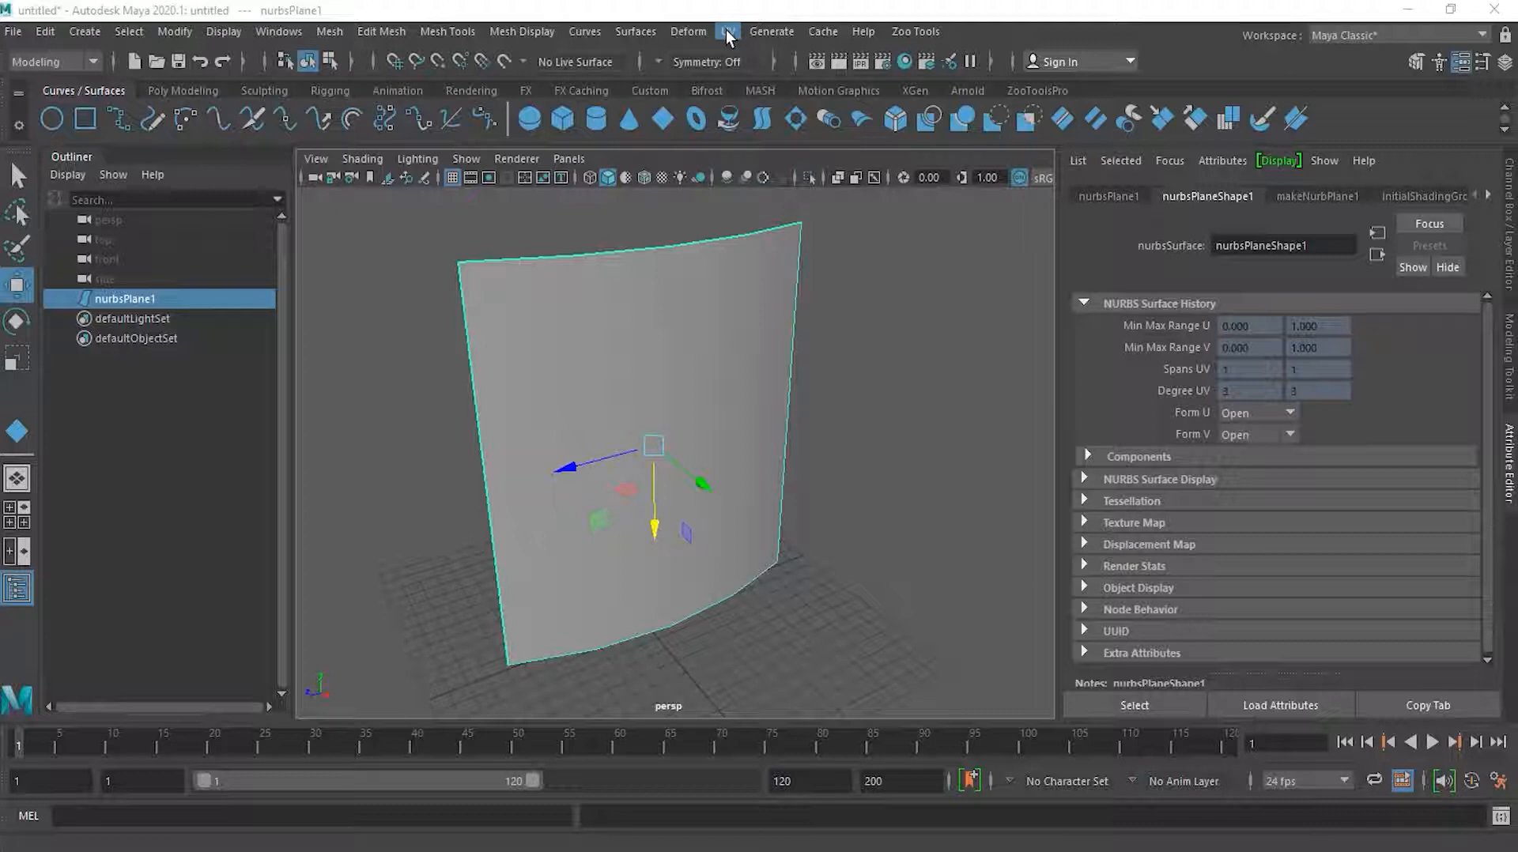
Connect a File texture to the Color attribute of the curved plane's lambert1 material
left_click(1490, 196)
left_click(1489, 196)
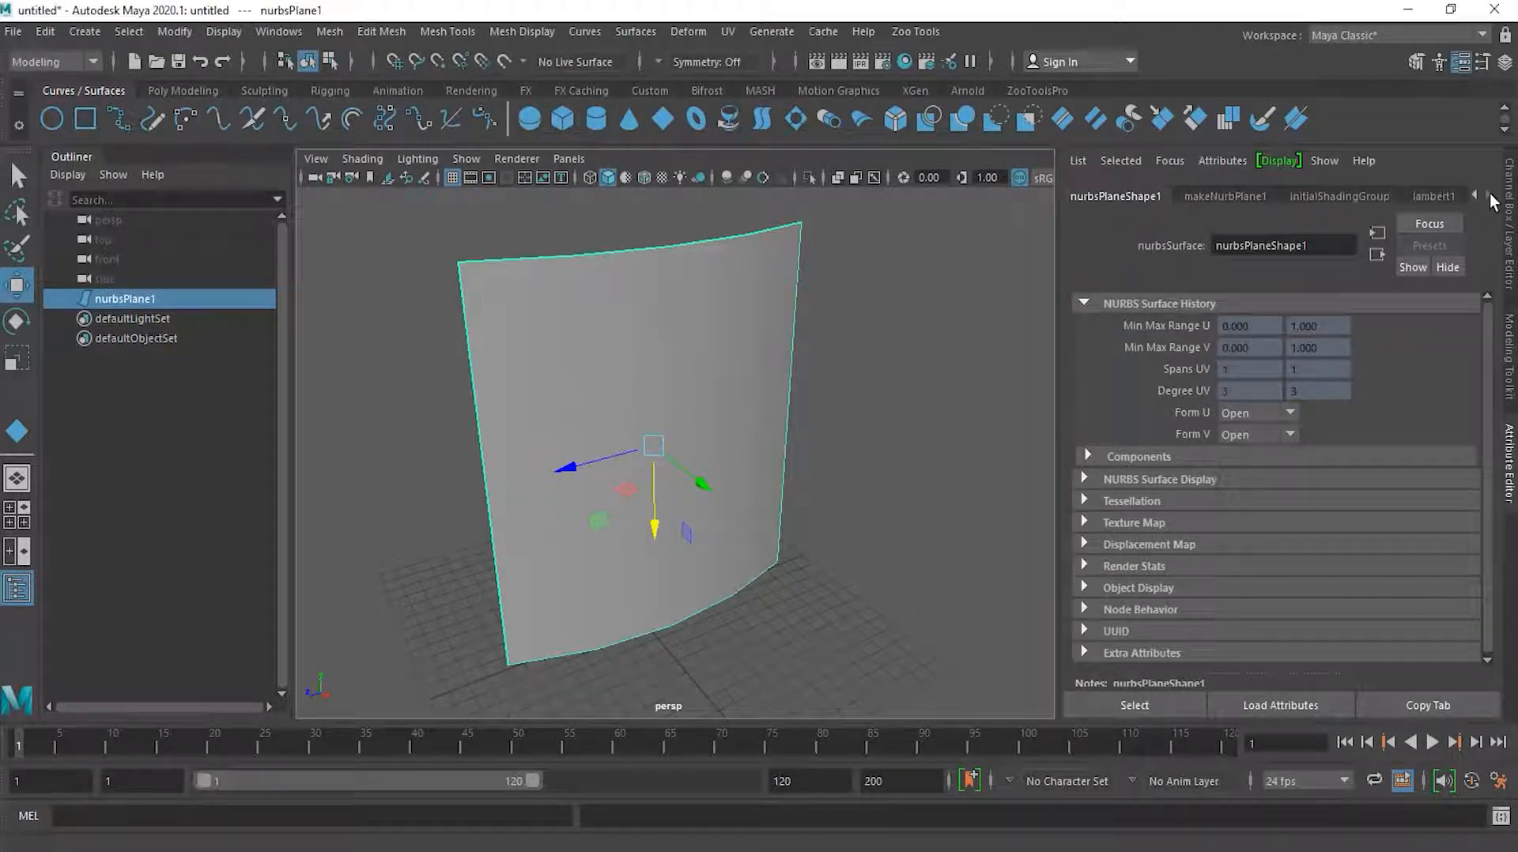
left_click(1433, 196)
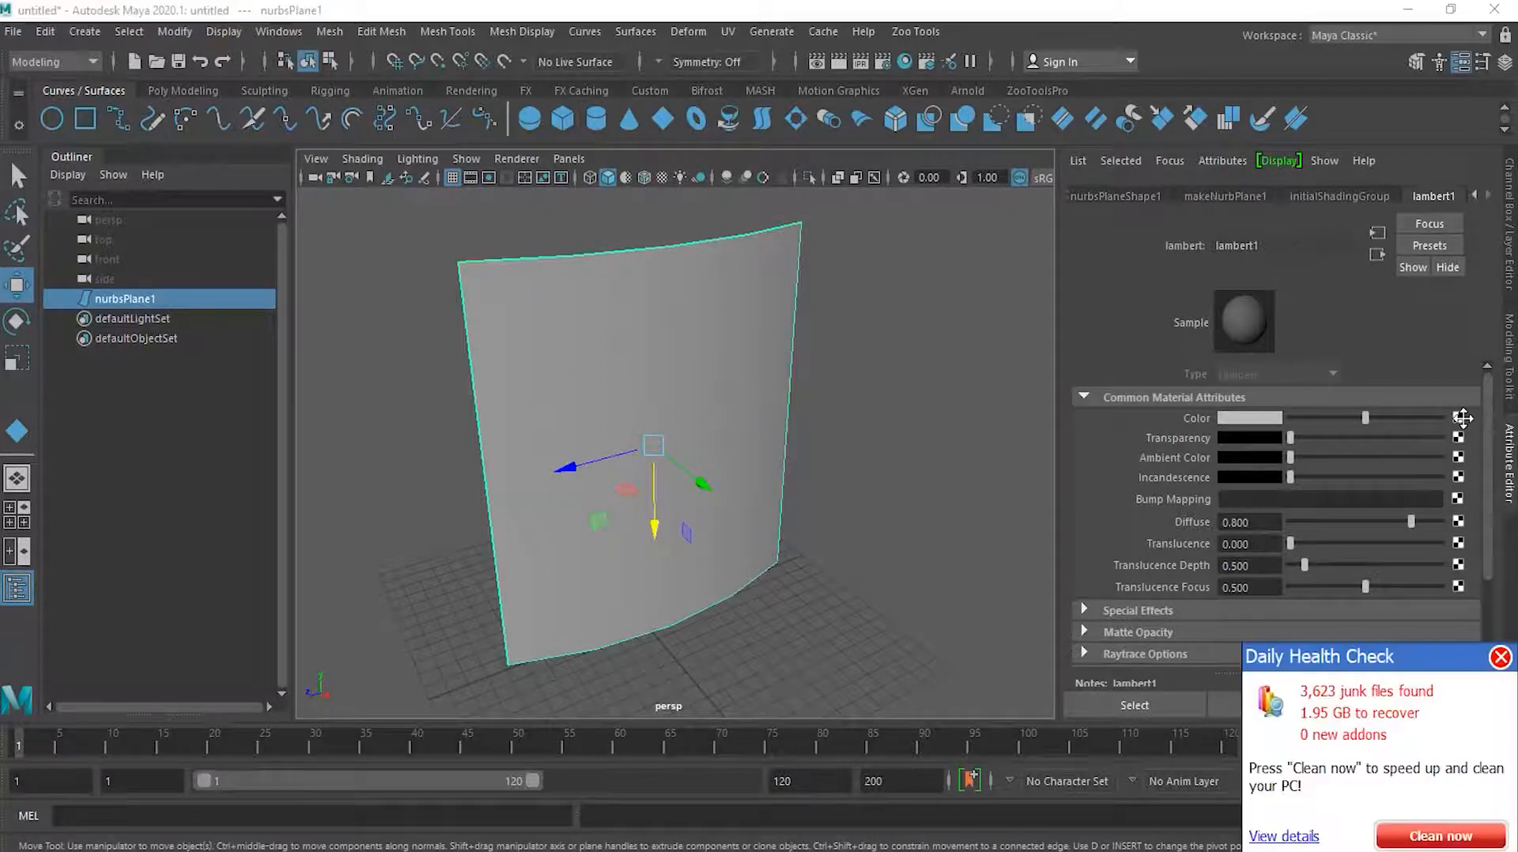
left_click(1500, 657)
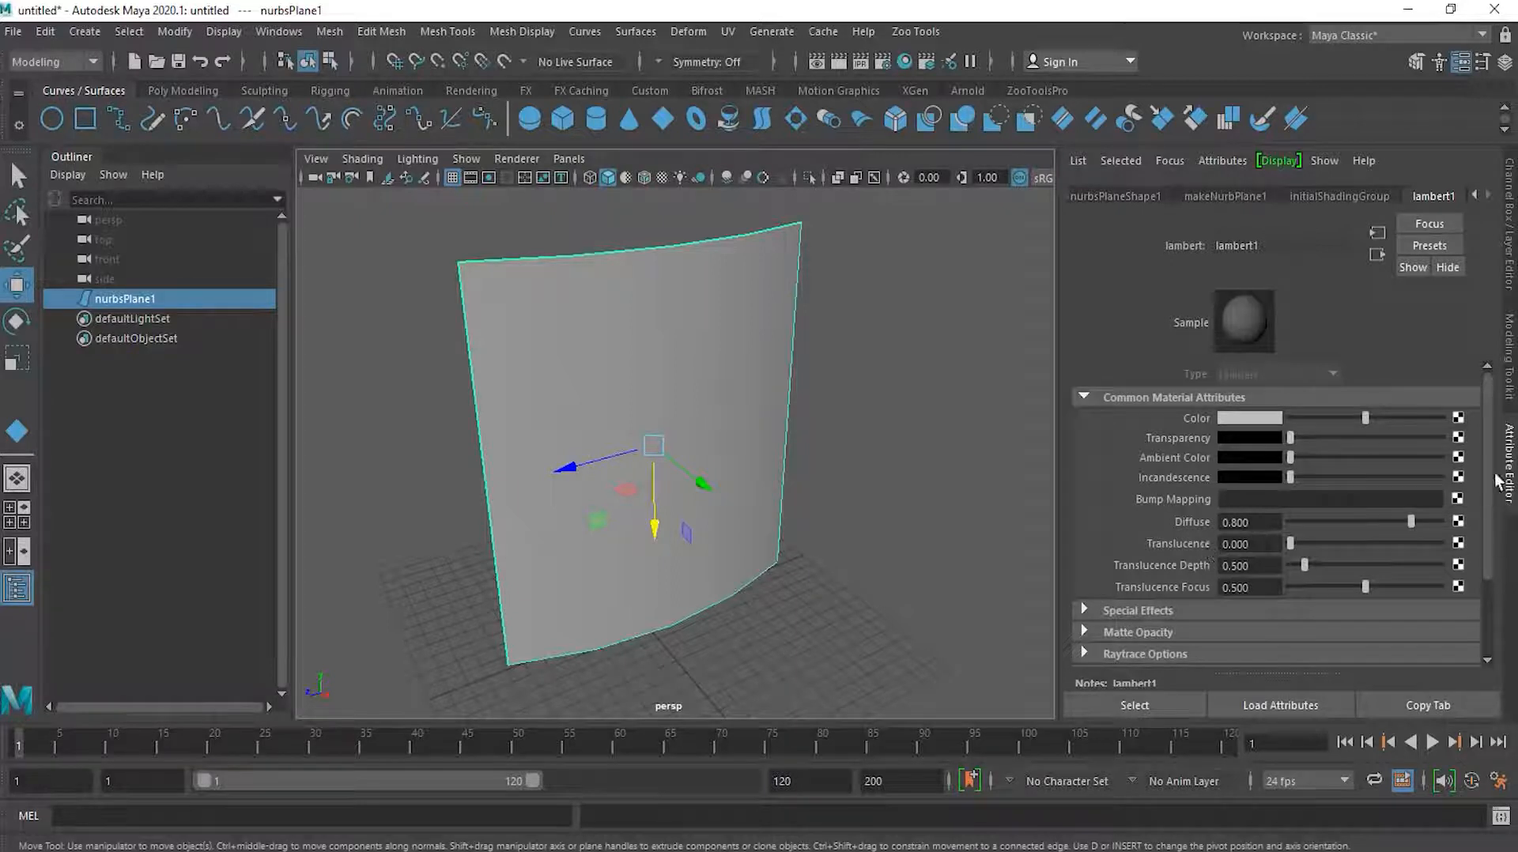
left_click(1457, 418)
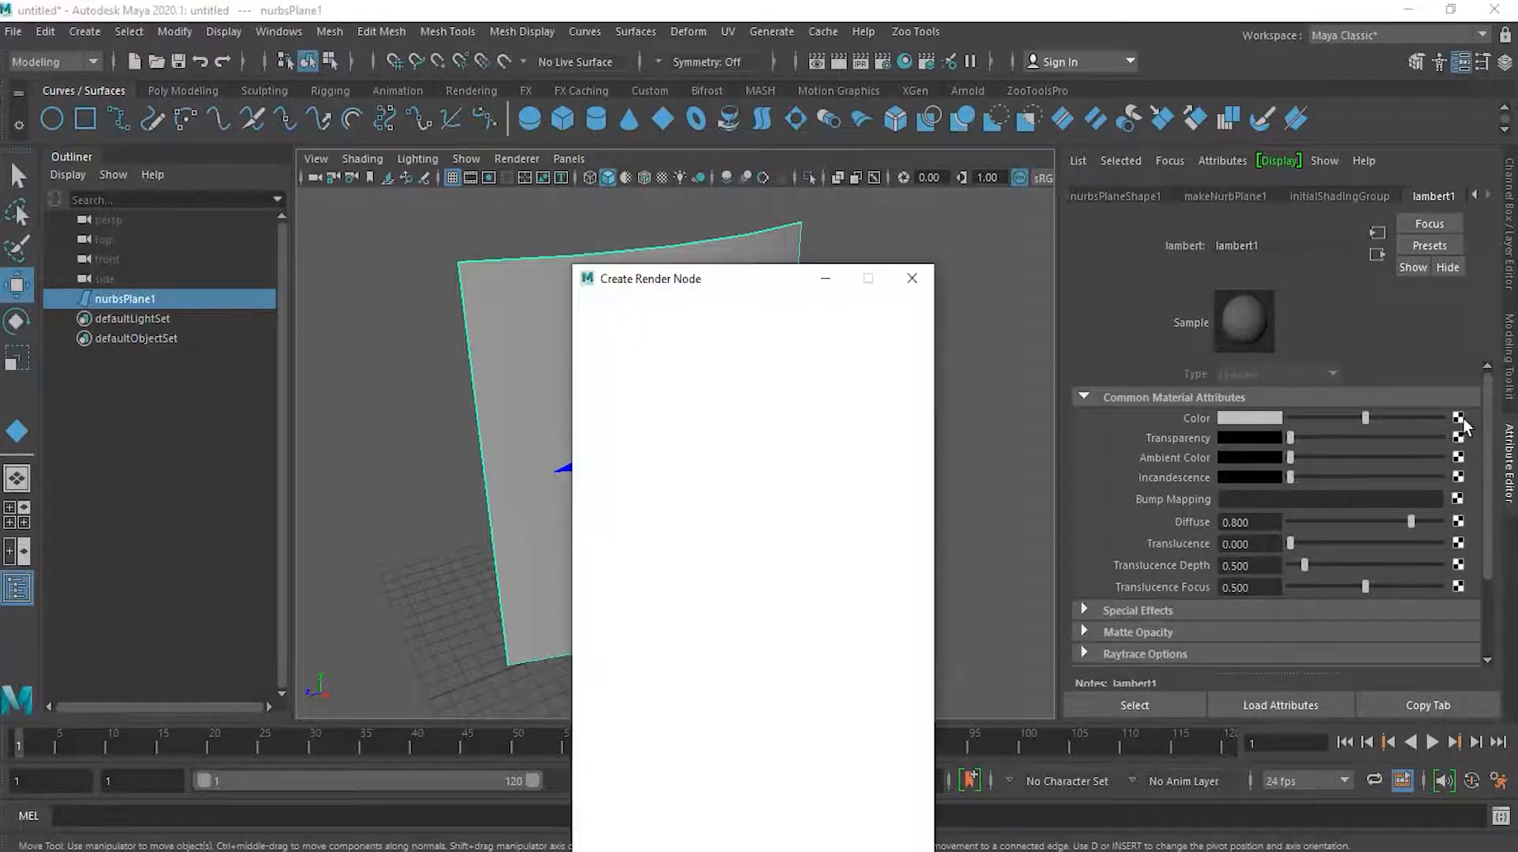
left_click(728, 442)
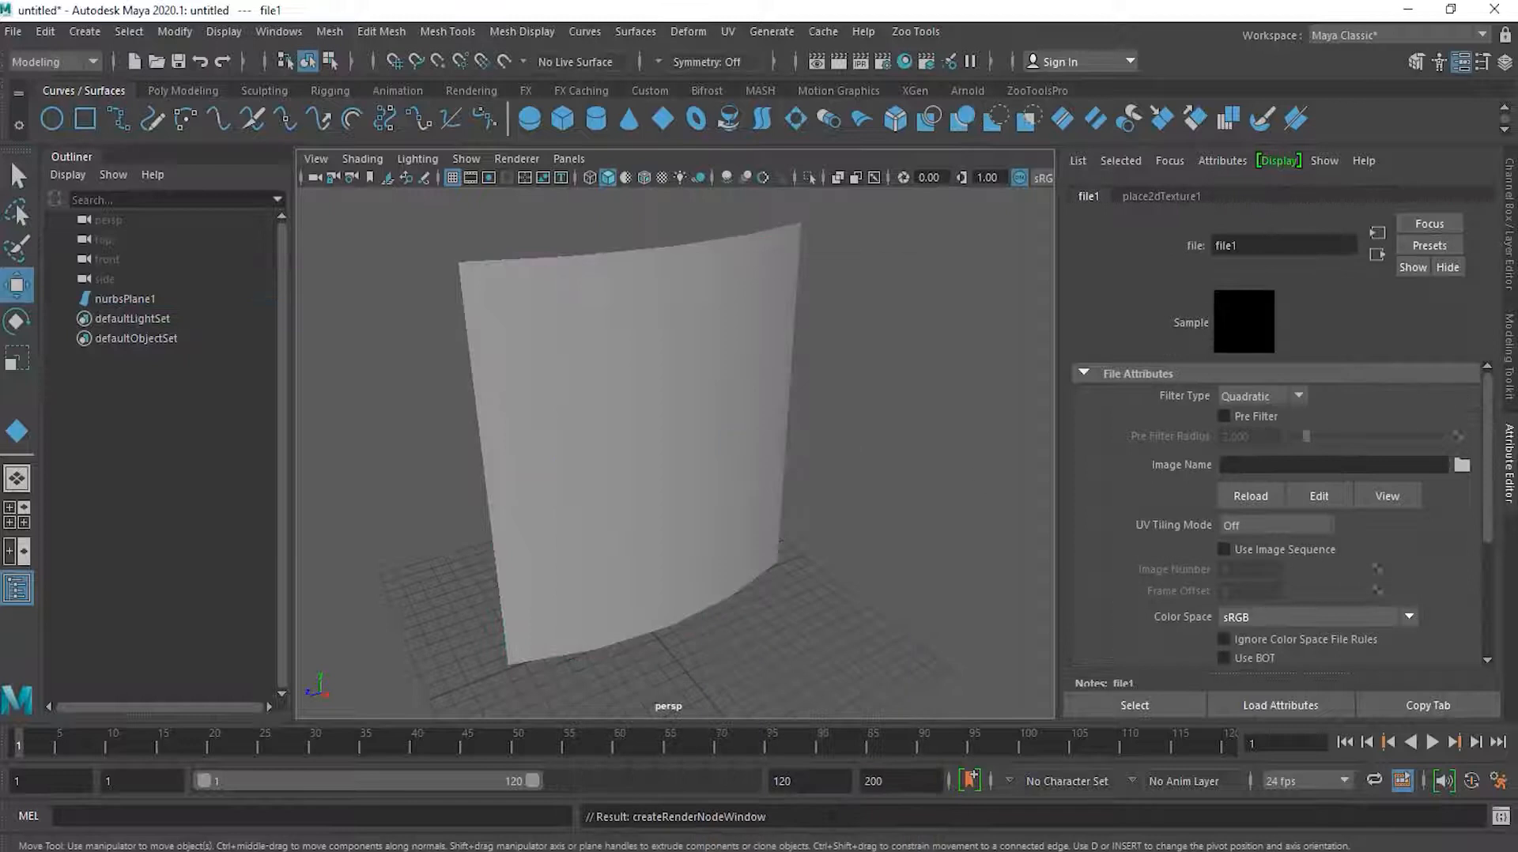
Load the image 112-215x300.jpg into the file texture and show textures on the plane in the viewport
left_click(1463, 464)
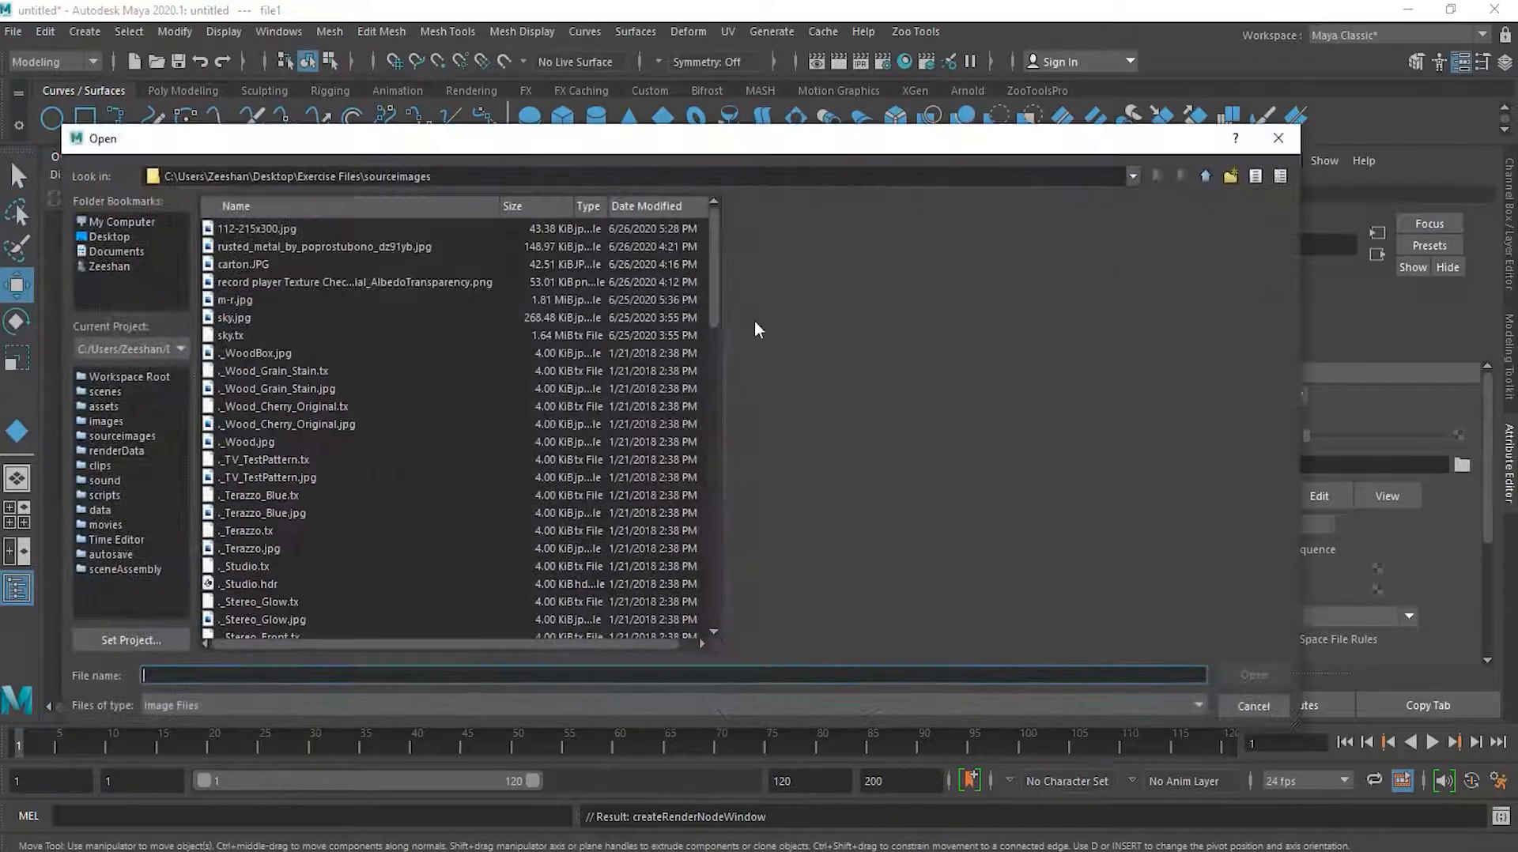
left_click(330, 229)
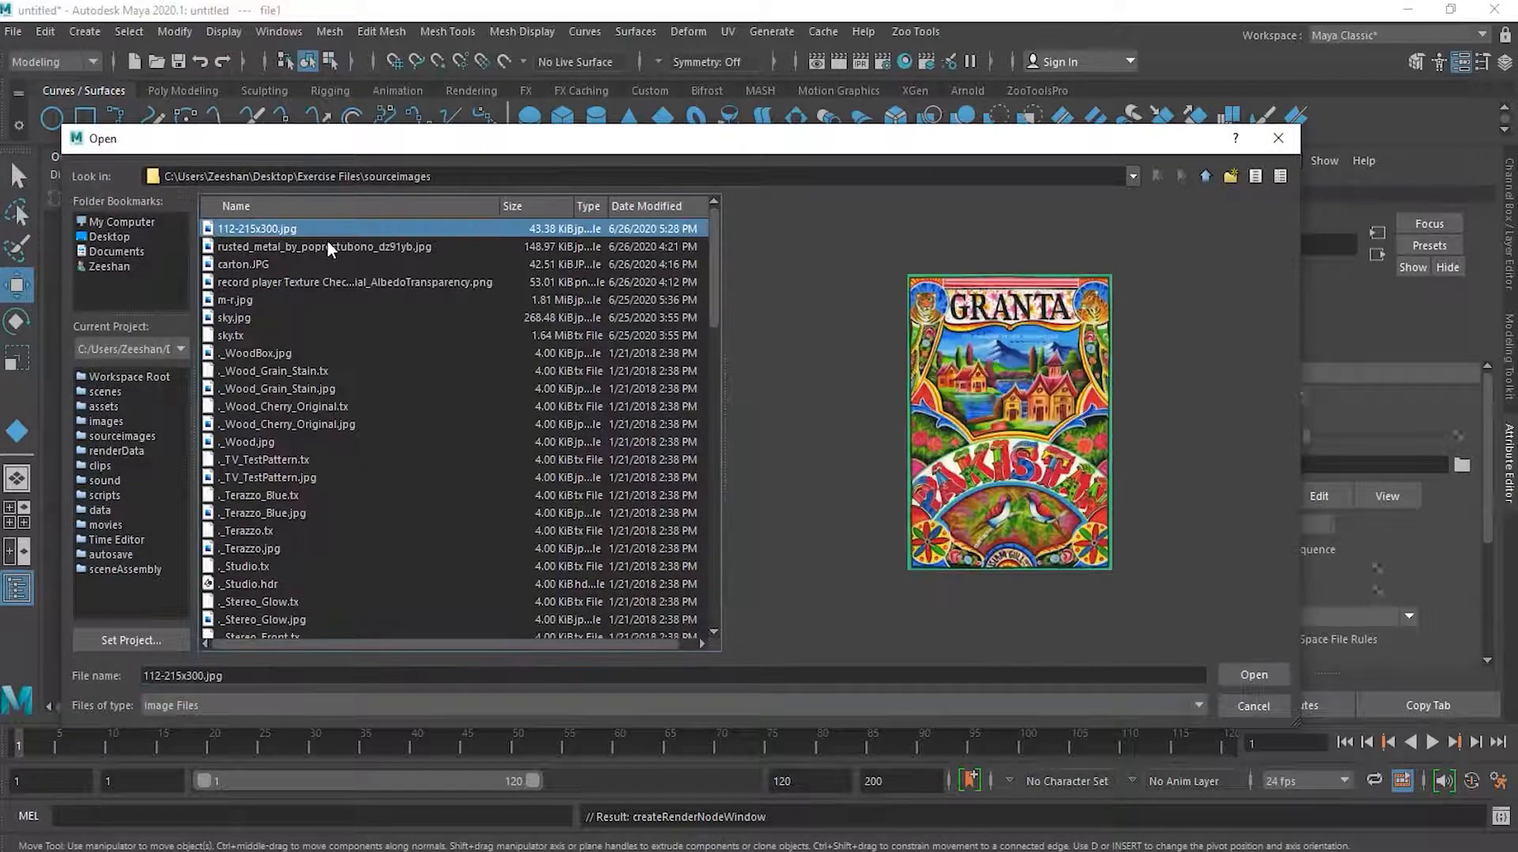
left_click(1264, 676)
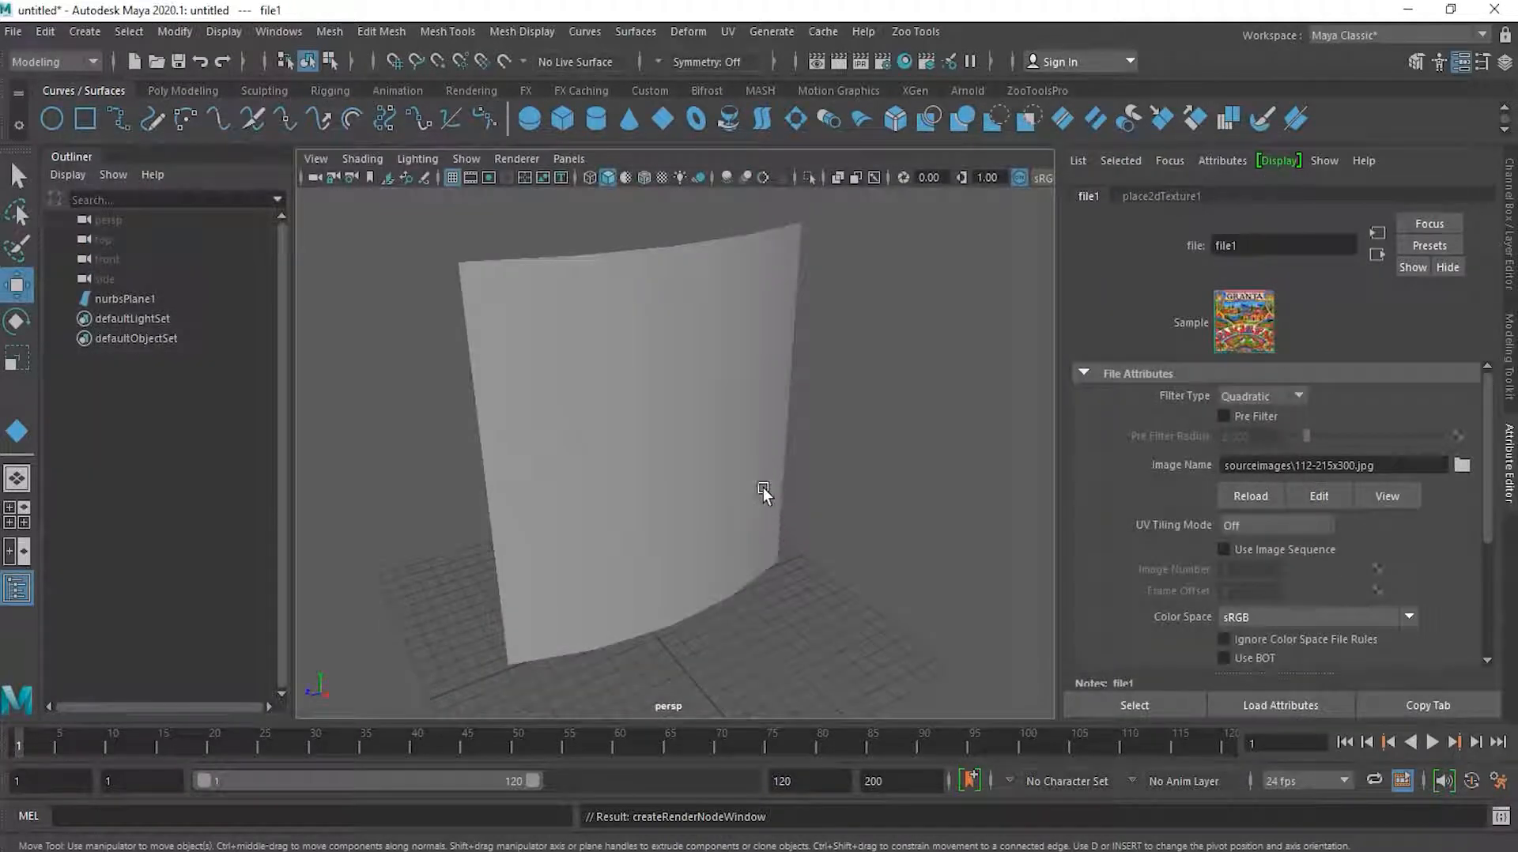
left_click(663, 179)
left_click_drag(955, 397, 908, 392, "alt")
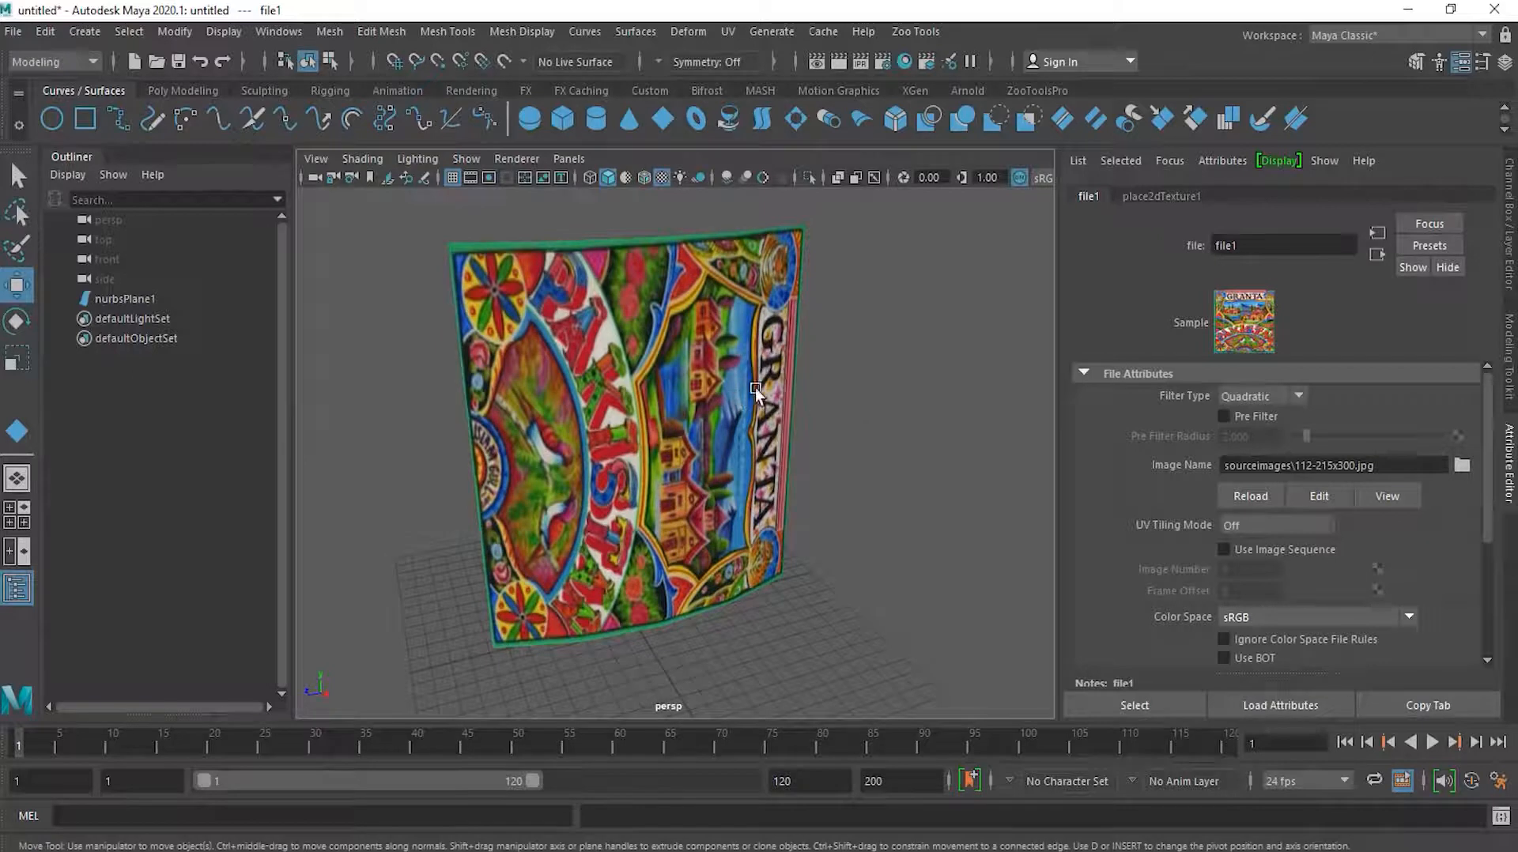
mouse_move(820, 423)
left_mouse_down("alt")
mouse_move(804, 400)
mouse_move(823, 429)
left_mouse_up("alt")
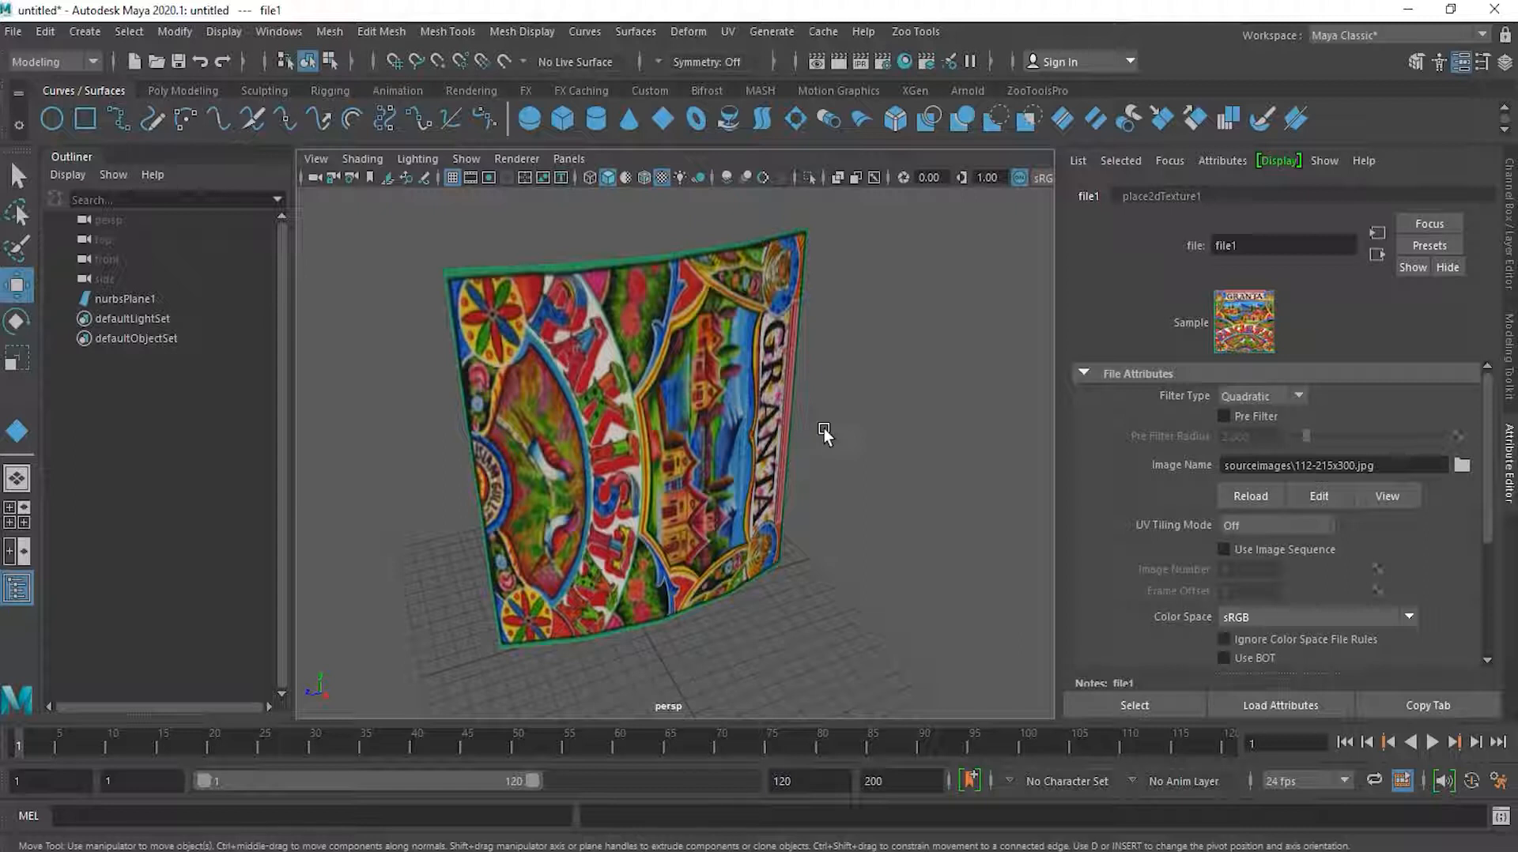
Open the 2D placement attributes of the plane's color texture and start Interactive Placement
left_click(599, 371)
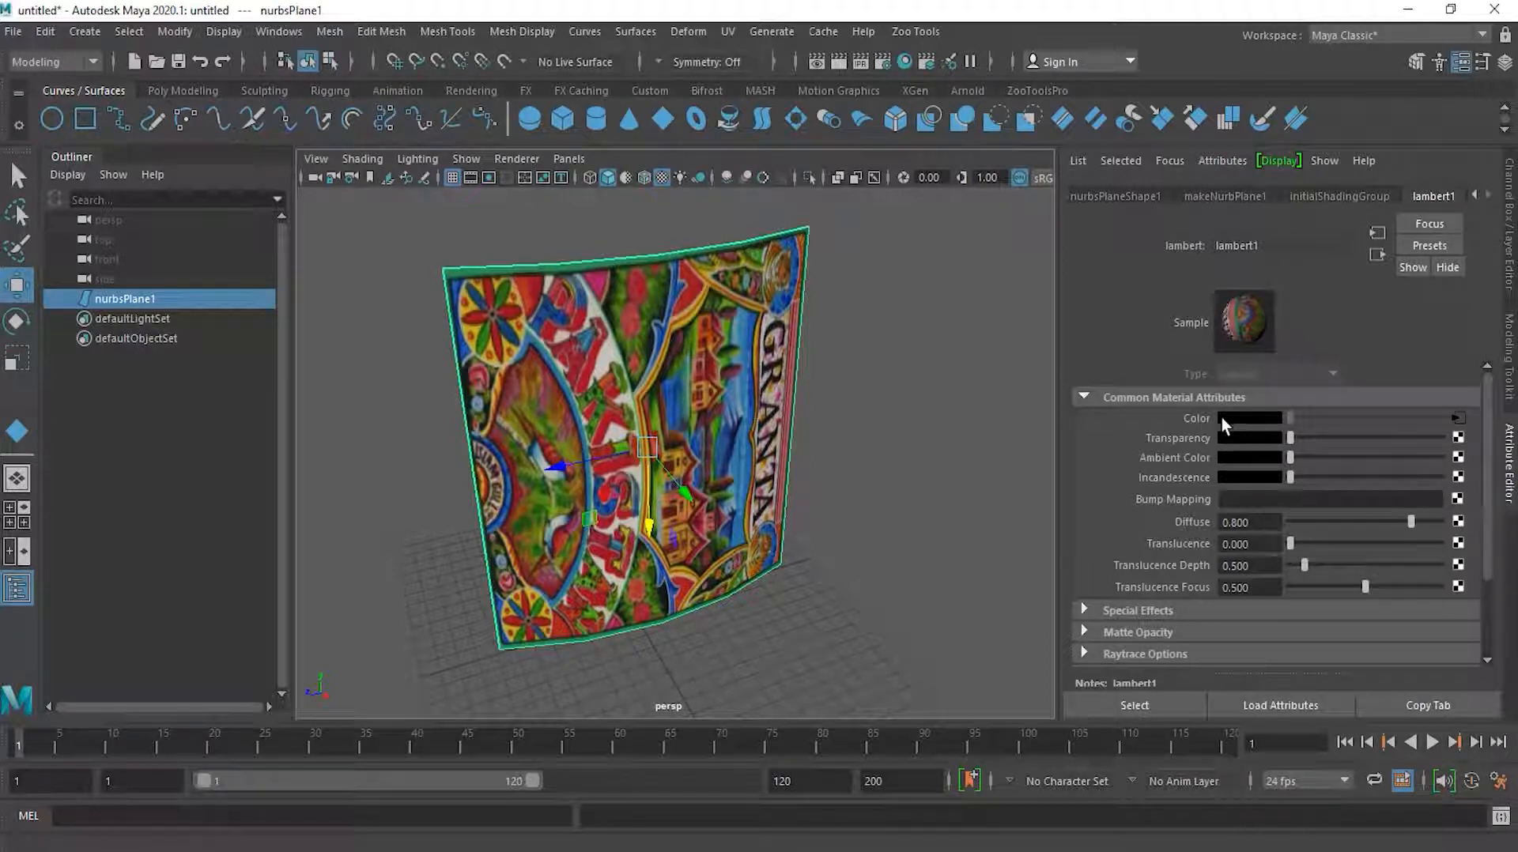
left_click(1457, 417)
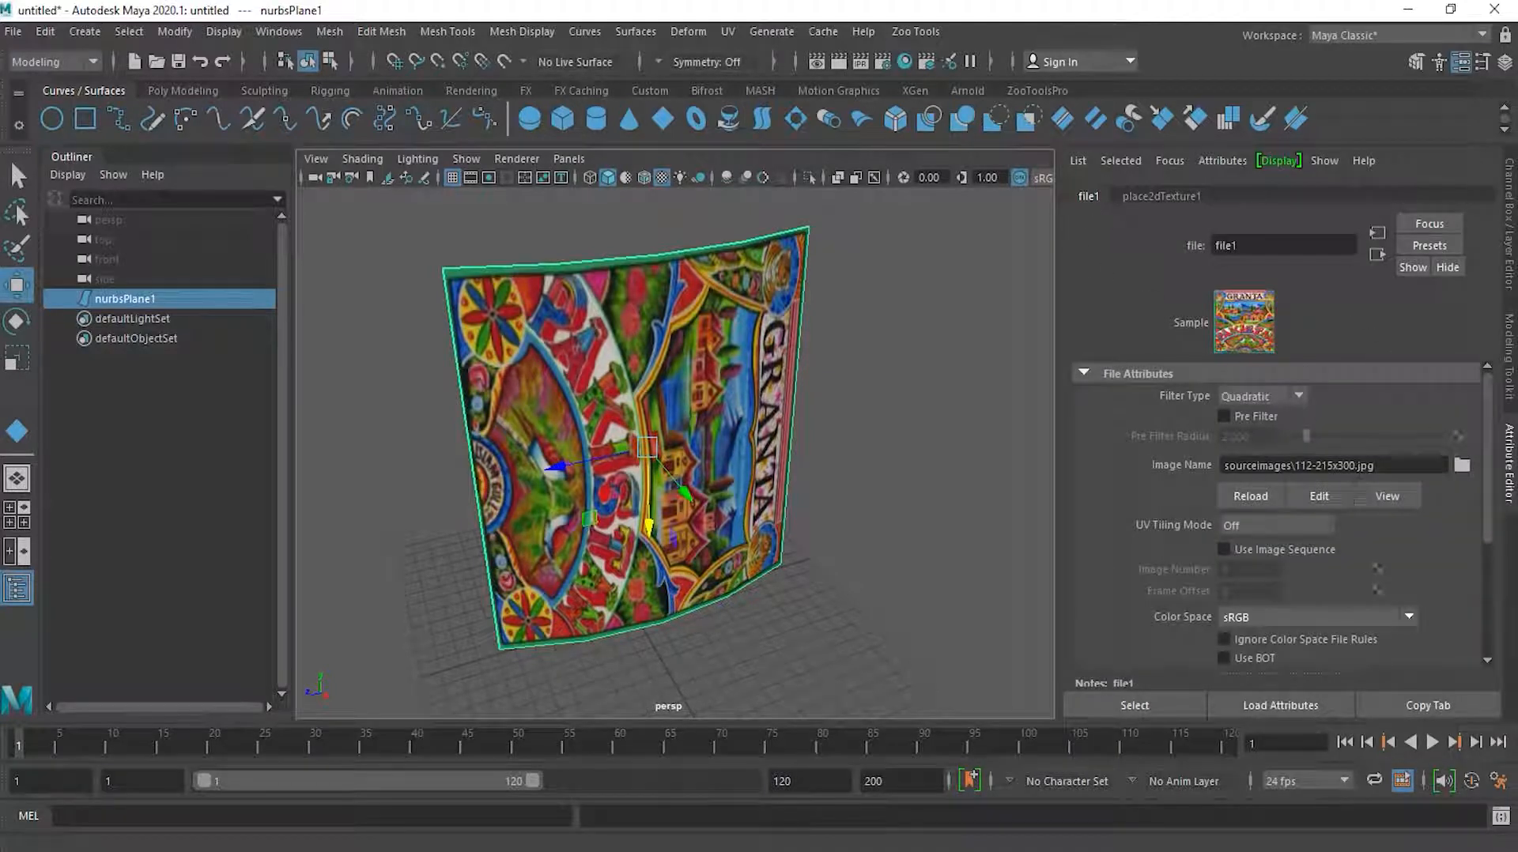
left_click(1171, 197)
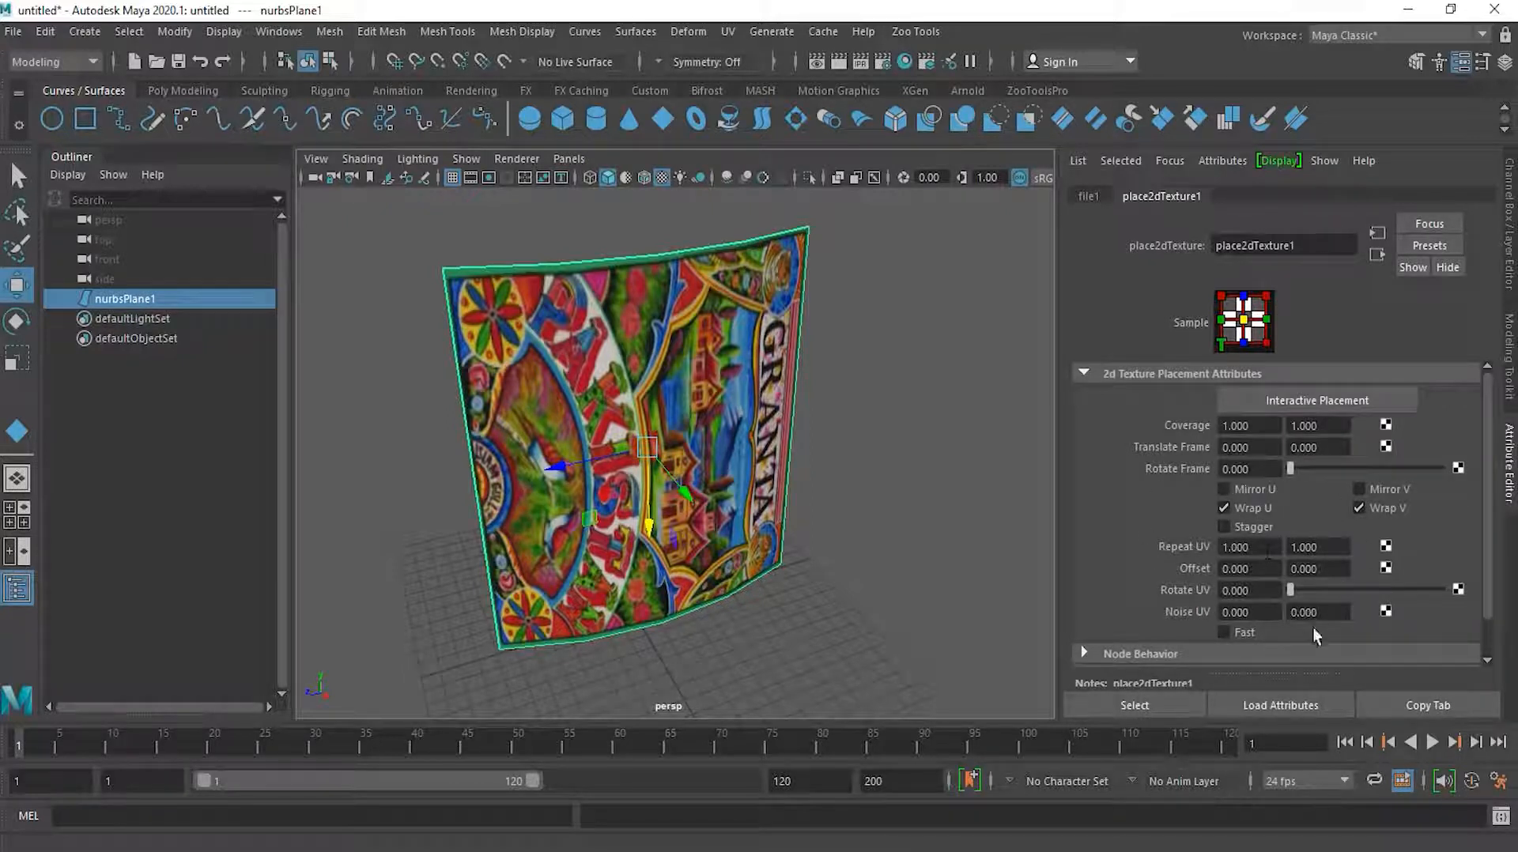
mouse_move(1292, 473)
left_mouse_down()
mouse_move(1312, 470)
mouse_move(1260, 472)
mouse_move(1330, 472)
mouse_move(1274, 478)
left_mouse_up()
left_click(1307, 404)
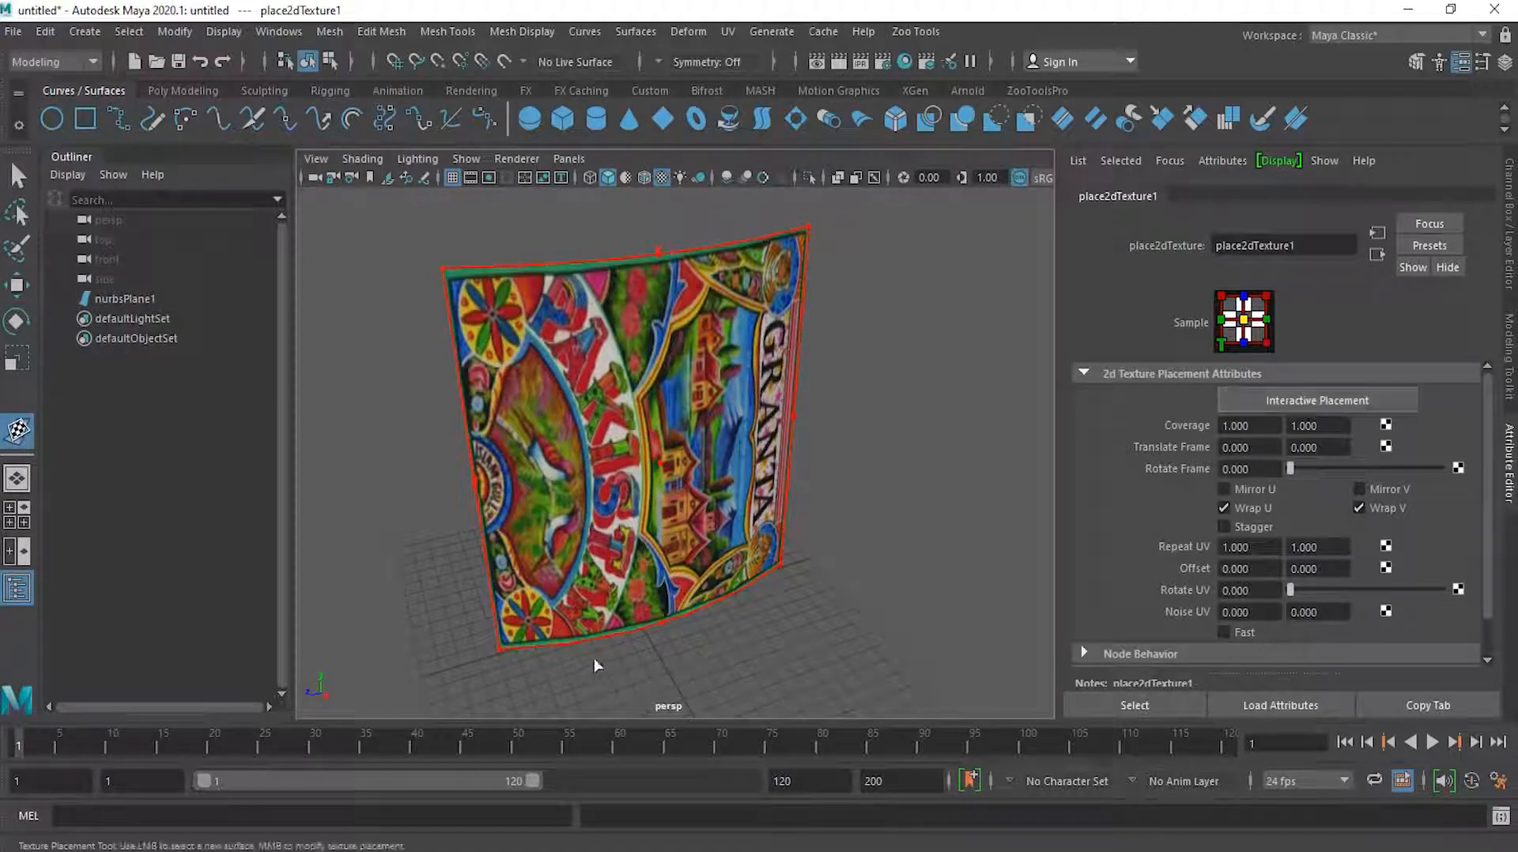
Reselect the curved plane and reopen the 2D placement attributes of its color texture
right_click_drag(464, 380, 483, 383, "alt")
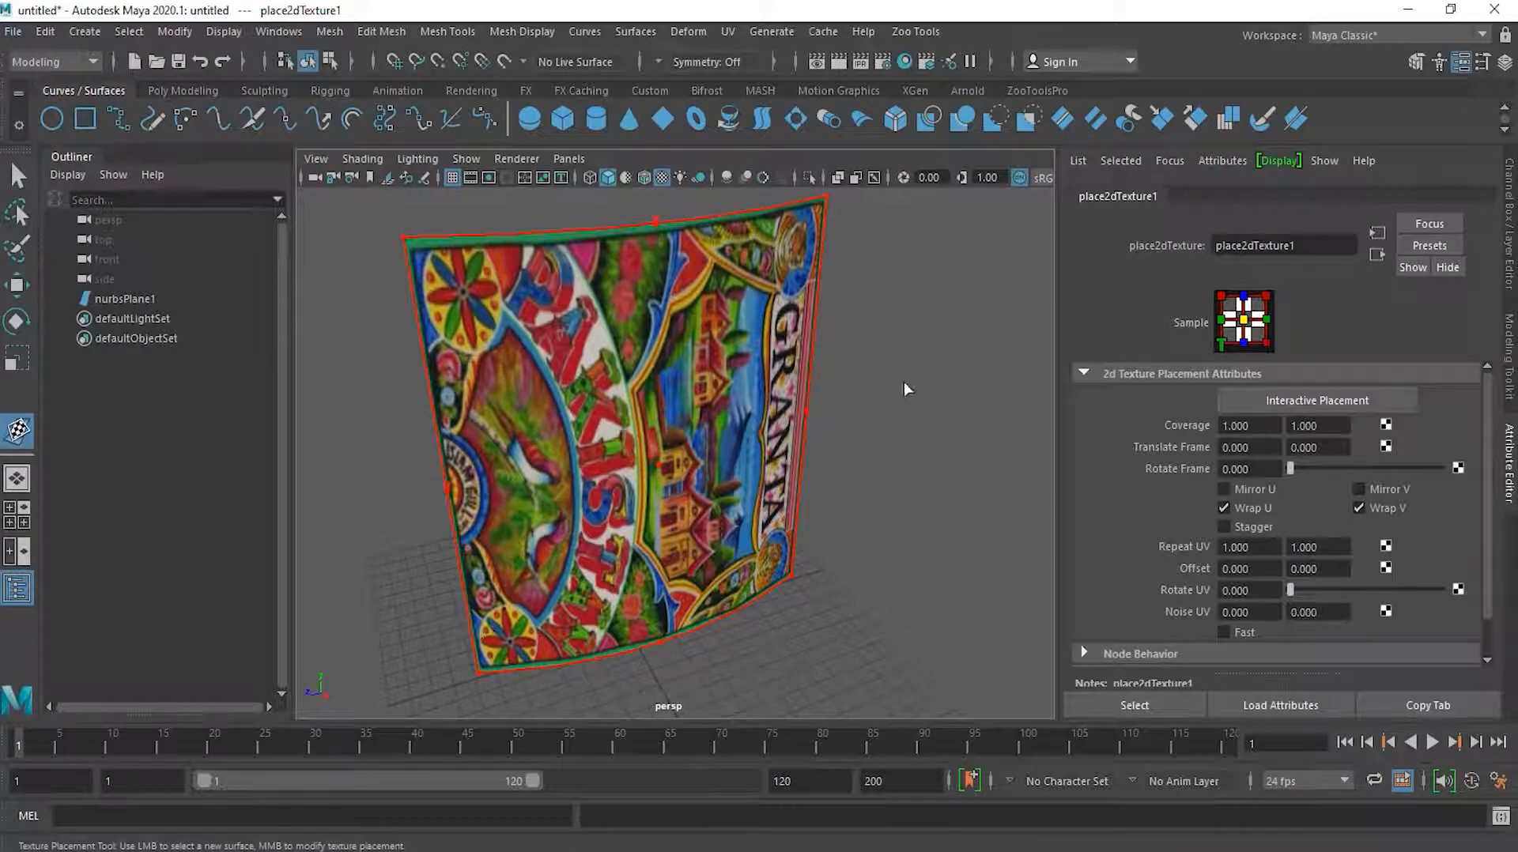
middle_click_drag(904, 382, 901, 398, "alt")
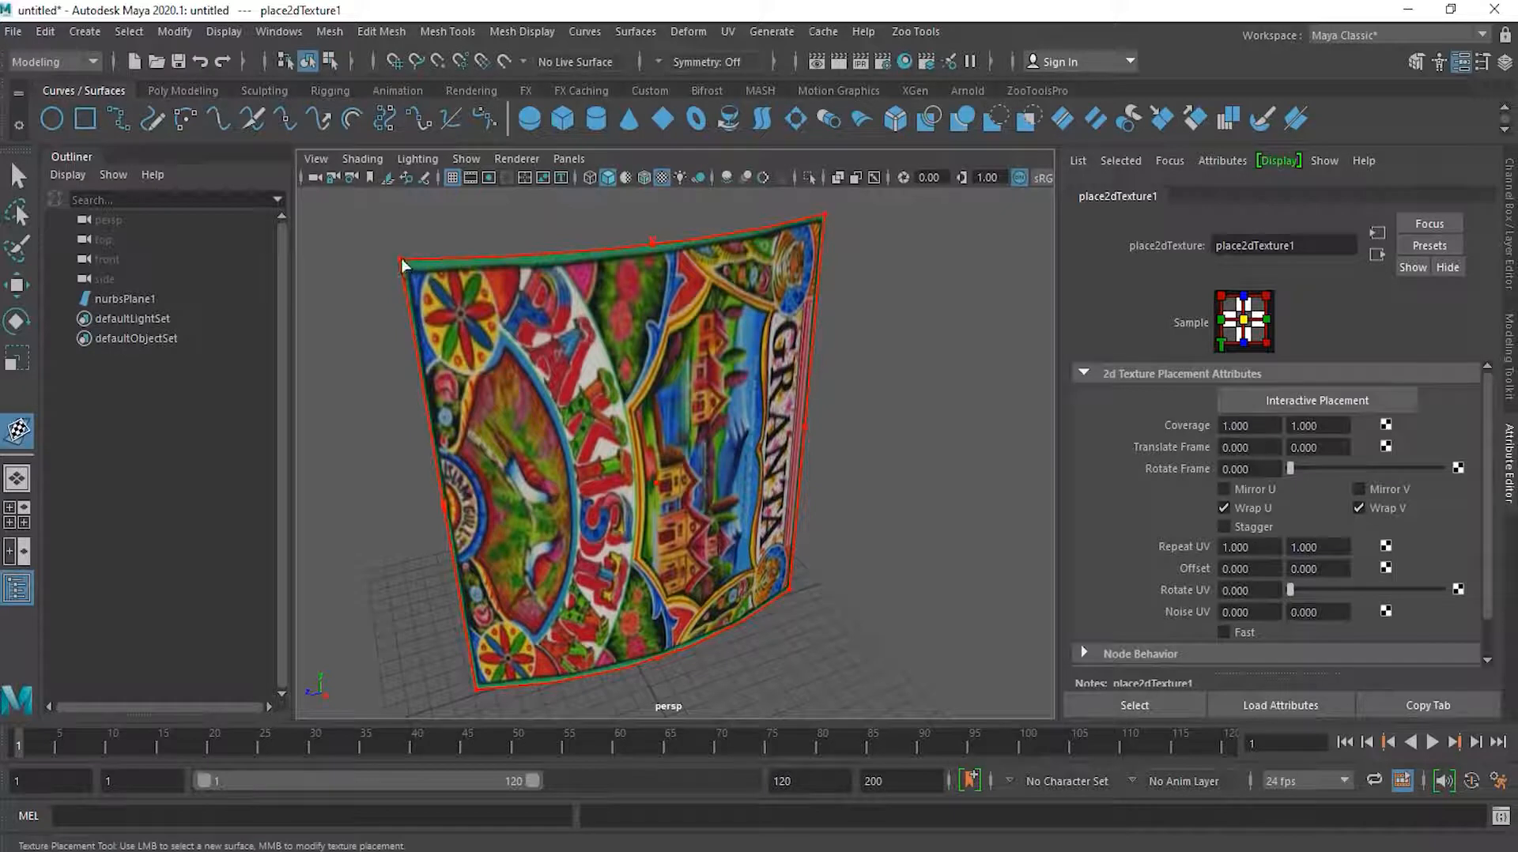
left_click(814, 427)
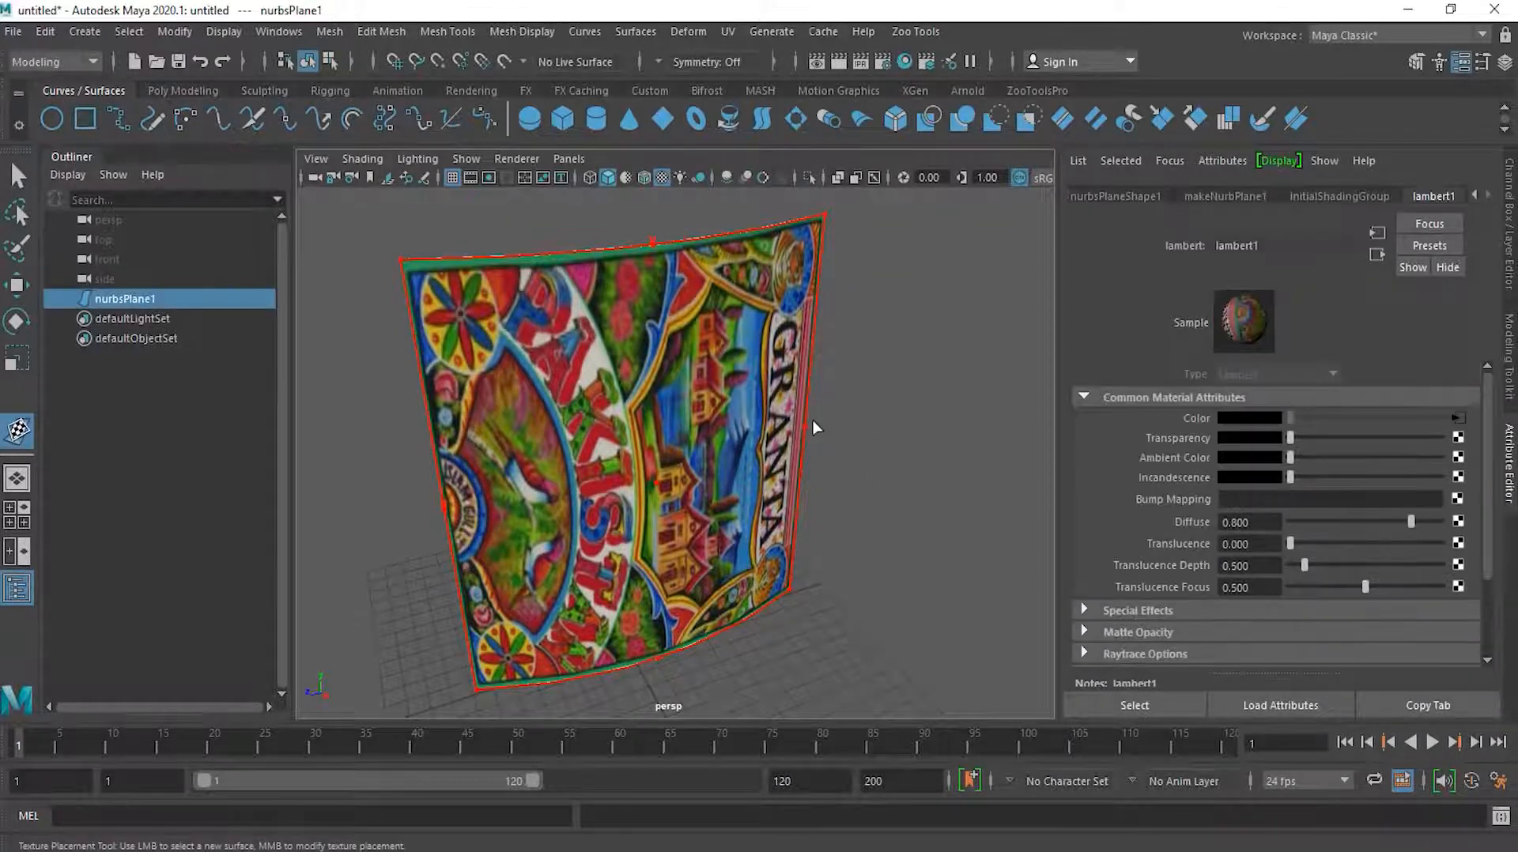
mouse_move(806, 425)
left_mouse_down()
mouse_move(952, 405)
mouse_move(827, 423)
left_mouse_up()
left_click(743, 426)
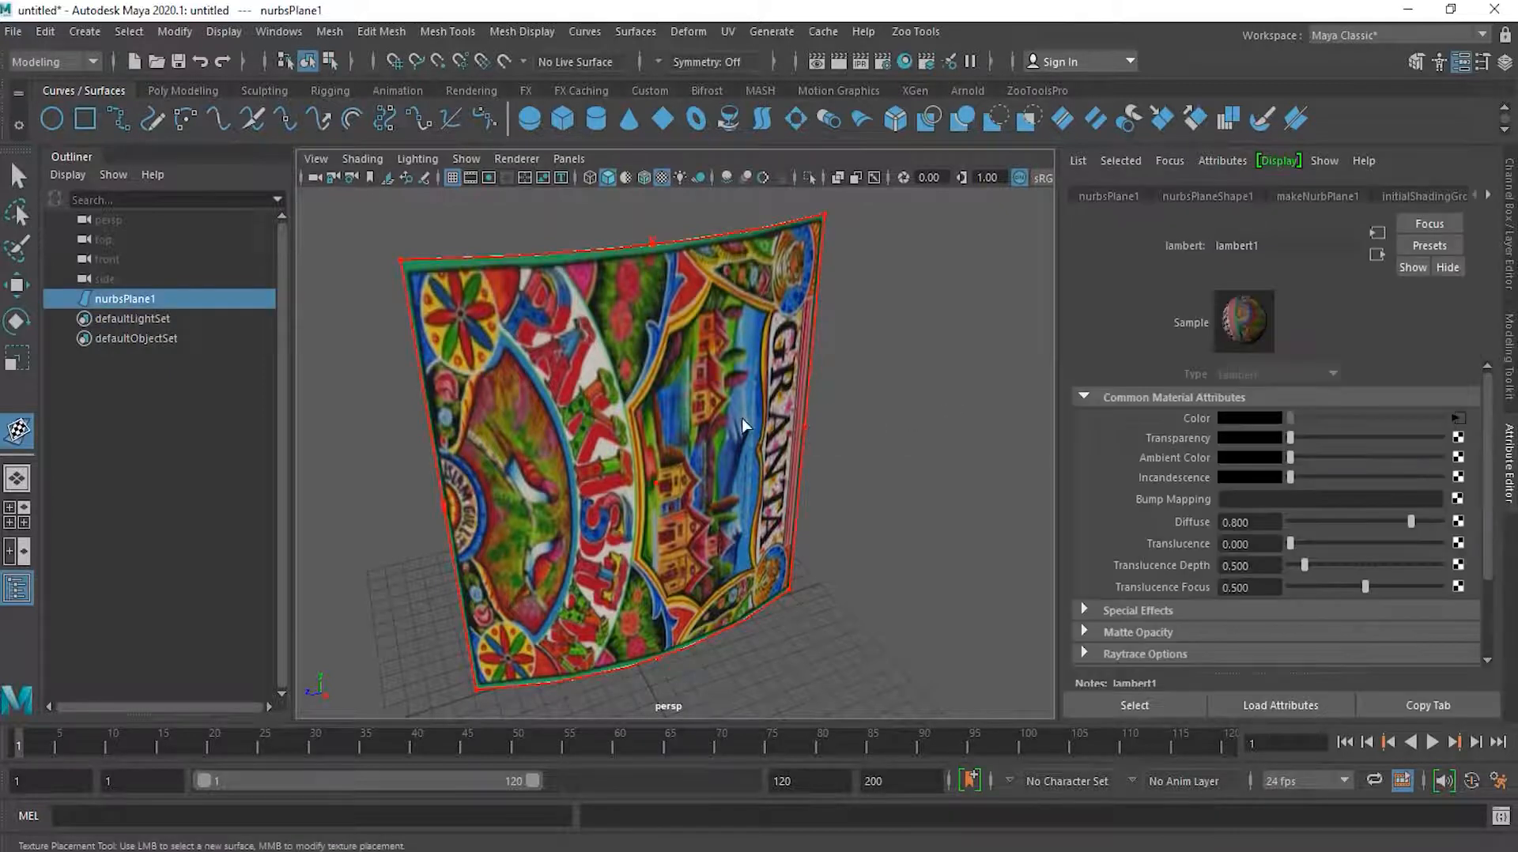
left_click(1487, 197)
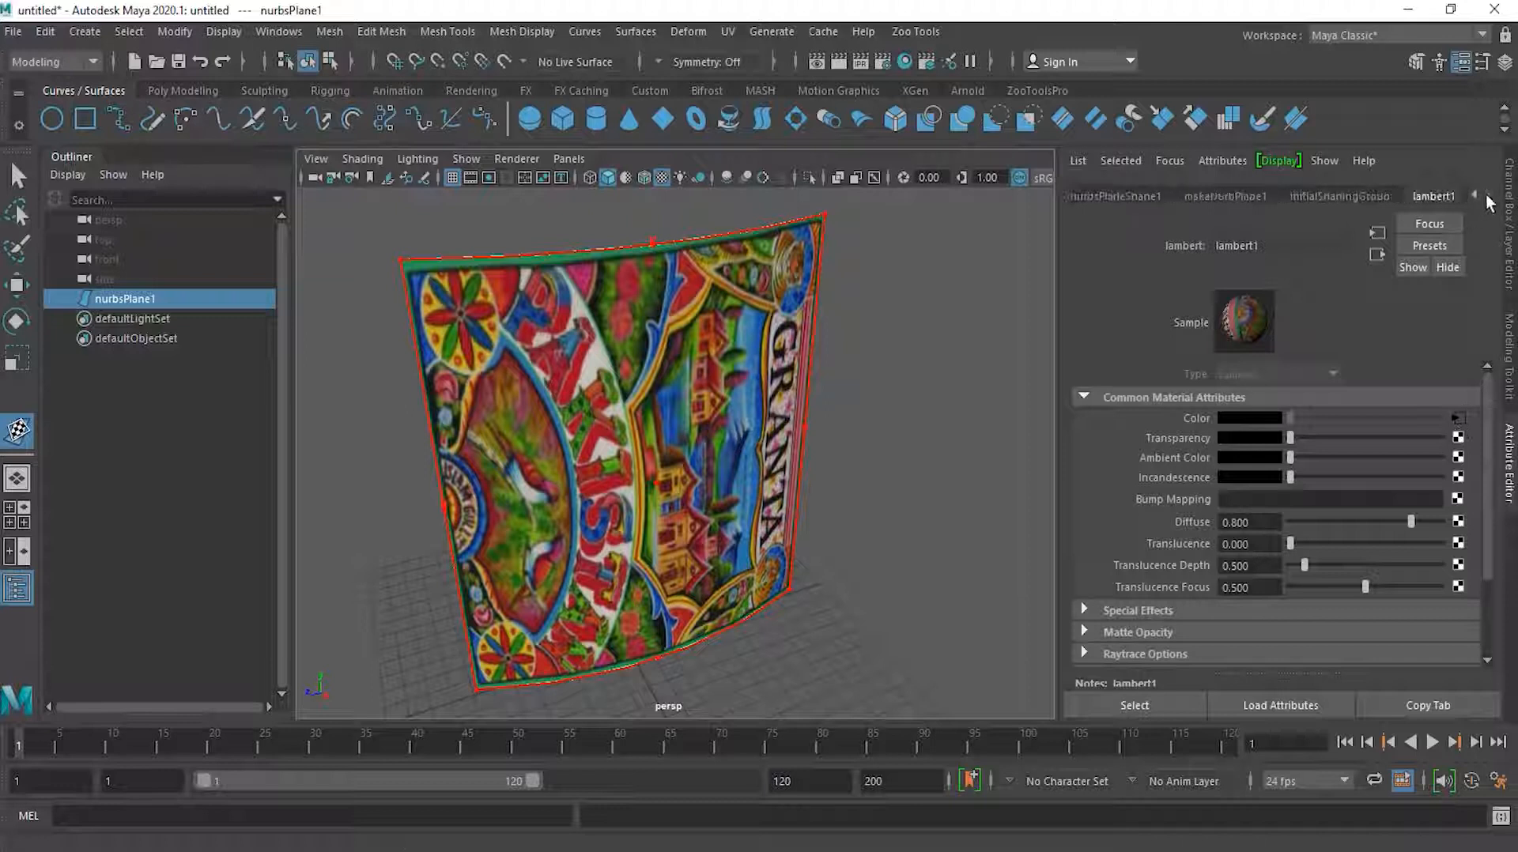
left_click(1459, 418)
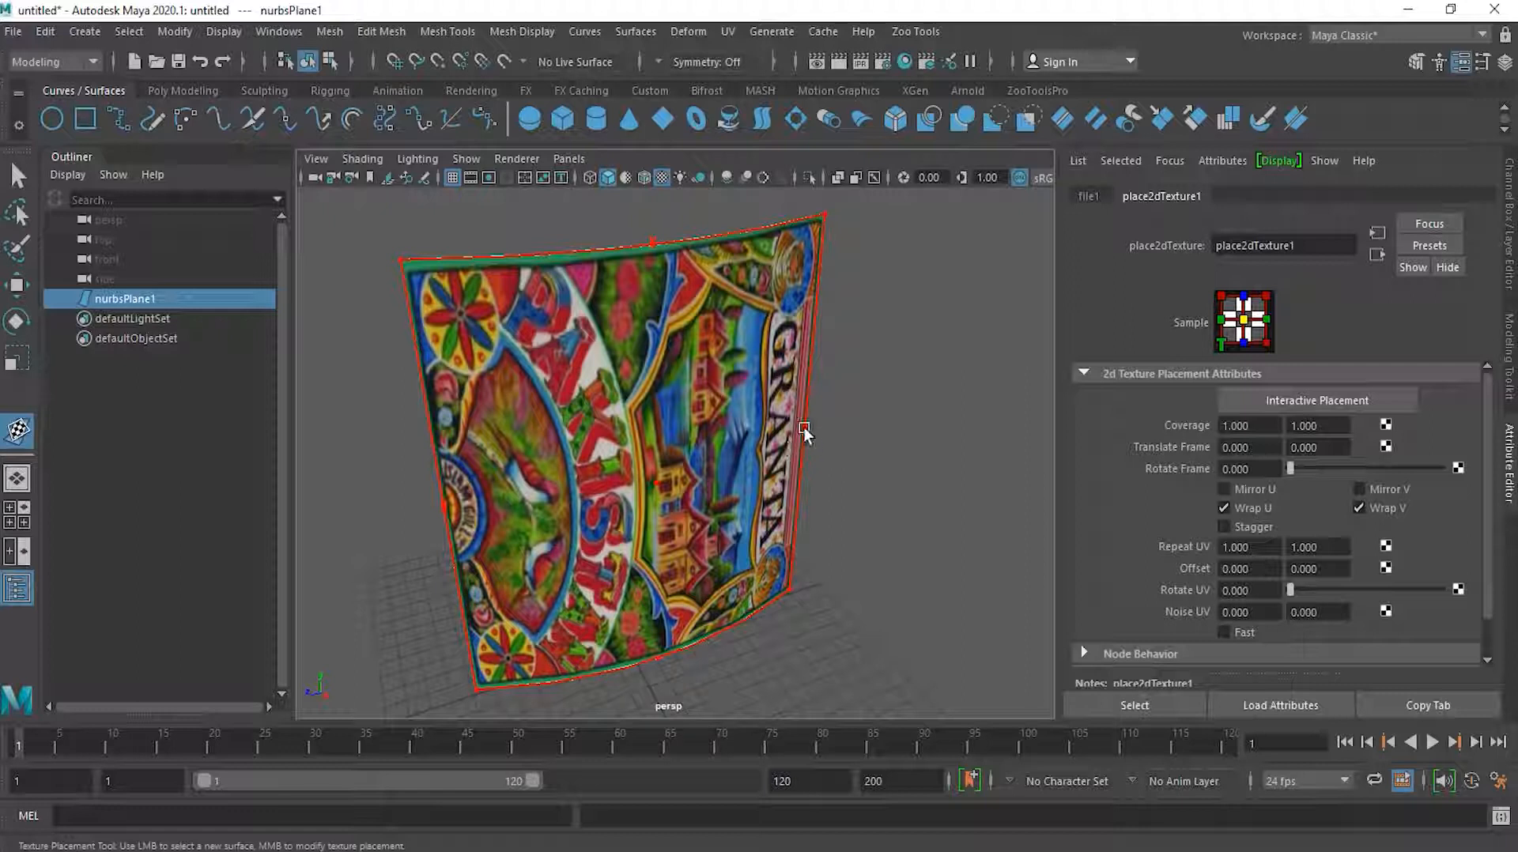
Rotate the plane's texture frame interactively to about -89.868 degrees so the artwork stands upright, and return to the Move tool
middle_click_drag(813, 426, 737, 432)
middle_click_drag(645, 448, 833, 419)
middle_click_drag(660, 252, 633, 237)
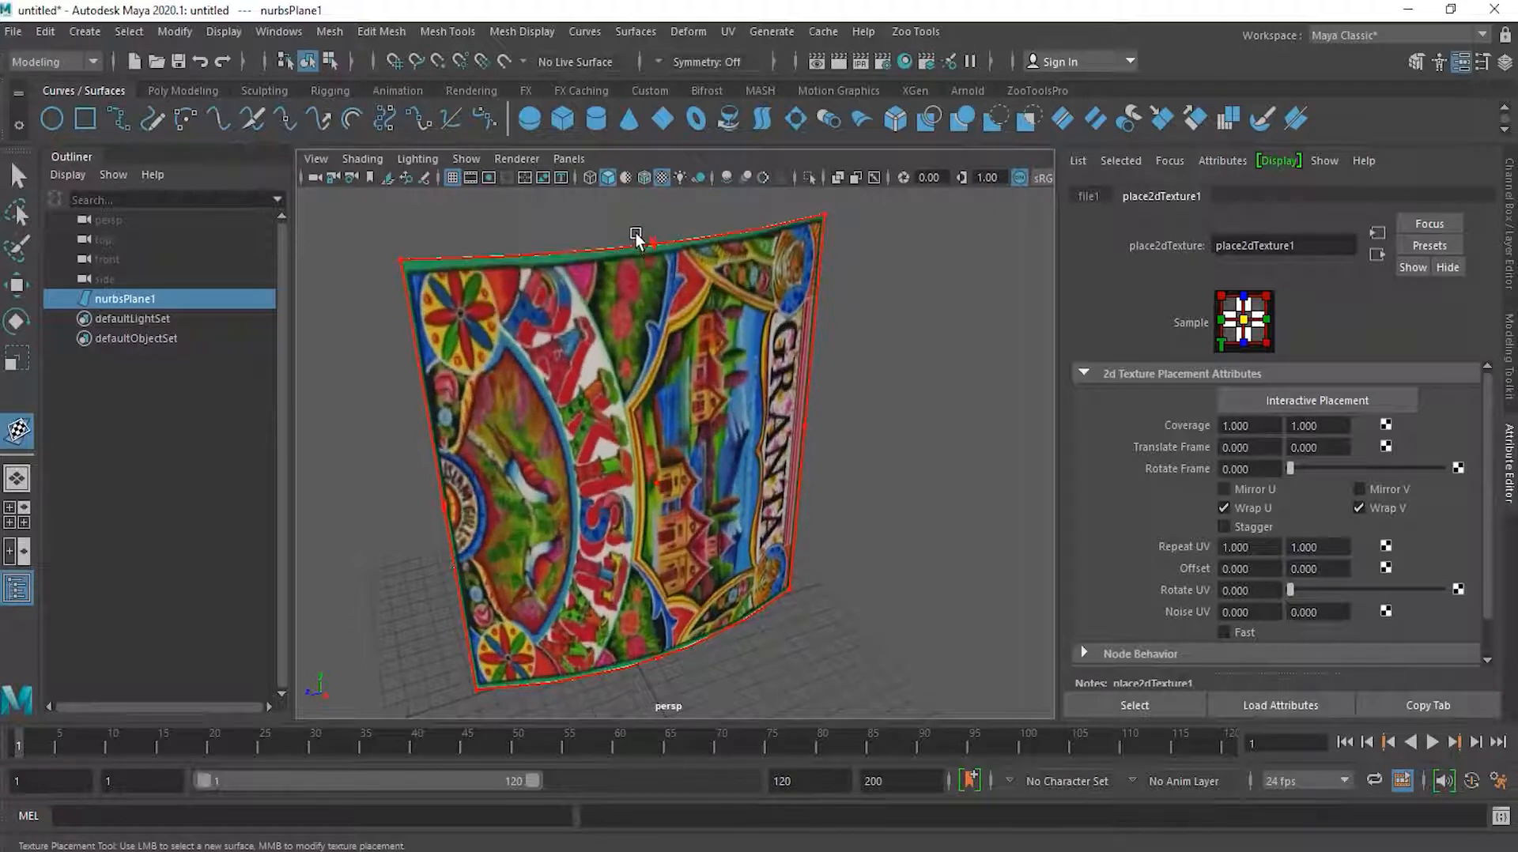
middle_click_drag(824, 212, 456, 305)
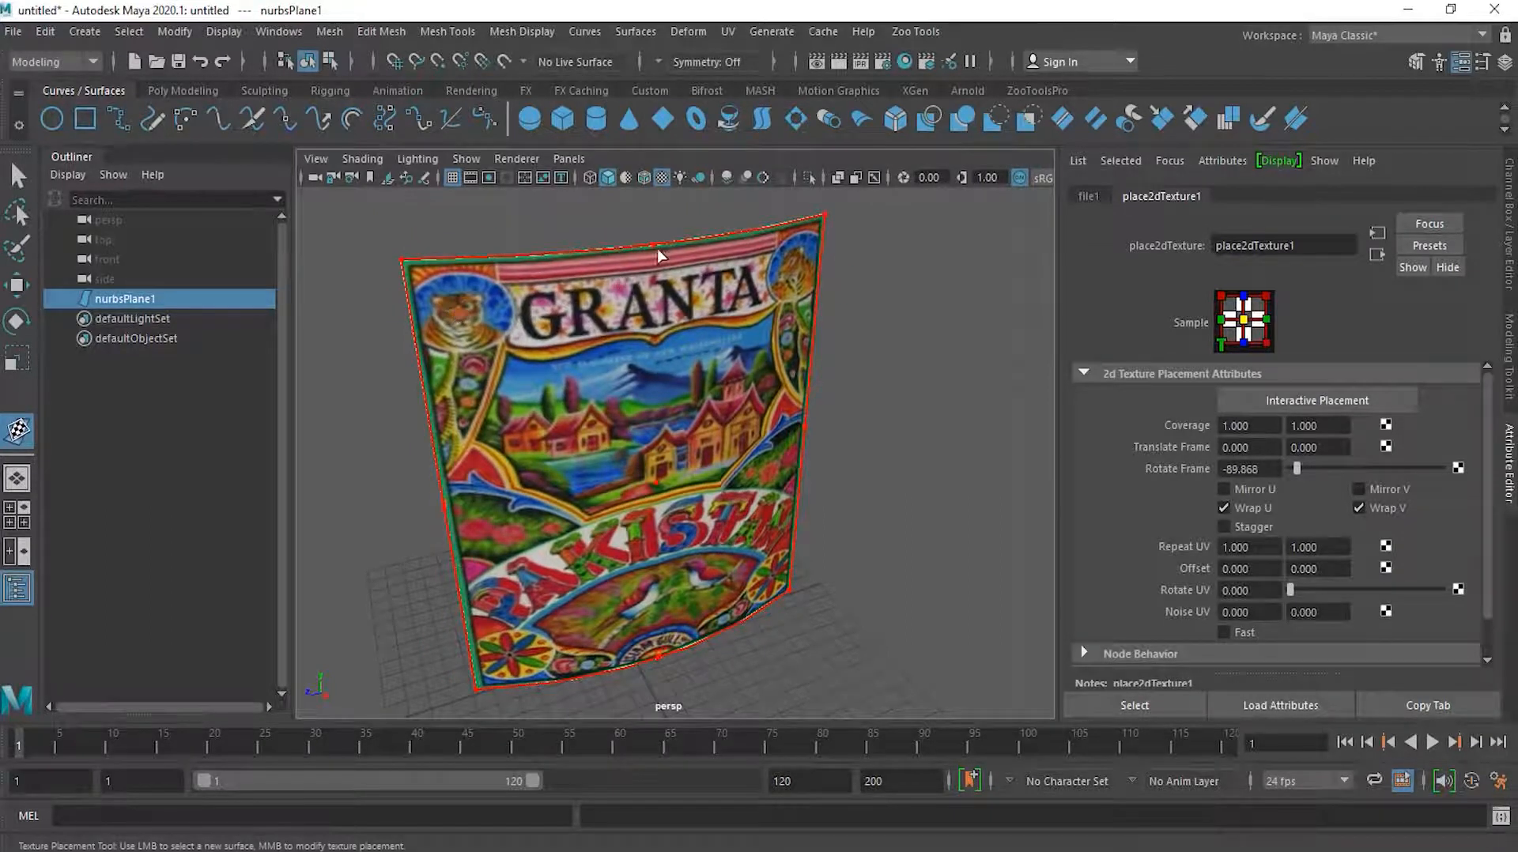
middle_click_drag(656, 252, 647, 221)
mouse_move(660, 662)
middle_mouse_down()
mouse_move(650, 494)
mouse_move(654, 696)
mouse_move(644, 509)
mouse_move(658, 674)
middle_mouse_up()
mouse_move(444, 521)
middle_mouse_down("alt")
mouse_move(501, 502)
mouse_move(465, 499)
middle_mouse_up("alt")
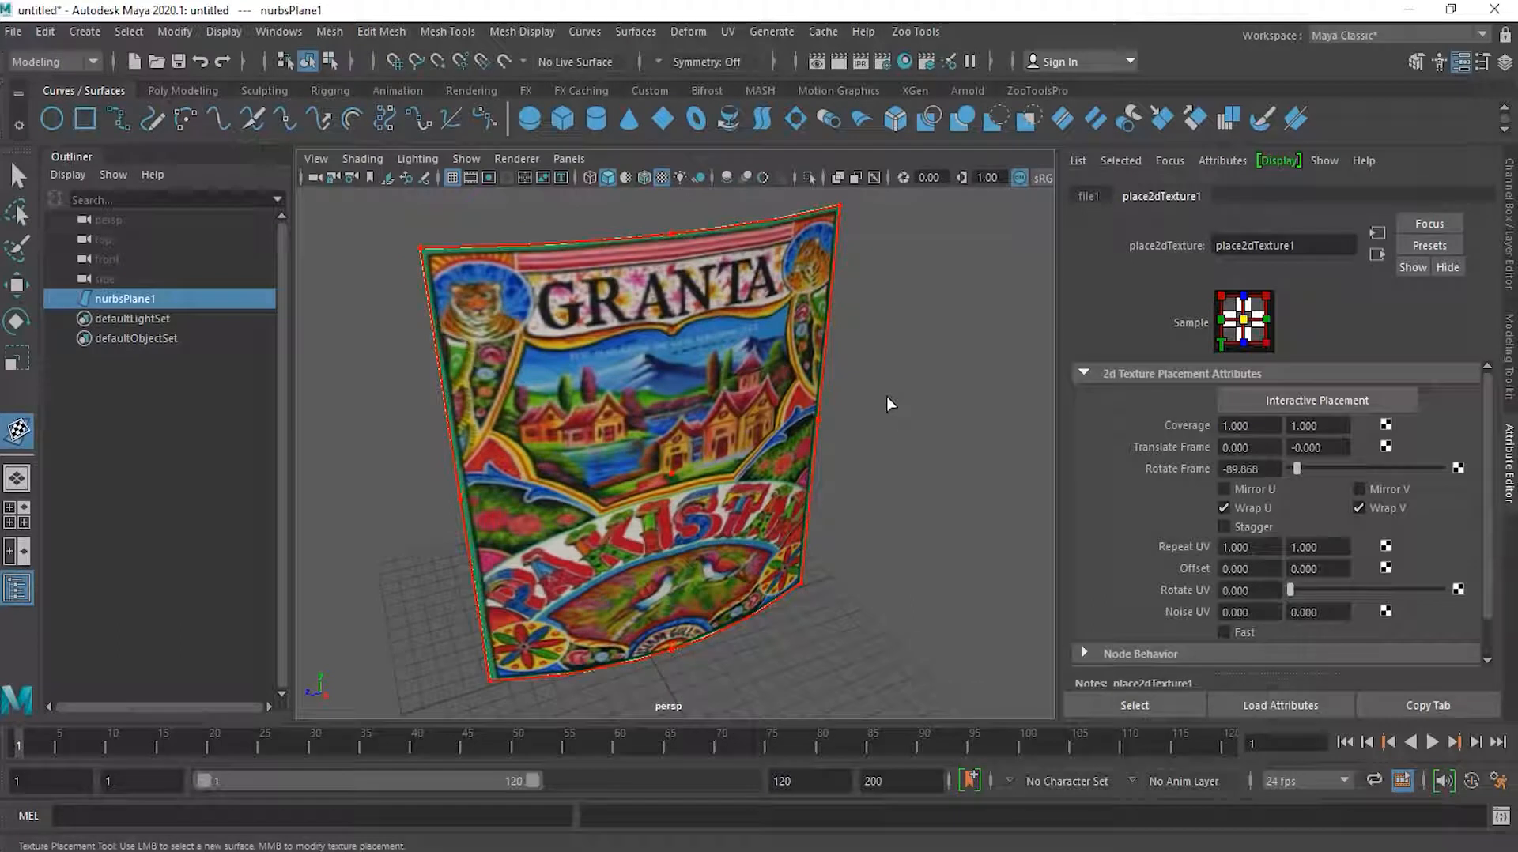
left_click_drag(885, 396, 898, 430, "alt")
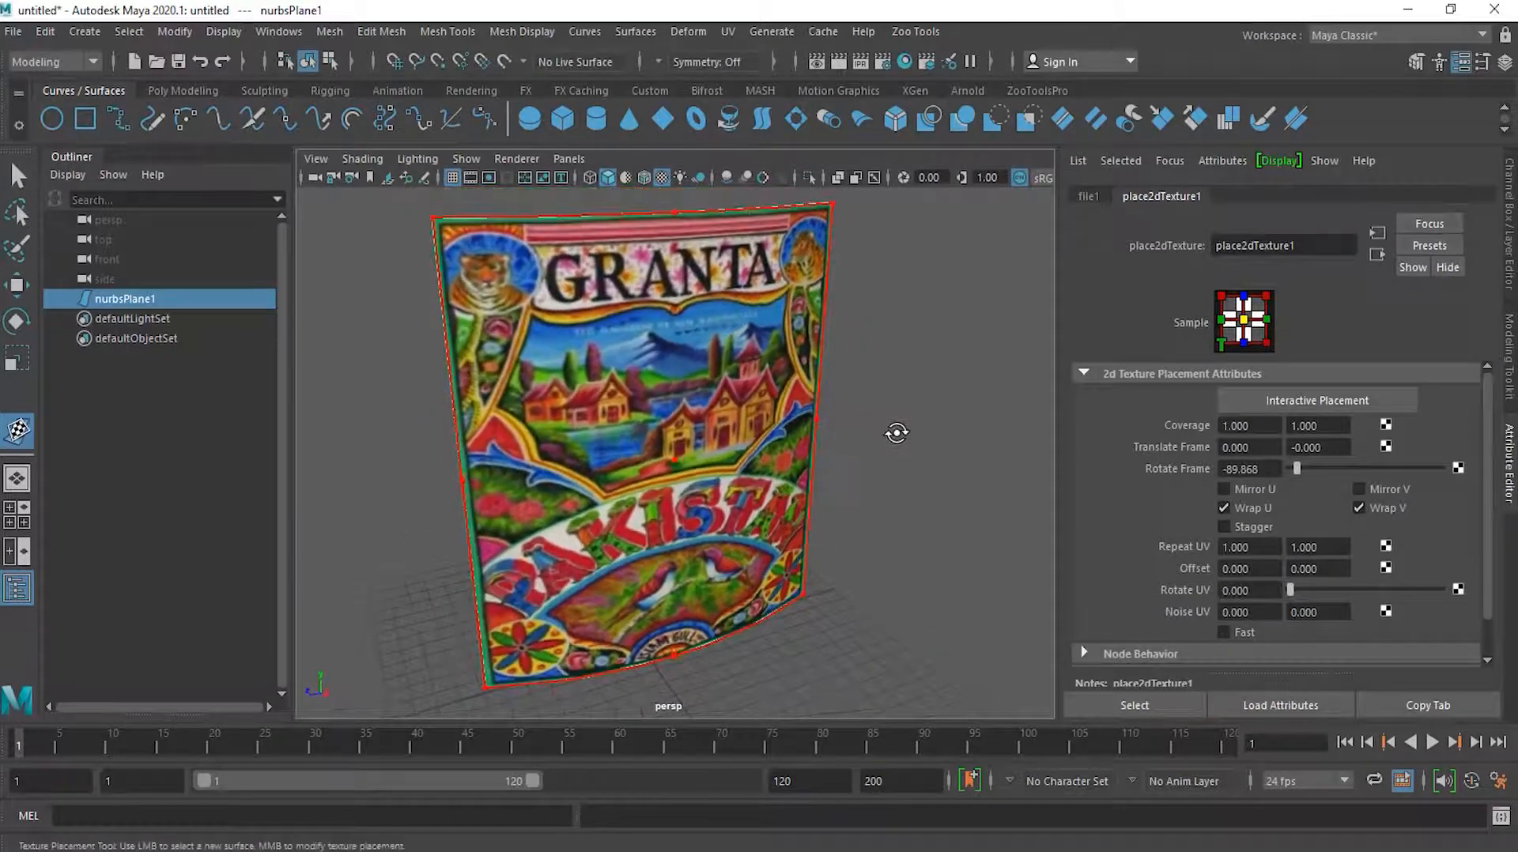
left_click(17, 285)
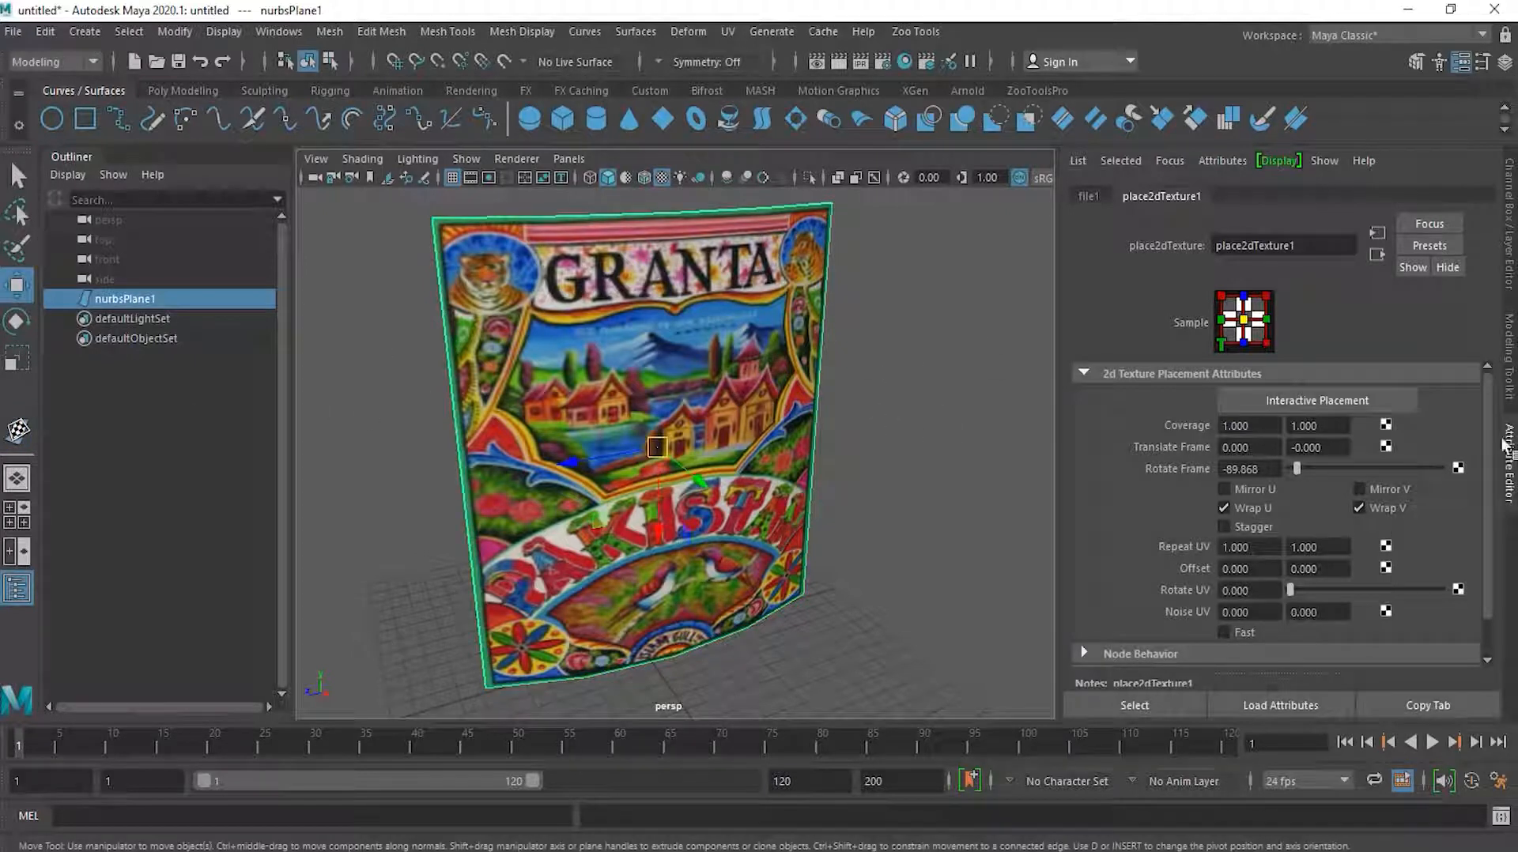
left_click(905, 397)
right_click_drag(714, 369, 816, 343)
left_click_drag(889, 427, 826, 400, "alt")
left_click(824, 398)
left_click(938, 413)
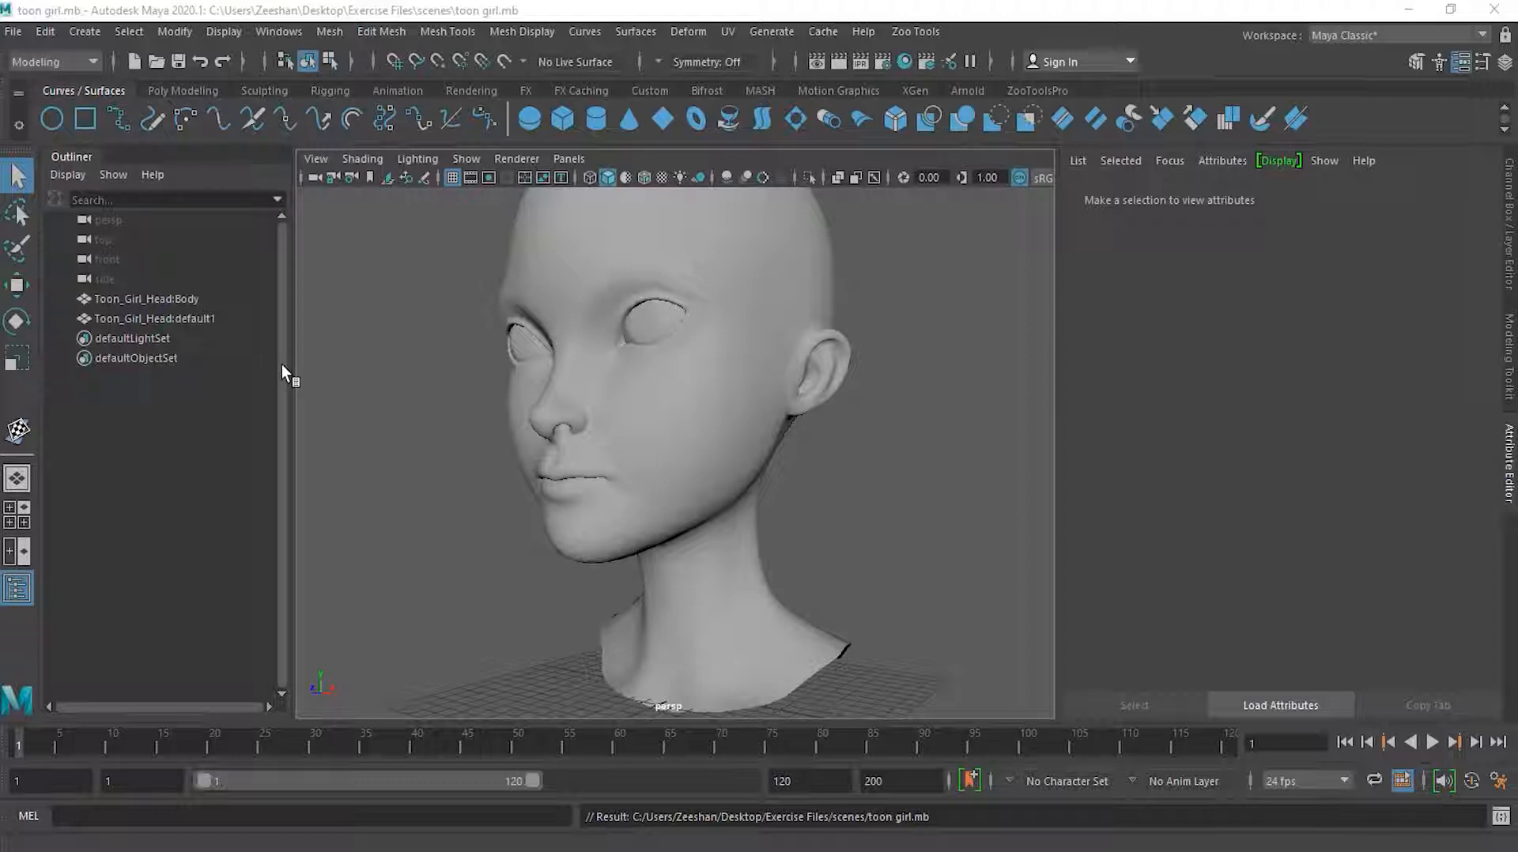
Hide the eye mesh Toon_Girl_Head:default1 of the girl's head model
left_click(653, 432)
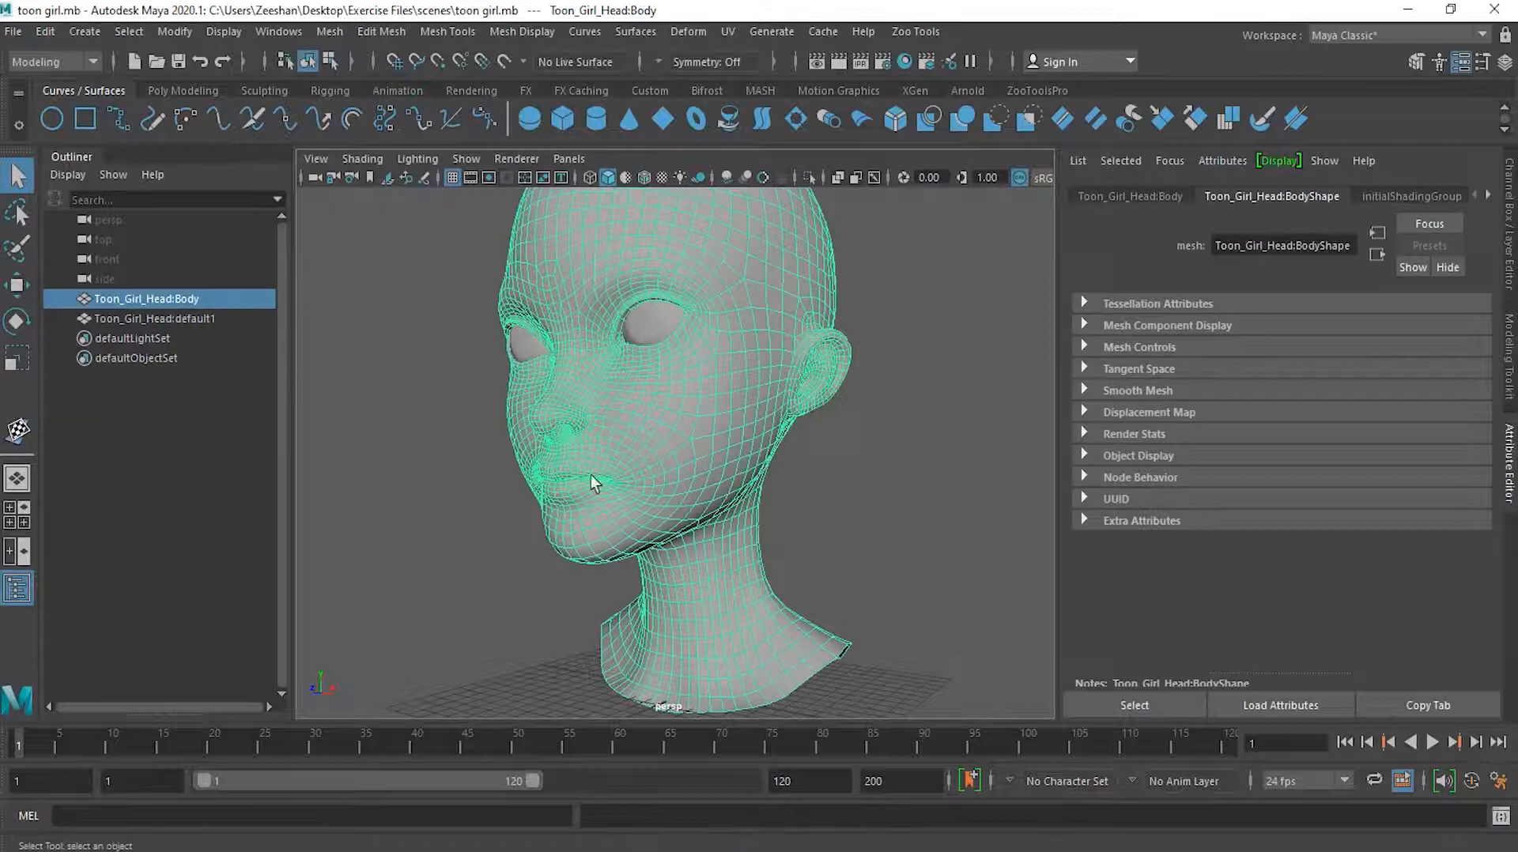
left_click_drag(496, 477, 556, 496, "alt")
right_click_drag(696, 396, 753, 385, "alt")
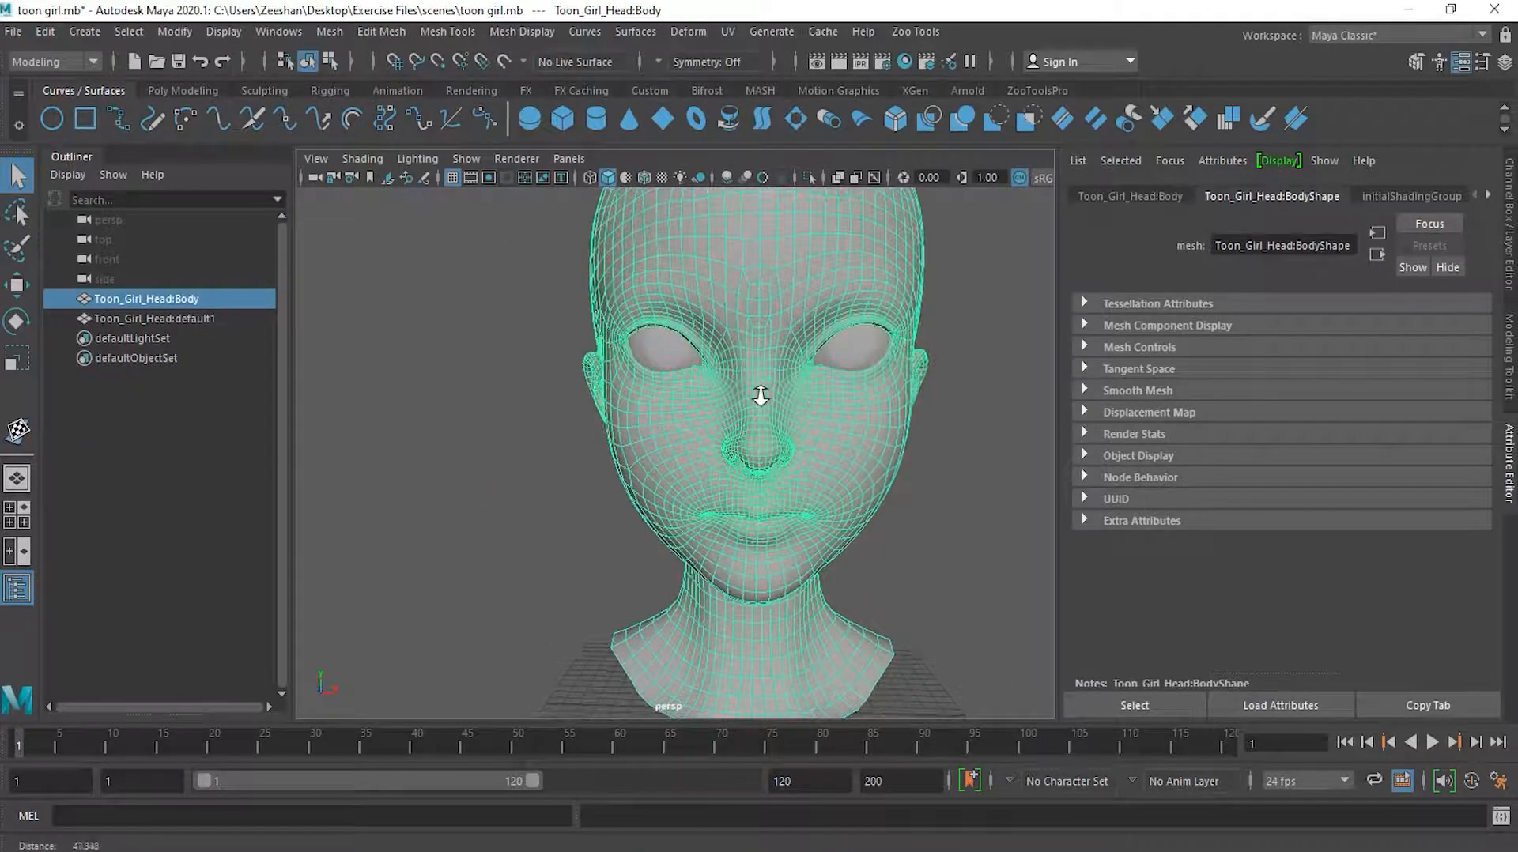
left_click(222, 320)
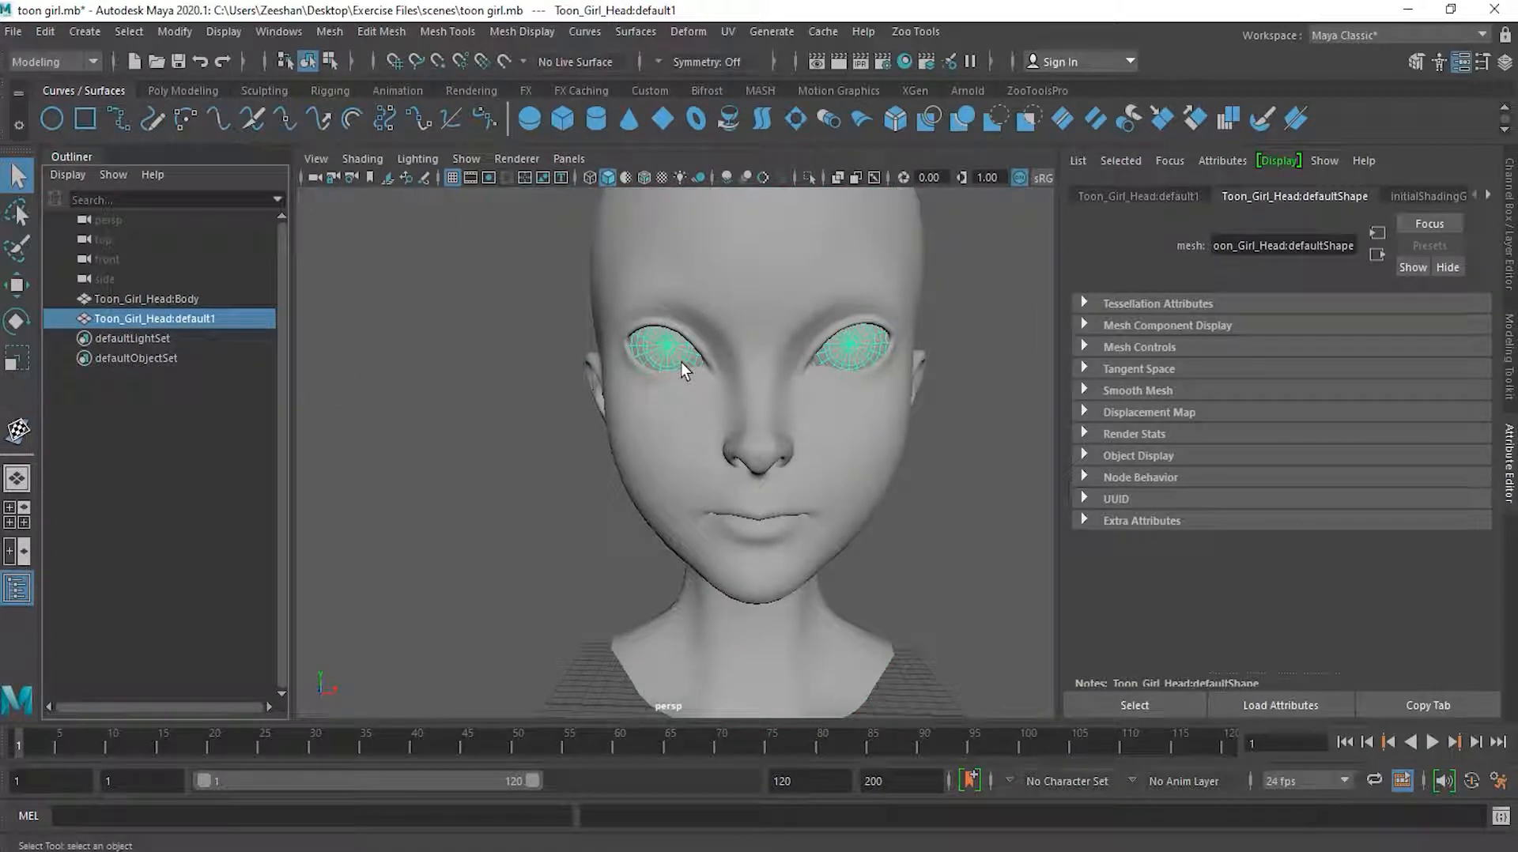
key("ctrl+h")
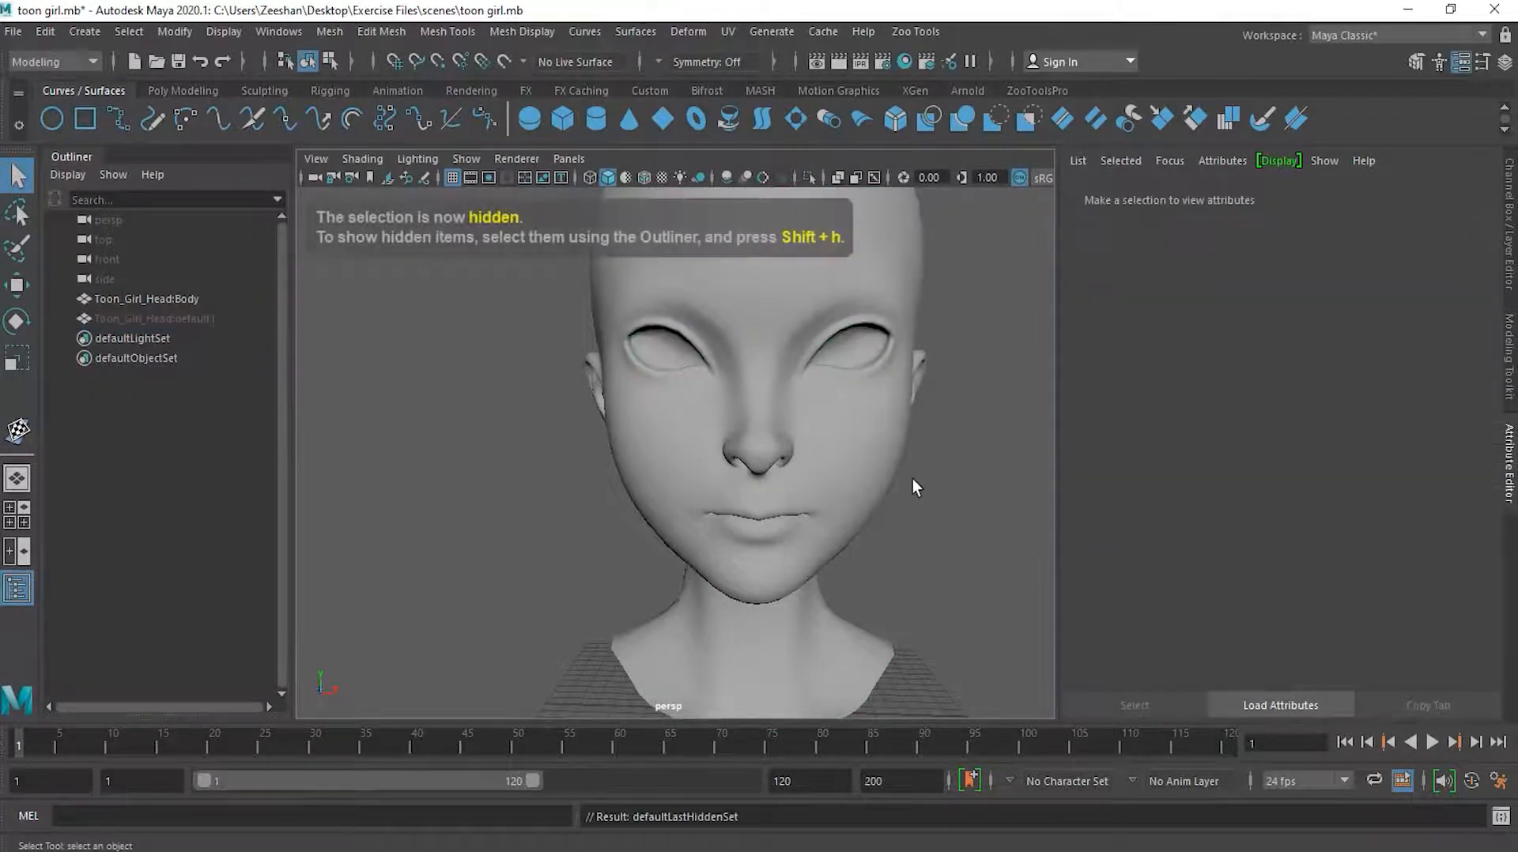
left_click_drag(919, 500, 823, 549, "alt")
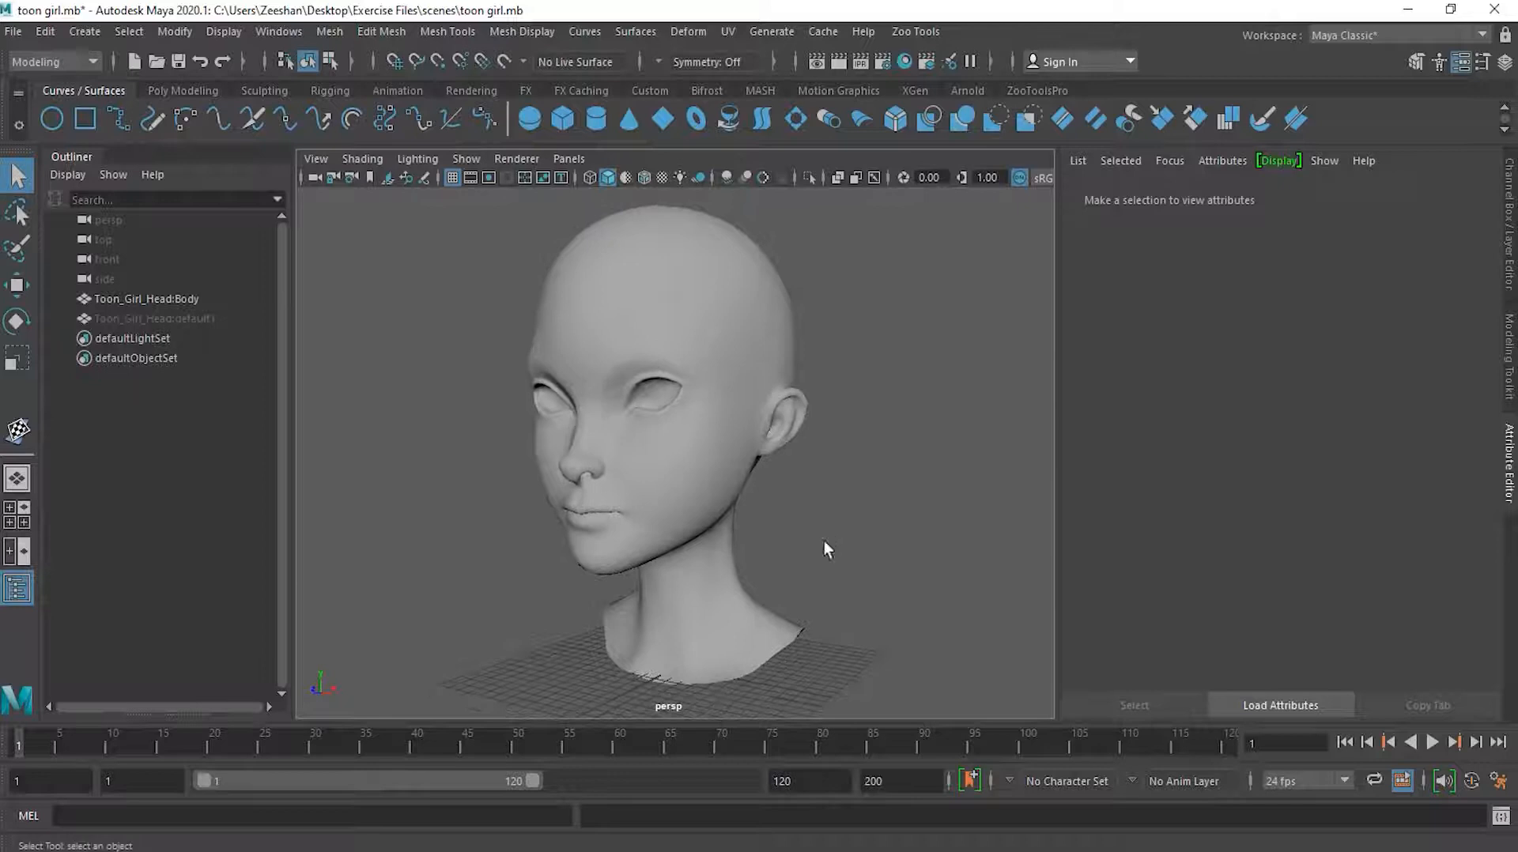
Switch to the Rendering menu set and start the 3D Paint Tool on the girl's head mesh
left_click(682, 476)
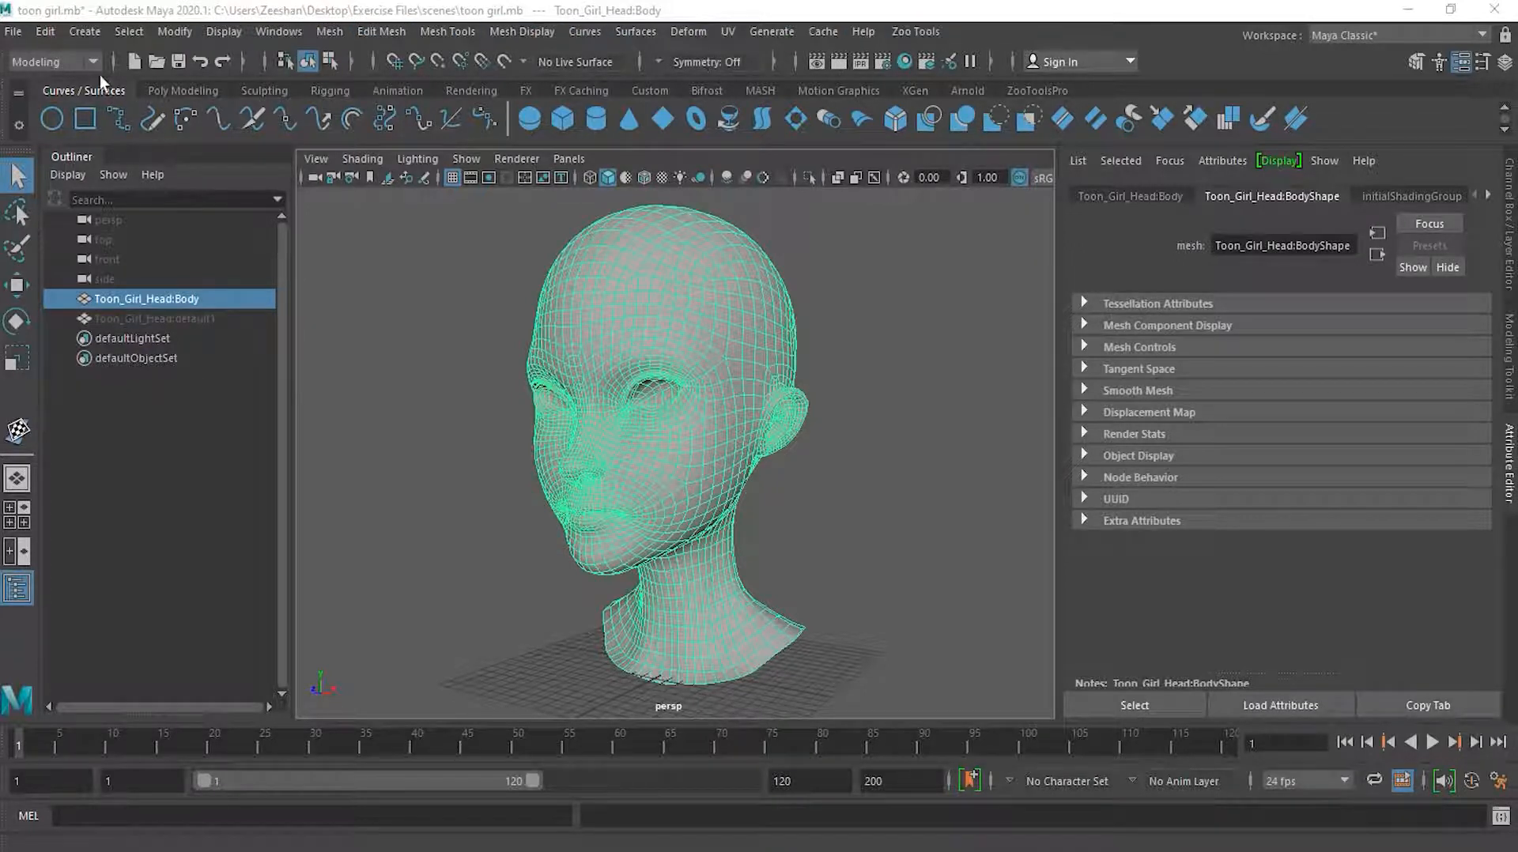
left_click(56, 62)
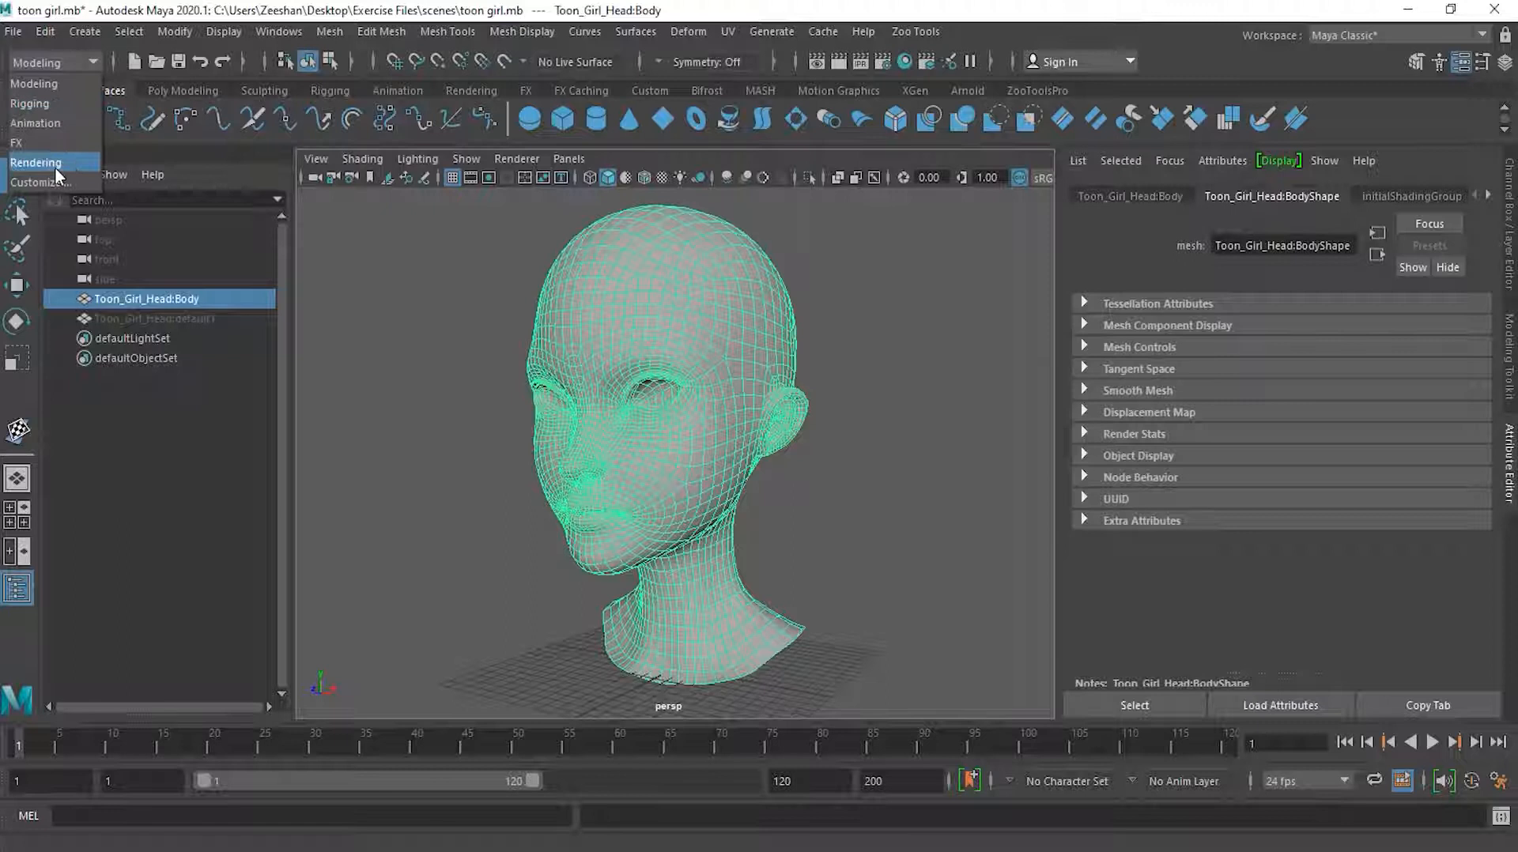
left_click(50, 146)
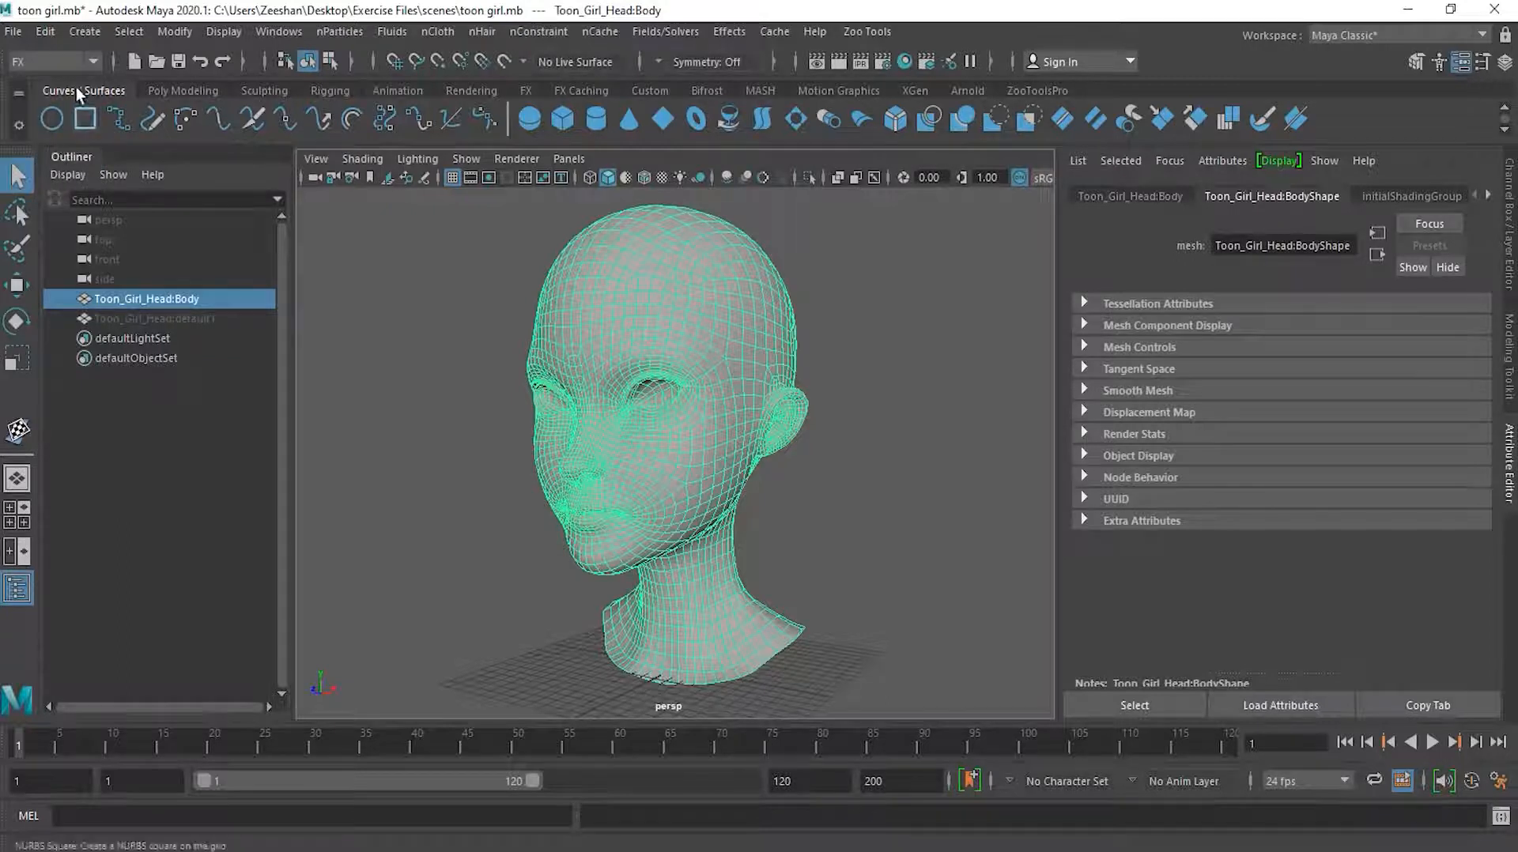
left_click(69, 61)
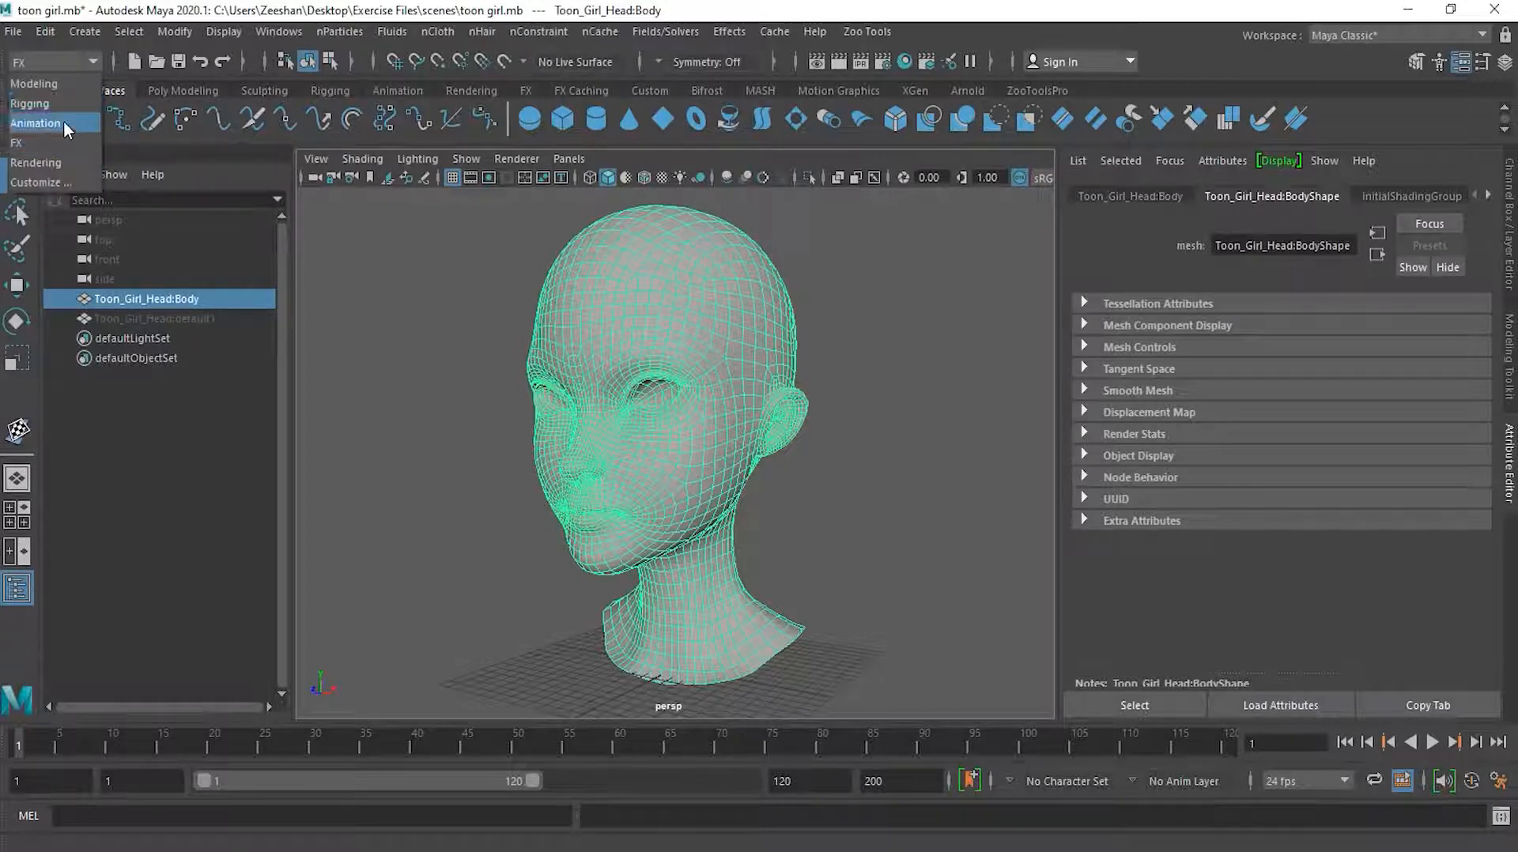
left_click(64, 162)
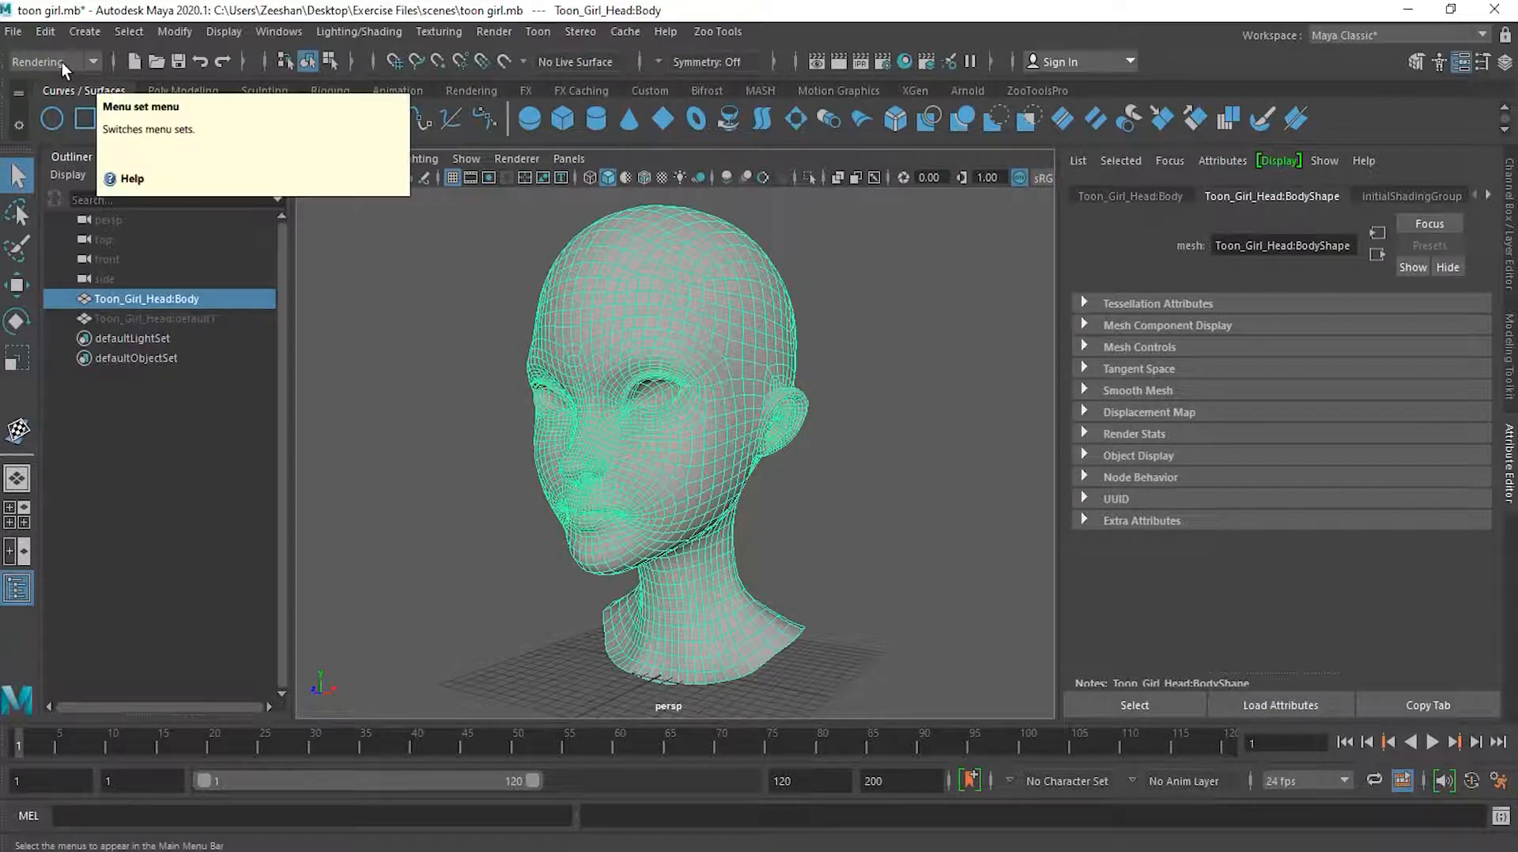
left_click(439, 31)
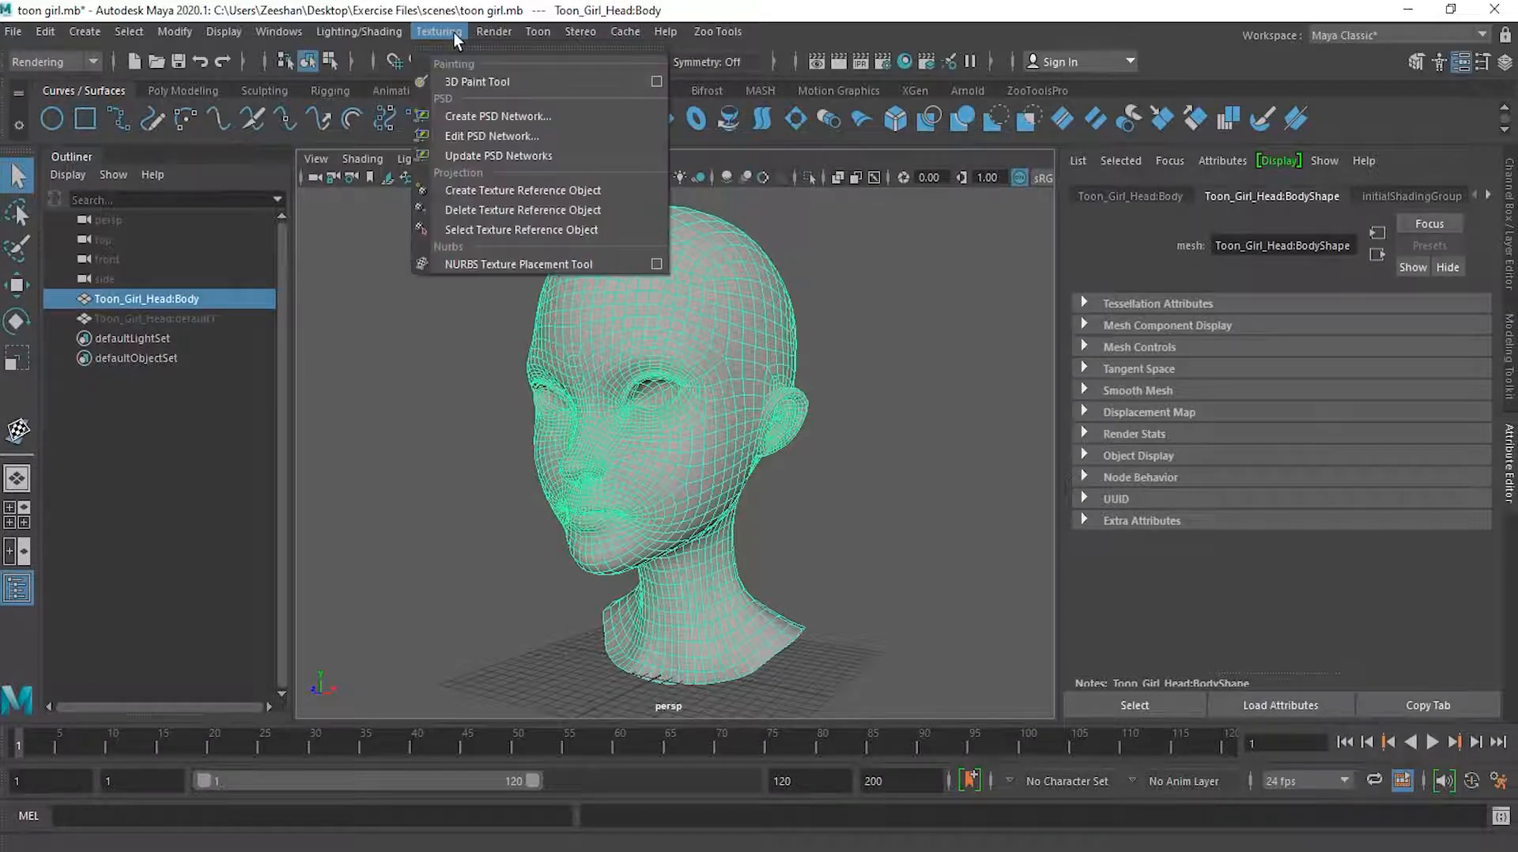
left_click(460, 79)
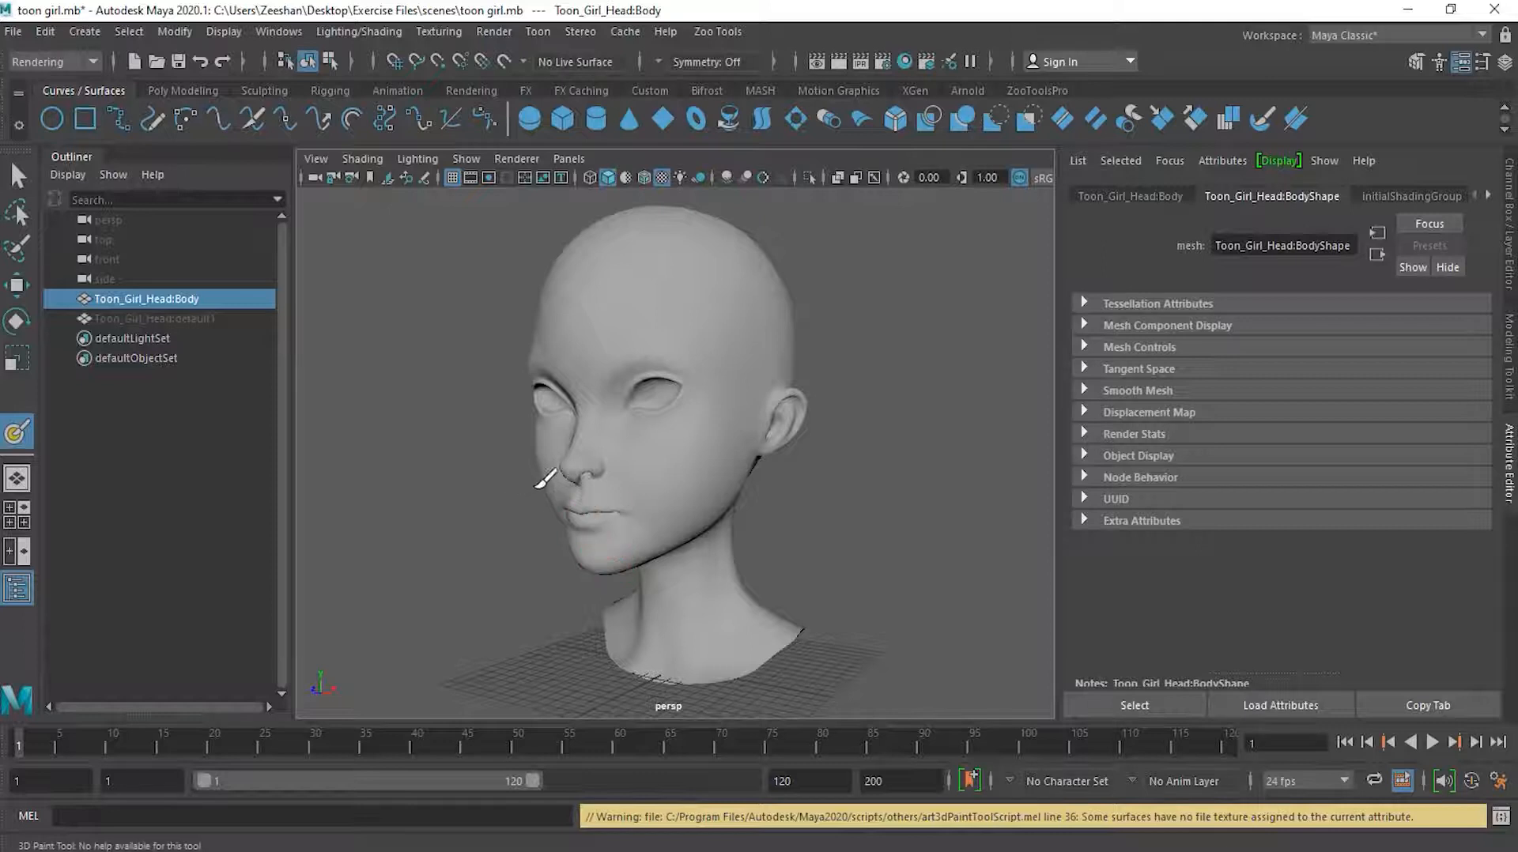
Open the 3D Paint Tool's settings, enlarge the brush radius to about 1.9 and keep the soft brush profile
left_click_drag(546, 480, 470, 485, "alt")
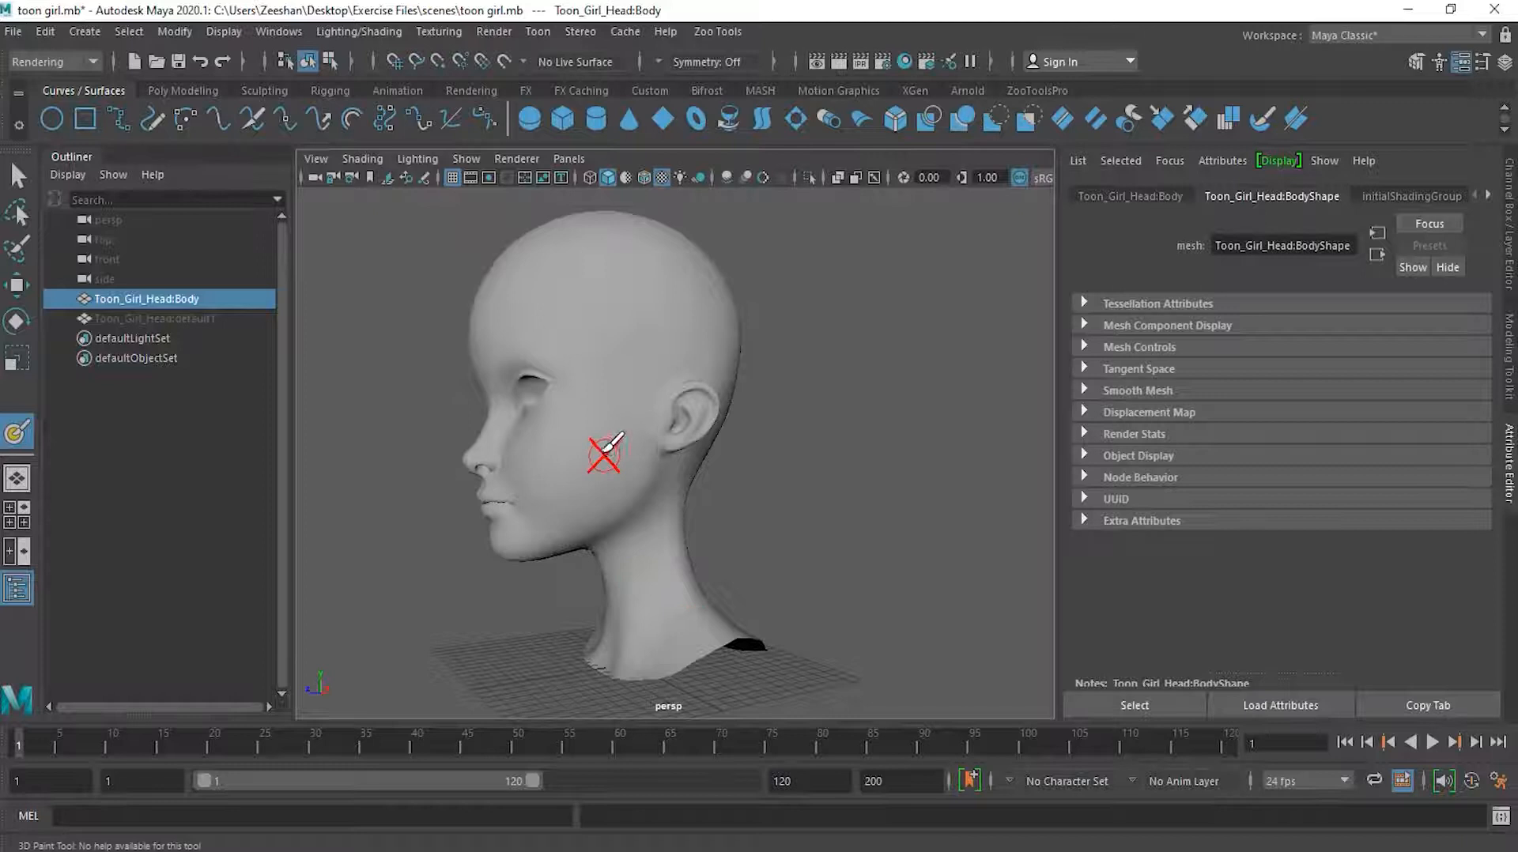
double_click(20, 433)
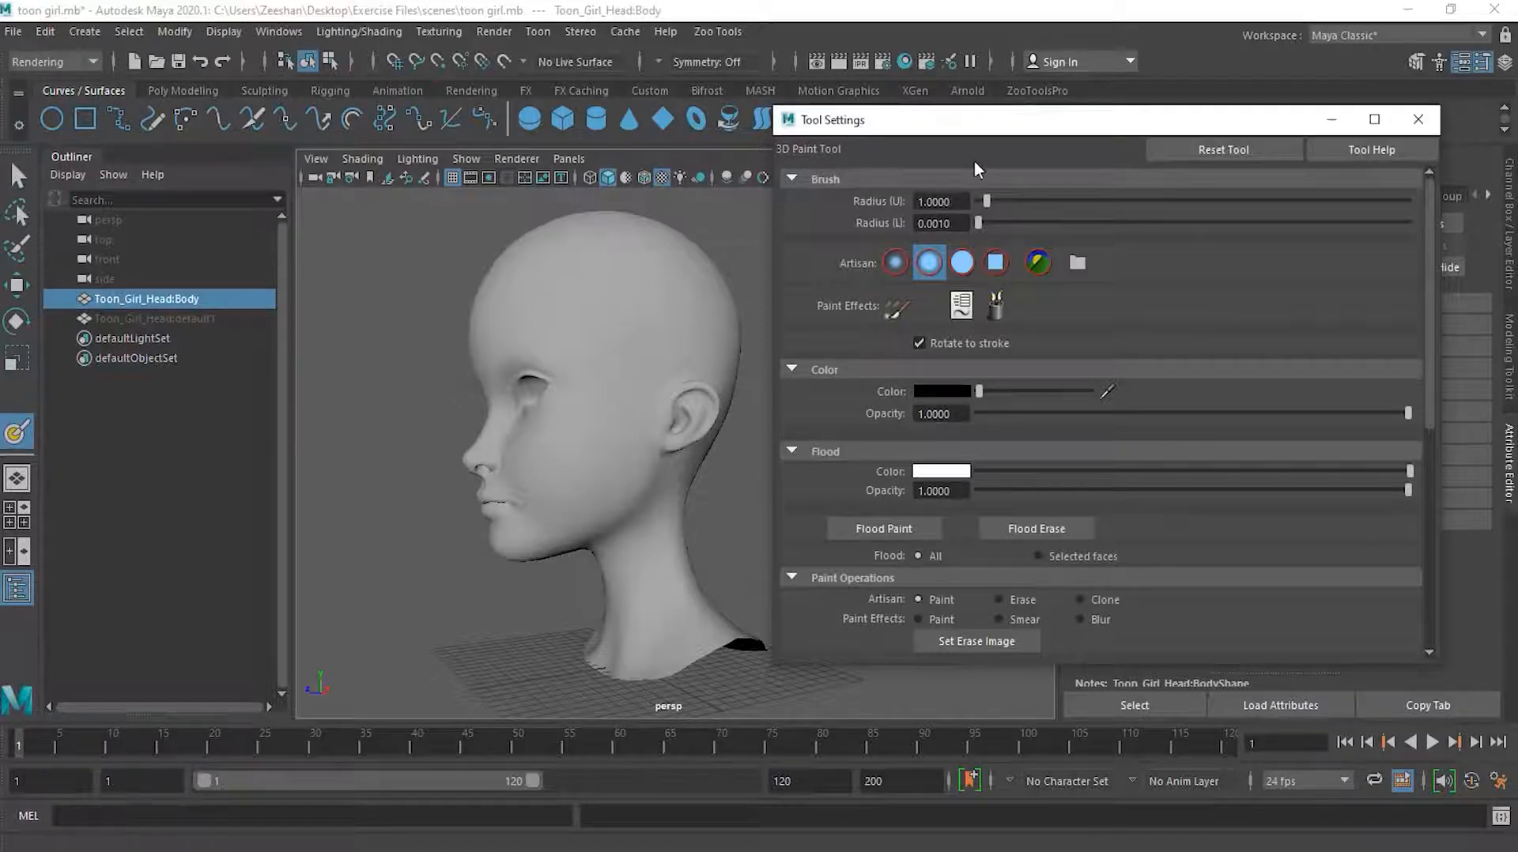
left_click_drag(969, 131, 1021, 136)
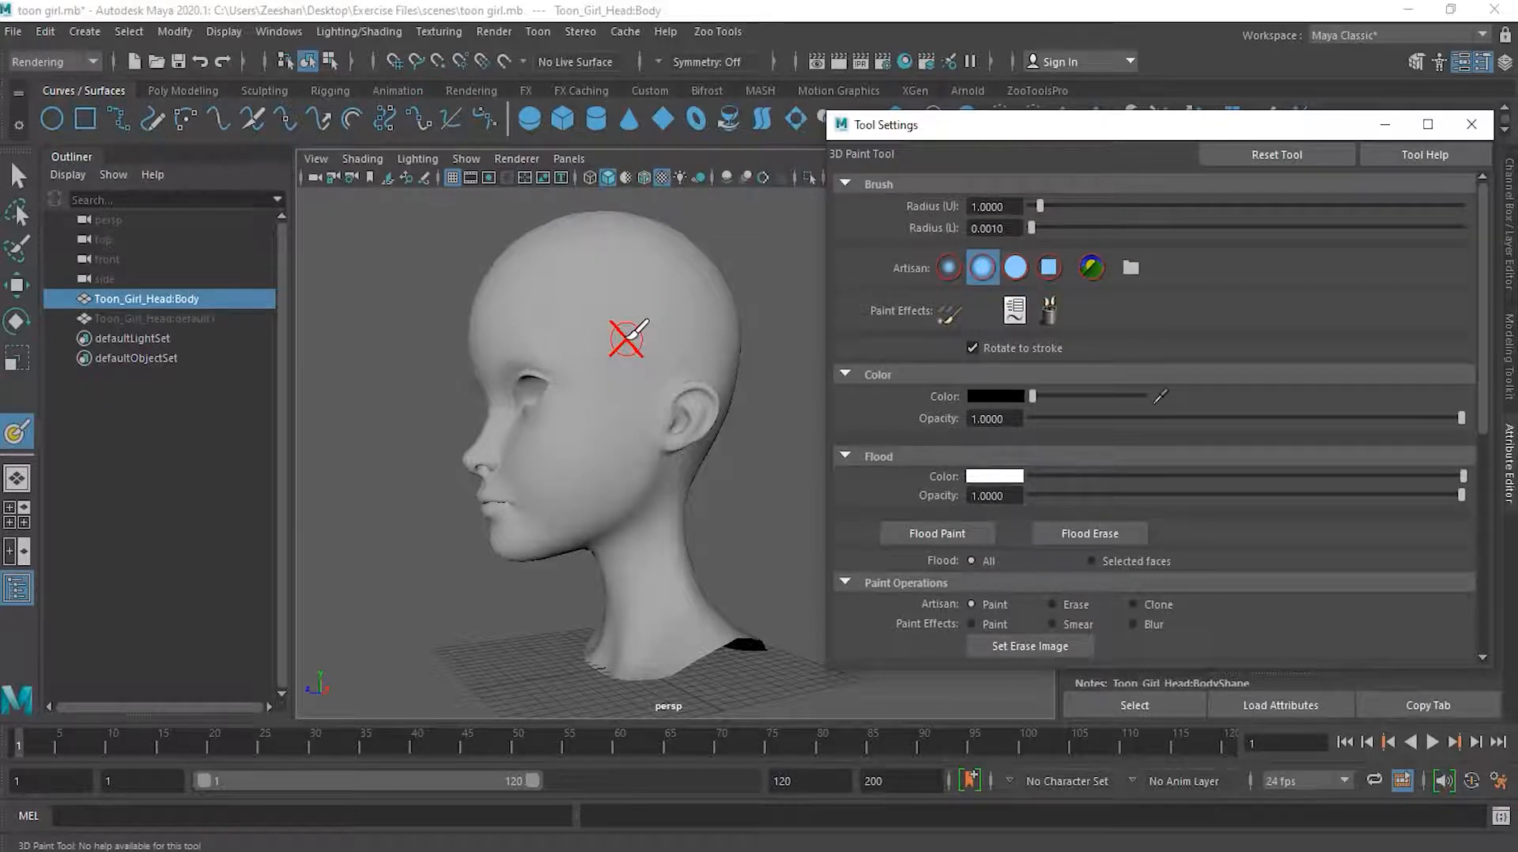
key("b")
mouse_move(627, 339)
left_mouse_down()
mouse_move(687, 339)
mouse_move(630, 346)
mouse_move(668, 344)
mouse_move(650, 346)
left_mouse_up()
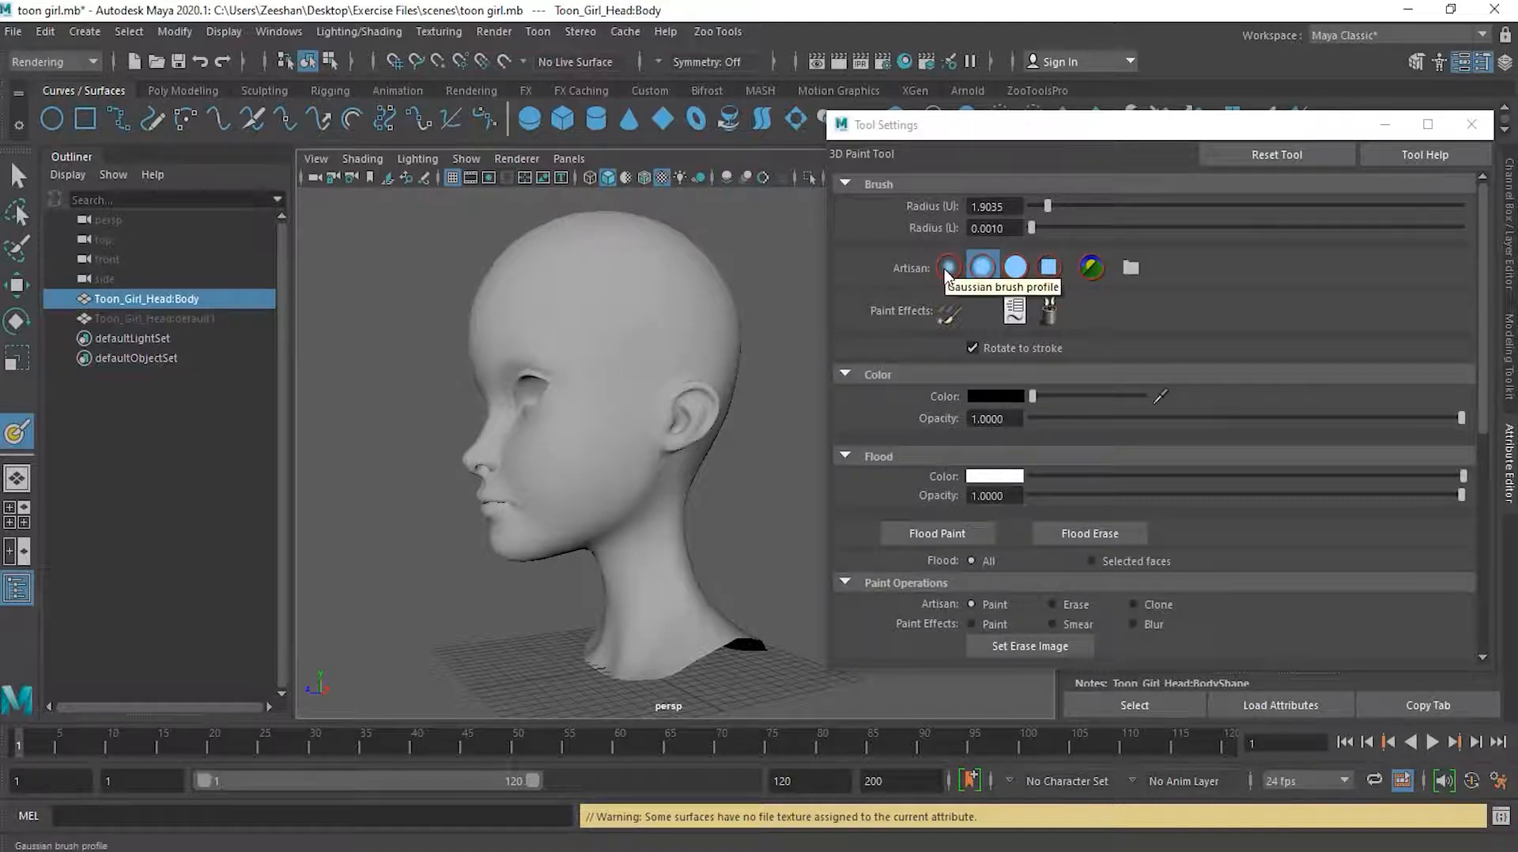
left_click(946, 269)
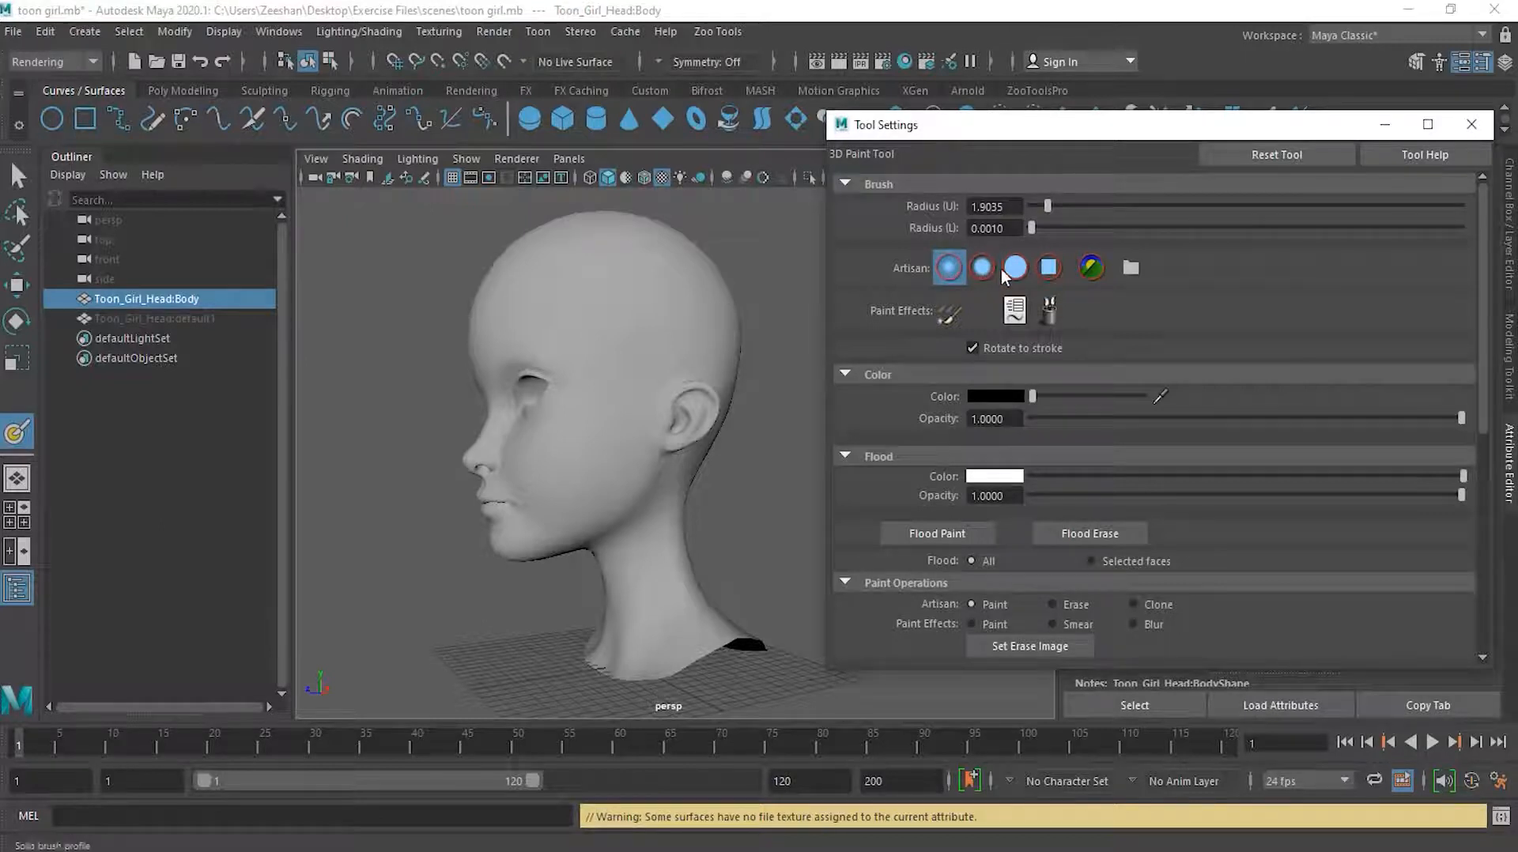
left_click(982, 269)
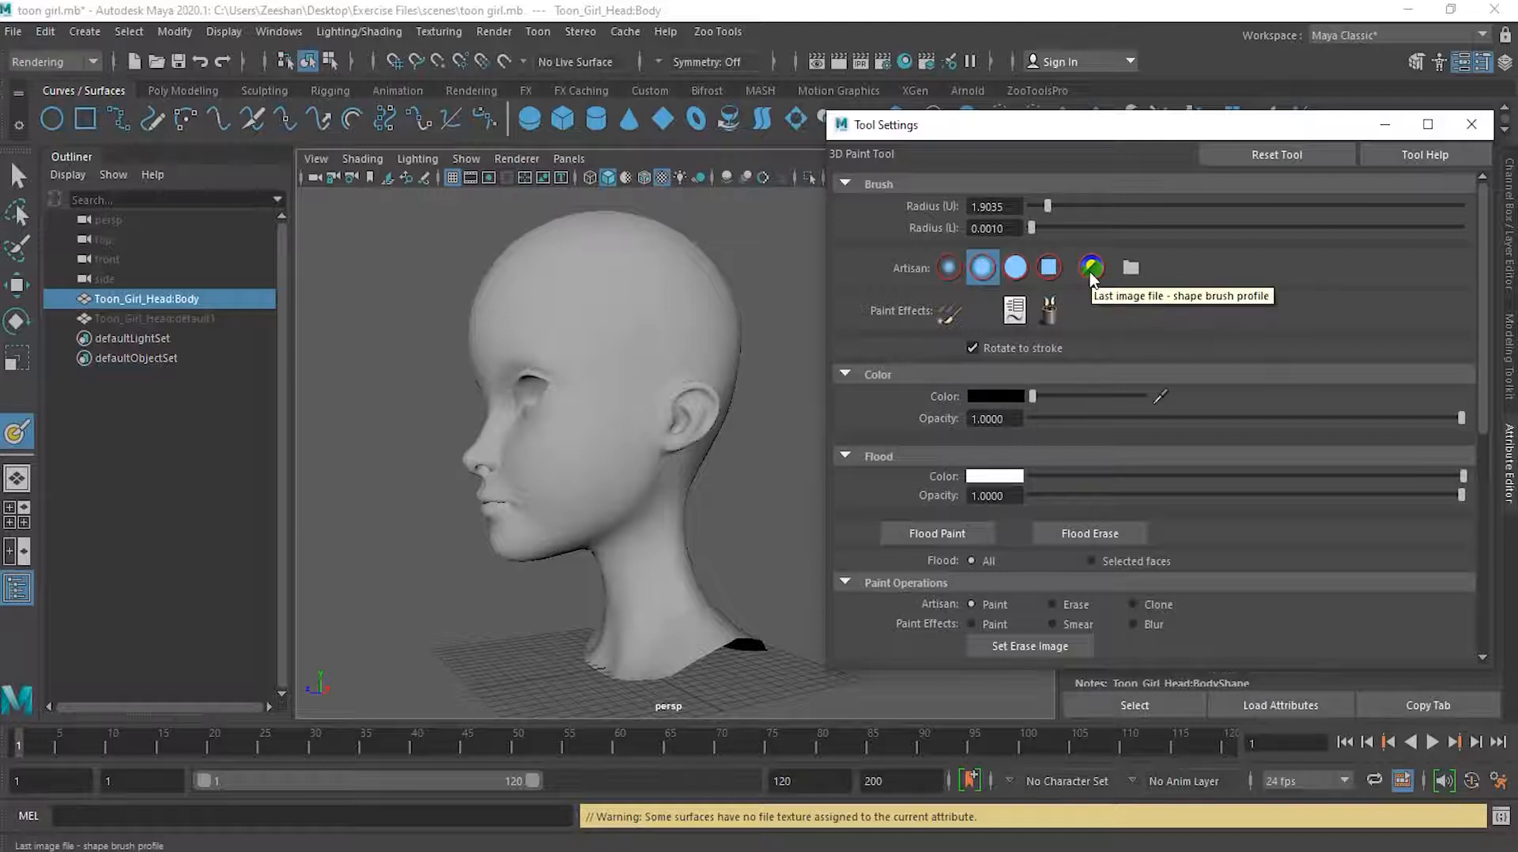
scroll(1018, 440, "down", 3)
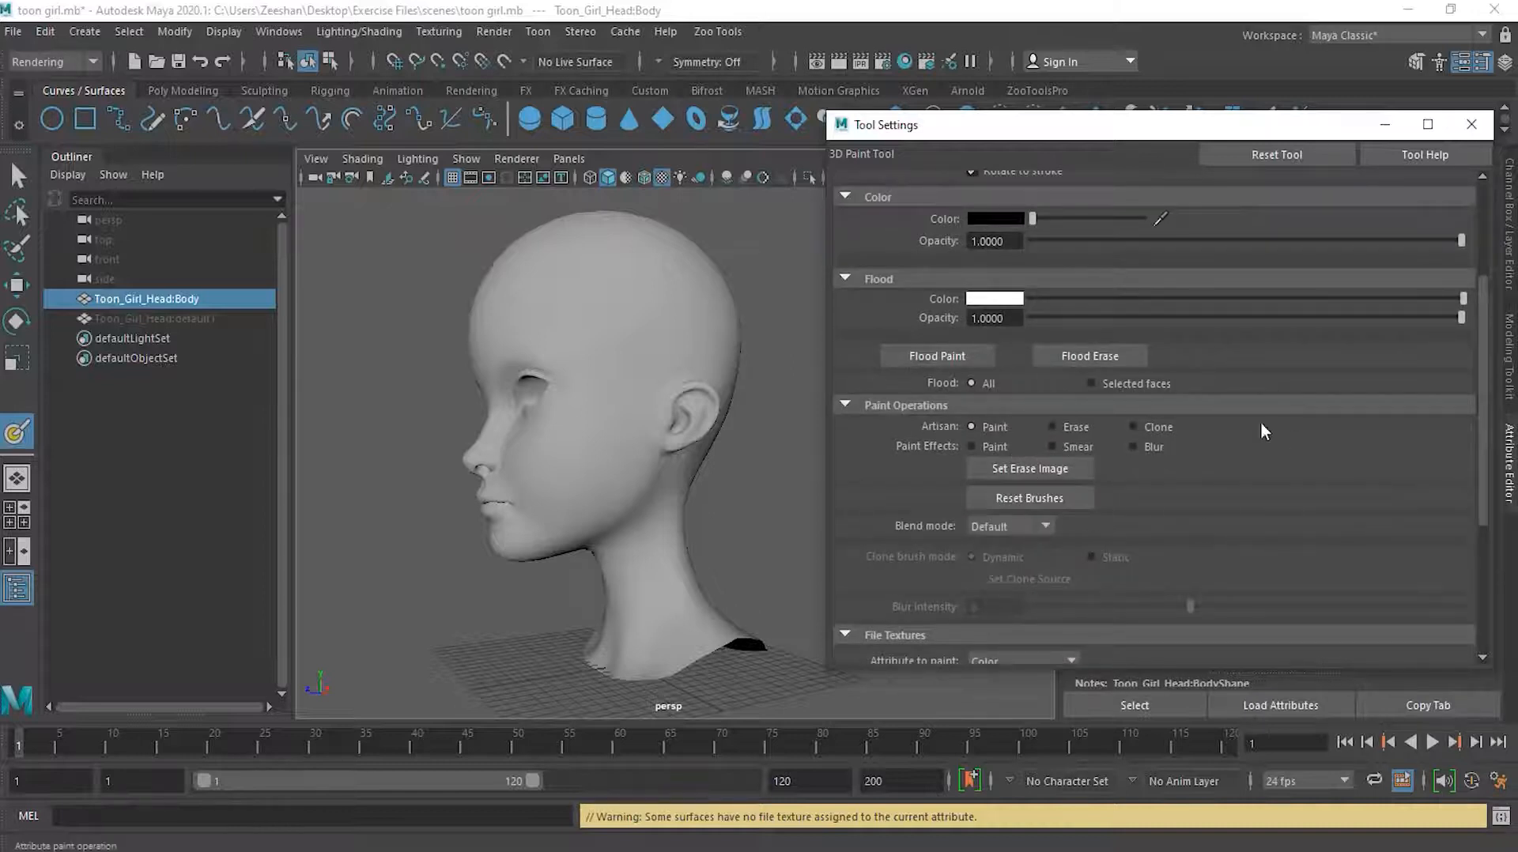
scroll(1260, 421, "up", 3)
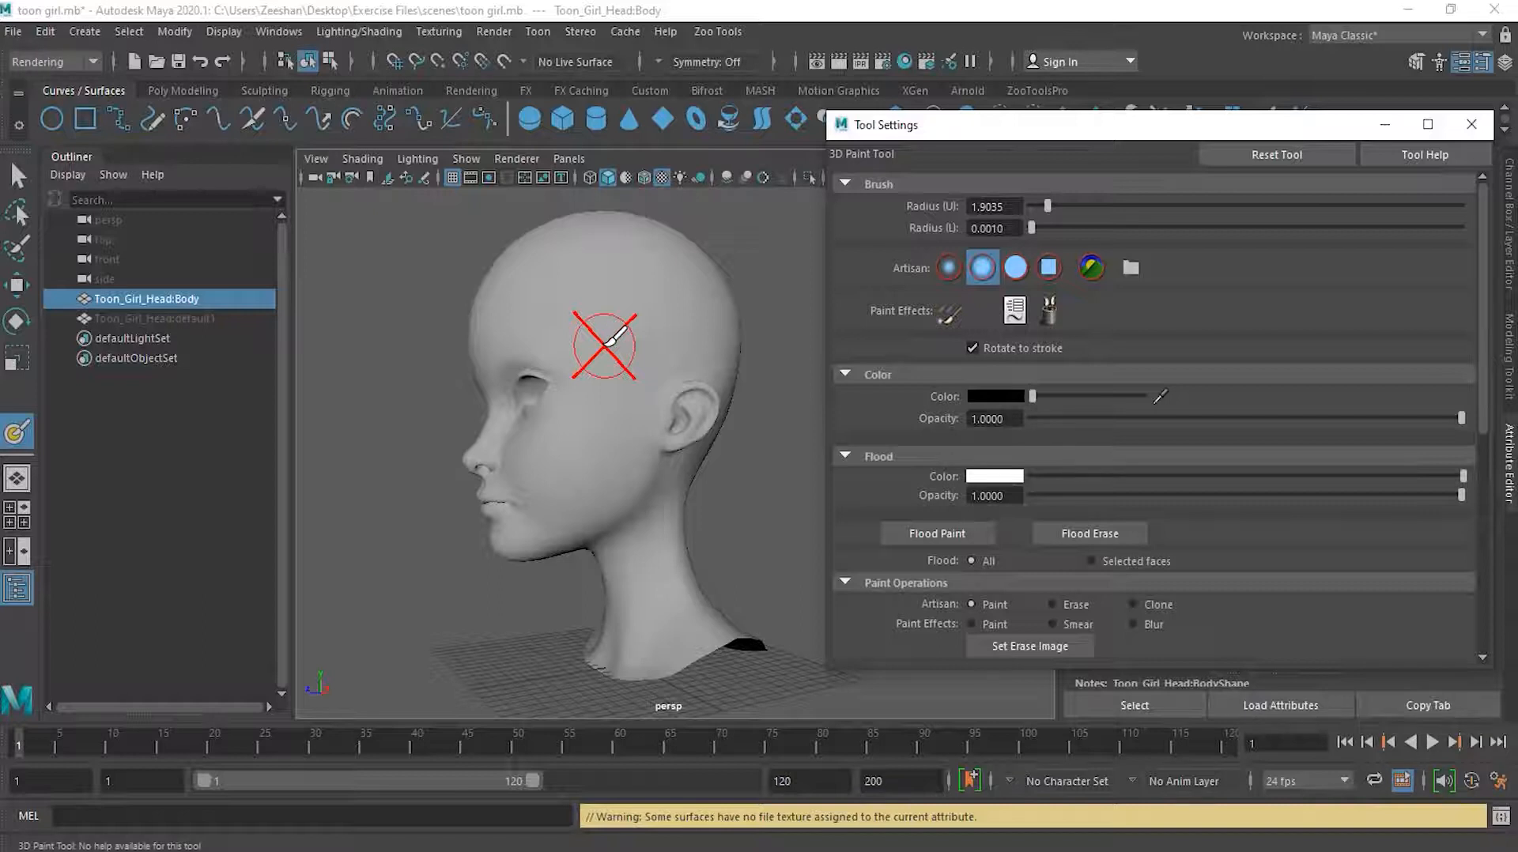
Assign a 2048 x 2048 JPEG file texture to the head's Color attribute for painting
left_click_drag(1478, 293, 1501, 528)
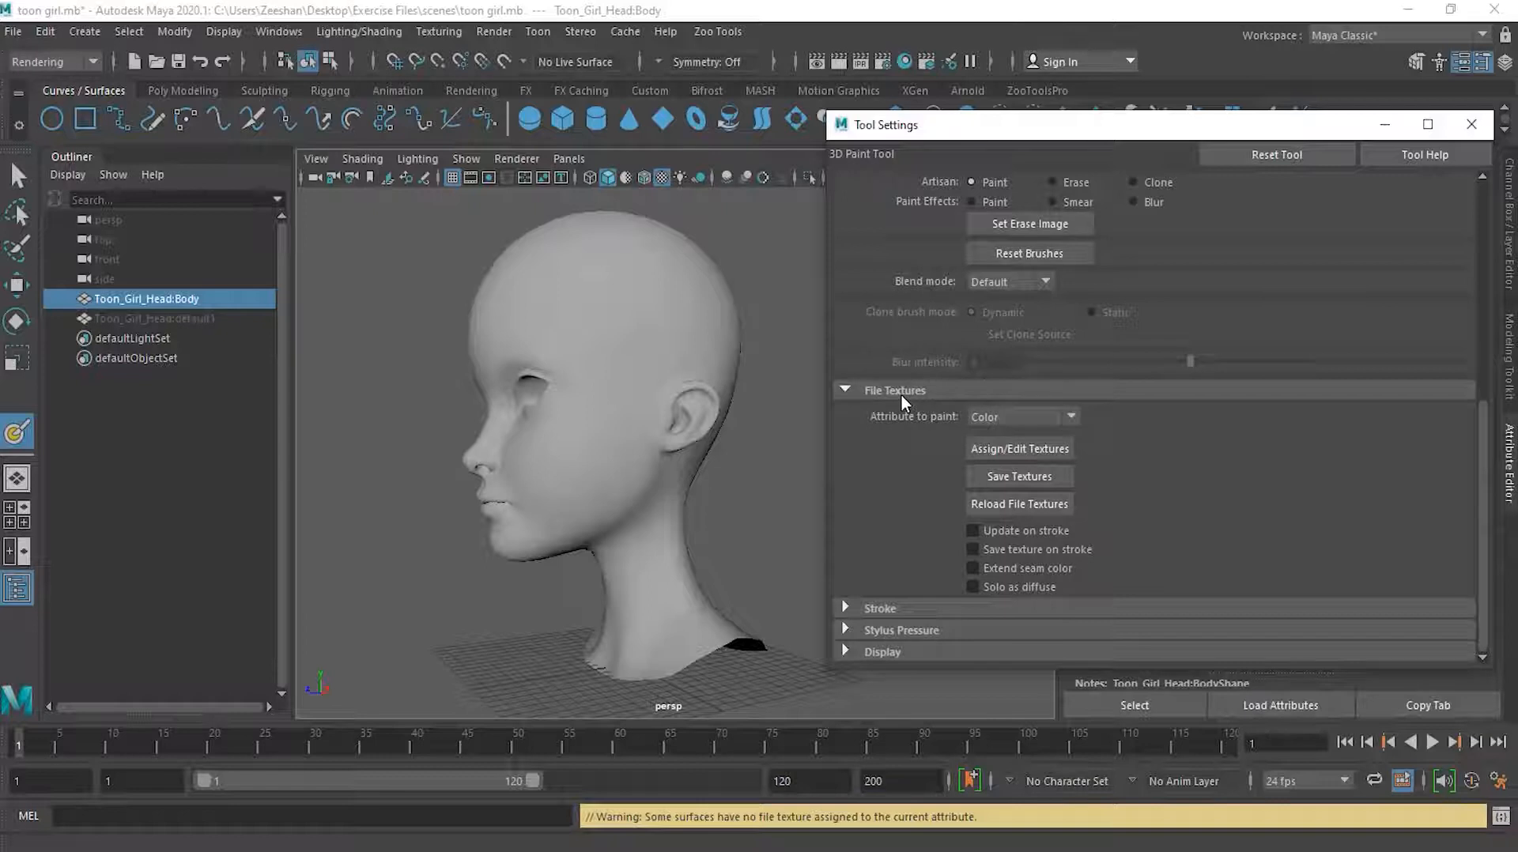
left_click(1009, 449)
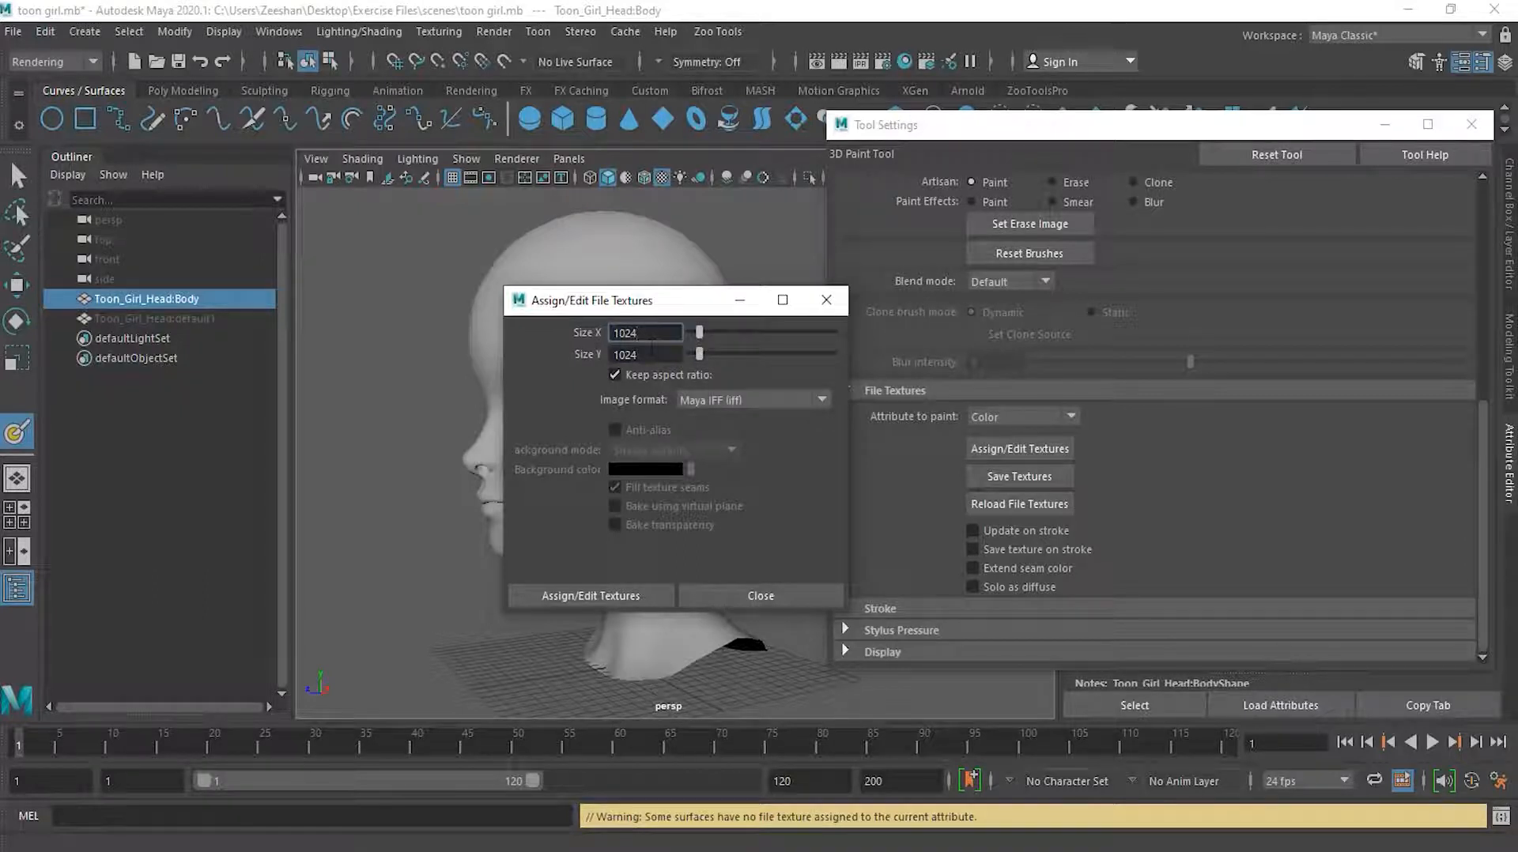
type("32")
key("Tab")
key("shift+Tab")
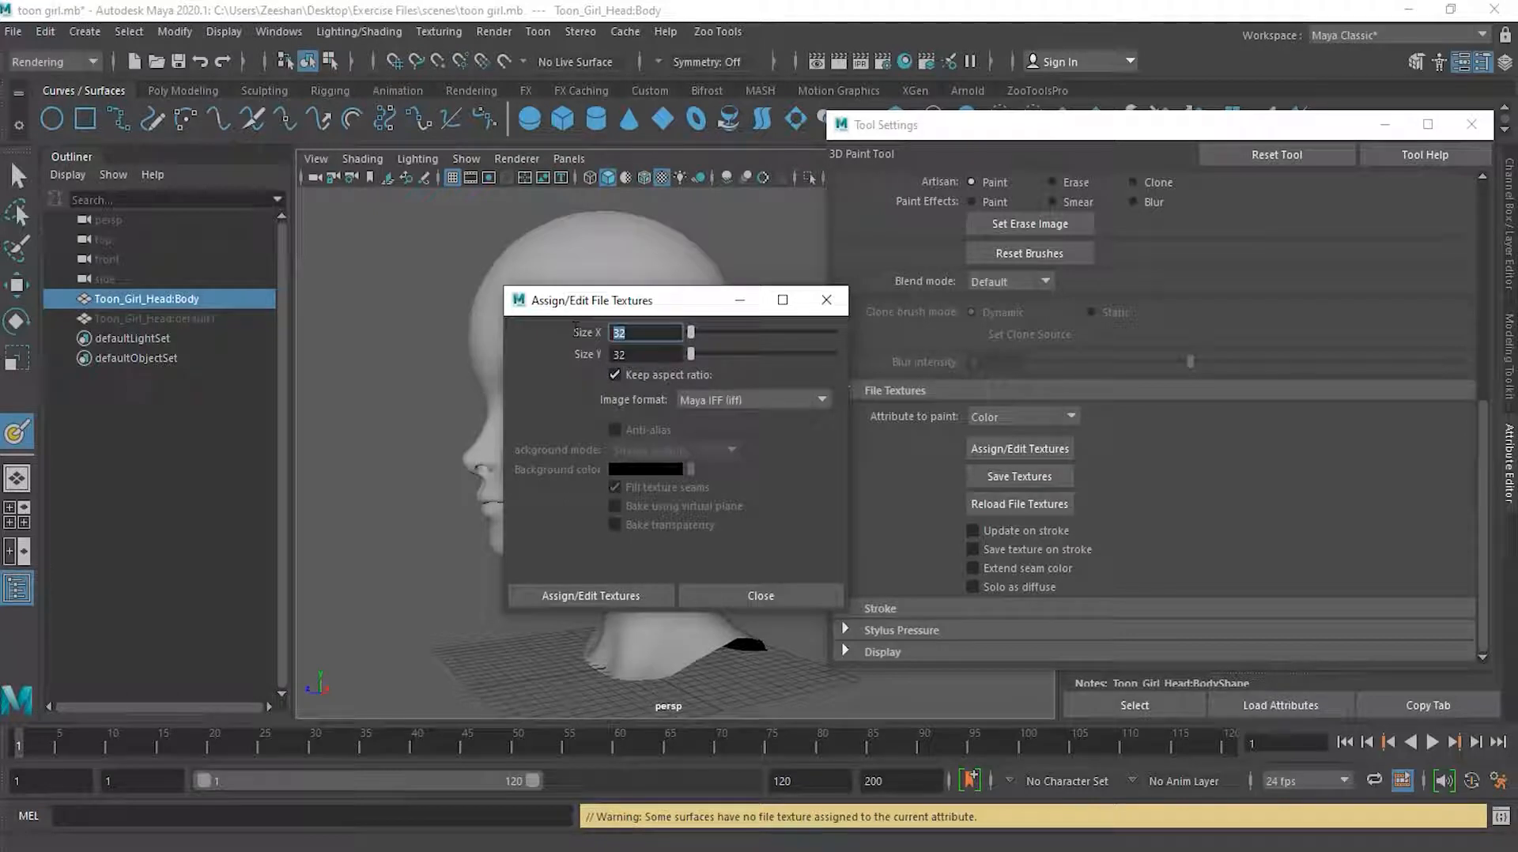
type("2024")
key("Tab")
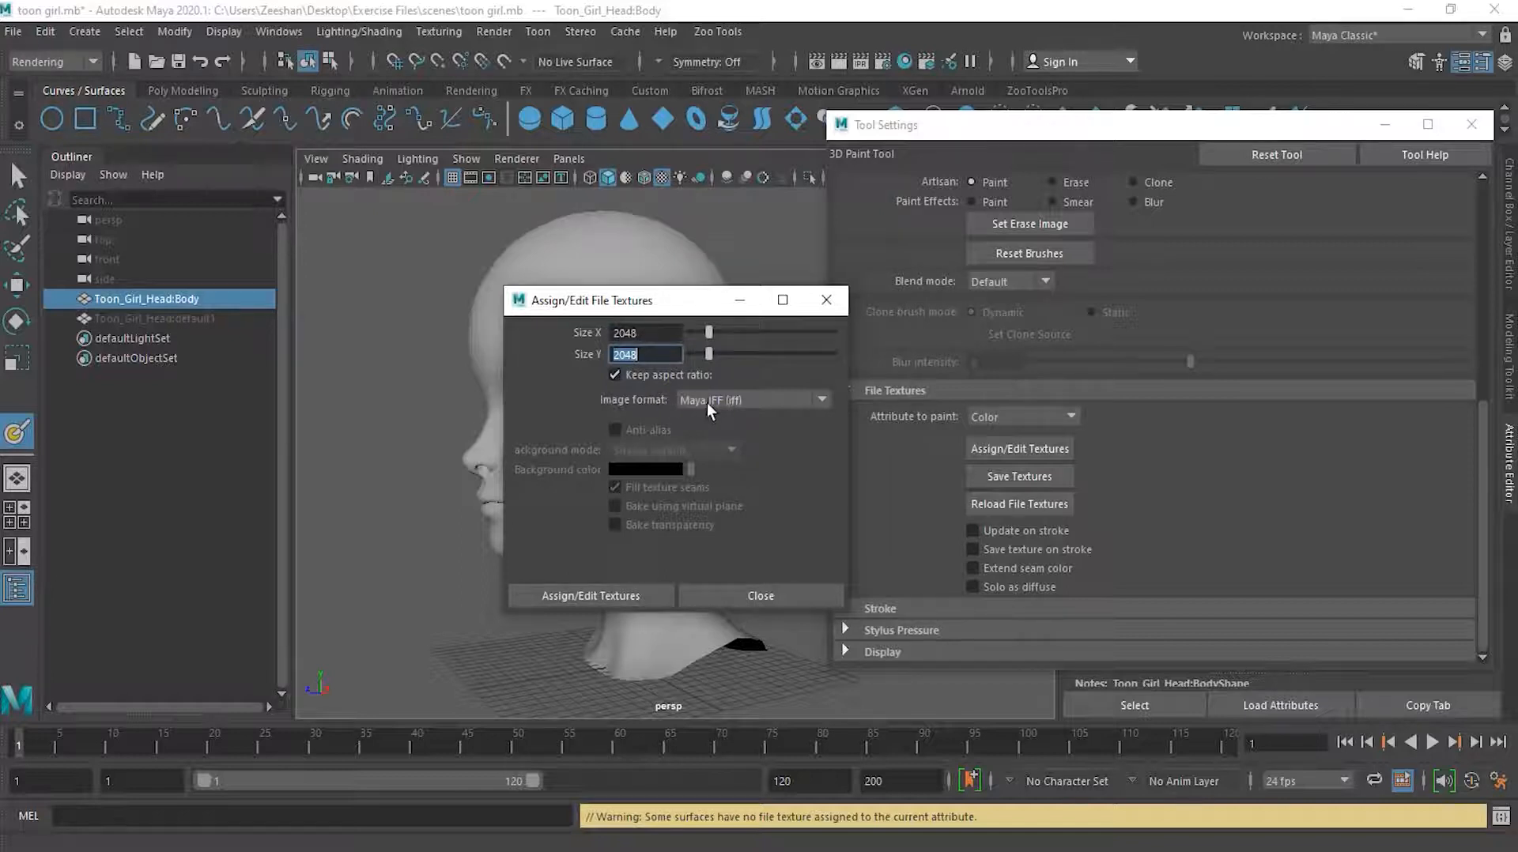
left_click(741, 401)
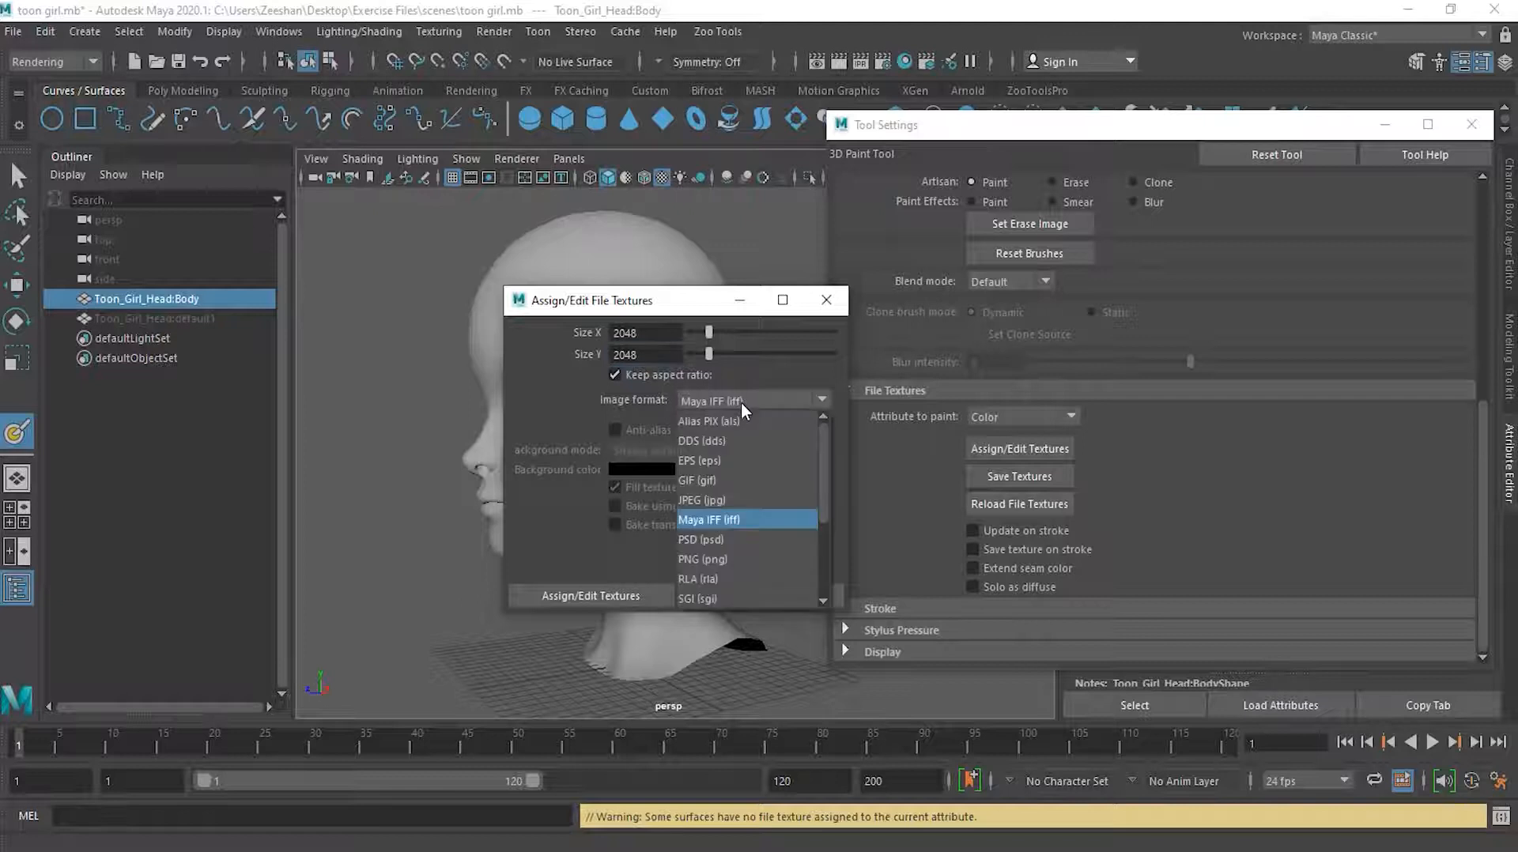
left_click(775, 501)
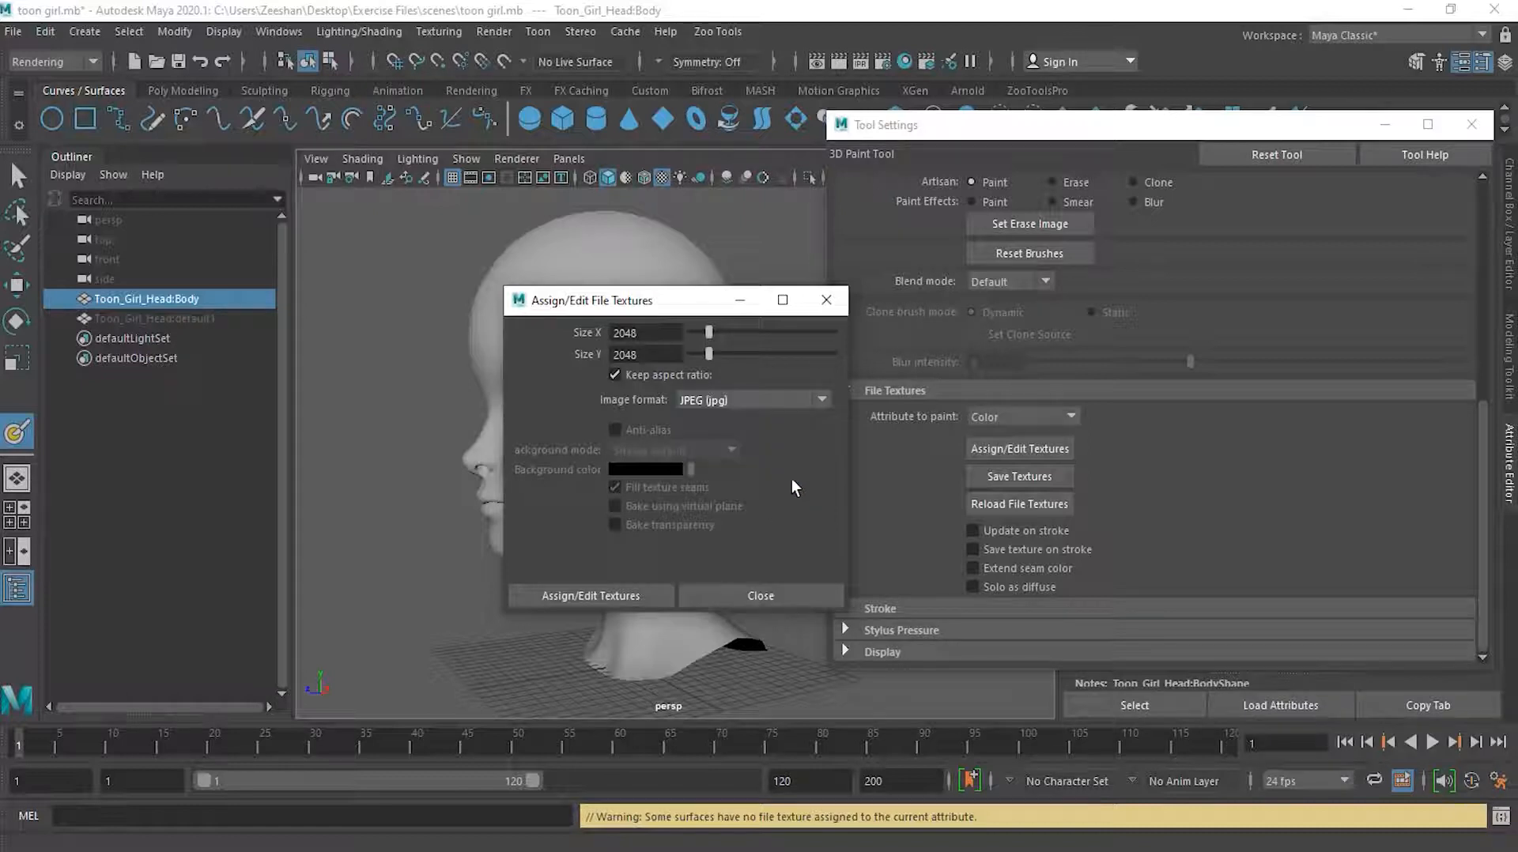
left_click(626, 596)
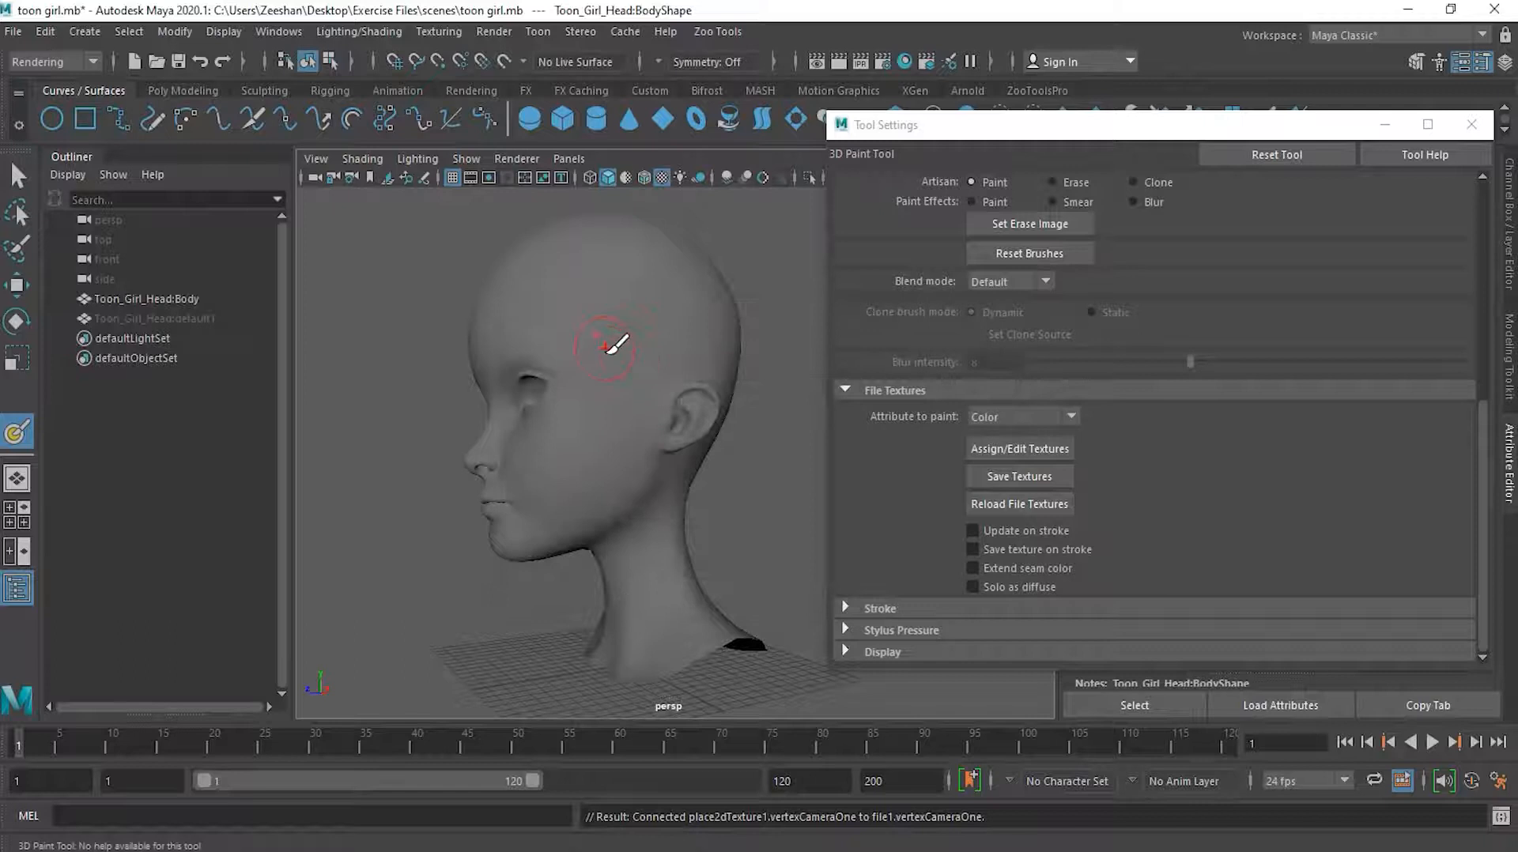
Set the brush paint color to a light beige skin tone with a hue of about 24
left_click_drag(627, 349, 630, 369, "alt")
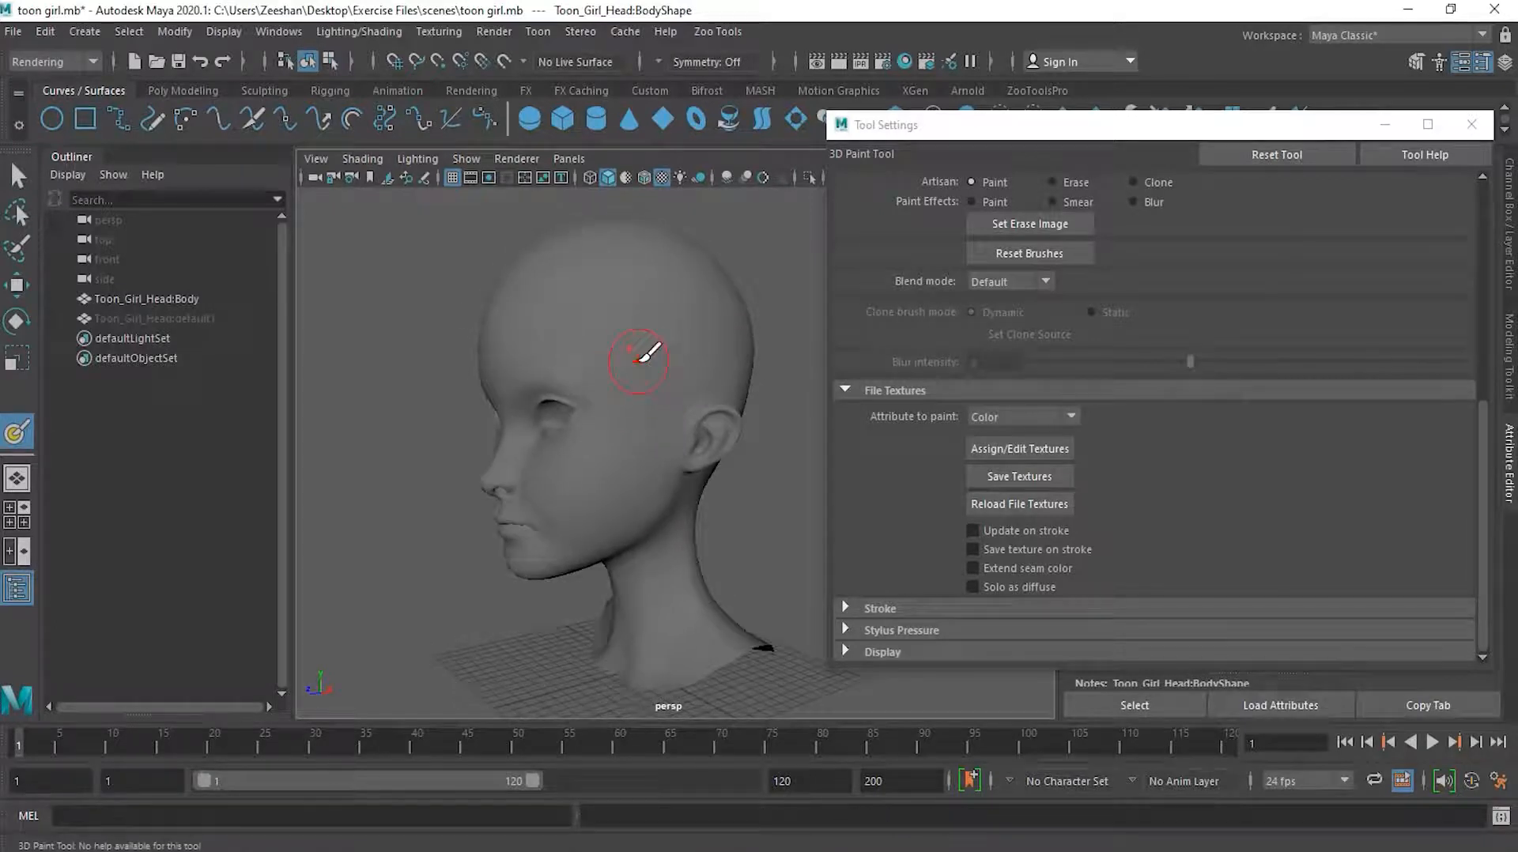
key("alt")
left_click_drag(1482, 442, 1477, 194)
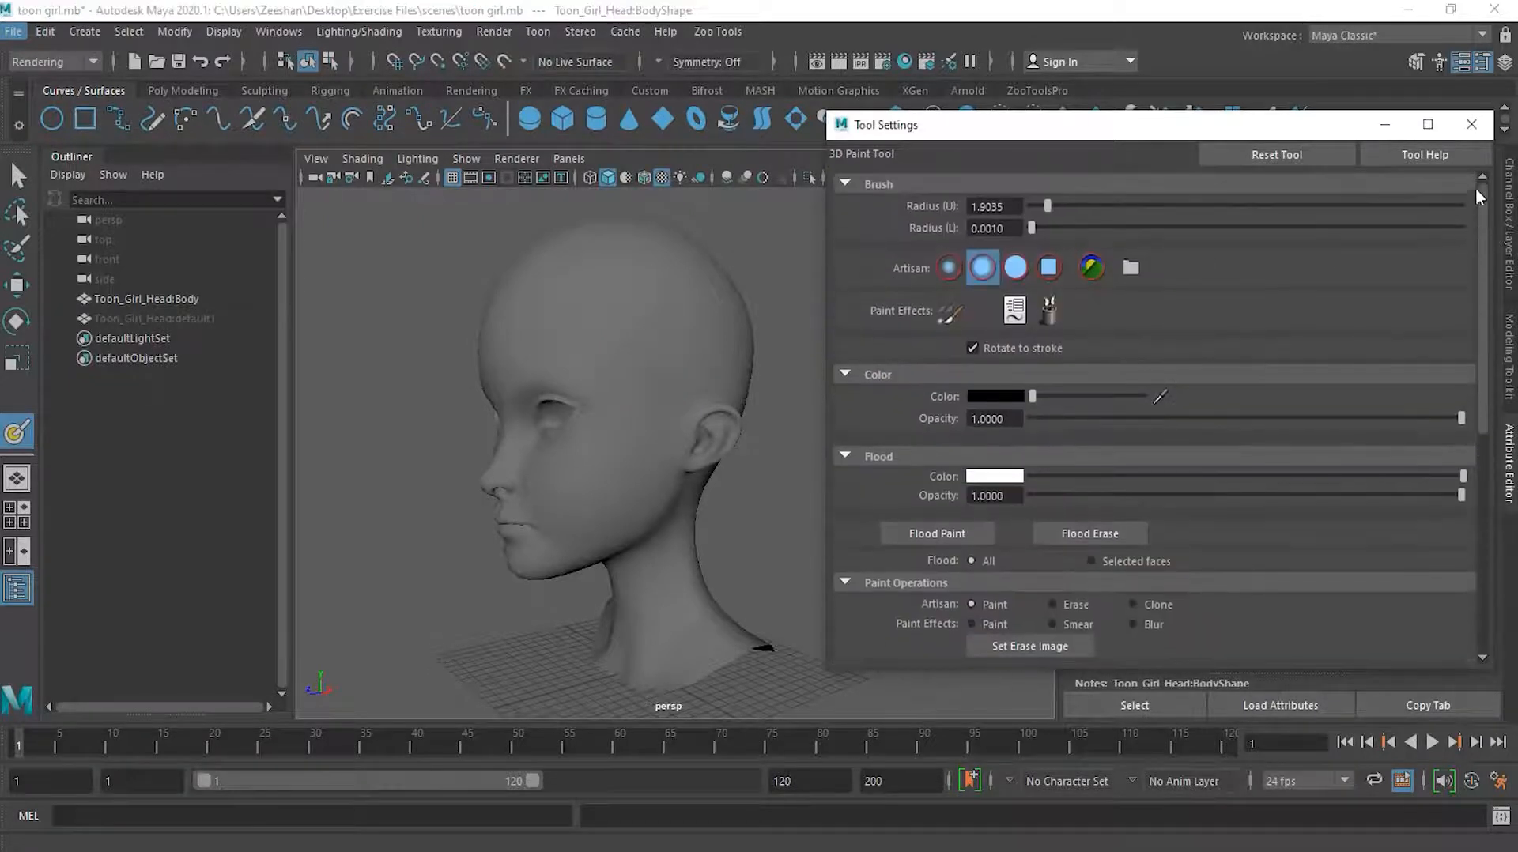
left_click(1000, 396)
left_click_drag(926, 458, 921, 458)
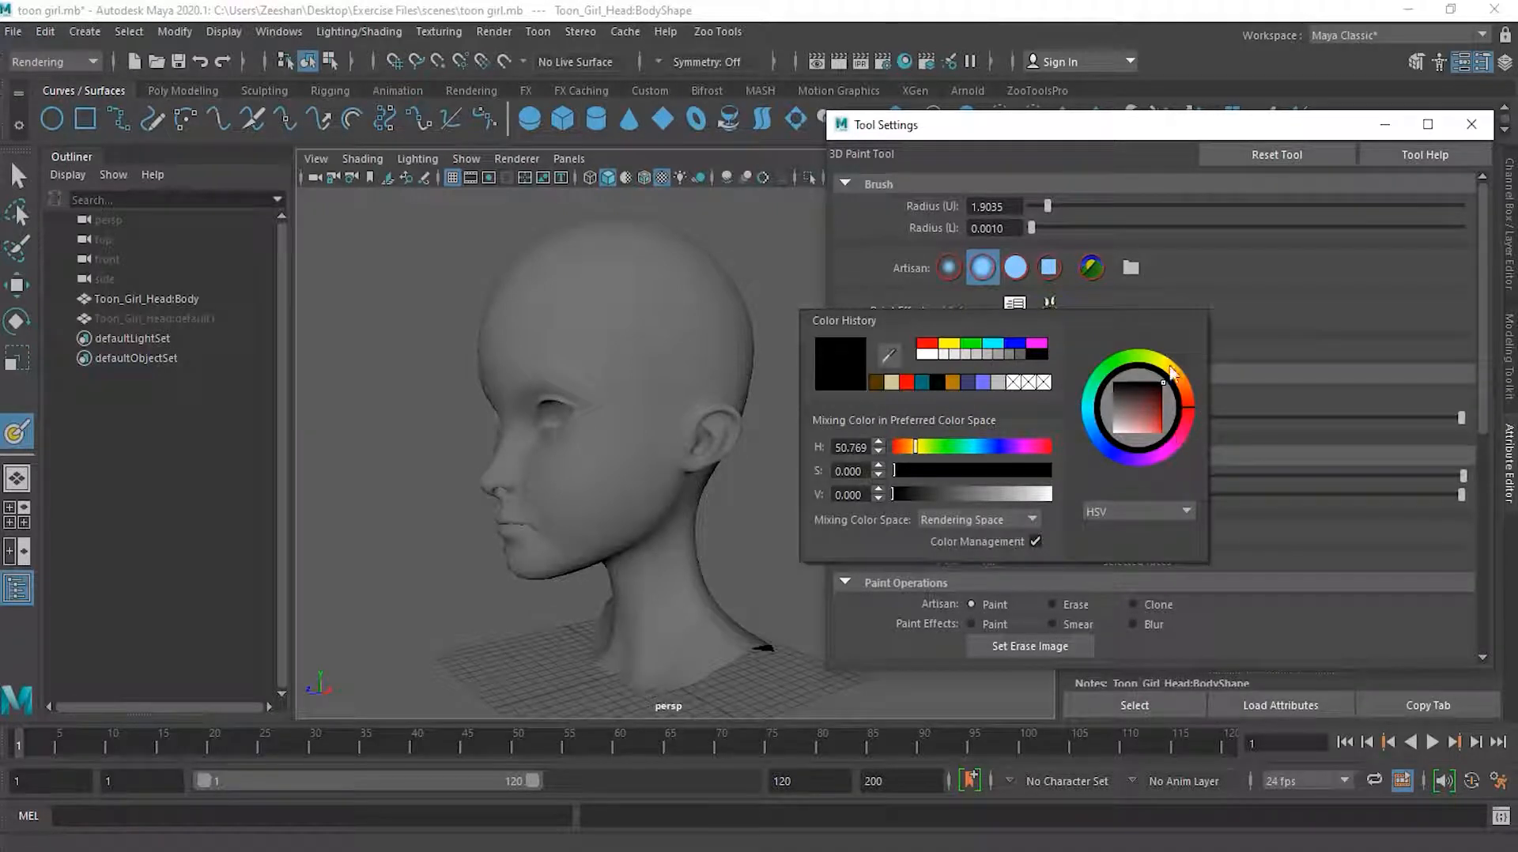
left_click_drag(1145, 412, 1135, 431)
left_click_drag(1186, 375, 1193, 382)
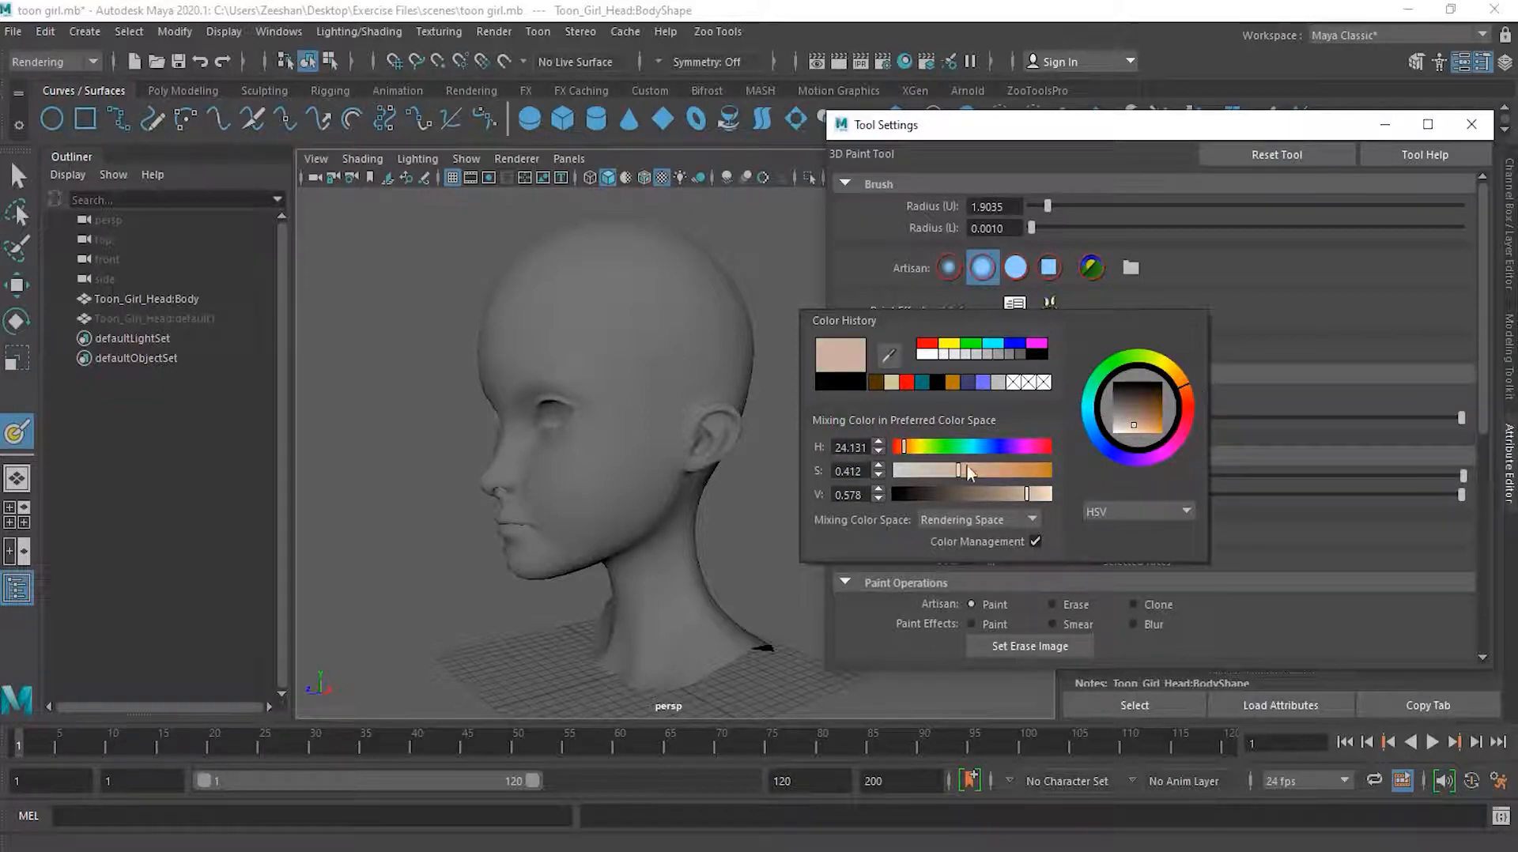
left_click_drag(950, 473, 958, 473)
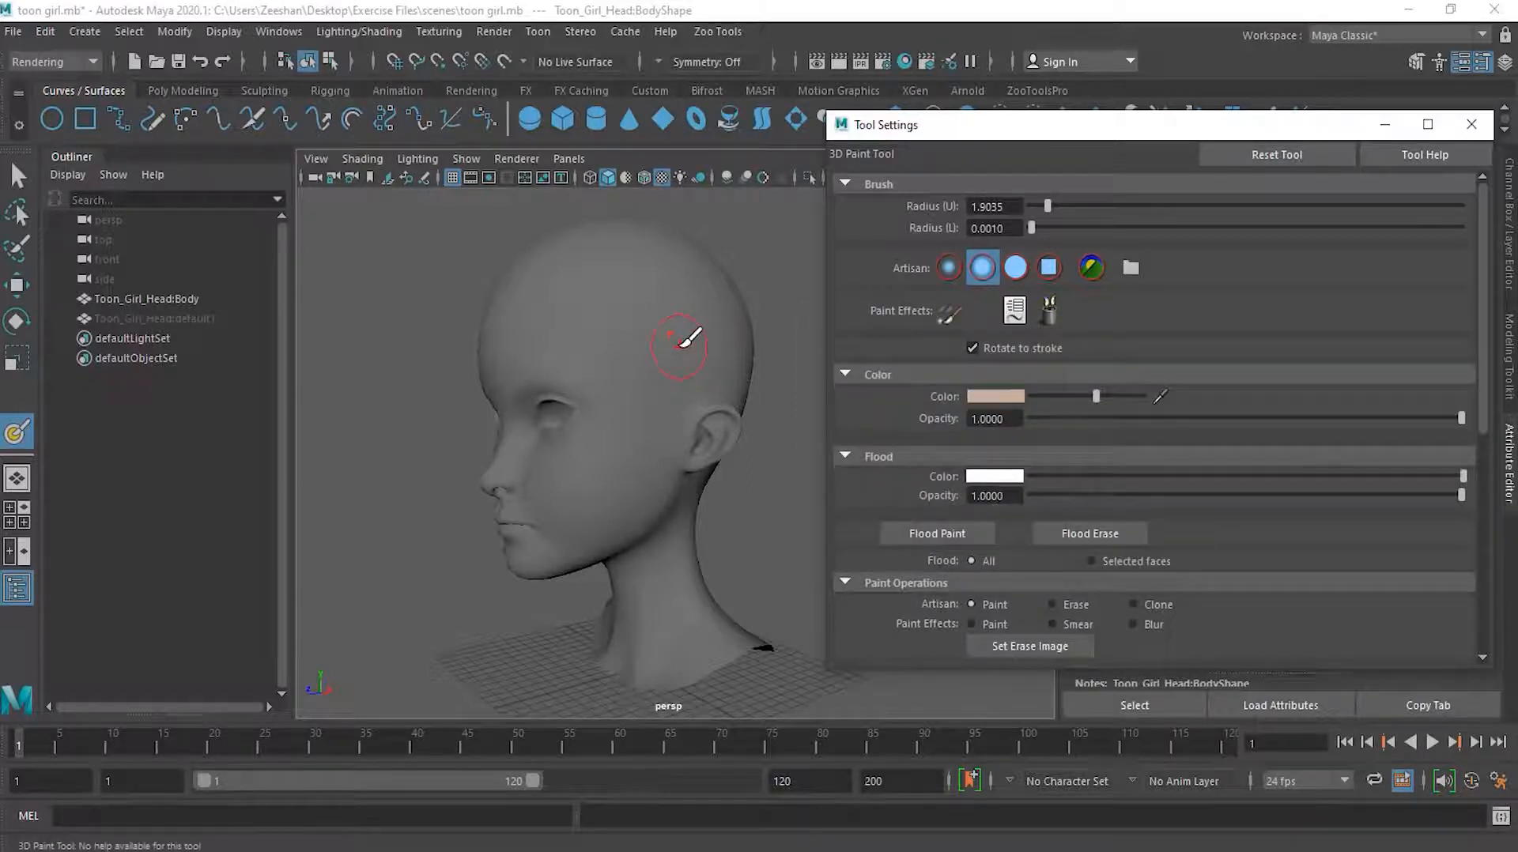
Paint skin-colored strokes over the face, neck and back of the head
mouse_move(670, 342)
left_mouse_down()
mouse_move(652, 377)
mouse_move(640, 340)
mouse_move(582, 491)
mouse_move(644, 440)
left_mouse_up()
mouse_move(663, 492)
left_mouse_down()
mouse_move(621, 473)
mouse_move(644, 541)
mouse_move(716, 540)
mouse_move(735, 518)
mouse_move(671, 474)
mouse_move(705, 441)
left_mouse_up()
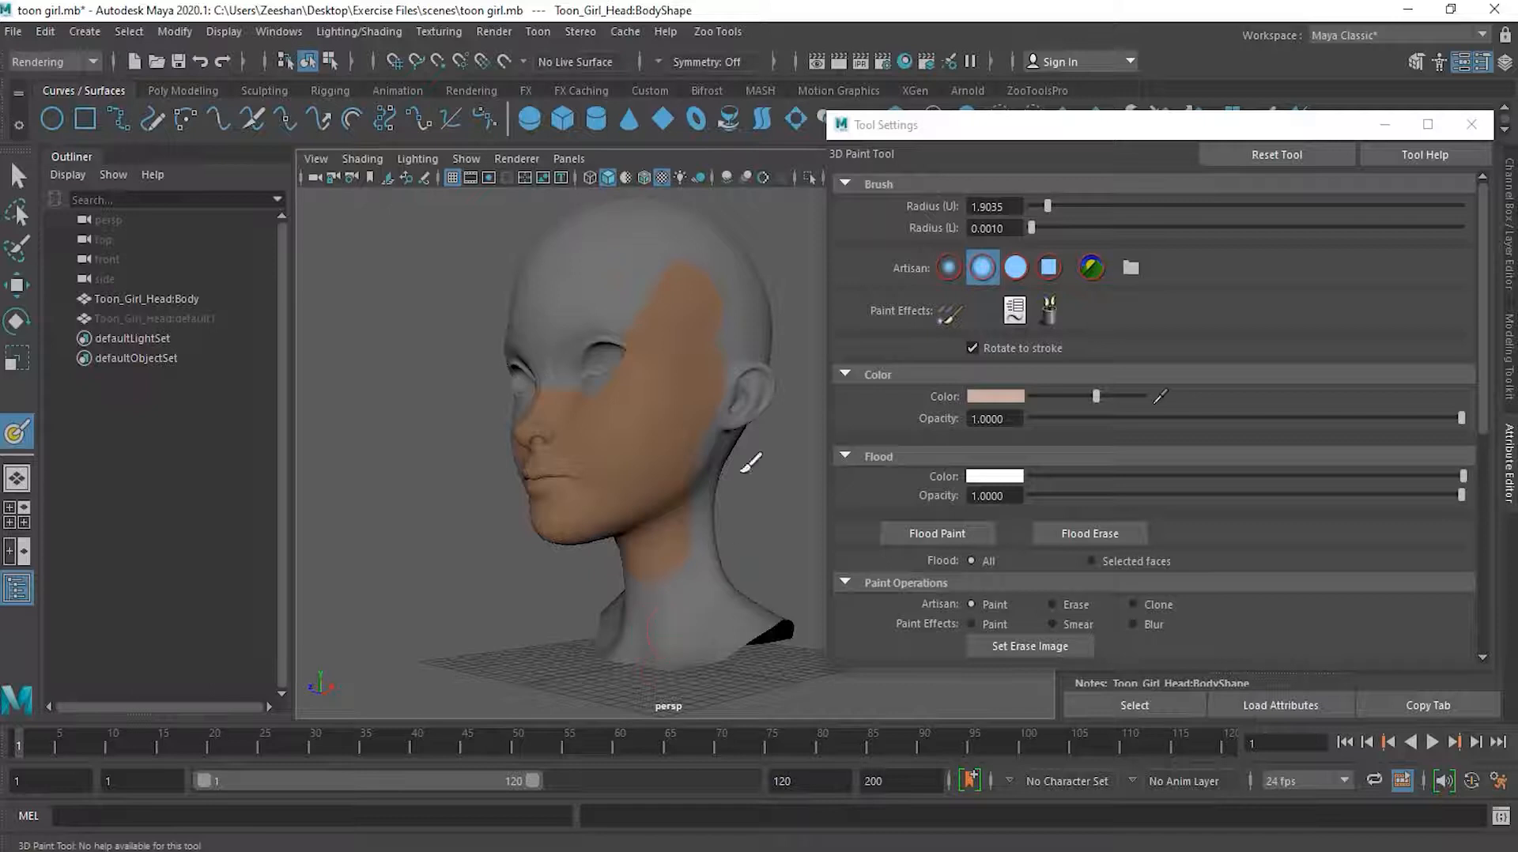
mouse_move(712, 497)
left_mouse_down("alt")
mouse_move(548, 434)
mouse_move(633, 433)
left_mouse_up("alt")
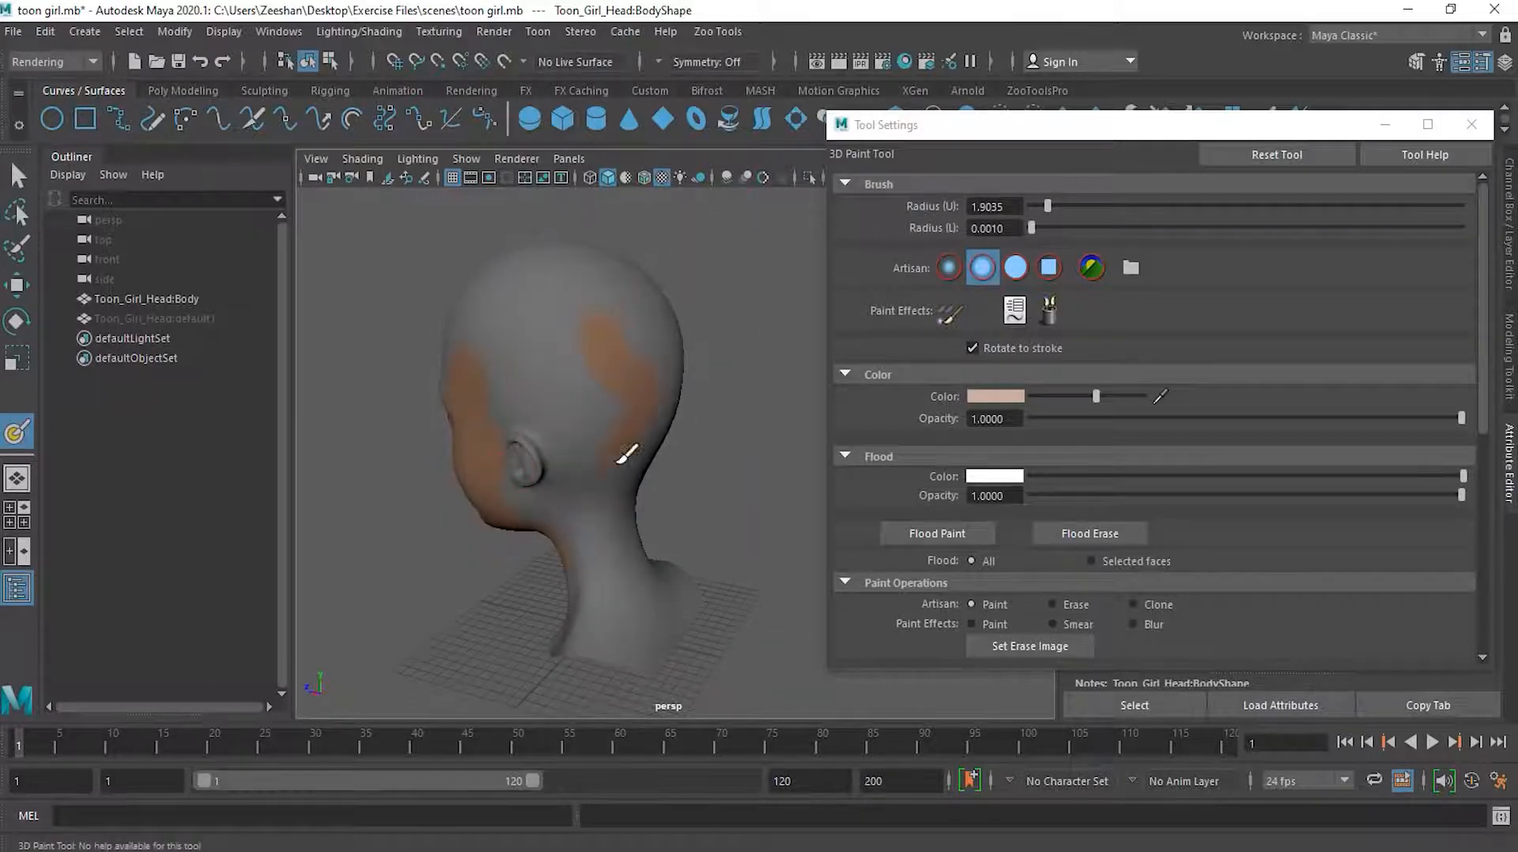
left_click_drag(566, 329, 857, 328, "alt")
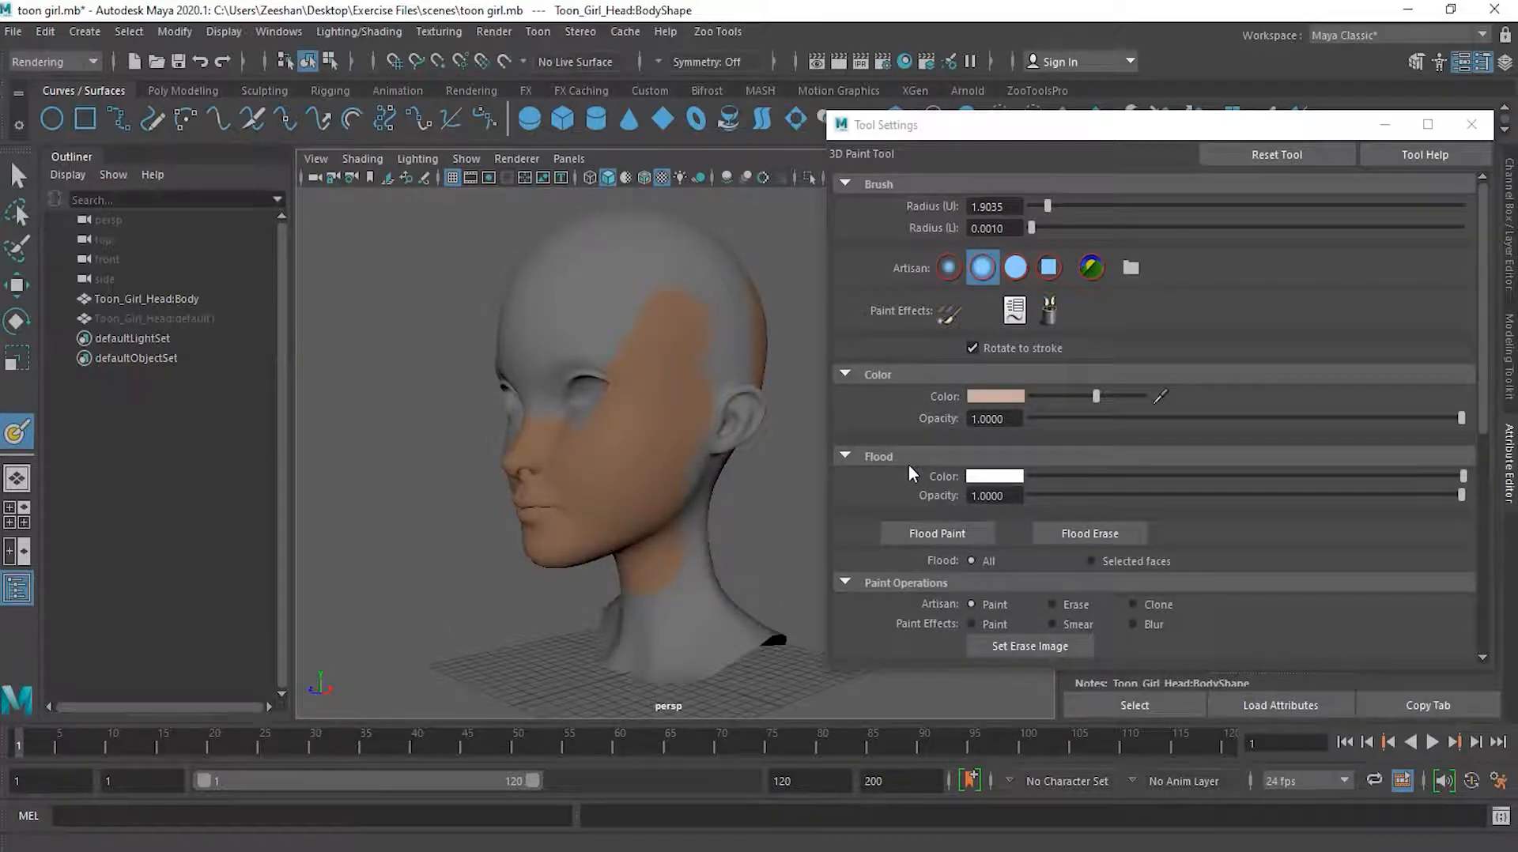
Set the flood color to a pale cream skin tone and flood paint the whole head with it
left_click(998, 477)
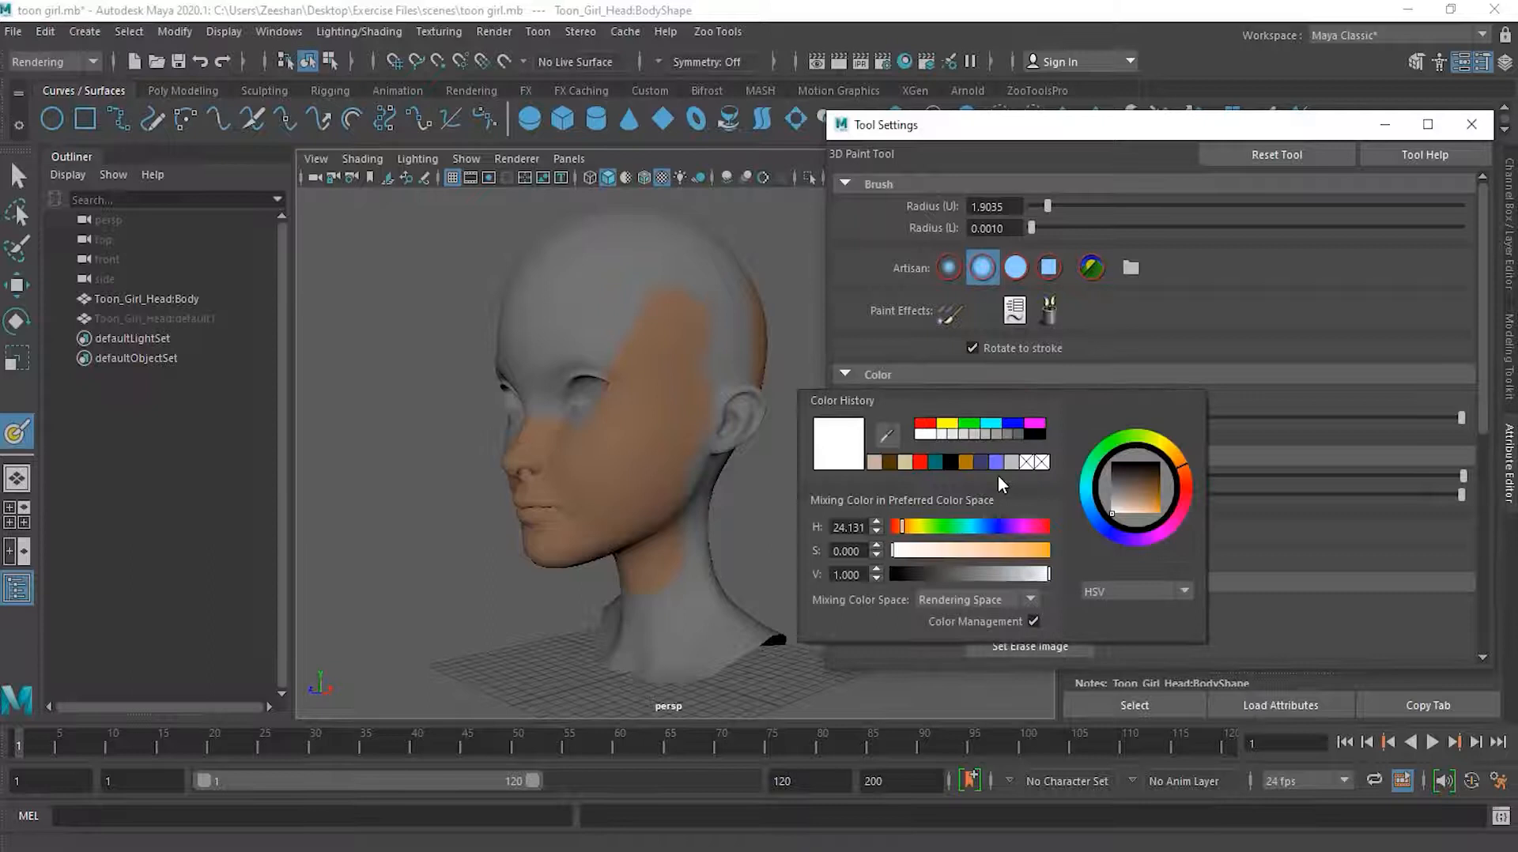
left_click_drag(976, 557, 942, 553)
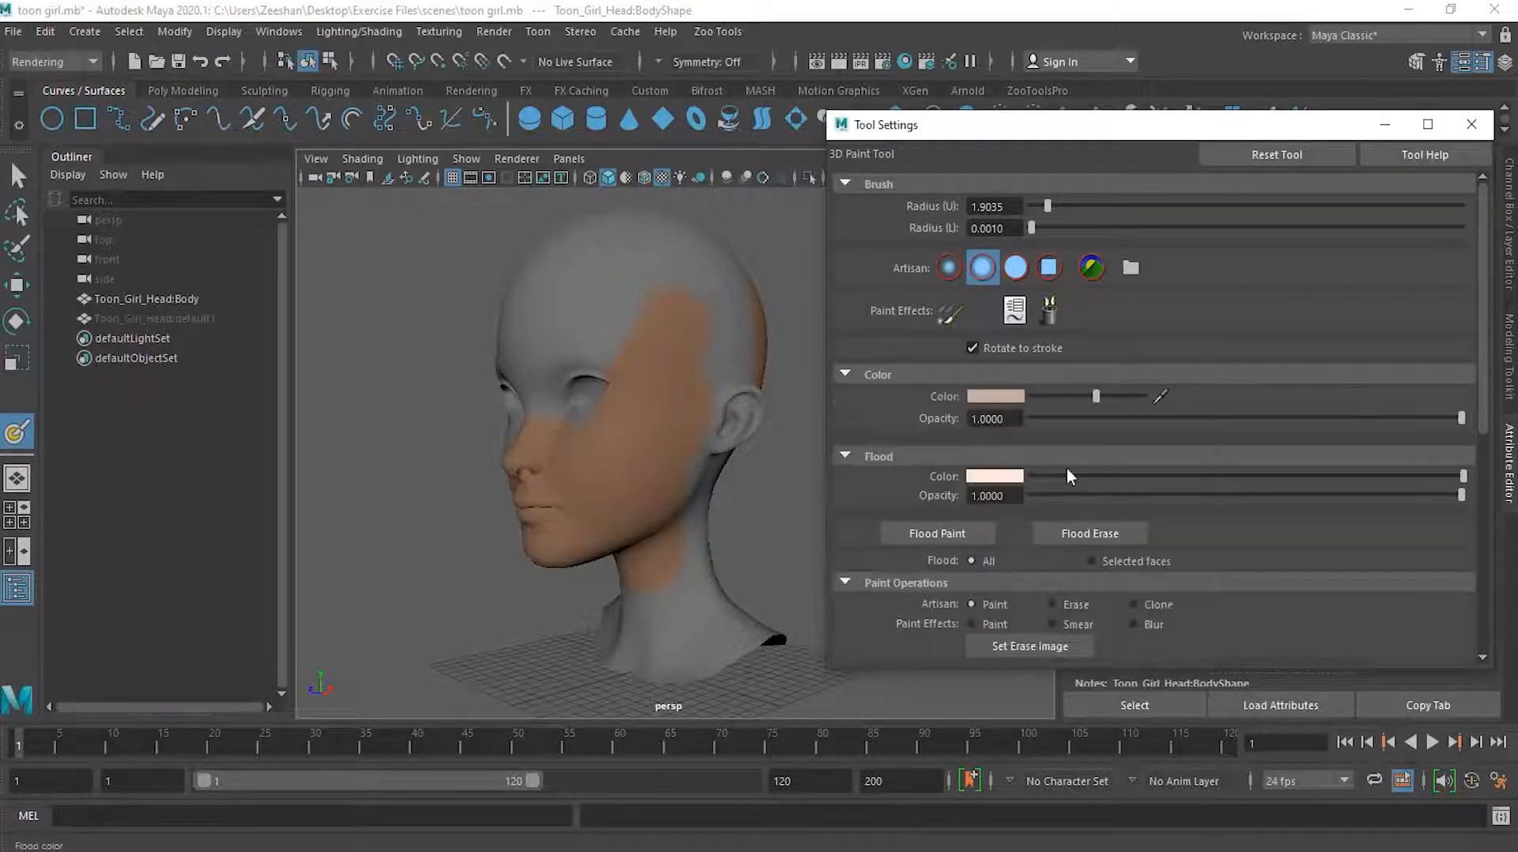
left_click(975, 535)
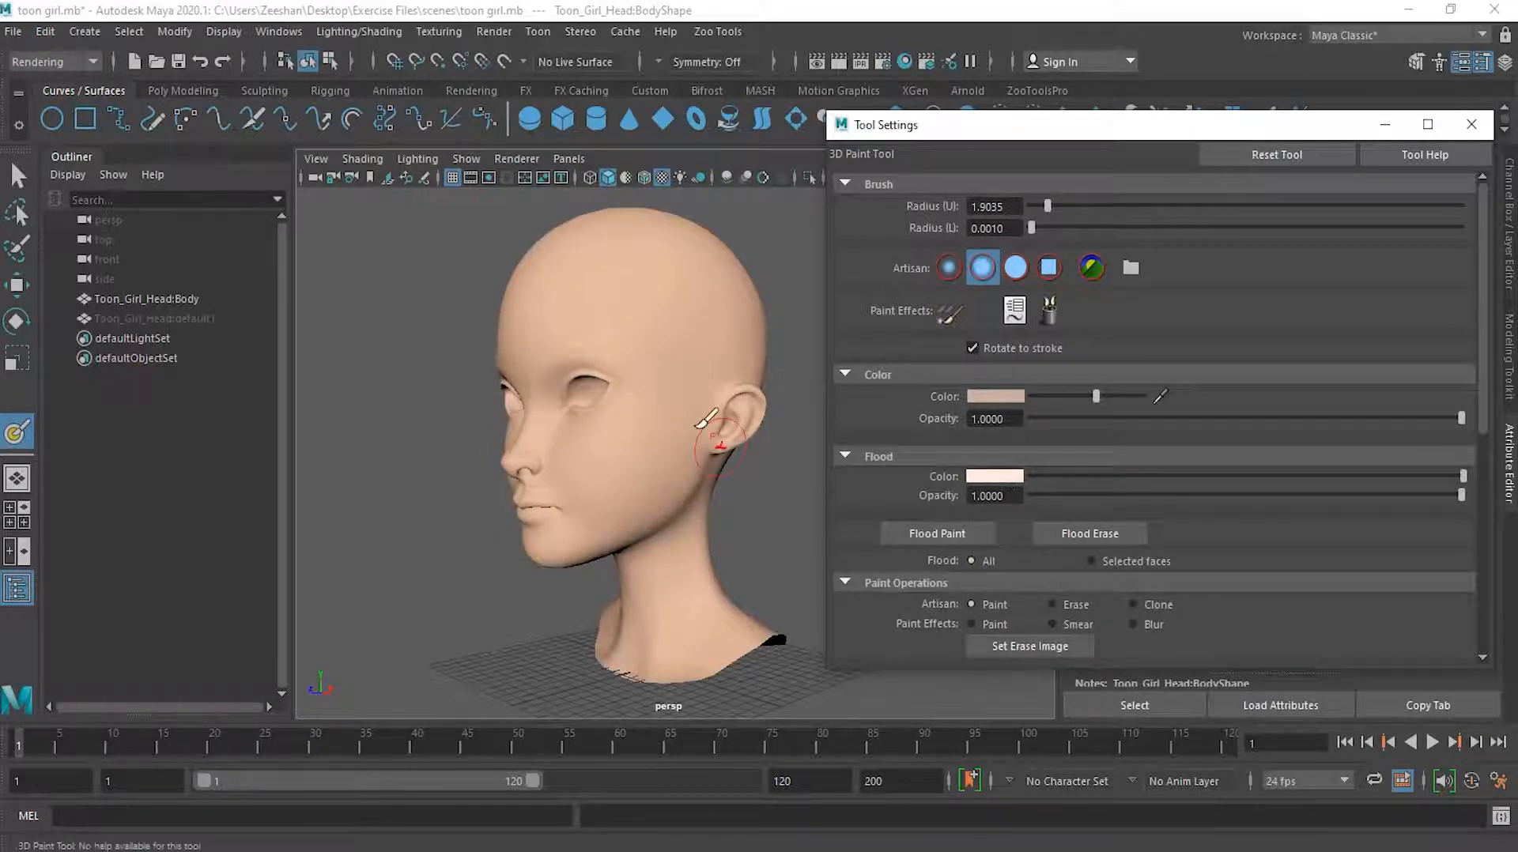
mouse_move(541, 578)
left_mouse_down("alt")
mouse_move(630, 586)
mouse_move(611, 583)
left_mouse_up("alt")
middle_click_drag(662, 500, 557, 506, "alt")
left_click_drag(670, 492, 610, 474, "alt")
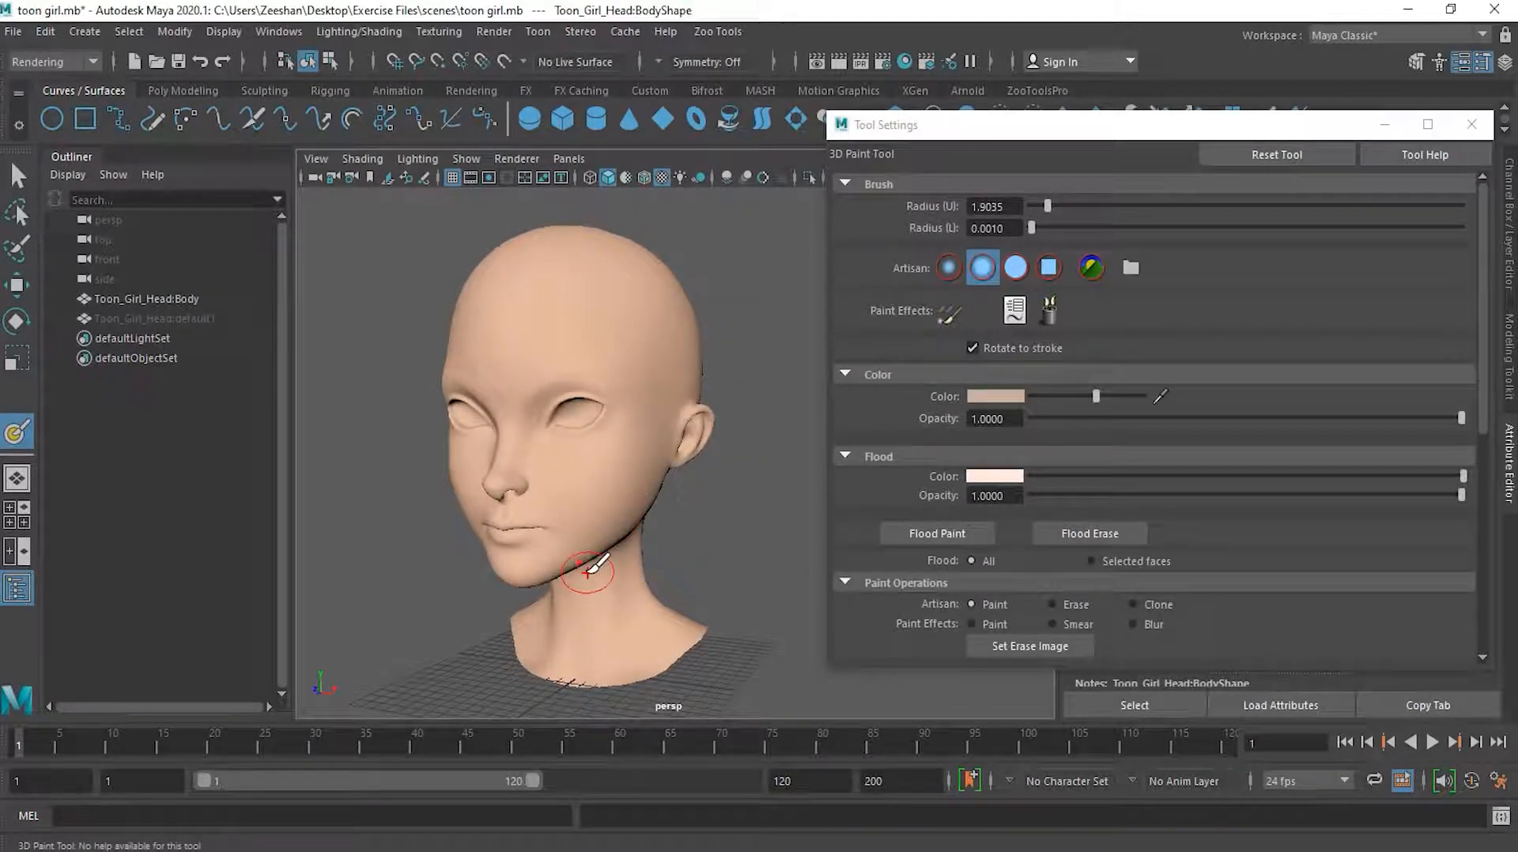
scroll(475, 407, "up", 4)
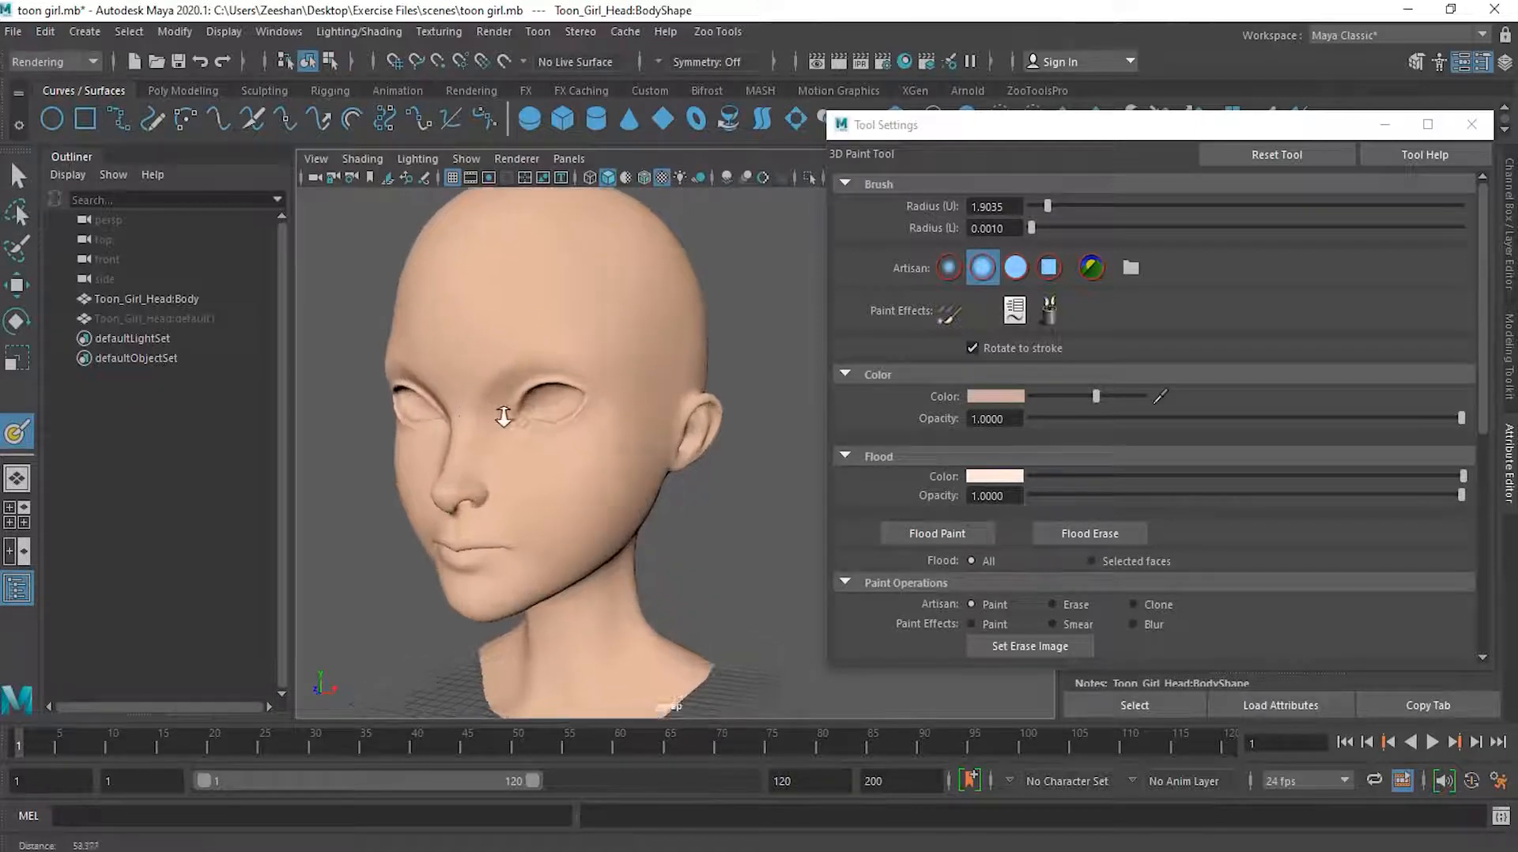
Set the brush paint color to a saturated red with a hue of 360
left_click(998, 395)
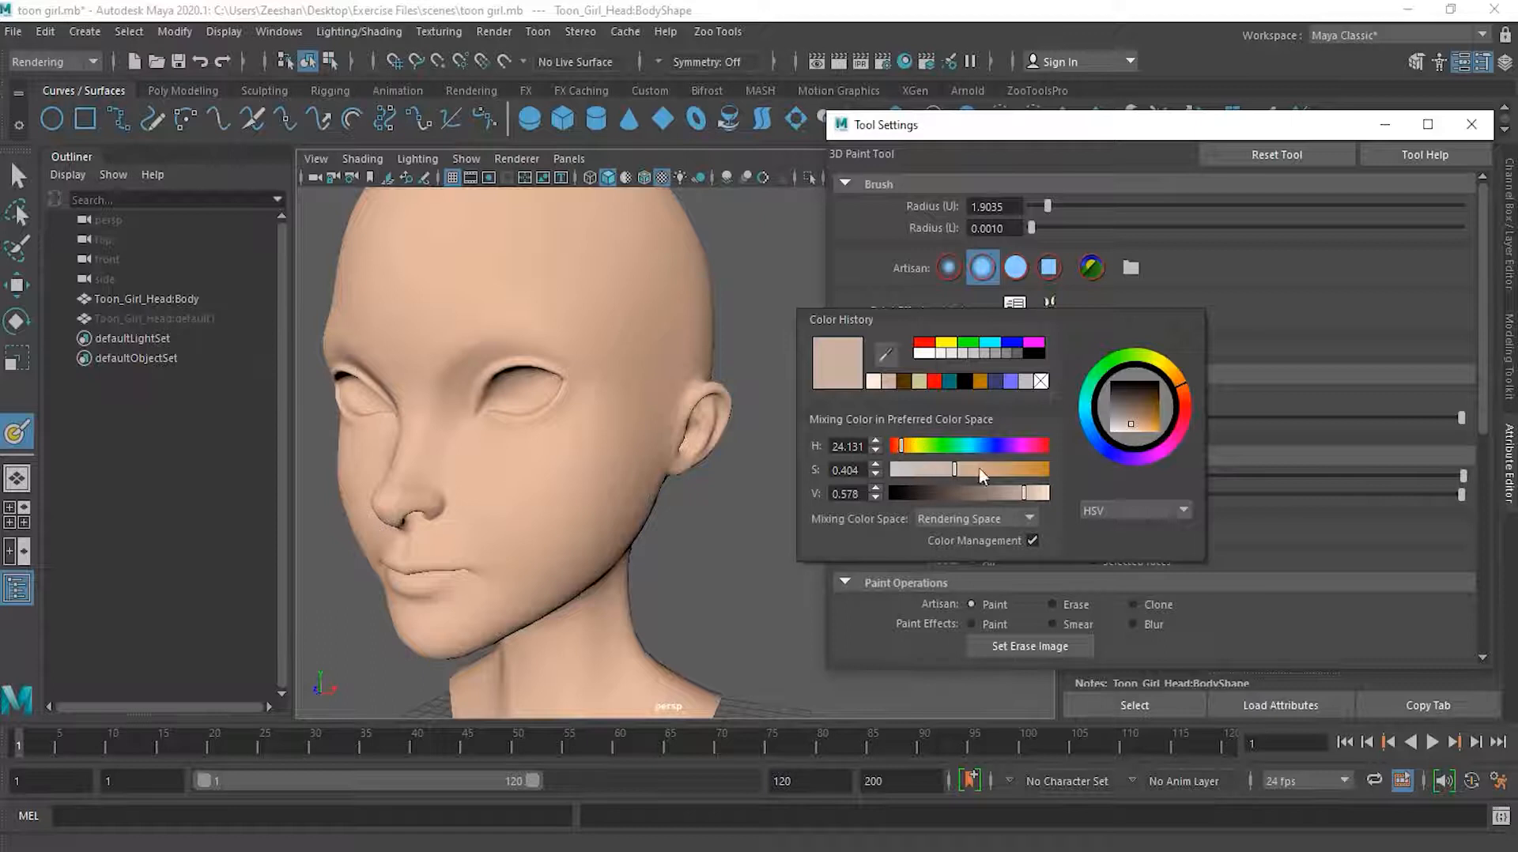
left_click(894, 452)
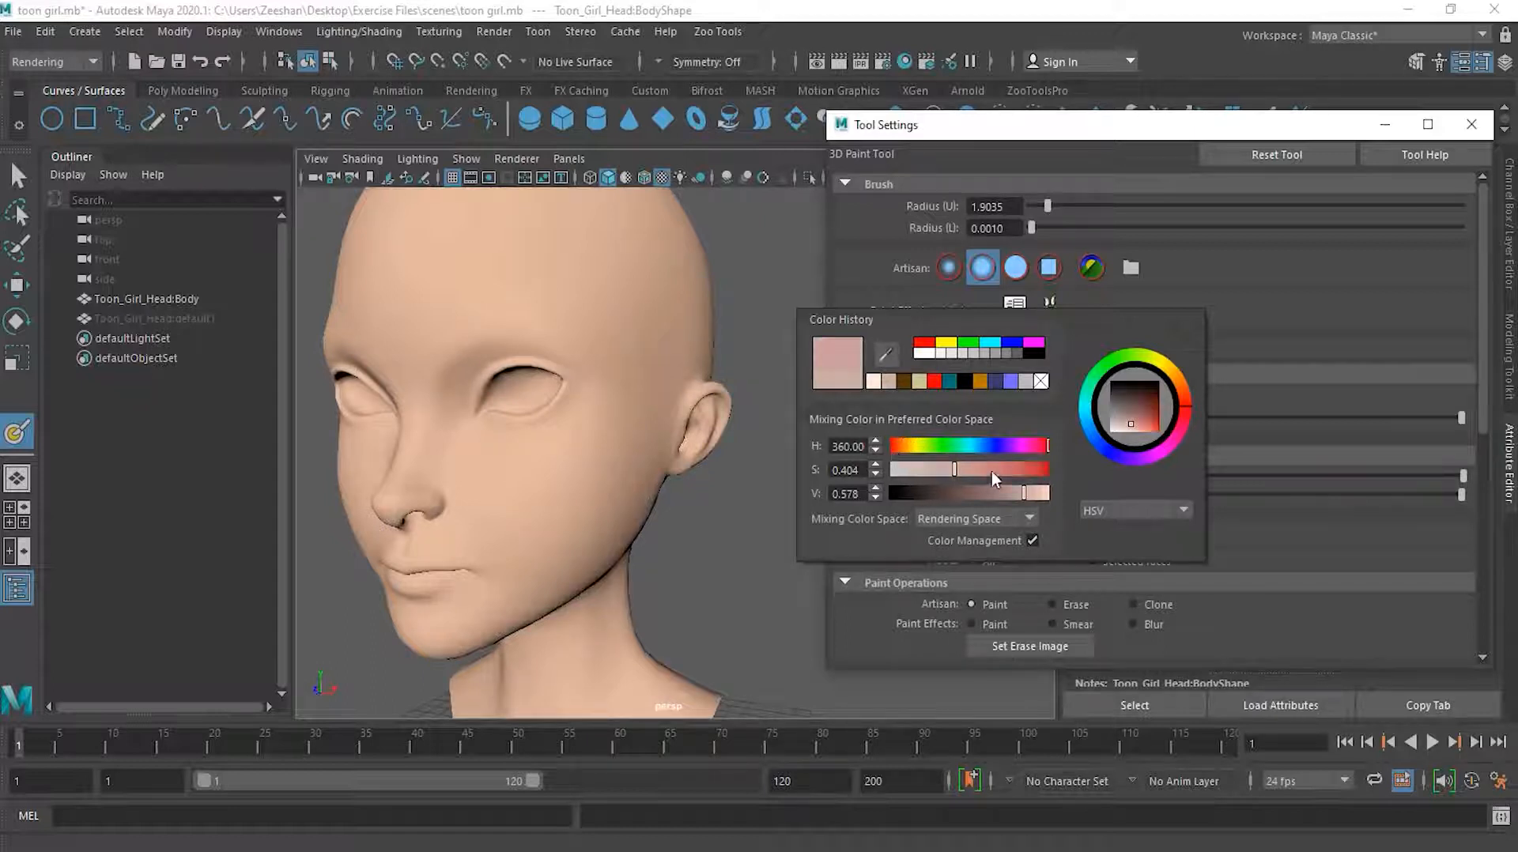
left_click_drag(992, 472, 1064, 467)
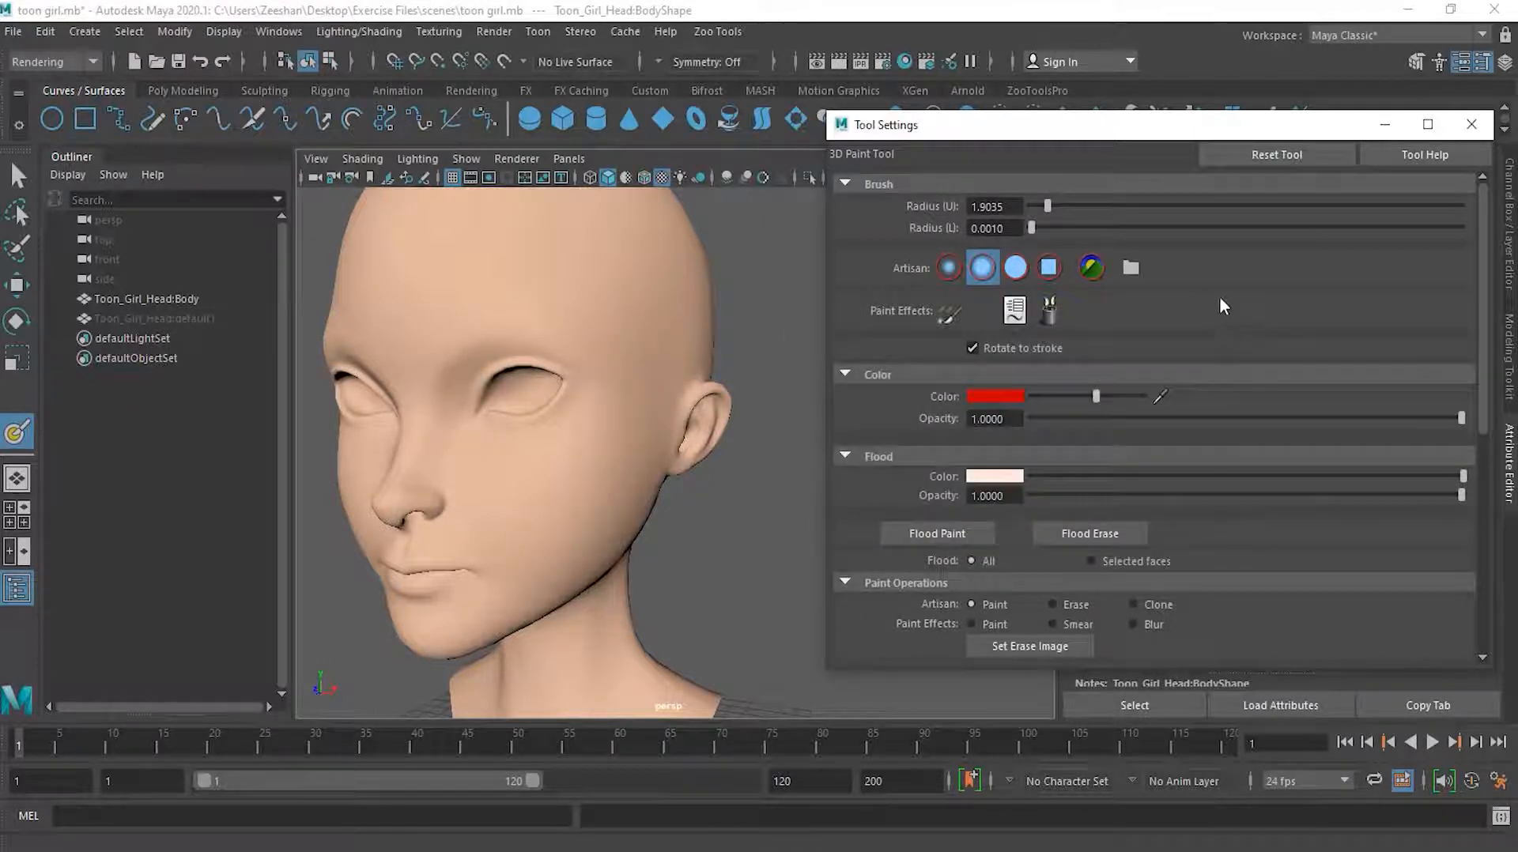
Try a red dab on the cheek at full brush opacity and undo it
left_click(553, 486)
left_click(553, 486)
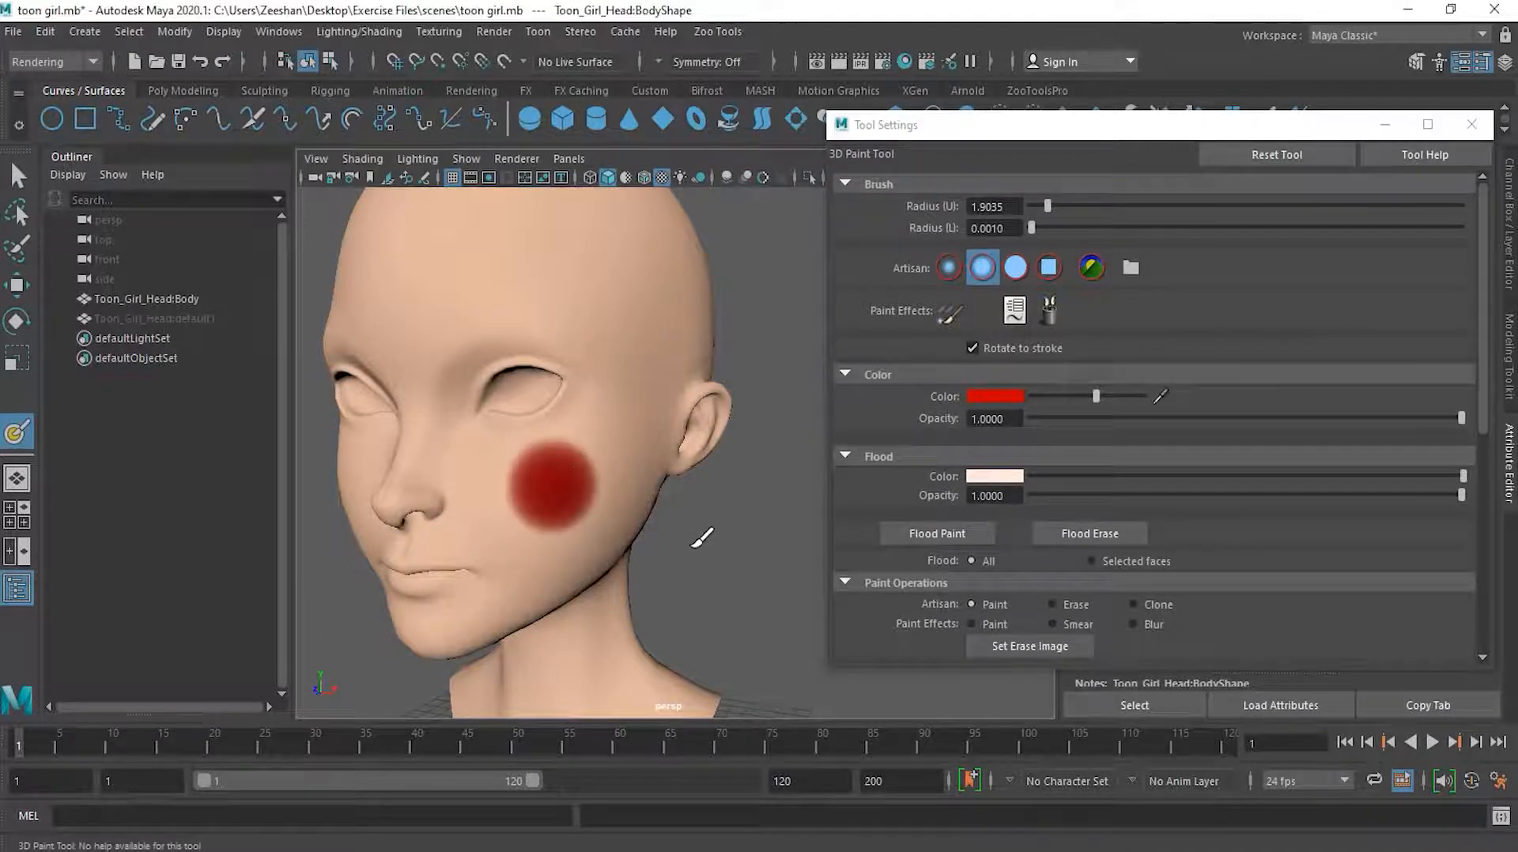
key("ctrl+z")
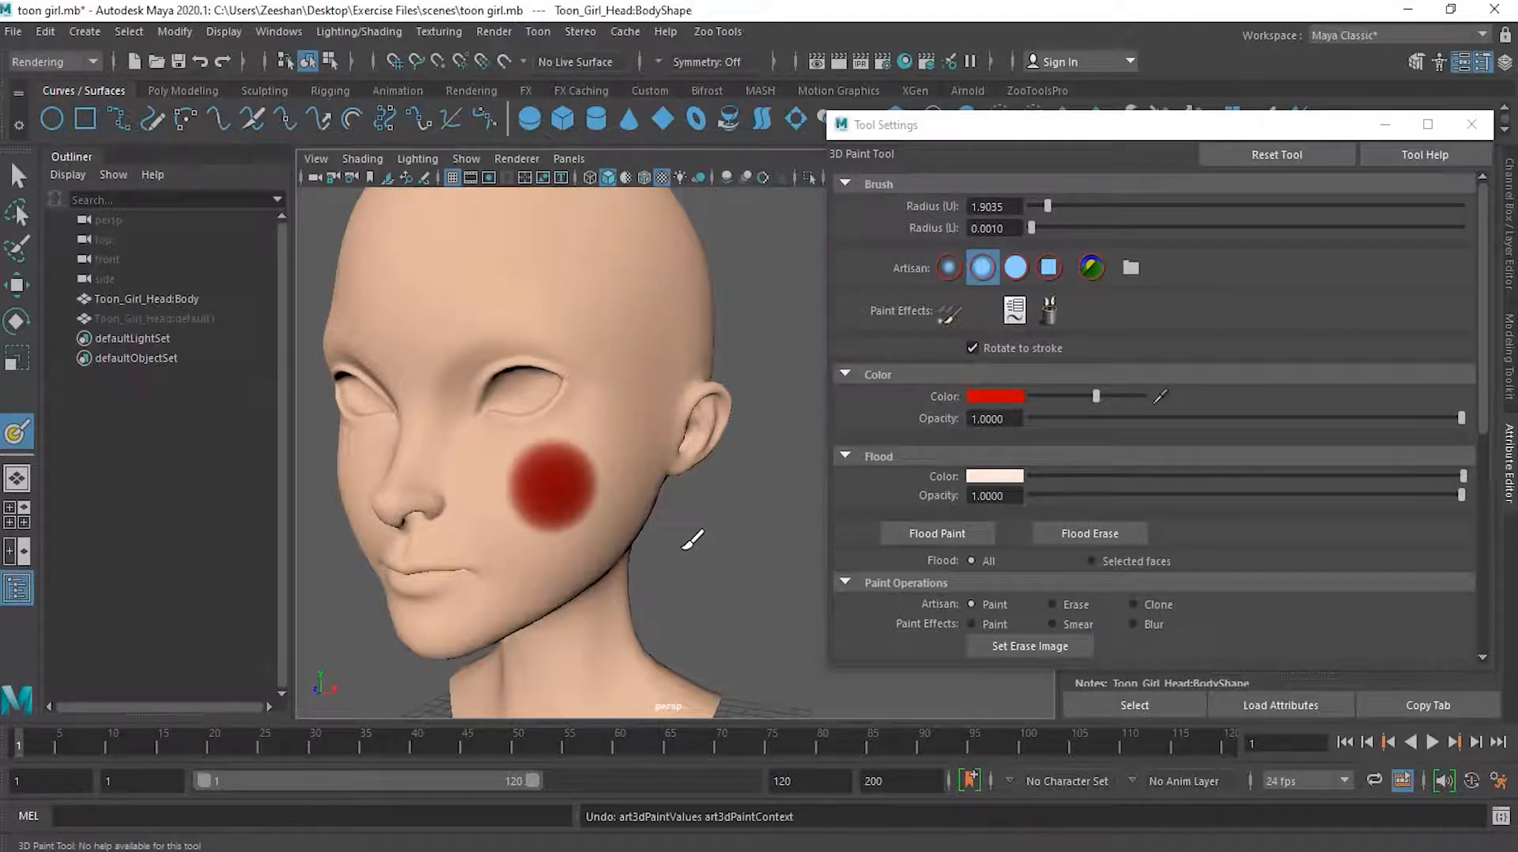
left_click(201, 61)
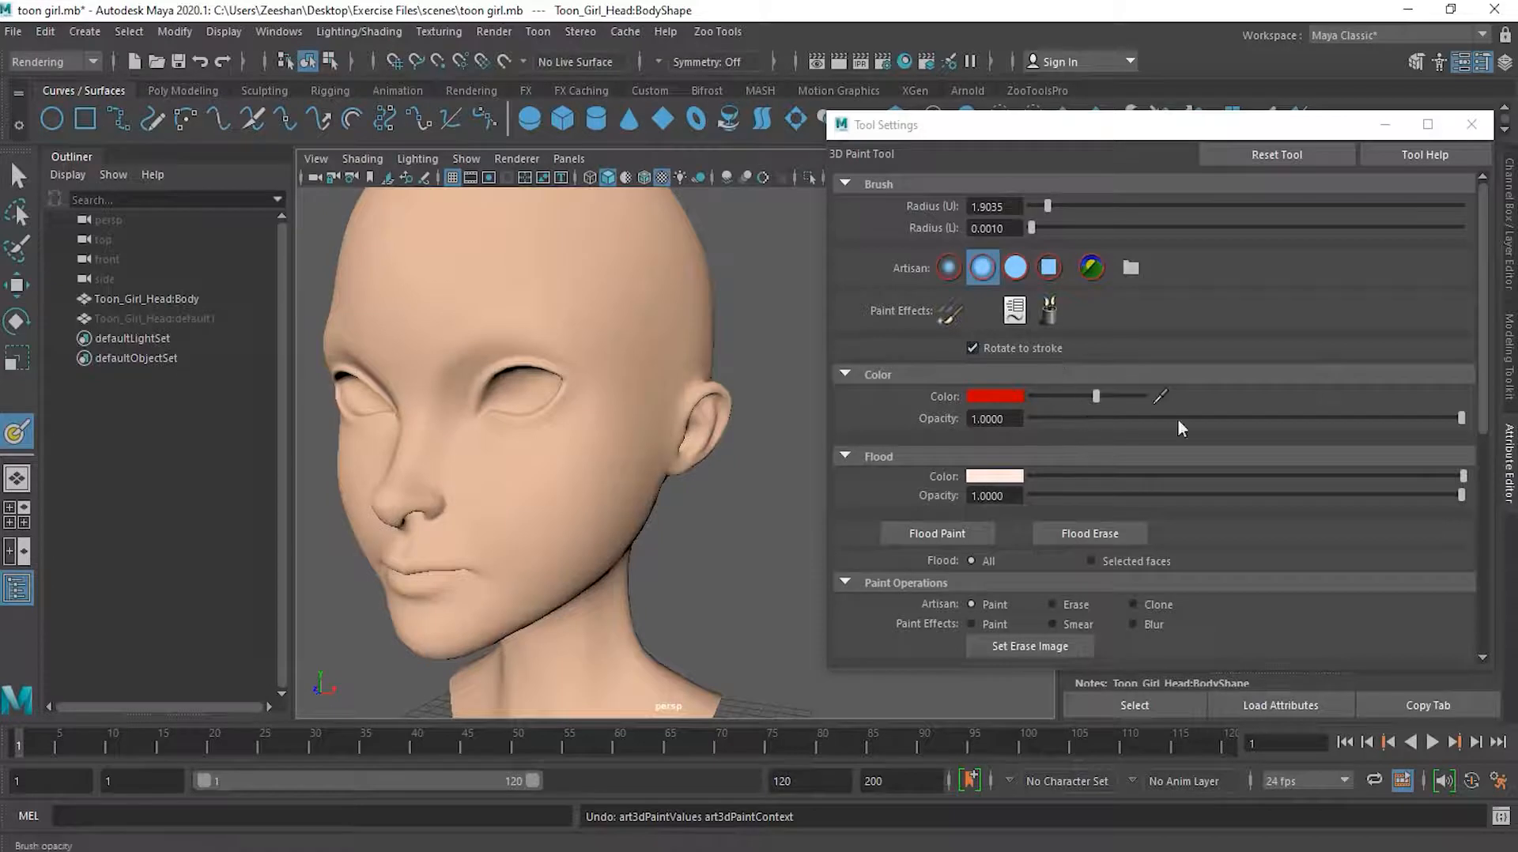
Paint a red blush on the cheek at 0.1294 brush opacity and blur its edges
left_click_drag(1463, 417, 1087, 424)
mouse_move(573, 494)
left_mouse_down()
mouse_move(525, 502)
mouse_move(596, 462)
mouse_move(553, 451)
mouse_move(543, 473)
left_mouse_up()
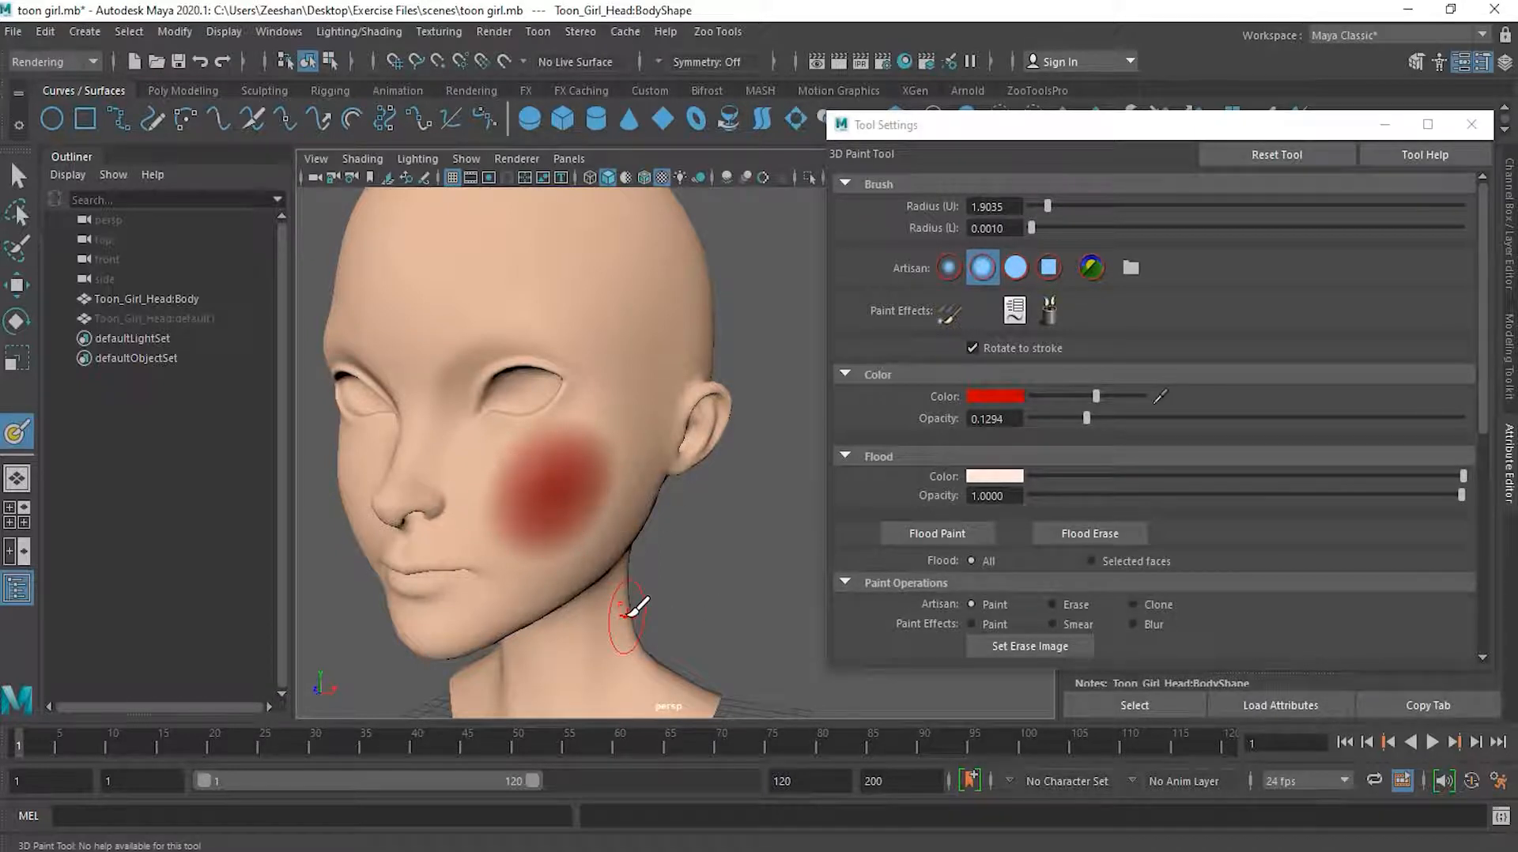
left_click(1153, 625)
mouse_move(560, 512)
left_mouse_down()
mouse_move(588, 448)
mouse_move(536, 477)
mouse_move(578, 463)
mouse_move(484, 453)
mouse_move(512, 554)
mouse_move(610, 498)
mouse_move(563, 460)
mouse_move(543, 509)
mouse_move(477, 529)
mouse_move(637, 495)
mouse_move(546, 473)
mouse_move(580, 498)
mouse_move(575, 484)
left_mouse_up()
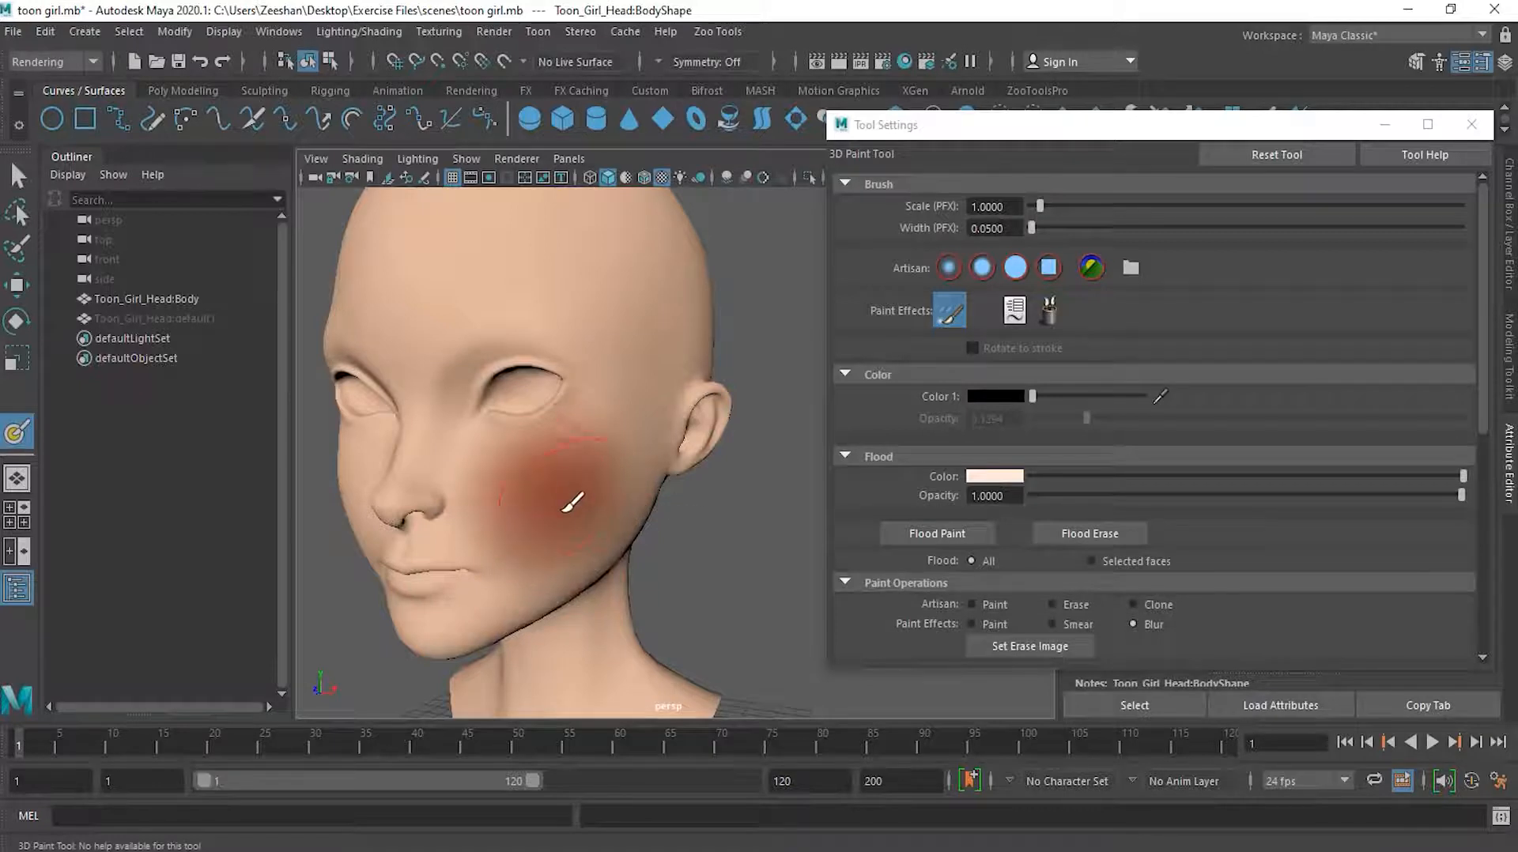
Try the Artisan Erase operation at full opacity across the cheek blush and undo the stroke
left_click(1078, 606)
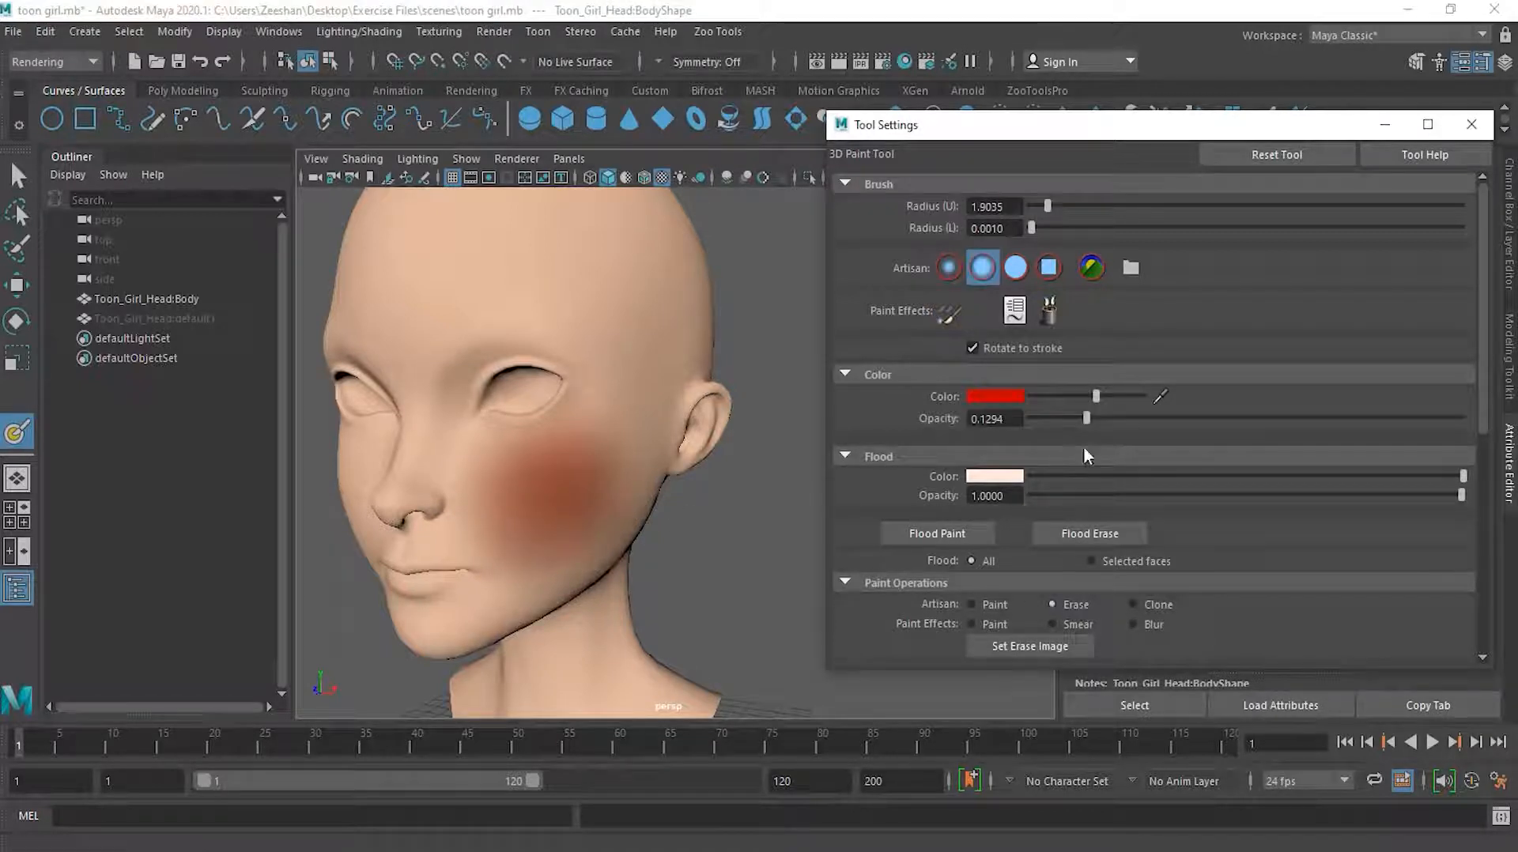
left_click_drag(1086, 417, 1390, 423)
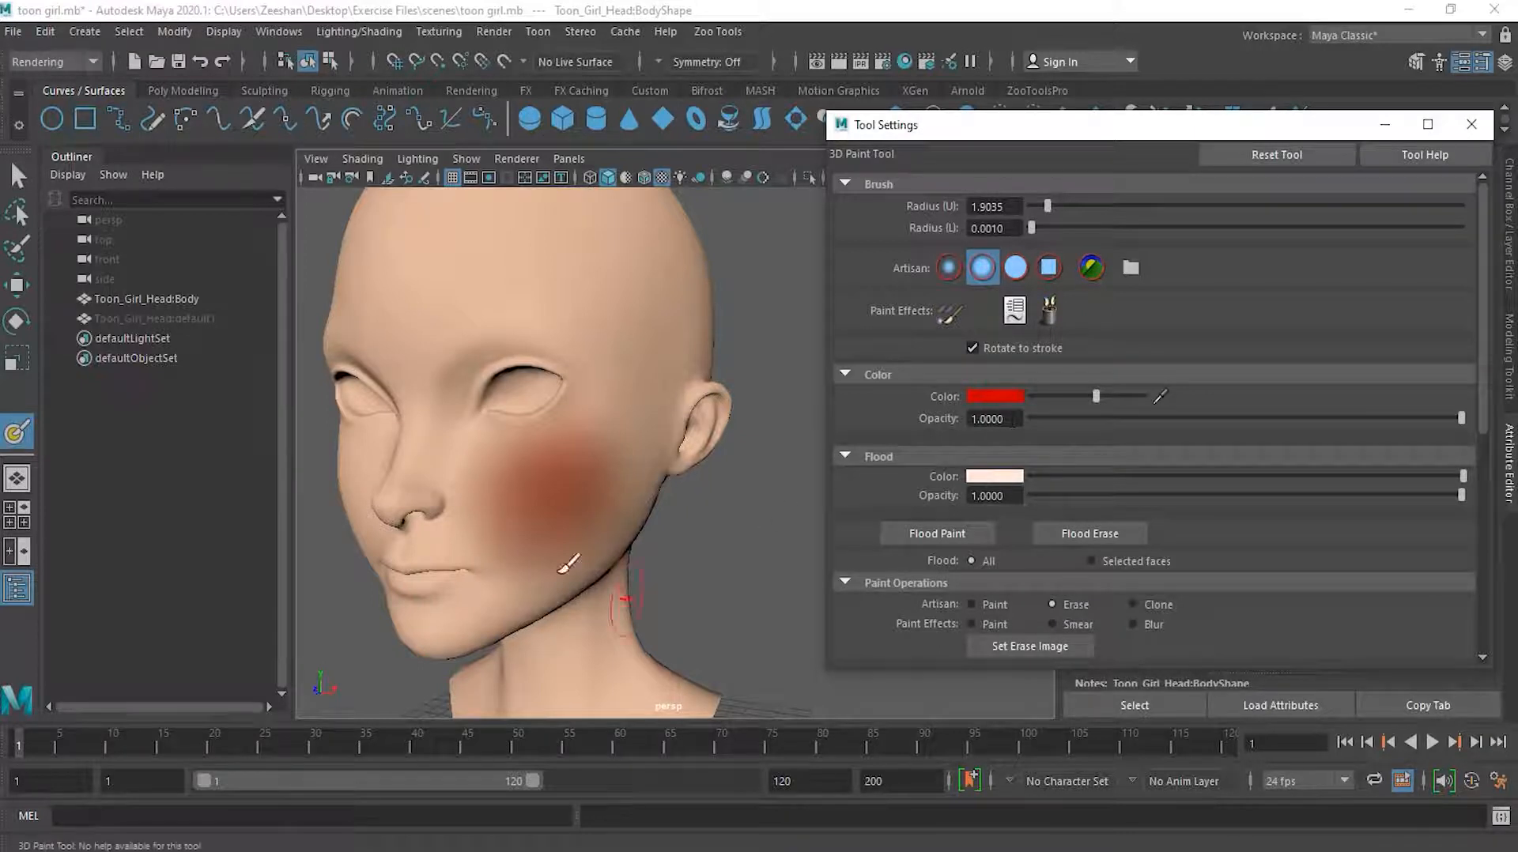
mouse_move(524, 434)
left_mouse_down()
mouse_move(603, 451)
mouse_move(559, 512)
mouse_move(503, 445)
mouse_move(553, 494)
mouse_move(542, 515)
mouse_move(549, 454)
mouse_move(592, 522)
left_mouse_up()
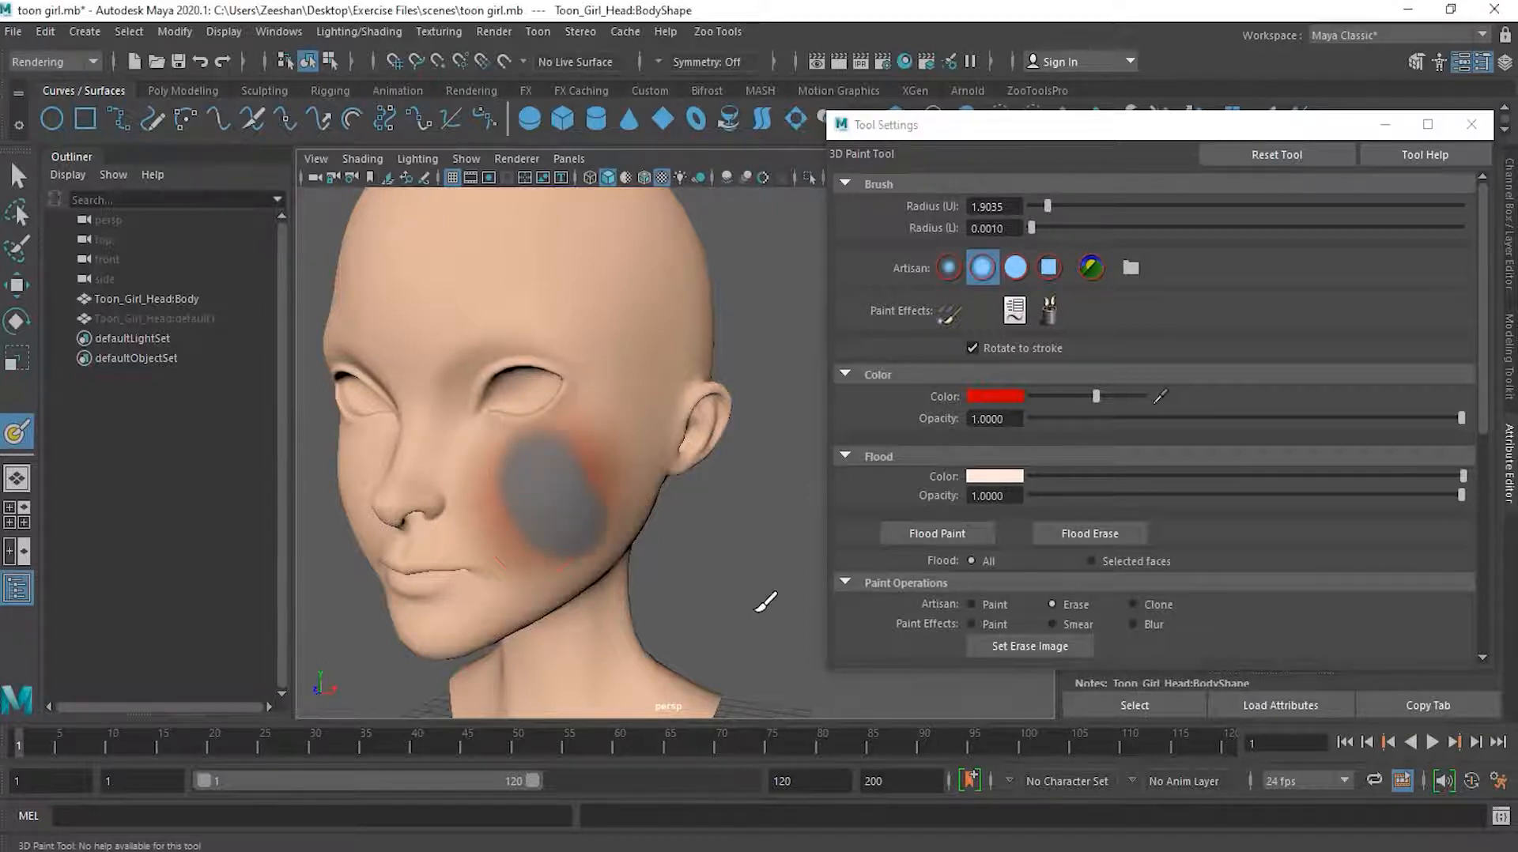
left_click(204, 61)
left_click(204, 62)
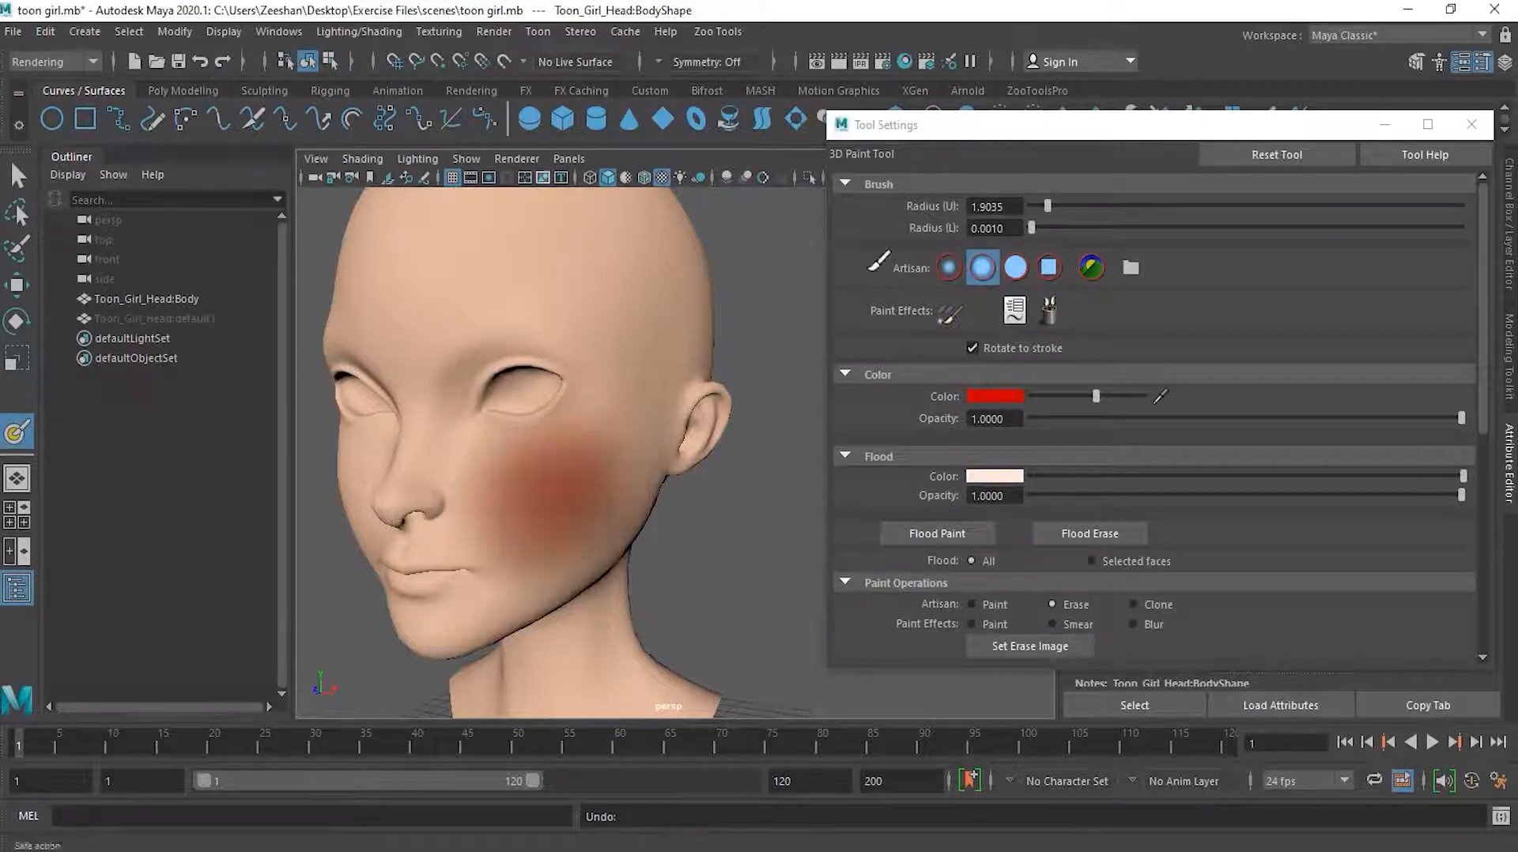
Try erasing the cheek blush at 0.0353 opacity, set the opacity to 0.0745, and undo the erasing
left_click(1048, 418)
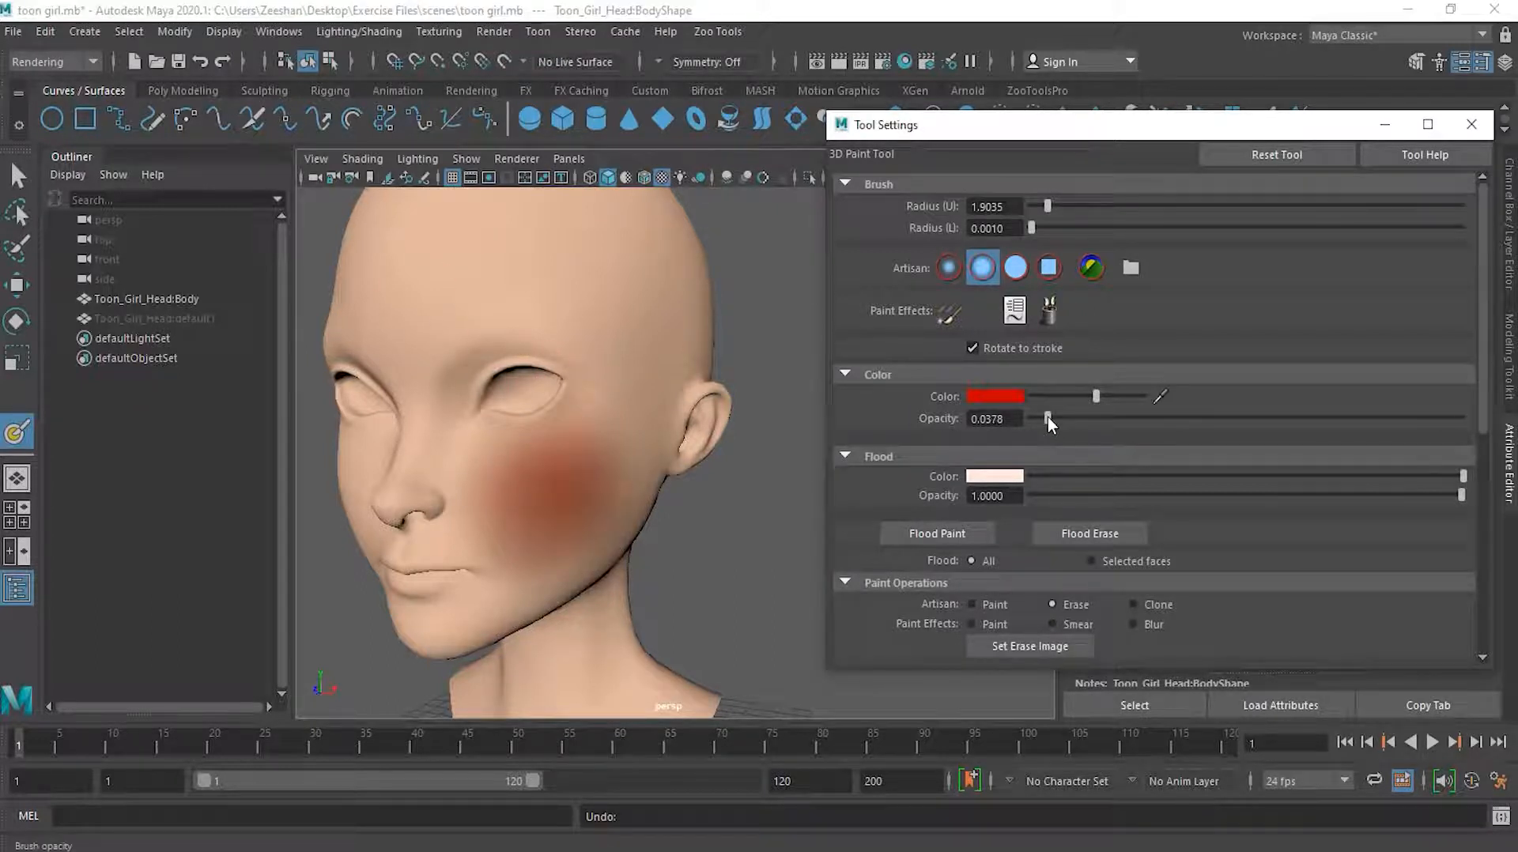
left_click_drag(1048, 418, 1045, 418)
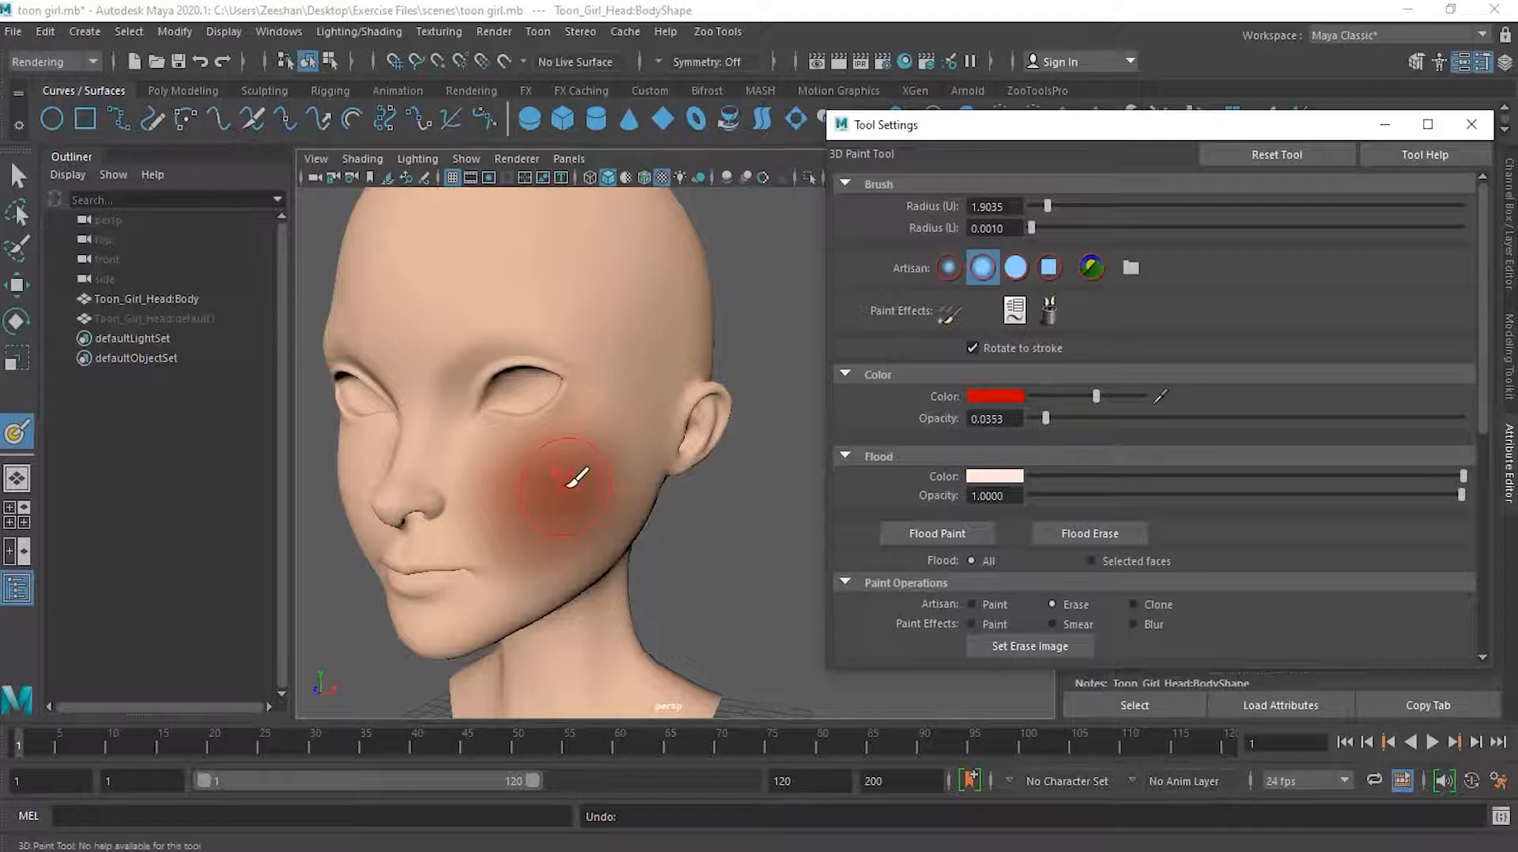
mouse_move(551, 499)
left_mouse_down()
mouse_move(560, 448)
mouse_move(577, 525)
mouse_move(532, 500)
mouse_move(586, 500)
mouse_move(593, 477)
left_mouse_up()
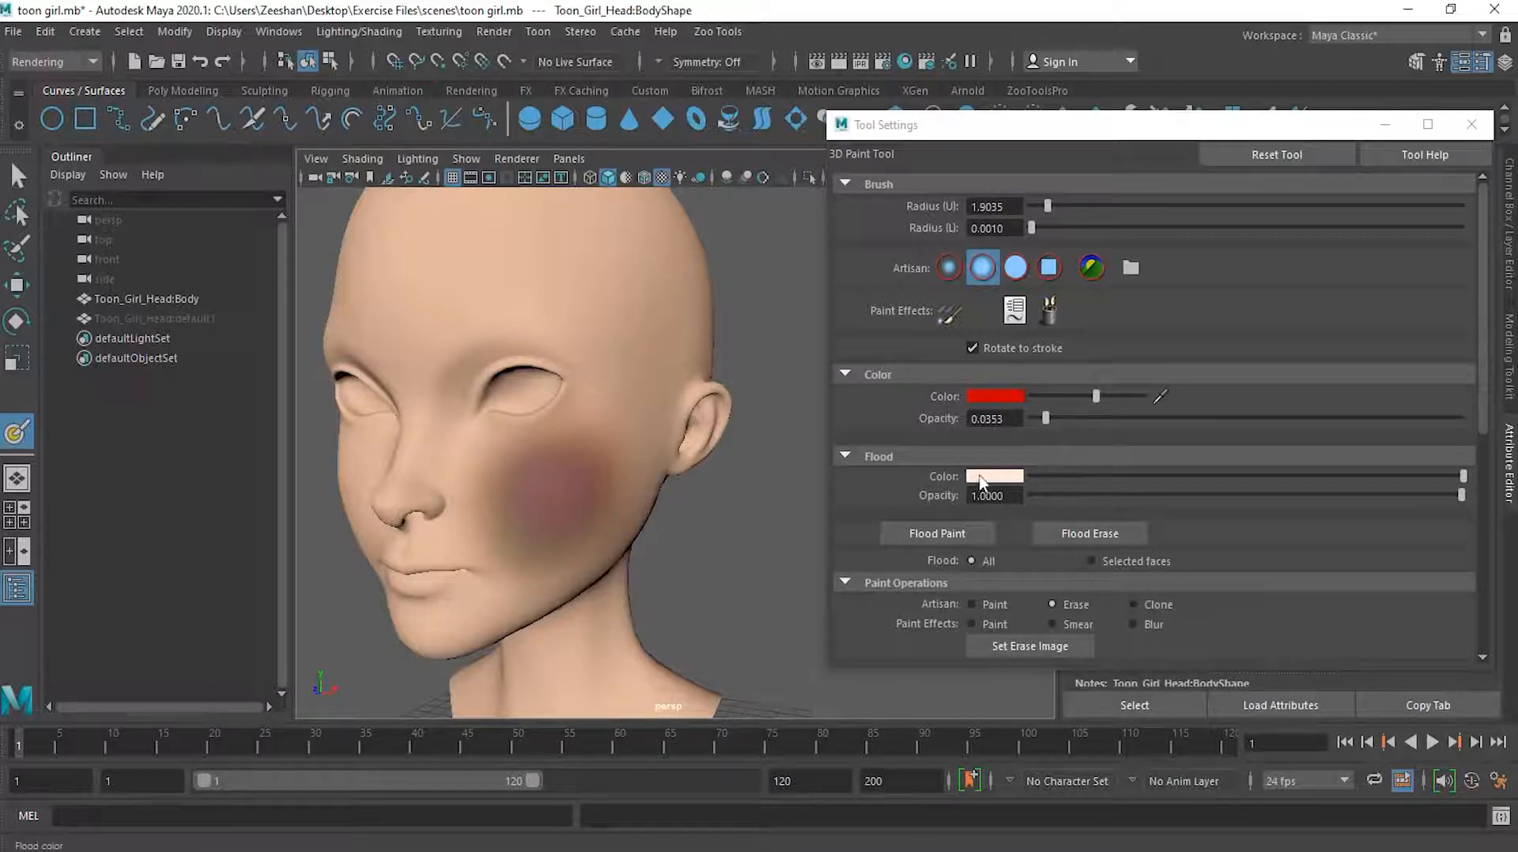
left_click_drag(1047, 423, 1067, 424)
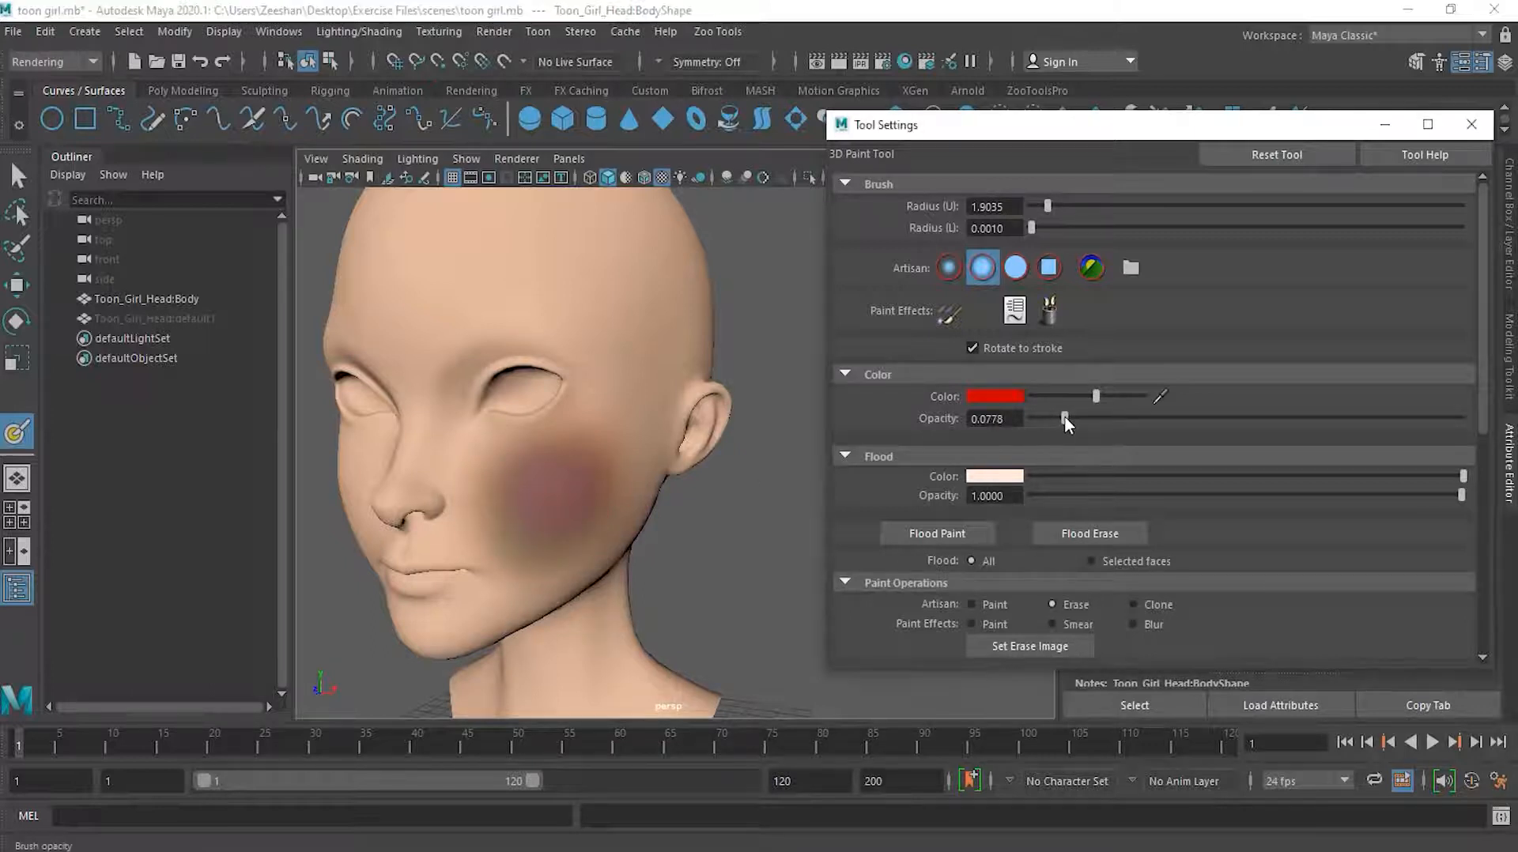
left_click(201, 62)
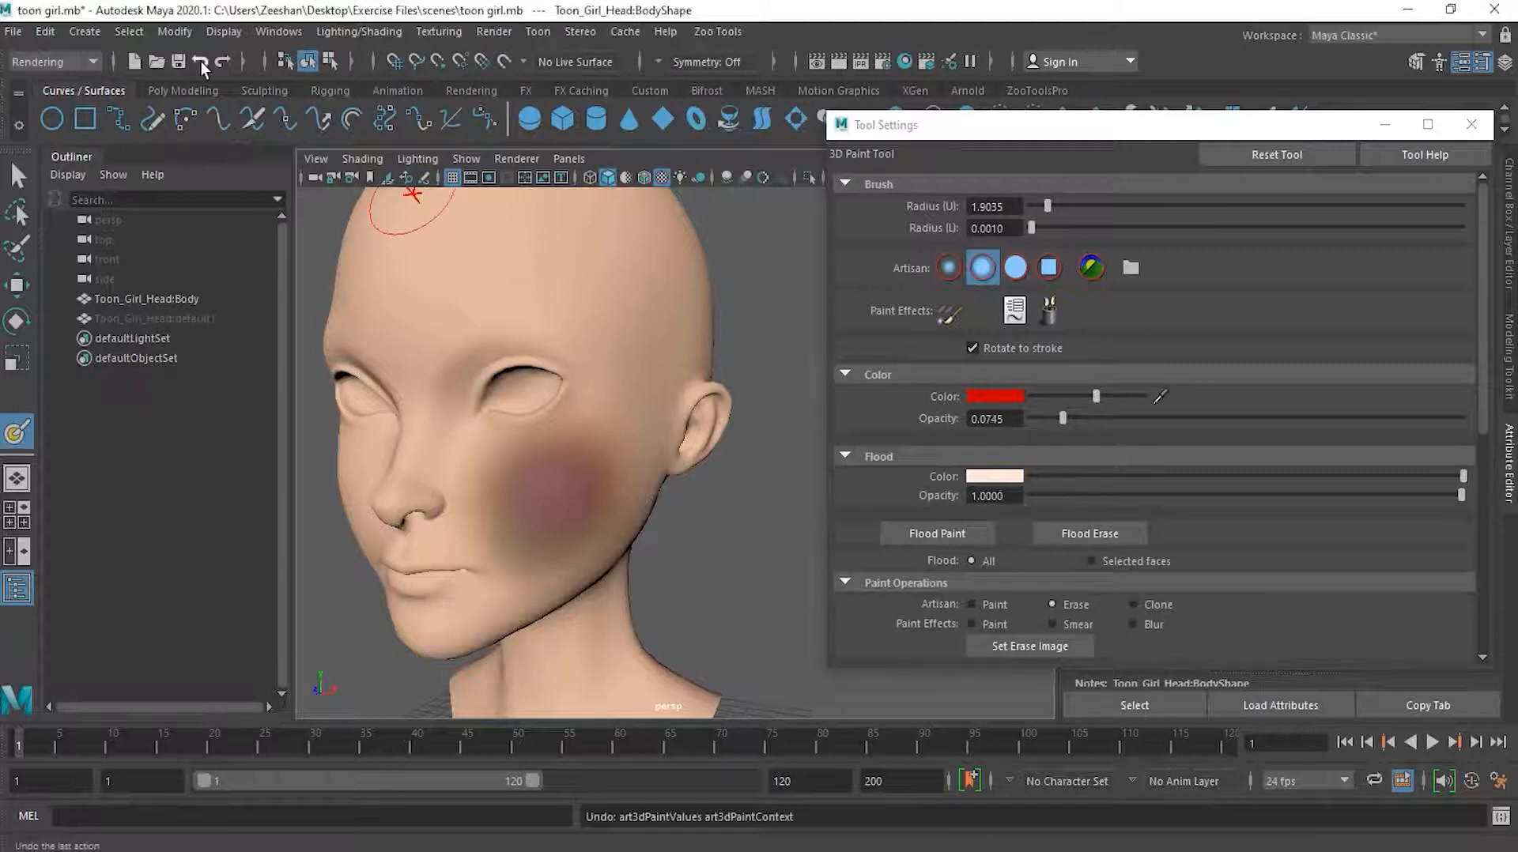
left_click(200, 61)
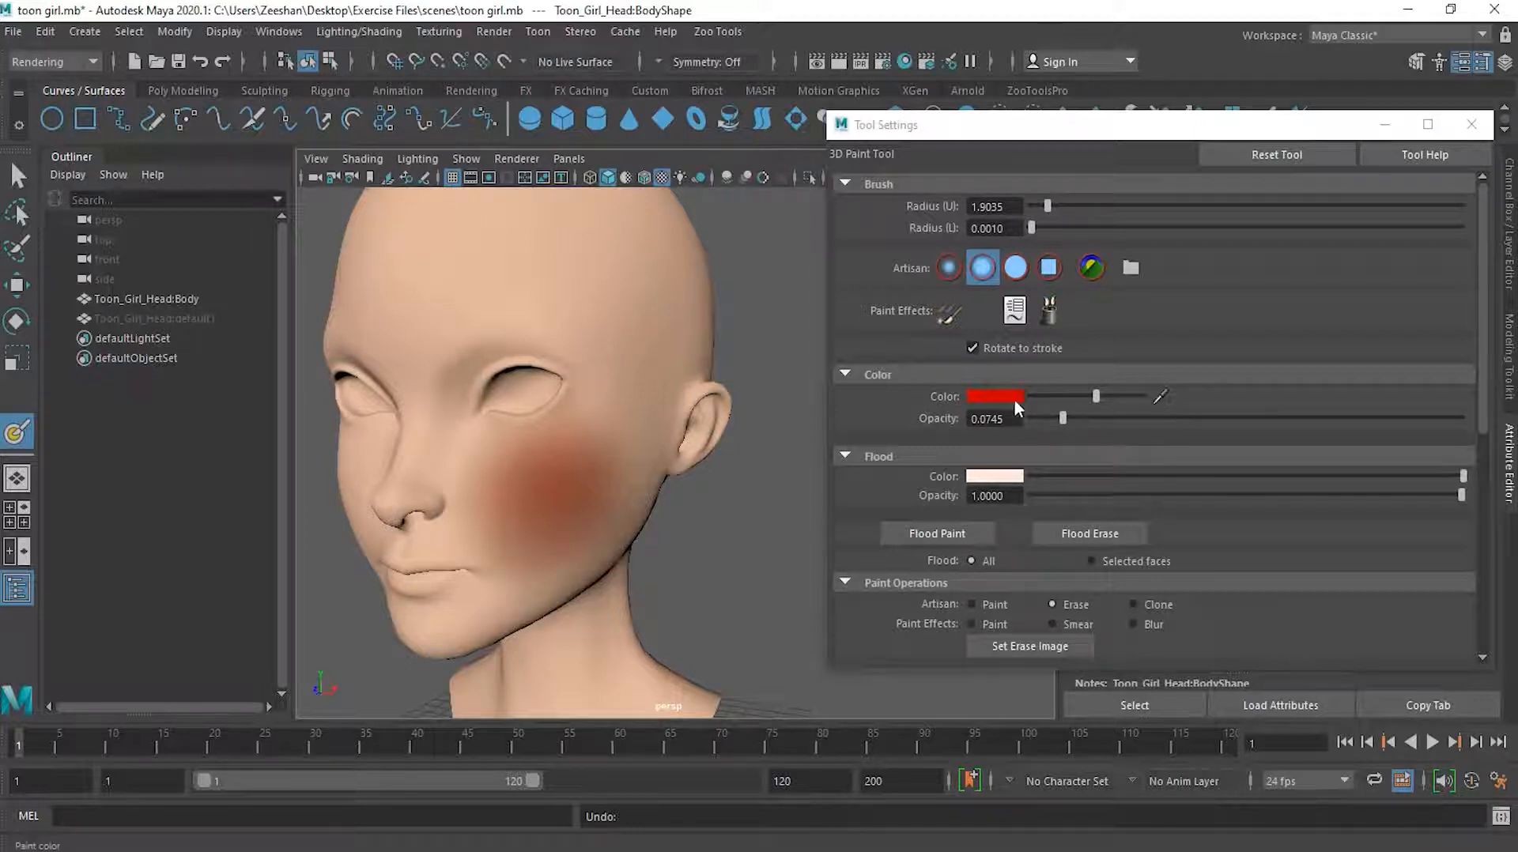
Sample the pale skin tone from the forehead as the brush paint color
left_click(1160, 397)
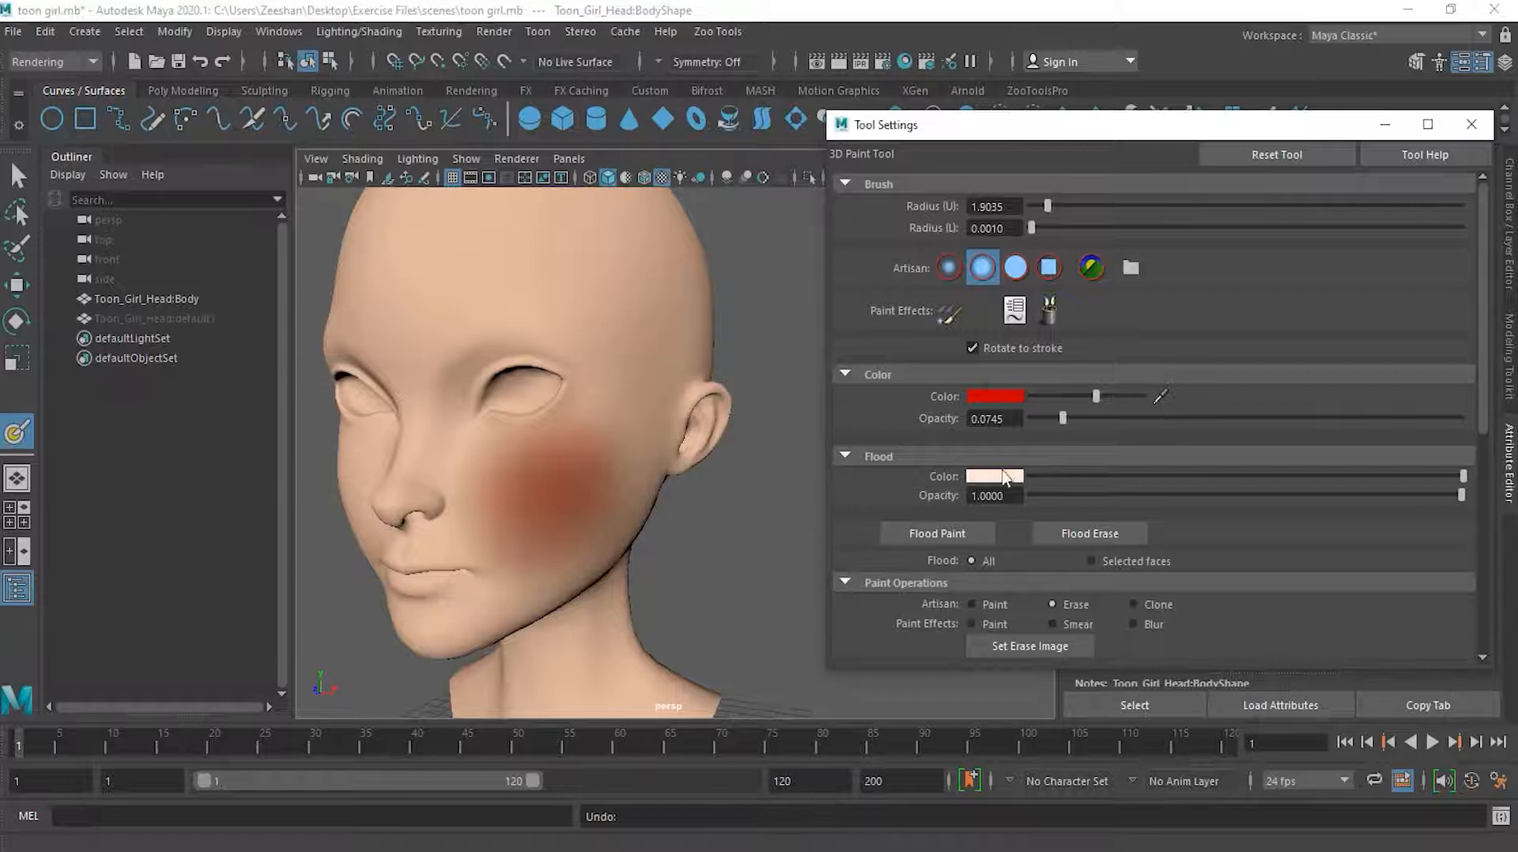
left_click(1161, 397)
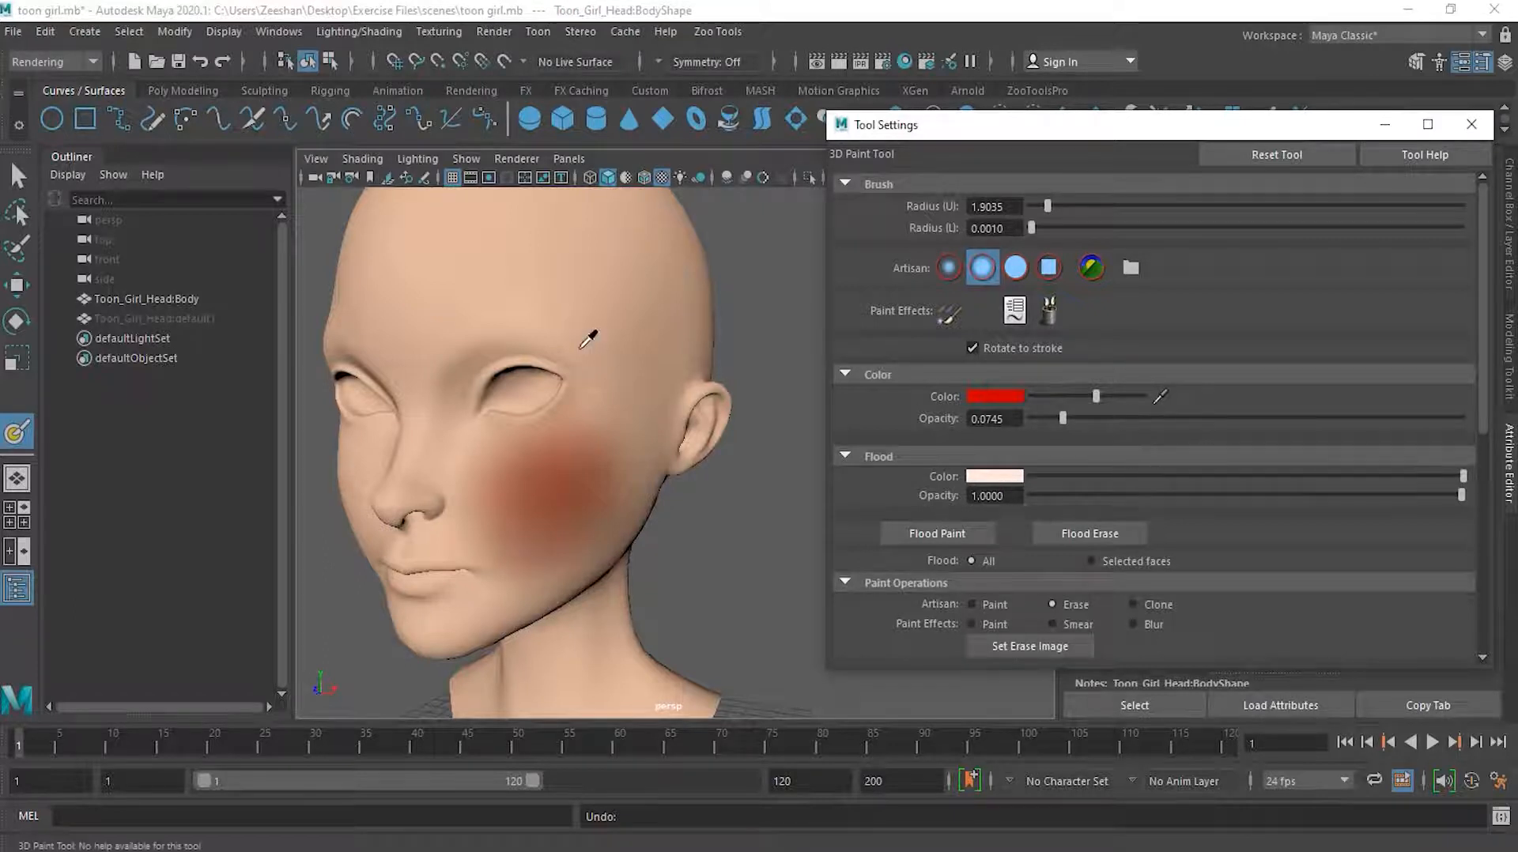
left_click(574, 271)
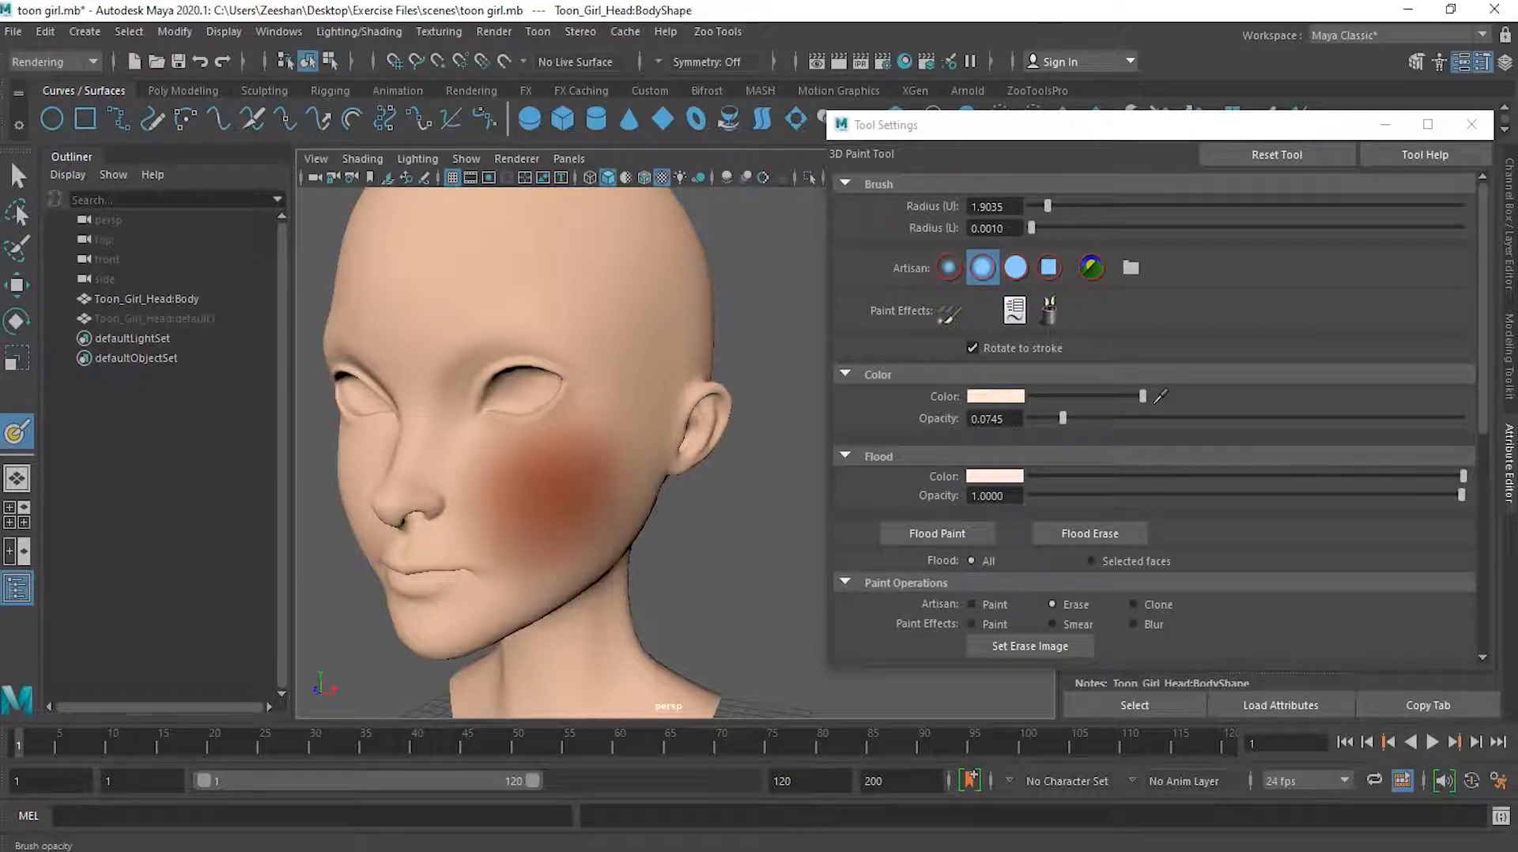
Try covering the blush with the sampled skin tone using Artisan Paint at 0.4510 opacity, and undo the strokes
left_click_drag(1063, 419, 1288, 419)
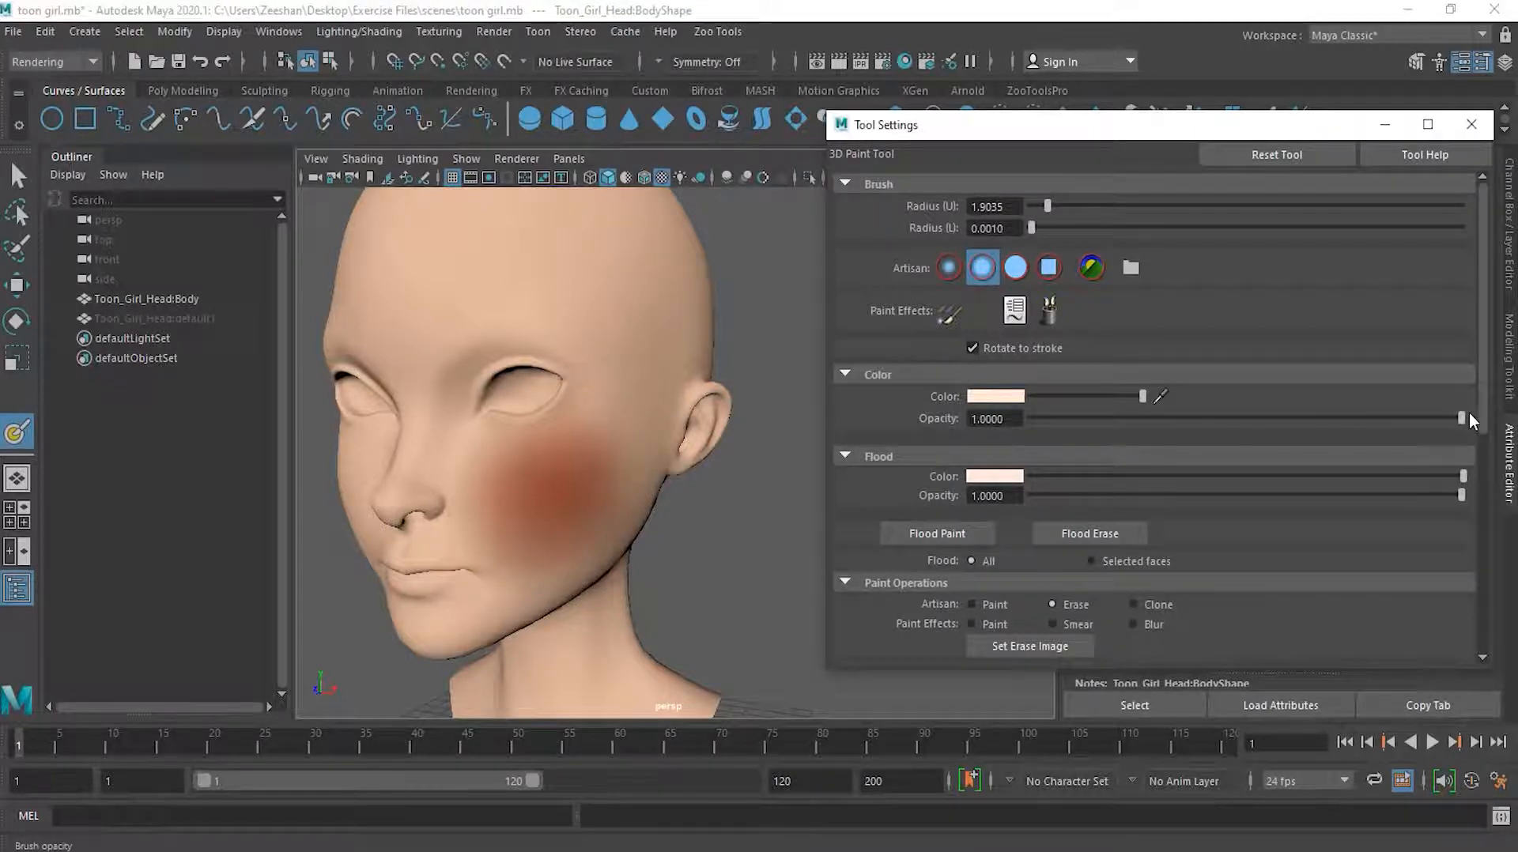
left_click_drag(1436, 420, 1224, 435)
left_click(994, 606)
mouse_move(569, 502)
left_mouse_down()
mouse_move(535, 495)
mouse_move(512, 528)
mouse_move(585, 554)
mouse_move(583, 447)
mouse_move(563, 522)
left_mouse_up()
left_click(205, 62)
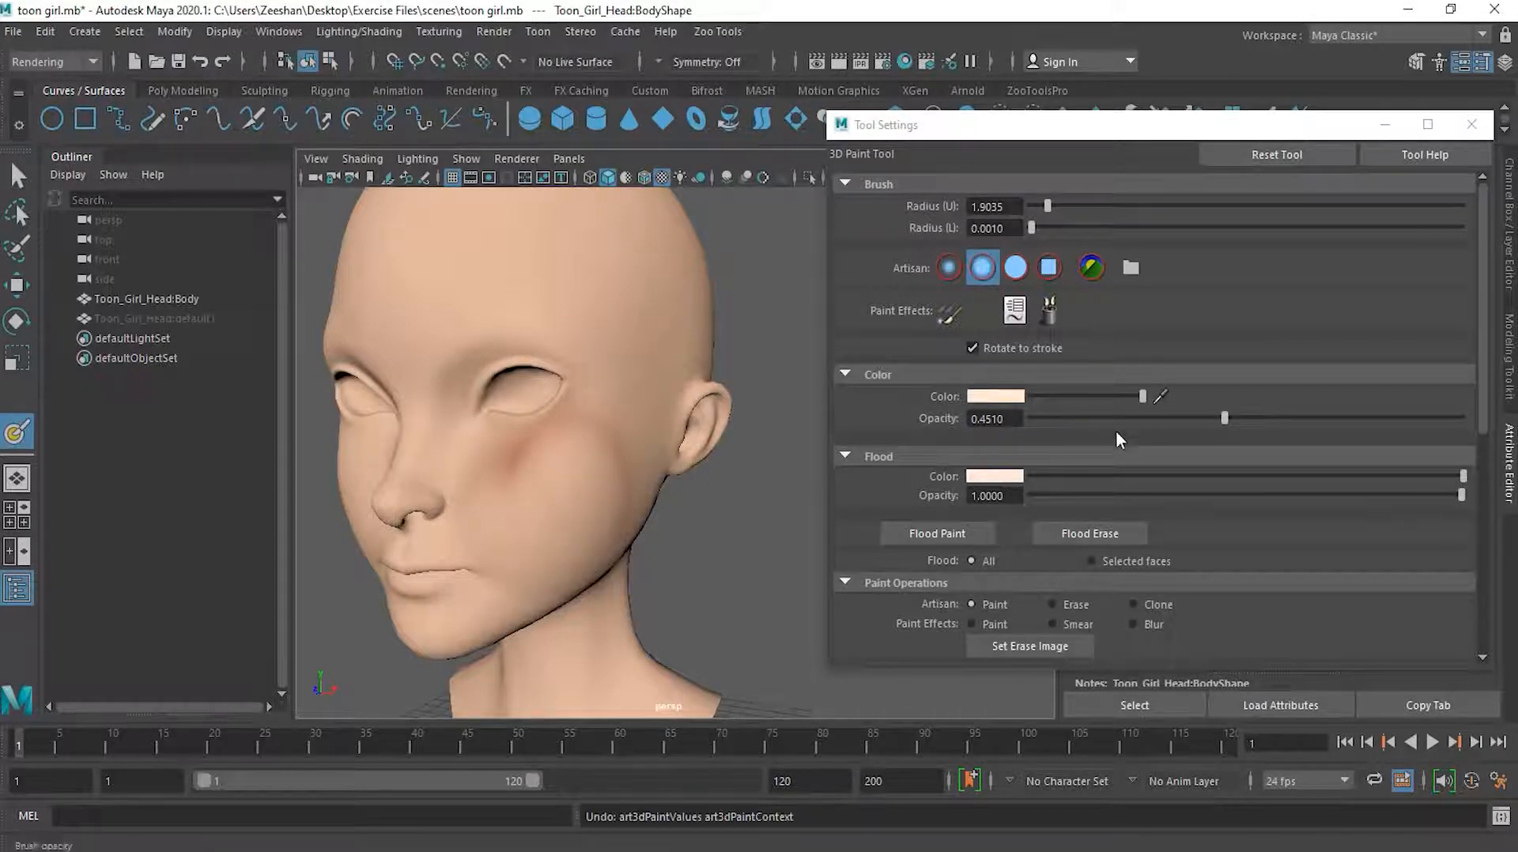
left_click(203, 61)
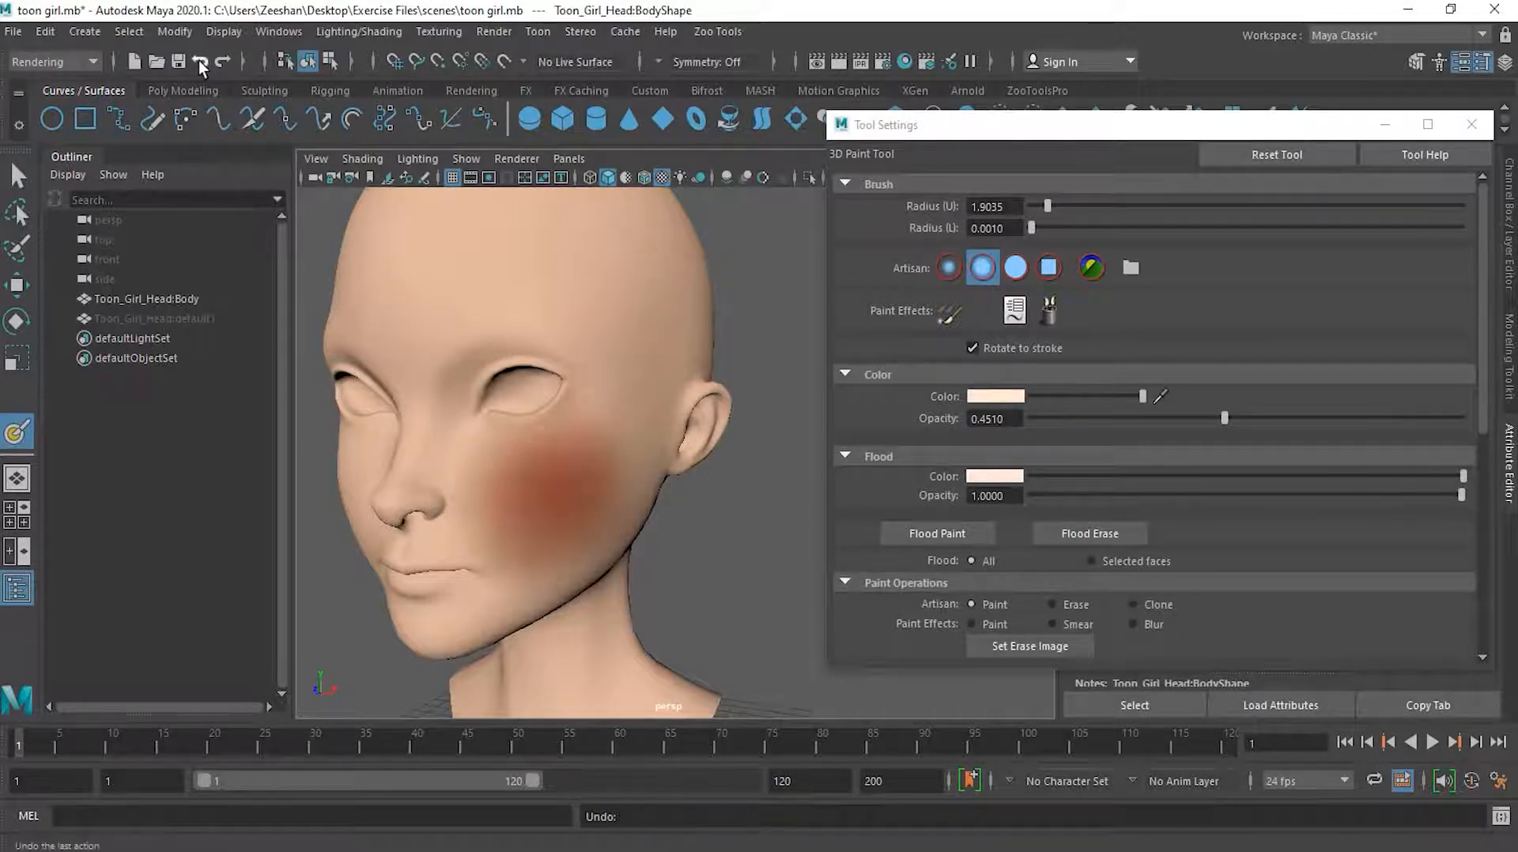
Fade the cheek blush with skin-tone strokes at 0.0118 and 0.0353 opacity, and blend it using Paint Effects Blur
left_click(1037, 417)
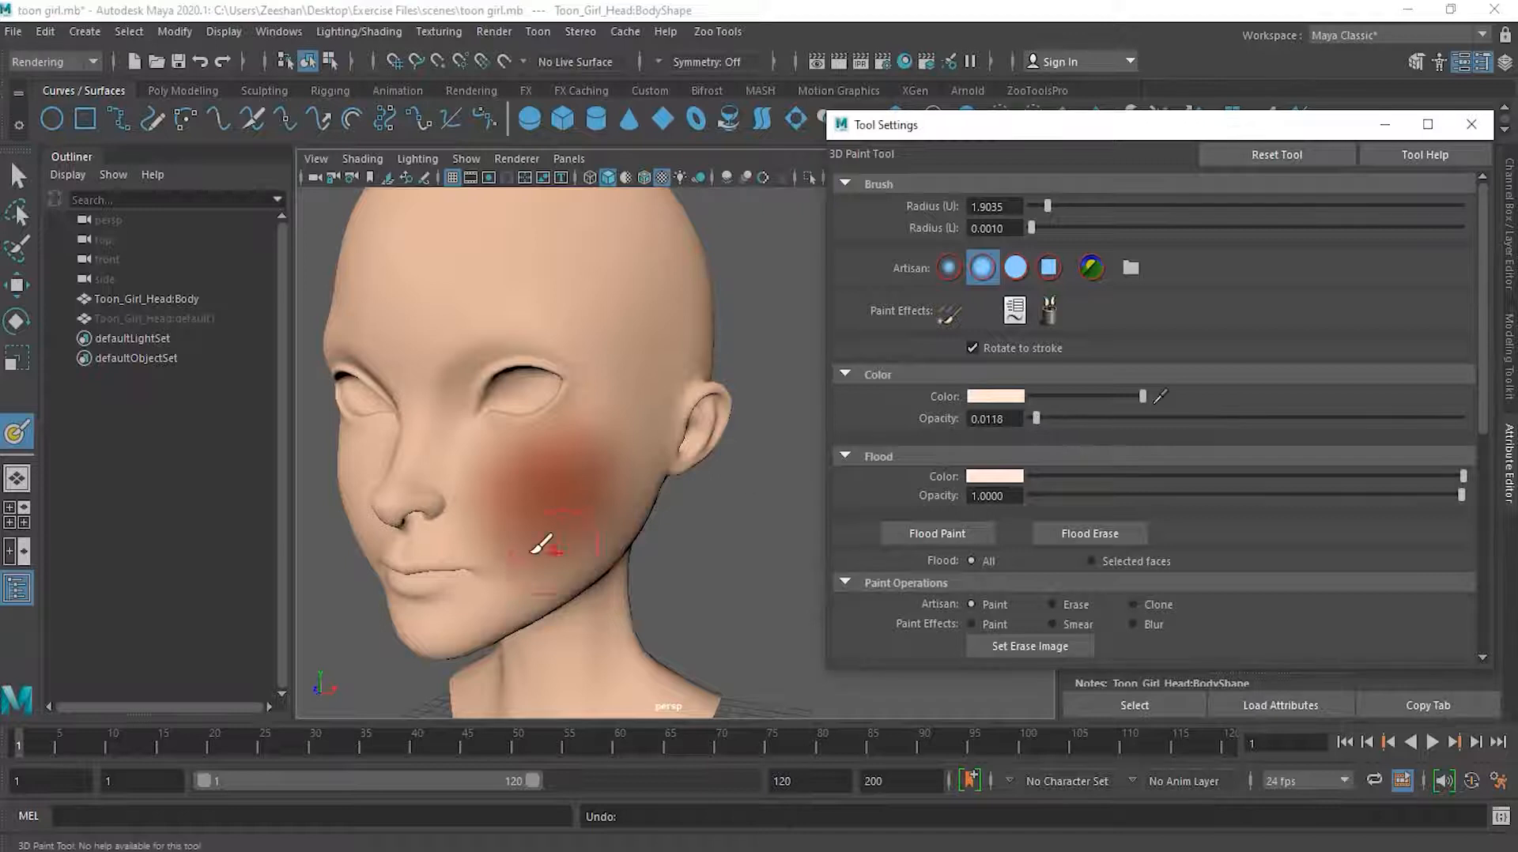
mouse_move(563, 468)
left_mouse_down()
mouse_move(572, 497)
mouse_move(512, 569)
mouse_move(518, 477)
mouse_move(562, 497)
mouse_move(609, 441)
mouse_move(627, 448)
mouse_move(518, 477)
mouse_move(554, 520)
left_mouse_up()
left_click(1045, 418)
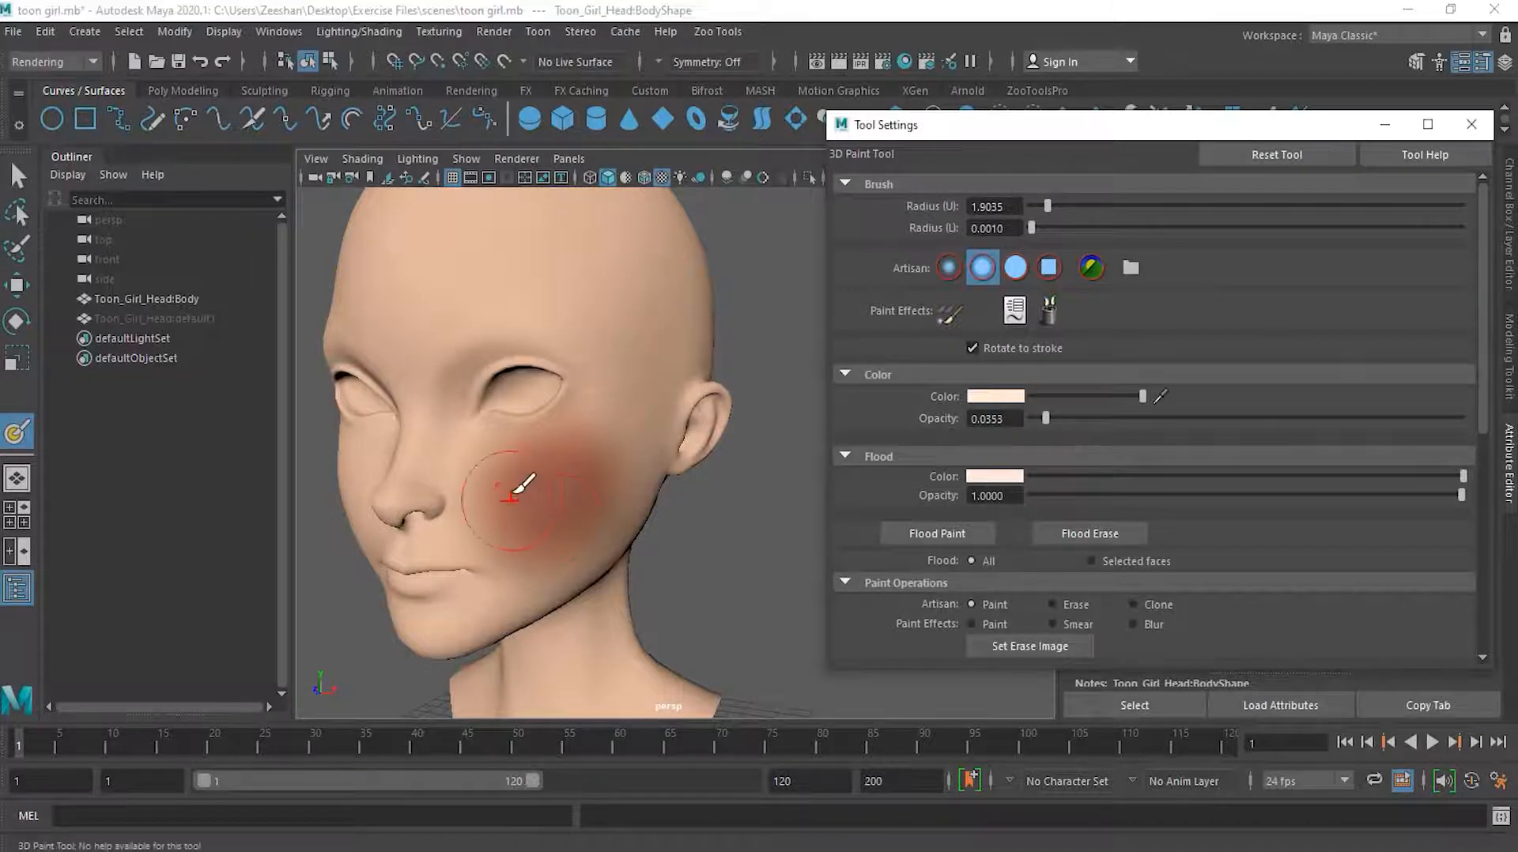
mouse_move(541, 568)
left_mouse_down()
mouse_move(593, 495)
mouse_move(559, 427)
mouse_move(514, 569)
mouse_move(619, 480)
left_mouse_up()
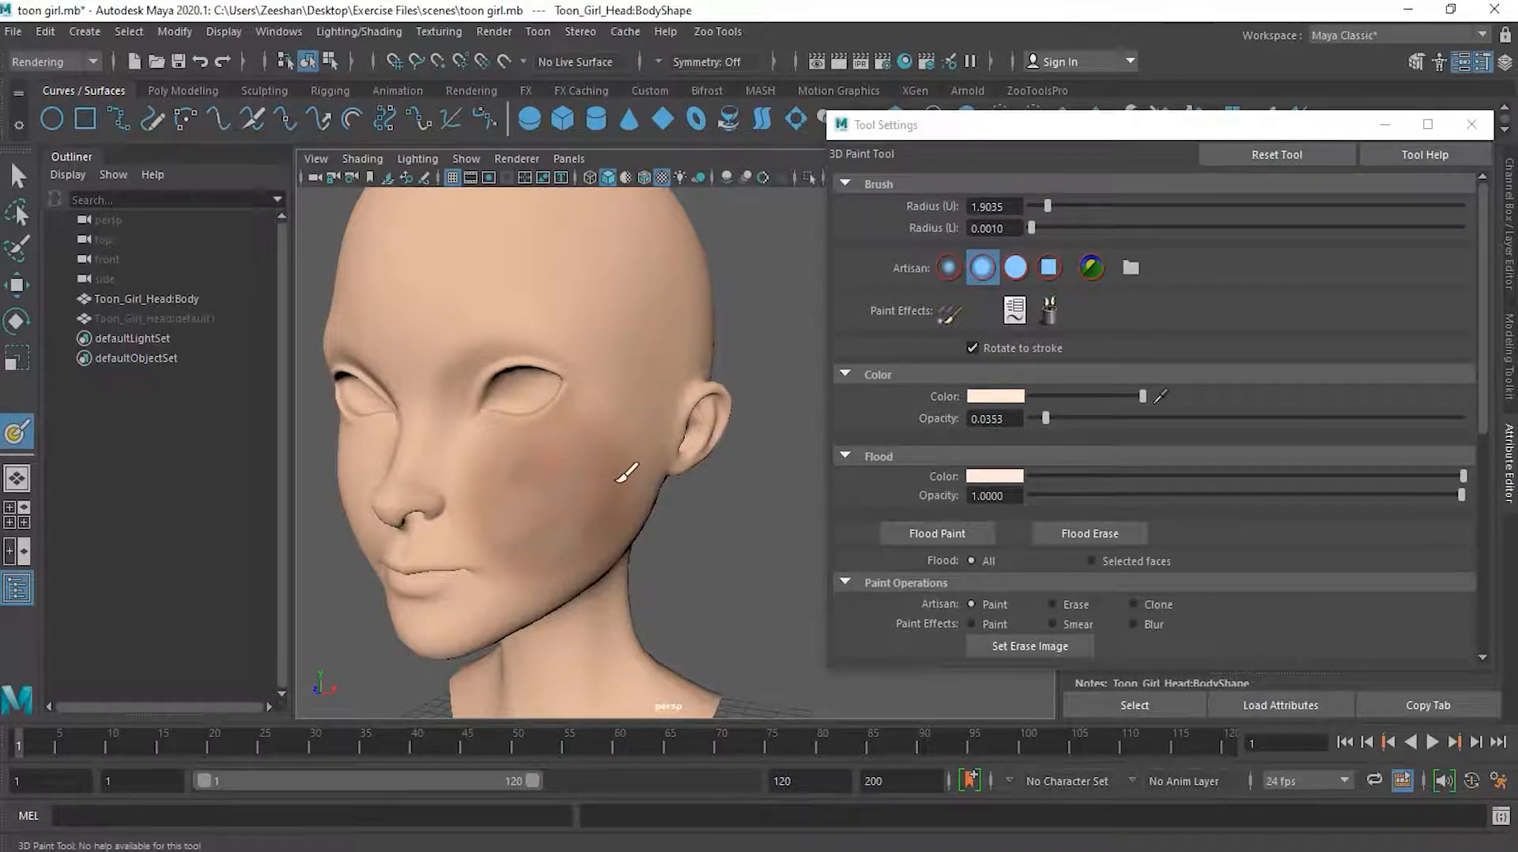
left_click(1155, 624)
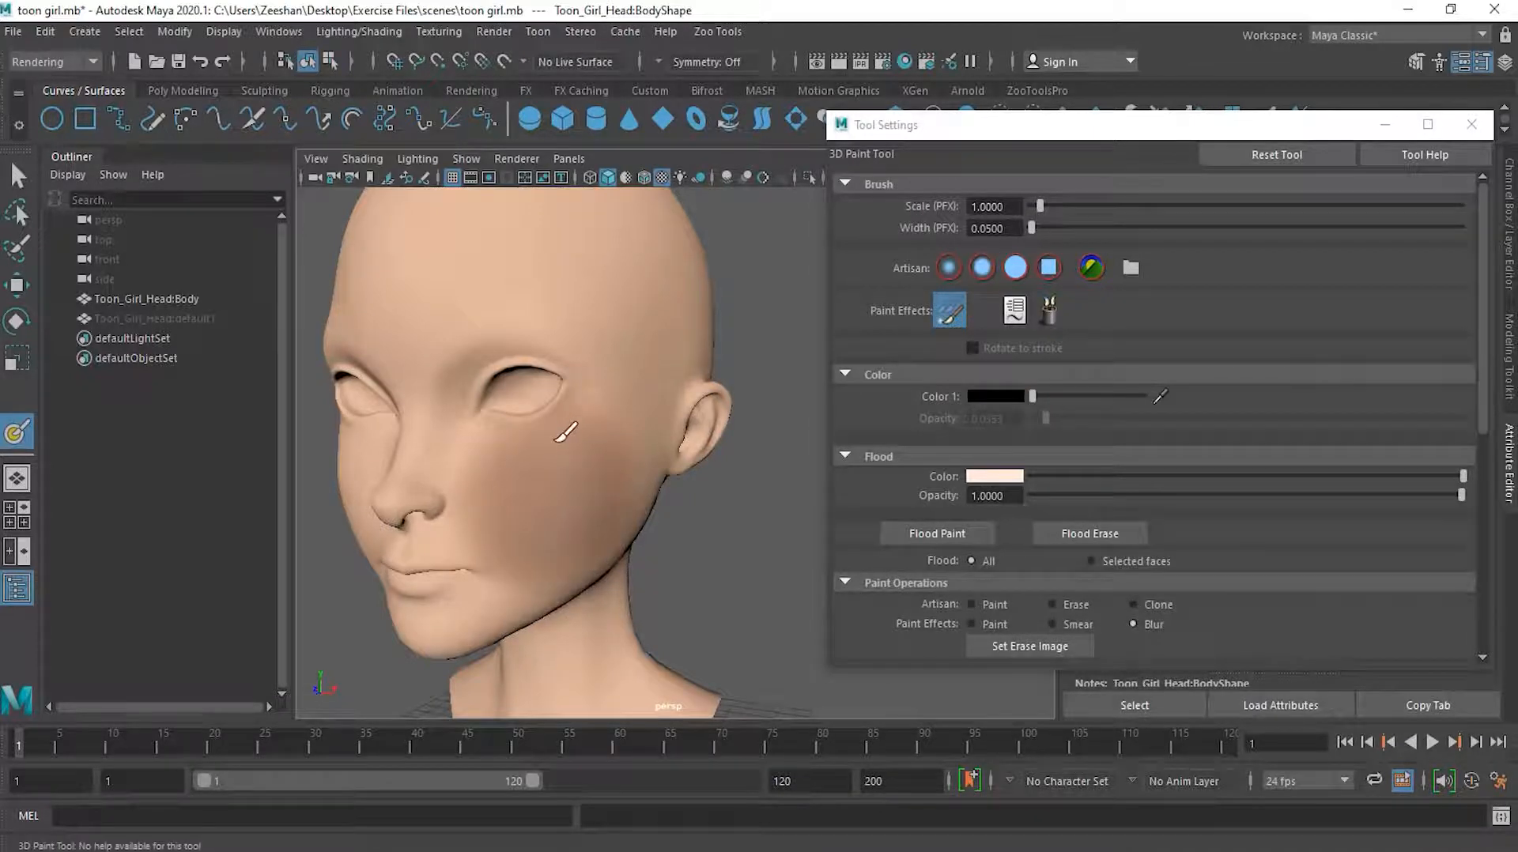
left_click_drag(475, 525, 555, 518, "alt")
left_click_drag(712, 616, 525, 570, "alt")
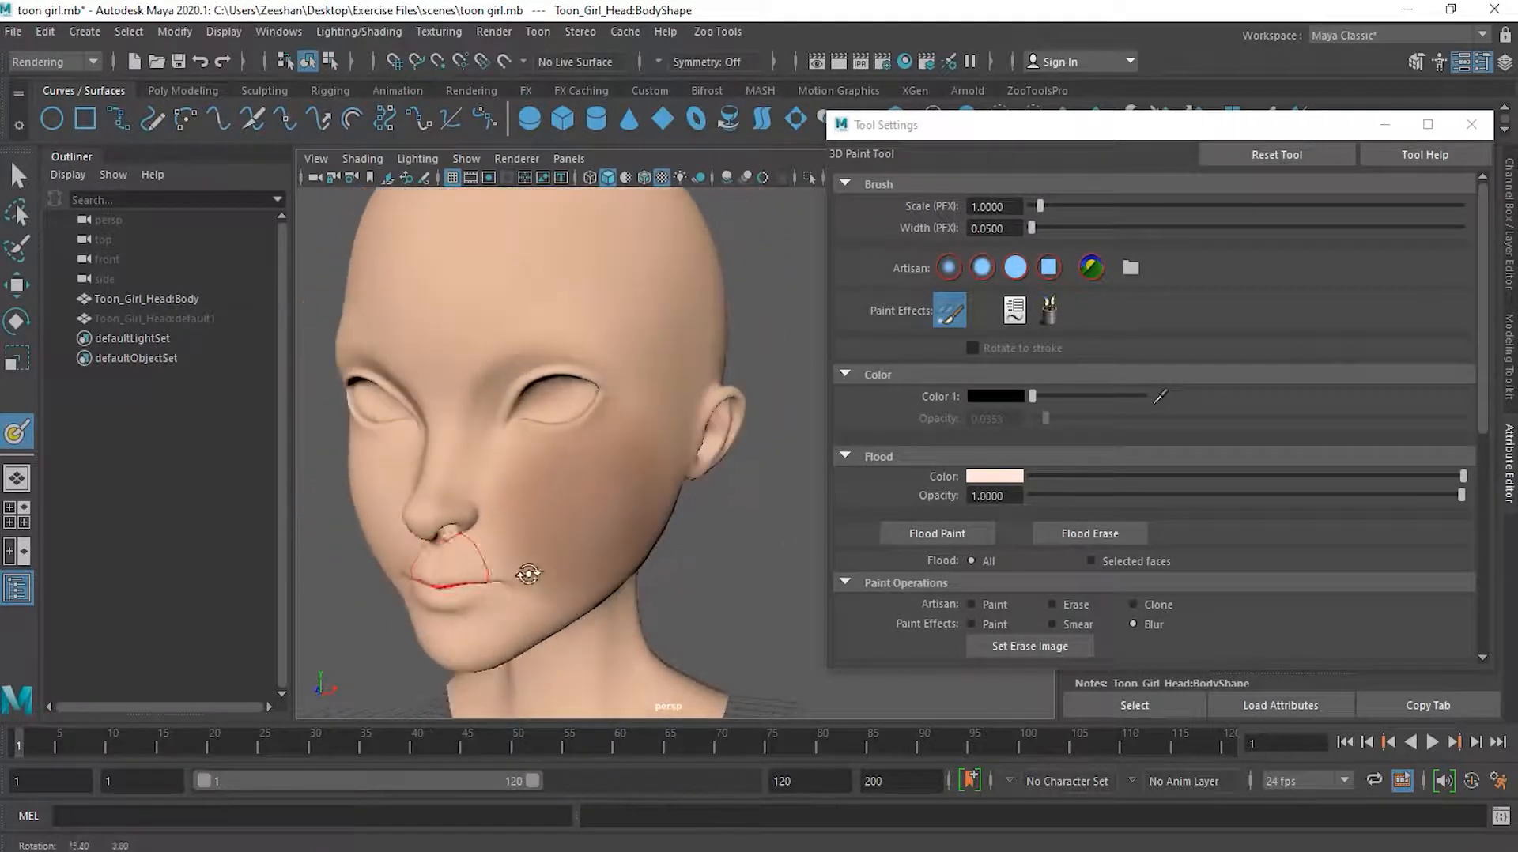
Set Color 1 to red and return to the Artisan Paint operation with a brush opacity of 0.0078
left_click(998, 397)
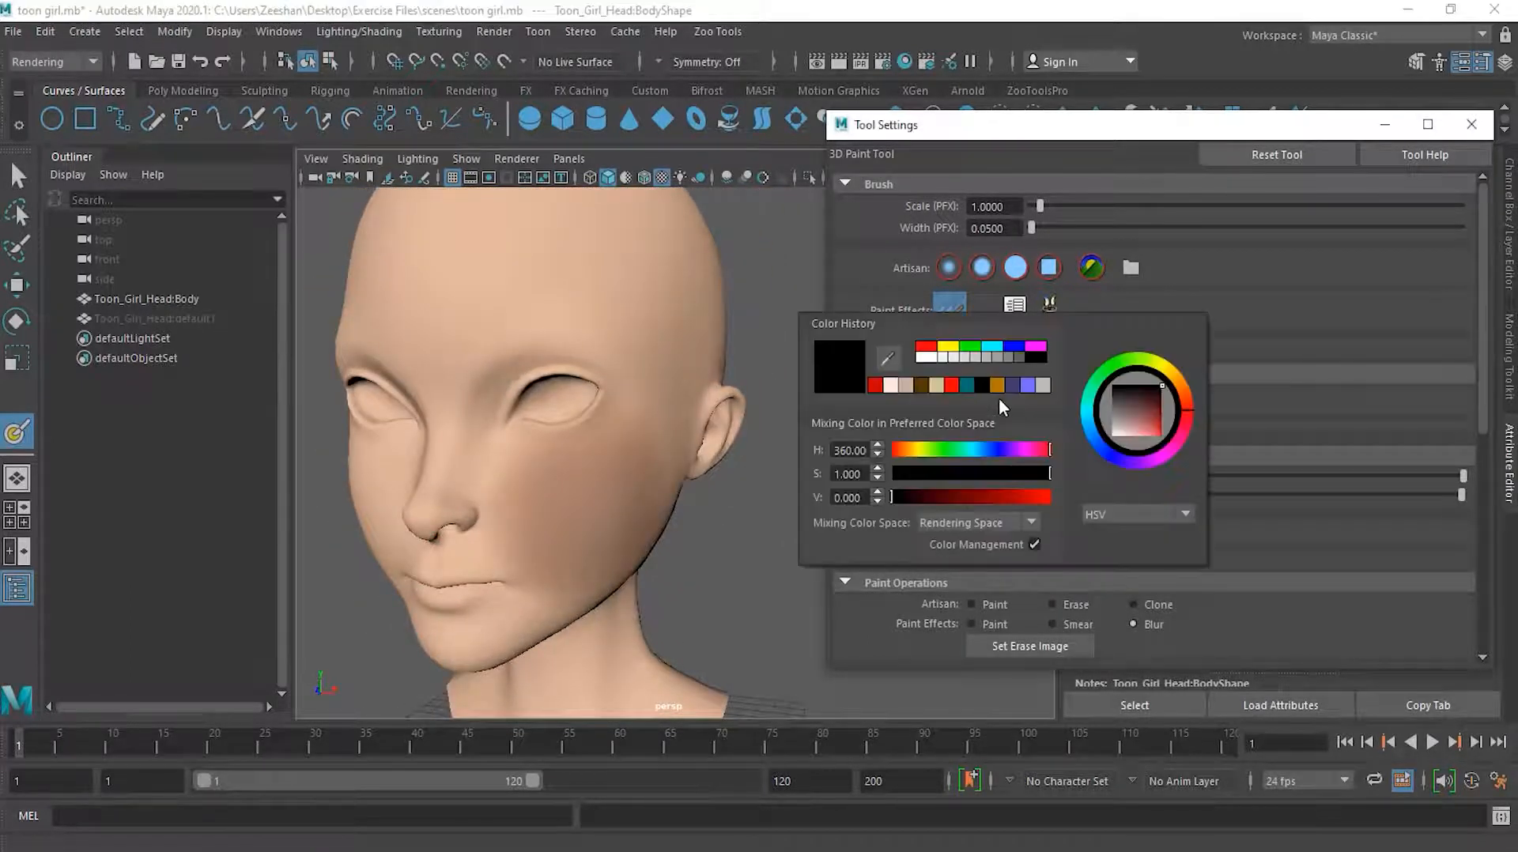
left_click(953, 387)
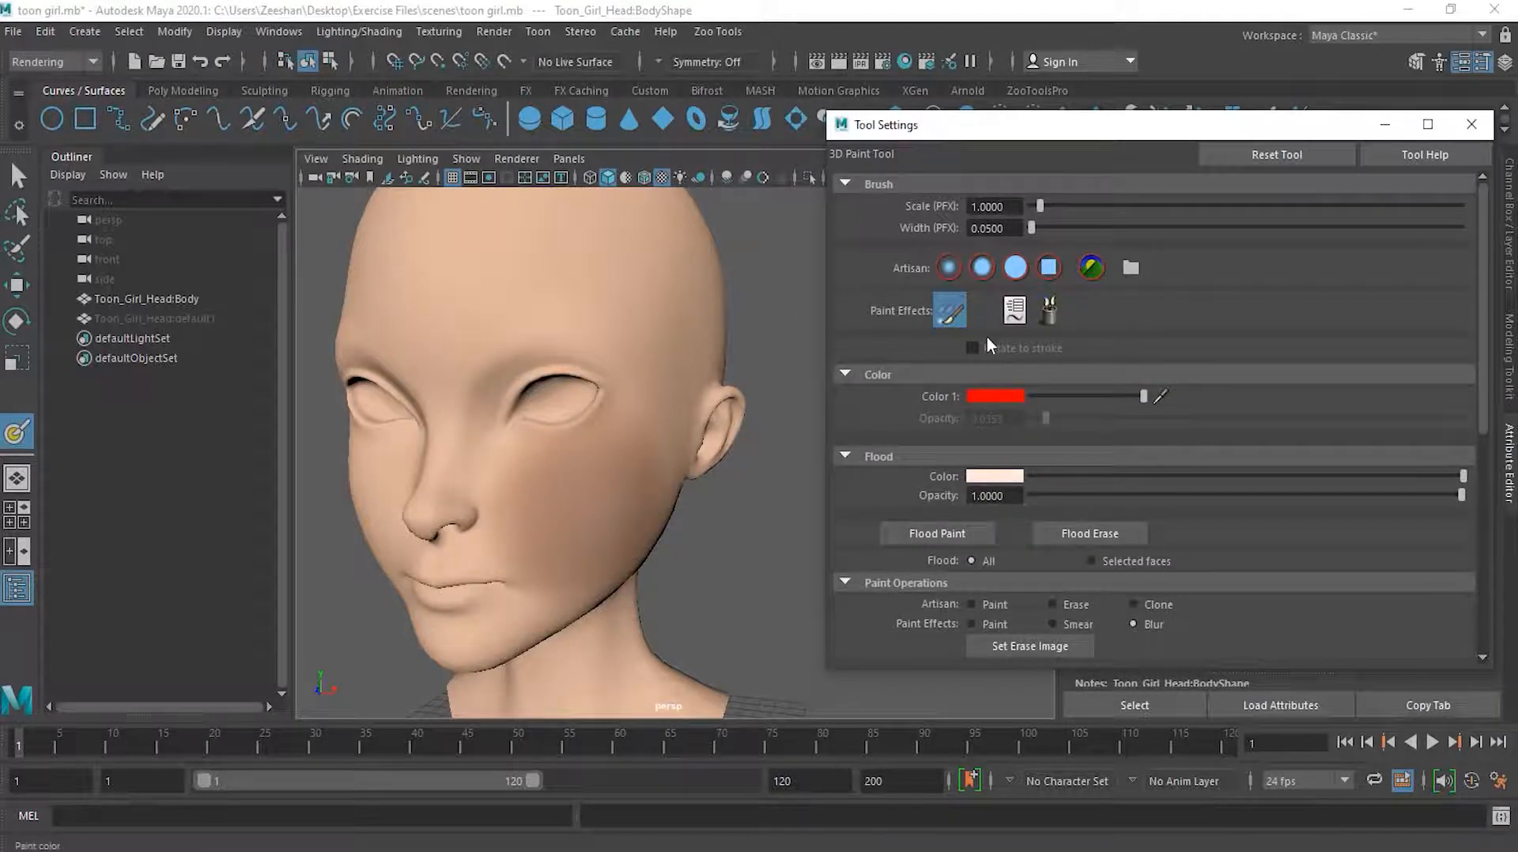
left_click(972, 604)
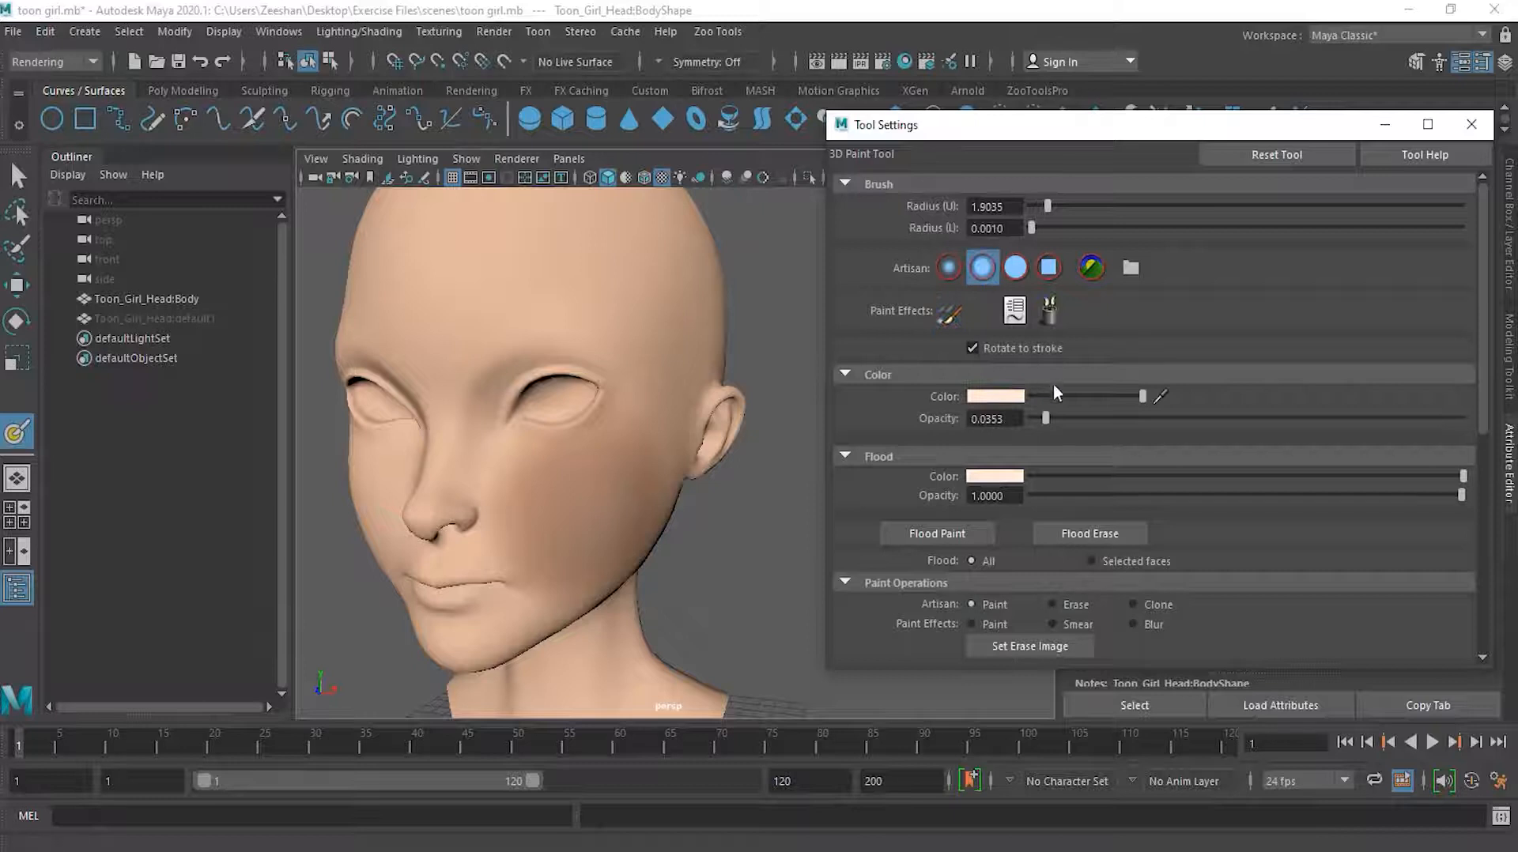
left_click_drag(1037, 417, 1034, 416)
Set the paint color to red with 0.0392 opacity, and paint blush on the character's right cheek
mouse_move(480, 524)
left_mouse_down("alt")
mouse_move(572, 528)
mouse_move(701, 506)
mouse_move(724, 475)
mouse_move(731, 488)
mouse_move(644, 468)
mouse_move(627, 494)
left_mouse_up("alt")
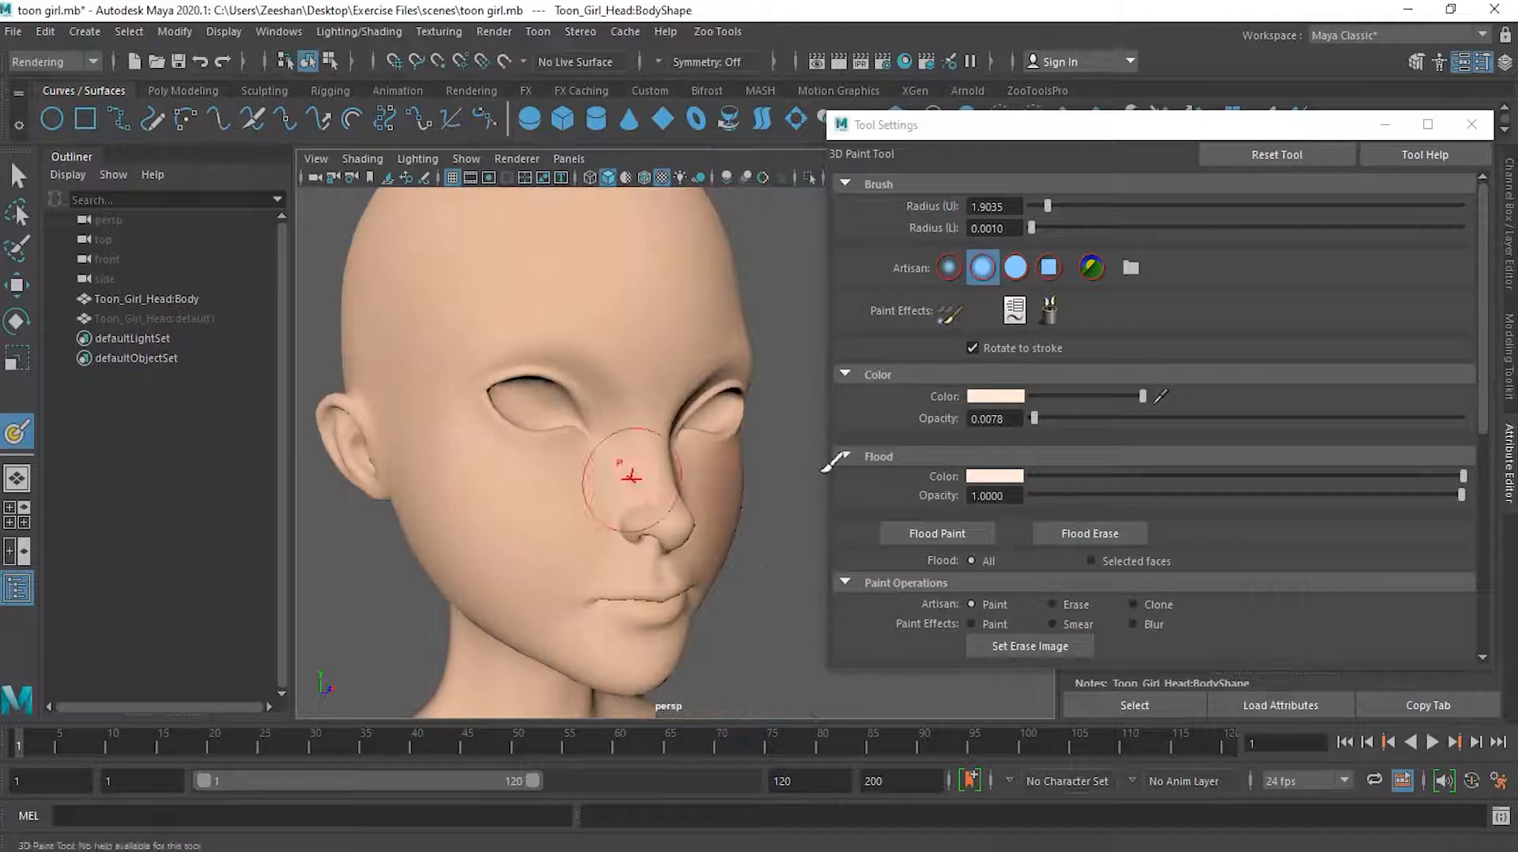
left_click(997, 397)
left_click(878, 384)
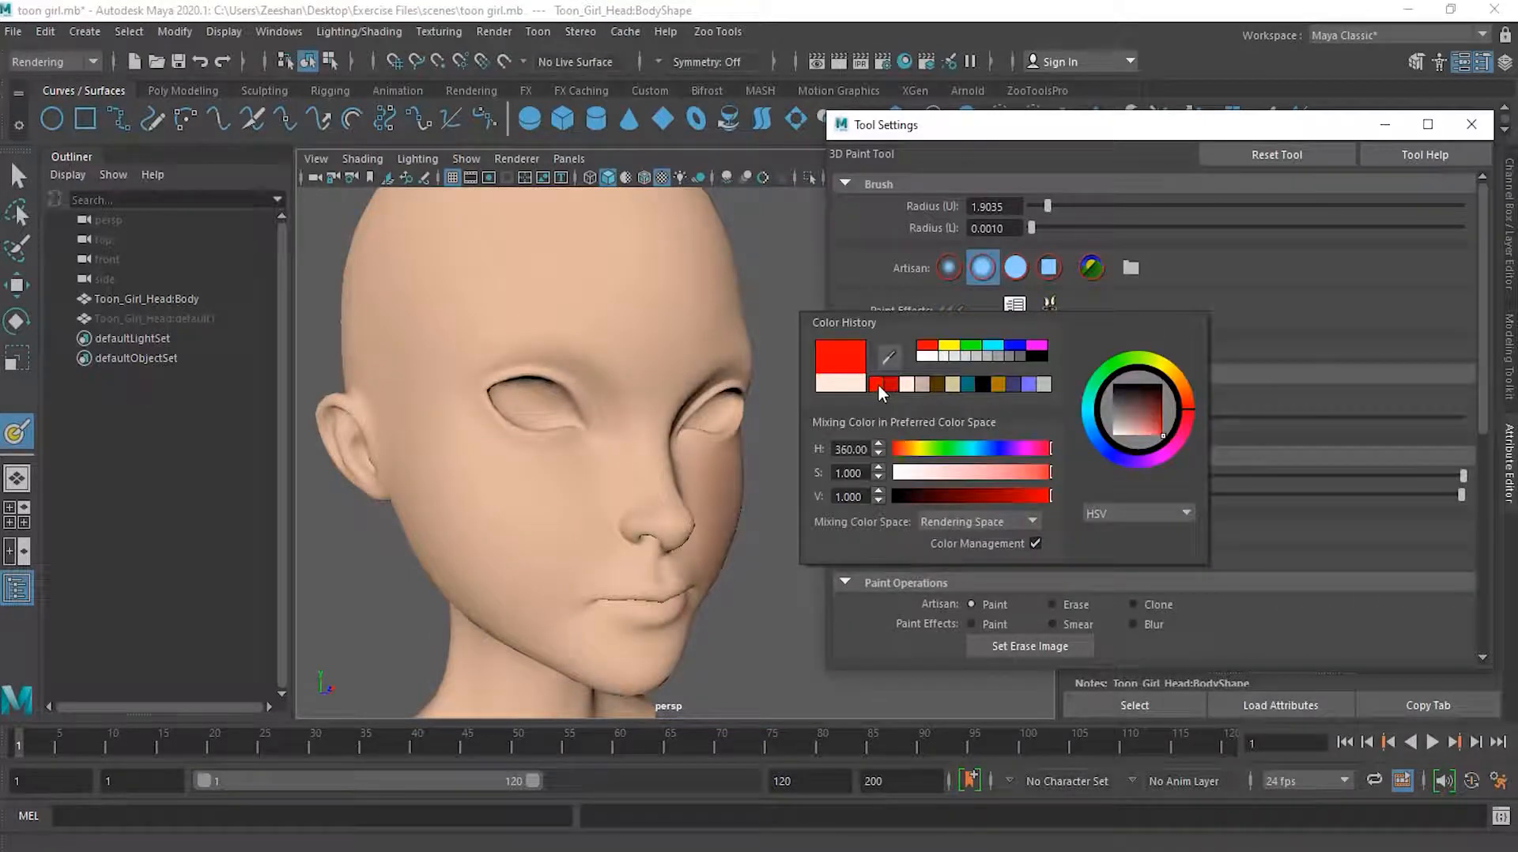
mouse_move(515, 515)
left_mouse_down()
mouse_move(522, 549)
mouse_move(522, 535)
mouse_move(480, 549)
mouse_move(516, 523)
left_mouse_up()
left_click_drag(1035, 418, 1048, 418)
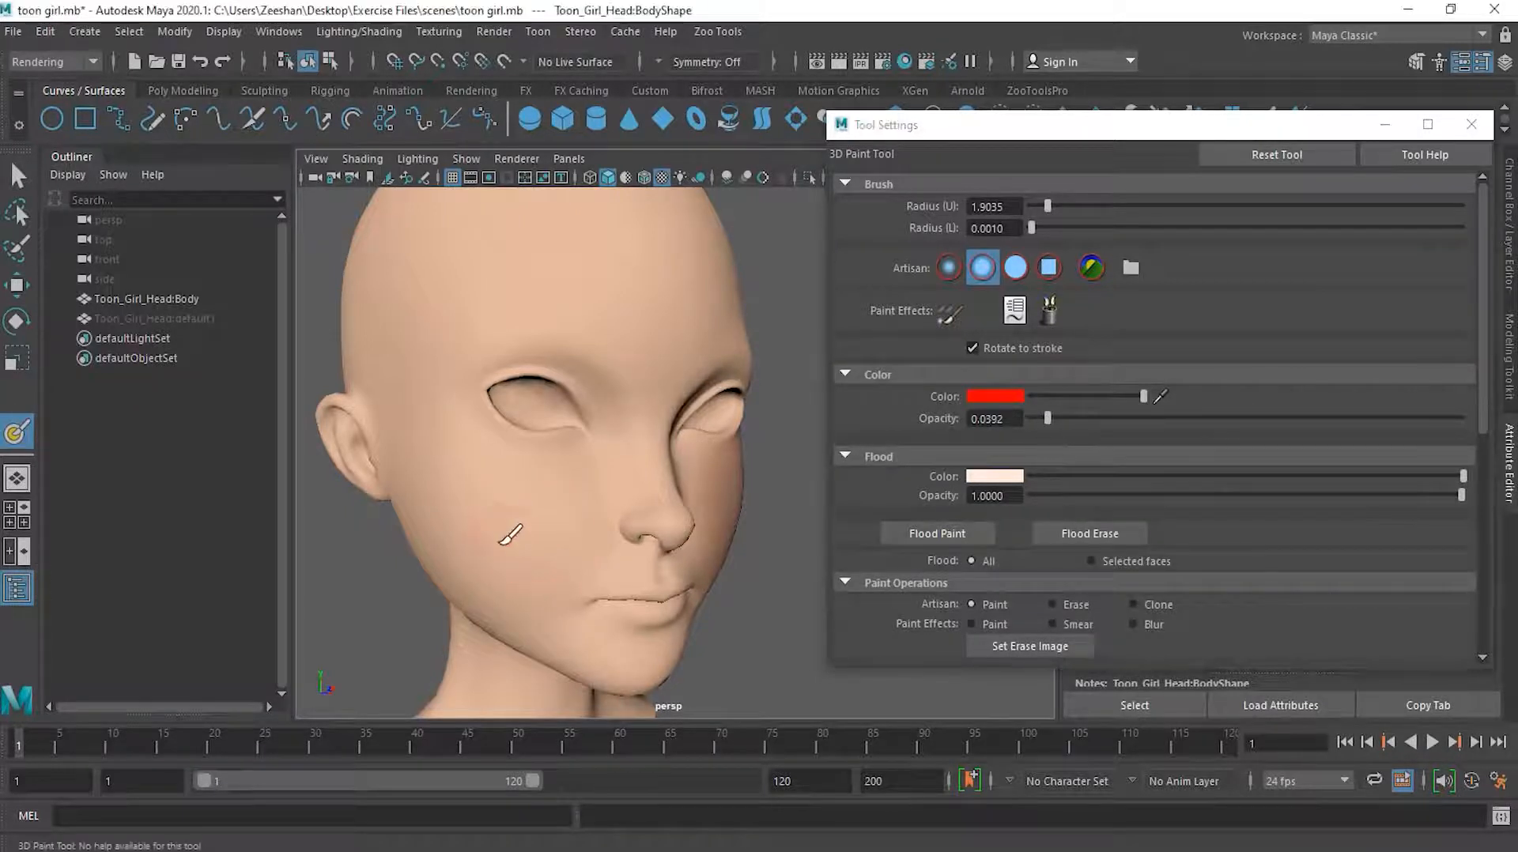
left_click_drag(501, 525, 509, 525)
left_click_drag(673, 589, 617, 591, "alt")
mouse_move(419, 514)
left_mouse_down()
mouse_move(389, 502)
mouse_move(413, 552)
mouse_move(441, 532)
left_mouse_up()
Reduce the brush radius to 0.4094 and paint the lips red
left_click_drag(667, 606, 603, 569, "alt")
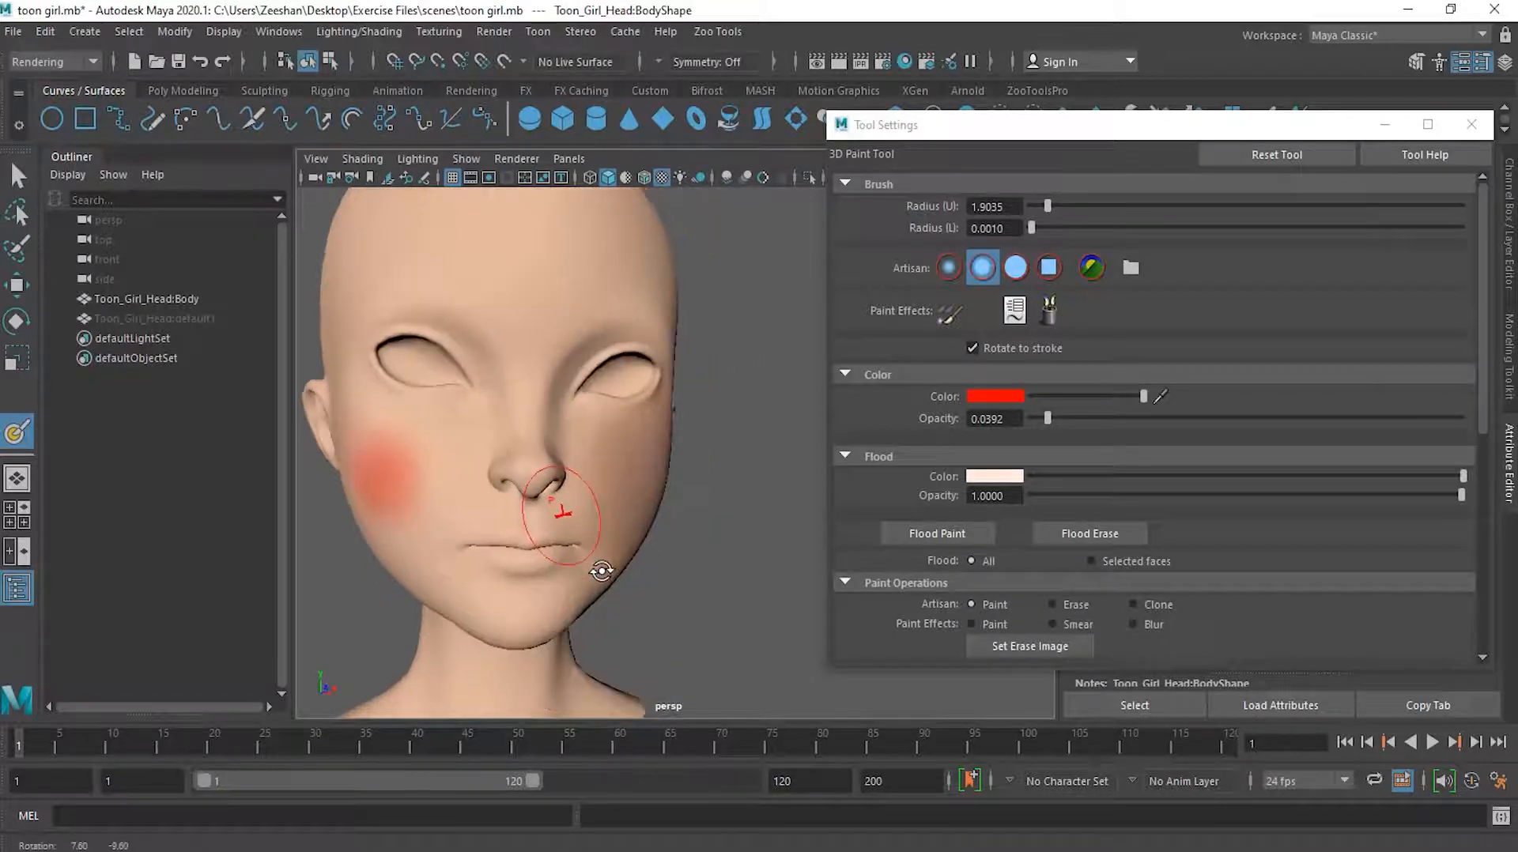
key("b")
mouse_move(541, 556)
left_mouse_down()
mouse_move(502, 556)
mouse_move(568, 552)
mouse_move(476, 551)
mouse_move(555, 555)
mouse_move(483, 543)
mouse_move(552, 525)
mouse_move(525, 519)
mouse_move(582, 532)
mouse_move(544, 571)
mouse_move(525, 424)
mouse_move(525, 508)
mouse_move(558, 513)
left_mouse_up()
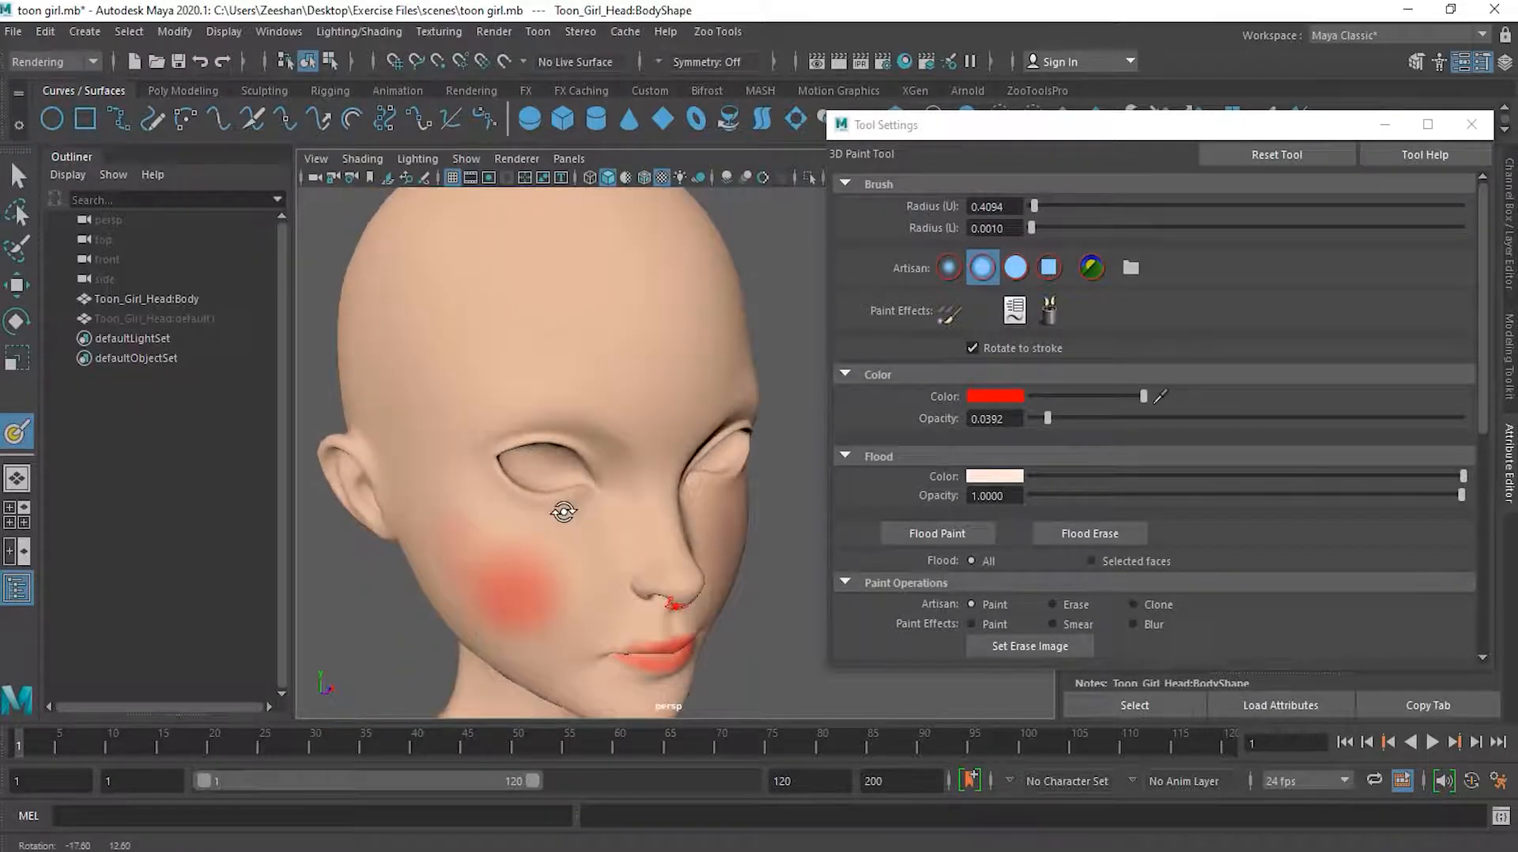
Choose the violet-blue swatch from the color history and paint eyeshadow above both eyes
left_click(990, 397)
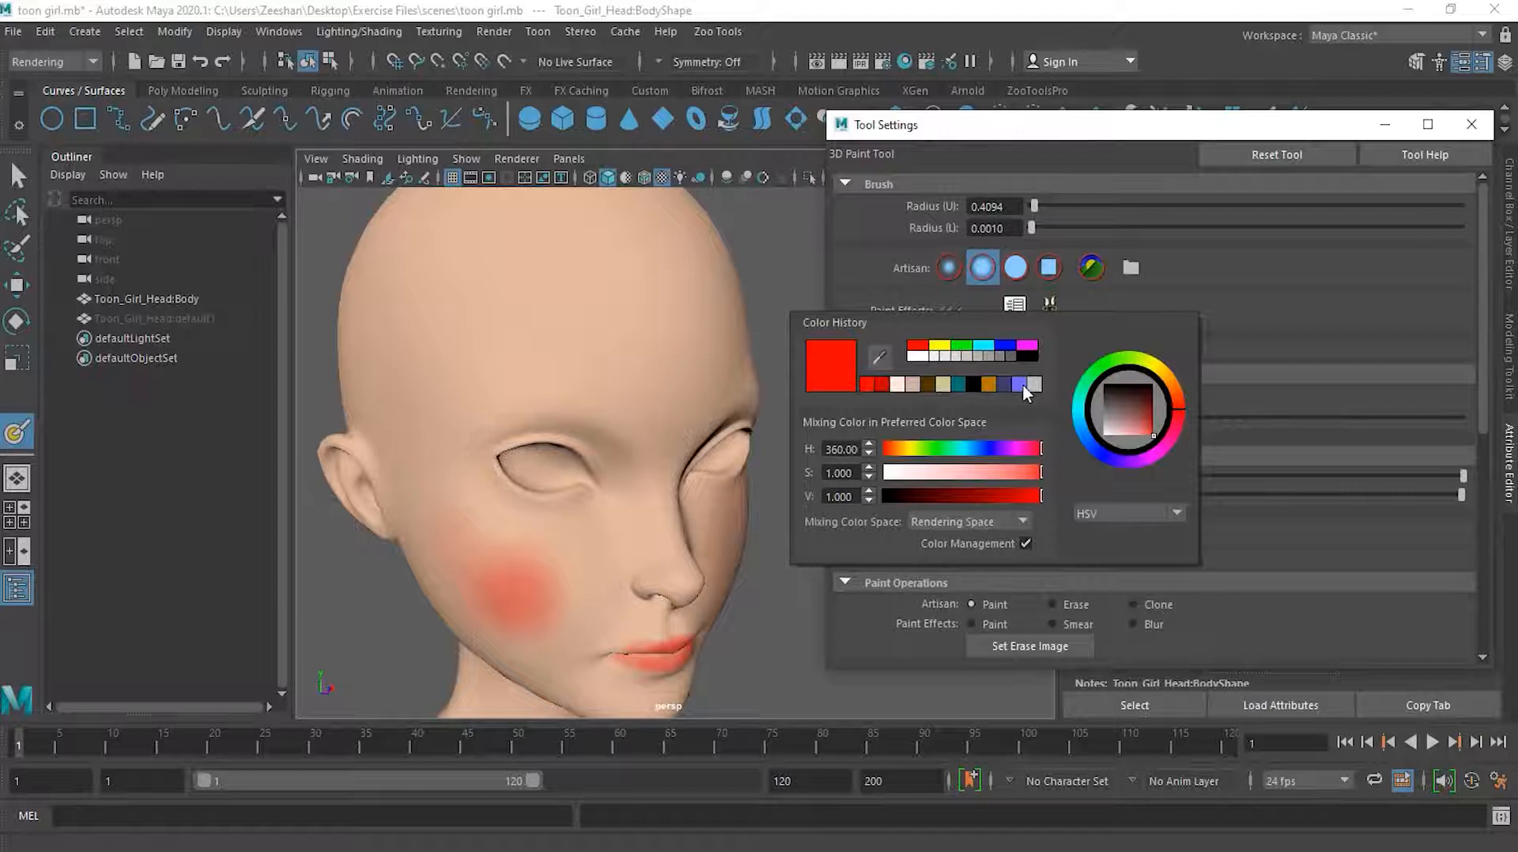
left_click(1022, 385)
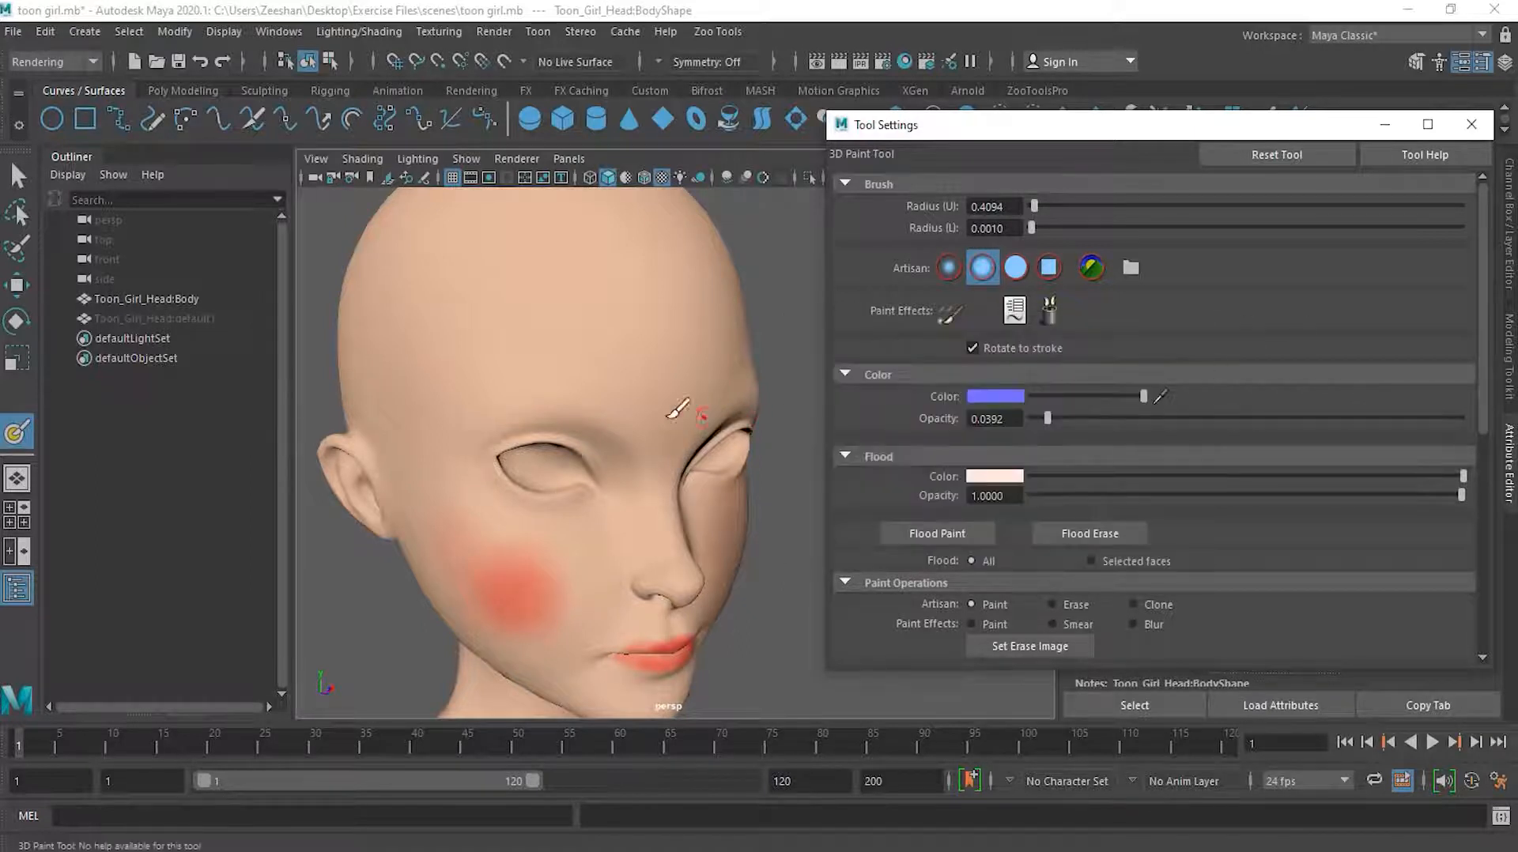
key("b")
mouse_move(528, 436)
left_mouse_down()
mouse_move(547, 430)
mouse_move(486, 430)
mouse_move(621, 460)
mouse_move(515, 439)
mouse_move(650, 413)
left_mouse_up()
mouse_move(651, 517)
left_mouse_down("alt")
mouse_move(601, 475)
mouse_move(538, 514)
mouse_move(576, 577)
left_mouse_up("alt")
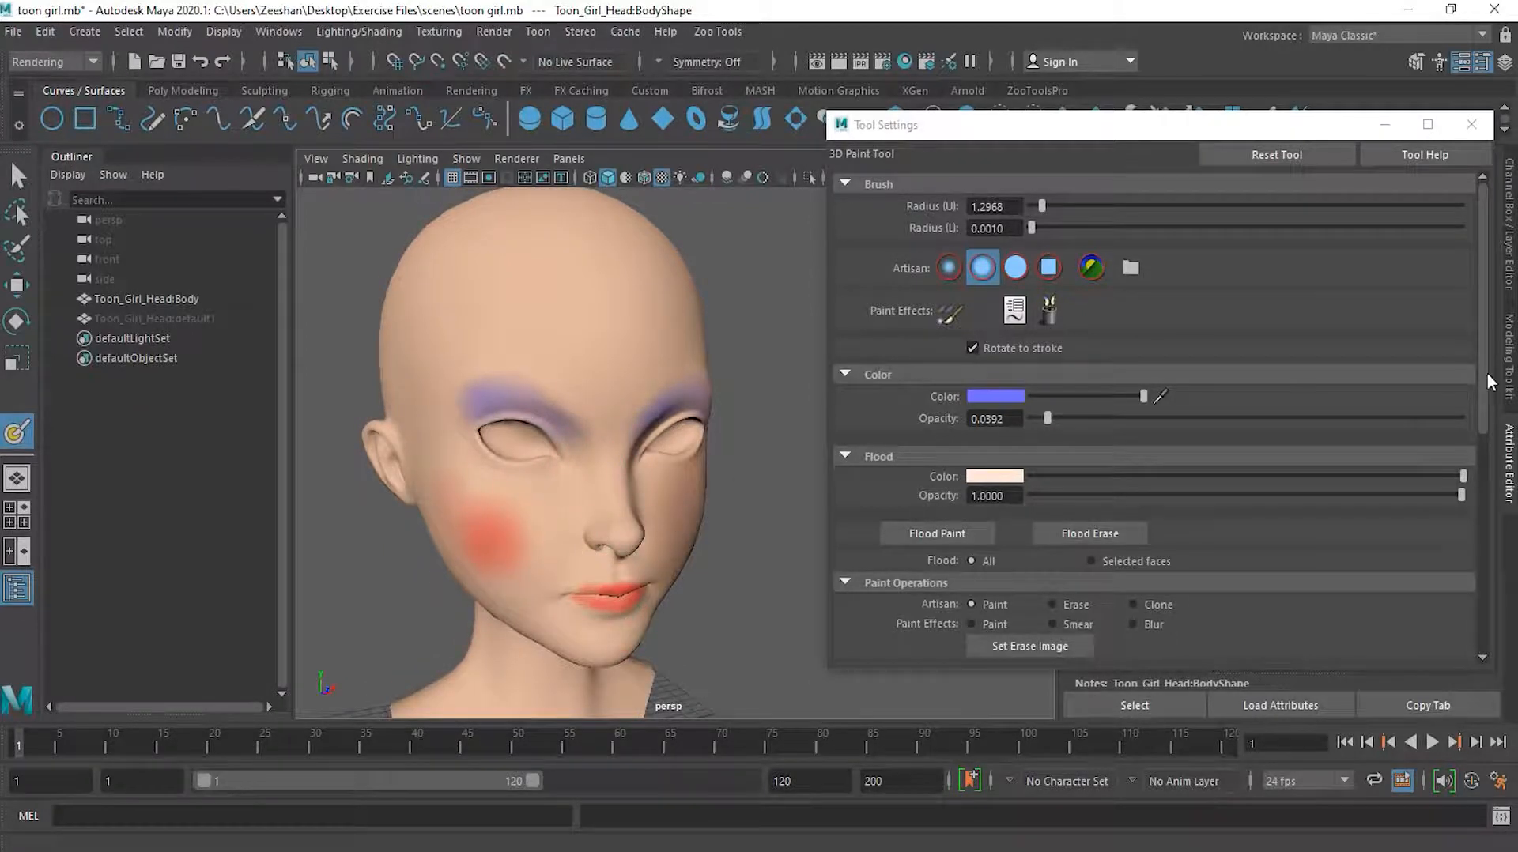
Save the painted color texture of the head and minimize the tool settings
left_click_drag(1486, 373, 1492, 589)
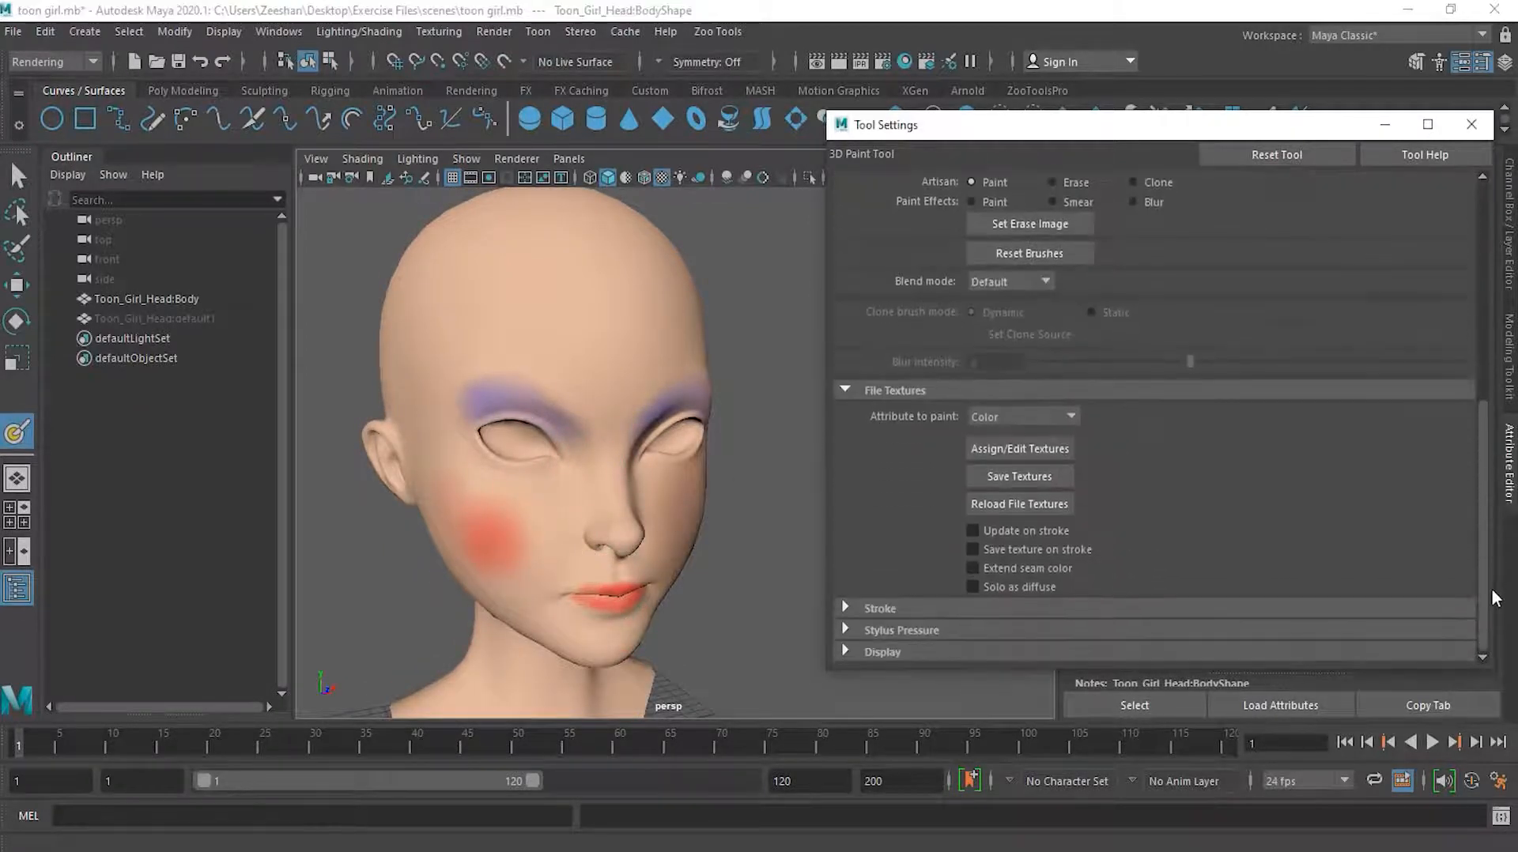
left_click(1058, 483)
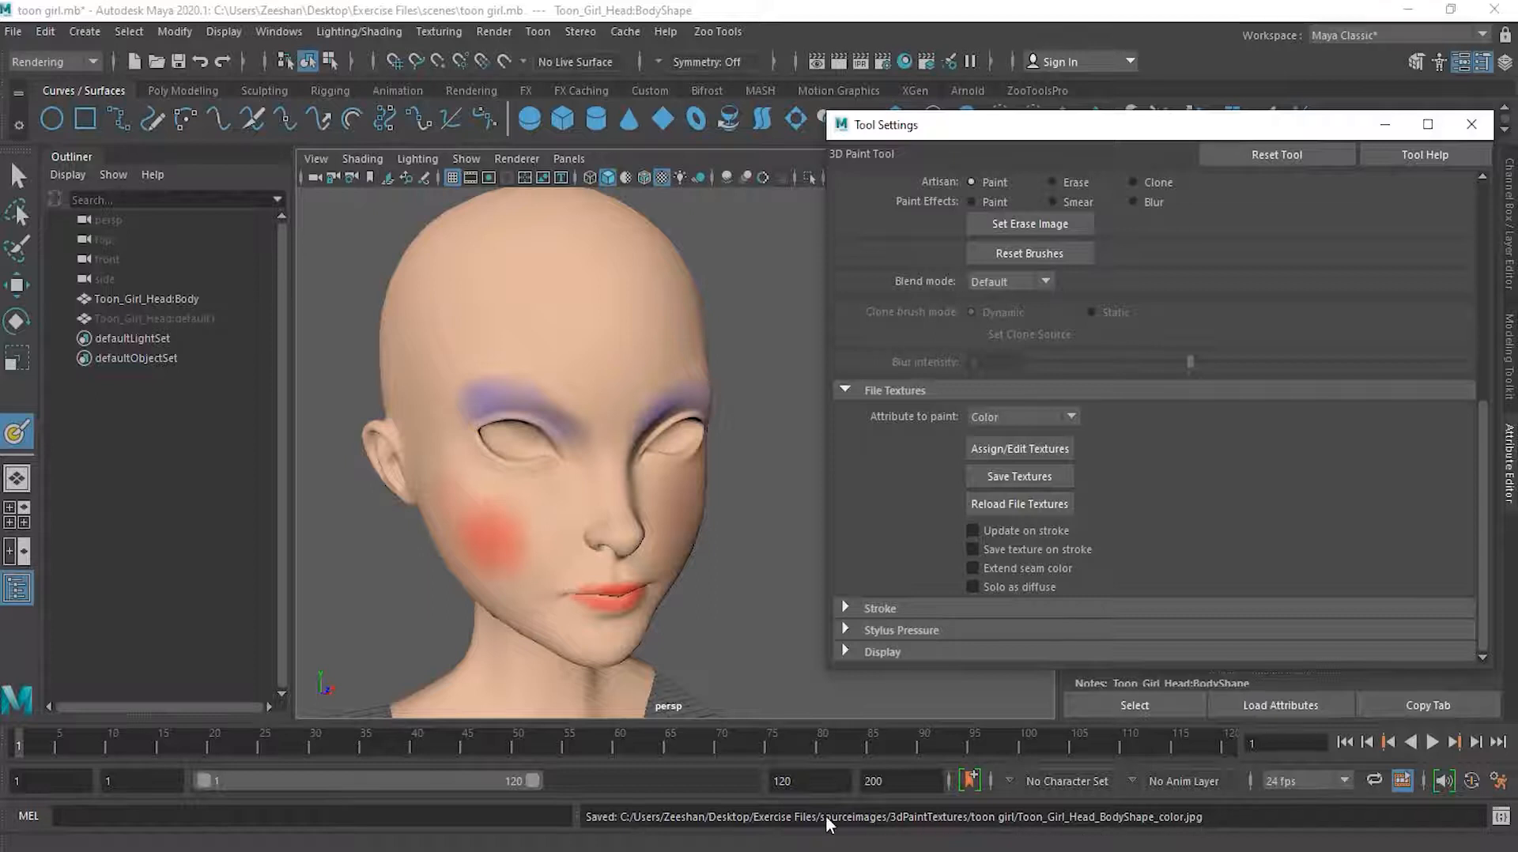
left_click(1381, 127)
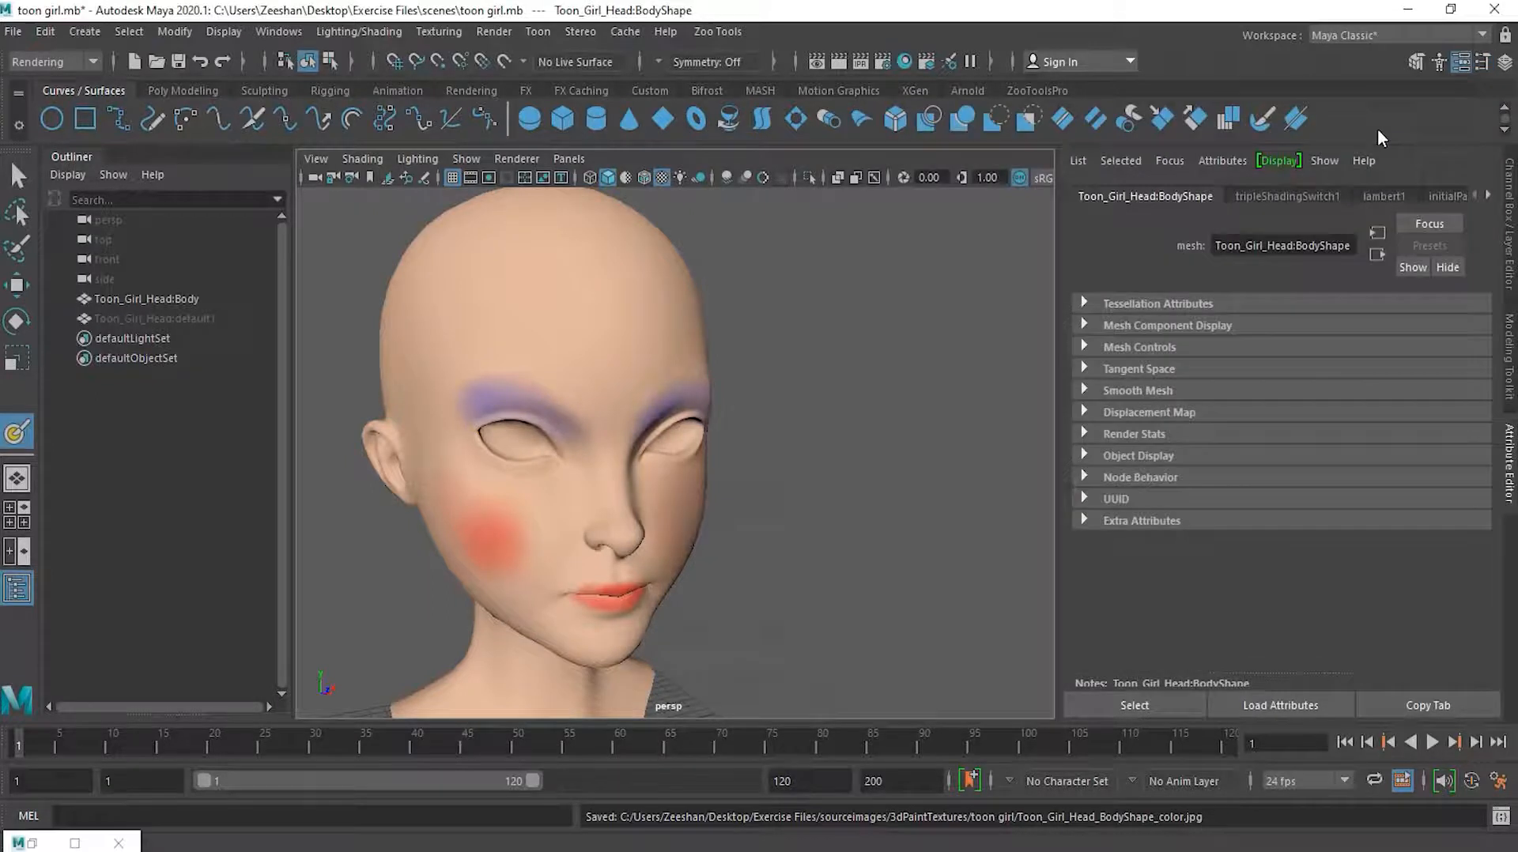
Follow lambert1's Color connection to the file1 node and check the image path of the head's texture
left_click(1385, 196)
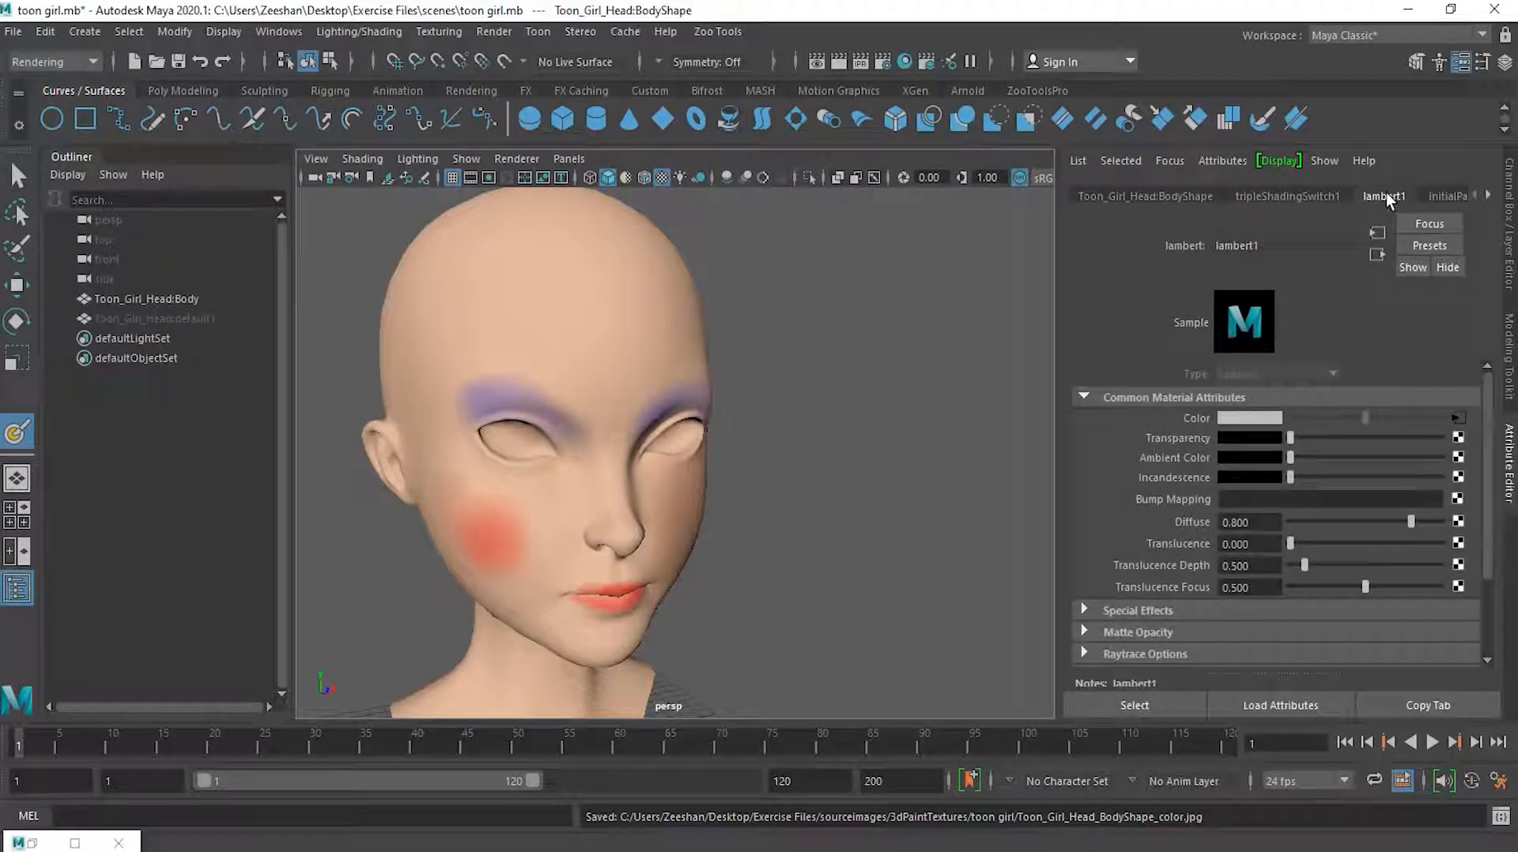
left_click(1460, 419)
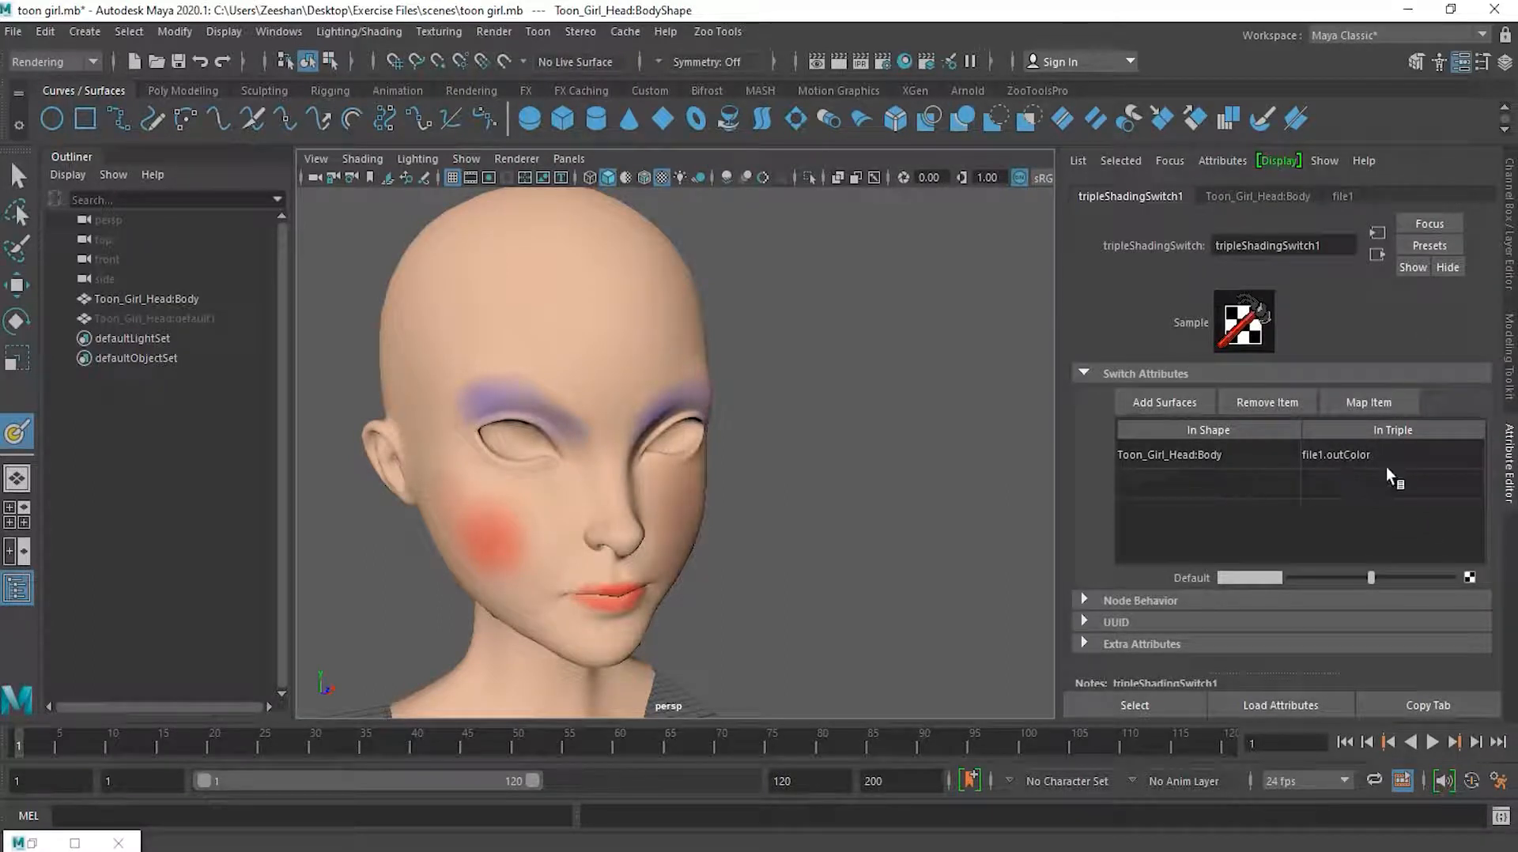
left_click(1336, 196)
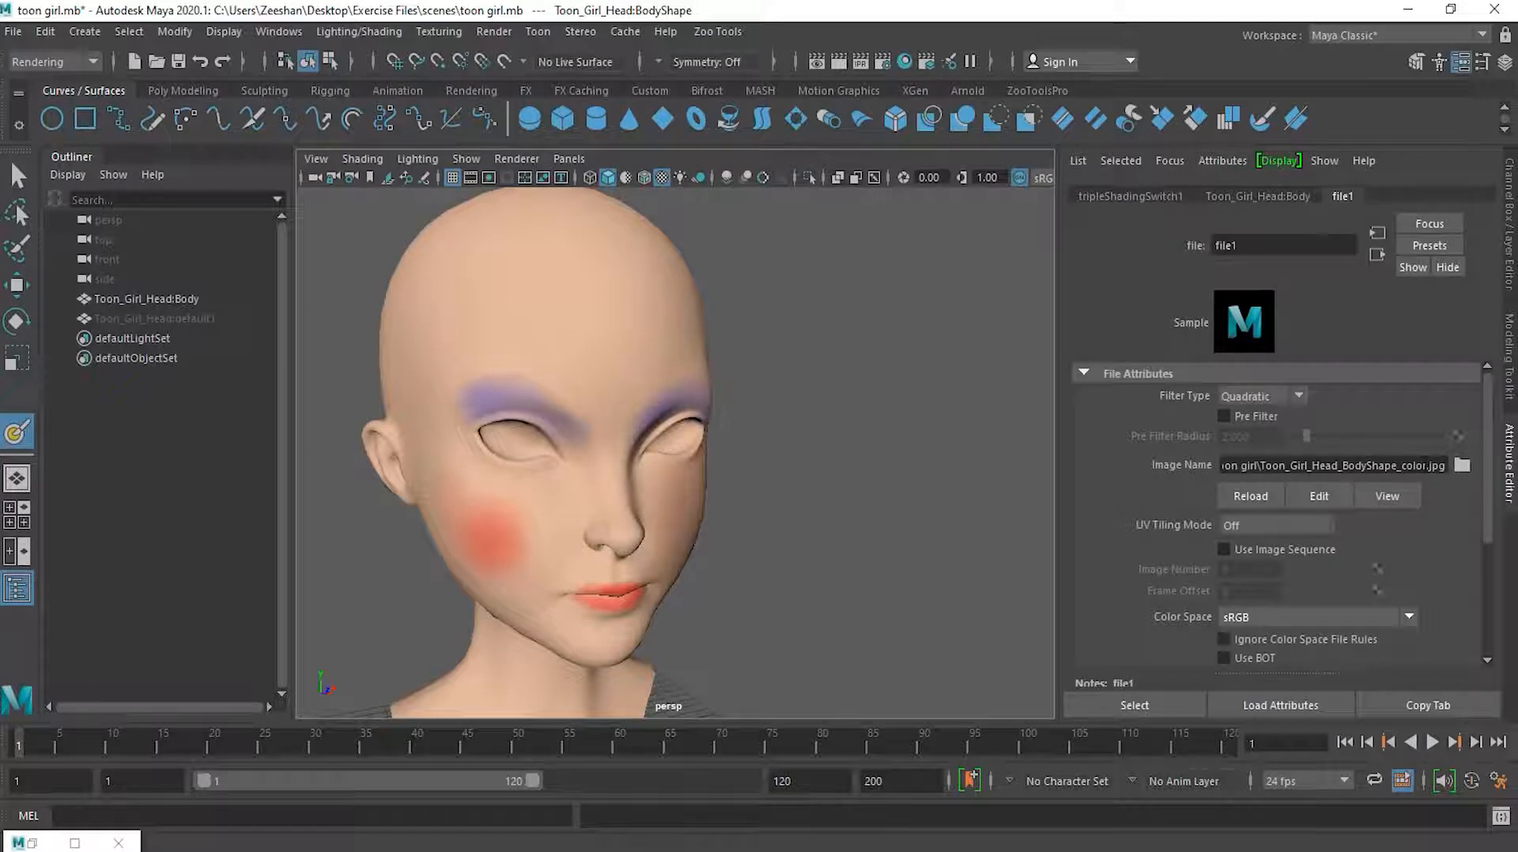
left_click_drag(1415, 466, 1197, 469)
left_click(1287, 465)
key("ctrl+a")
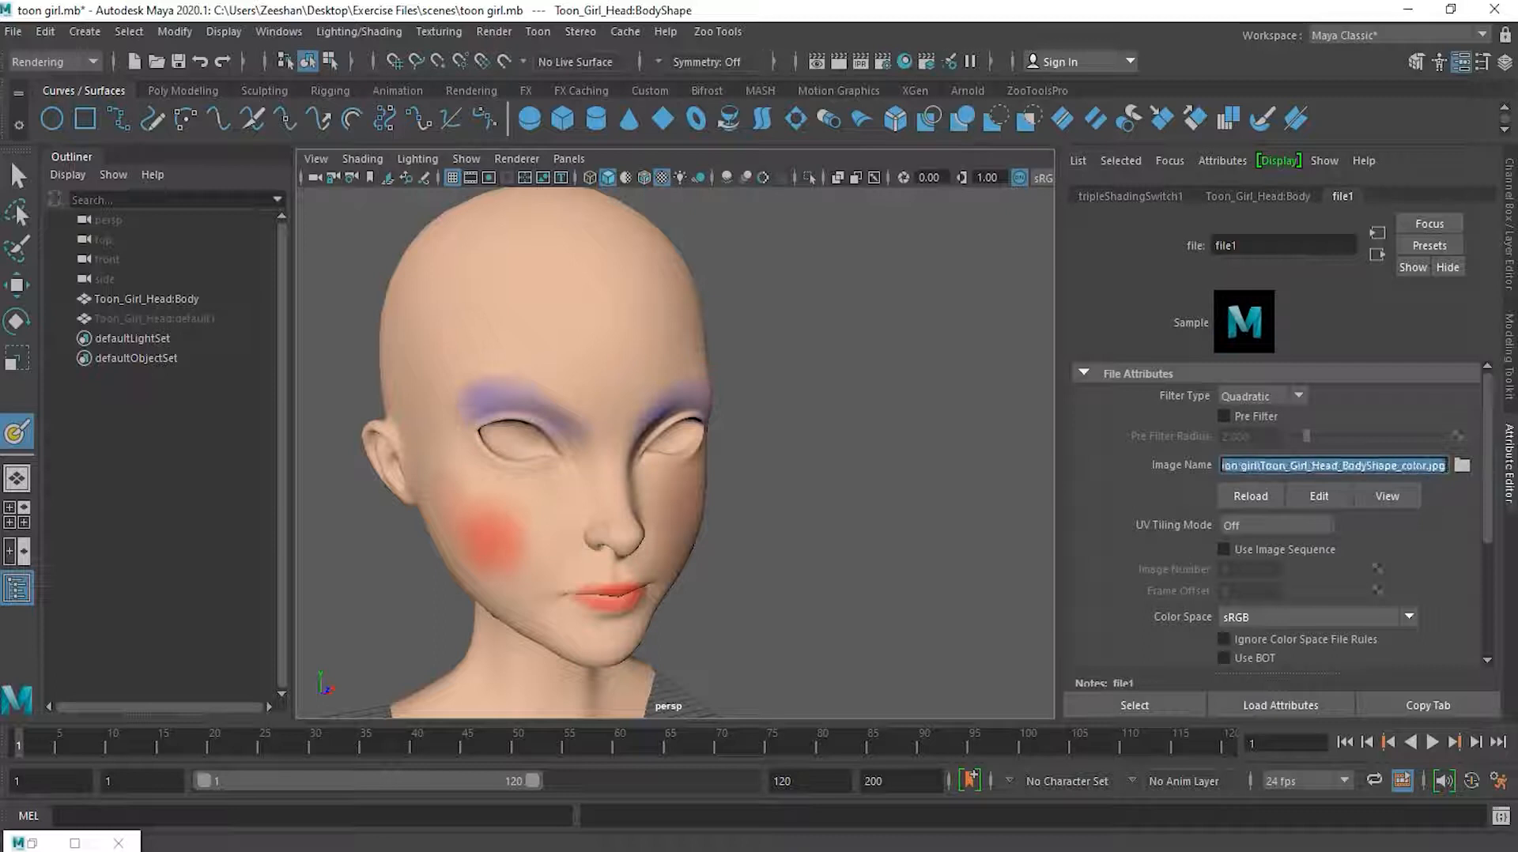
View the saved head texture image beside the model to compare the painted areas, and close the viewer
left_click(1398, 495)
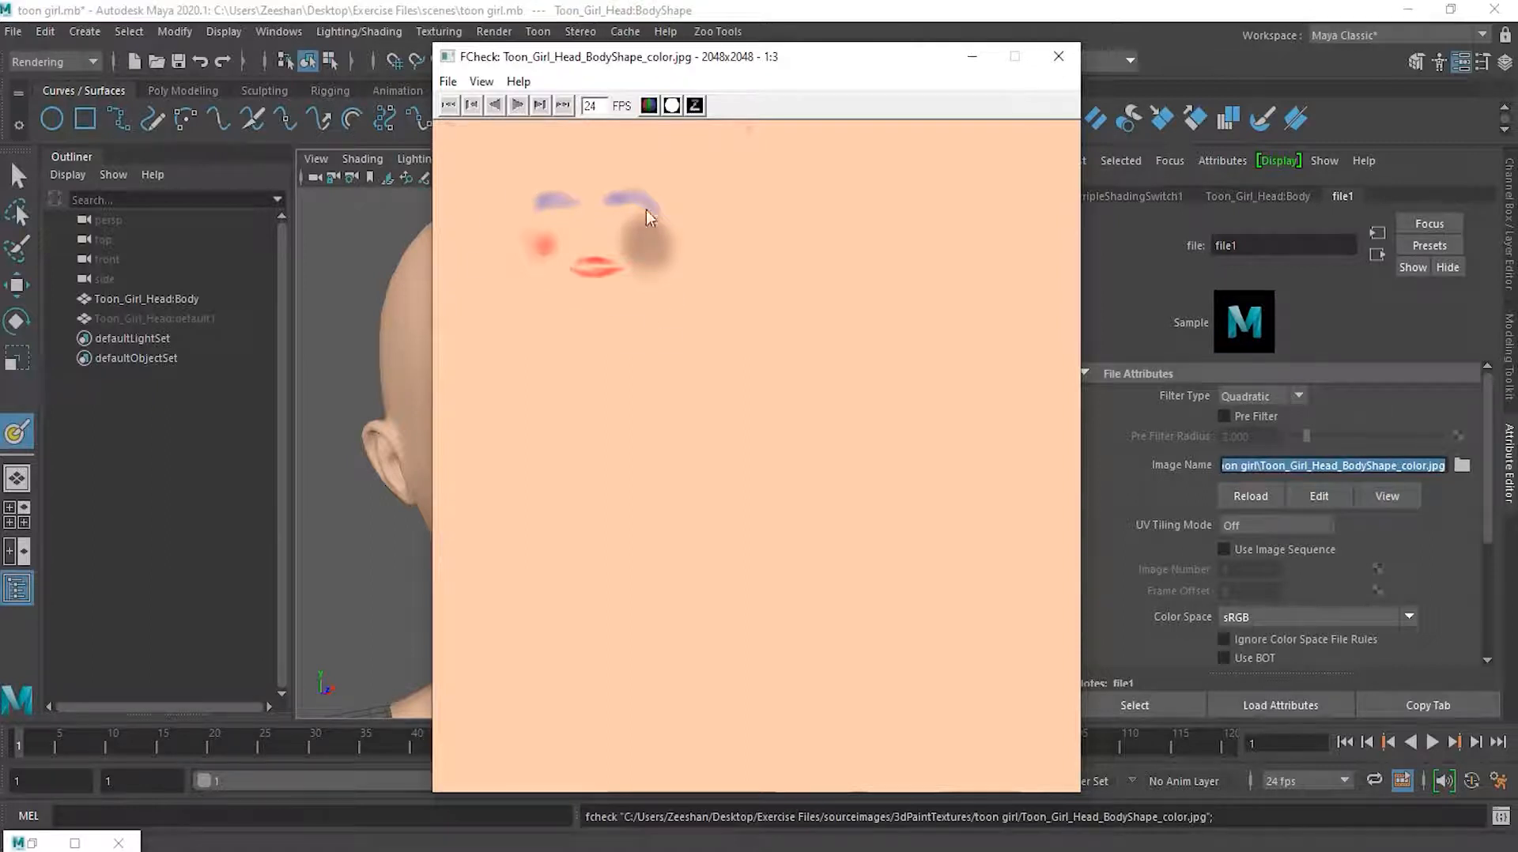
mouse_move(630, 198)
left_mouse_down()
mouse_move(503, 215)
mouse_move(551, 261)
left_mouse_up()
left_click_drag(625, 55, 945, 79)
left_click_drag(883, 271, 843, 228)
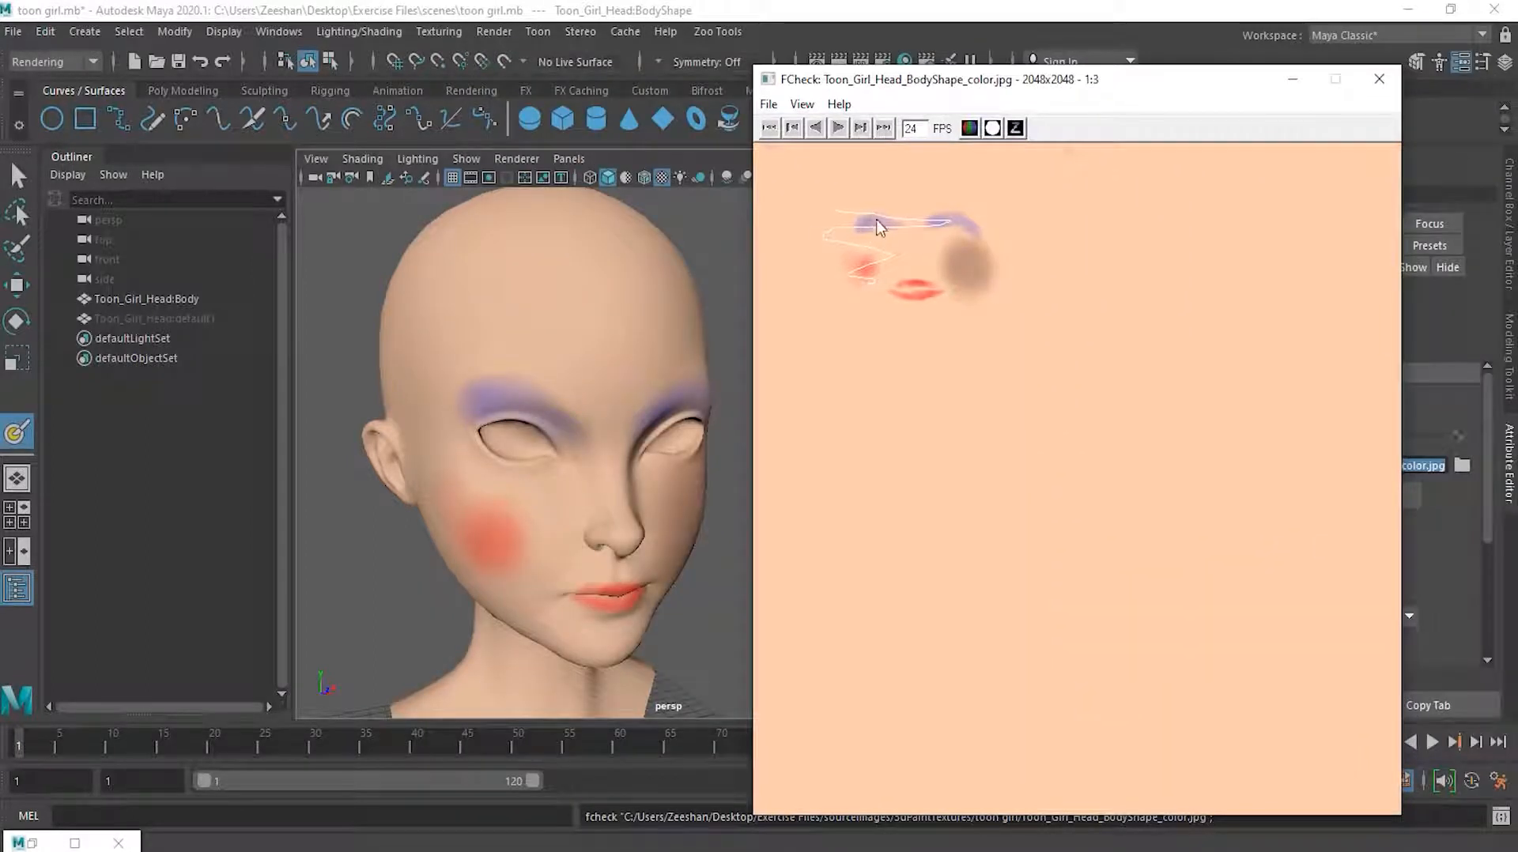
left_click(1379, 78)
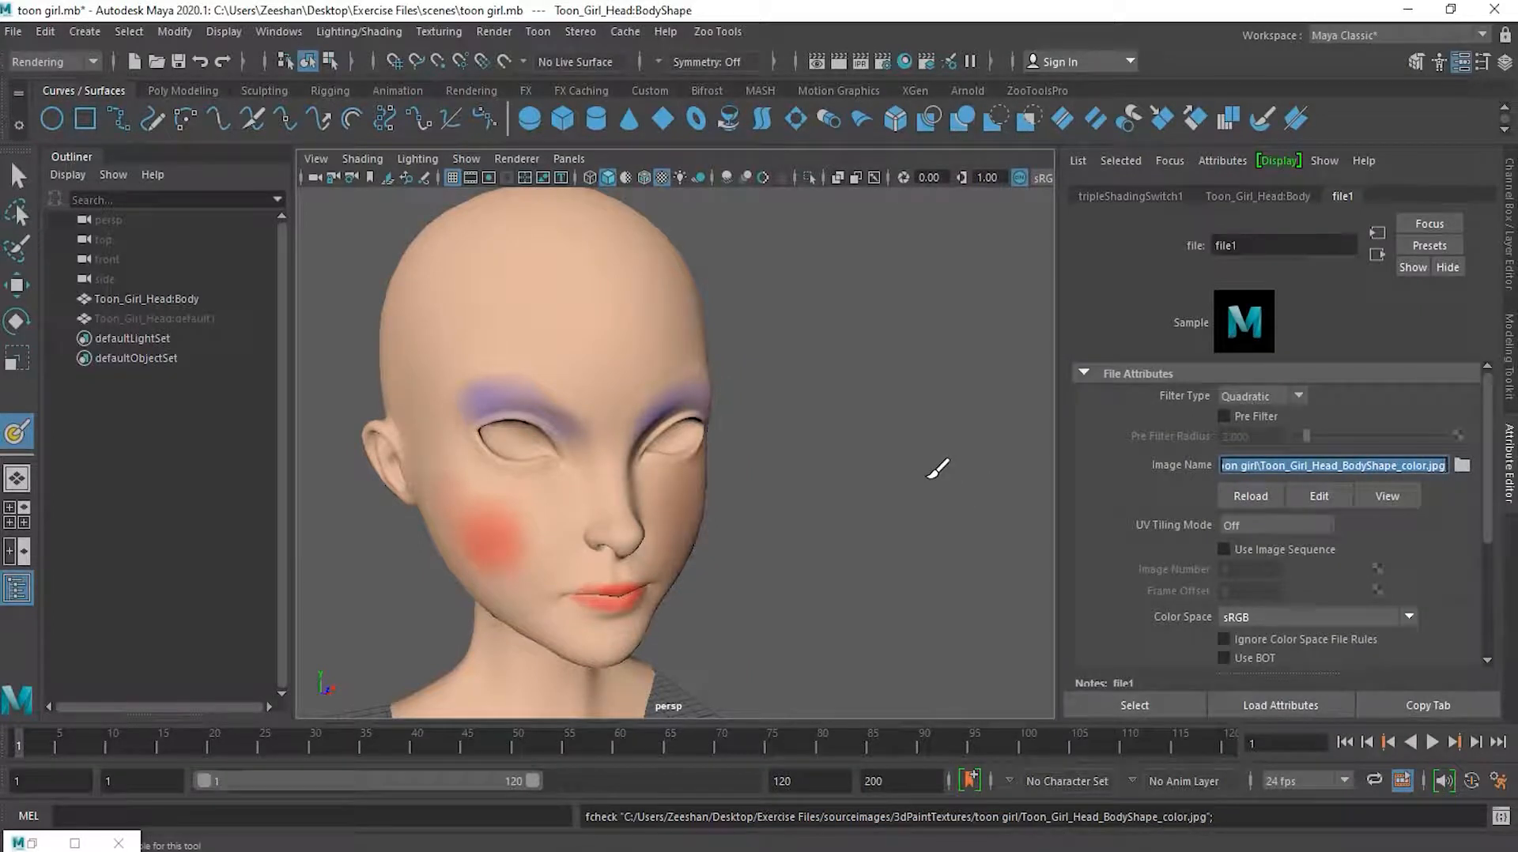
Examine the painted makeup on the head up close and from different angles
left_click_drag(939, 467, 800, 529, "alt")
right_click_drag(490, 434, 542, 441, "alt")
left_click_drag(542, 441, 514, 466, "alt")
right_click_drag(452, 465, 486, 466, "alt")
middle_click_drag(514, 467, 642, 474, "alt")
left_click_drag(638, 515, 627, 505, "alt")
mouse_move(549, 504)
right_mouse_down("alt")
mouse_move(637, 502)
mouse_move(610, 508)
right_mouse_up("alt")
left_click_drag(609, 509, 627, 515, "alt")
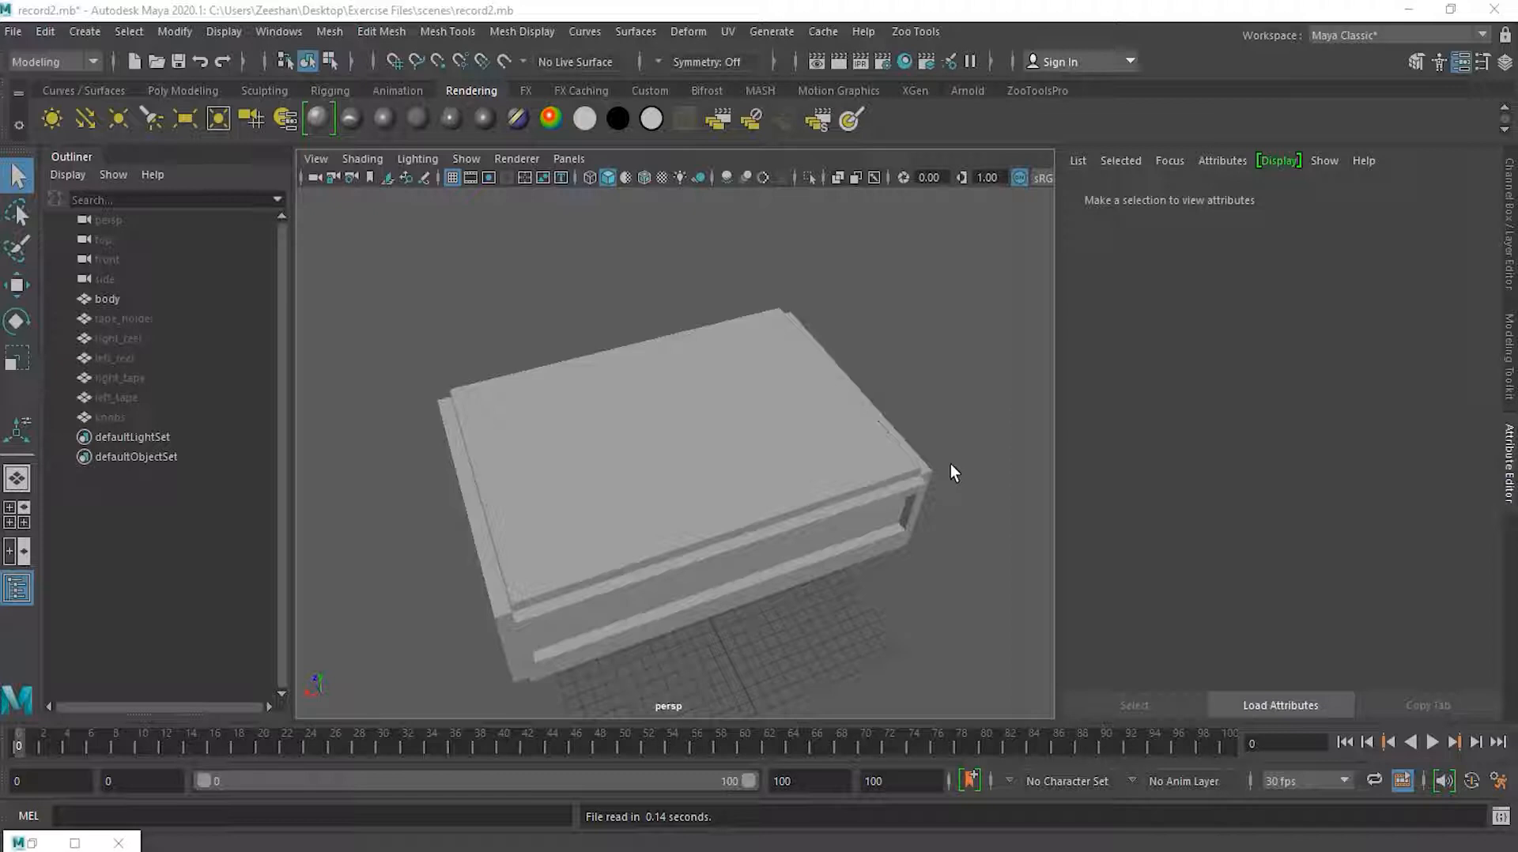
Select the body mesh in the record2.mb scene and examine its shape
mouse_move(691, 545)
left_mouse_down("alt")
mouse_move(702, 522)
mouse_move(613, 505)
mouse_move(668, 513)
left_mouse_up("alt")
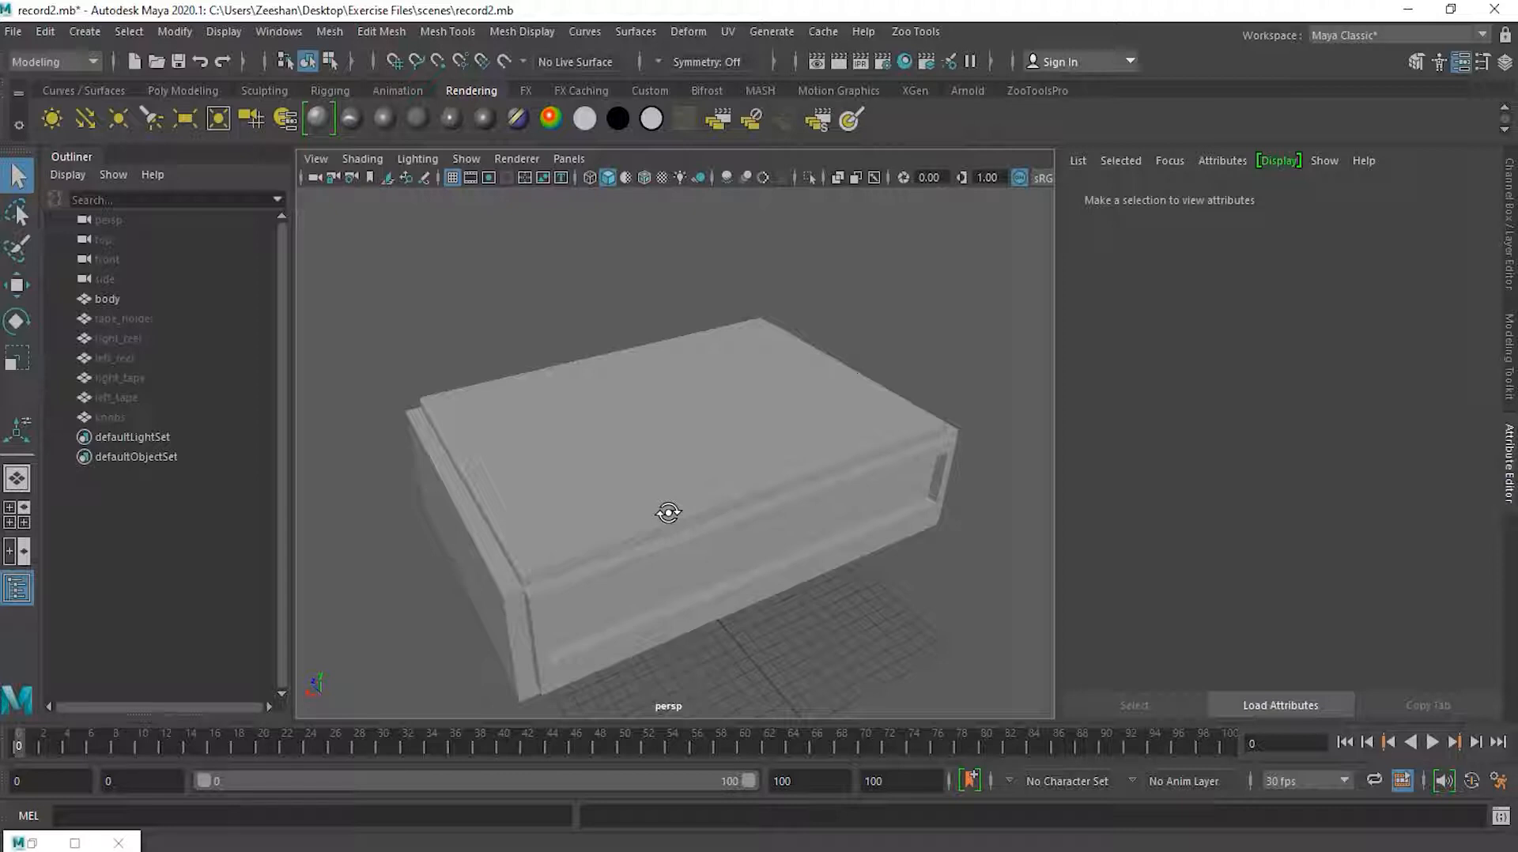
left_click(668, 514)
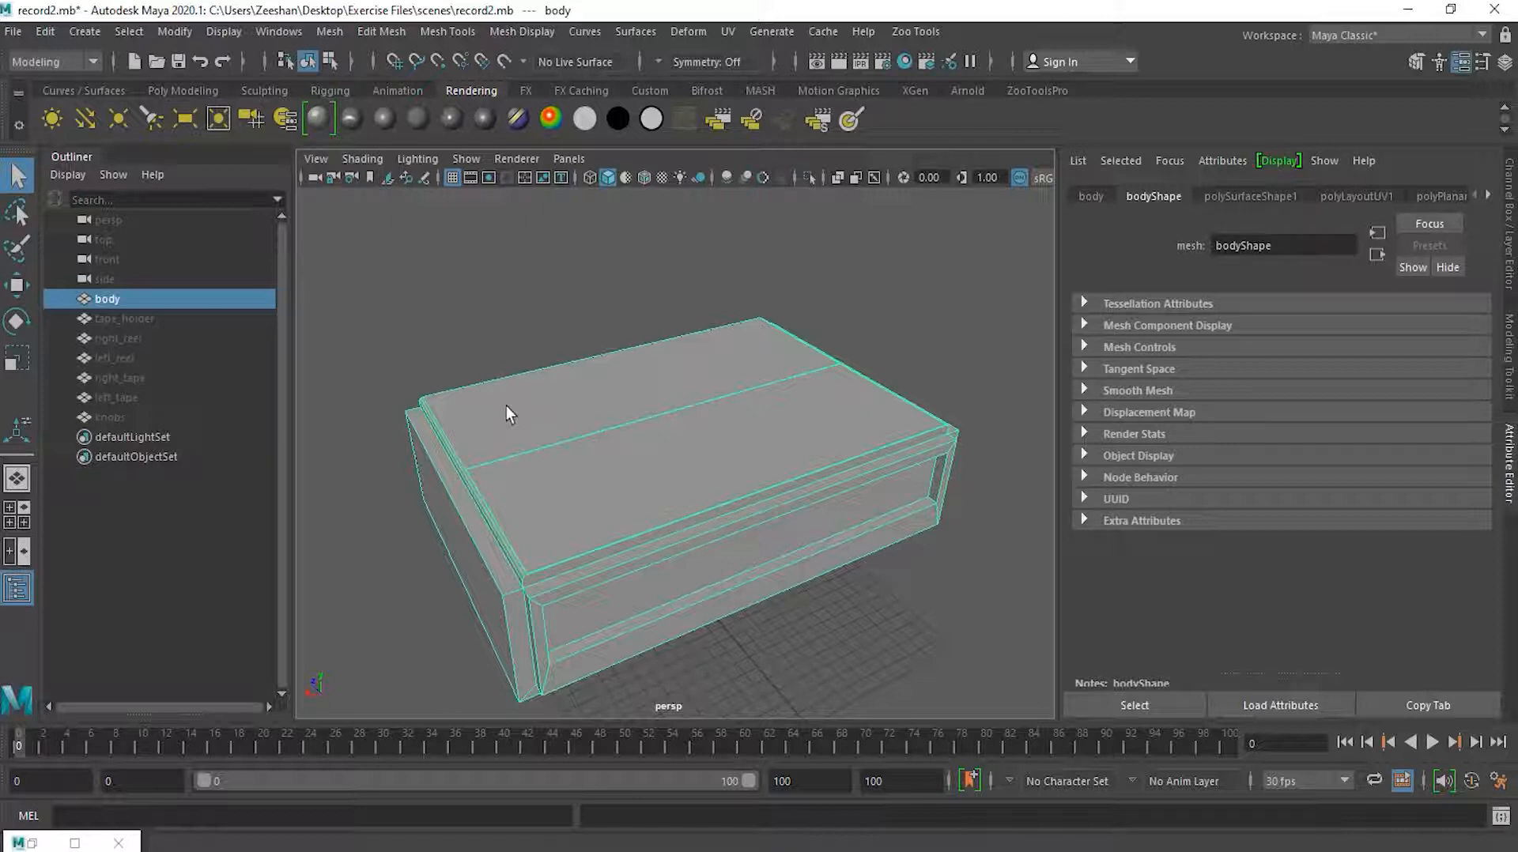
left_click_drag(638, 595, 610, 535, "alt")
left_click_drag(878, 502, 877, 536, "alt")
right_click_drag(877, 536, 668, 522, "alt")
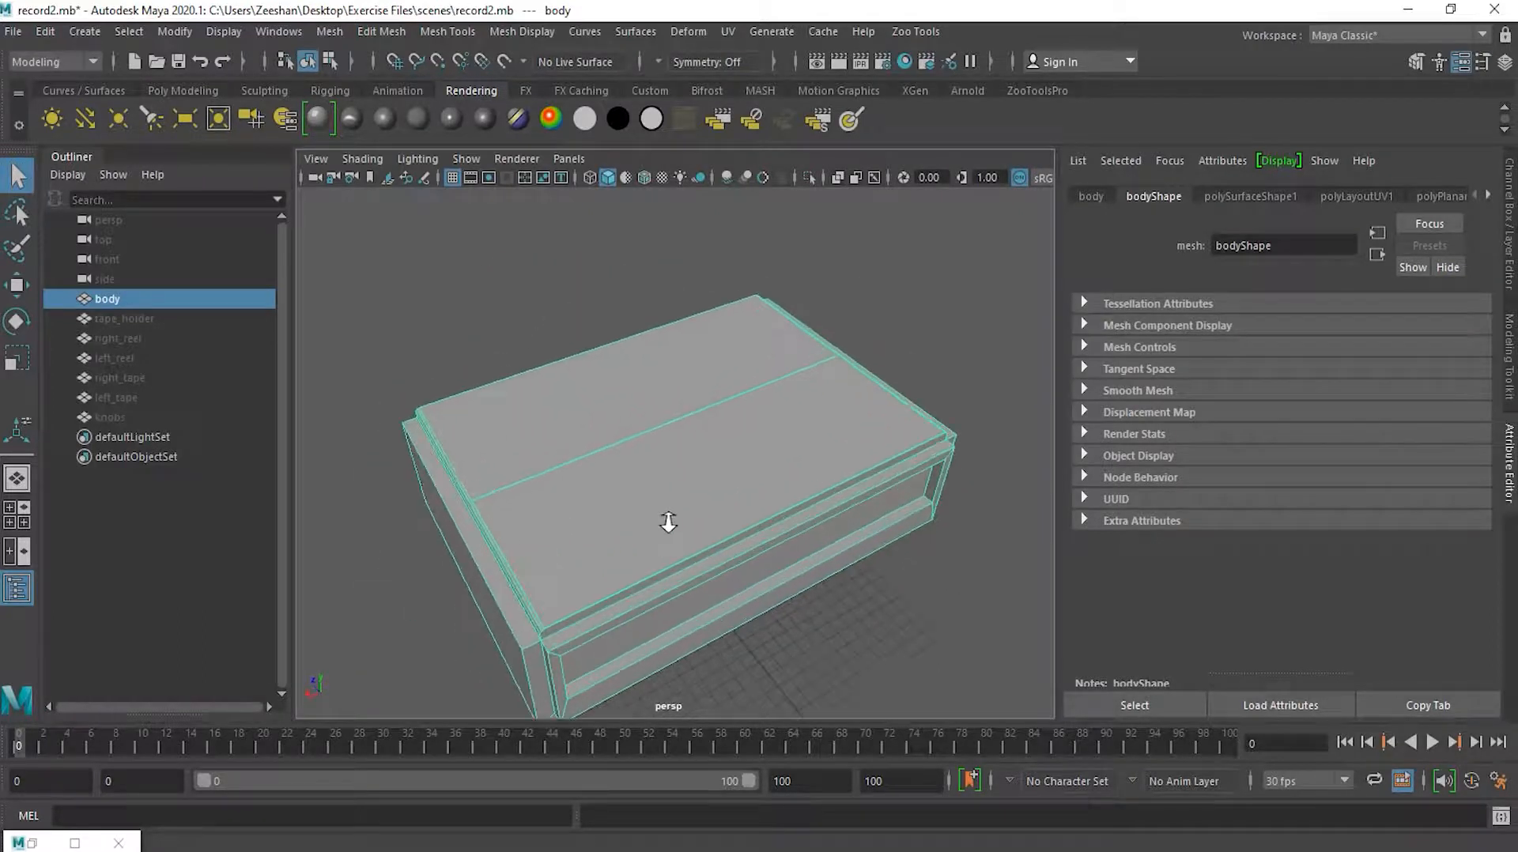
middle_click_drag(674, 593, 696, 549, "alt")
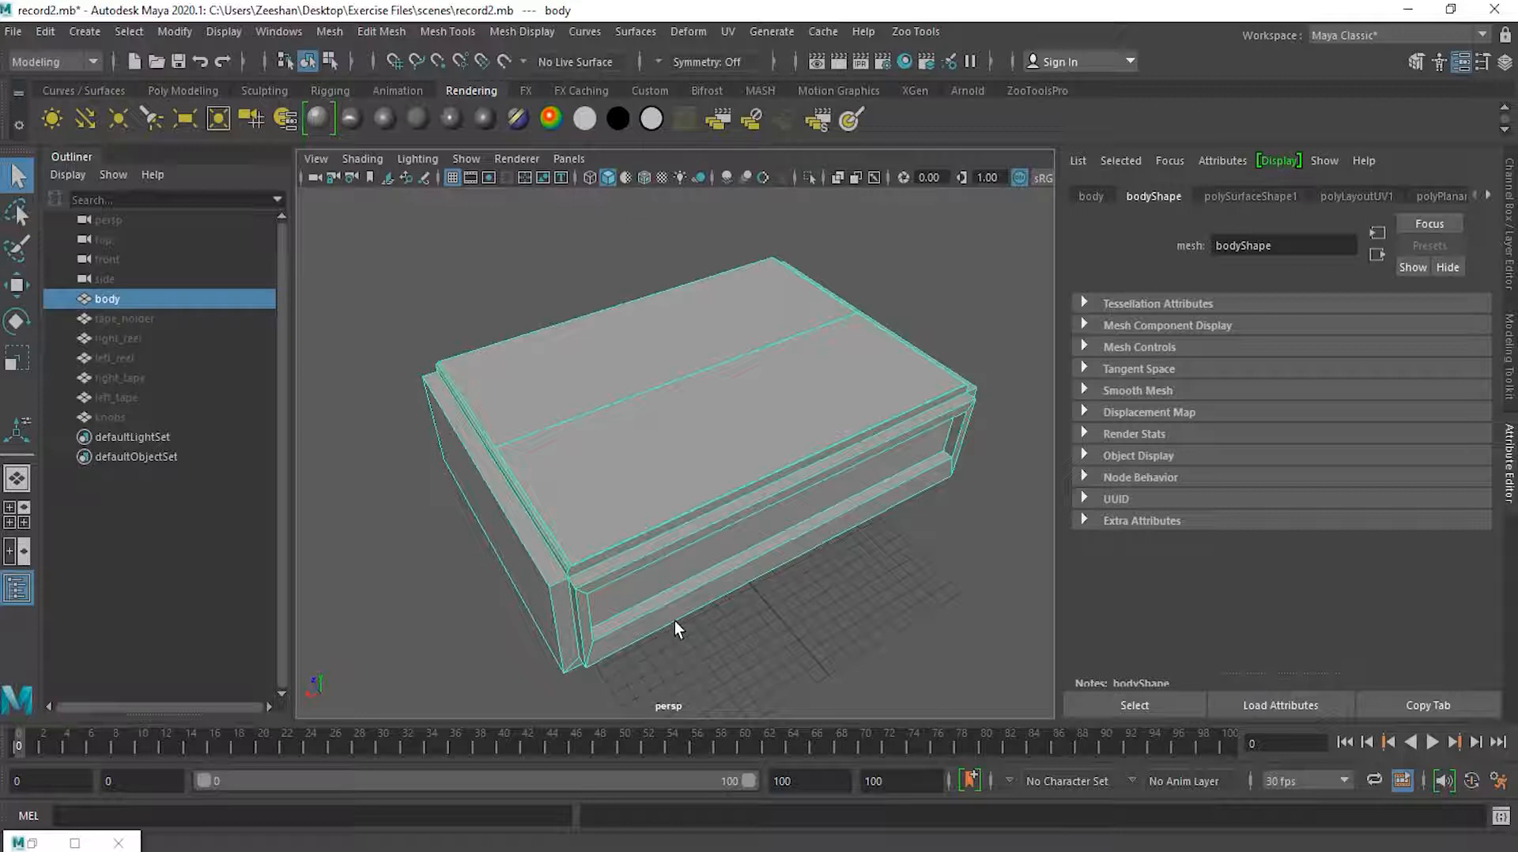
left_click_drag(699, 610, 704, 603, "alt")
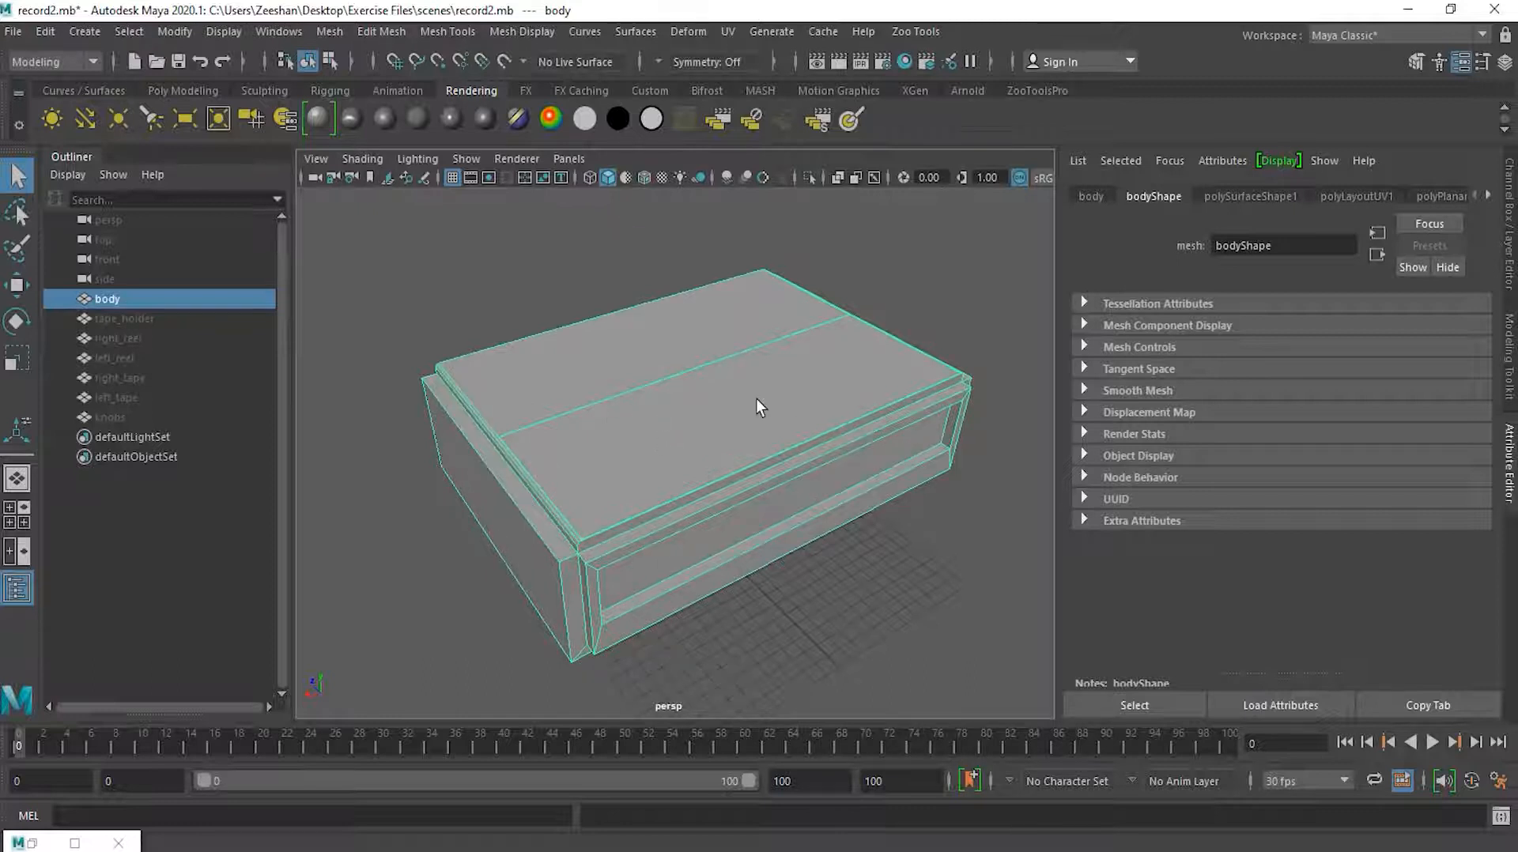
Open the file texture connected to blinn1's Color on the body, view its AlbedoTransparency image, and close the viewer
left_click(15, 285)
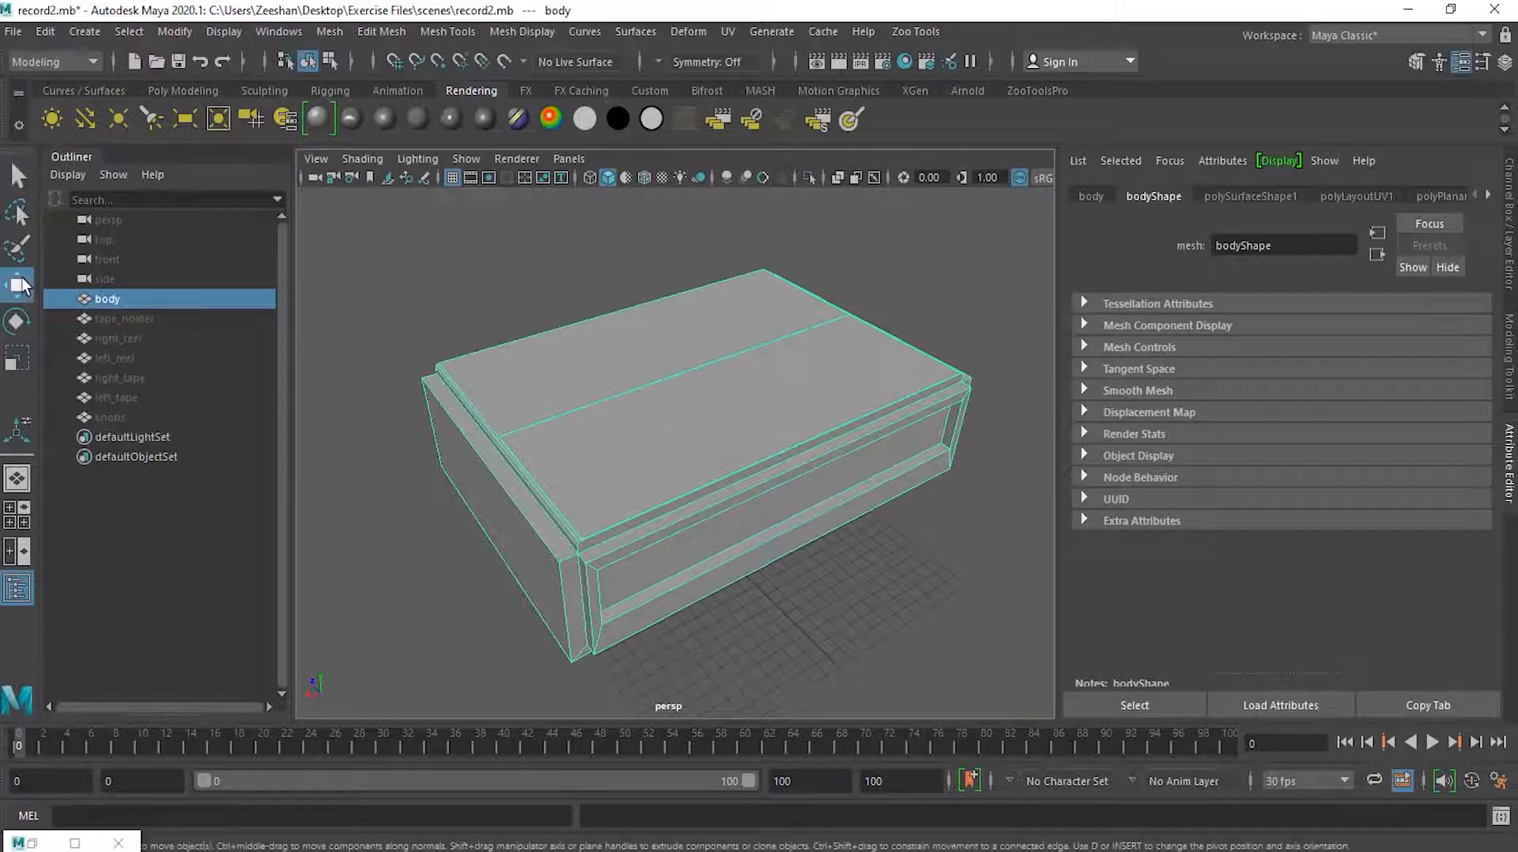
left_click(1489, 196)
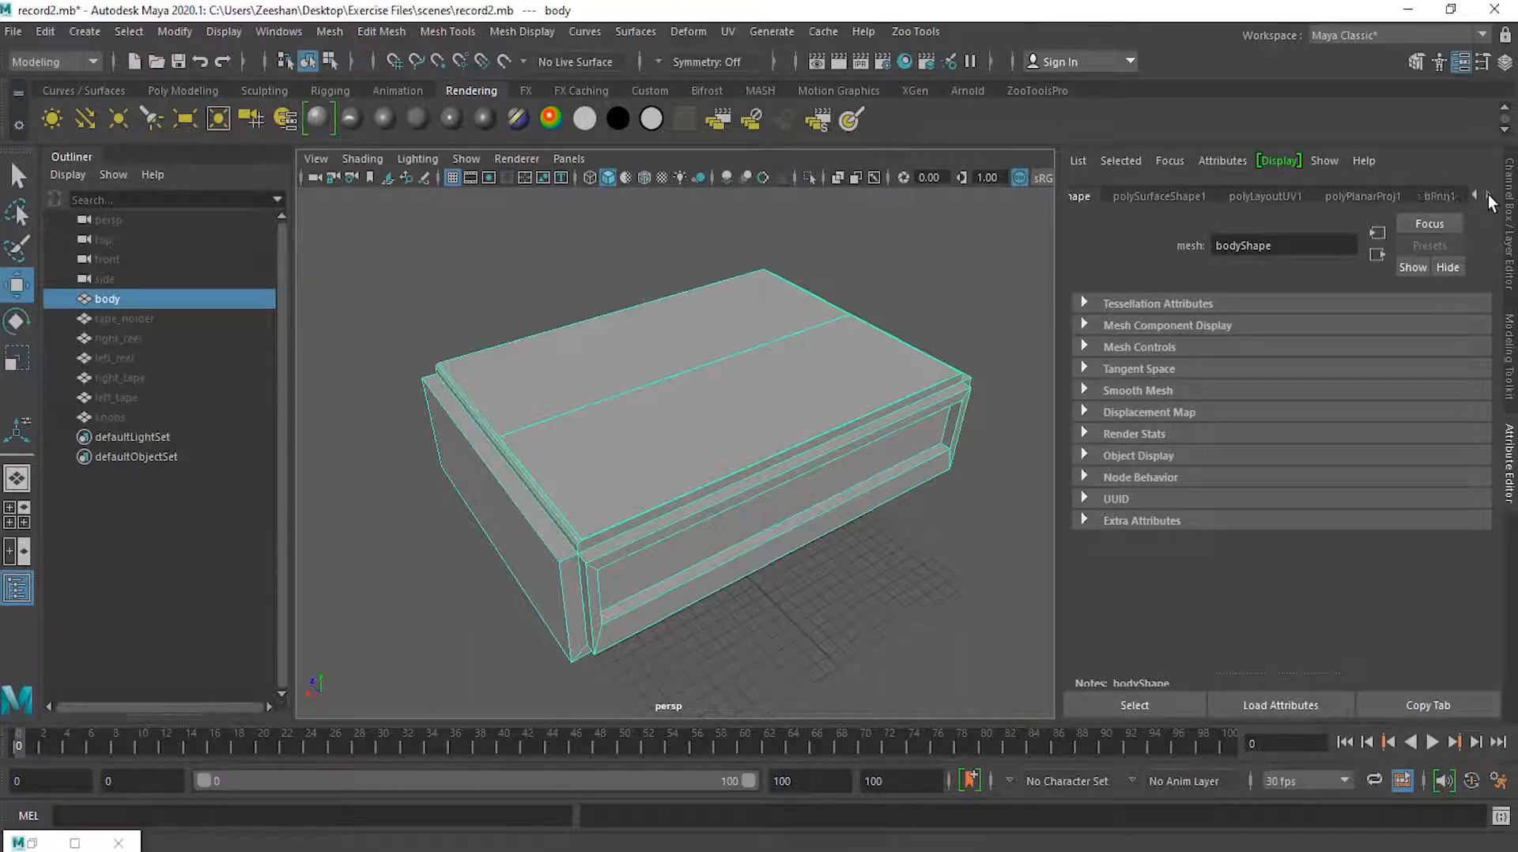
left_click(1449, 196)
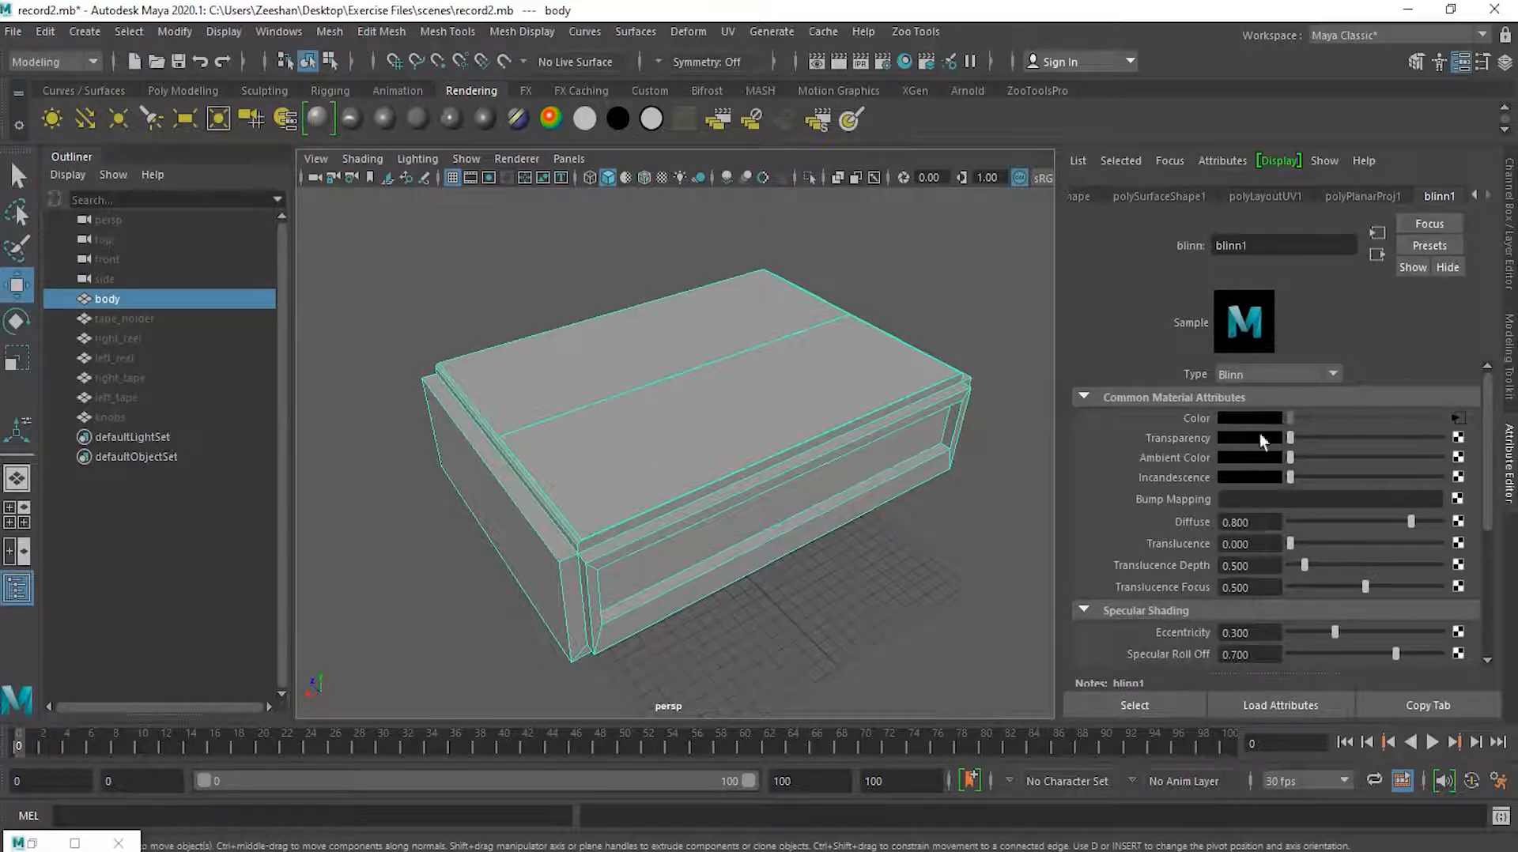
left_click(1459, 417)
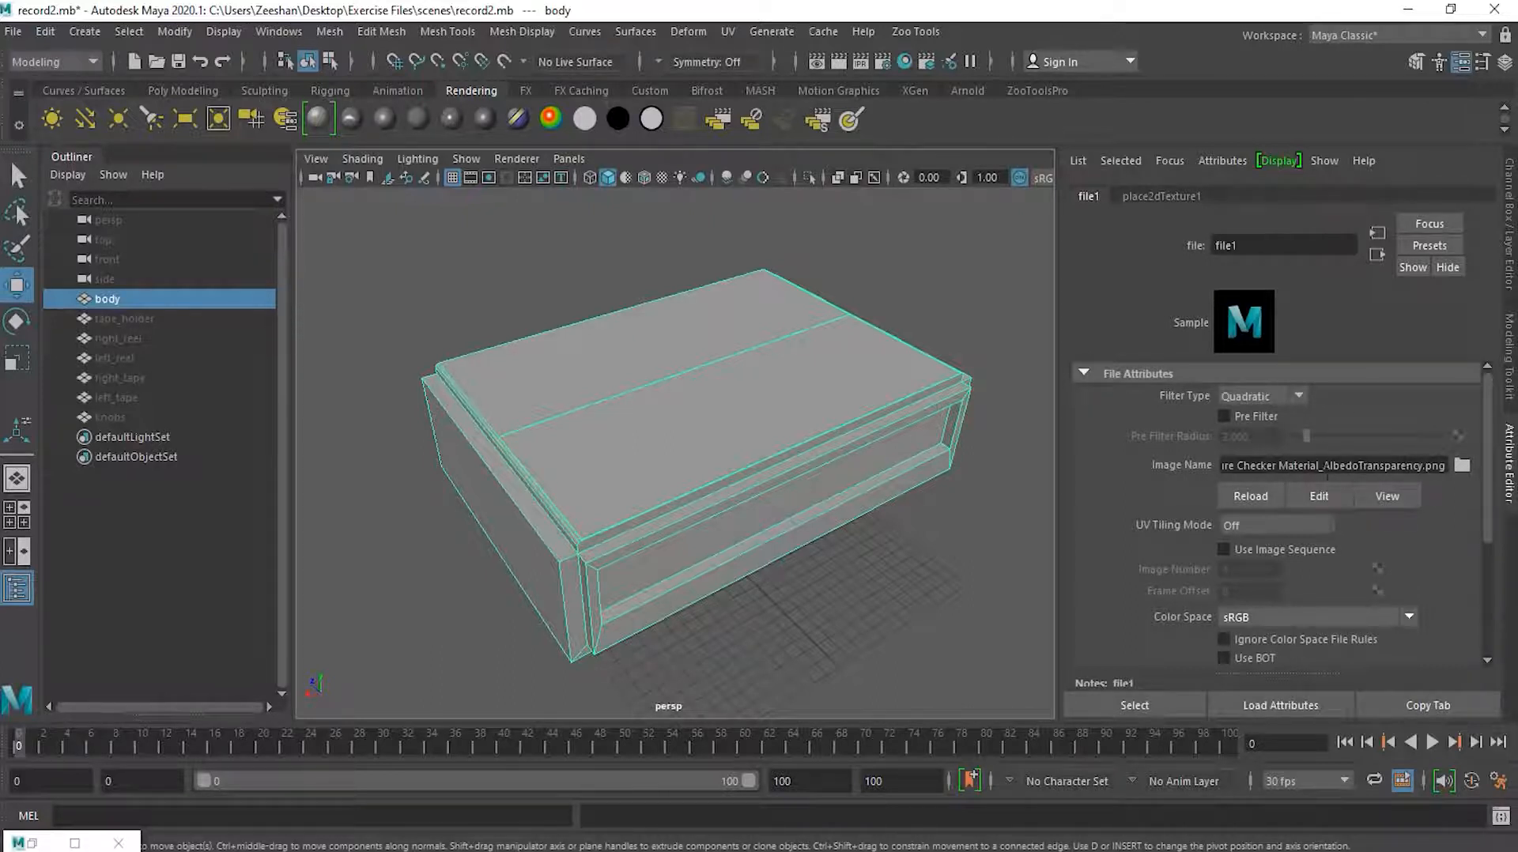
left_click(1393, 498)
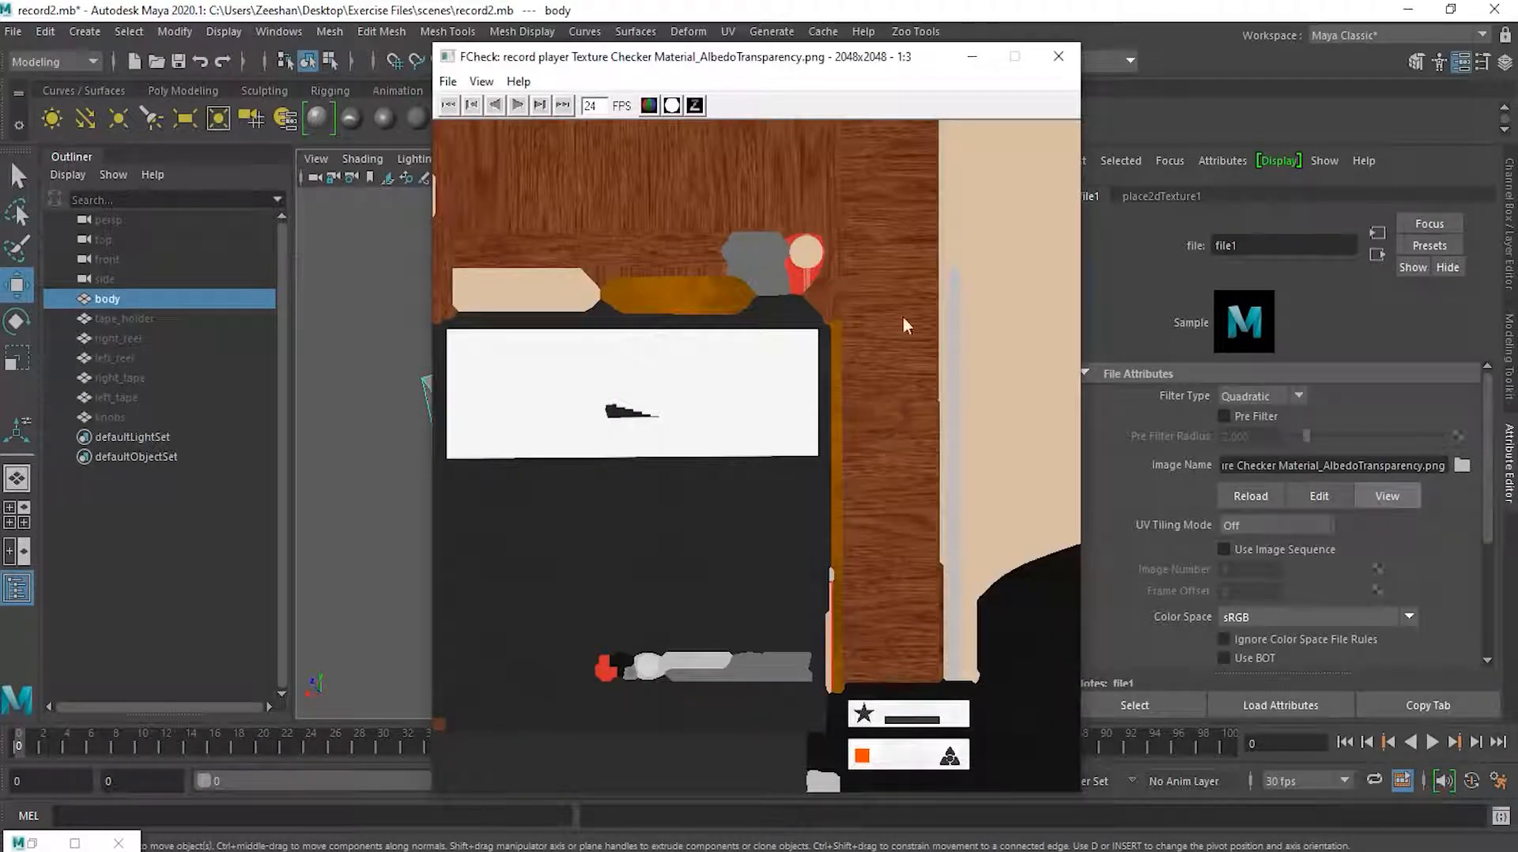
left_click(1060, 57)
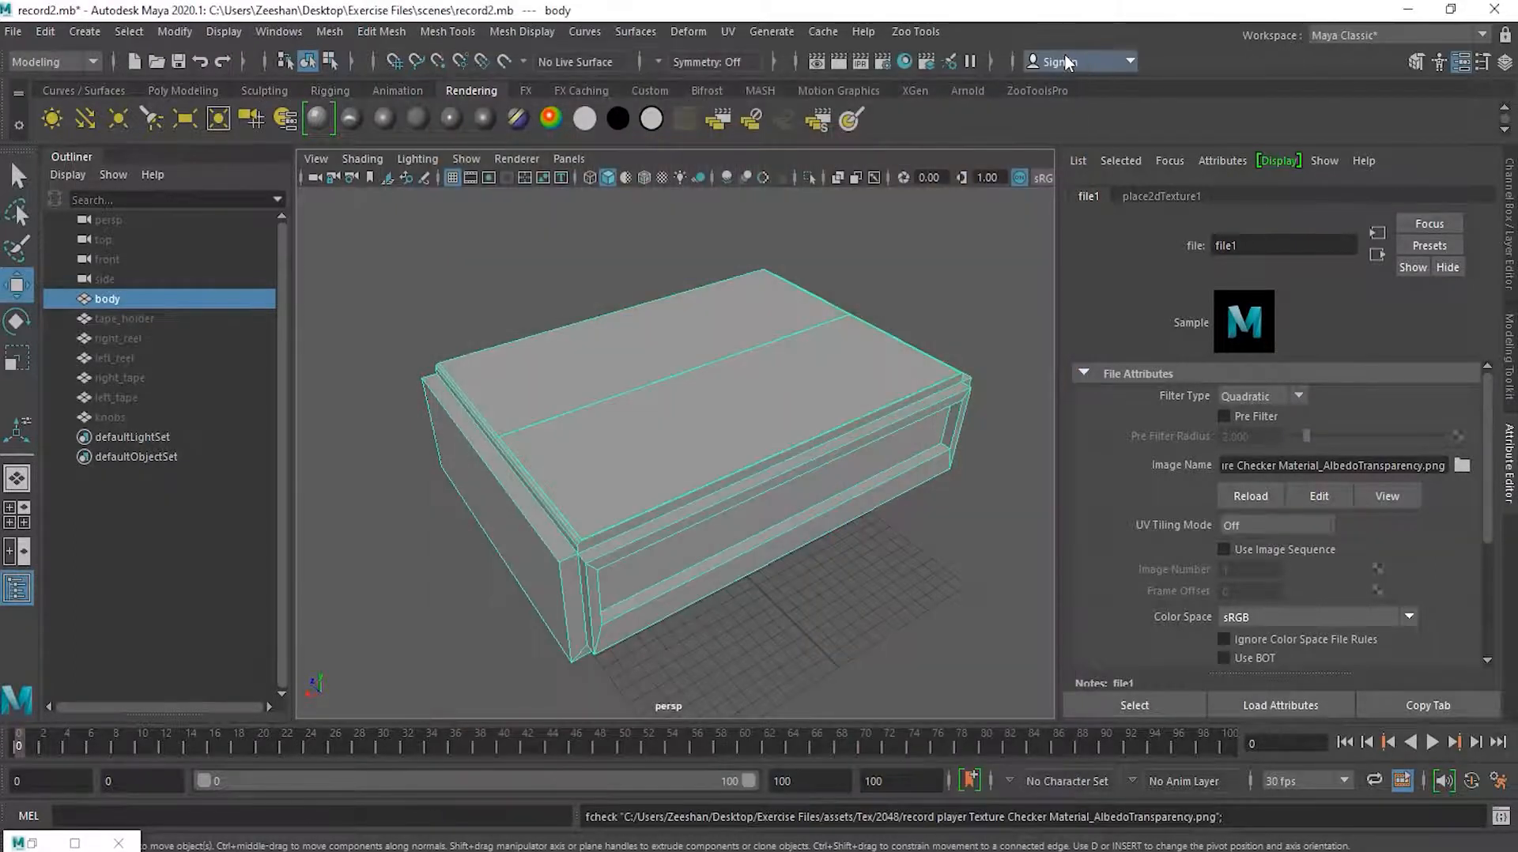
Turn on textured display in the viewport to show the texture on the record player body
left_click(662, 176)
left_click_drag(737, 280, 724, 297, "alt")
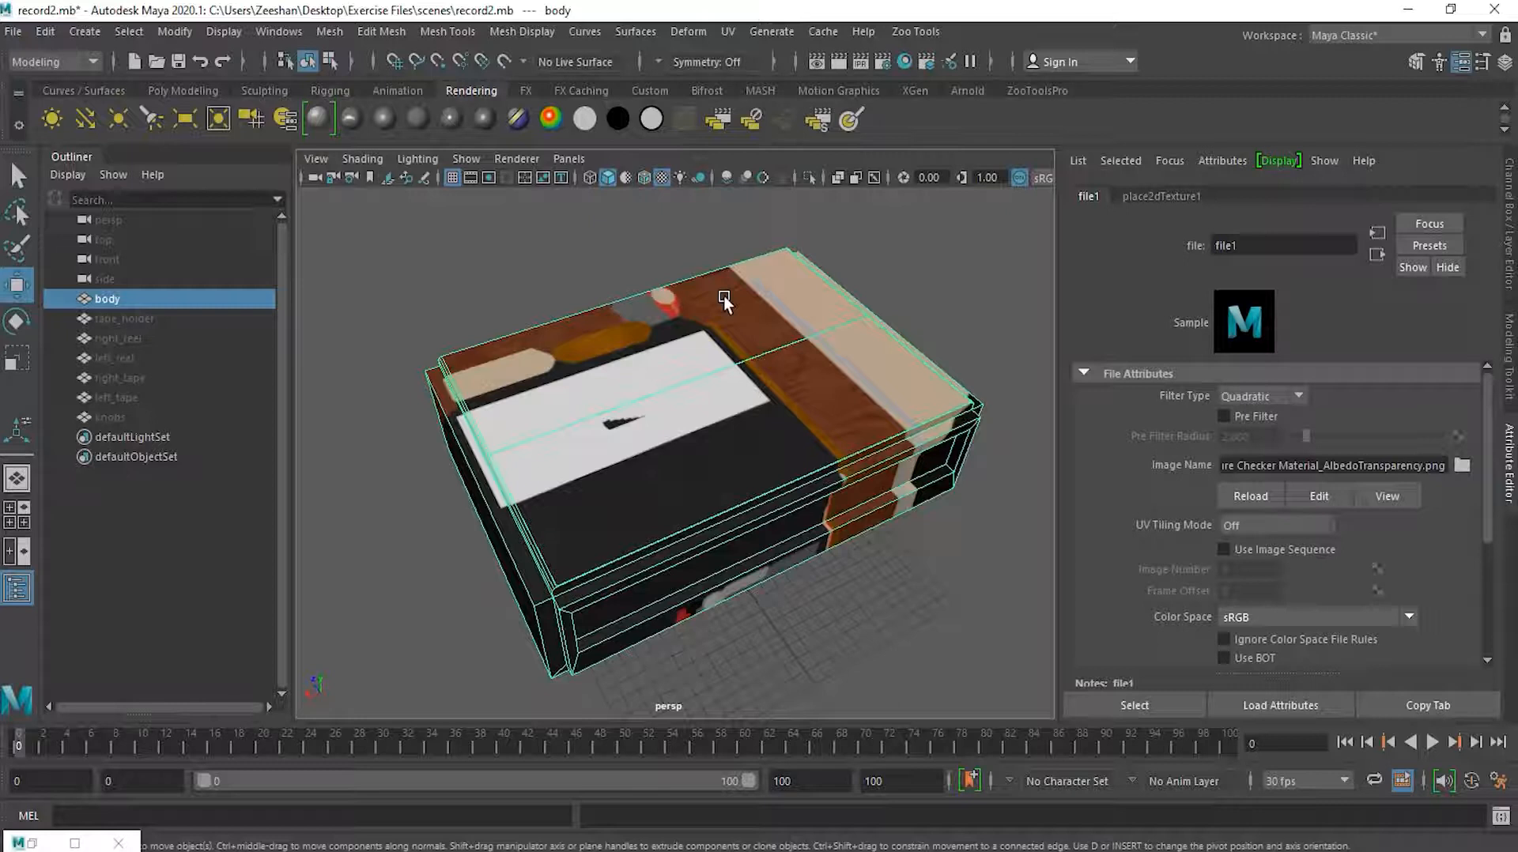
middle_click_drag(913, 443, 748, 427, "alt")
Open the UV Editor for the body and examine how its UV shells lie over the record player texture
left_click(727, 32)
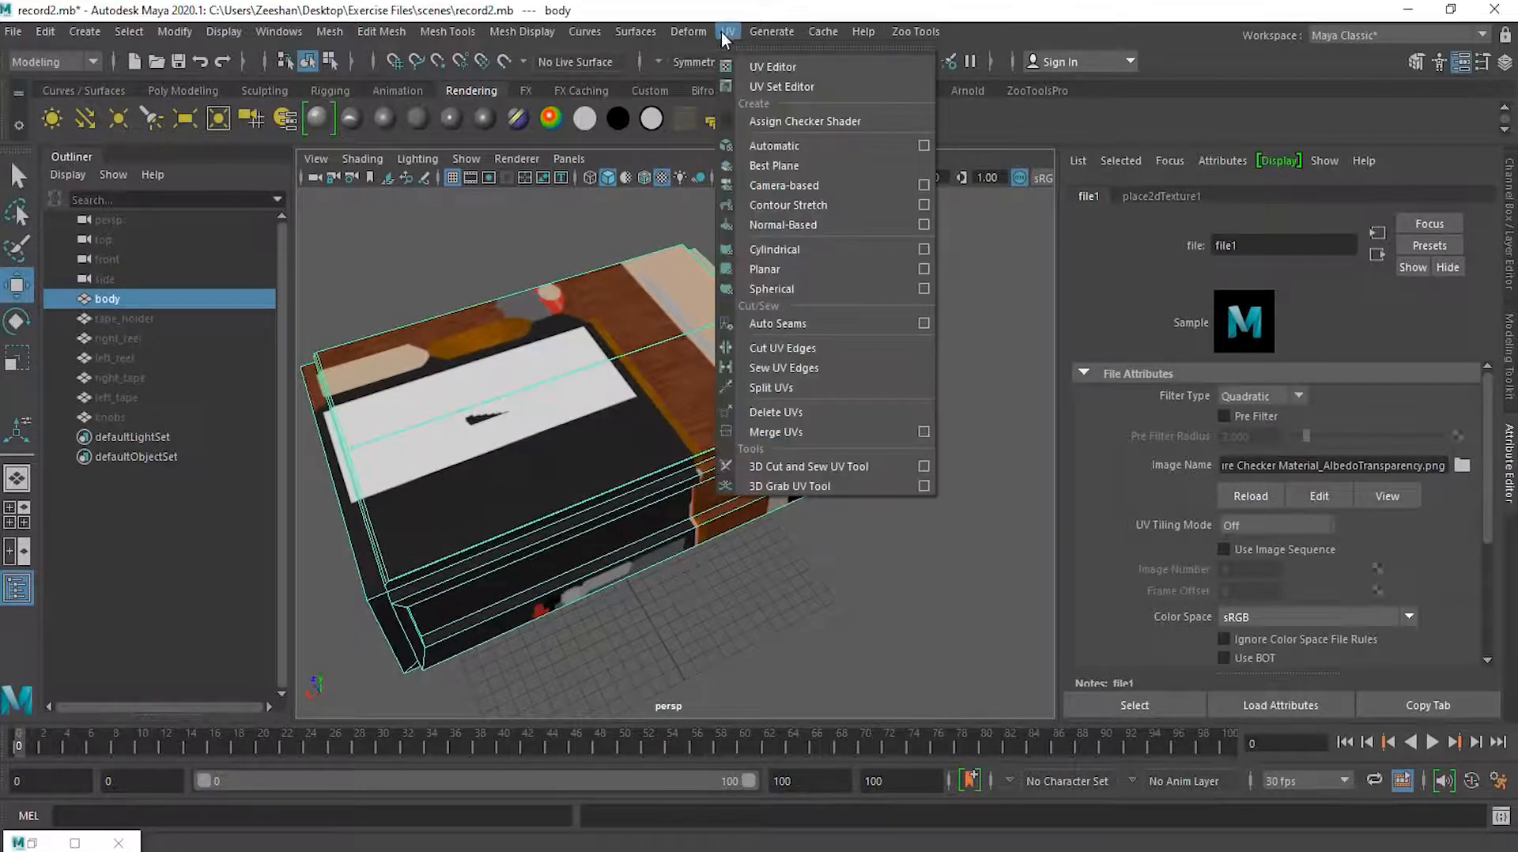
left_click(772, 71)
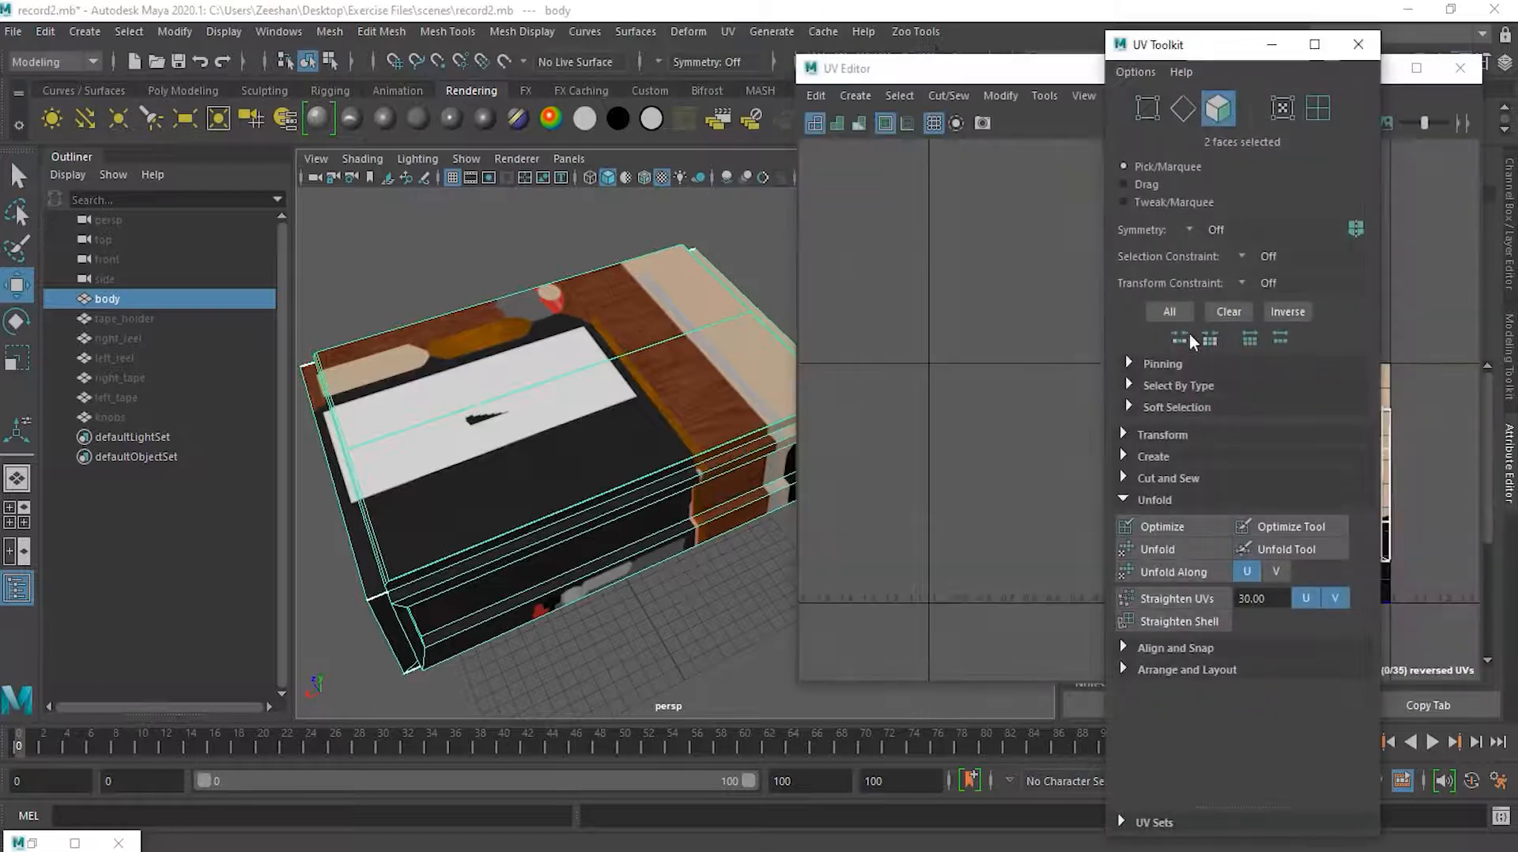
left_click(1048, 68)
right_click_drag(1269, 571, 1511, 504, "alt")
right_click_drag(1176, 465, 1321, 478, "alt")
middle_click_drag(1321, 478, 1167, 442, "alt")
right_click_drag(1182, 446, 1281, 438, "alt")
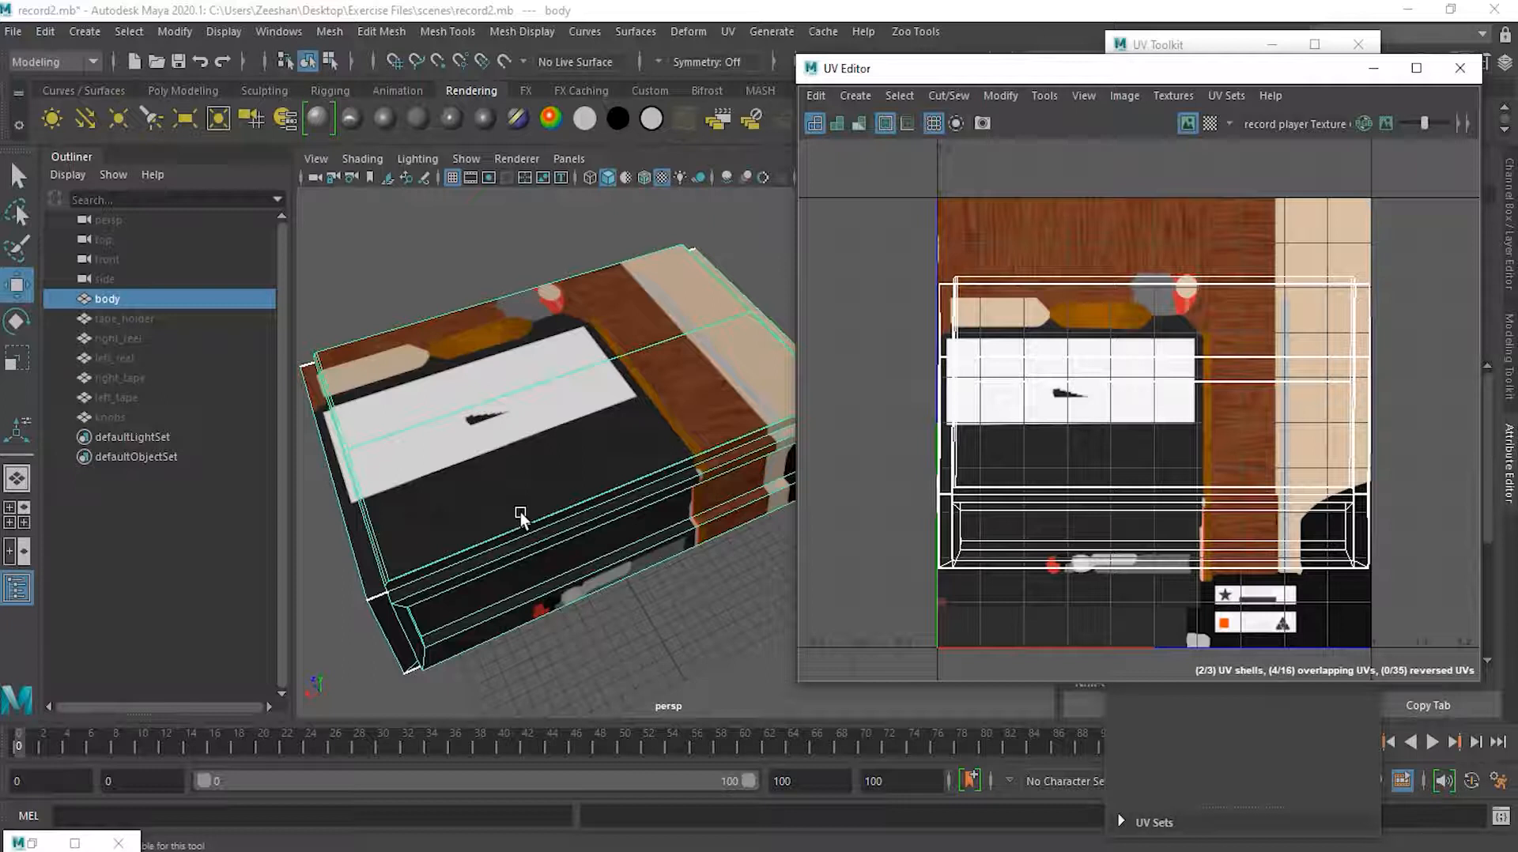
right_click_drag(1339, 459, 1057, 468, "alt")
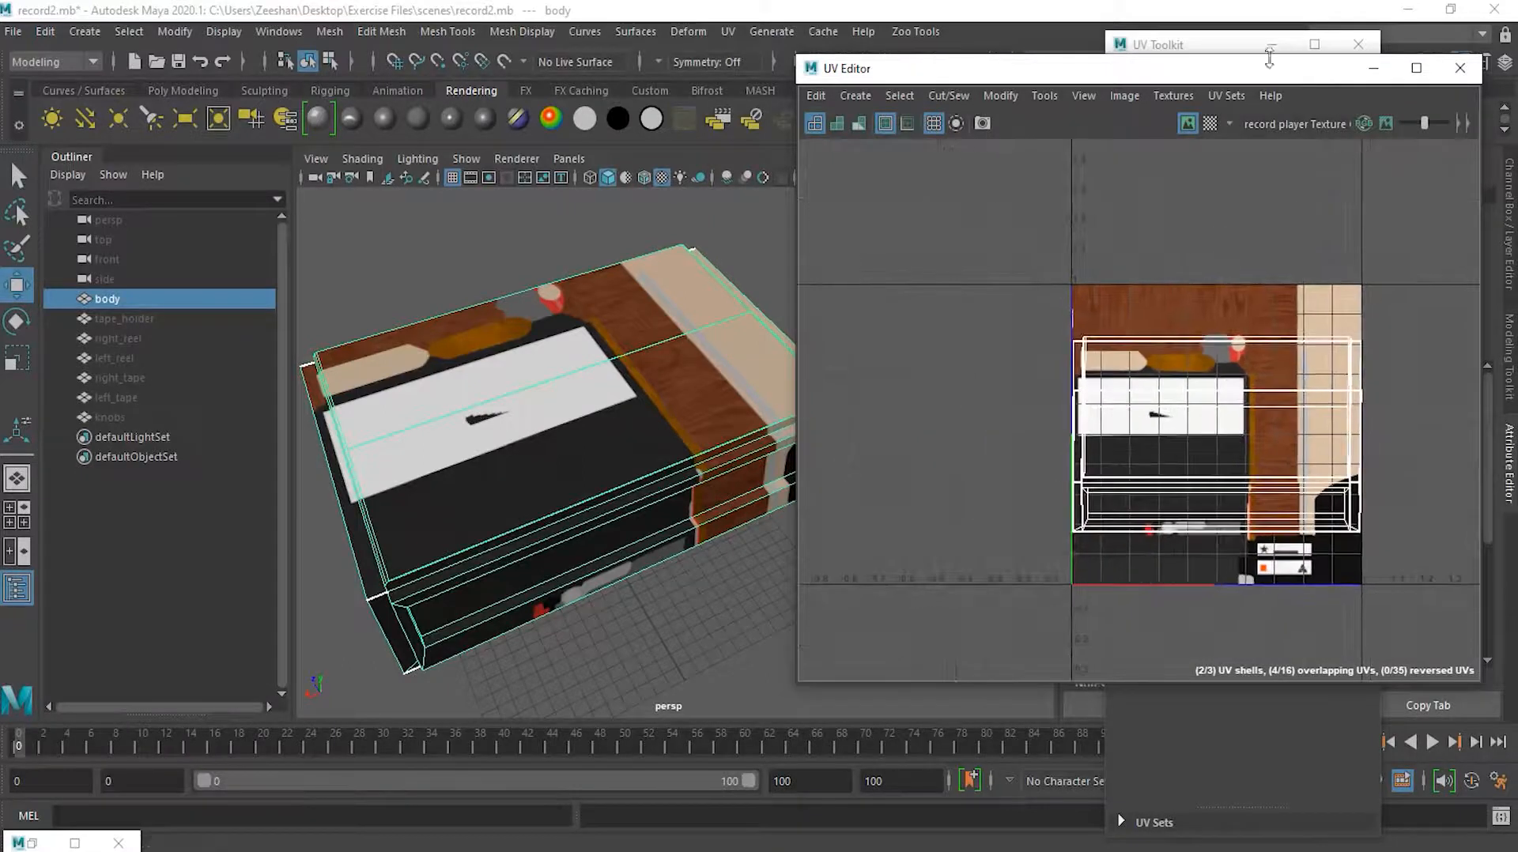
Select all of the body's faces in the UV Editor and move their UVs sideways, clear of the texture image
left_click(1202, 46)
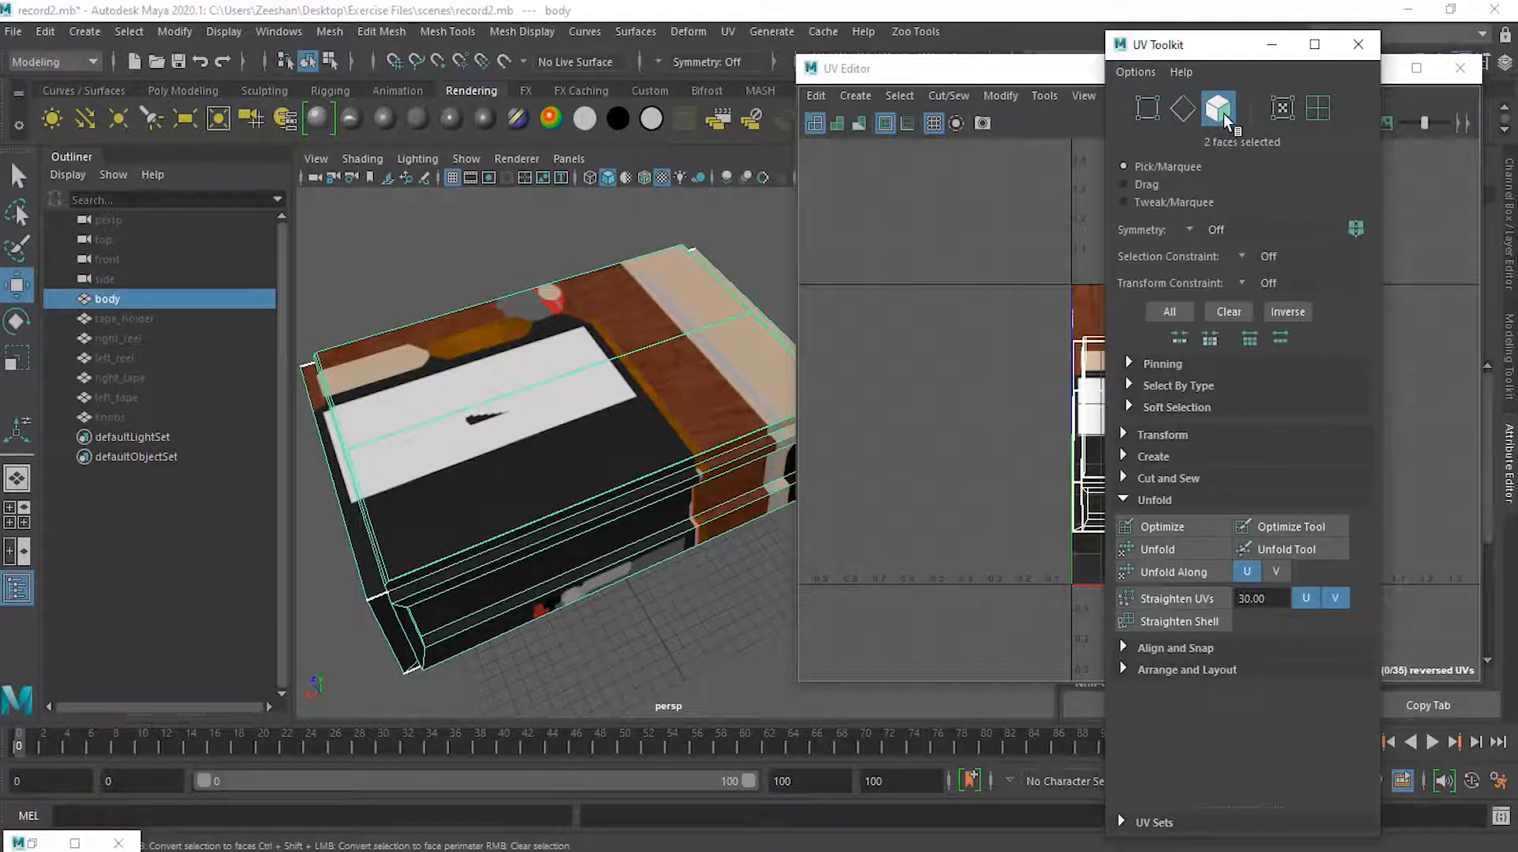
left_click(1224, 115)
left_click_drag(1011, 251, 1405, 601)
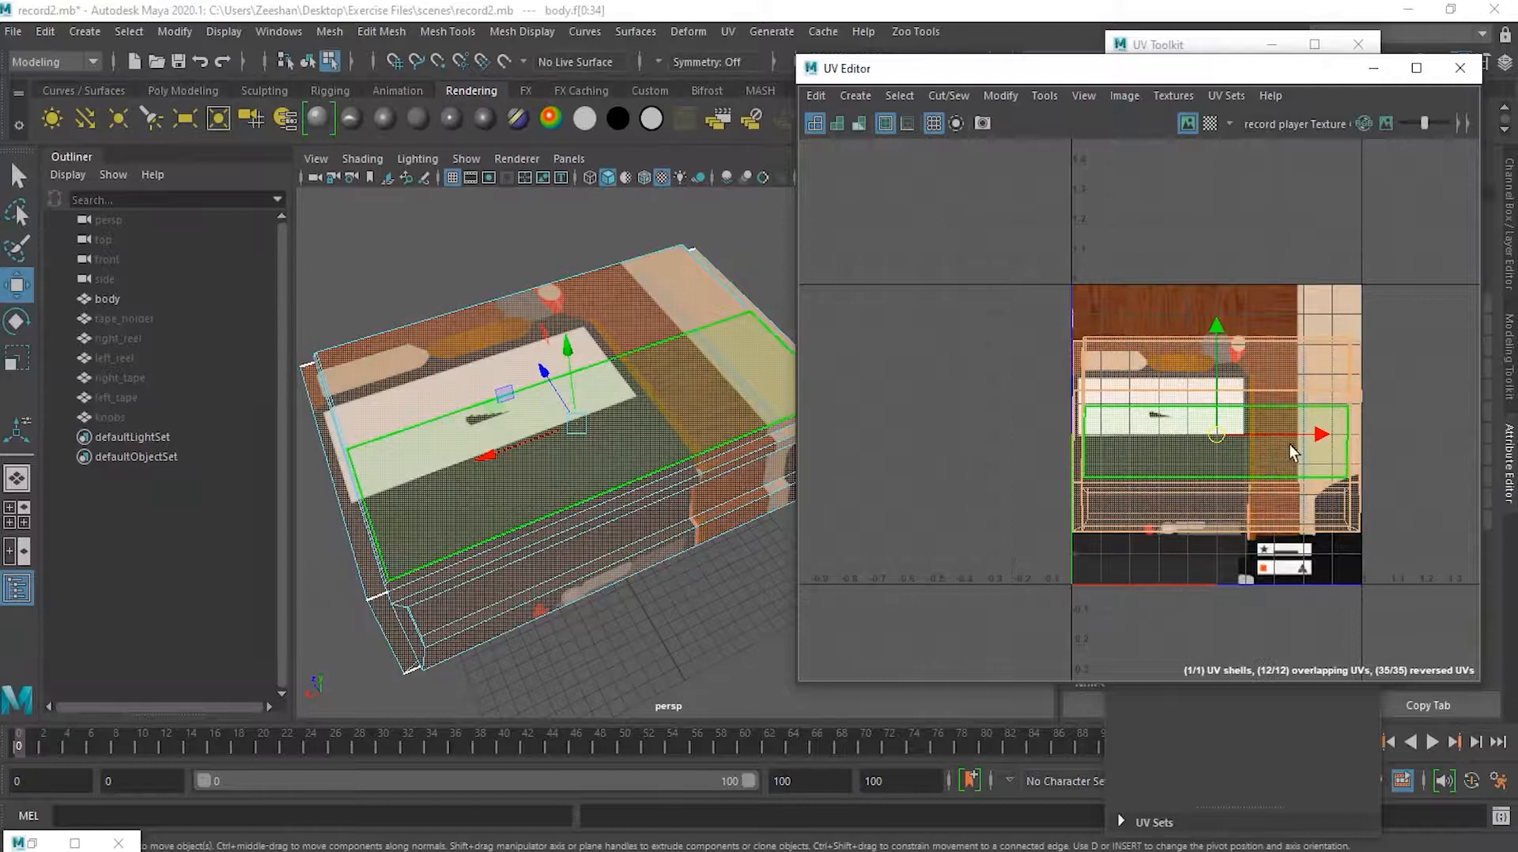
left_click_drag(1292, 435, 965, 411)
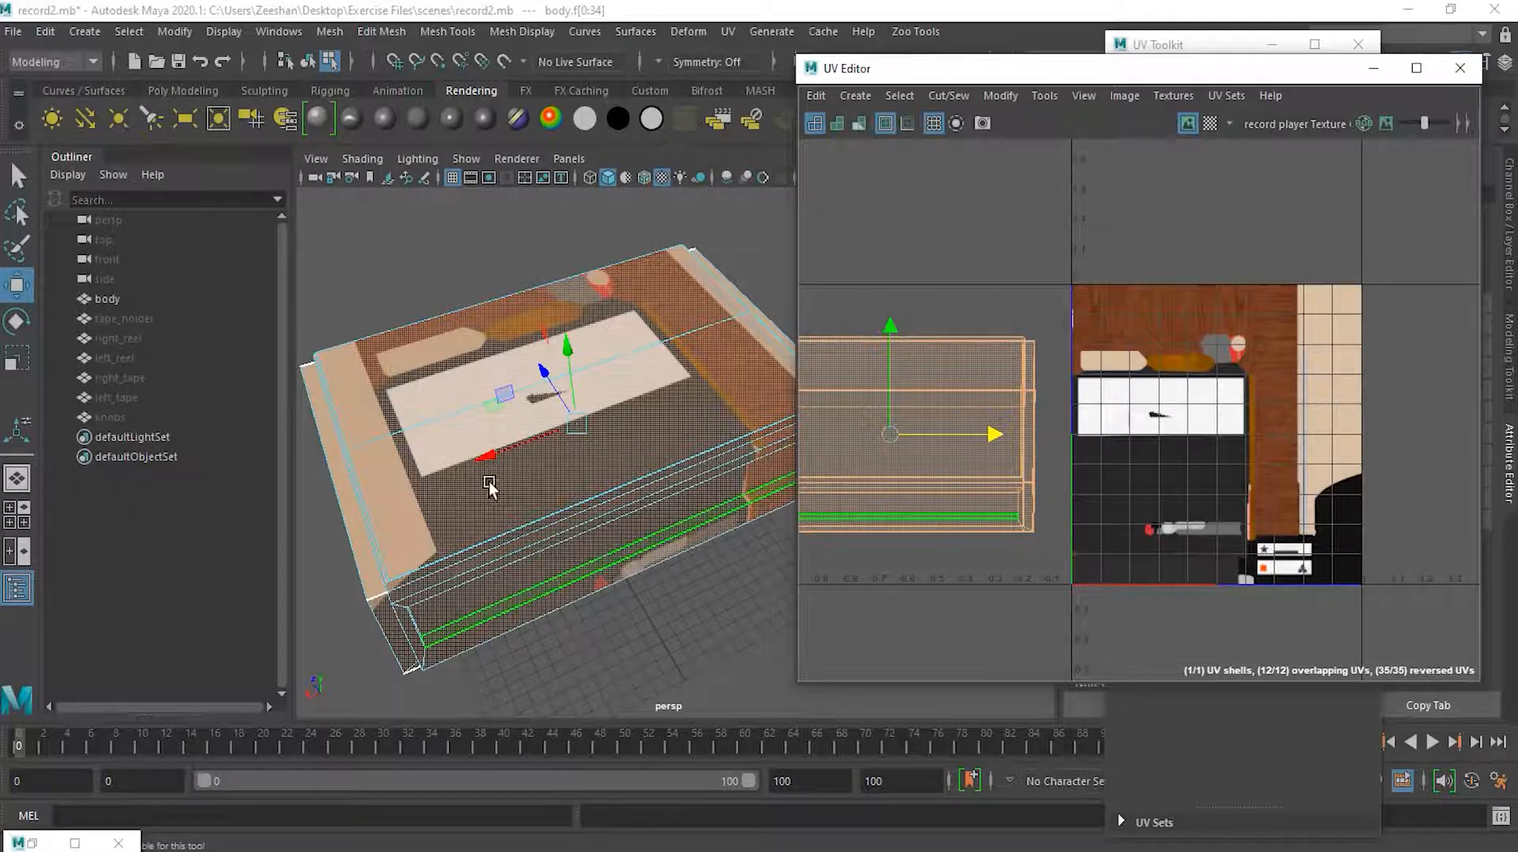
Select the body's top faces and grow the selection to include the thin bevel faces around them
left_click(434, 516)
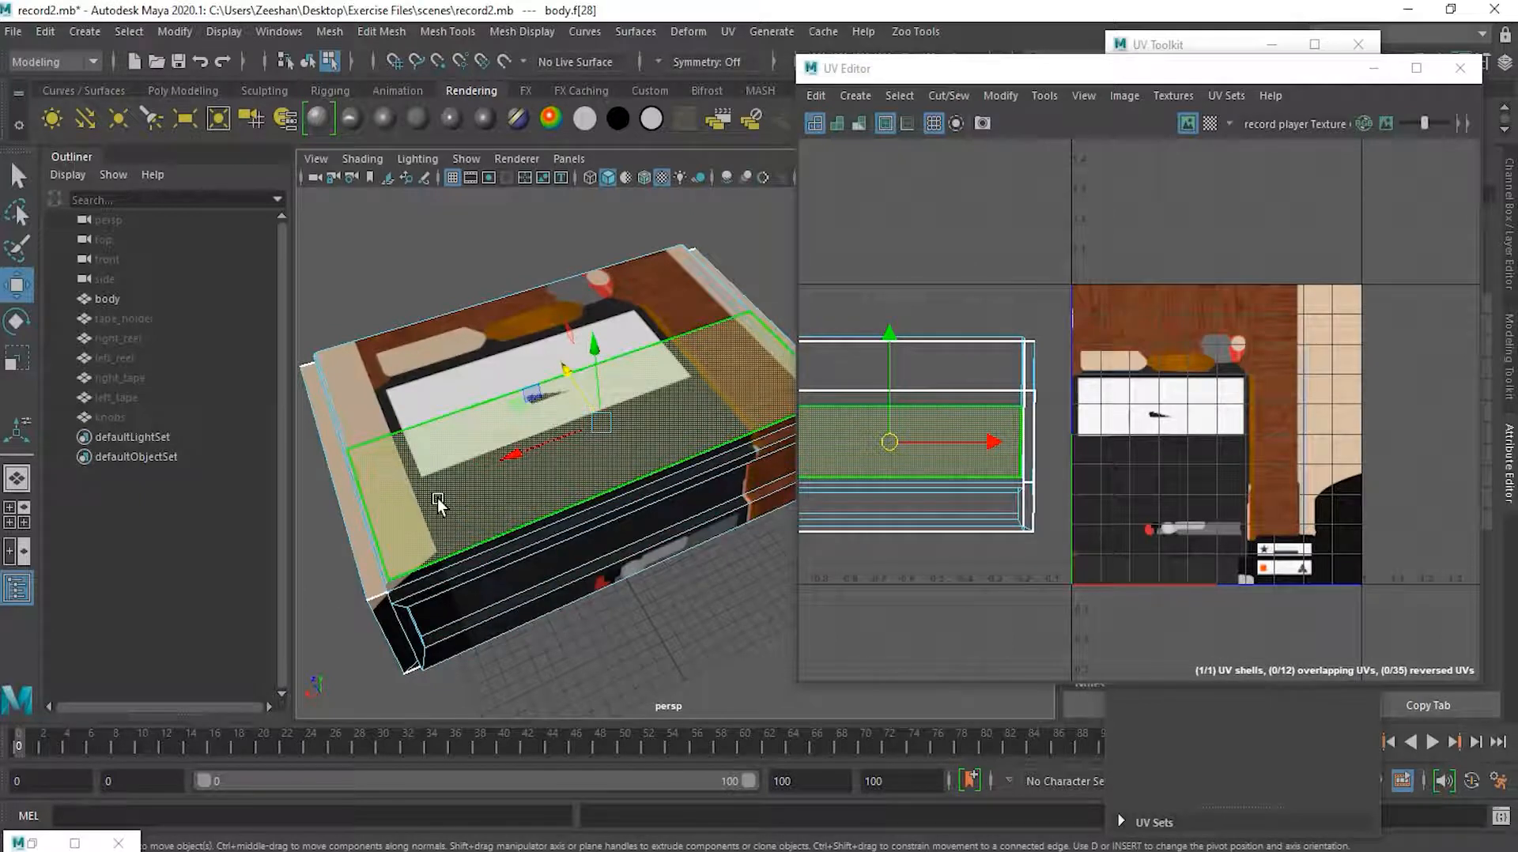
left_click(390, 402, "shift")
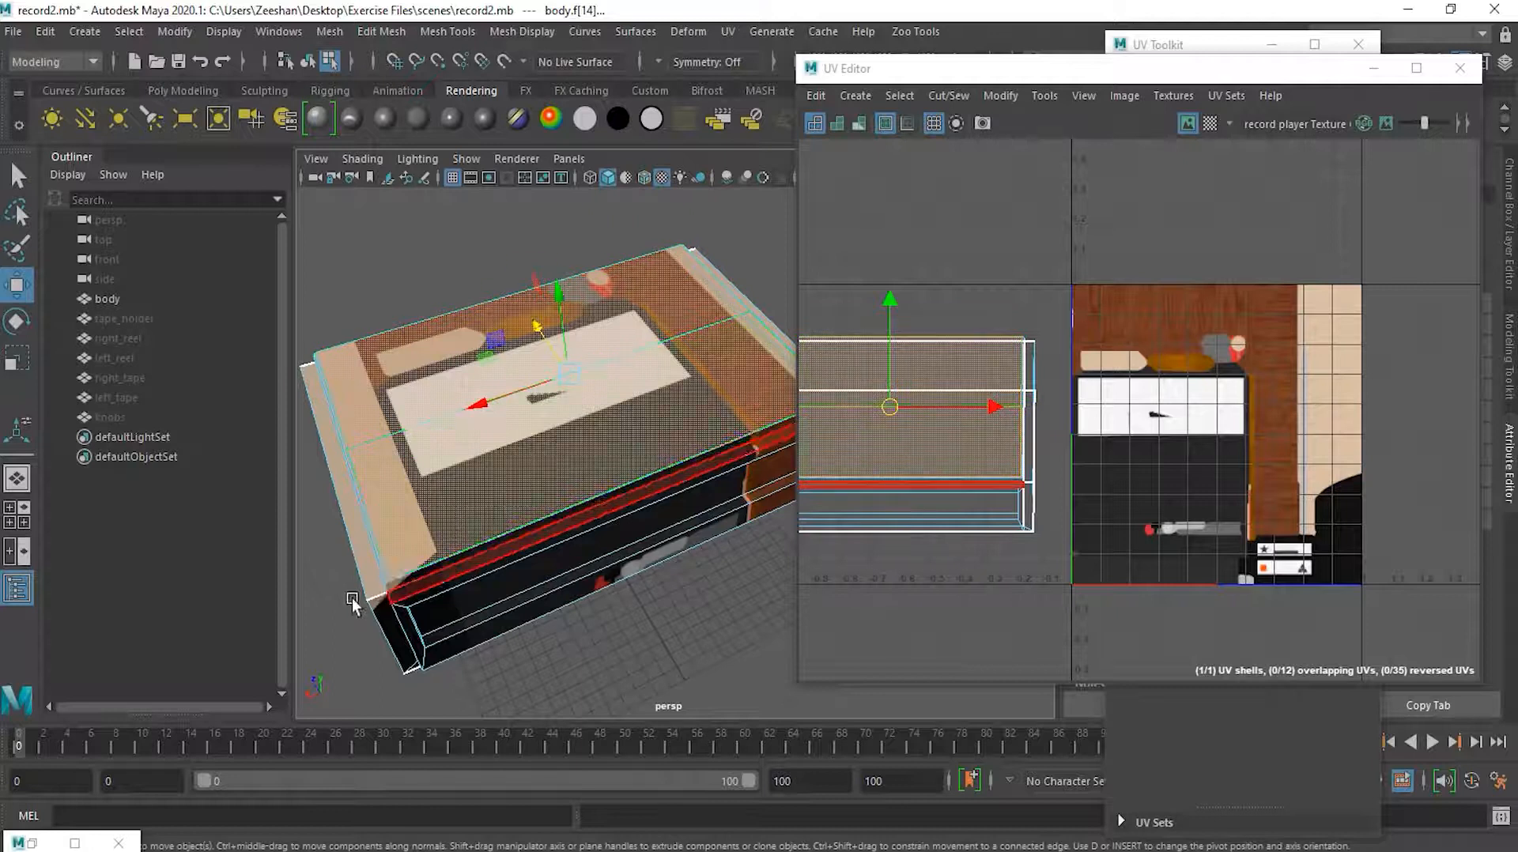
left_click_drag(352, 604, 413, 572, "alt")
scroll(489, 456, "up", 3)
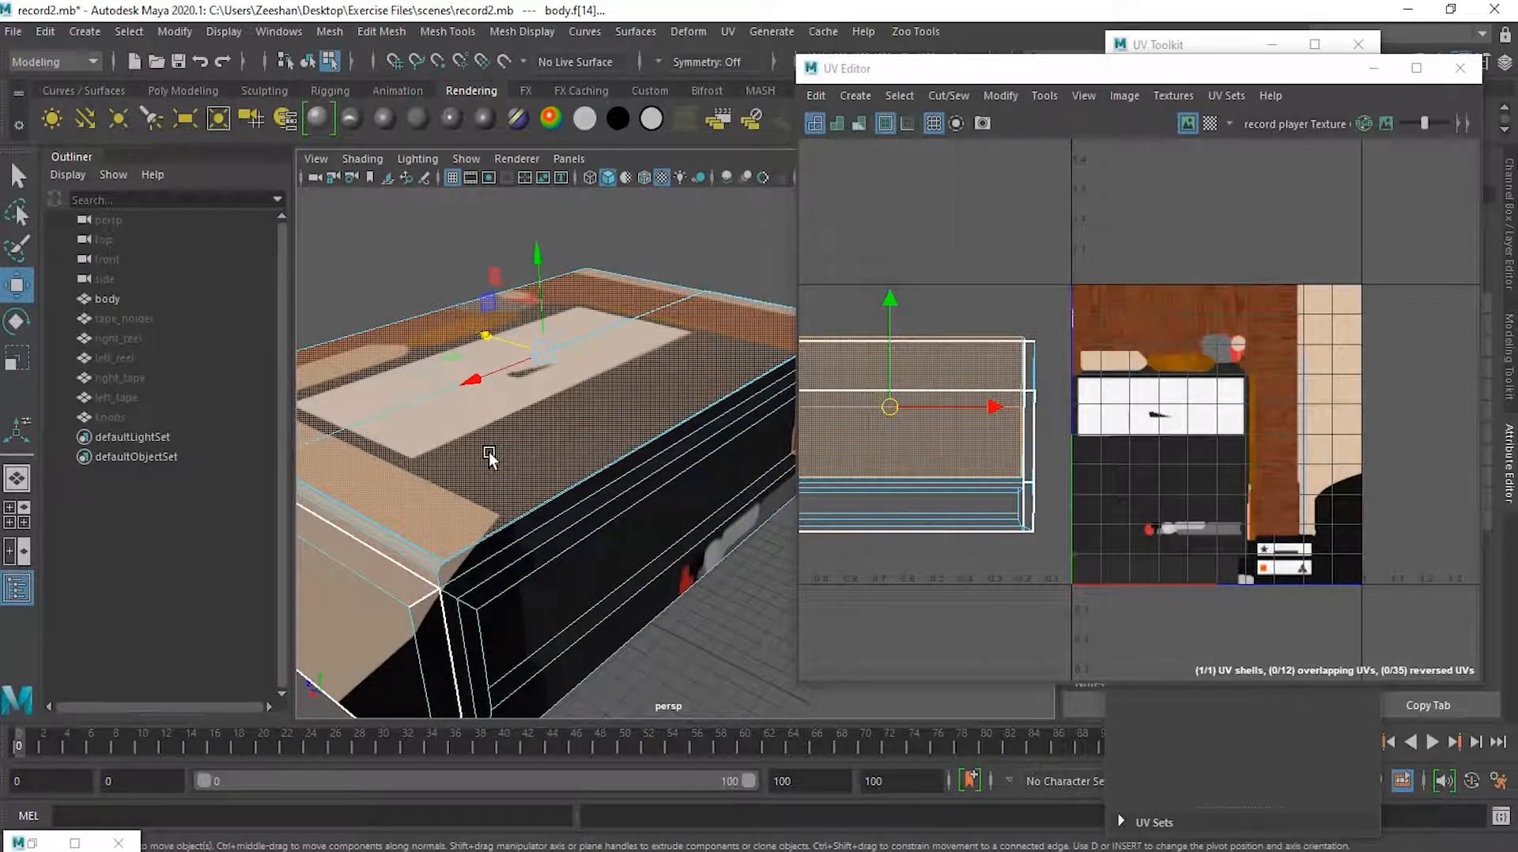
key("shift+period")
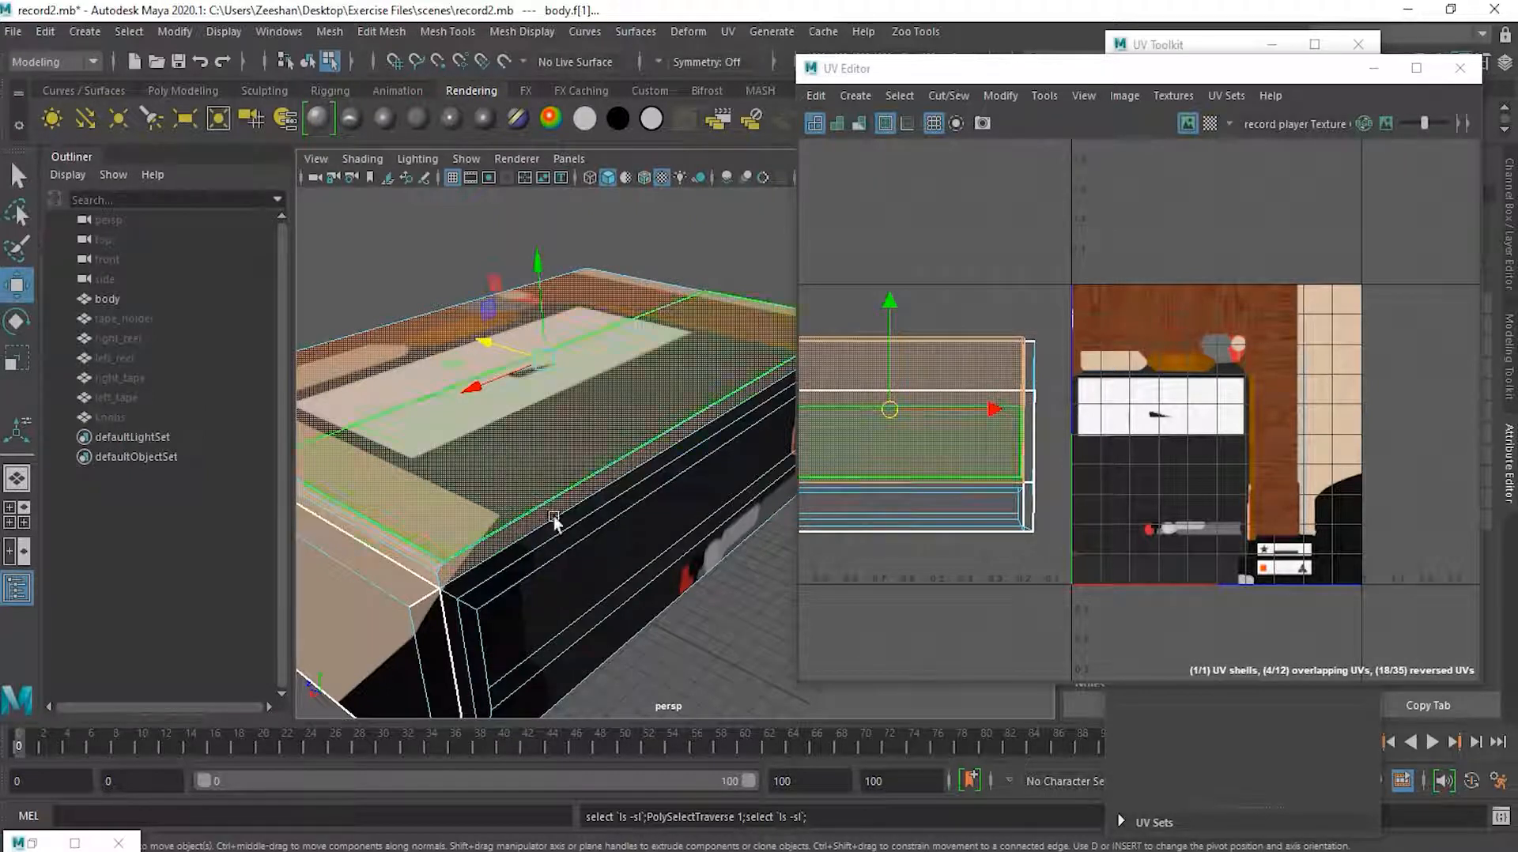
right_click_drag(579, 427, 466, 431, "alt")
left_click_drag(642, 433, 542, 461, "alt")
right_click_drag(542, 461, 510, 465, "alt")
left_click_drag(567, 475, 573, 453, "alt")
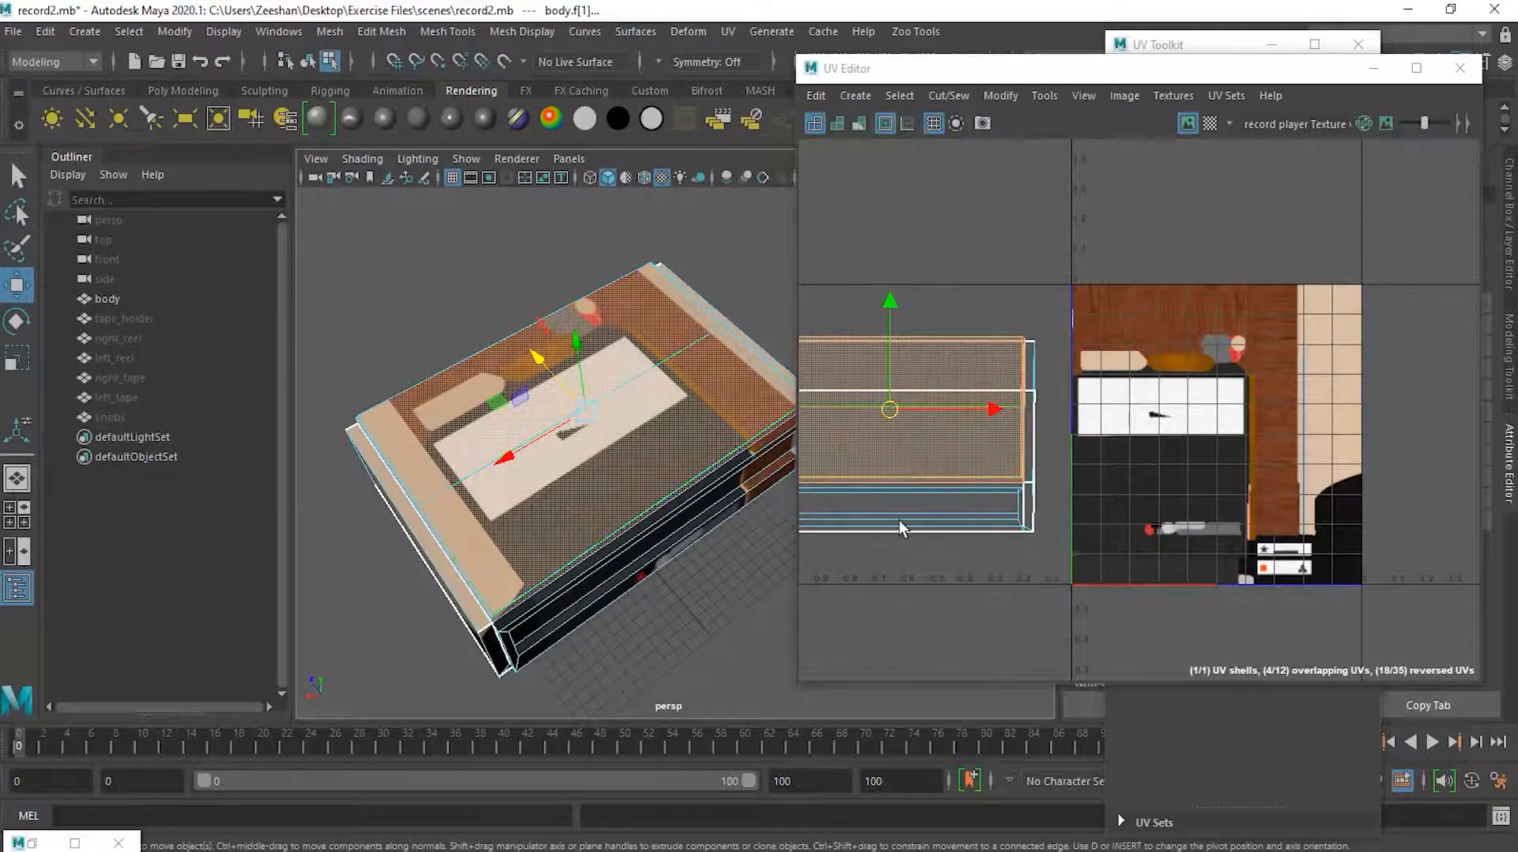
Try to move the top faces' UVs horizontally back onto the texture image, and undo the move
middle_click_drag(901, 525, 1033, 518, "alt")
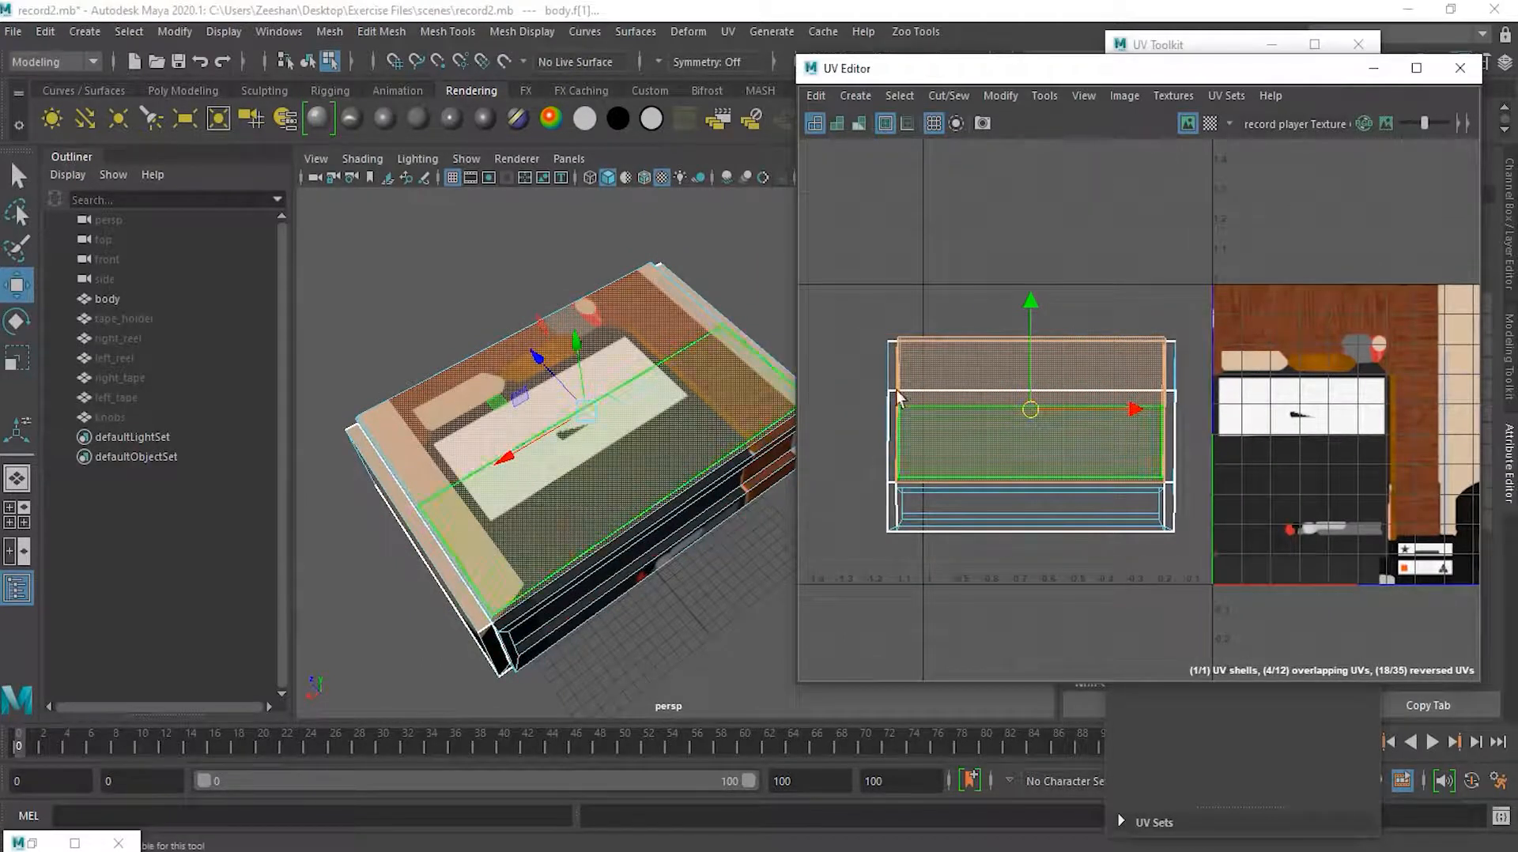
right_click_drag(420, 467, 492, 453, "alt")
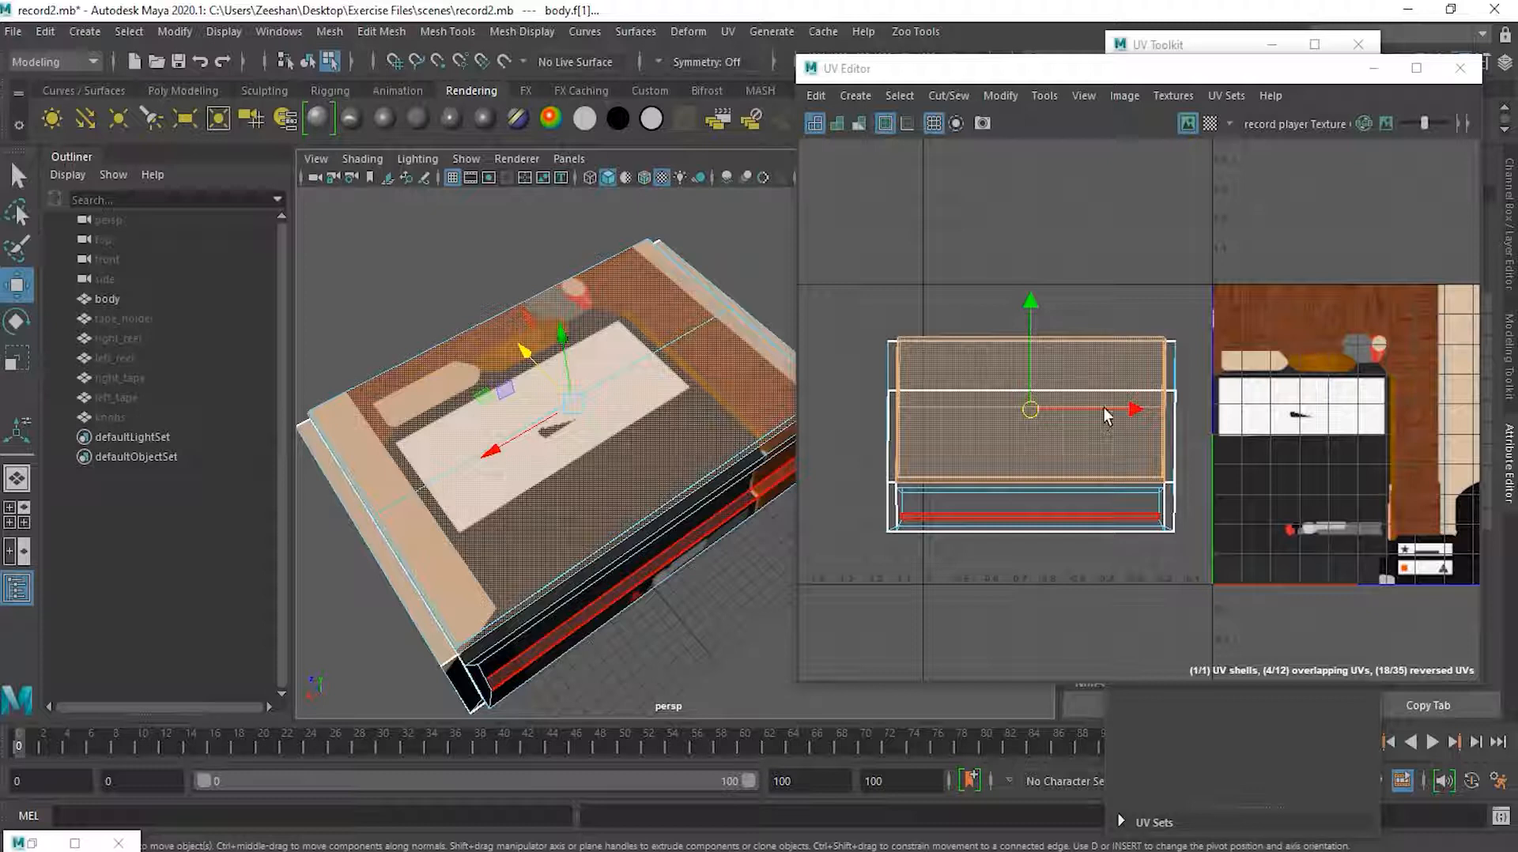
left_click_drag(1104, 408, 1397, 410)
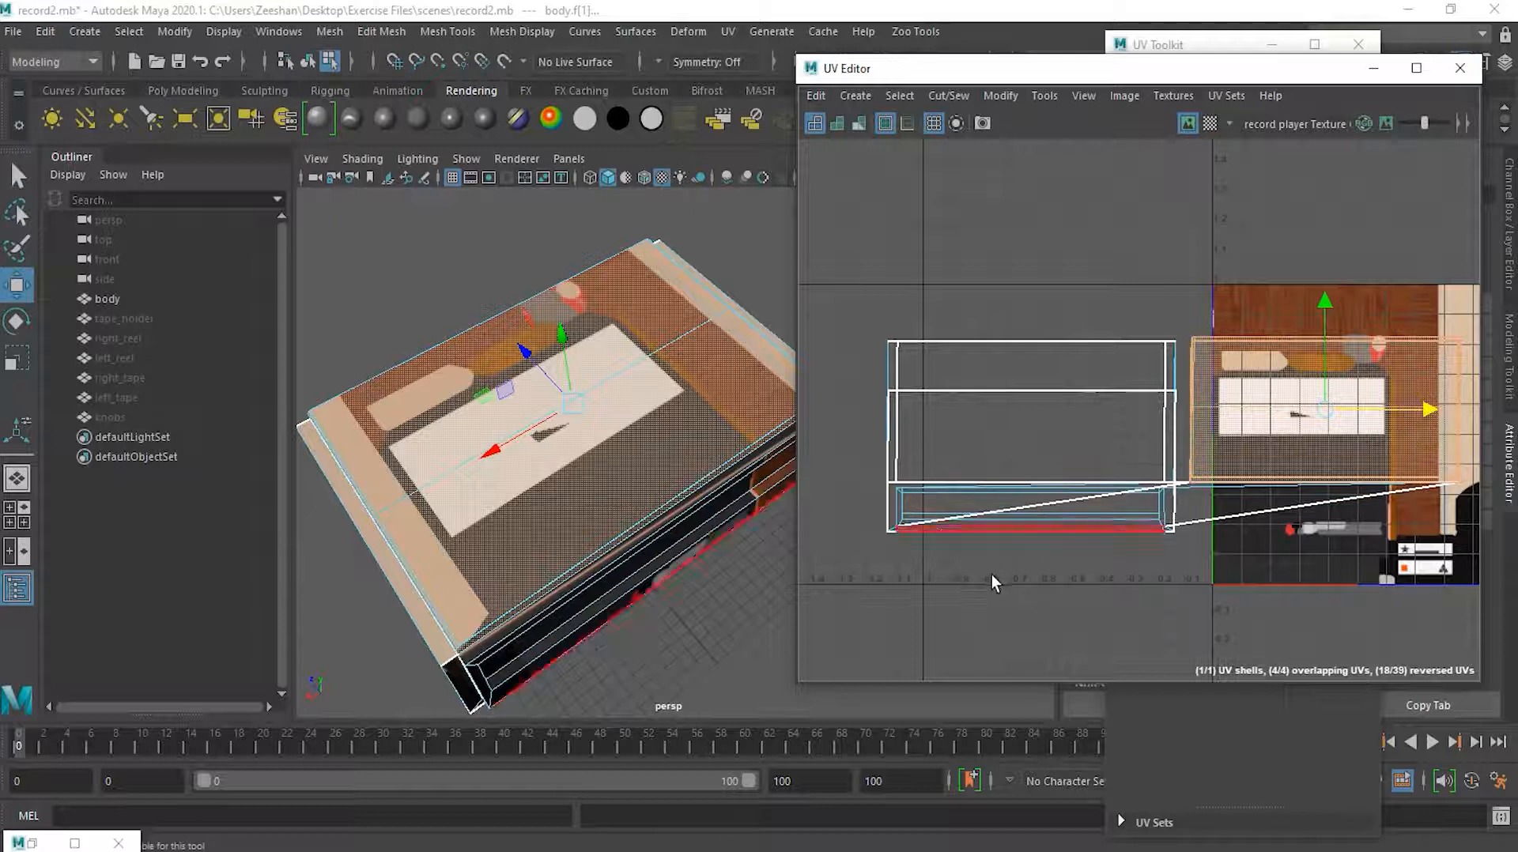
key("ctrl+z")
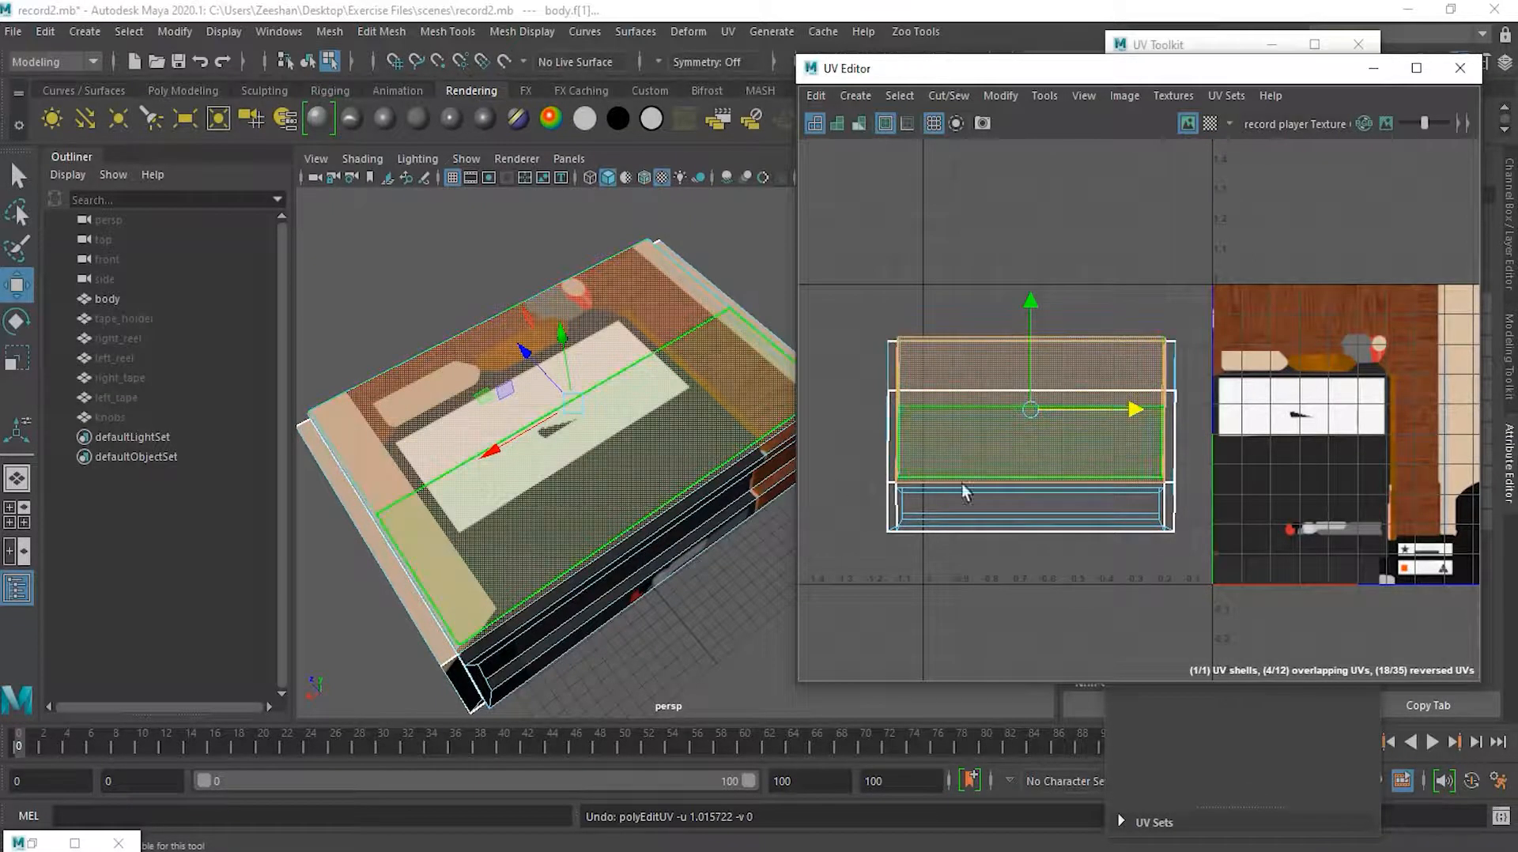
Try a planar mapping on the selected top faces with the current settings, and undo the projection
left_click(854, 95)
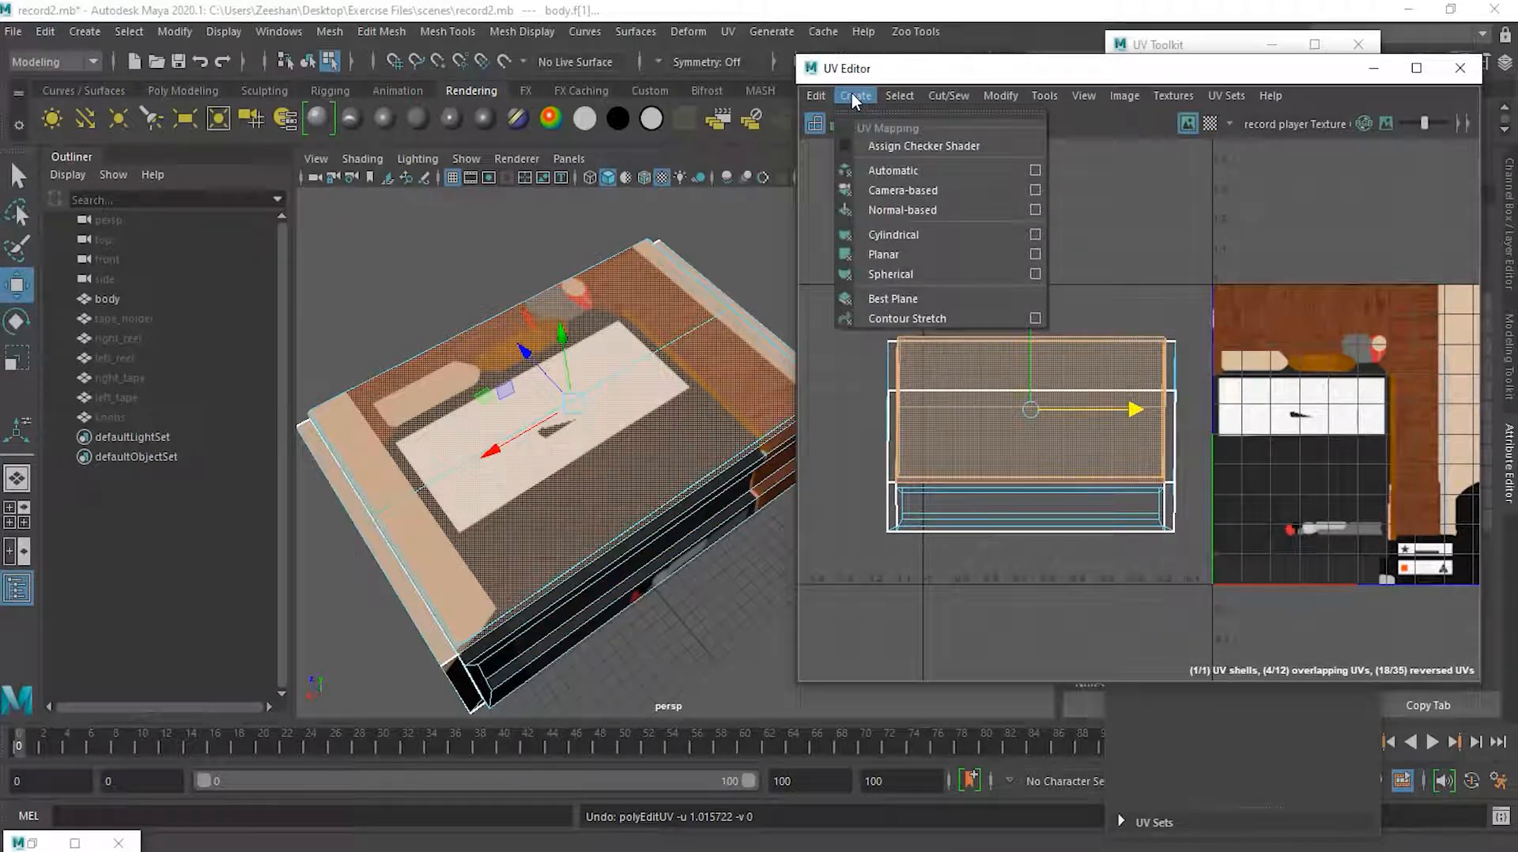
left_click(938, 261)
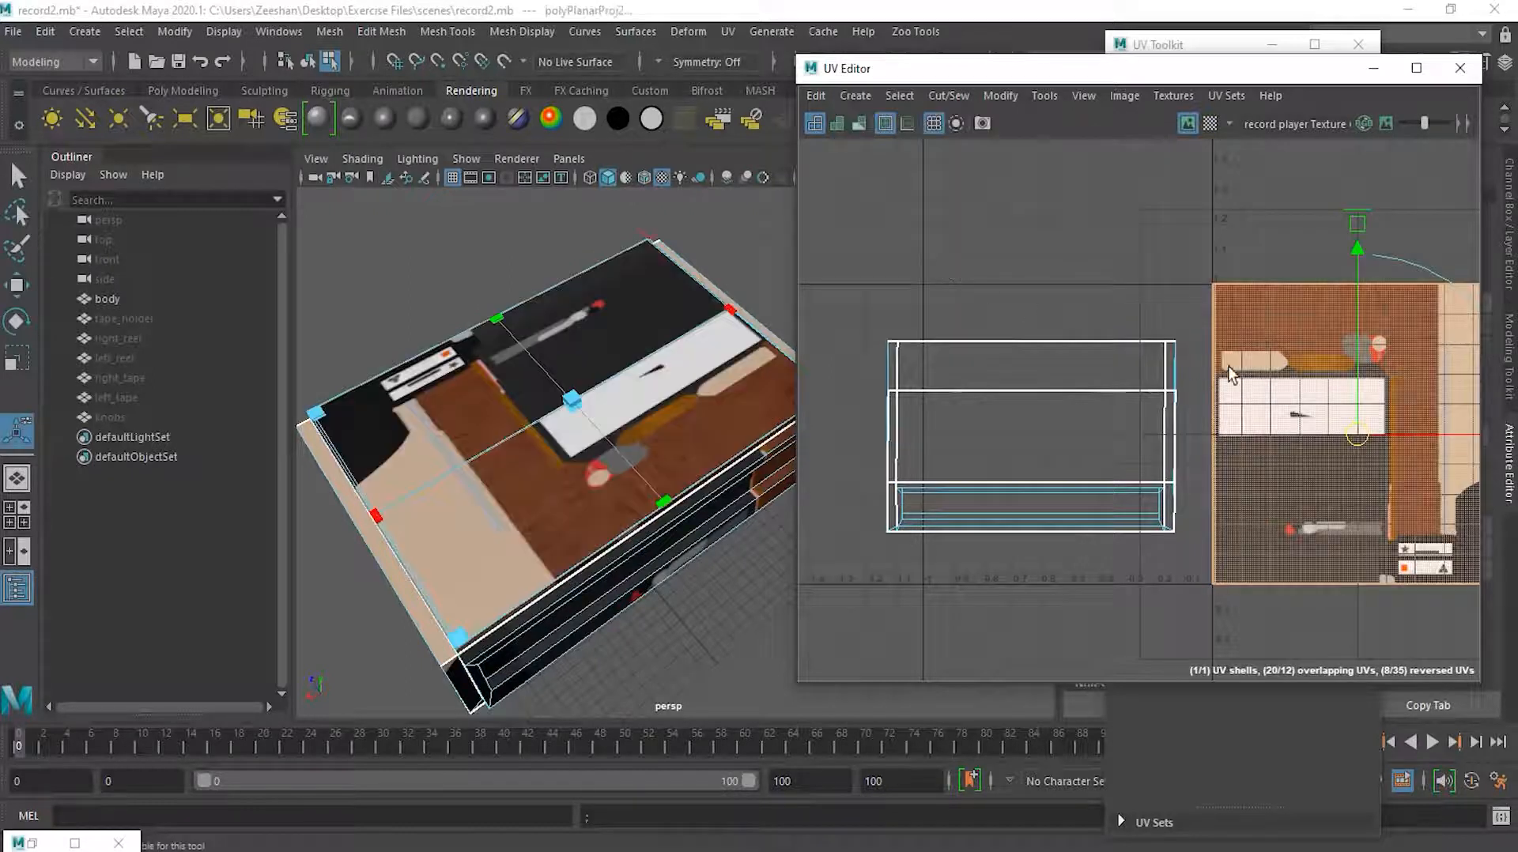
middle_click_drag(1218, 374, 1031, 373, "alt")
right_click_drag(1032, 373, 1188, 386, "alt")
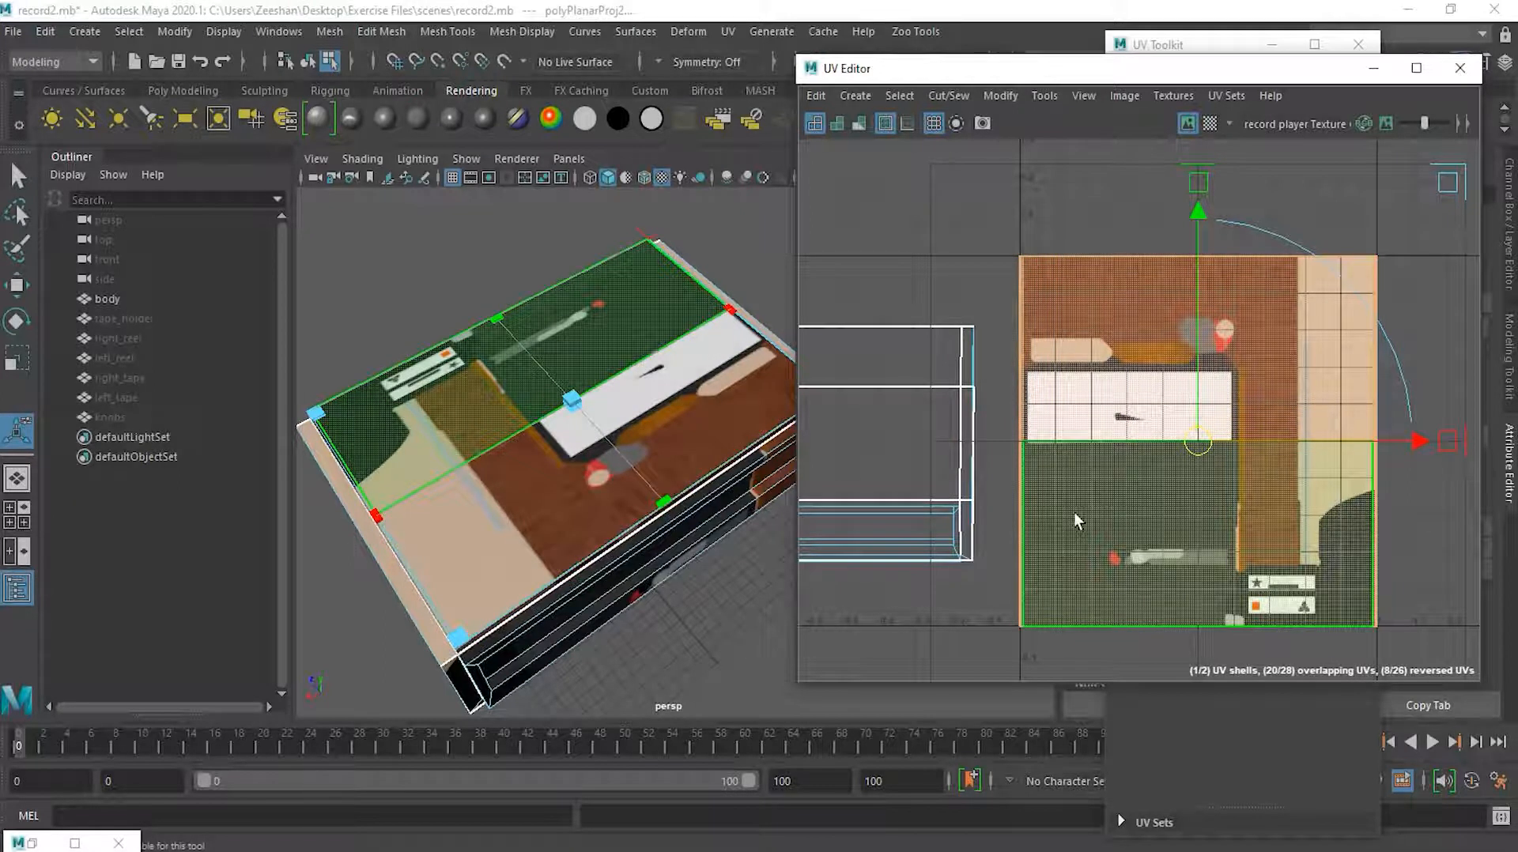
key("ctrl+z")
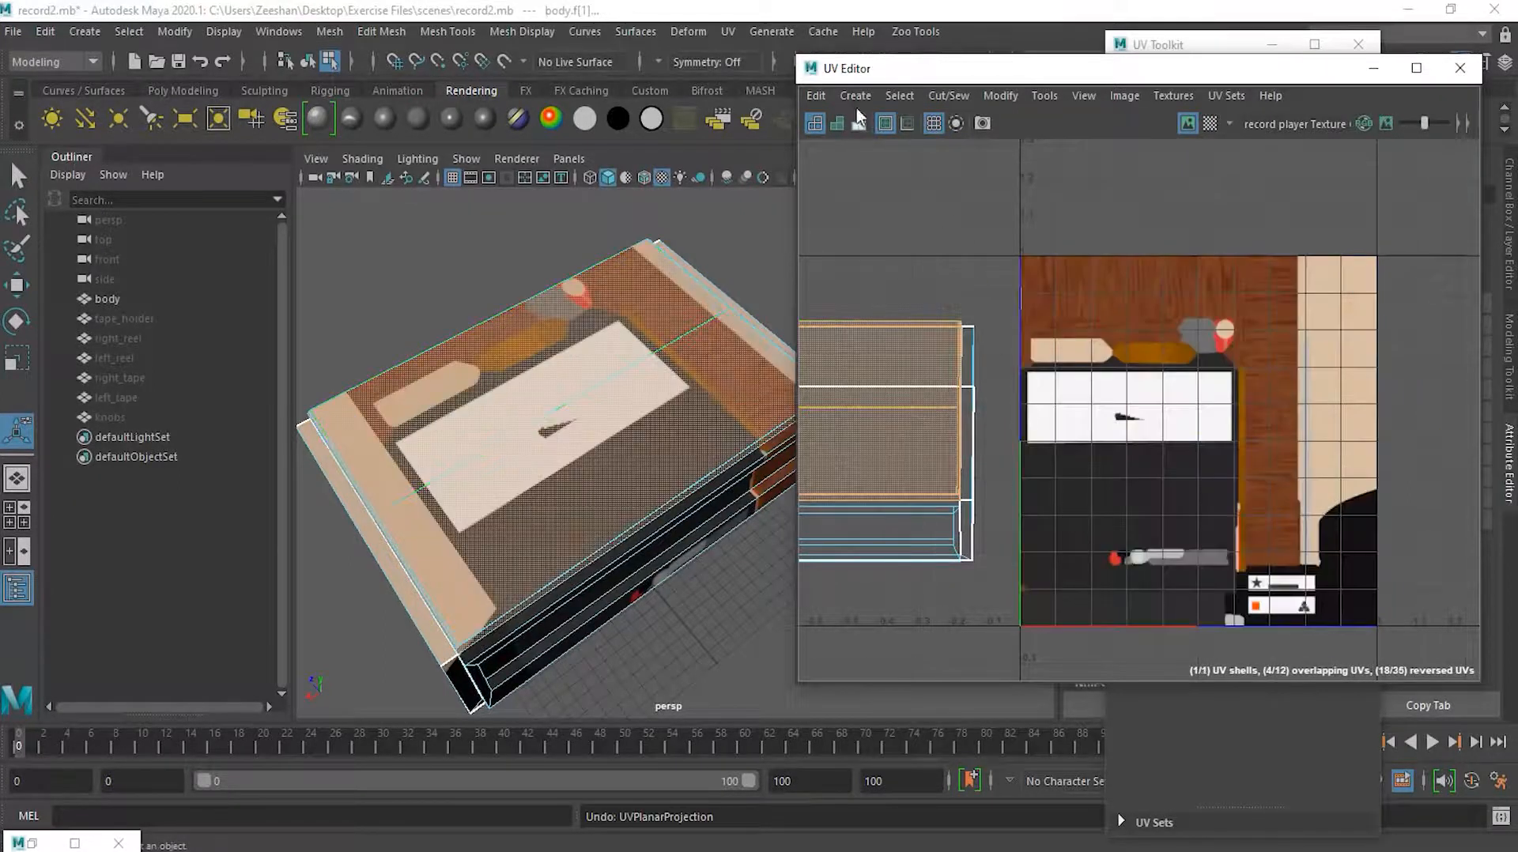
Project a planar UV mapping onto the top faces from the Y axis, fitted to the bounding box
left_click(853, 97)
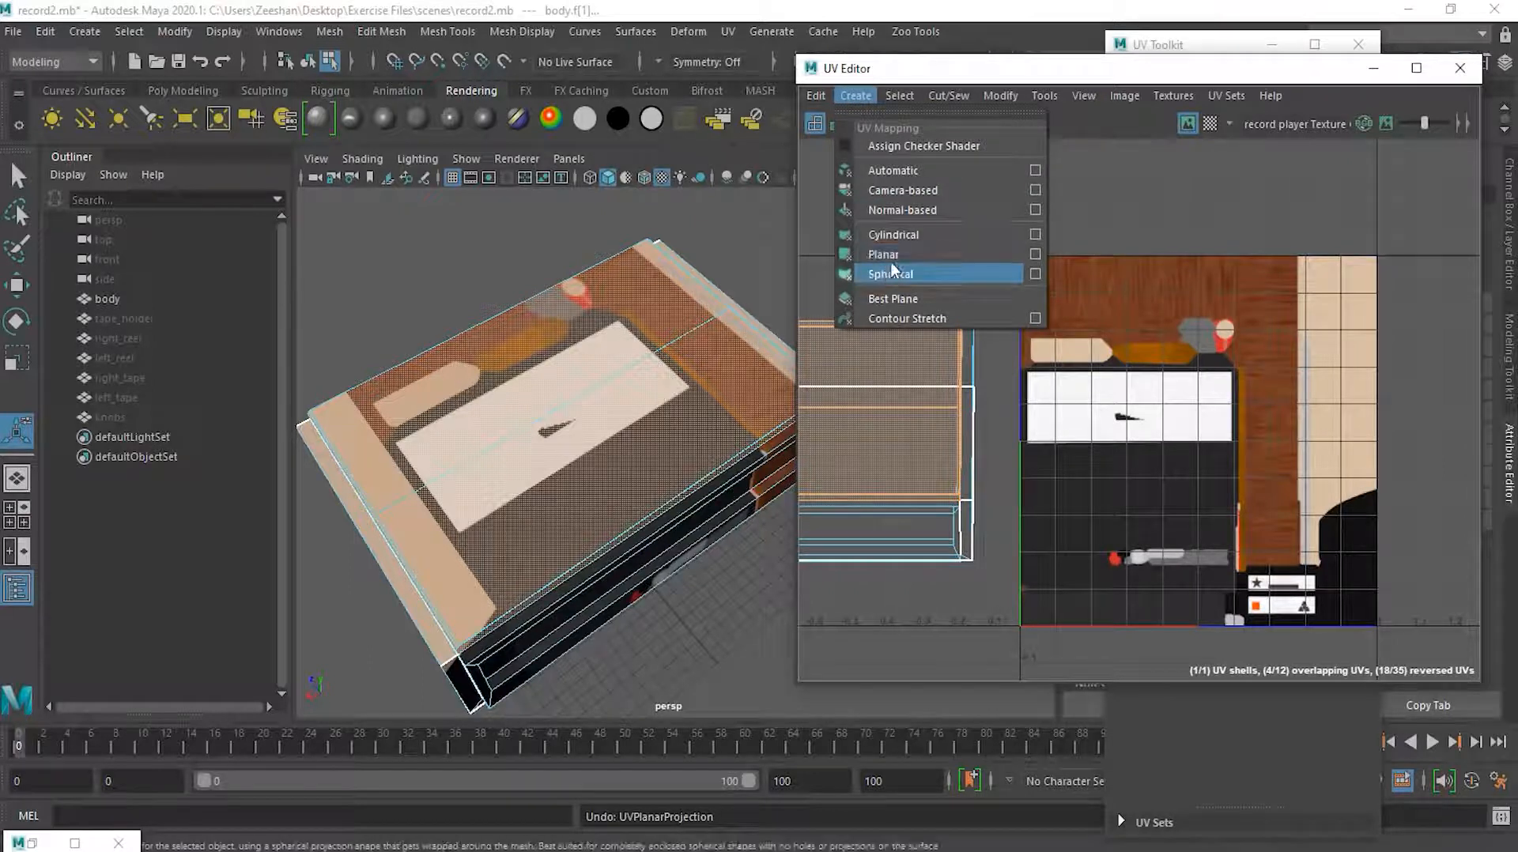
left_click(1035, 255)
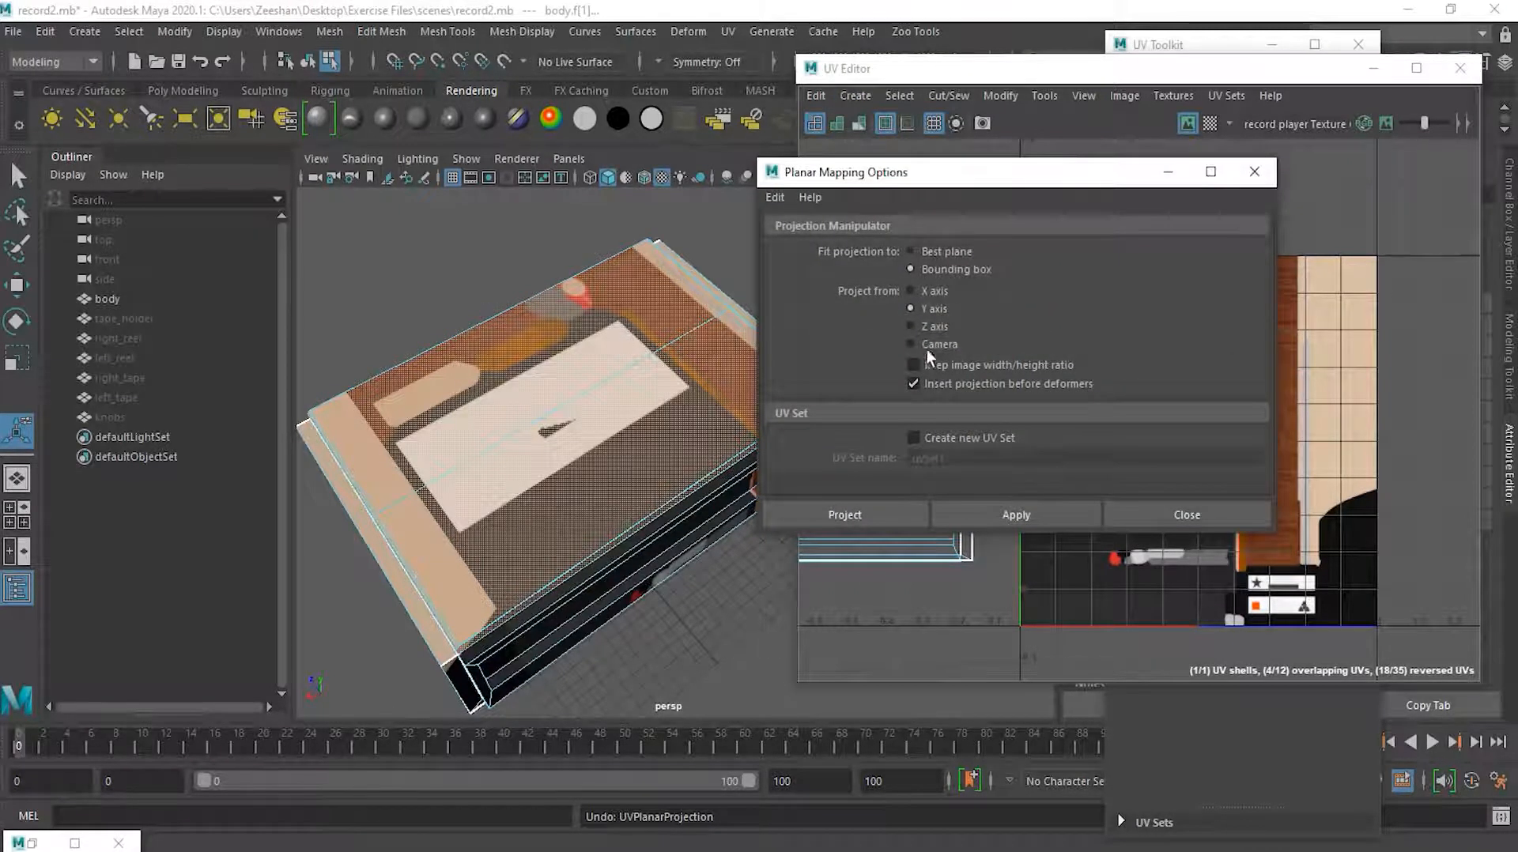
left_click(913, 384)
left_click(876, 511)
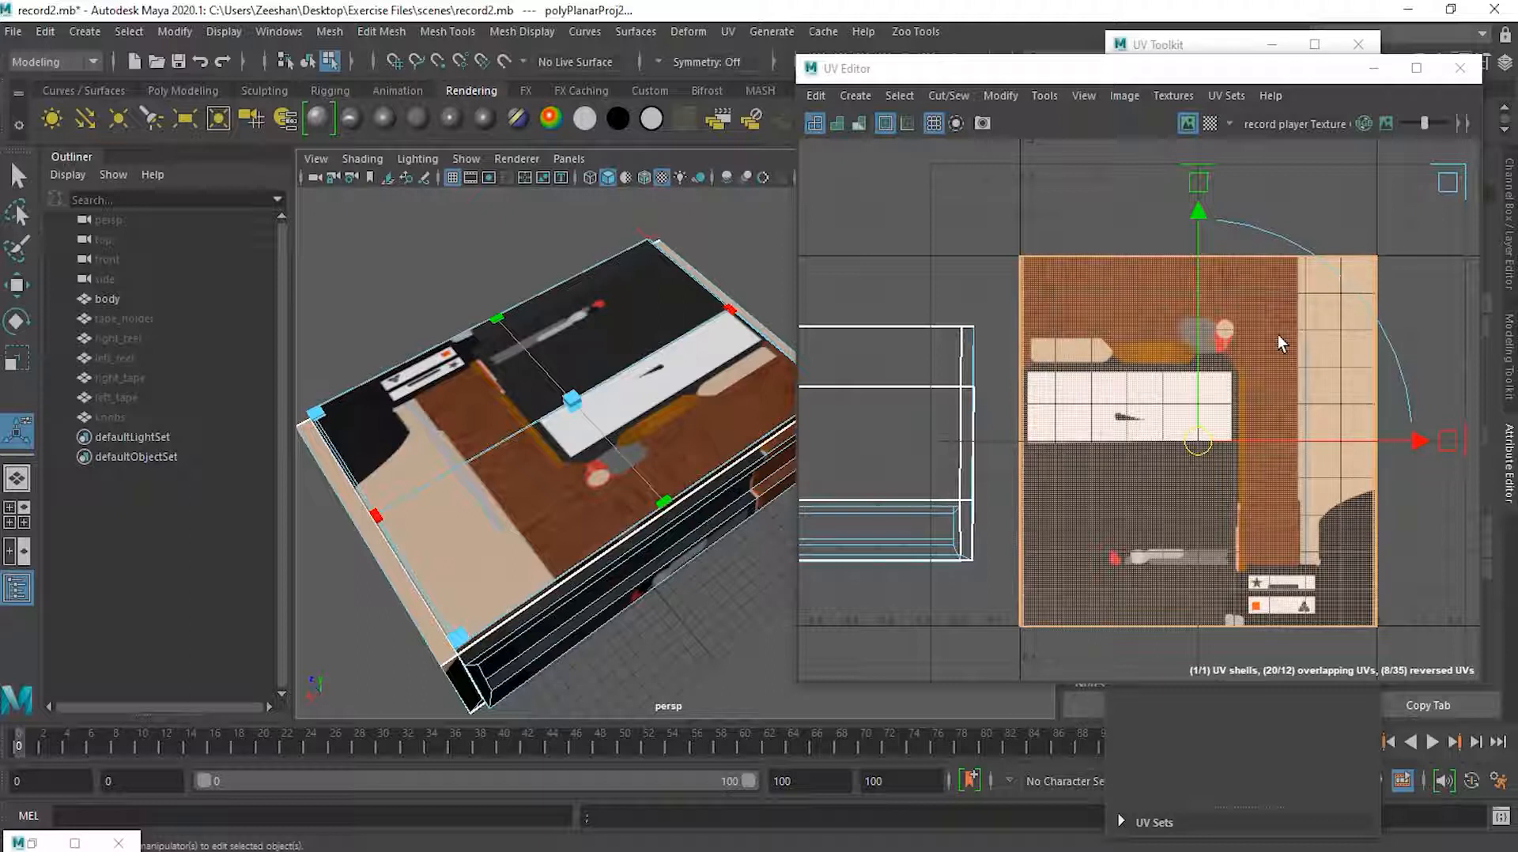
Scale the top shell's UVs down in U and V until the shell is about as wide as the texture's white panel
key("r")
left_click(1278, 334)
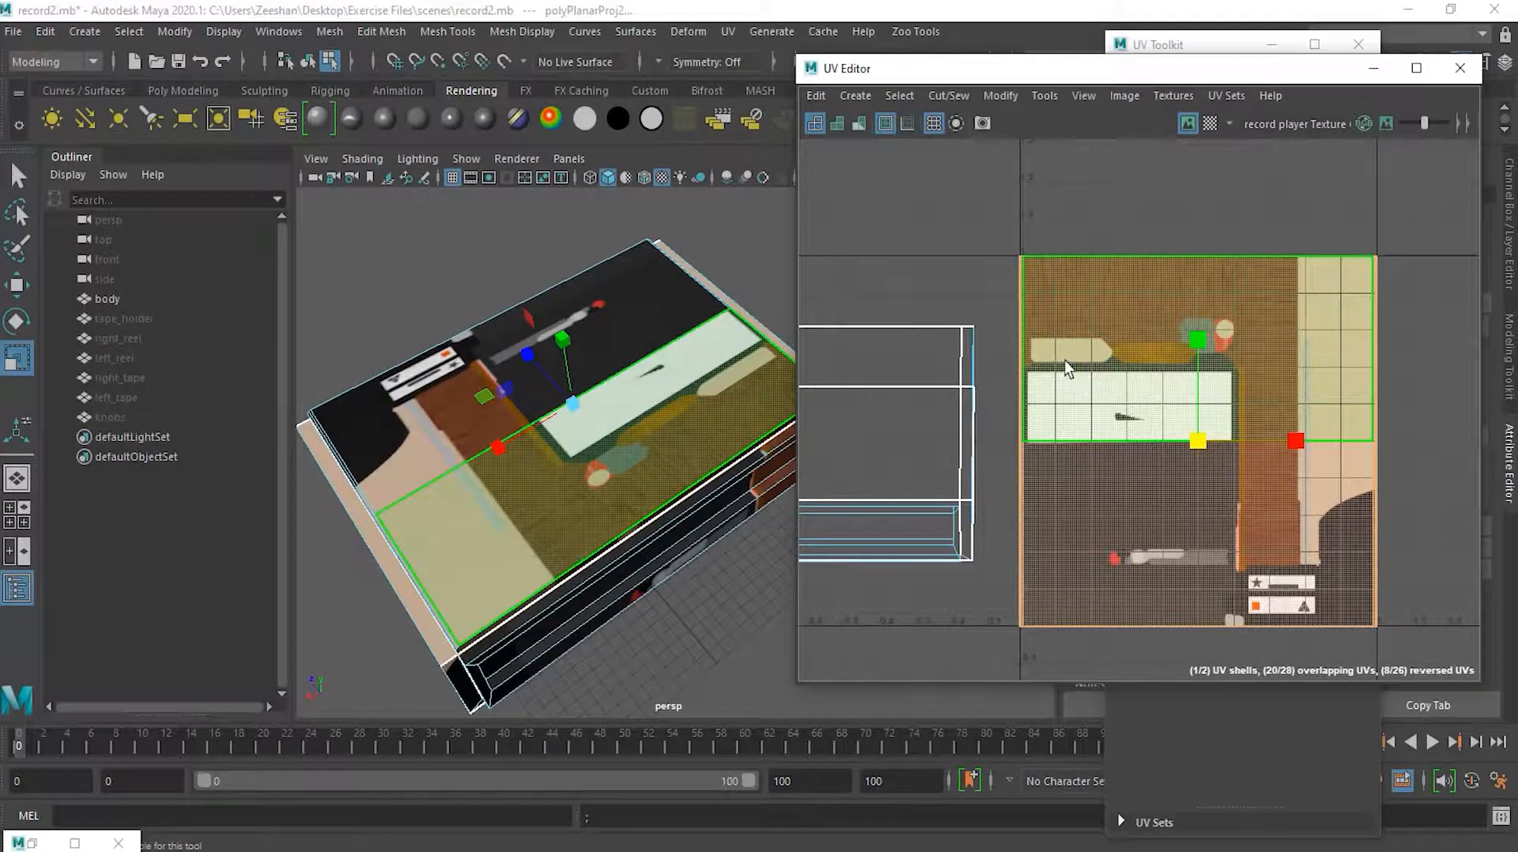
scroll(1059, 359, "up", 3)
middle_click_drag(1271, 381, 1198, 323, "alt")
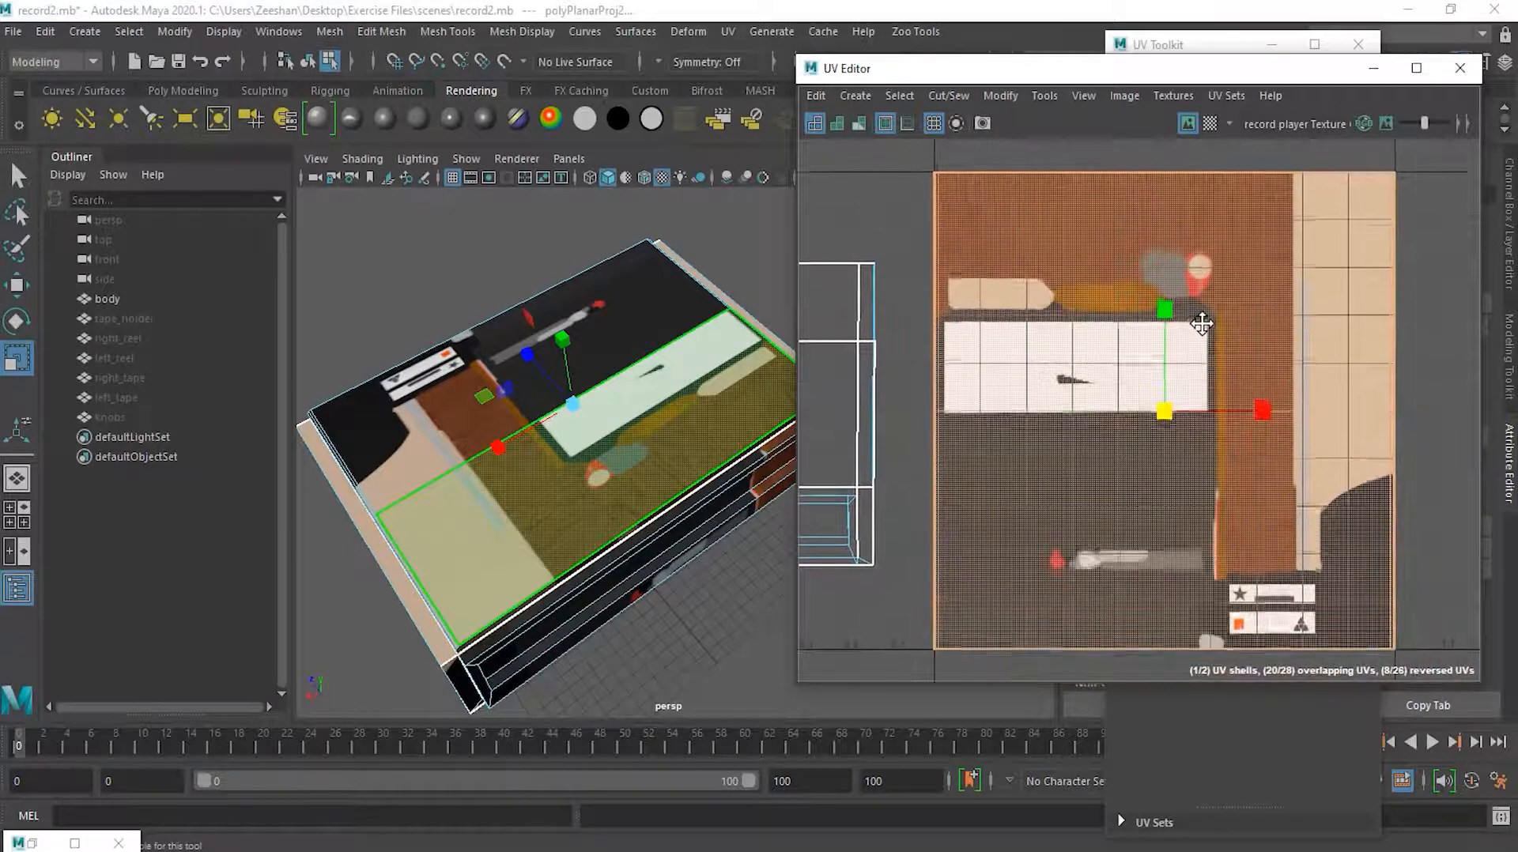
mouse_move(1262, 407)
left_mouse_down()
mouse_move(1230, 408)
mouse_move(1248, 408)
left_mouse_up()
left_click_drag(1165, 317, 1166, 356)
right_click_drag(585, 428, 583, 423, "alt")
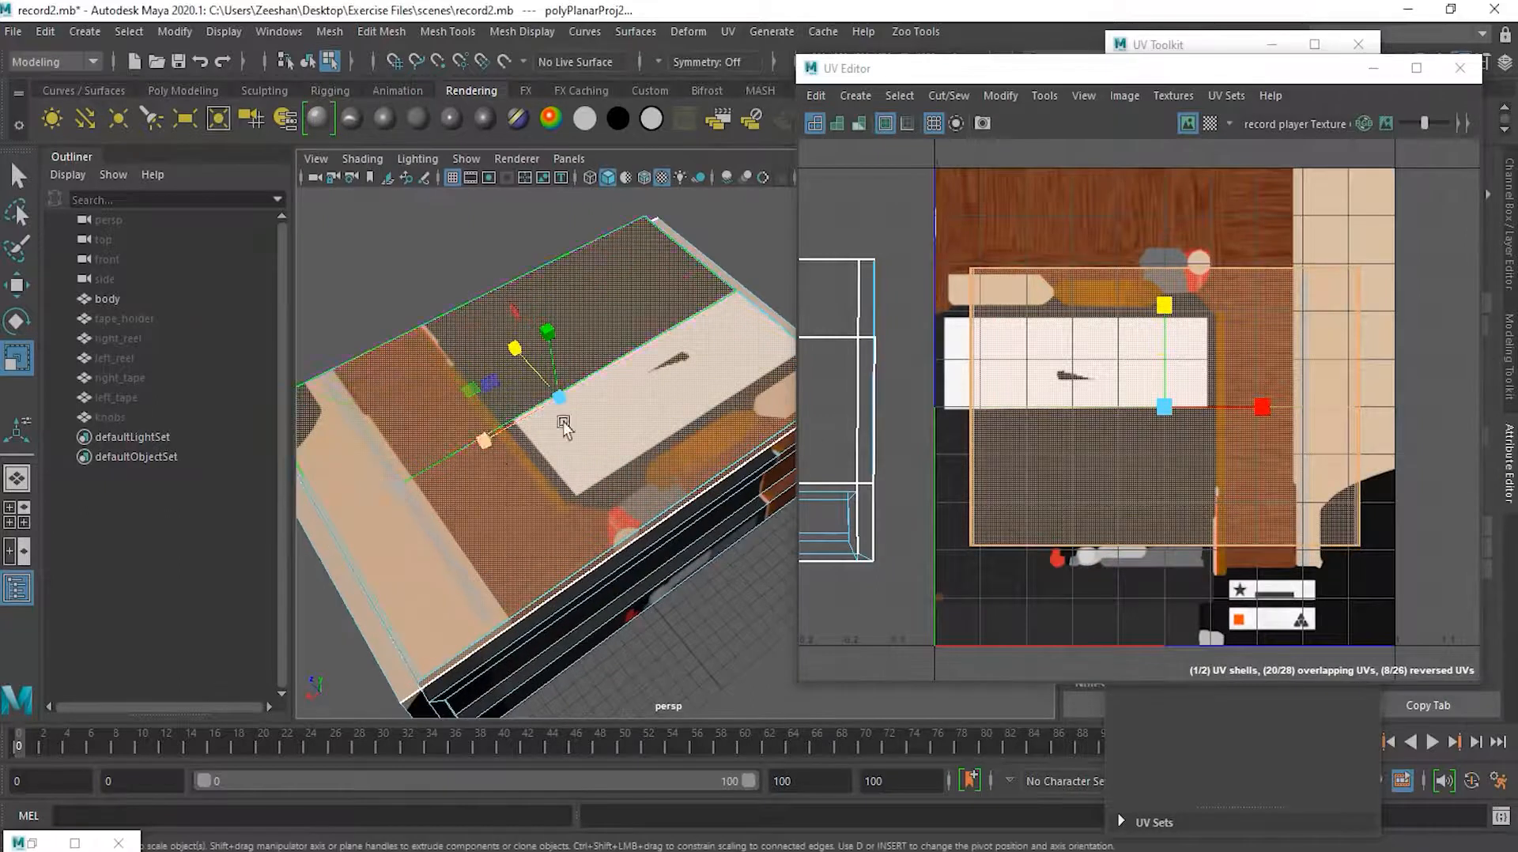
left_click_drag(533, 476, 539, 442, "alt")
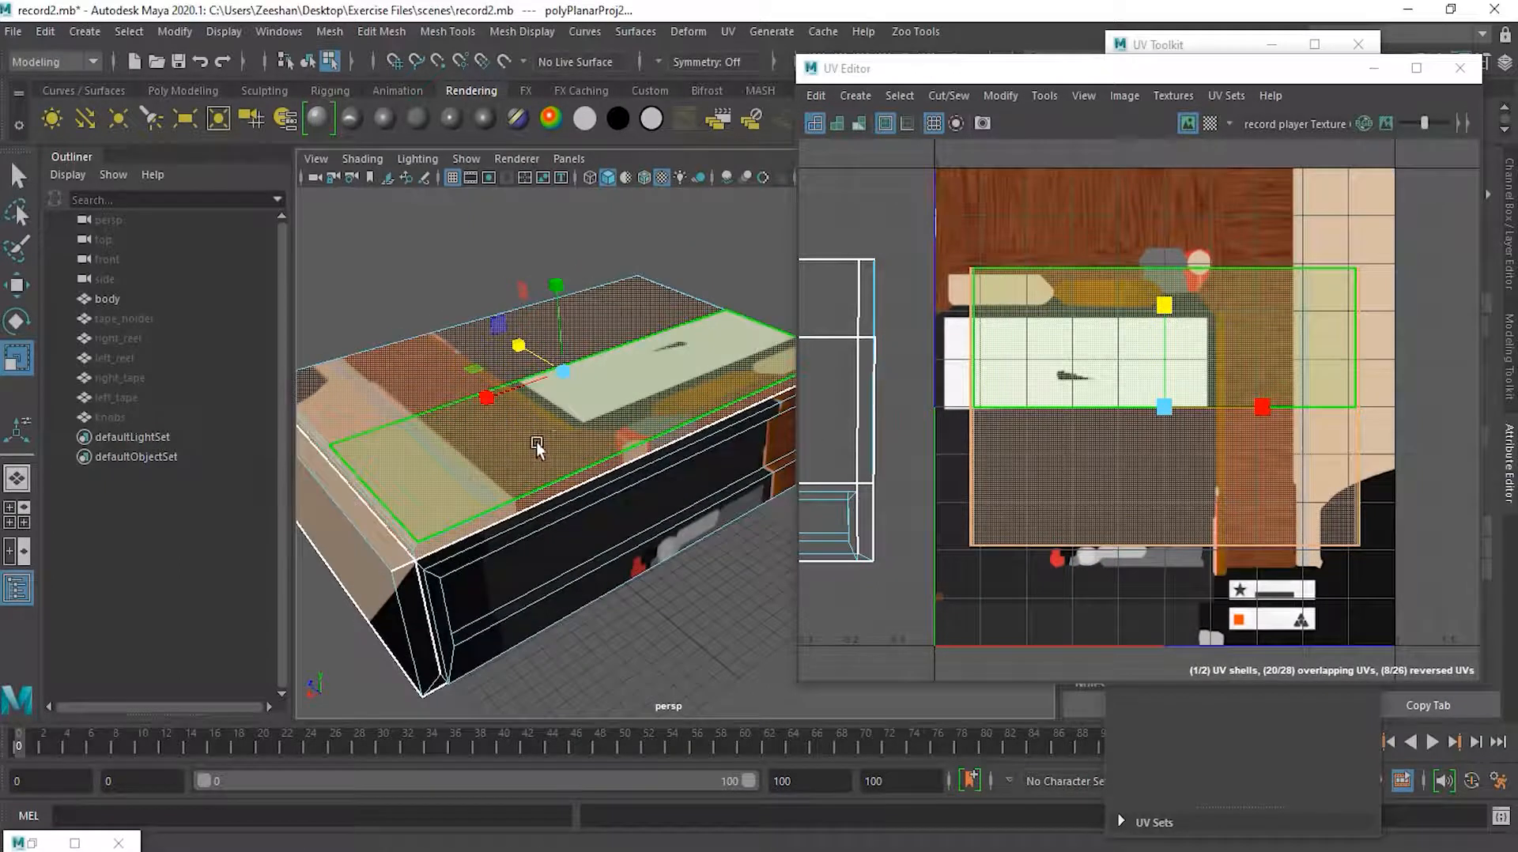
left_click_drag(1227, 407, 1184, 386)
left_click_drag(1166, 331, 1165, 356)
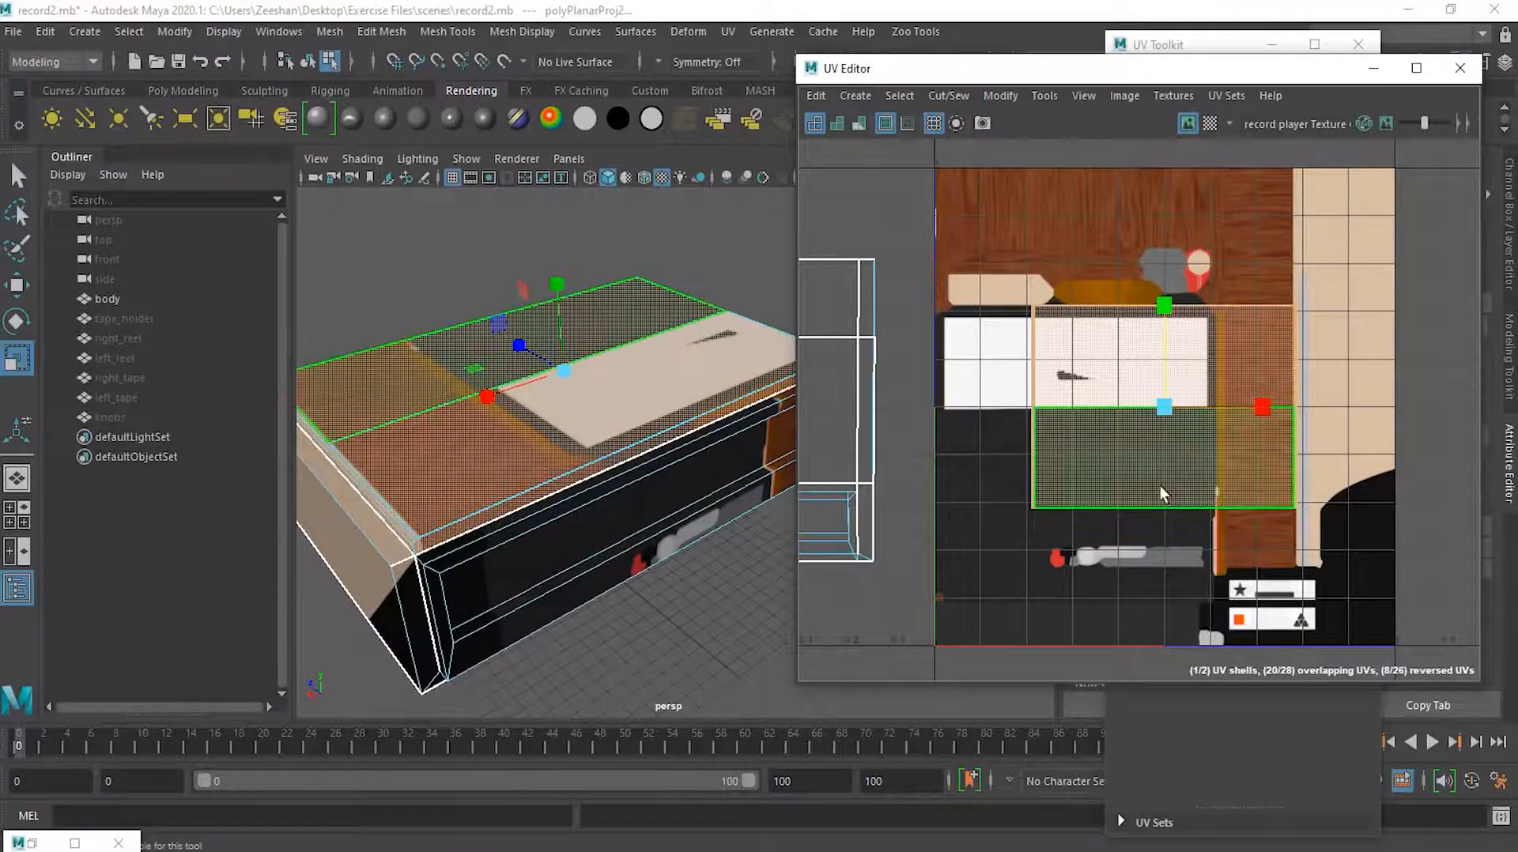
Move the top shell's UVs so that the upper half covers the white panel in the texture
key("w")
left_click_drag(1260, 407, 1174, 421)
key("f")
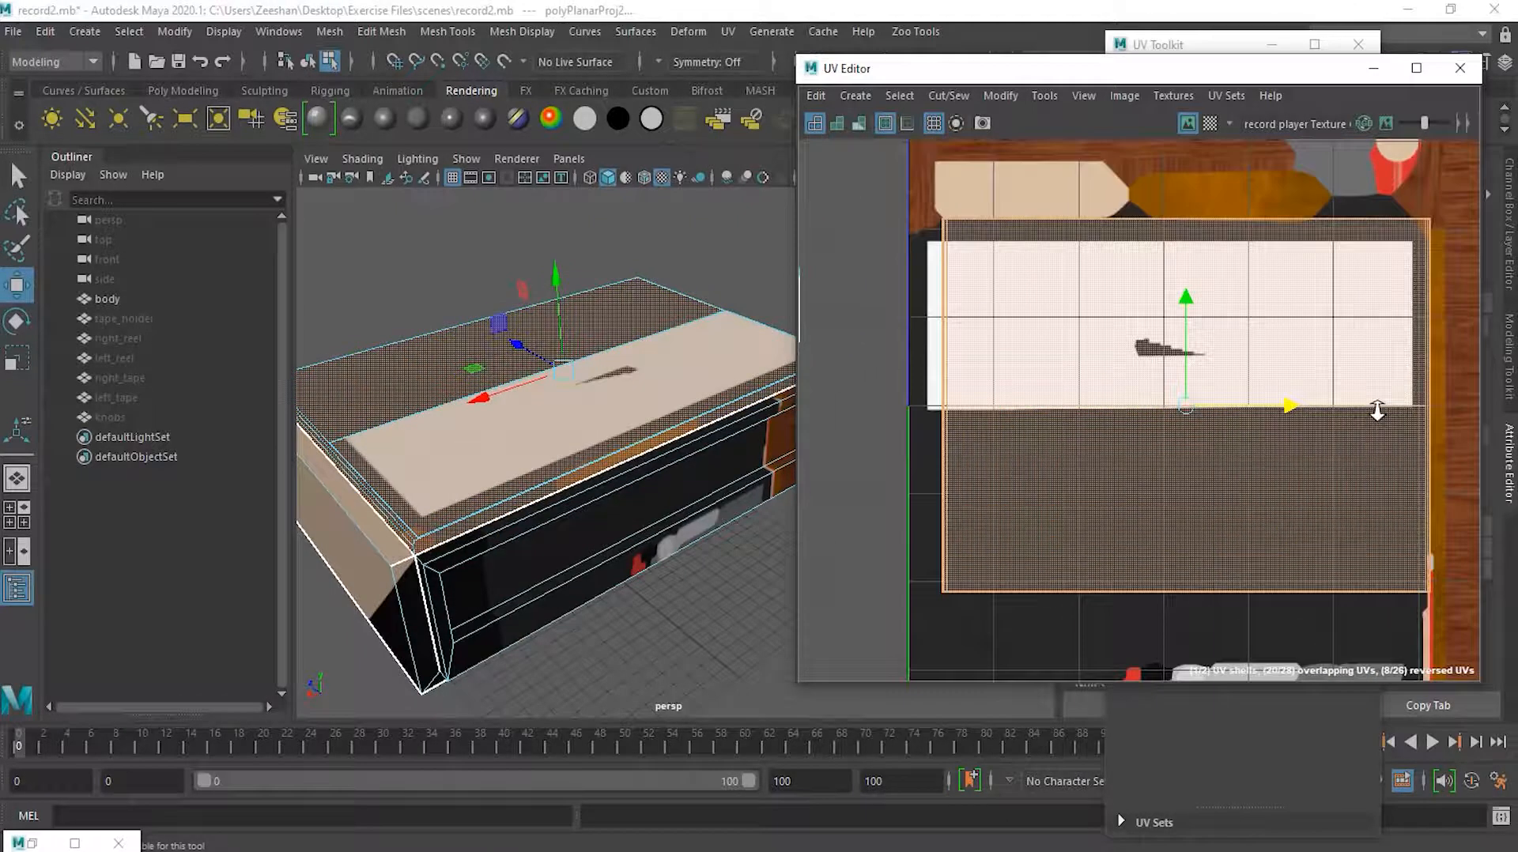
left_click_drag(1288, 406, 1271, 411)
left_click_drag(1164, 326, 1171, 339)
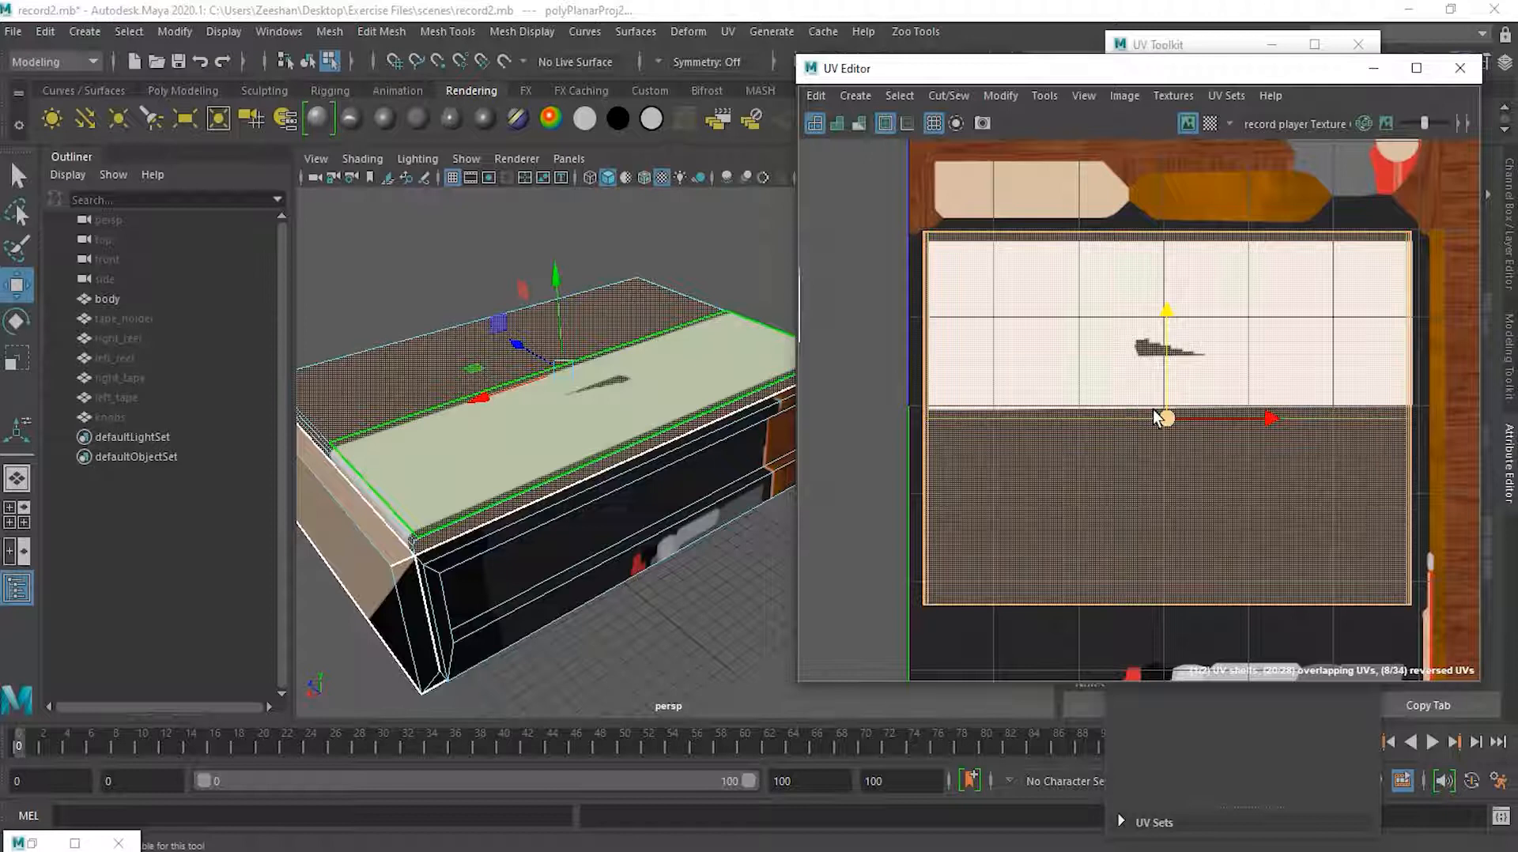
Widen the top shell's UVs slightly and shift them down to frame the white panel with a dark border
key("r")
left_click_drag(1238, 419, 1243, 421)
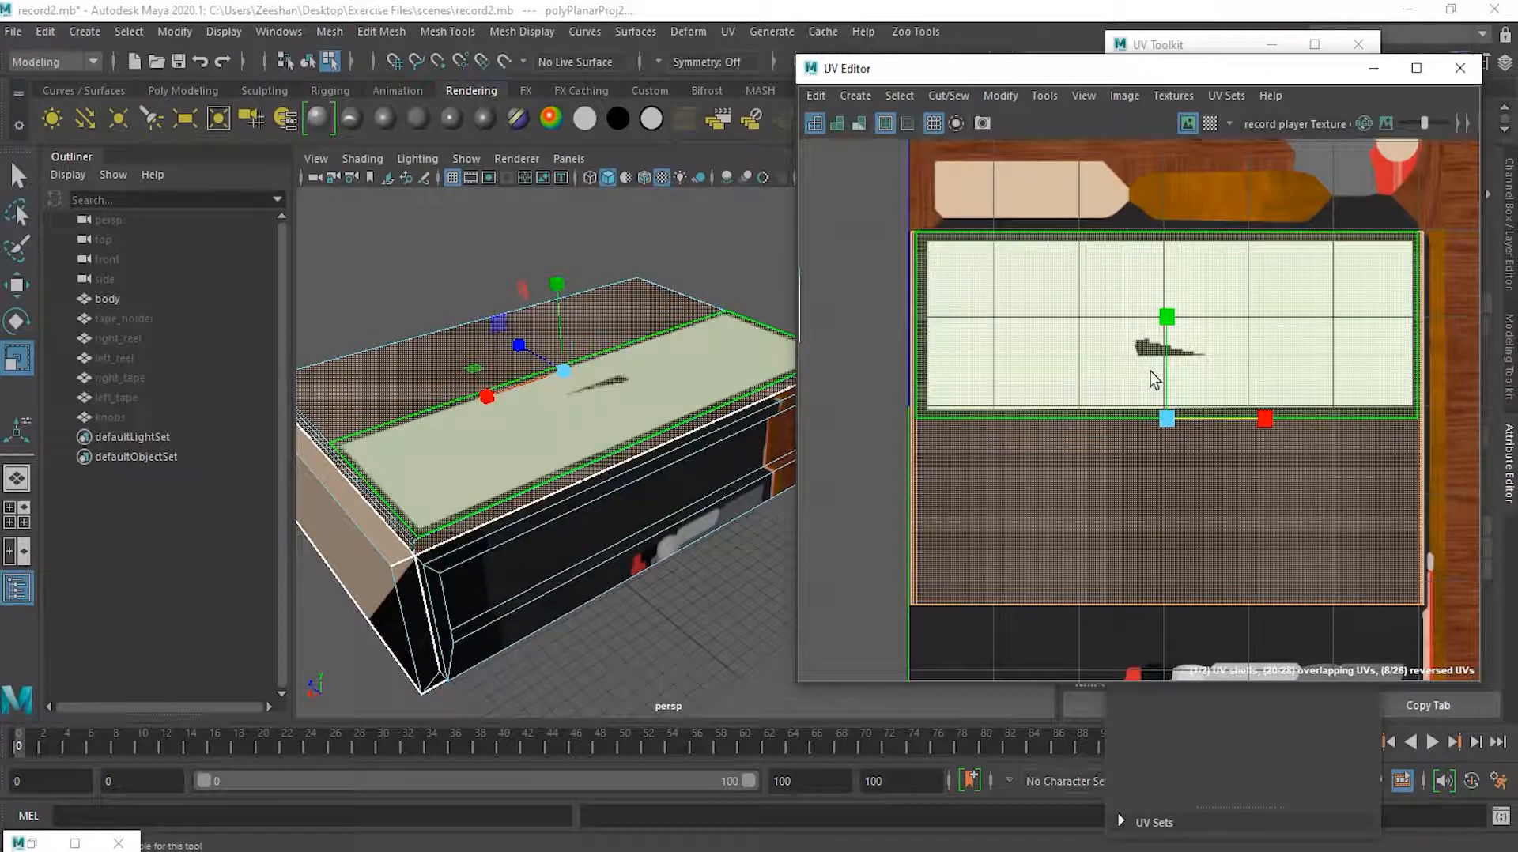
key("w")
left_click_drag(1169, 340, 1173, 340)
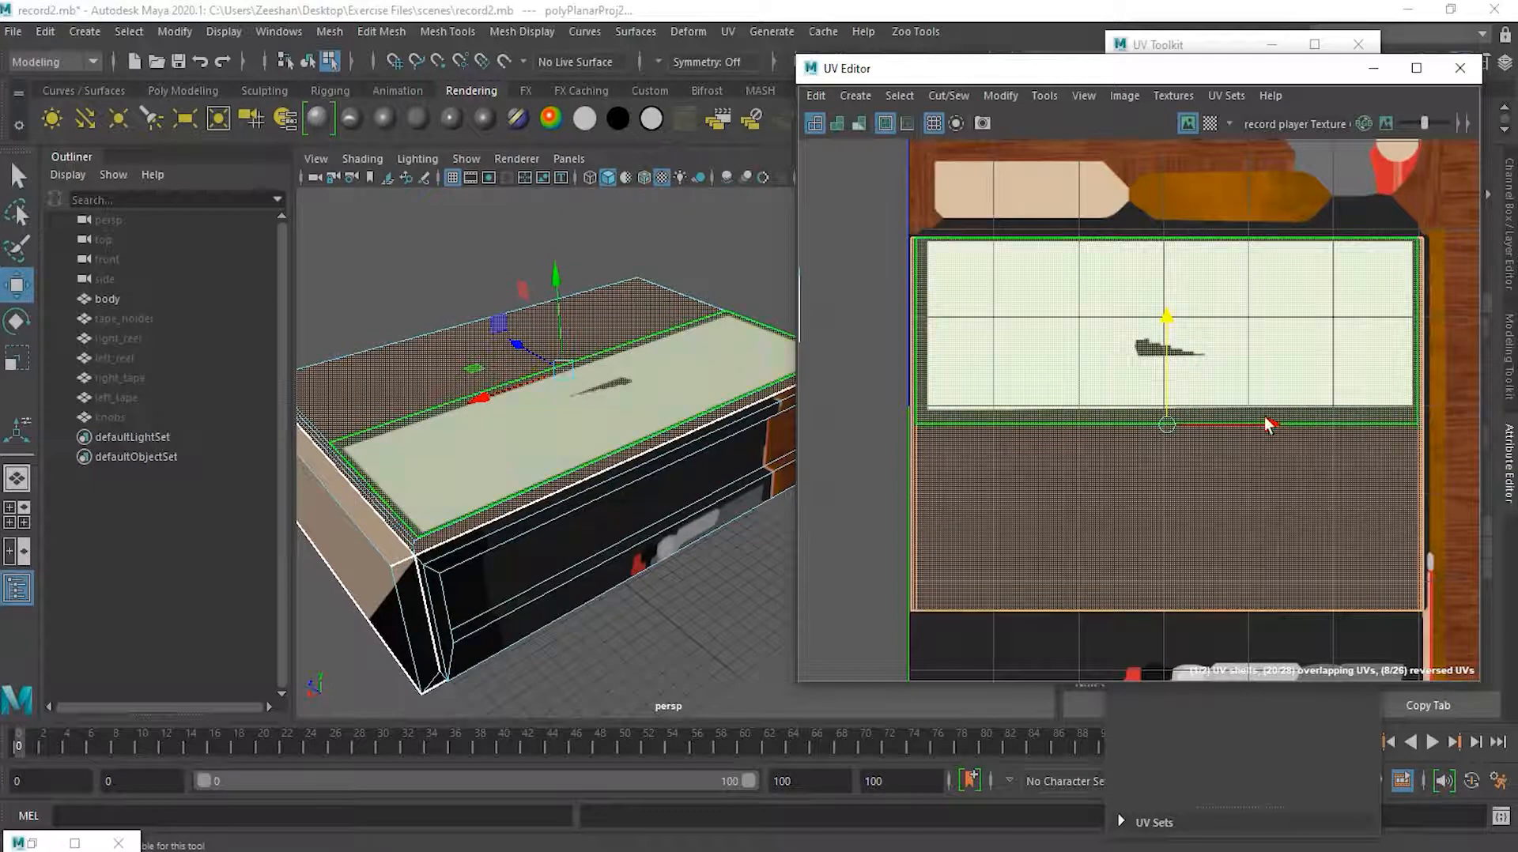
Rotate the top shell's UVs about 180 degrees to put the white panel on the rear half of the top
scroll(1248, 424, "down", 1)
middle_click_drag(1247, 452, 1190, 370, "alt")
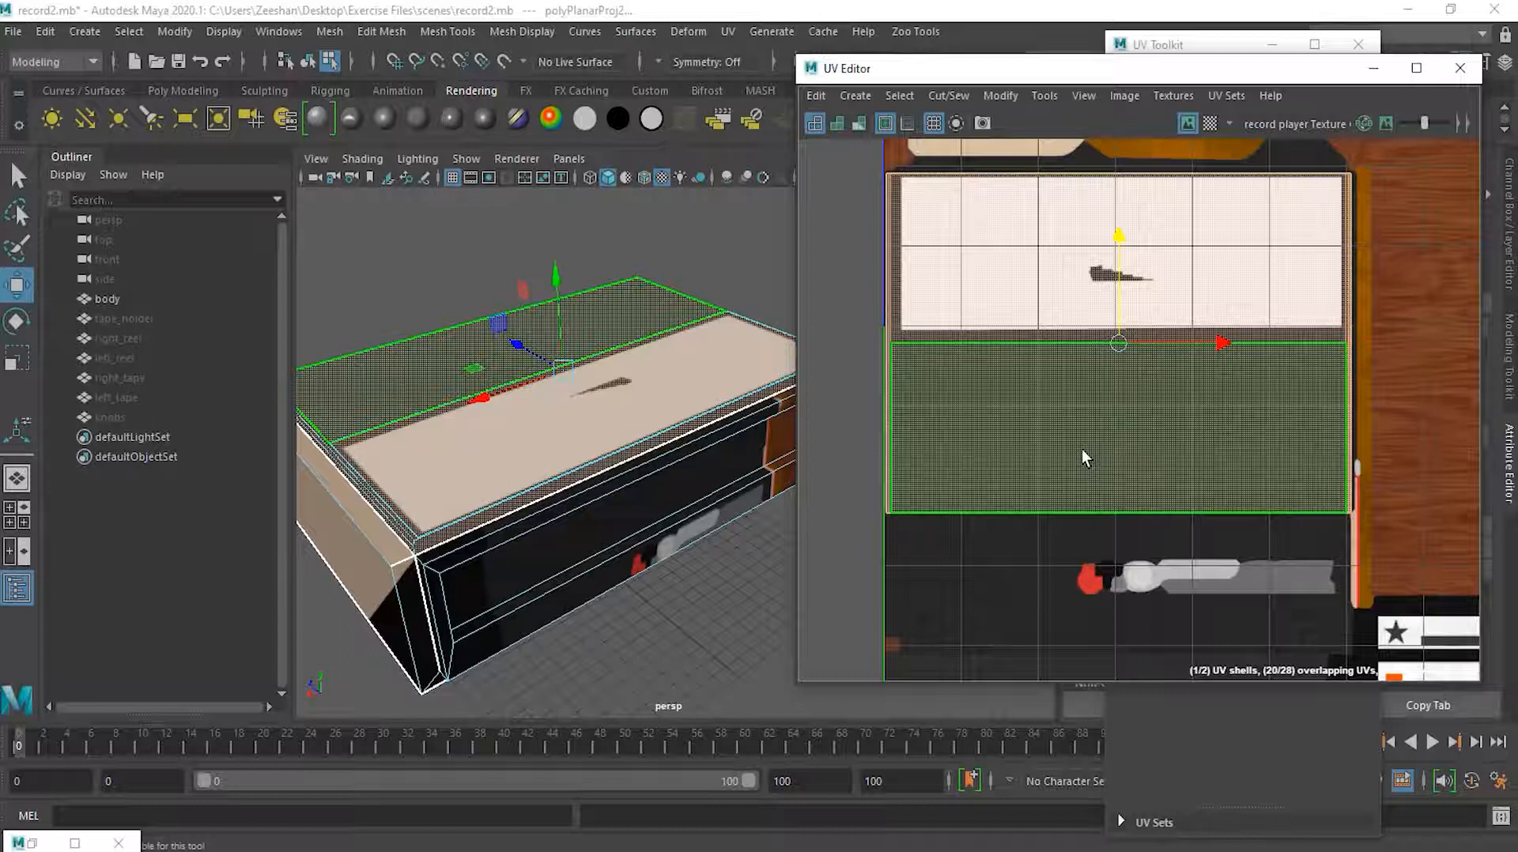
key("e")
left_click_drag(1166, 430, 833, 321)
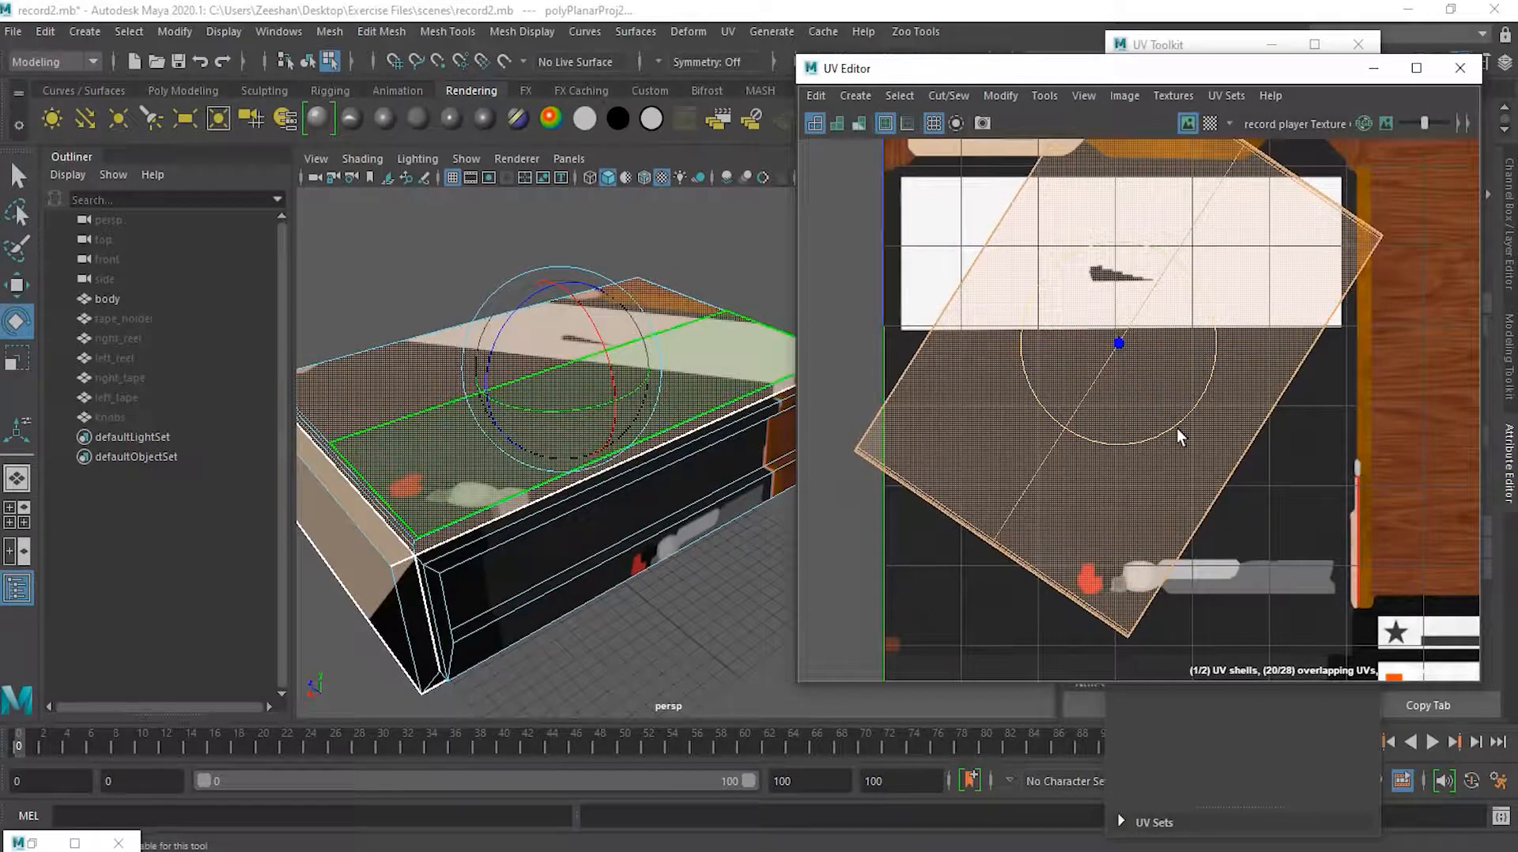
left_click_drag(1175, 420, 1090, 437)
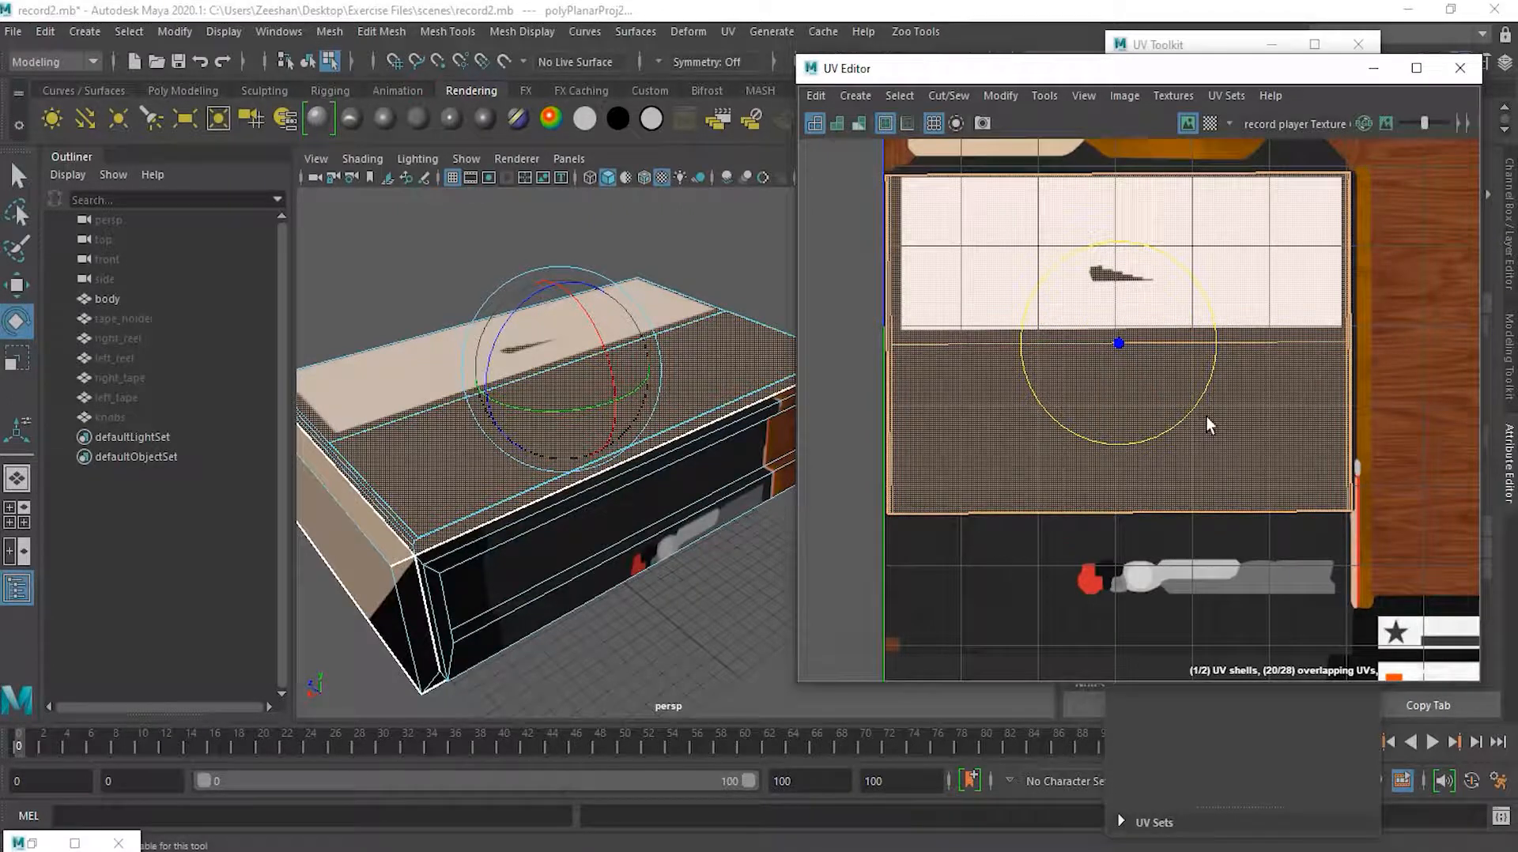
Select the bevelled frame faces surrounding the recessed panel on the front of the record player body
scroll(1105, 410, "down", 3)
middle_click_drag(984, 368, 1305, 355, "alt")
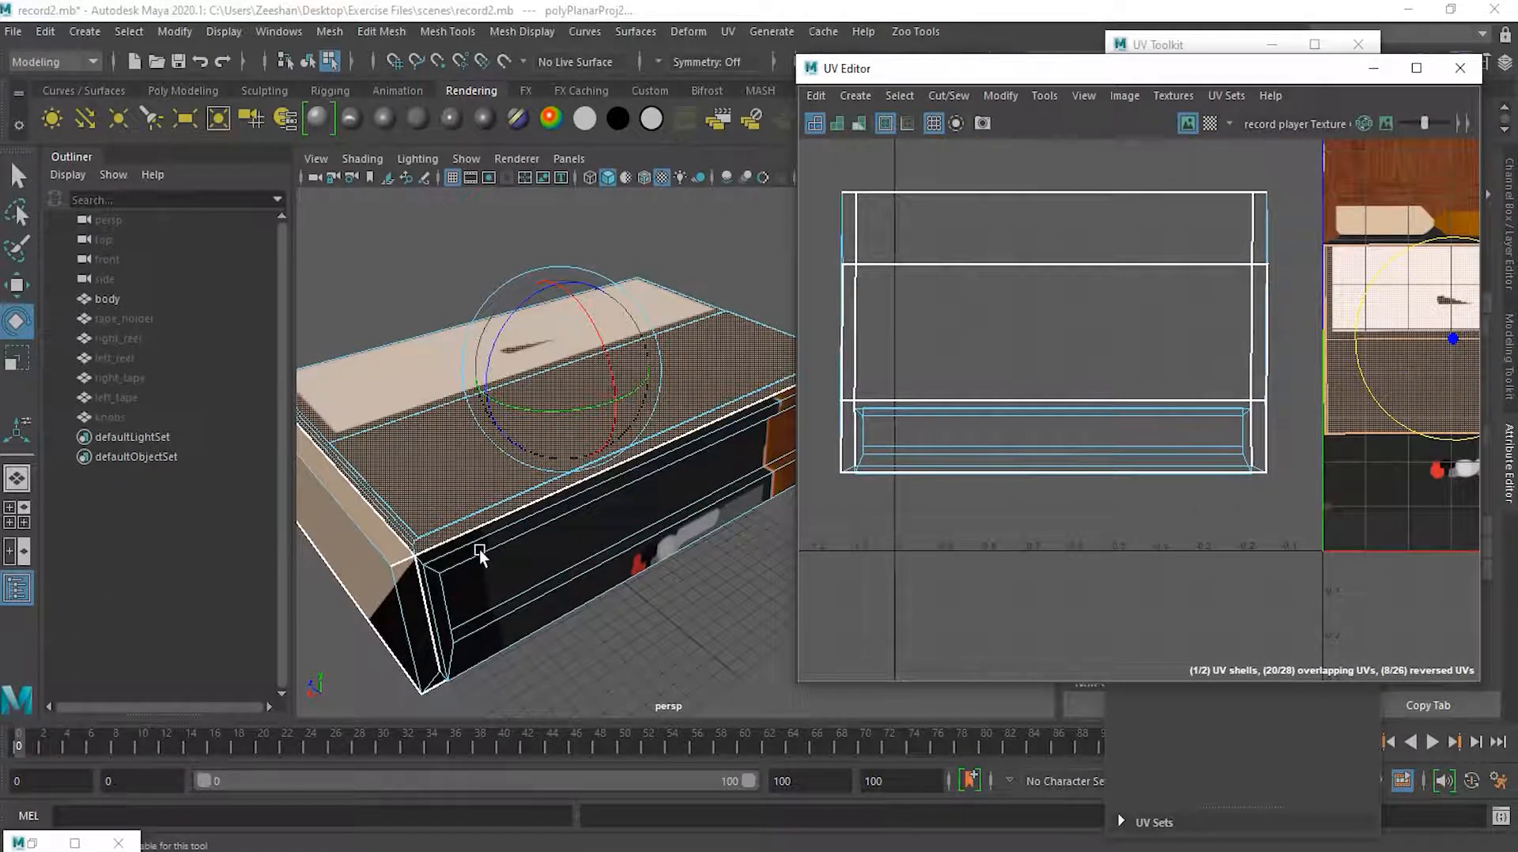
left_click(480, 549)
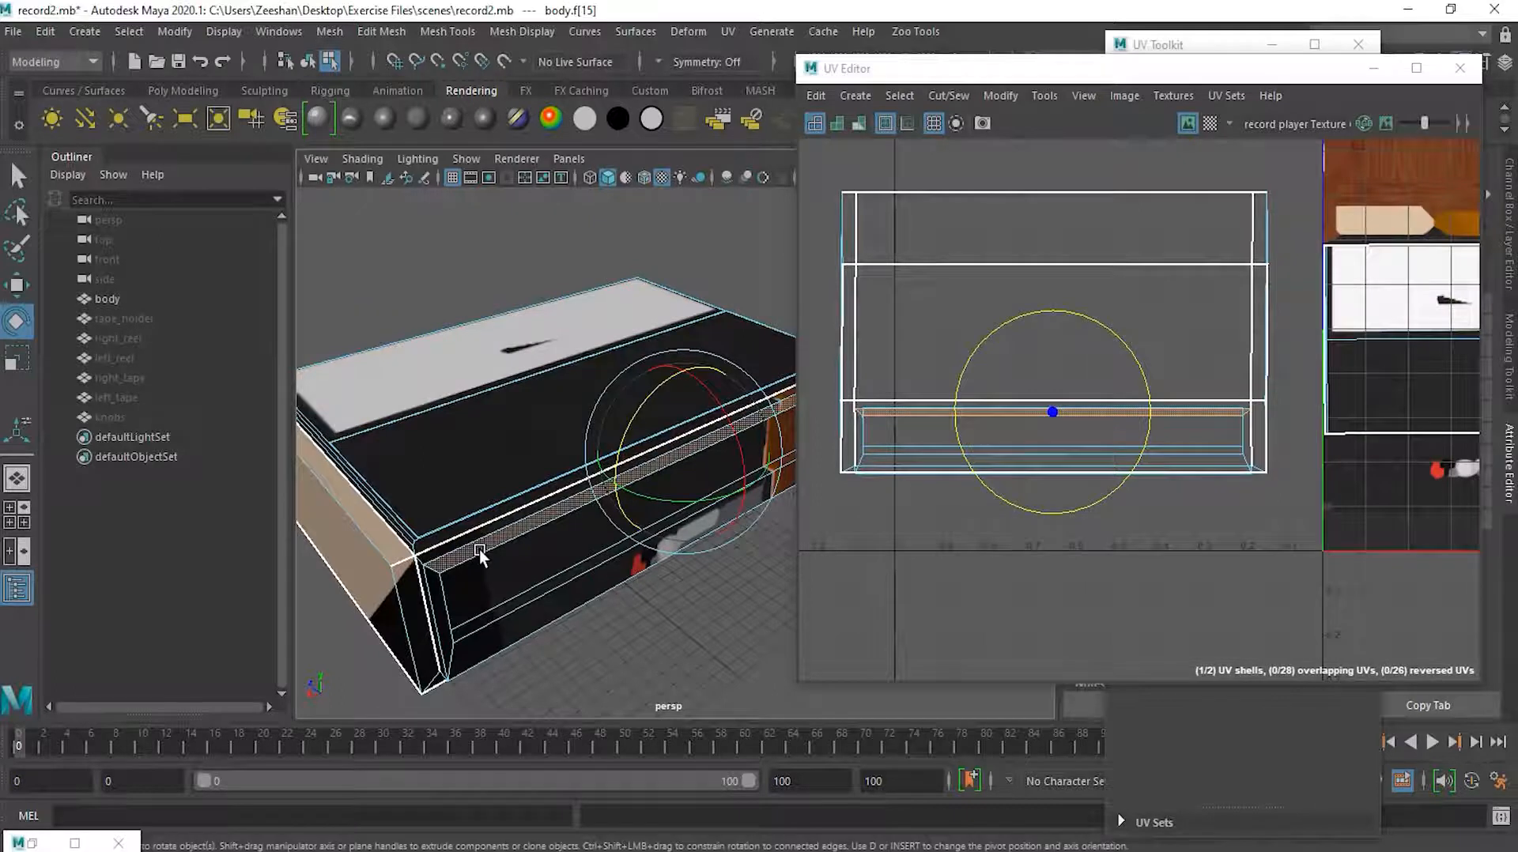
left_click(497, 628, "shift")
left_click(499, 628, "shift")
scroll(565, 546, "down", 2)
left_click_drag(566, 546, 596, 509, "alt")
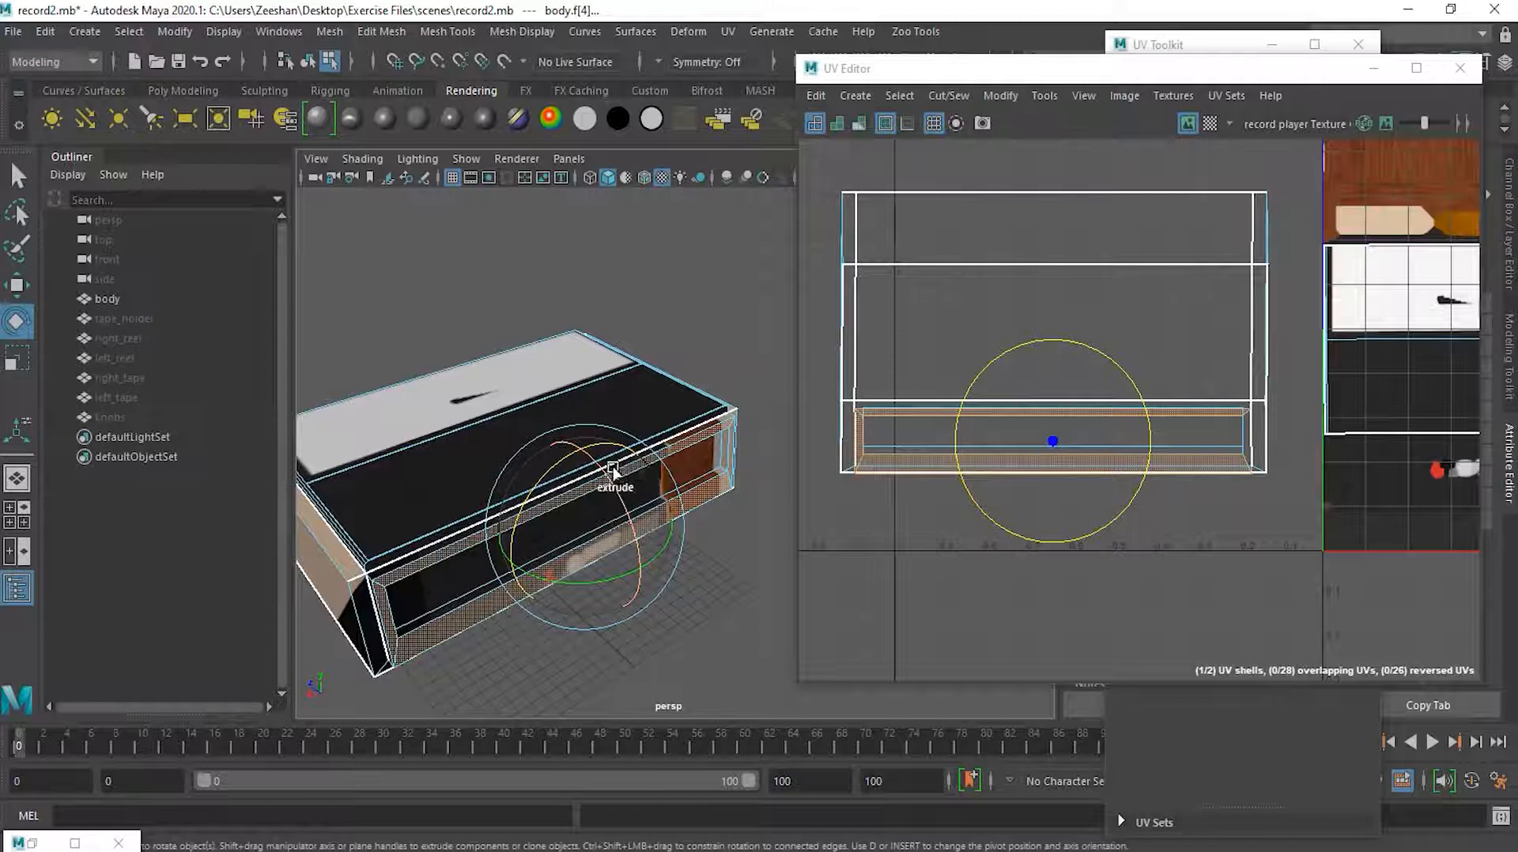
right_click_drag(710, 459, 614, 404, "shift")
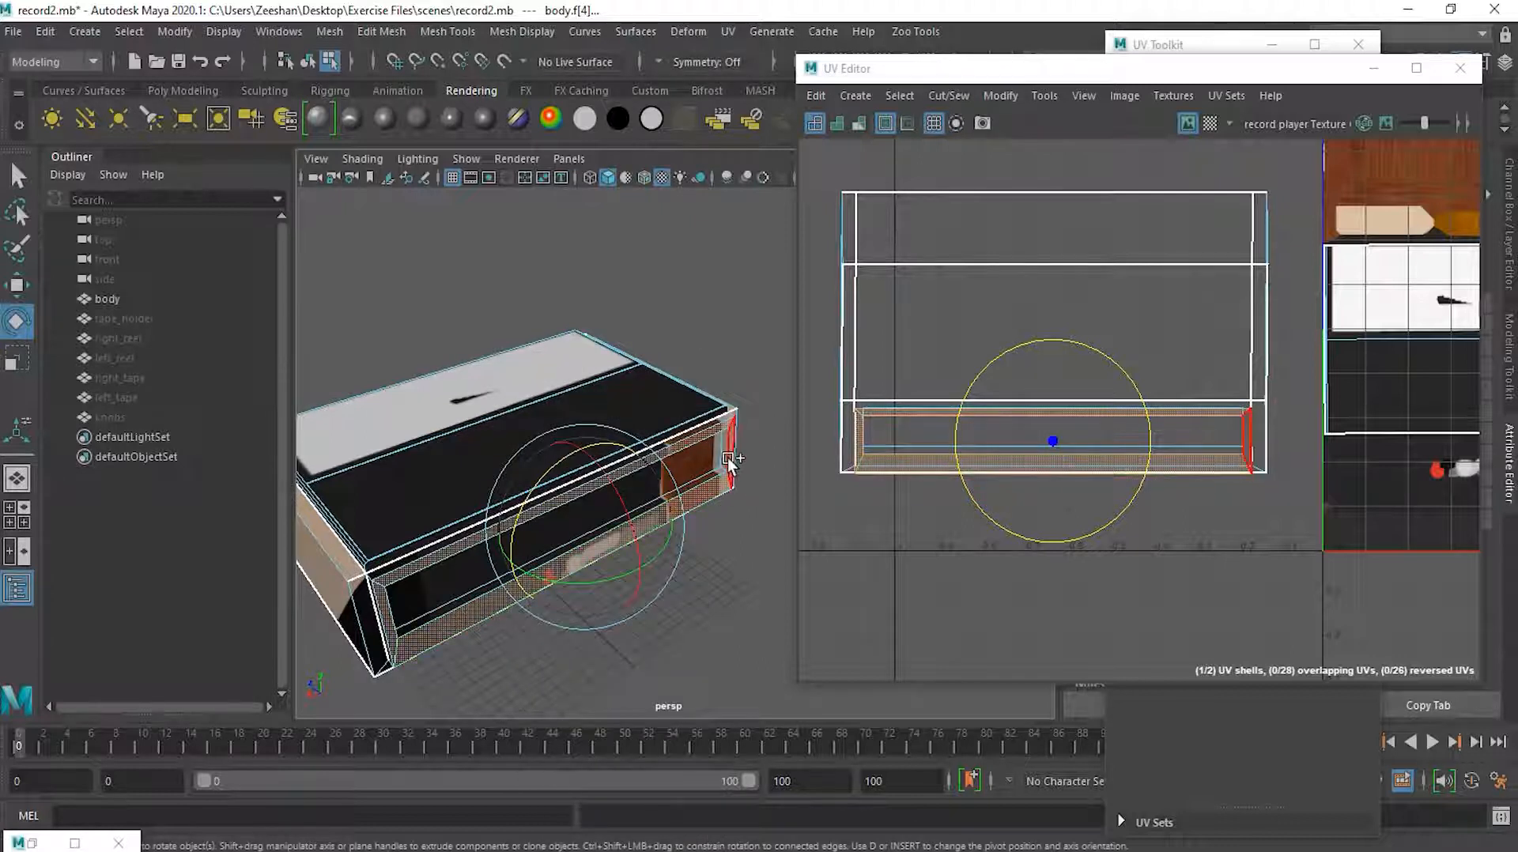
left_click_drag(435, 533, 590, 504, "alt")
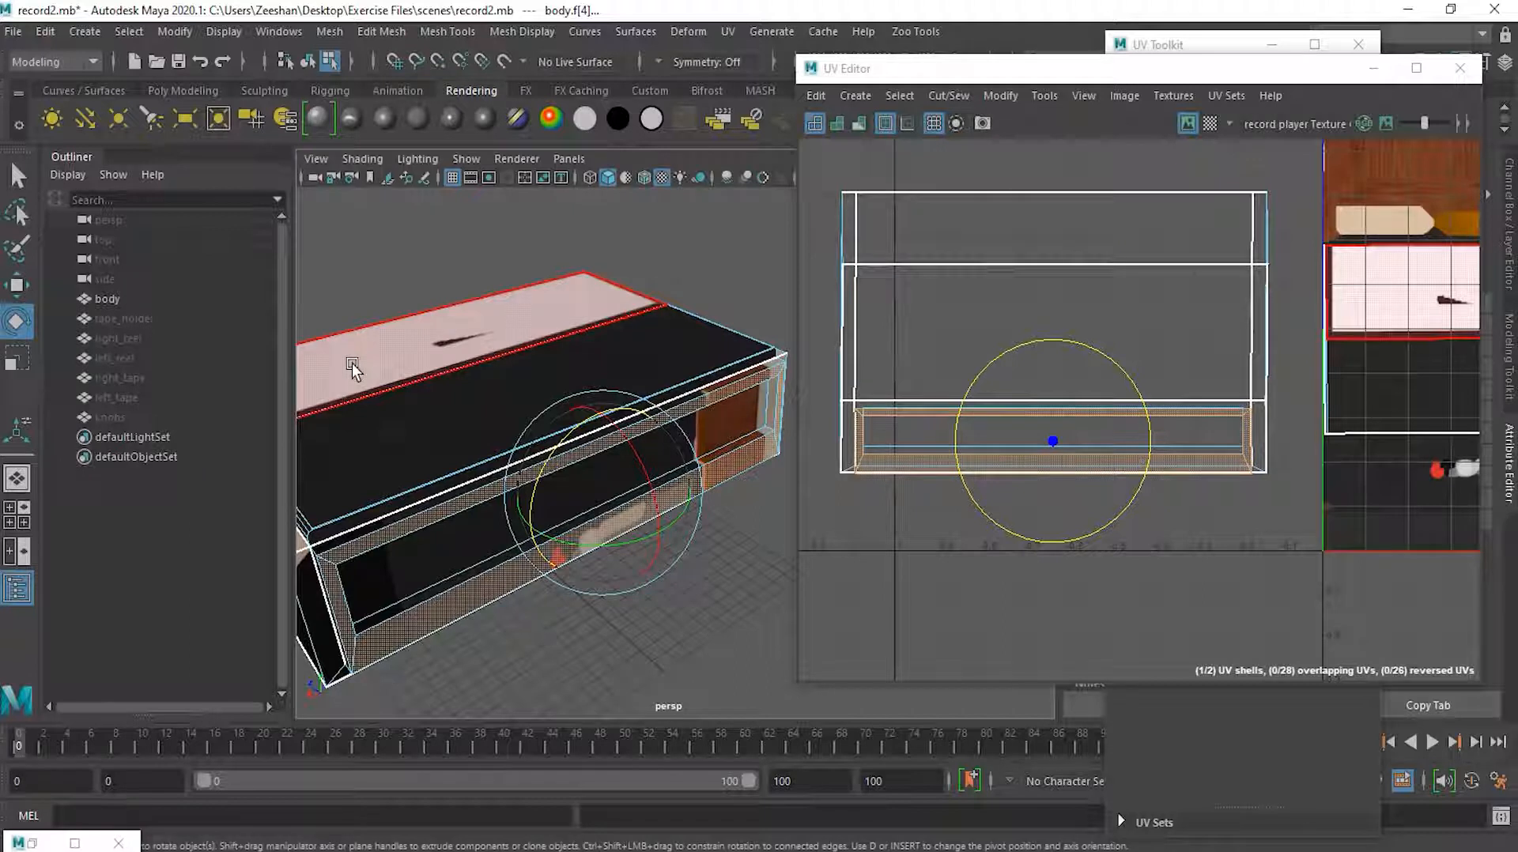
key("shift+period")
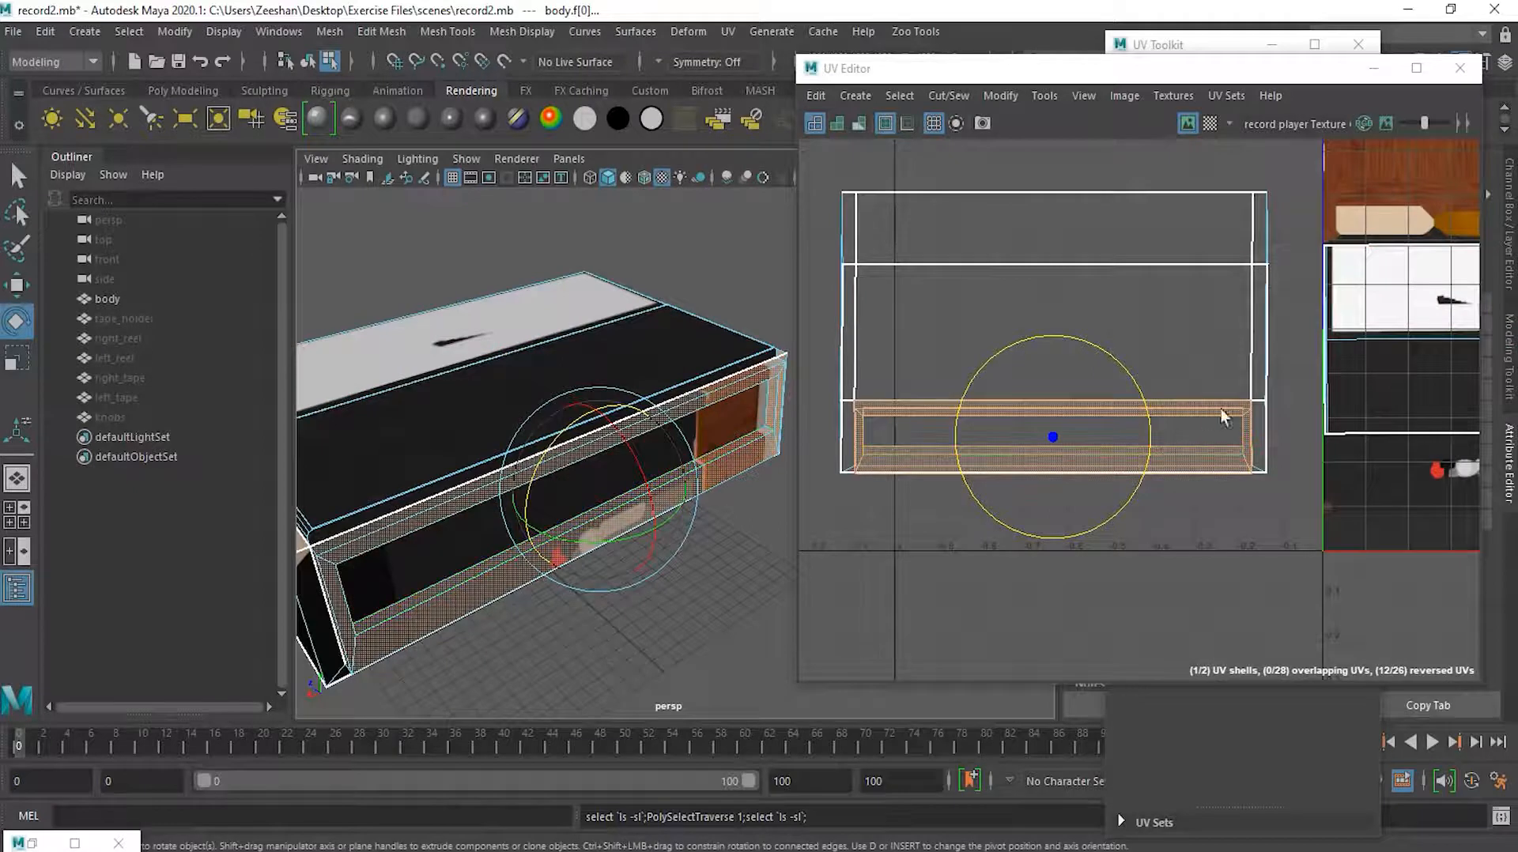
Apply a planar UV projection to the selected front frame faces
right_click_drag(1311, 448, 1034, 448, "alt")
middle_click_drag(1325, 451, 1173, 478, "alt")
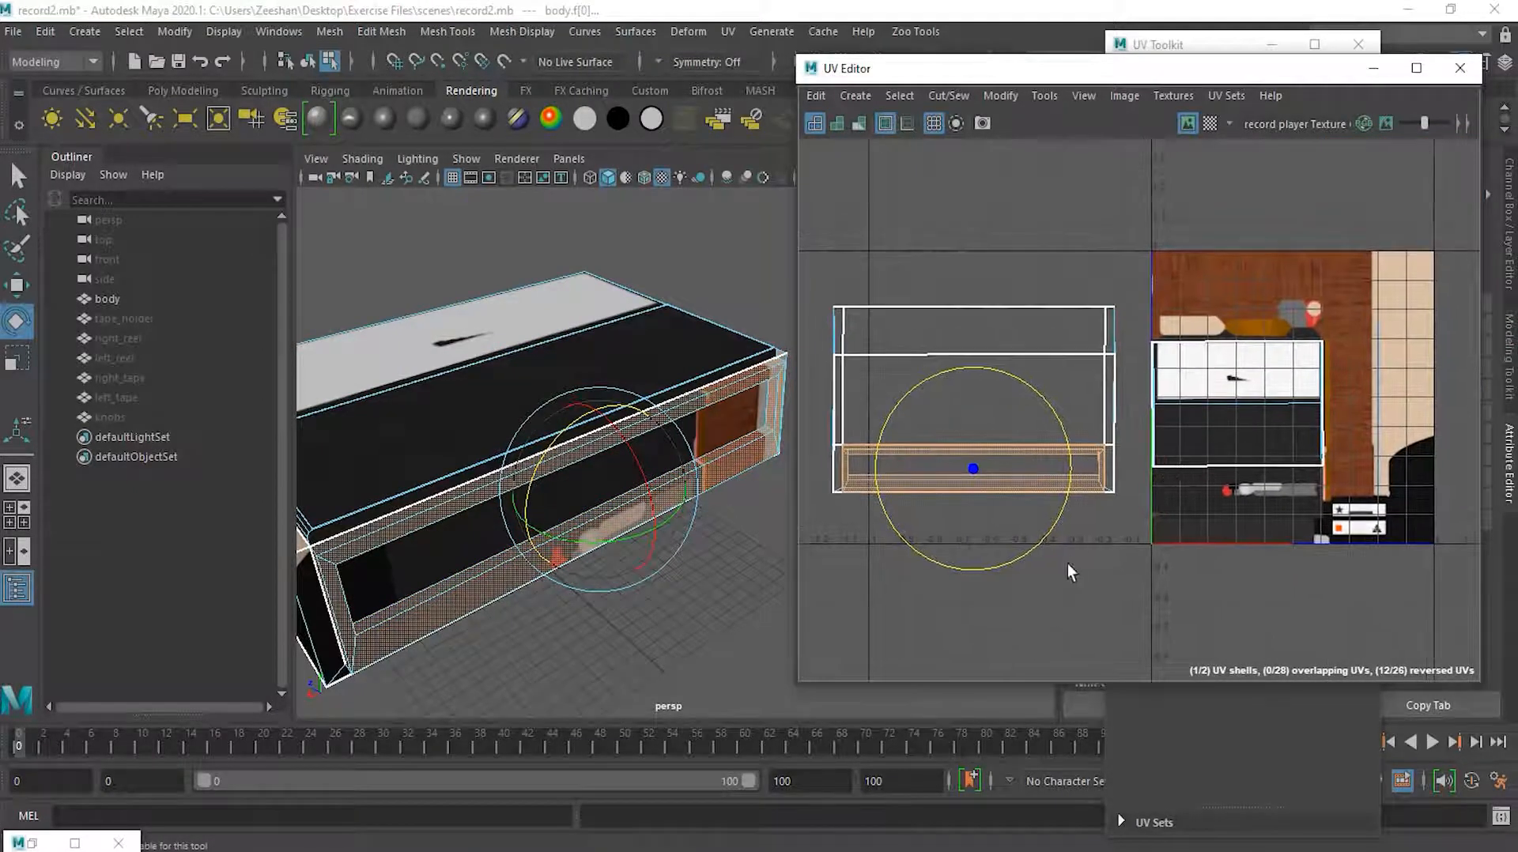
left_click(856, 96)
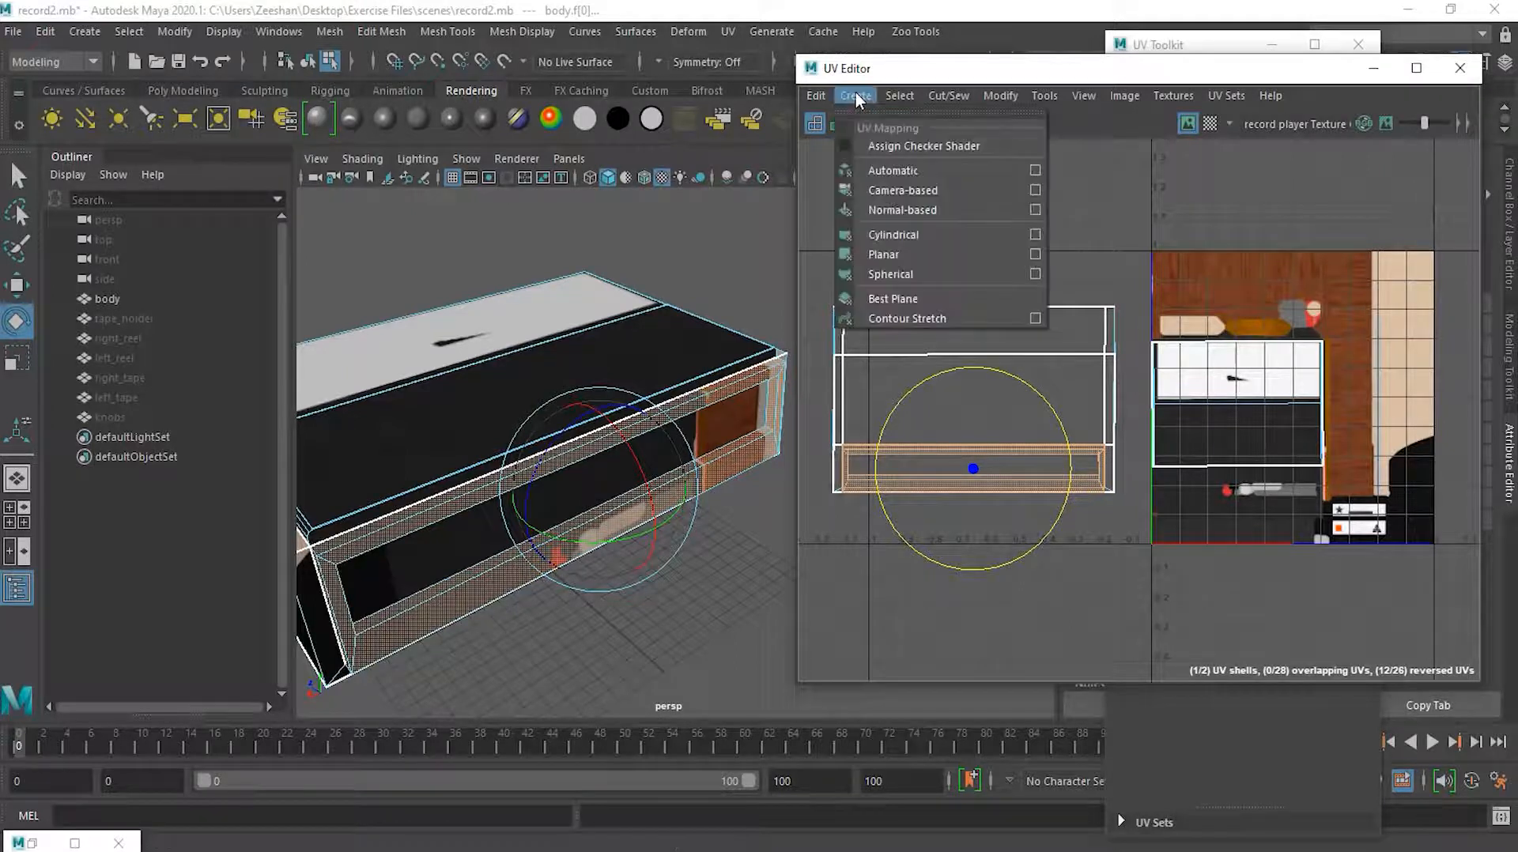
left_click(938, 253)
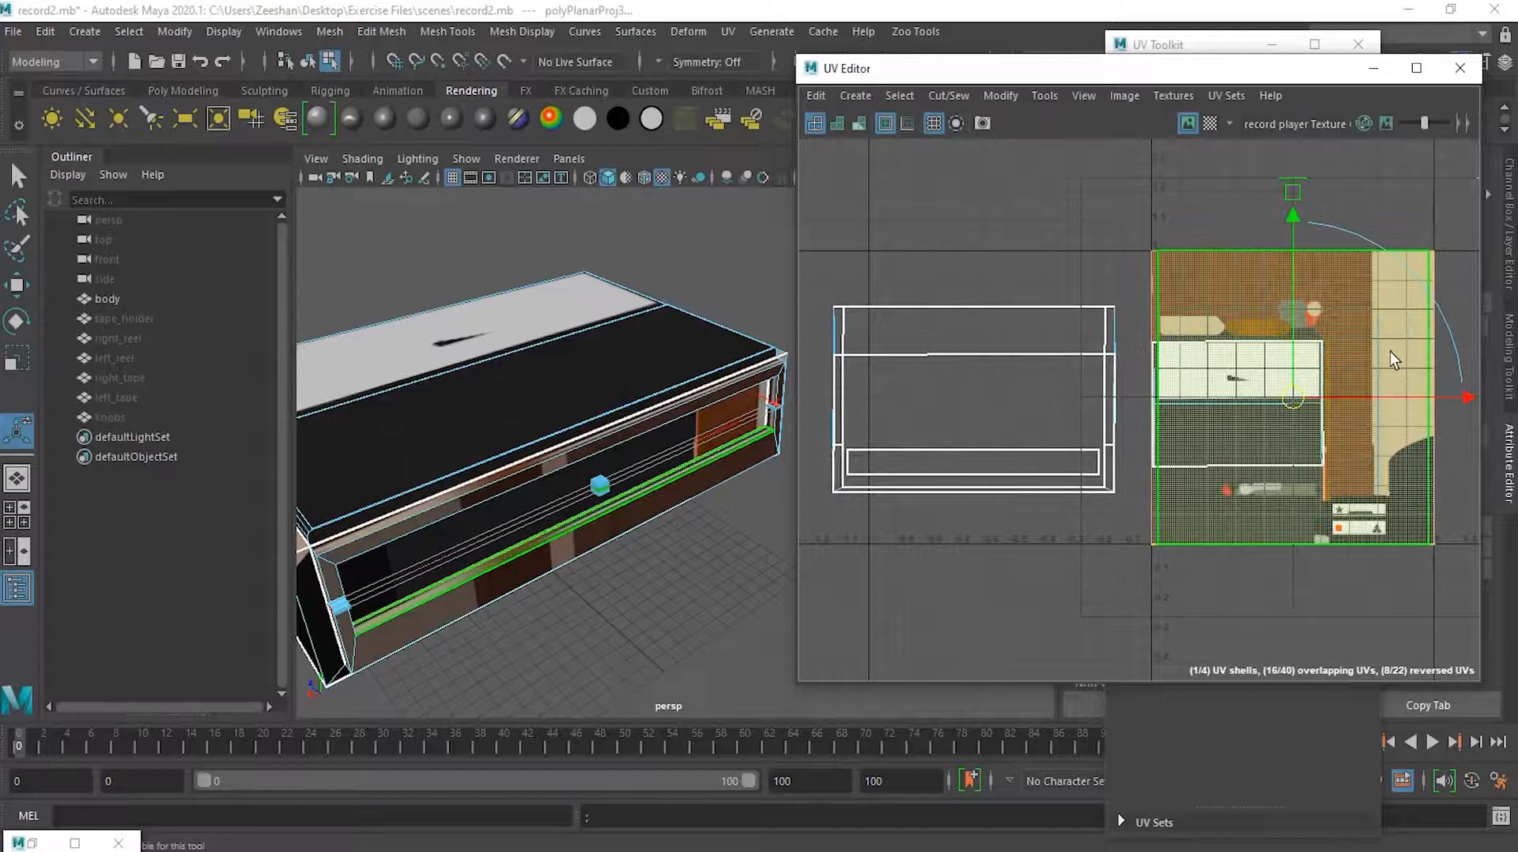
Scale the front frame's UVs down in V and U to a small rectangle
middle_click_drag(1259, 352, 1078, 352, "alt")
scroll(1079, 353, "up", 3)
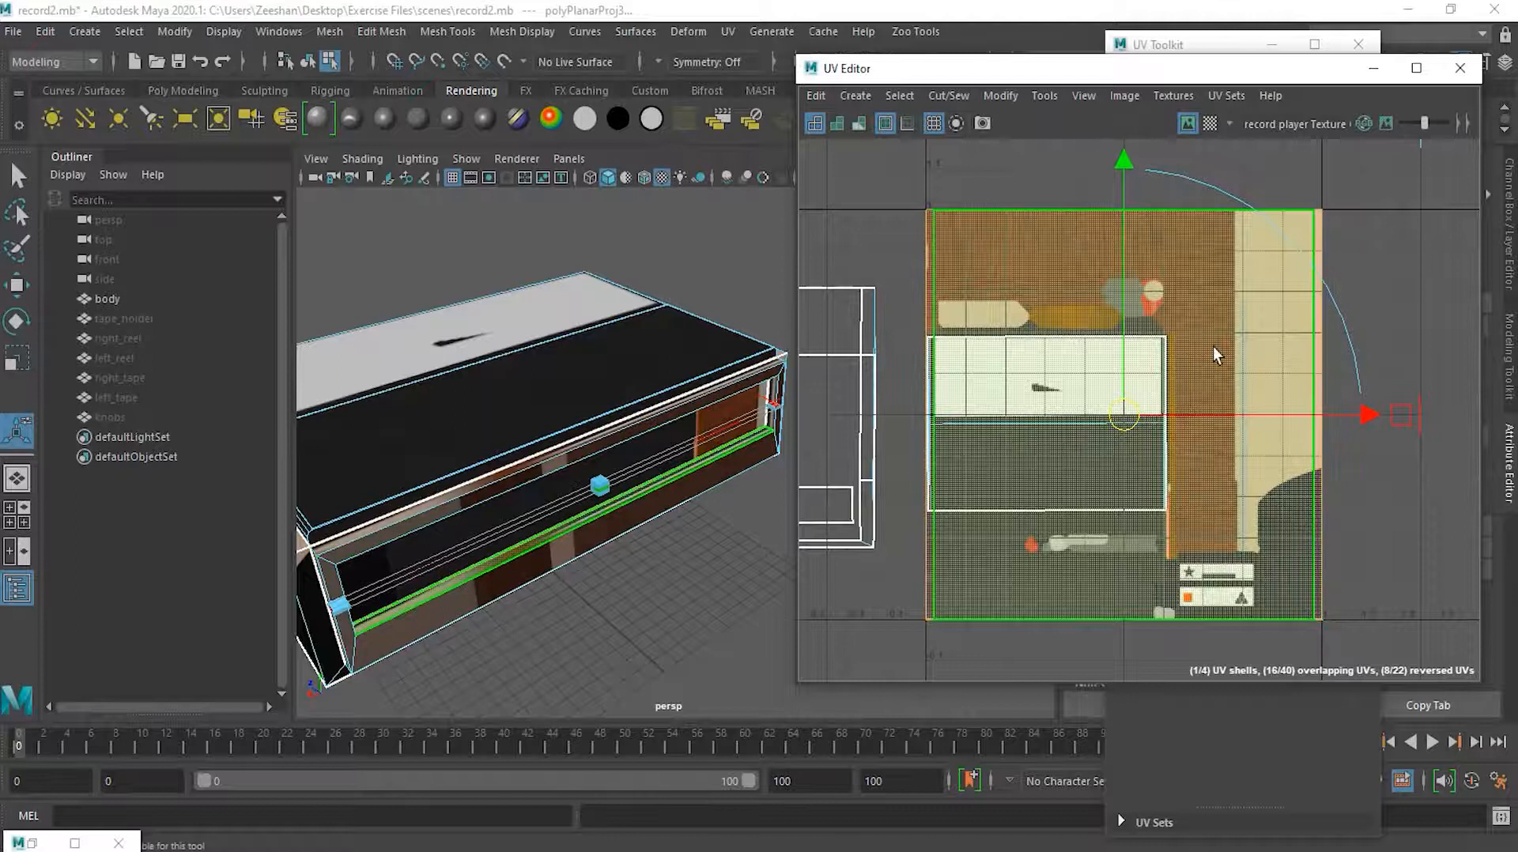
key("w")
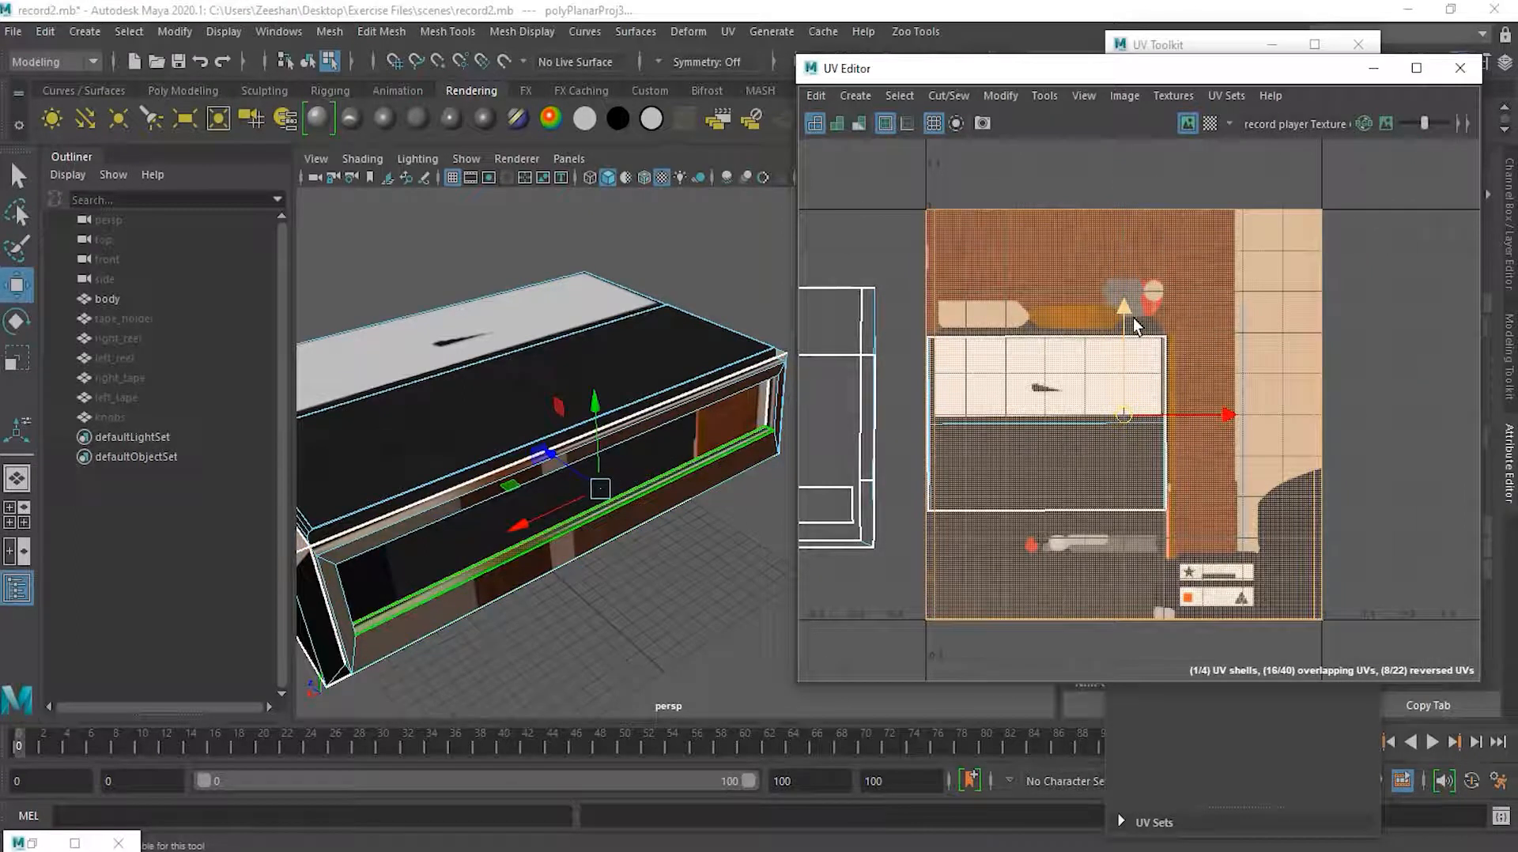
key("r")
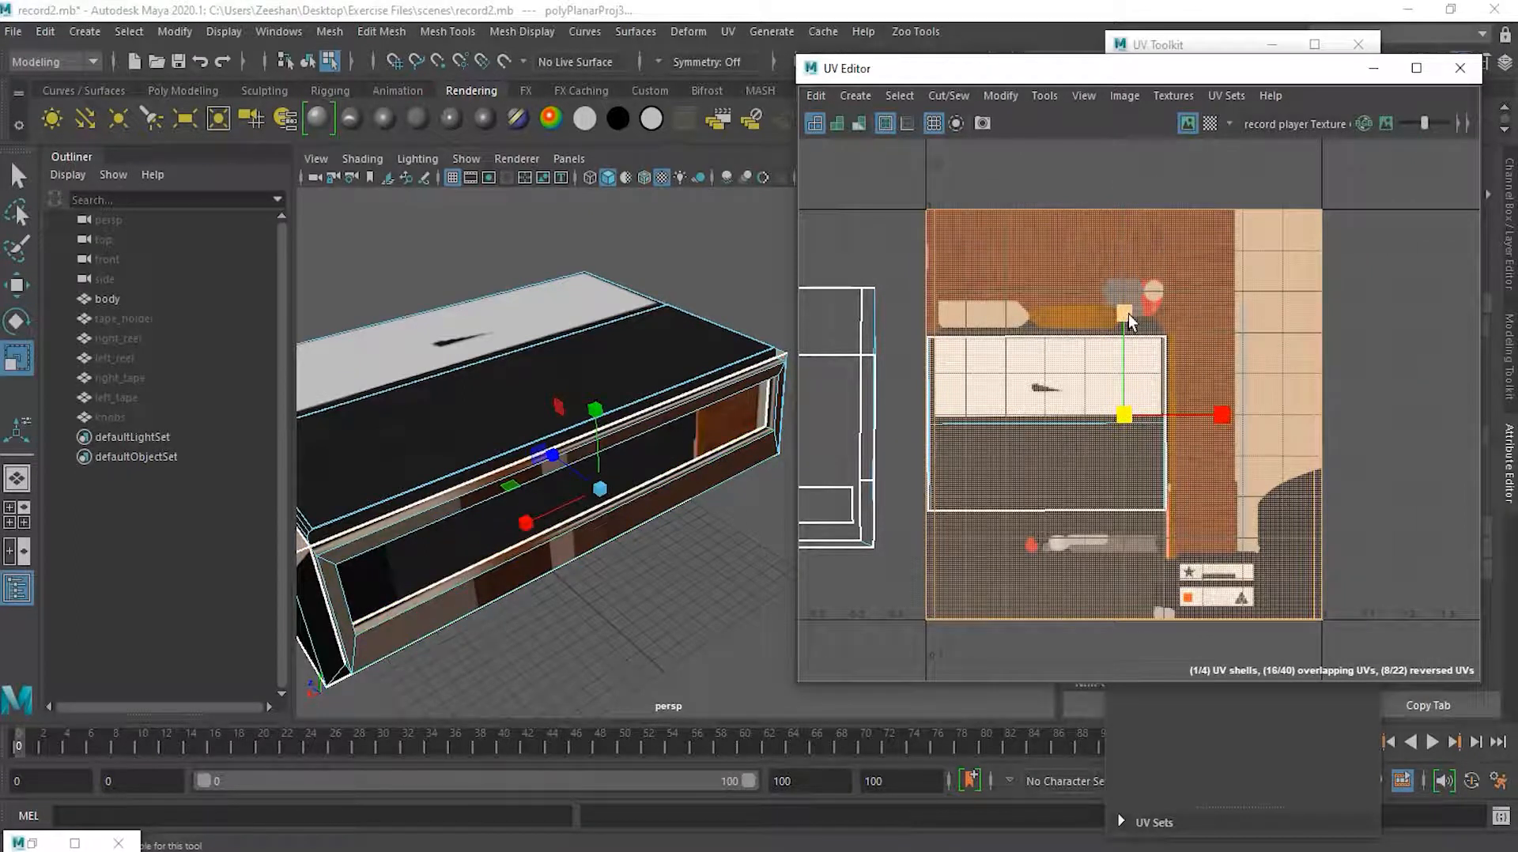
left_click_drag(1128, 314, 1127, 389)
left_click_drag(1220, 419, 1151, 415)
left_click_drag(1122, 343, 1131, 402)
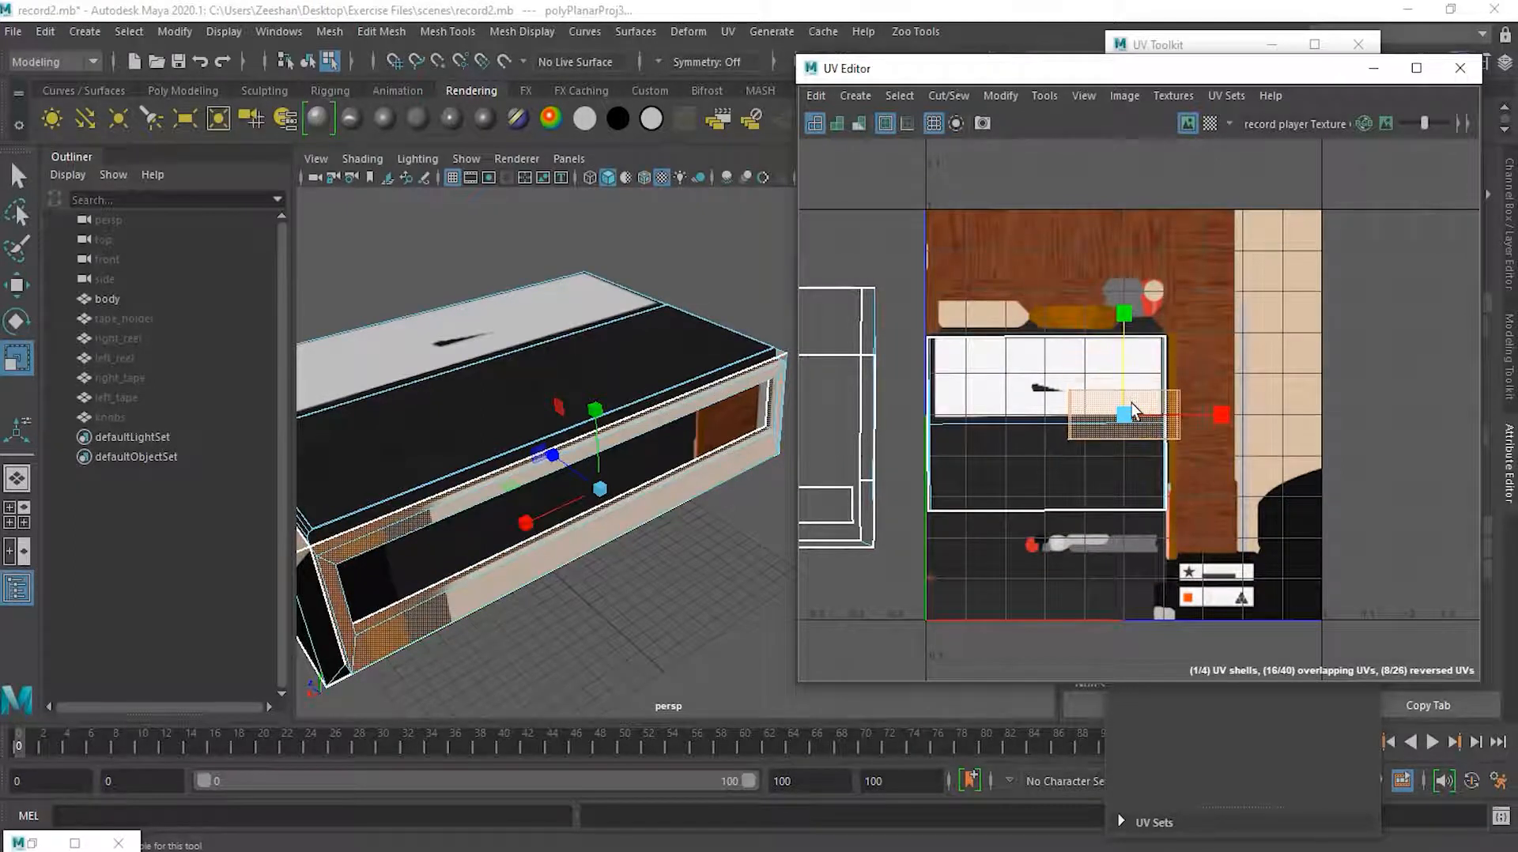
Move the front frame's UV shell onto the plain dark area along the texture's lower edge
scroll(1131, 402, "up", 3)
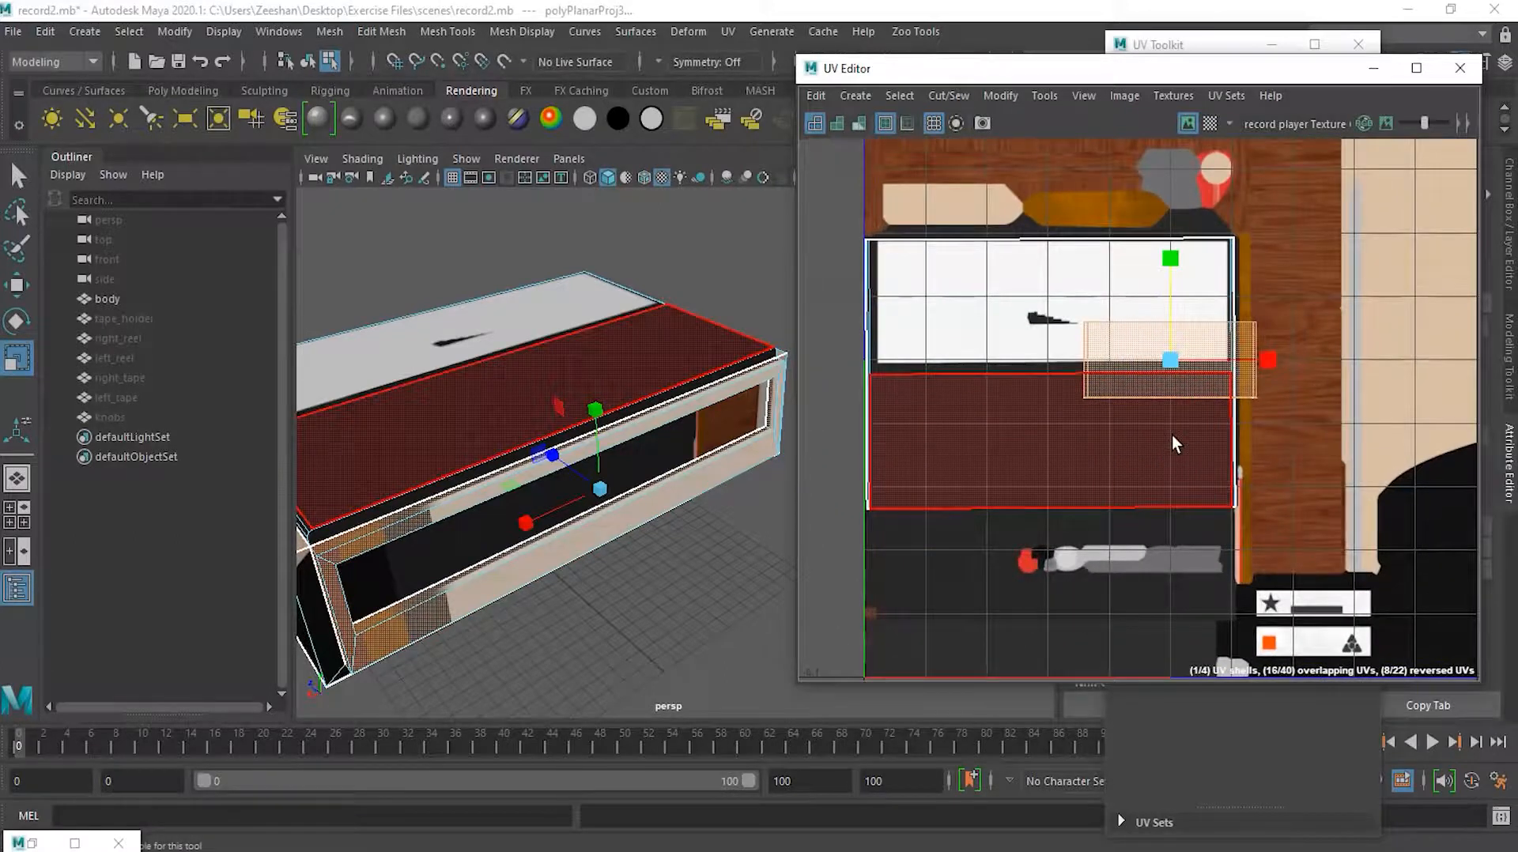
key("w")
left_click_drag(1175, 298, 1156, 552)
middle_click_drag(1127, 470, 1178, 326, "alt")
scroll(996, 411, "up", 2)
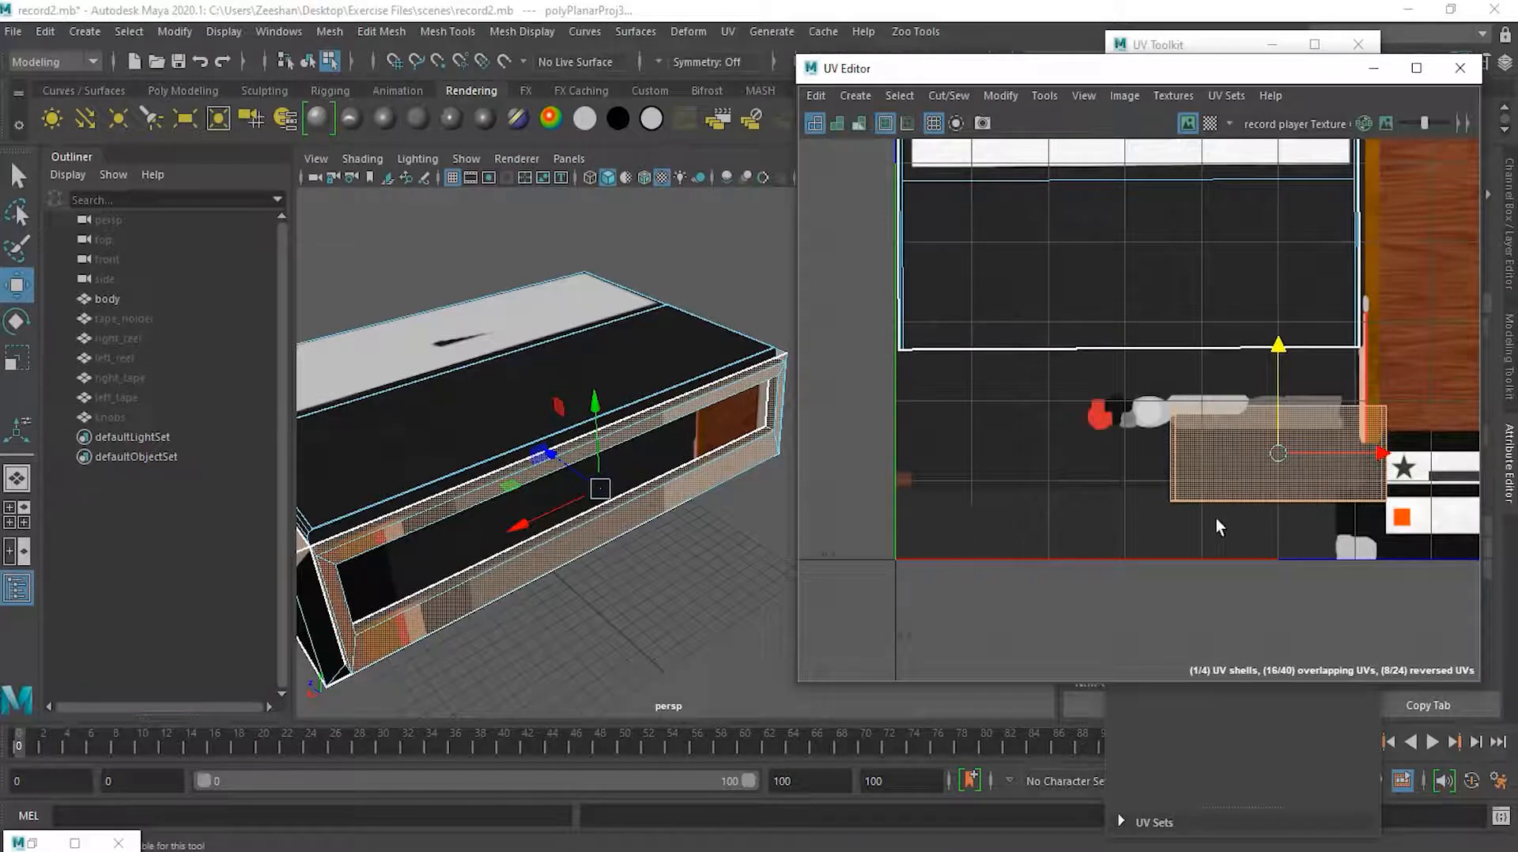
left_click_drag(1275, 381, 1276, 427)
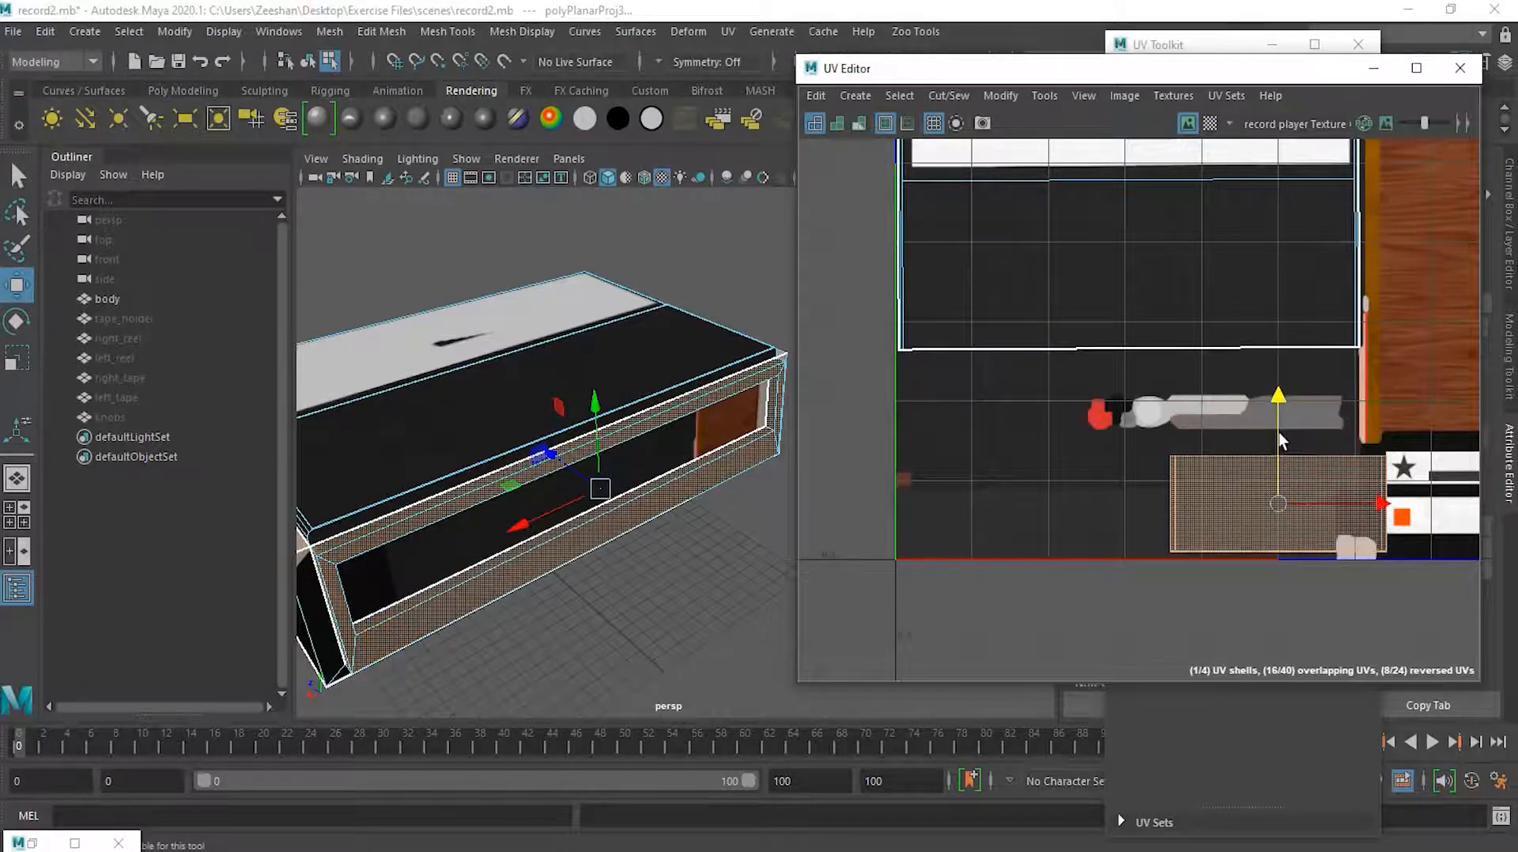
left_click_drag(1312, 505, 1107, 506)
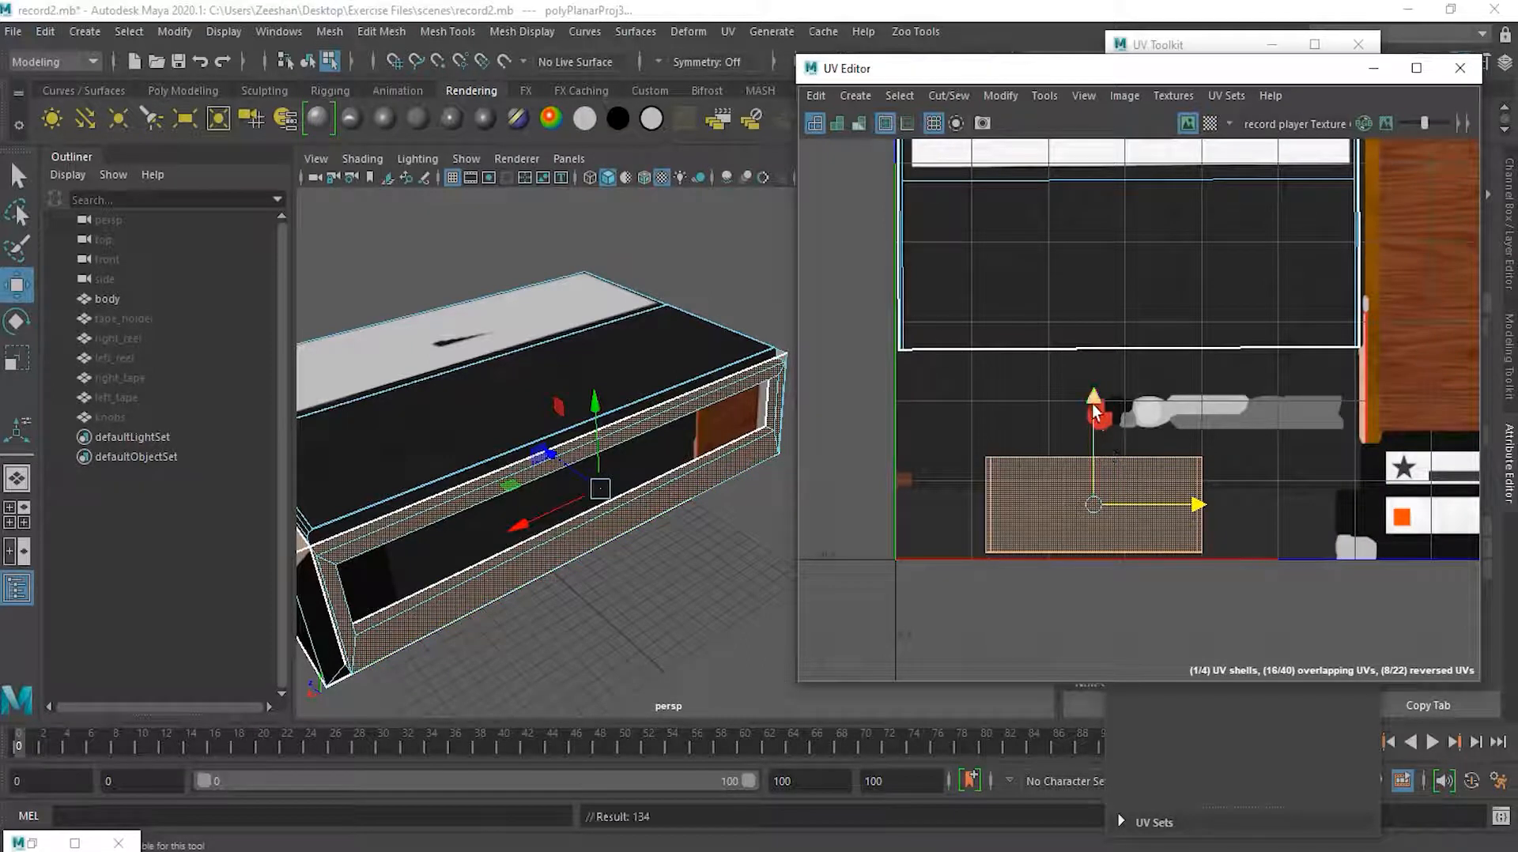
Flatten and widen the front frame's UV shell into a long strip and fit it inside the dark area along the texture's lower edge
key("r")
left_click_drag(1093, 405, 1103, 449)
left_click_drag(1183, 501, 1269, 499)
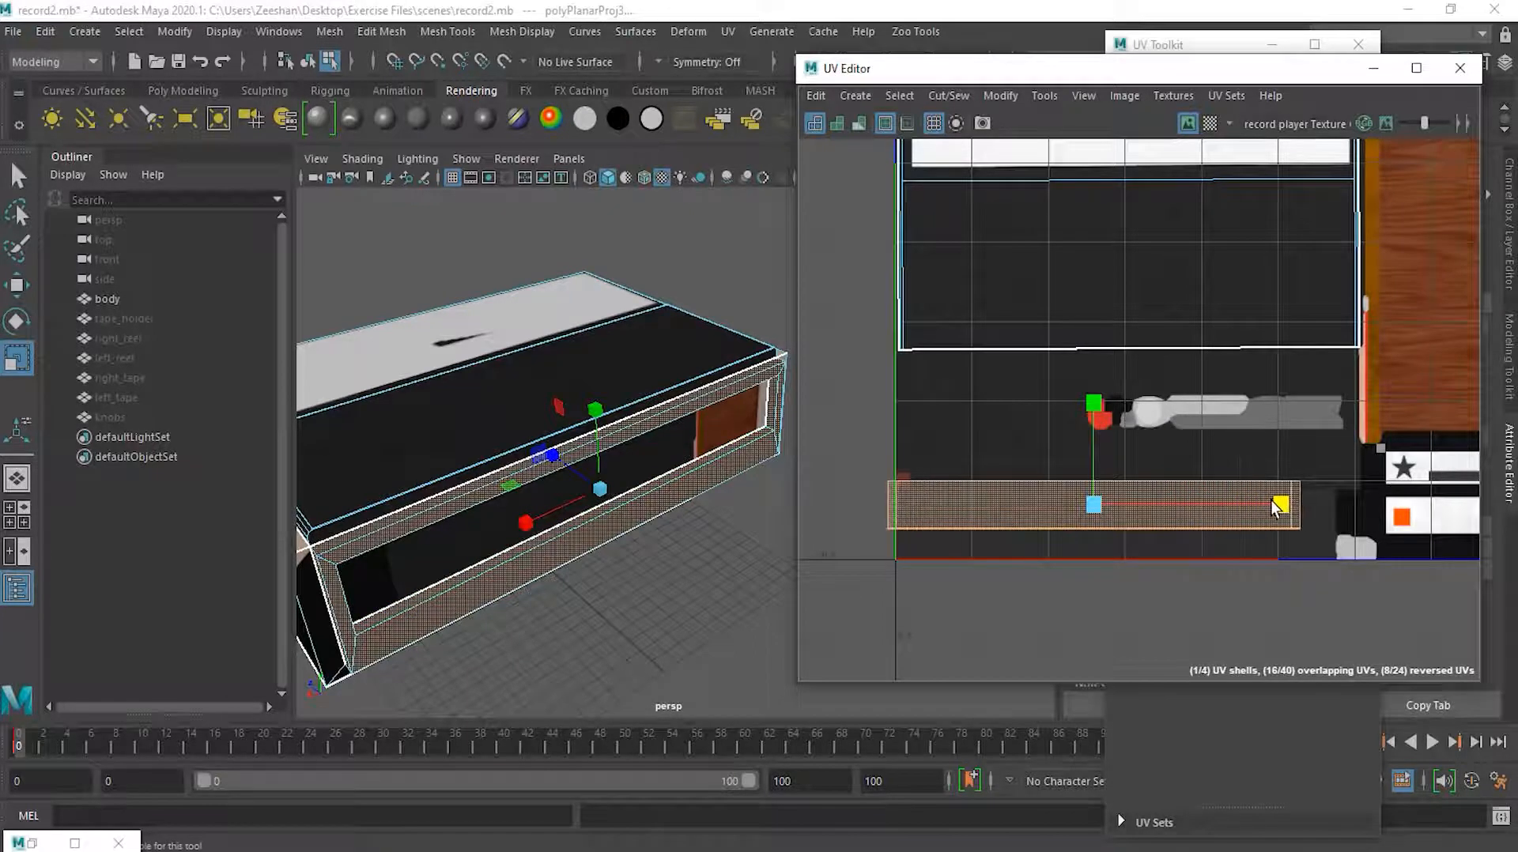
key("w")
left_click_drag(1156, 506, 1177, 507)
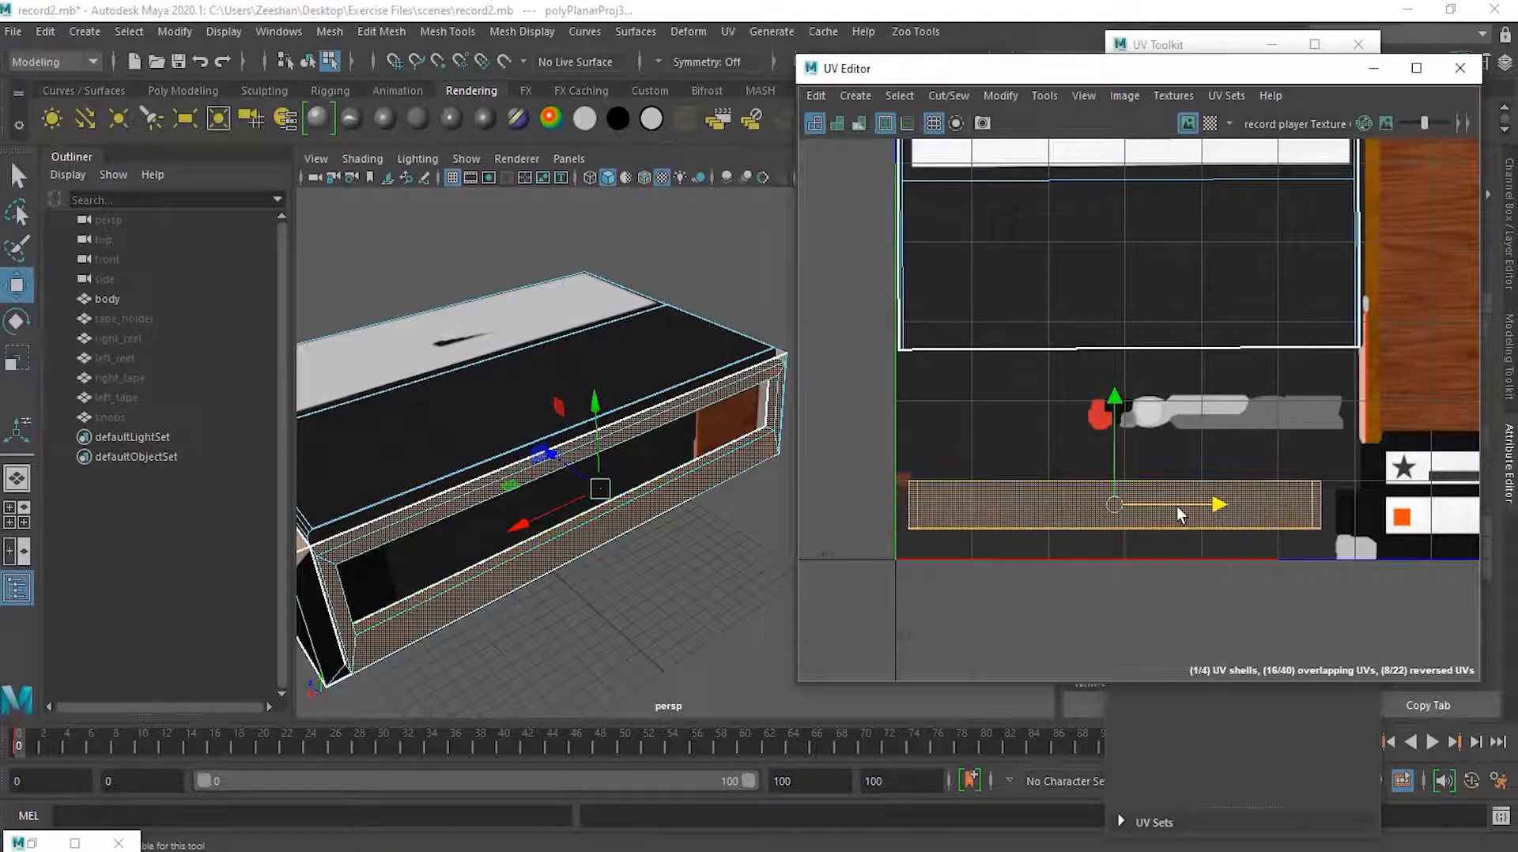
left_click_drag(1115, 465, 1118, 481)
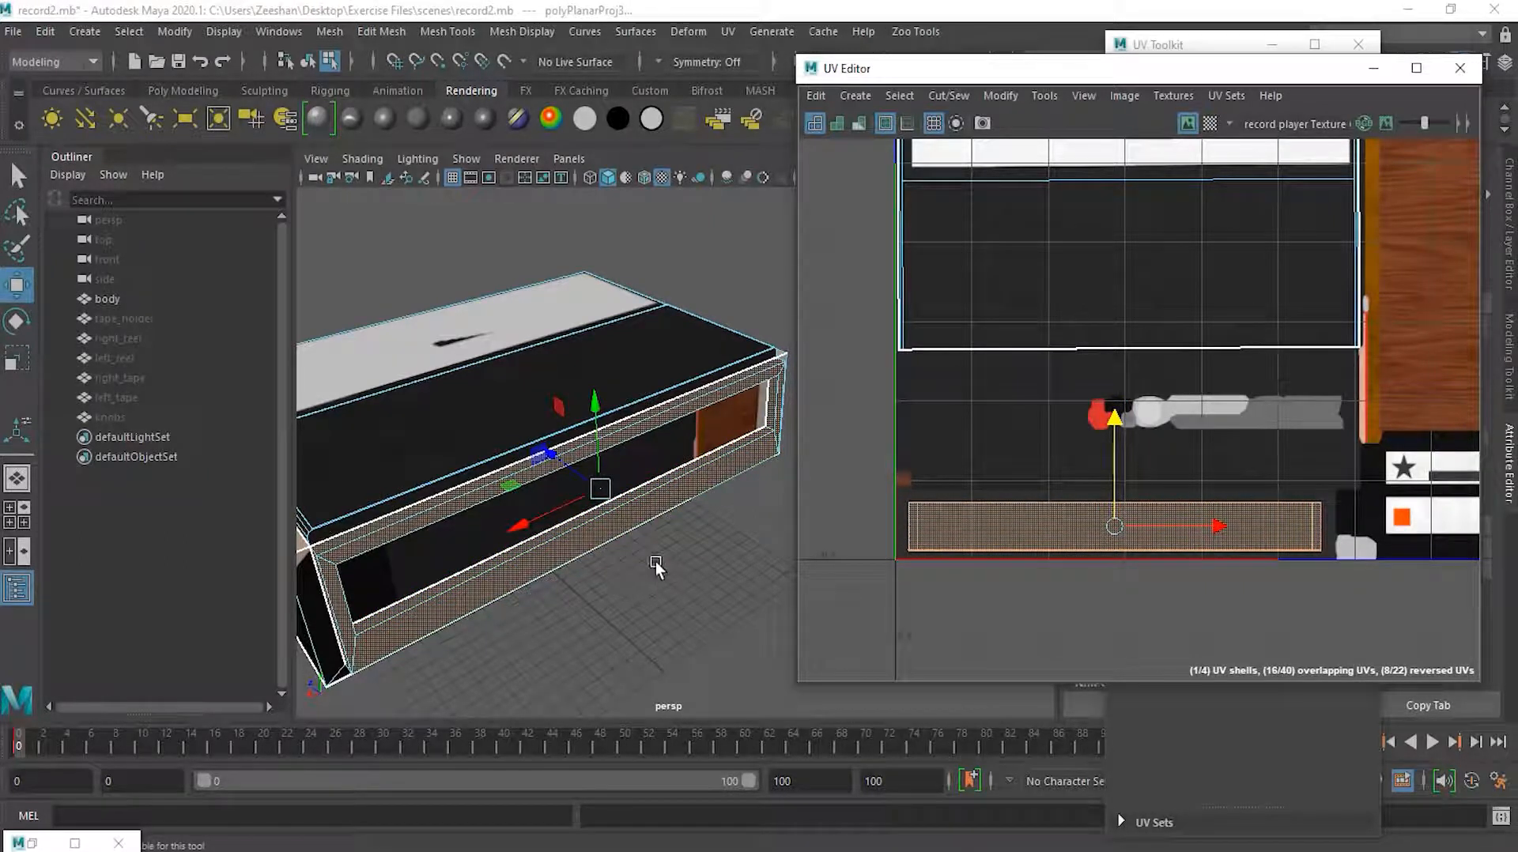
Select the recessed panel face on the front of the body and frame its UVs with the texture
left_click_drag(704, 567, 617, 474, "alt")
left_click(638, 448)
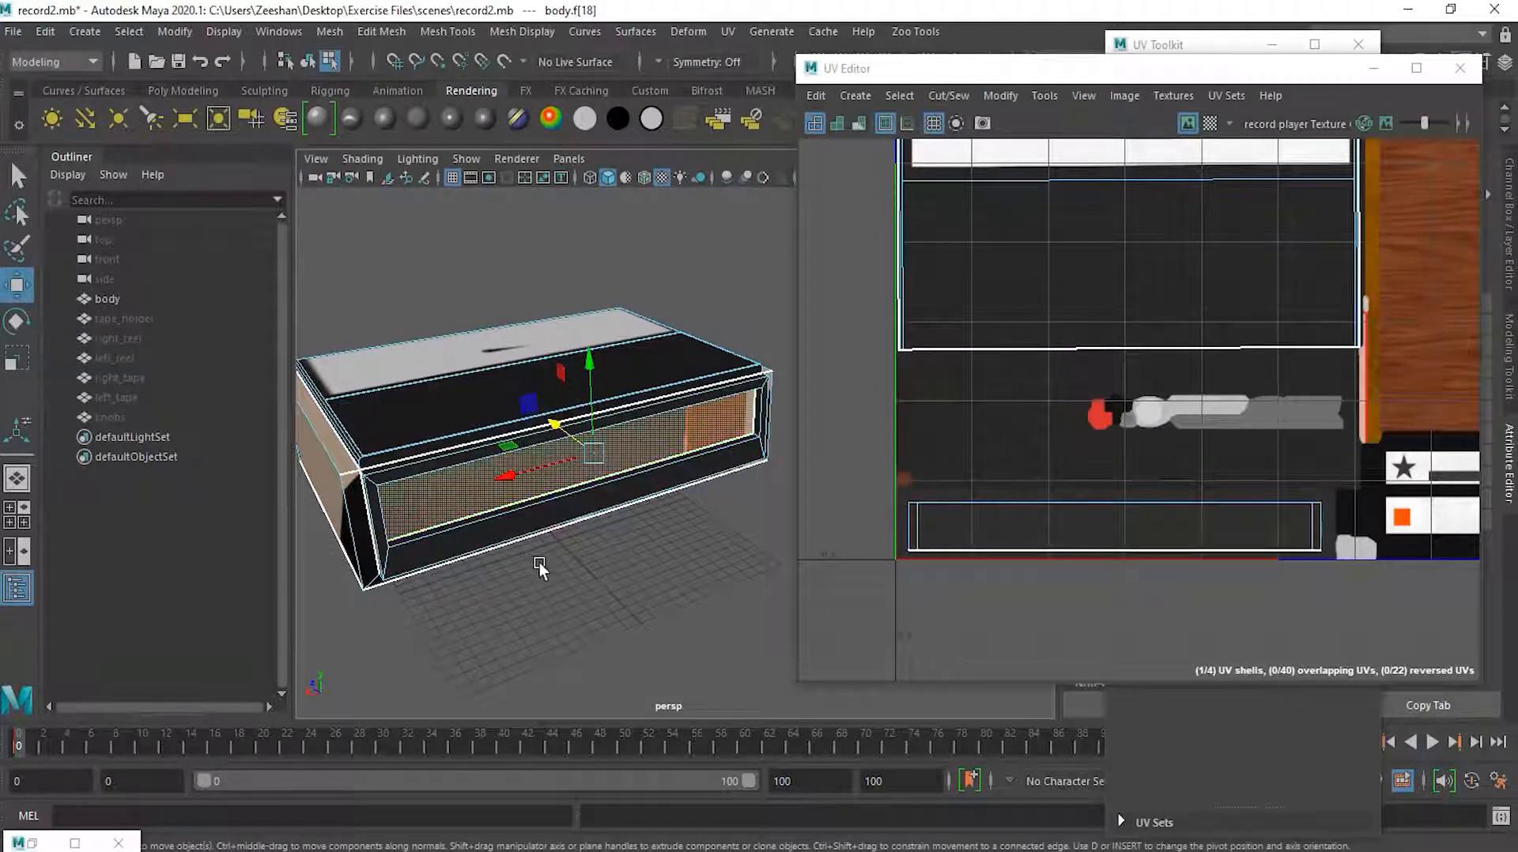
scroll(540, 562, "up", 5)
right_click_drag(1215, 409, 838, 426, "alt")
middle_click_drag(1152, 383, 1281, 459, "alt")
right_click_drag(1271, 461, 1000, 428, "alt")
right_click_drag(1234, 427, 1164, 434, "alt")
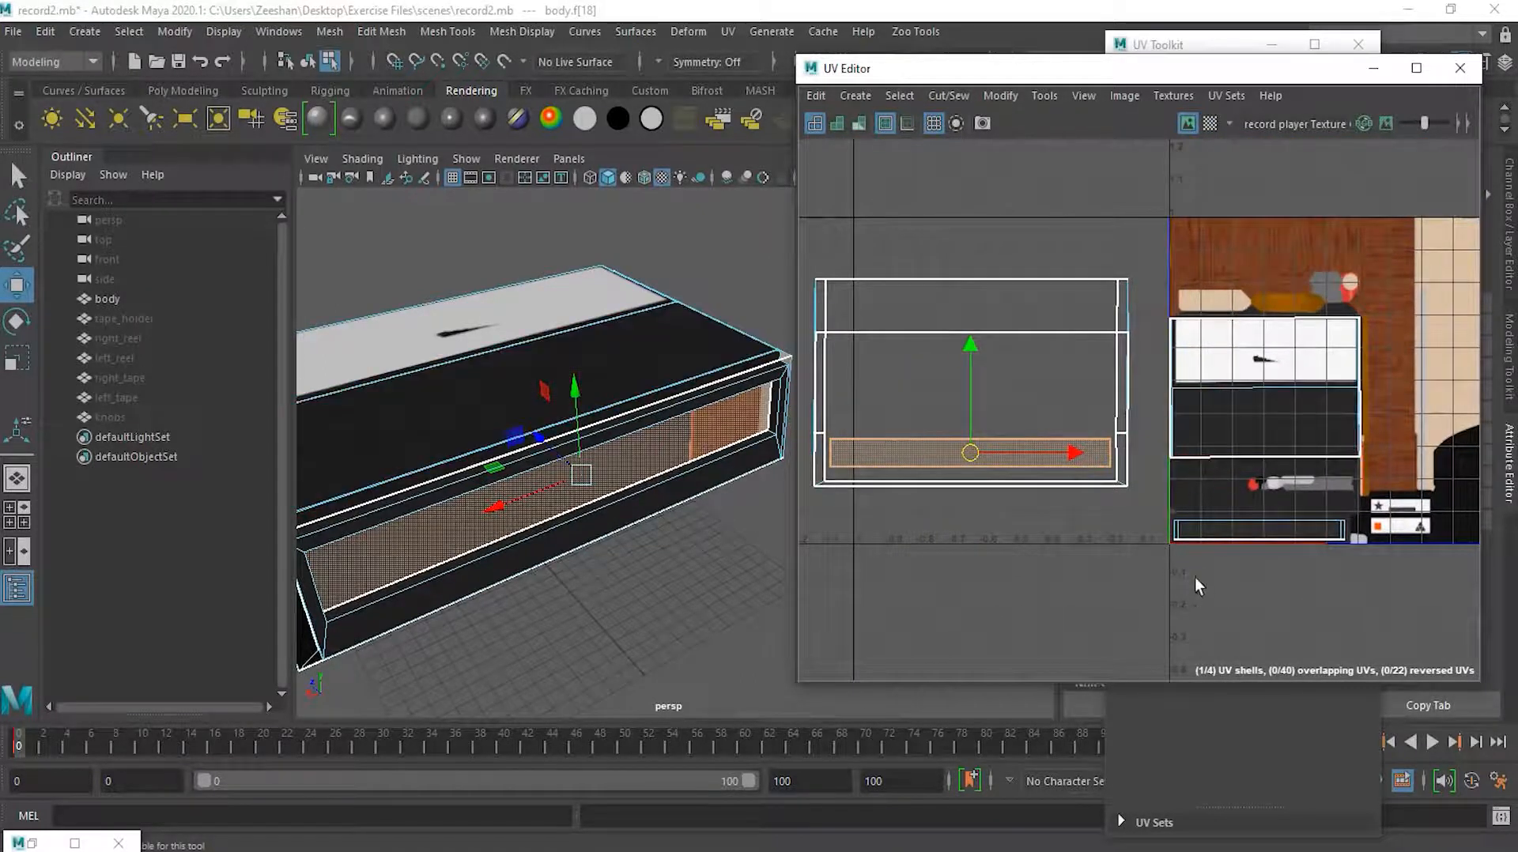
Try a default planar projection on the recessed front panel, shift its UVs in U, and undo both
left_click(855, 95)
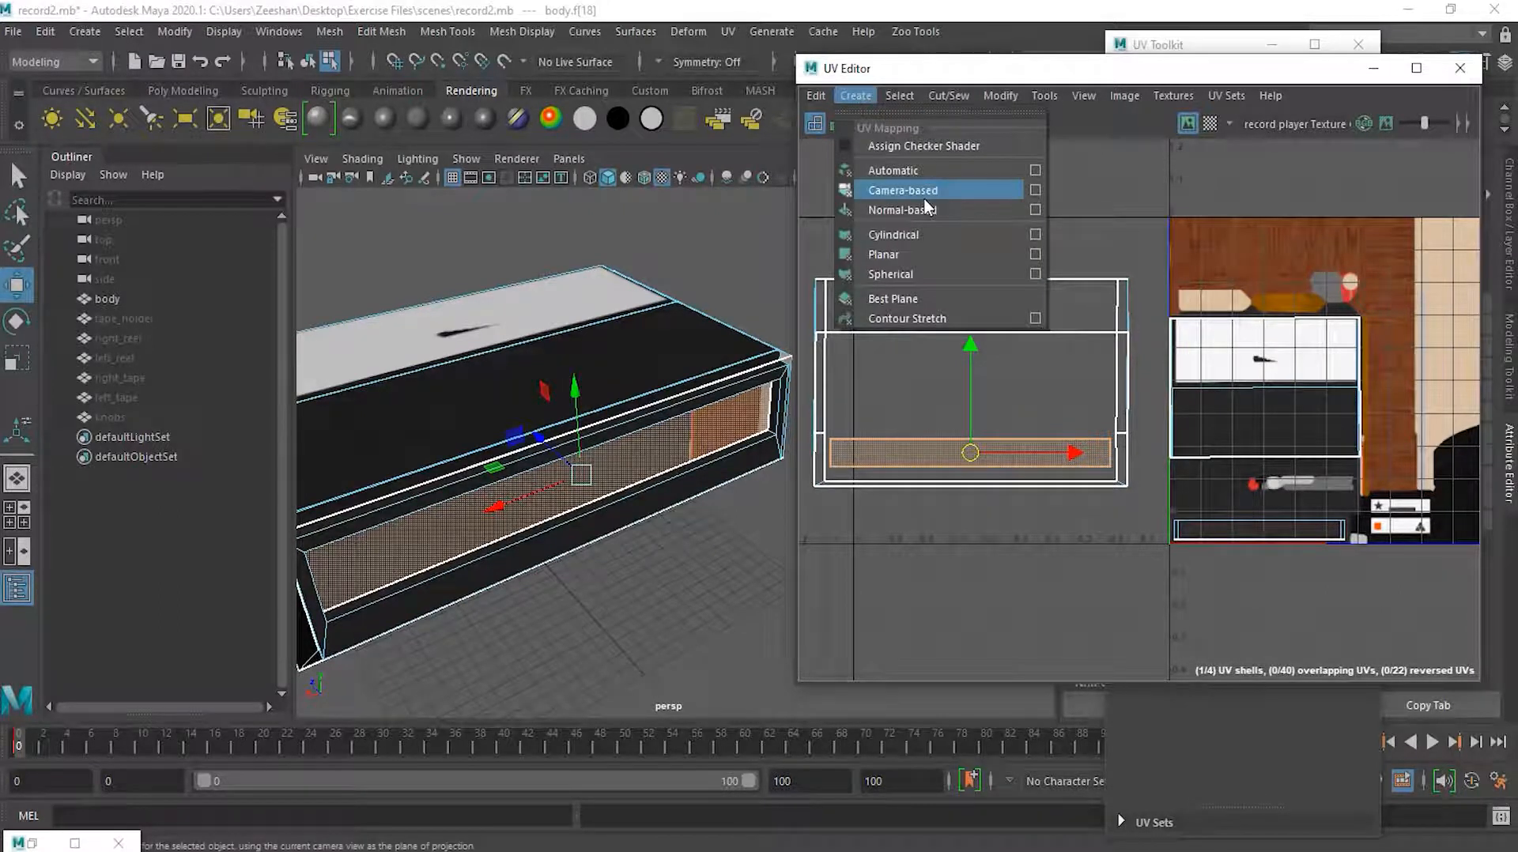
left_click(909, 254)
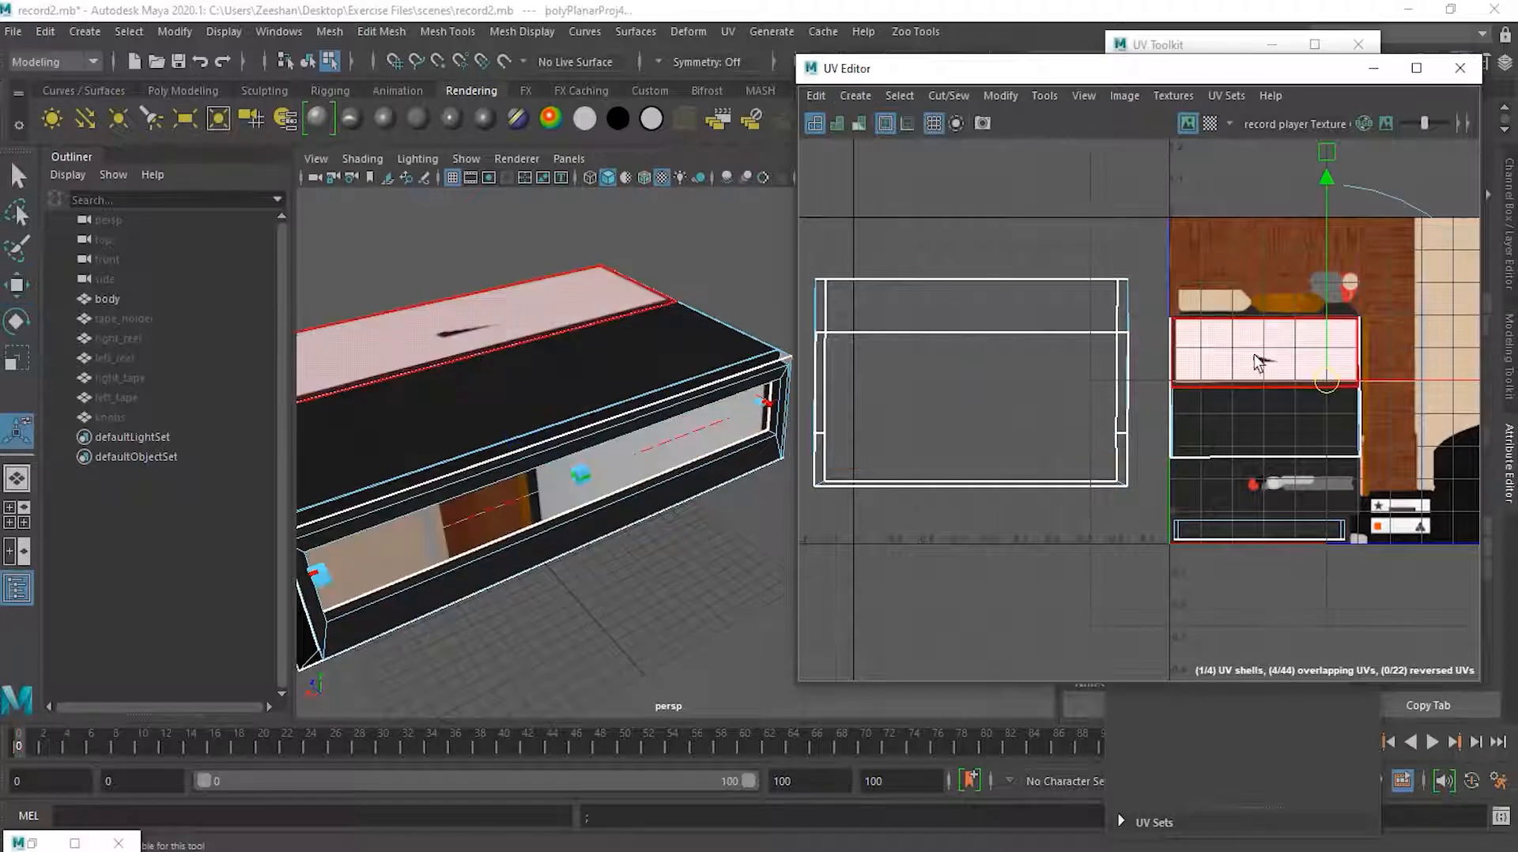
middle_click_drag(1163, 357, 909, 370, "alt")
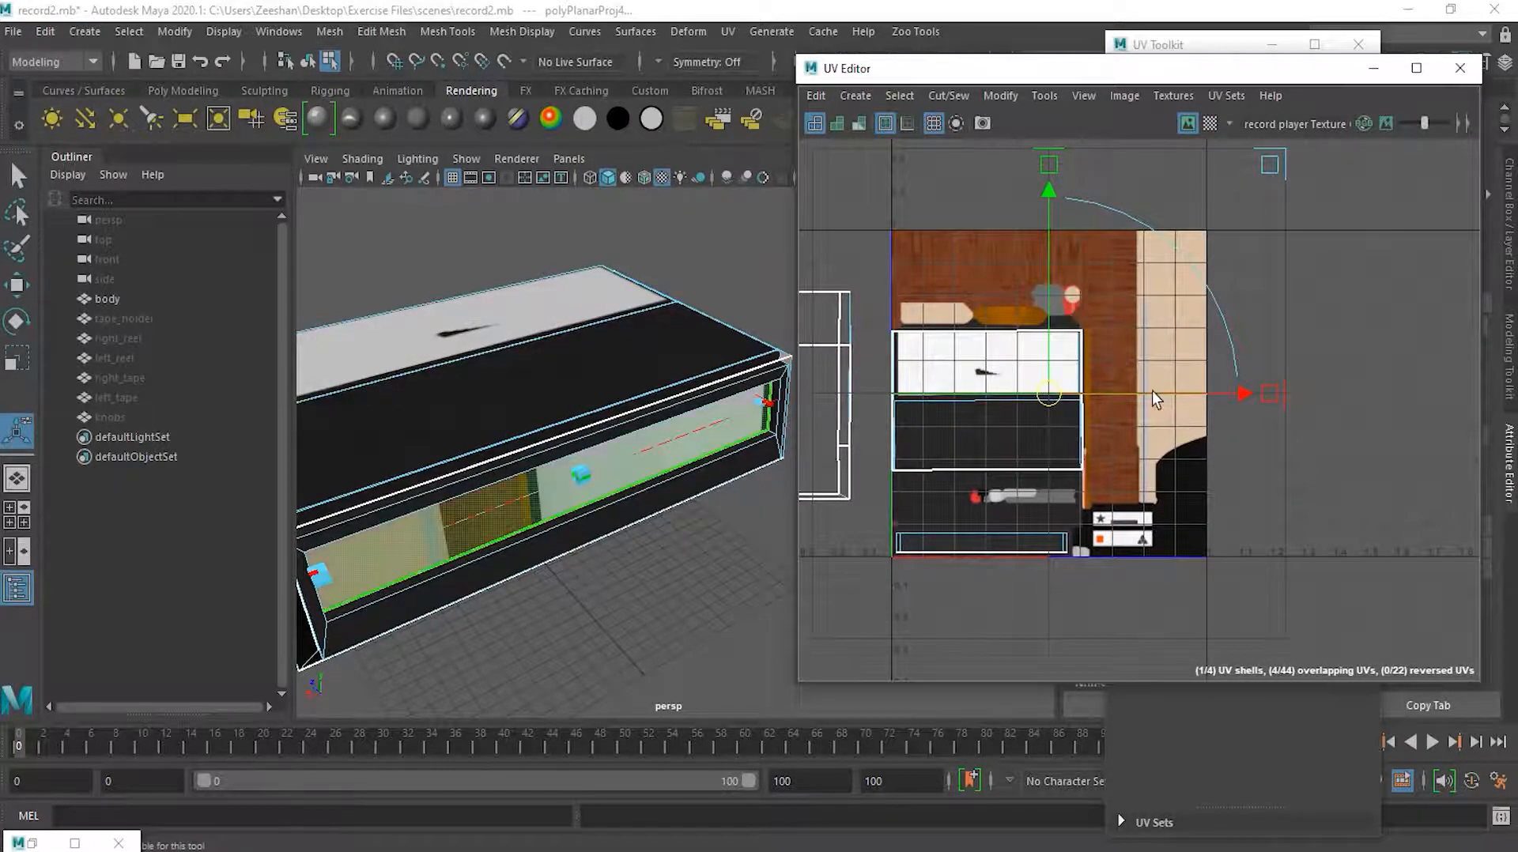
left_click(17, 286)
left_click_drag(1115, 392, 1343, 395)
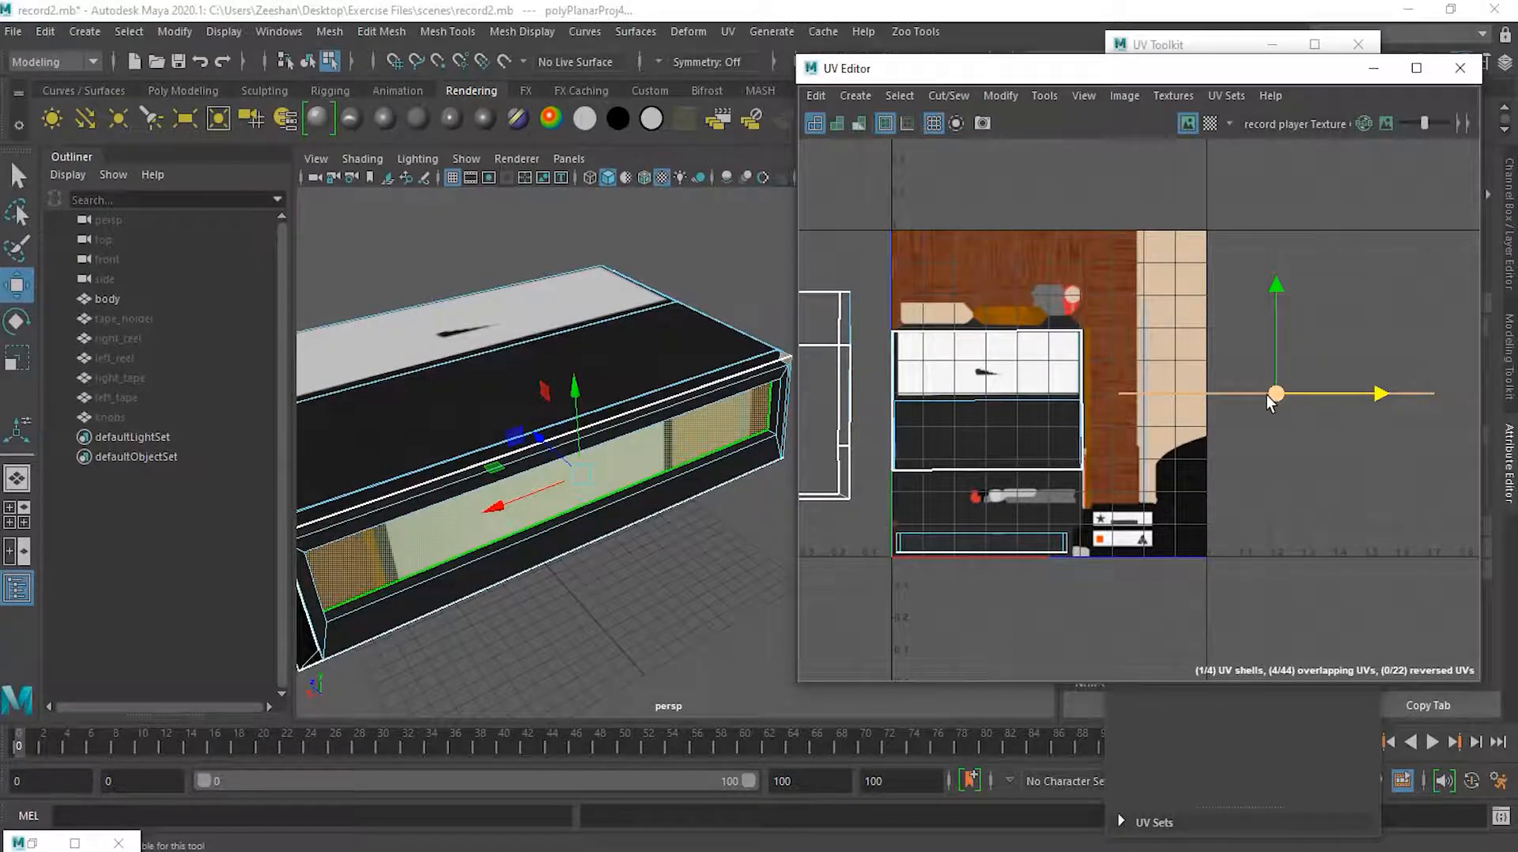
key("ctrl+z")
key("ctrl+z")
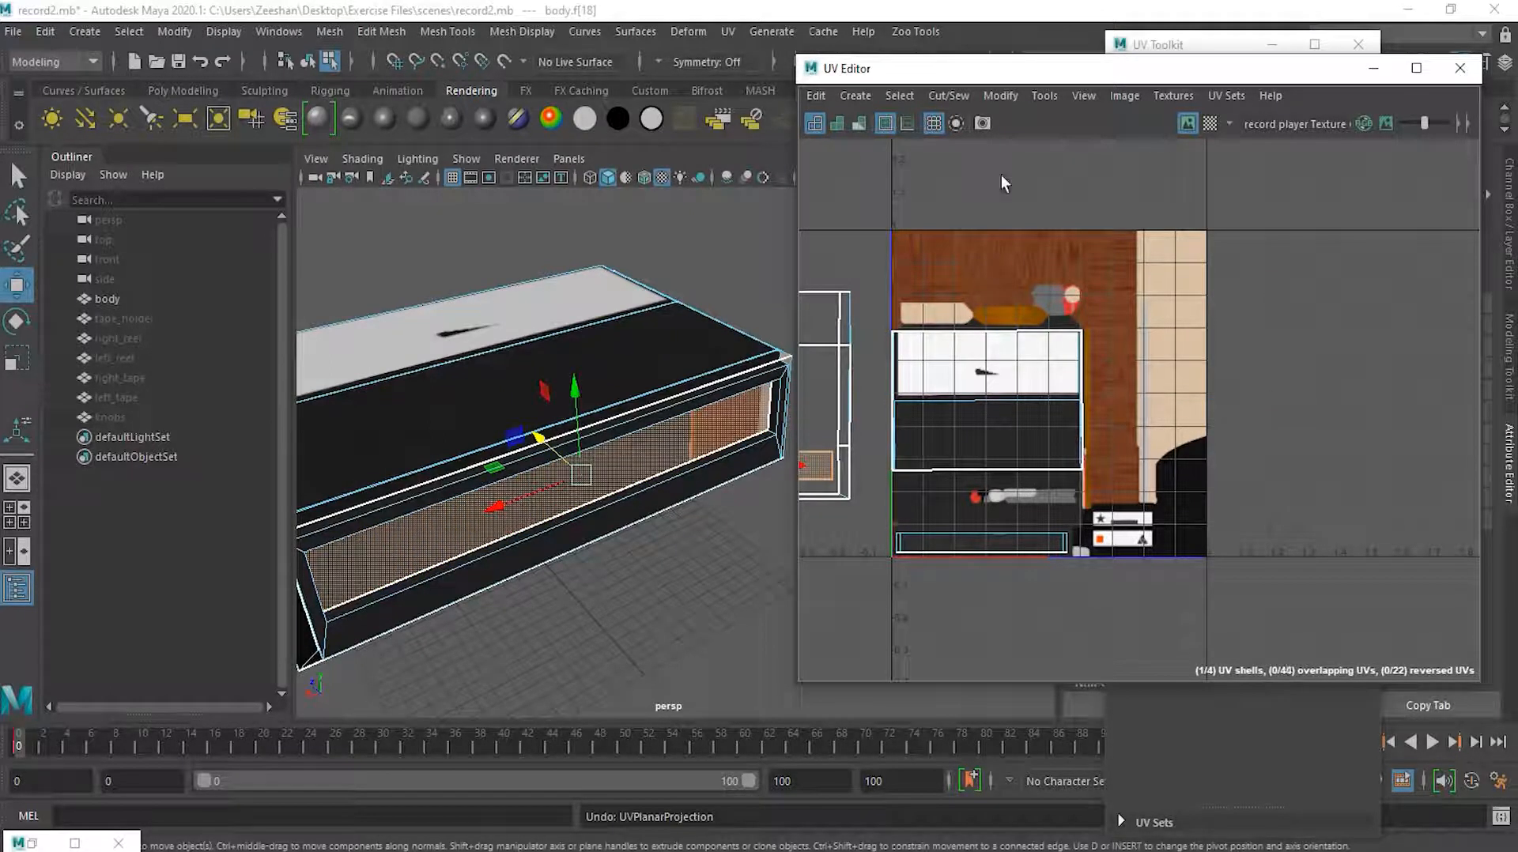
Apply a planar UV projection from the X axis to the recessed front panel, fitted to the bounding box
left_click(855, 95)
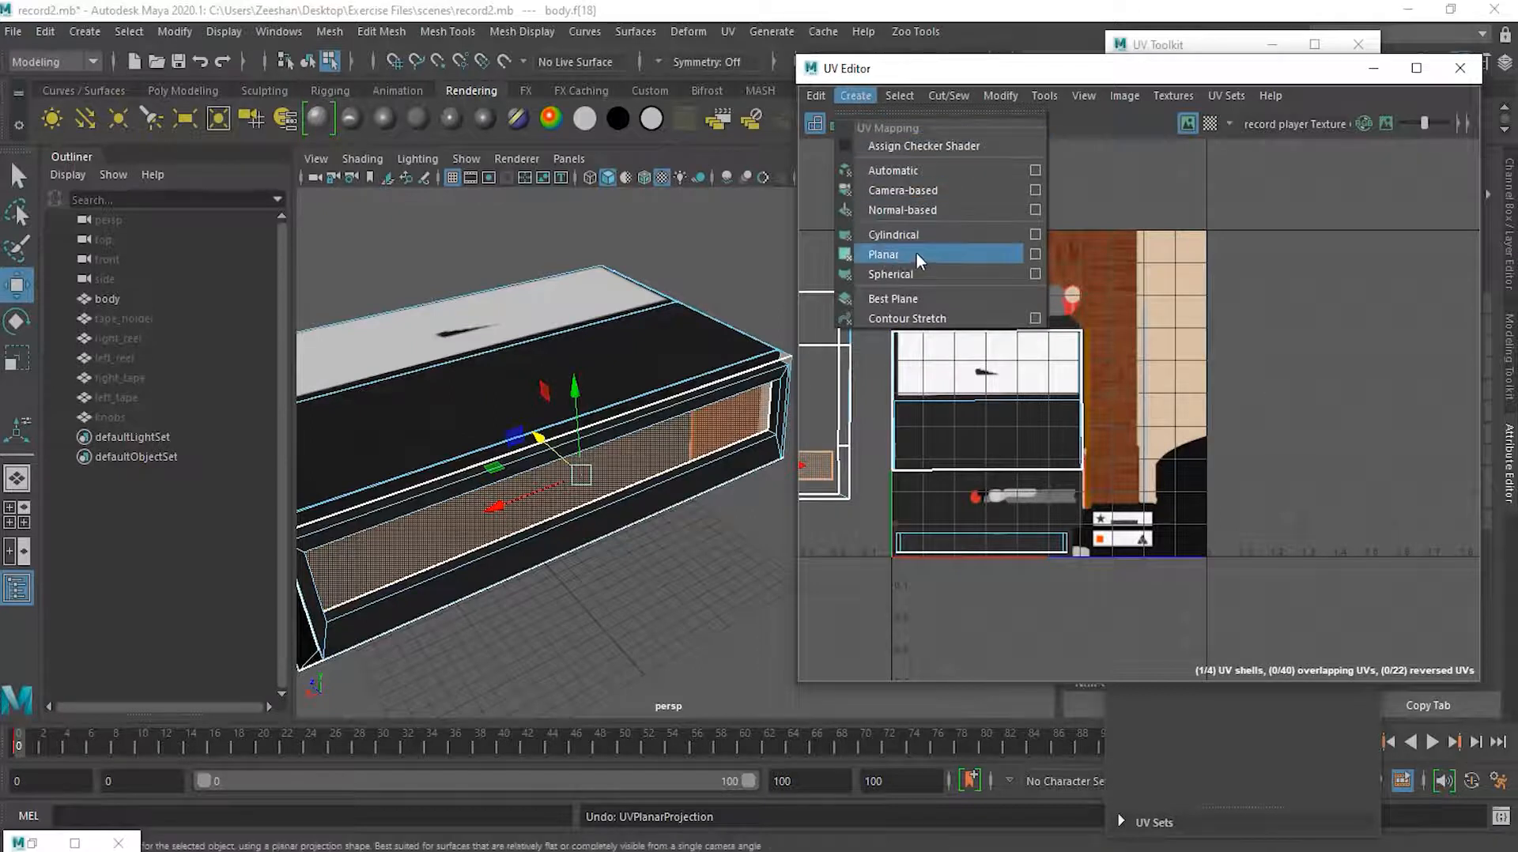
left_click(1037, 254)
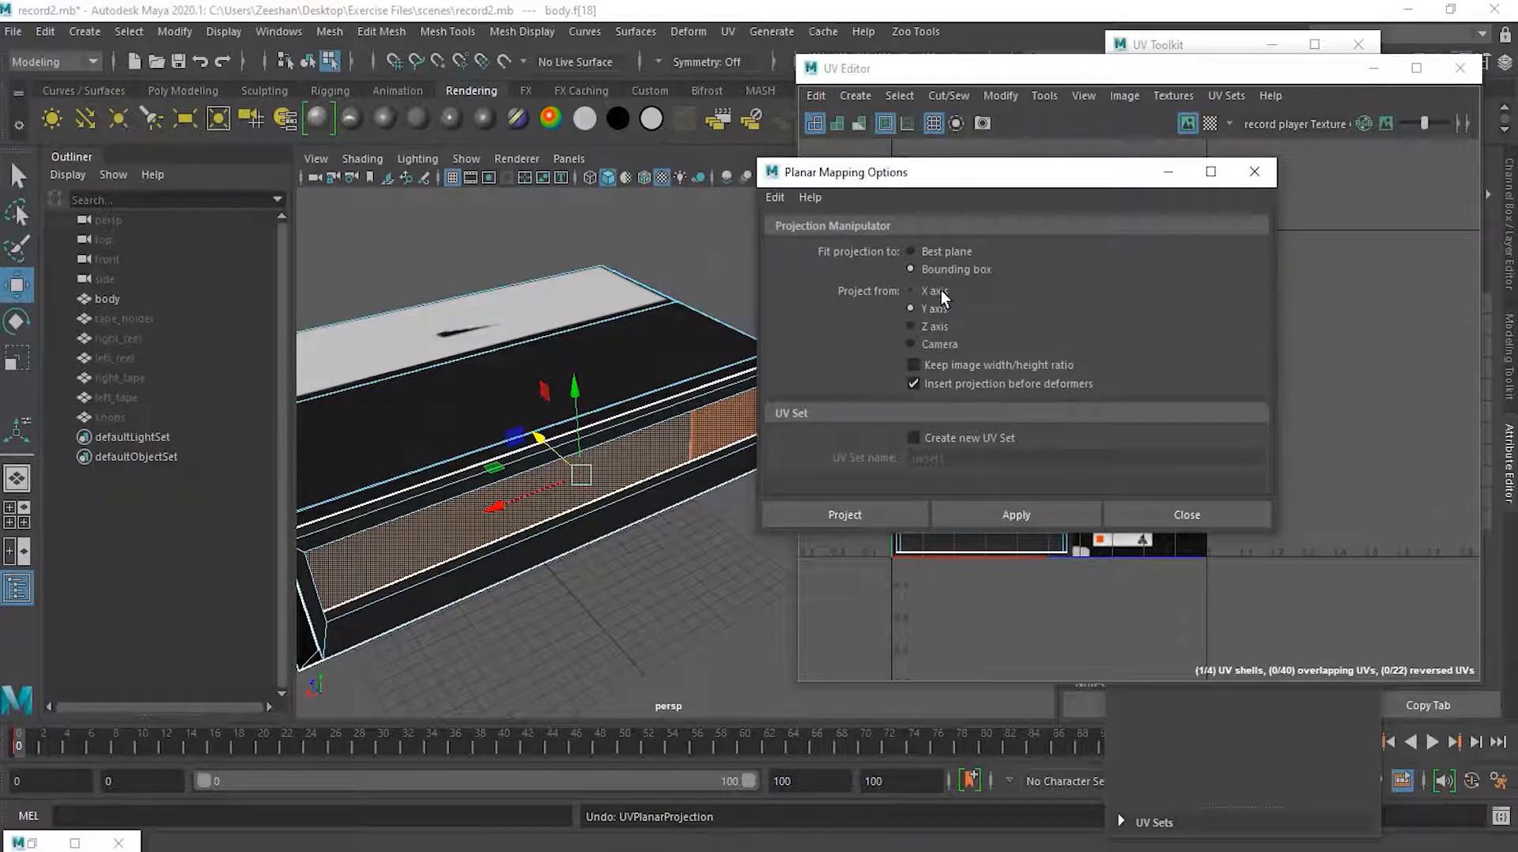
left_click(871, 516)
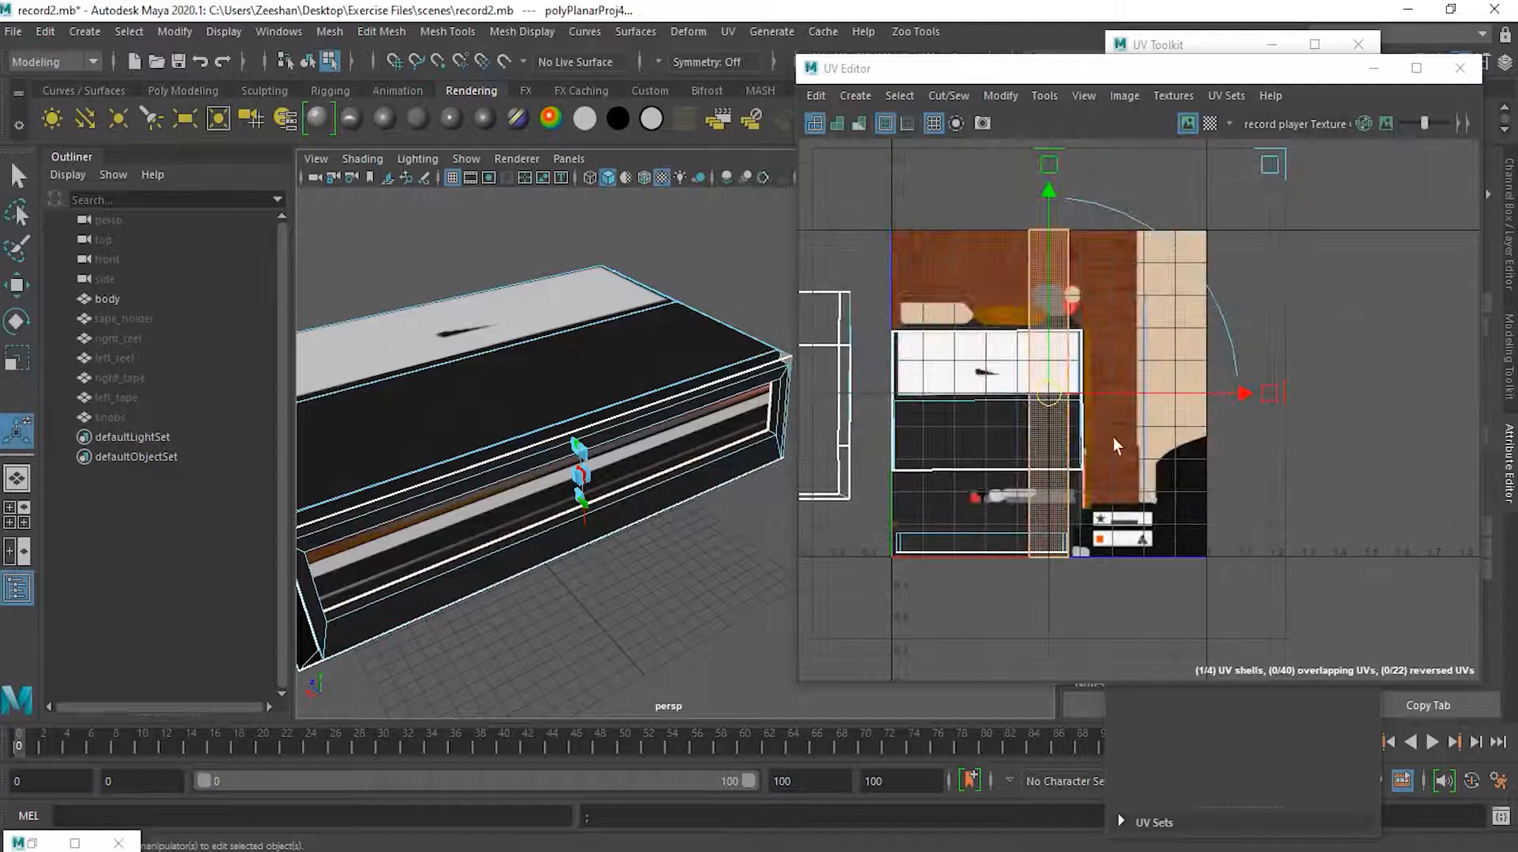
Shorten the recessed front panel's UV shell in V and move it onto the beige area of the texture
scroll(1012, 391, "up", 3)
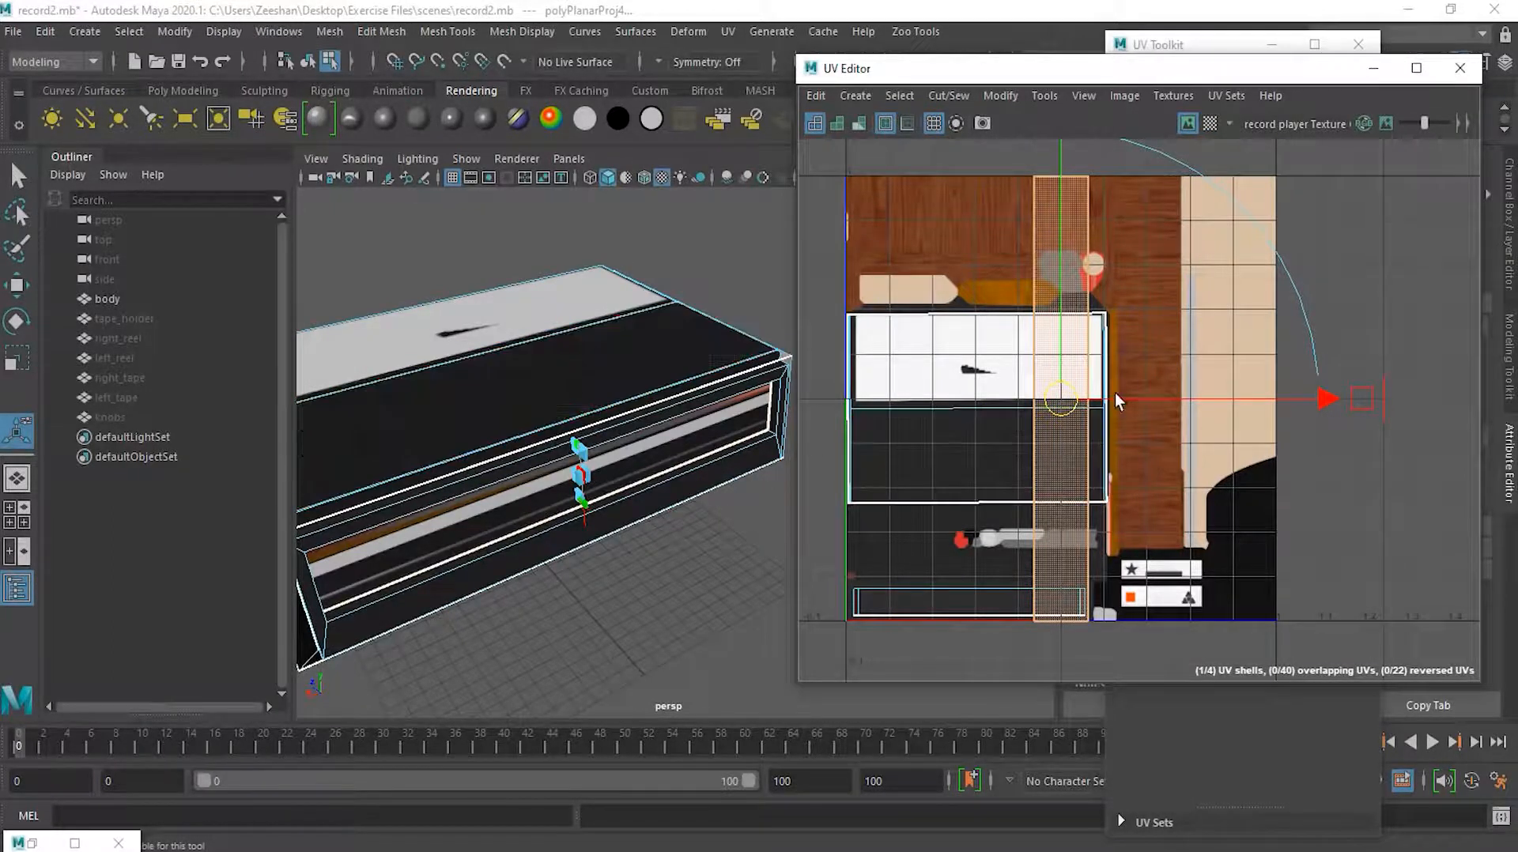
key("r")
left_click_drag(1061, 299, 1022, 368)
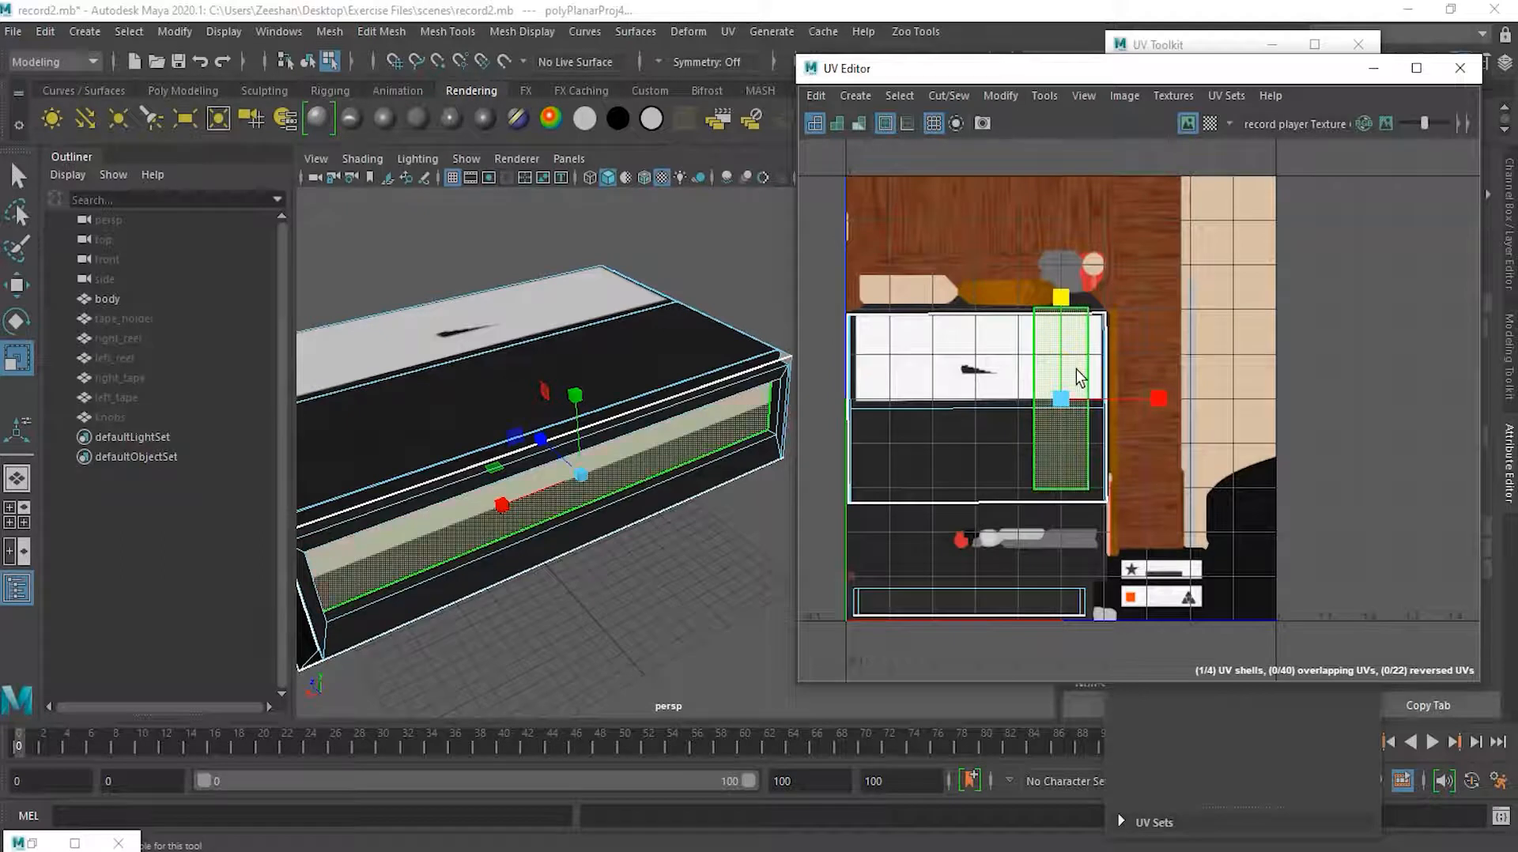
key("w")
left_click_drag(1136, 397, 1307, 401)
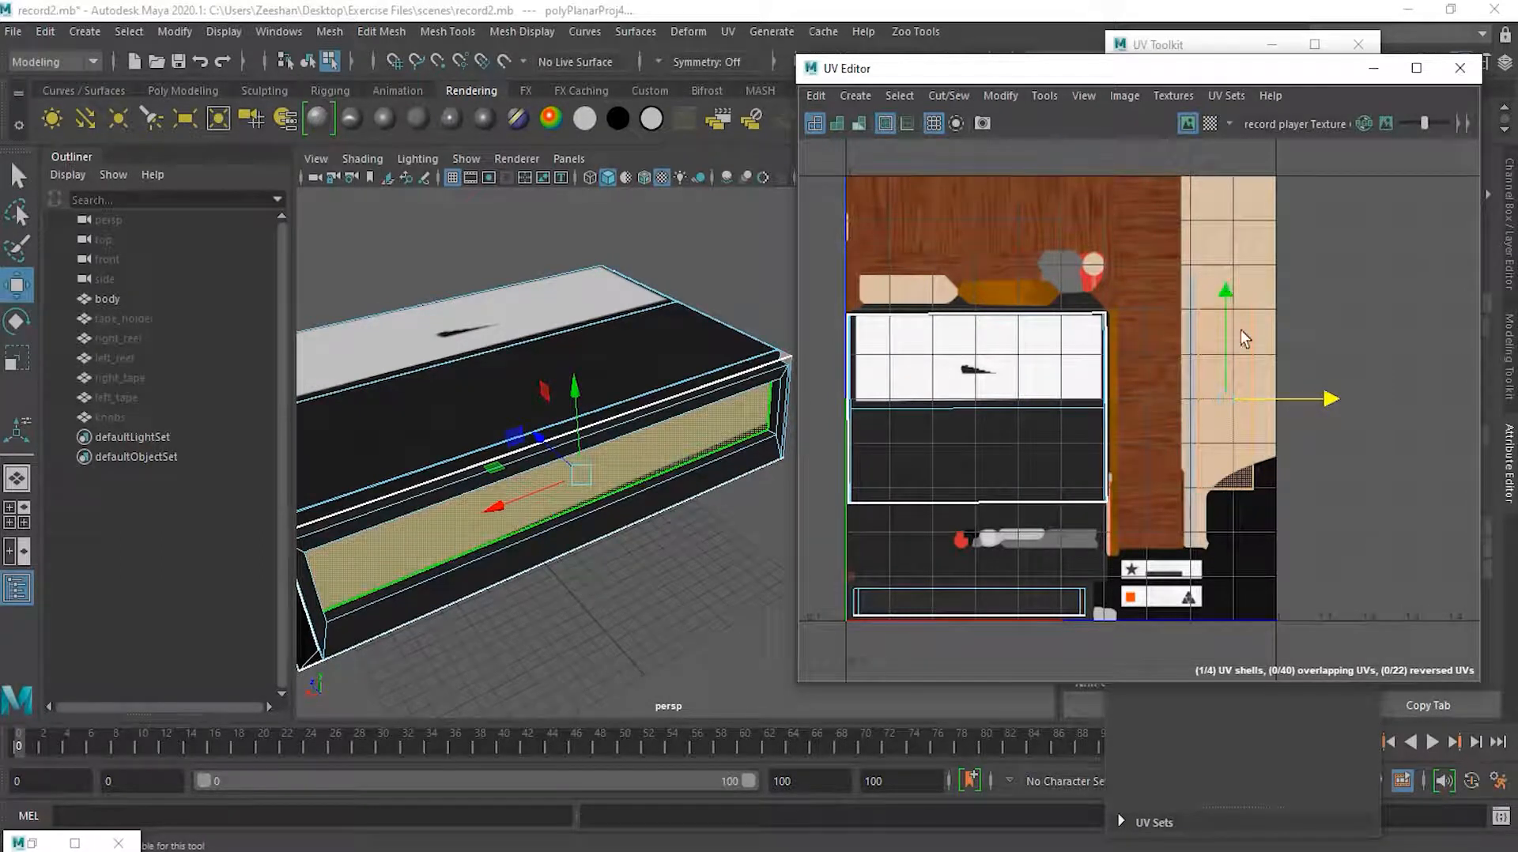
left_click_drag(1231, 321, 1237, 256)
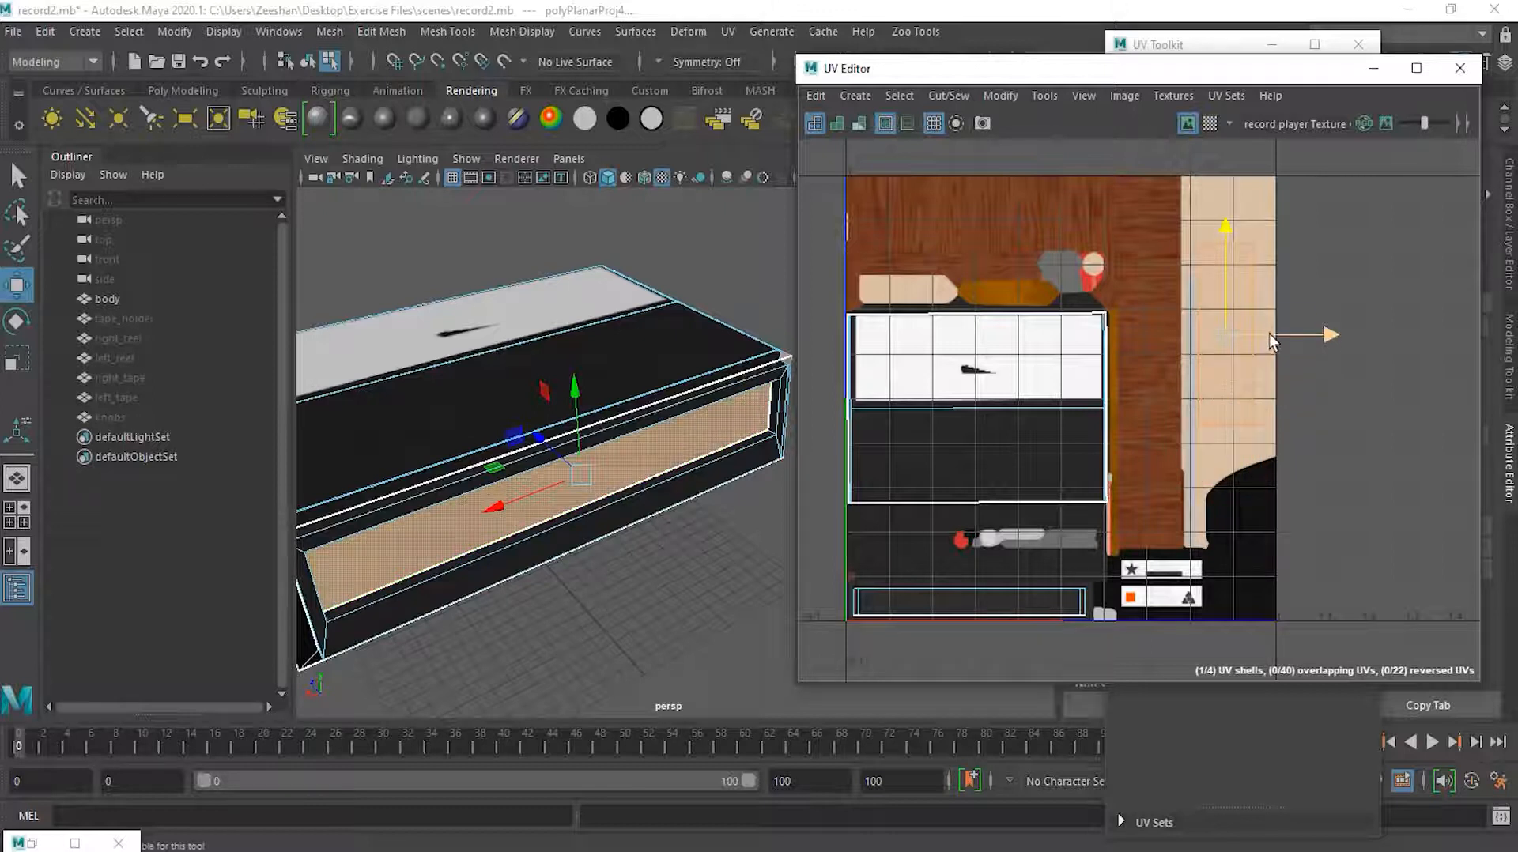
scroll(1312, 366, "up", 2)
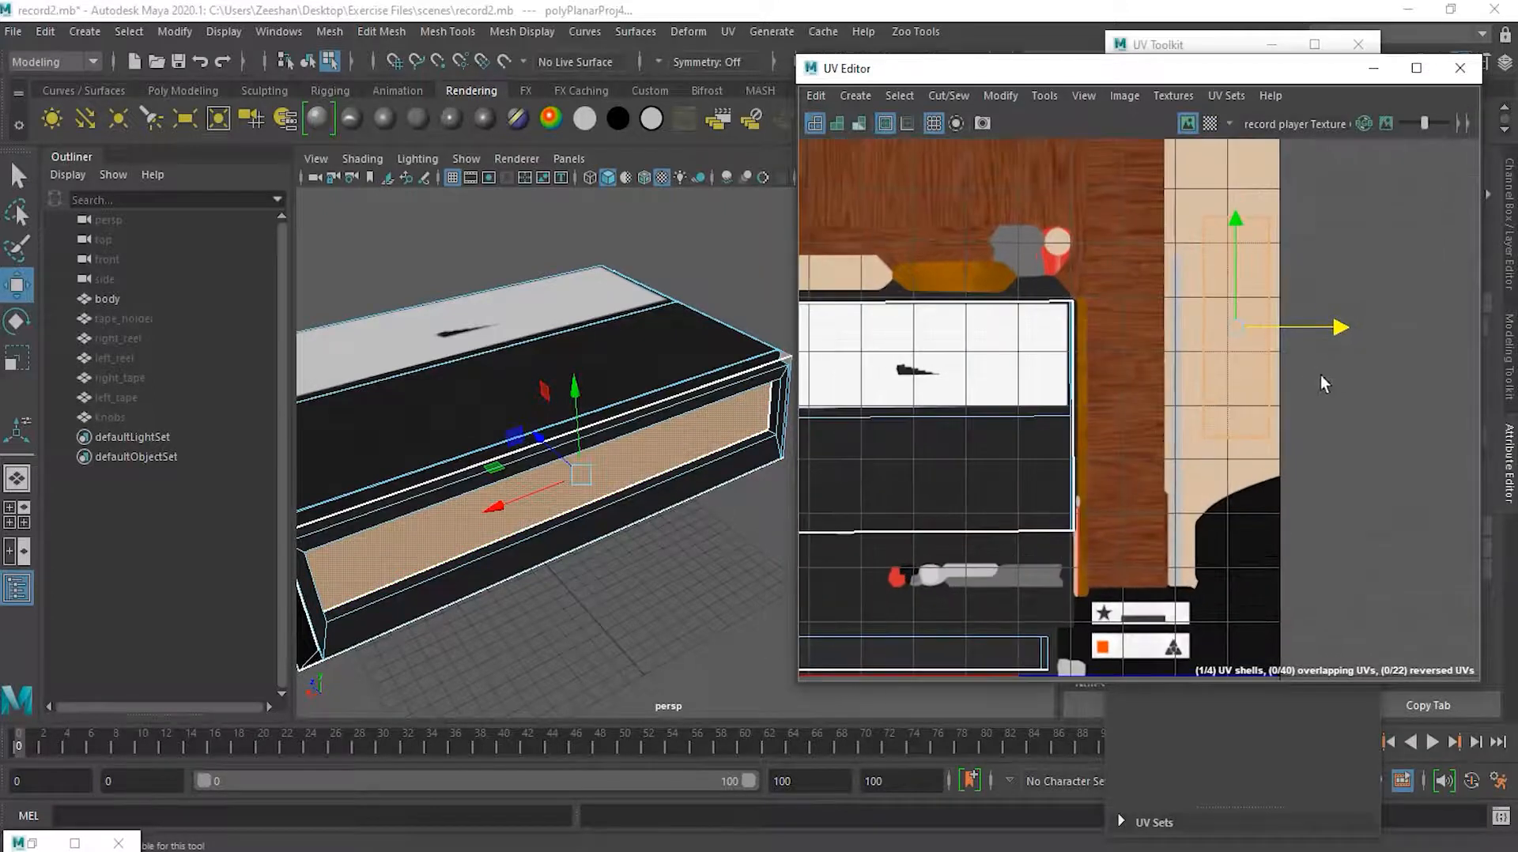
Undo the last three edits made on the recessed front panel's UVs
middle_click_drag(1325, 372, 1252, 399, "alt")
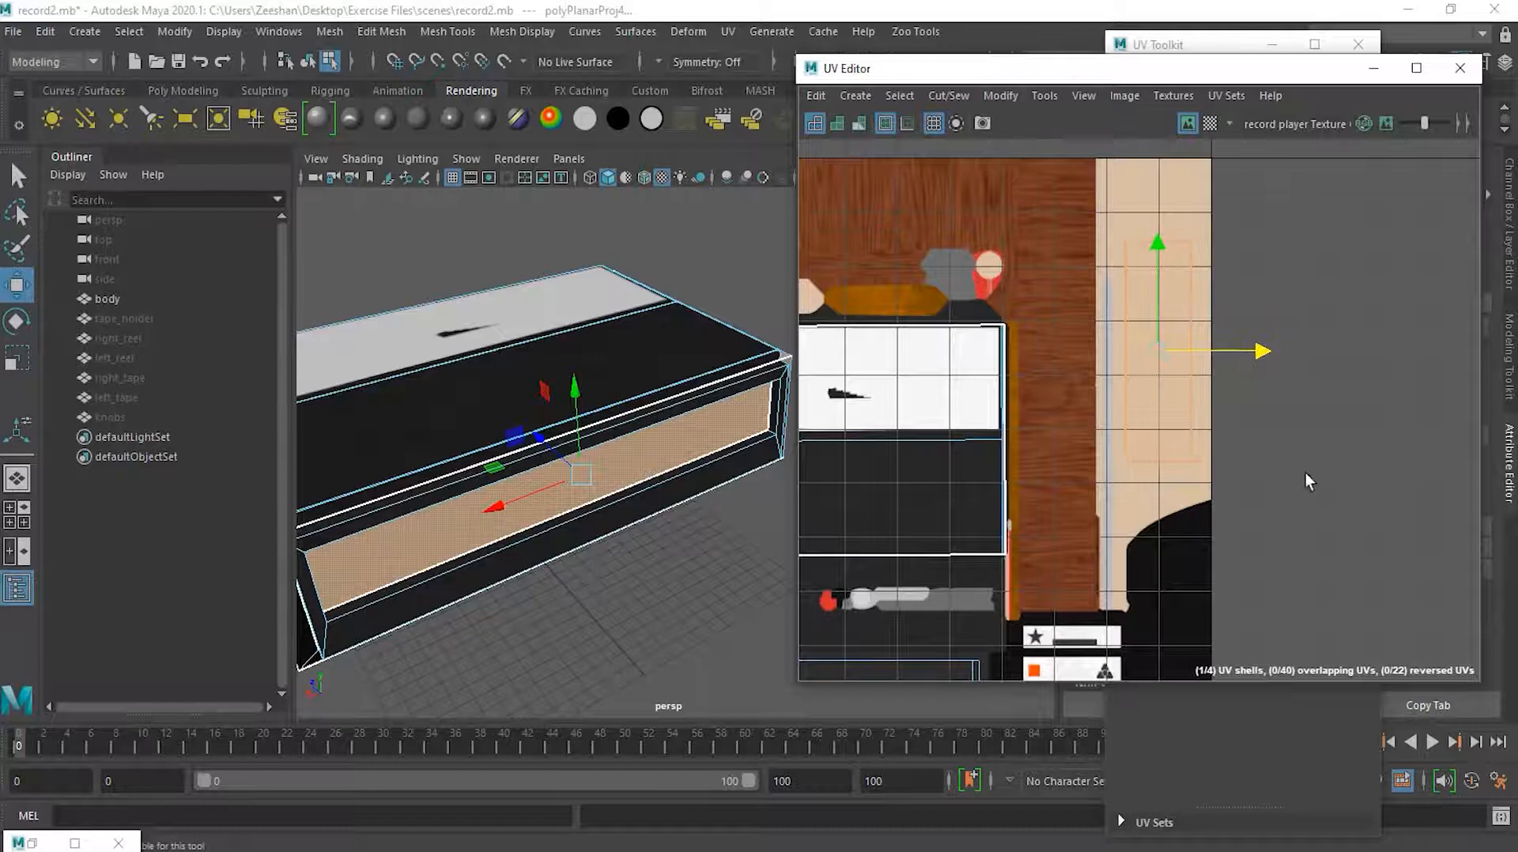
key("ctrl+z")
key("ctrl+z")
key("ctrl+z")
Select the body's large end panel and grow the selection to include its surrounding rim faces
left_click(506, 595)
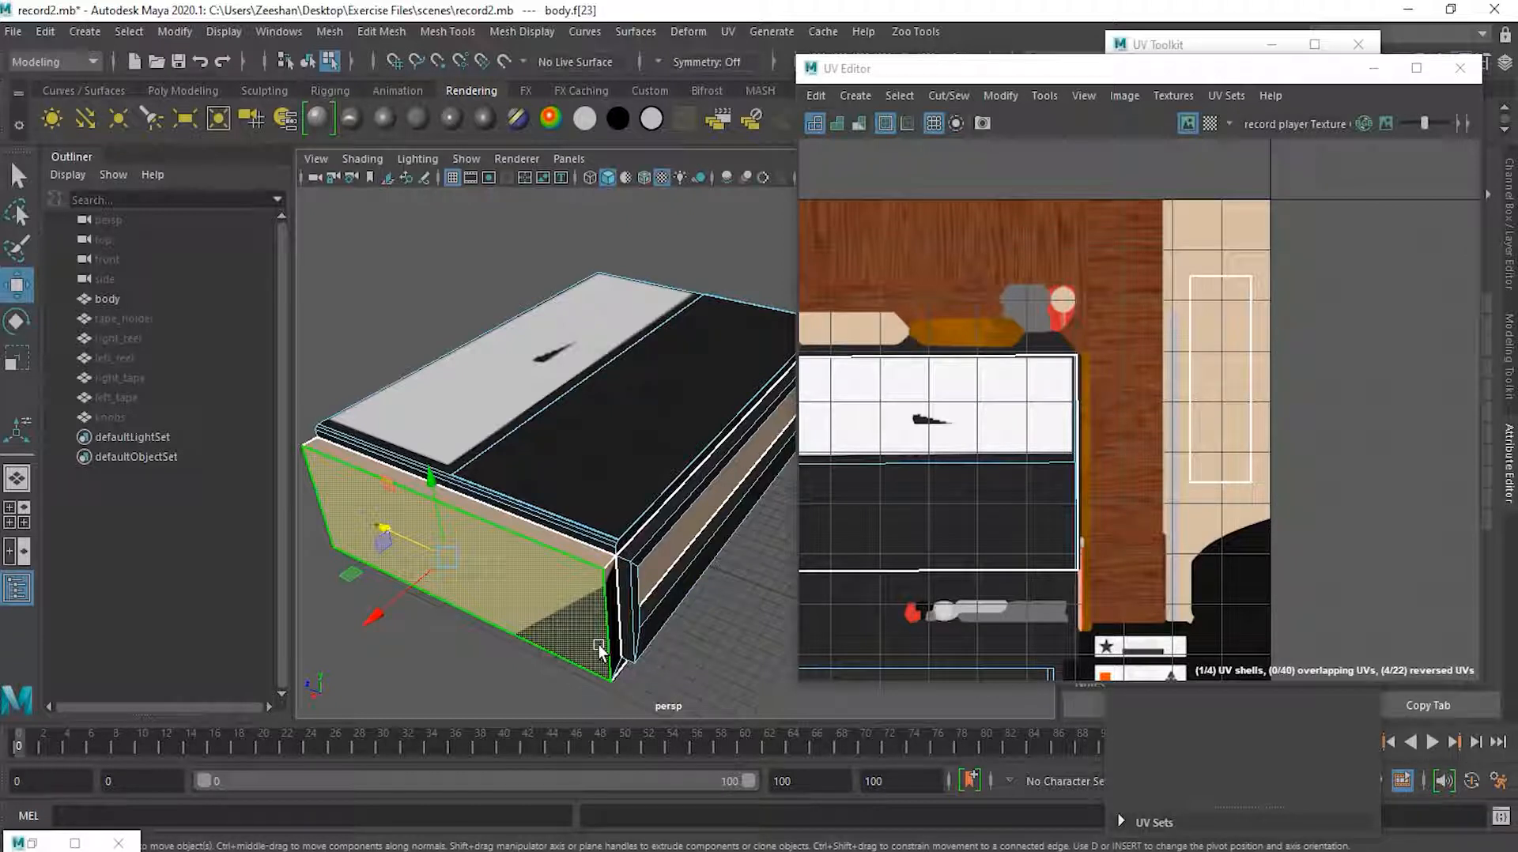
key("shift+period")
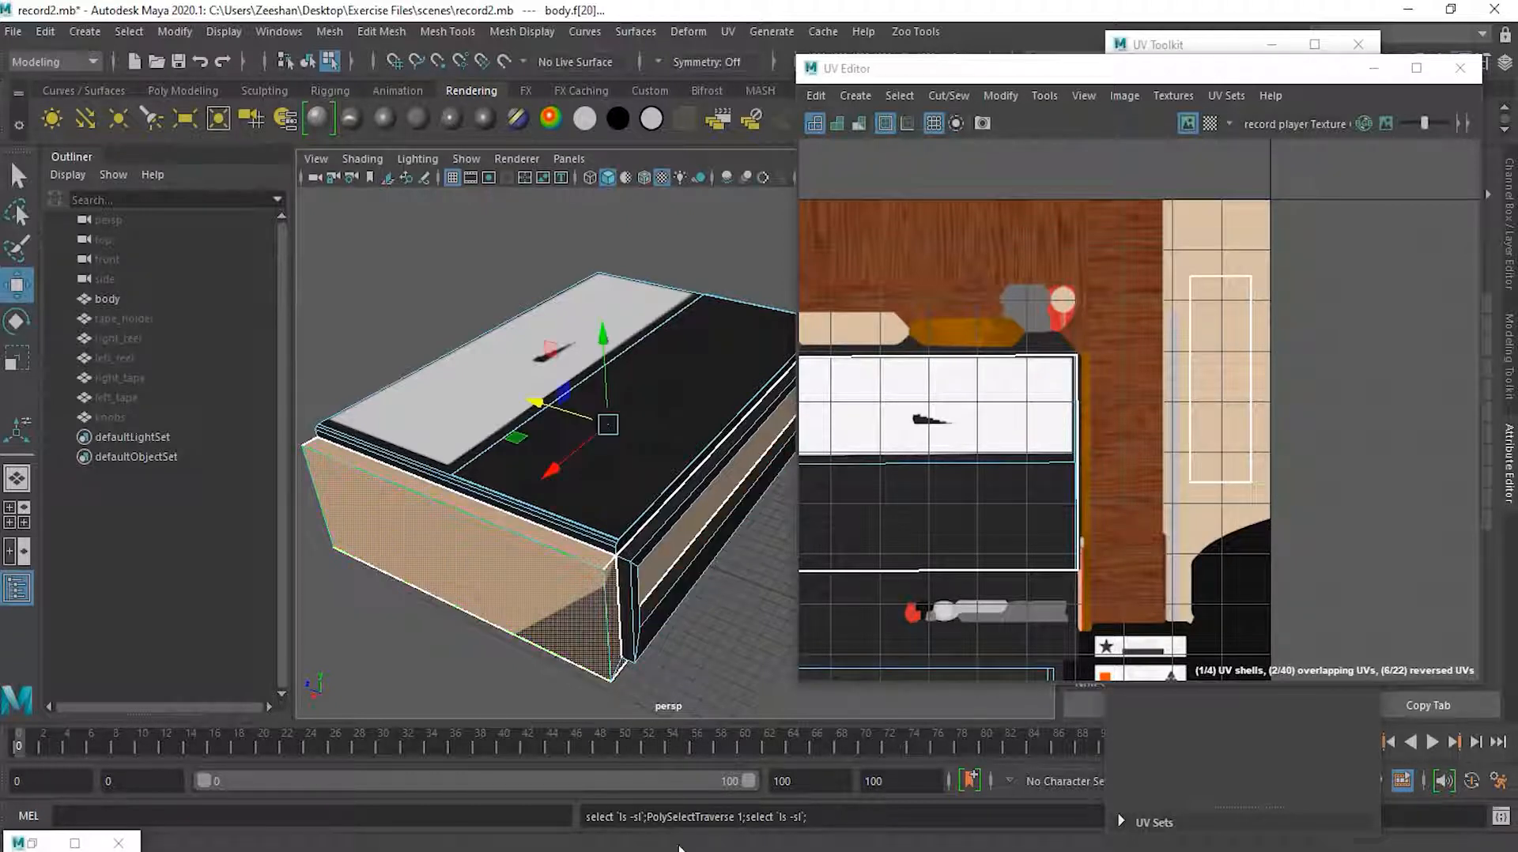
left_click_drag(599, 650, 552, 514, "alt")
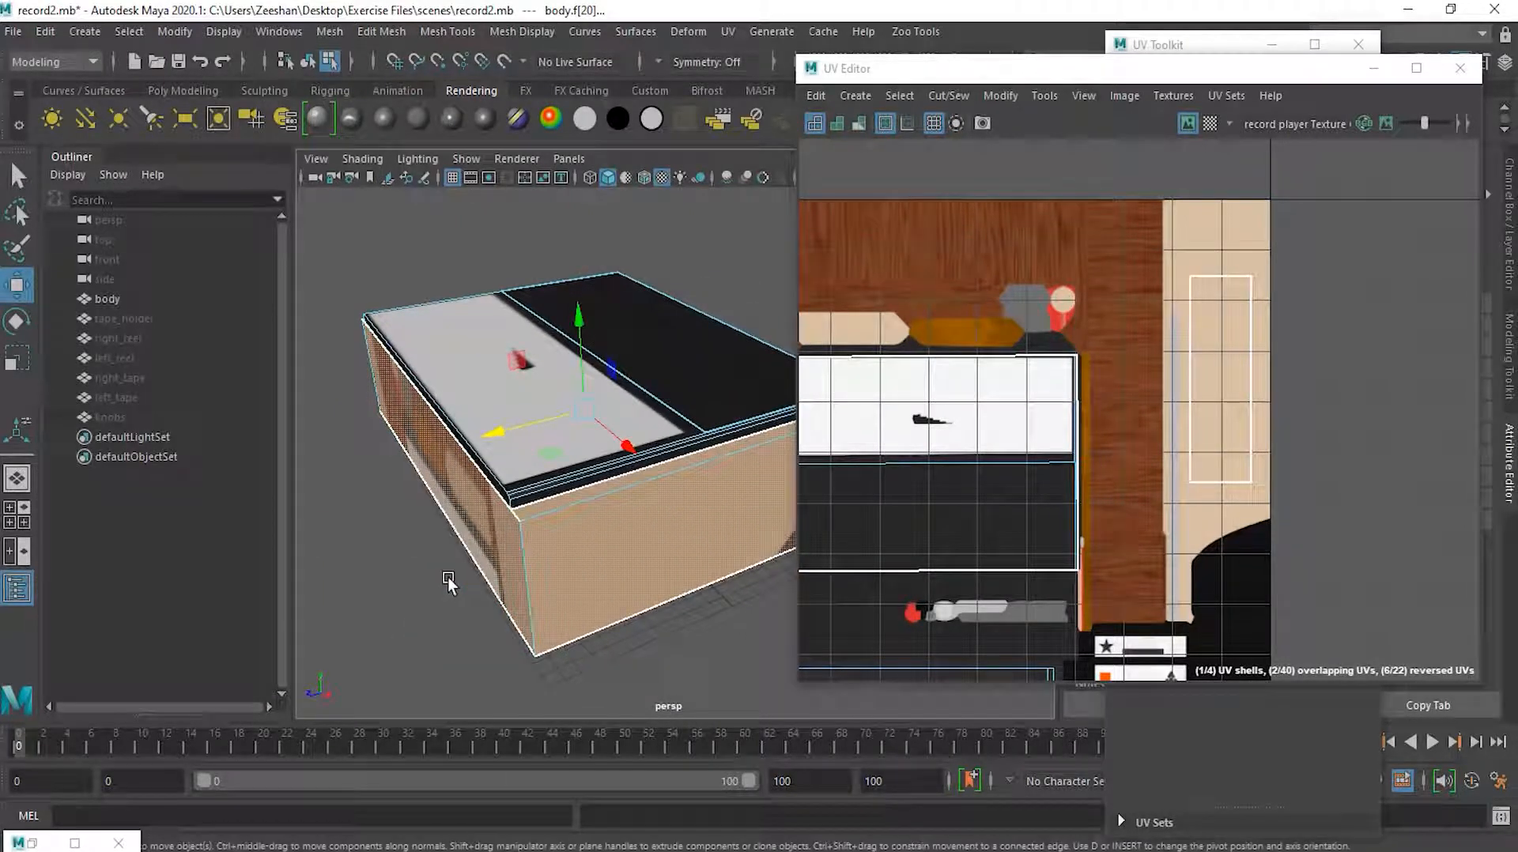
left_click(506, 534)
left_click_drag(724, 680, 577, 631, "alt")
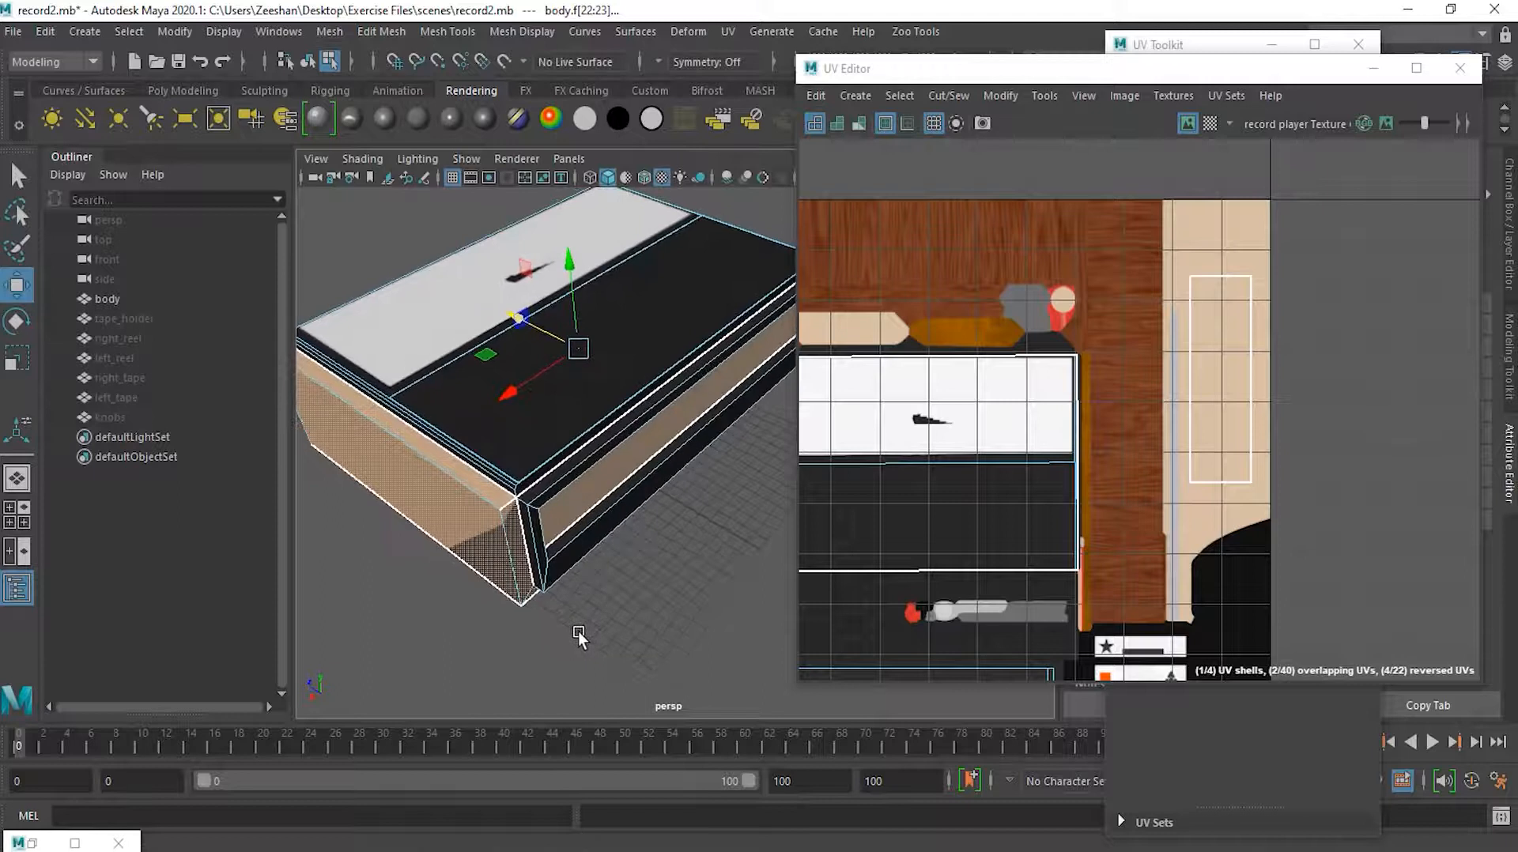
Apply a planar UV projection to the selected end panel faces and shrink the resulting shell in U and V
left_click(851, 97)
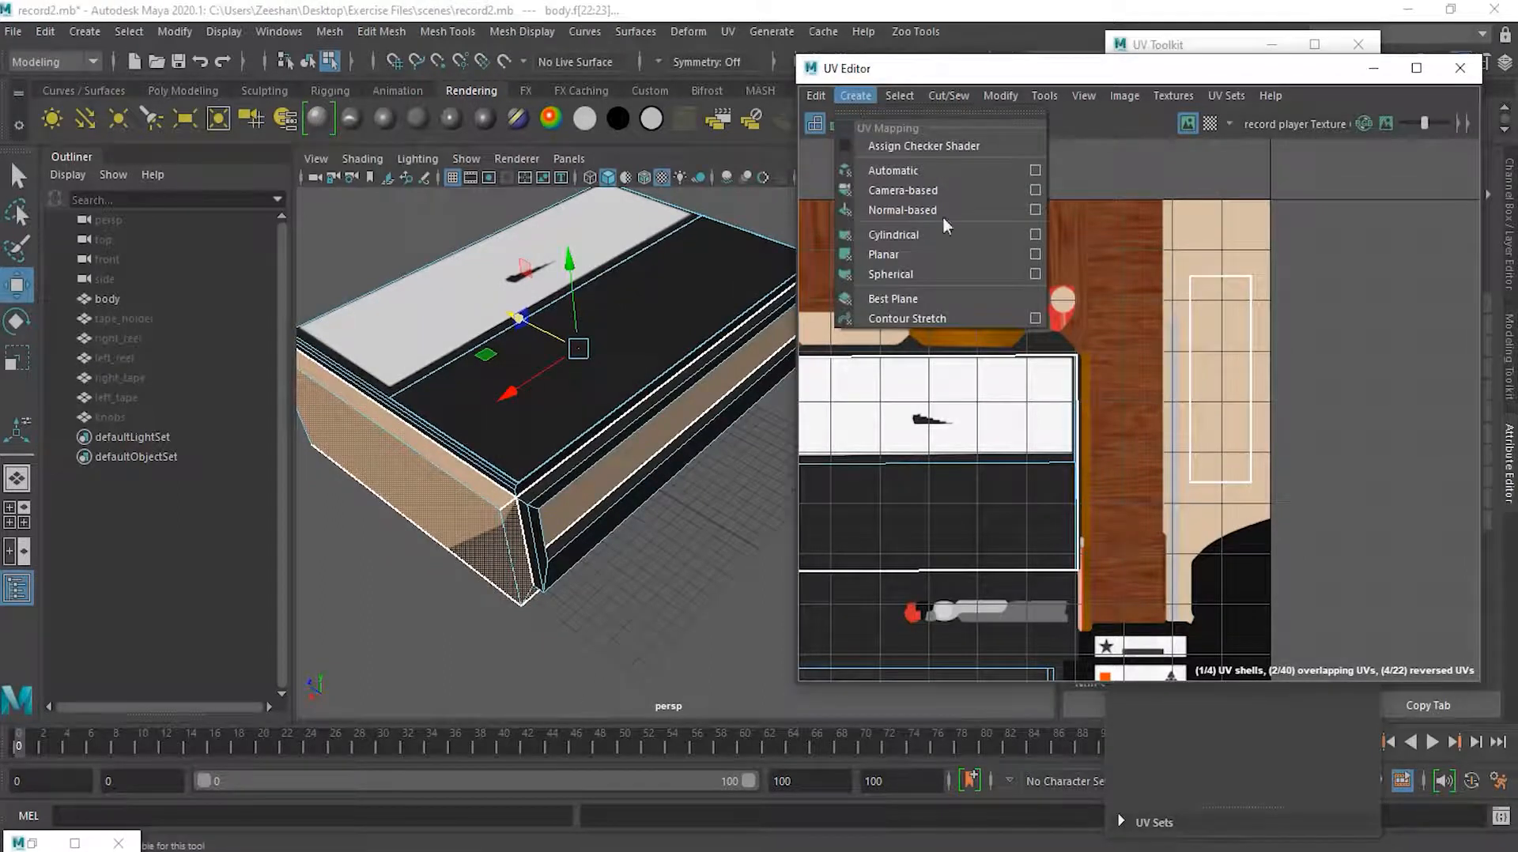
left_click(932, 255)
scroll(1109, 349, "down", 3)
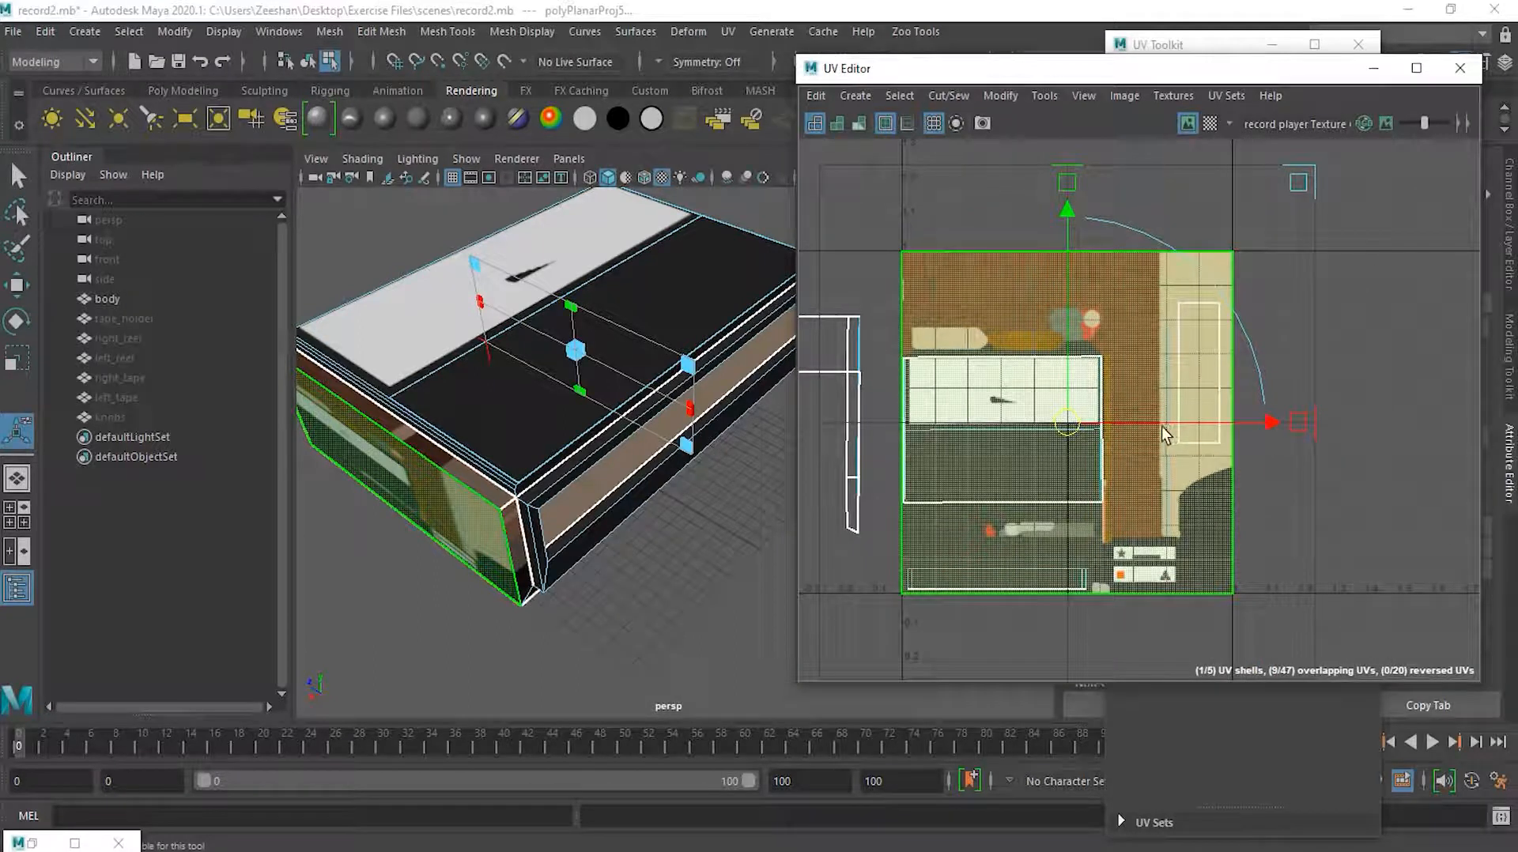
key("r")
left_click_drag(1160, 421, 1103, 427)
left_click_drag(1067, 324, 1075, 402)
key("w")
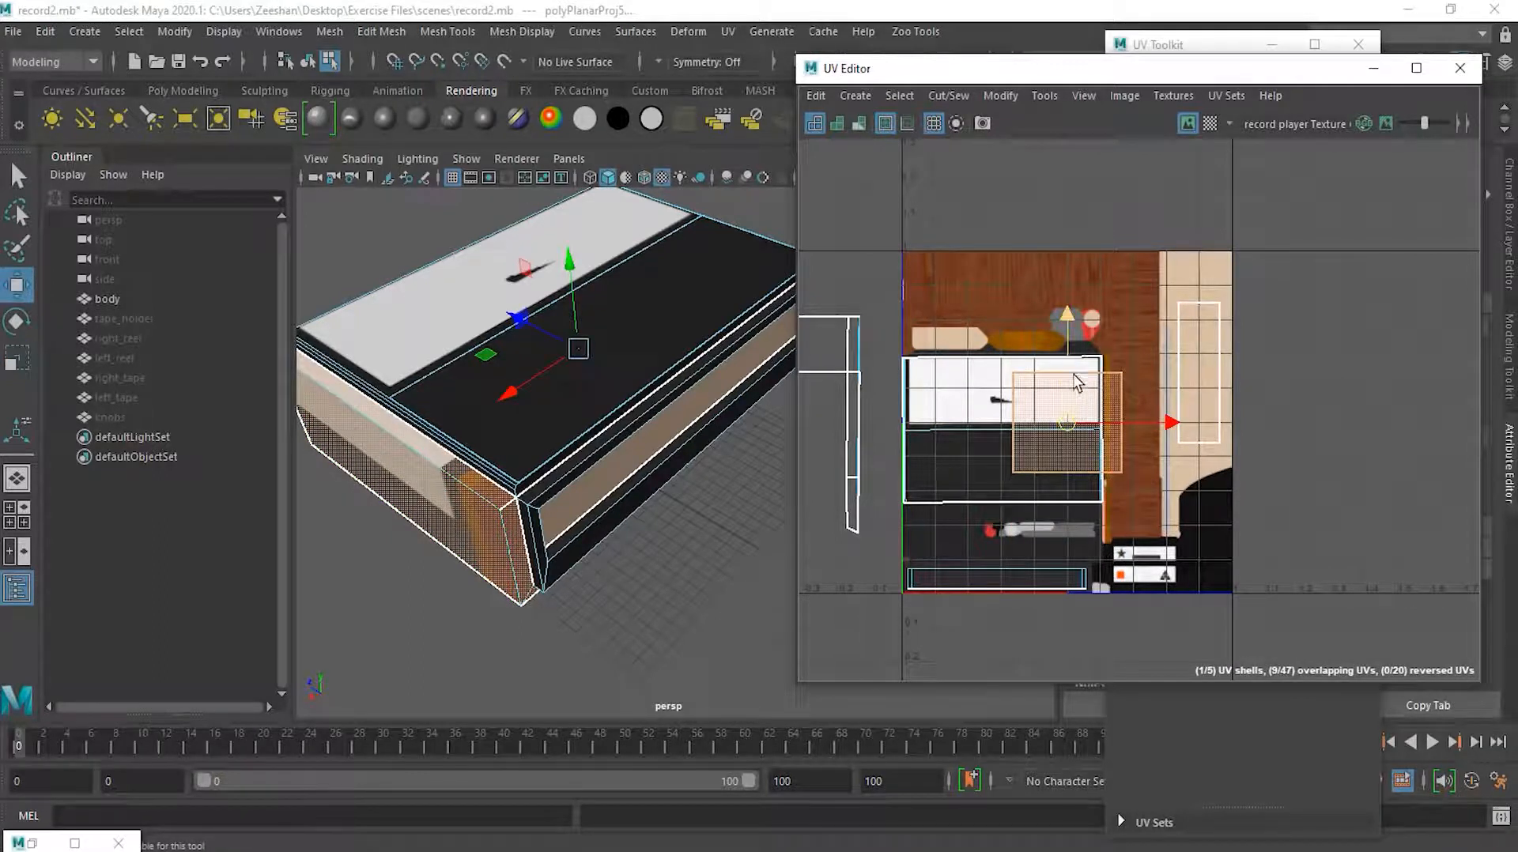
Move the end panel's UV shell up onto the brown wood area and shorten it in V to fit there
left_click_drag(1074, 366, 1079, 216)
right_click_drag(1079, 216, 1372, 242, "alt")
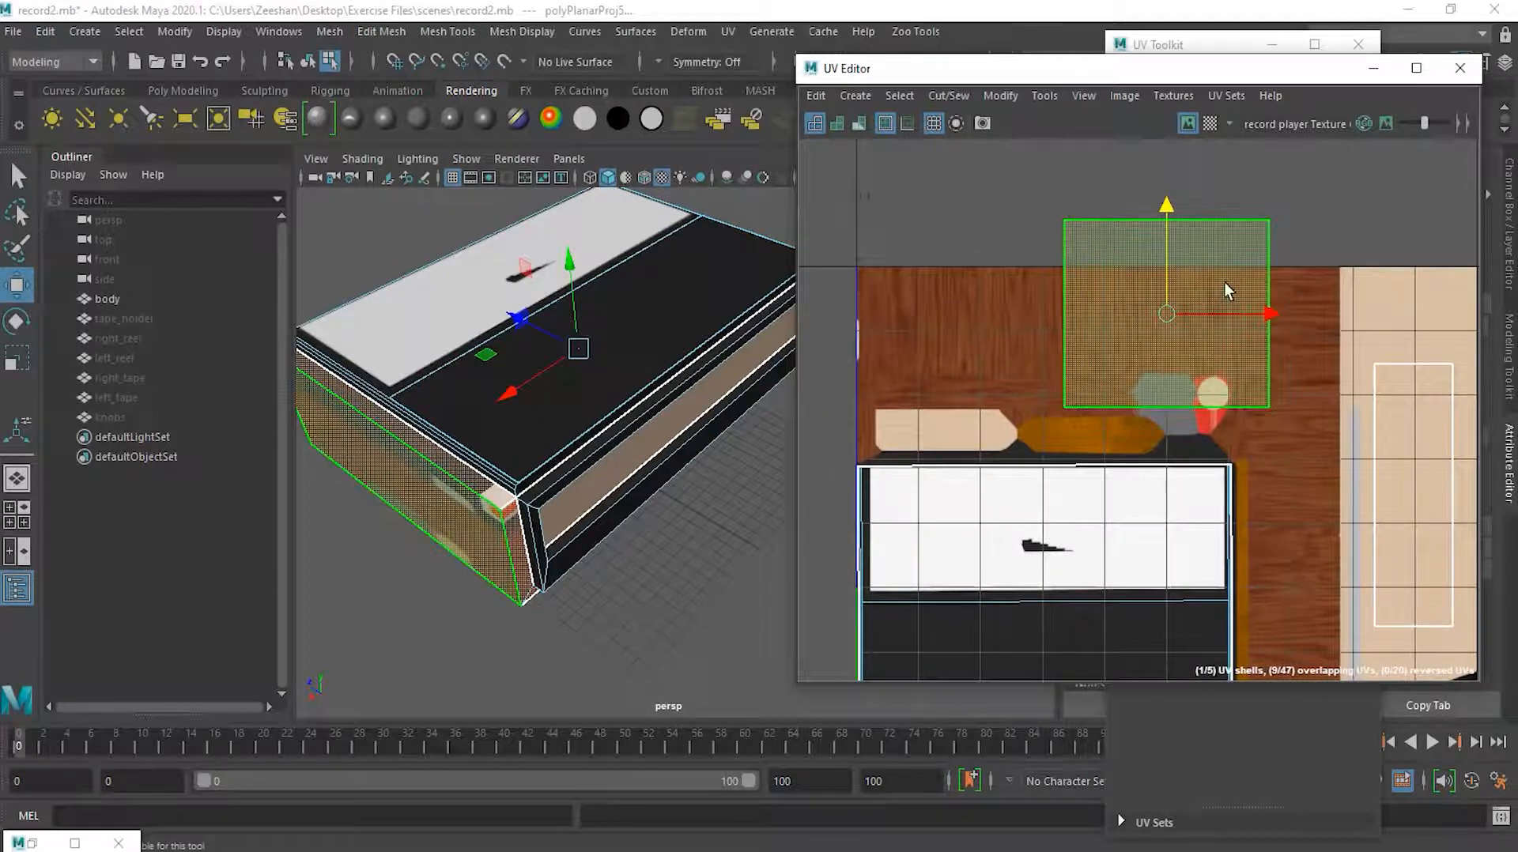
key("r")
left_click_drag(1166, 226, 1167, 275)
left_click_drag(627, 457, 621, 426, "alt")
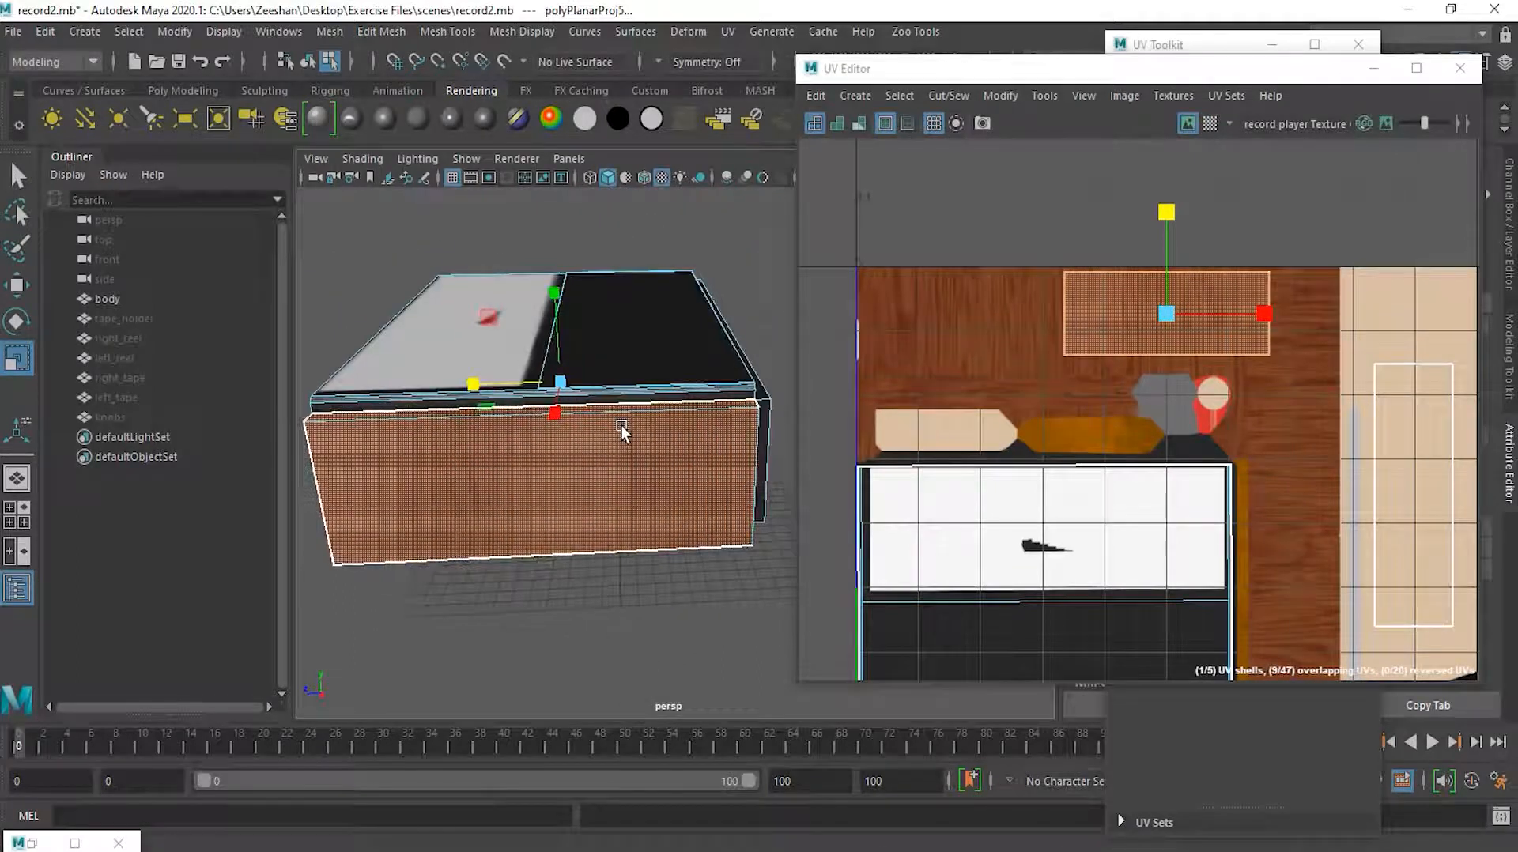
Shift the end panel's UV shell in U toward the middle of the wood area and check the grain on the model
key("w")
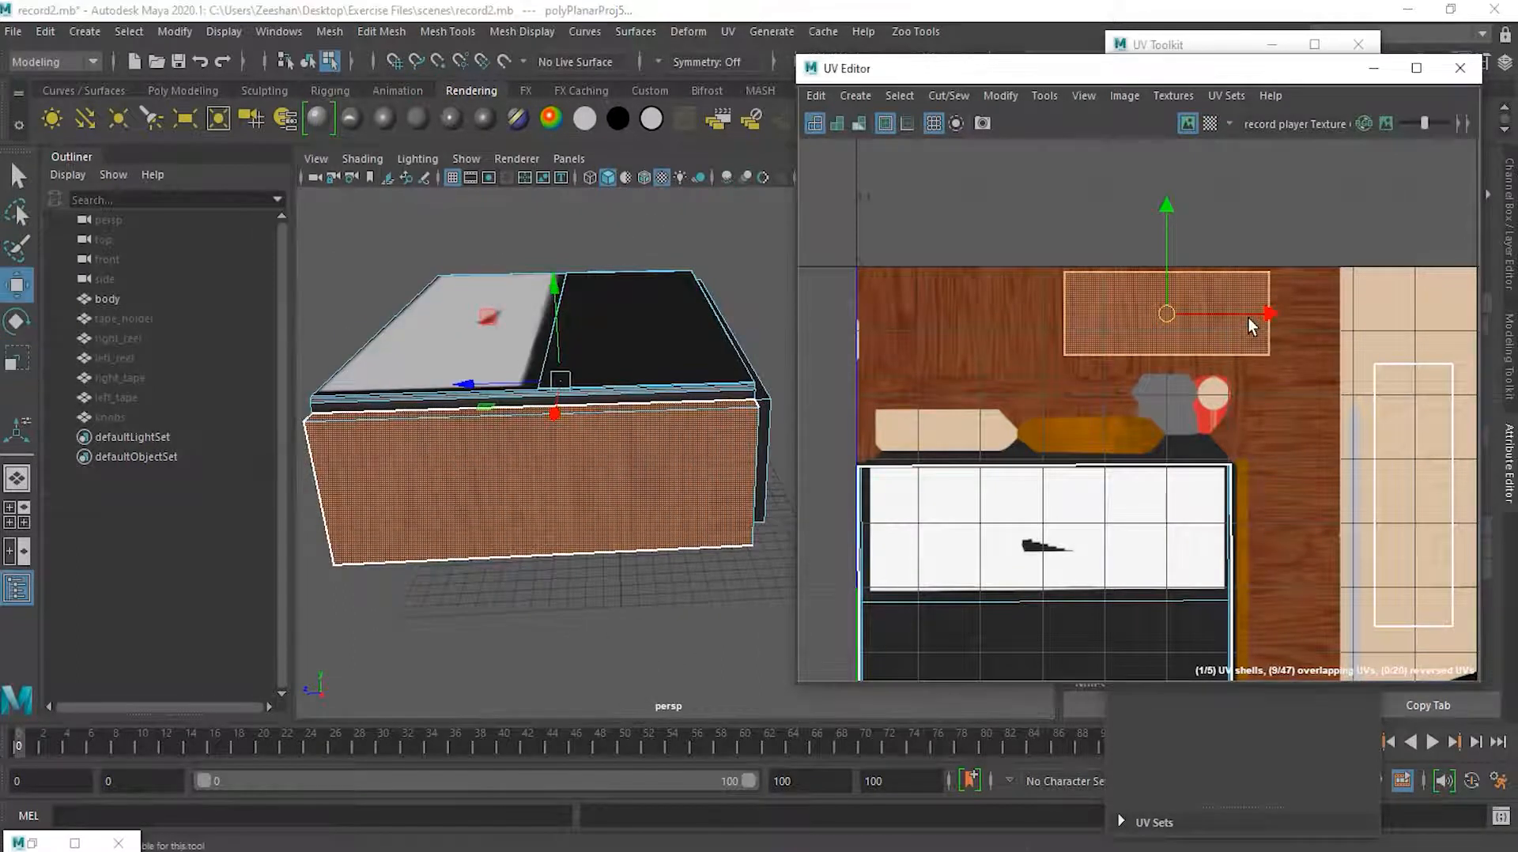
left_click_drag(1250, 315, 1161, 324)
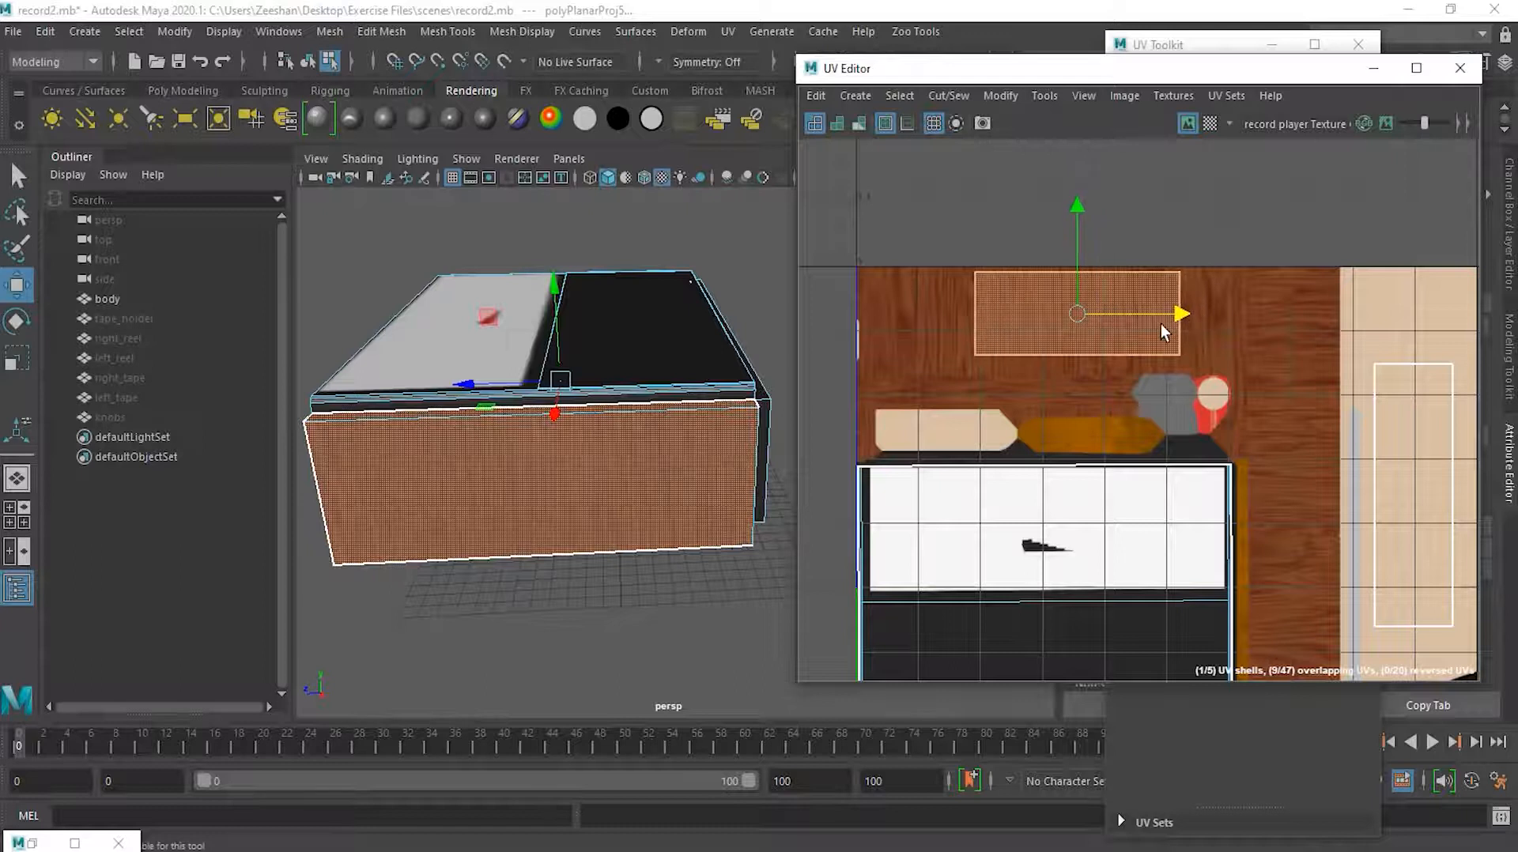
left_click_drag(759, 456, 695, 506, "alt")
right_click_drag(558, 484, 648, 469, "alt")
middle_click_drag(589, 476, 716, 407, "alt")
mouse_move(586, 443)
right_mouse_down("alt")
mouse_move(642, 434)
mouse_move(592, 467)
right_mouse_up("alt")
left_click_drag(662, 467, 635, 457, "alt")
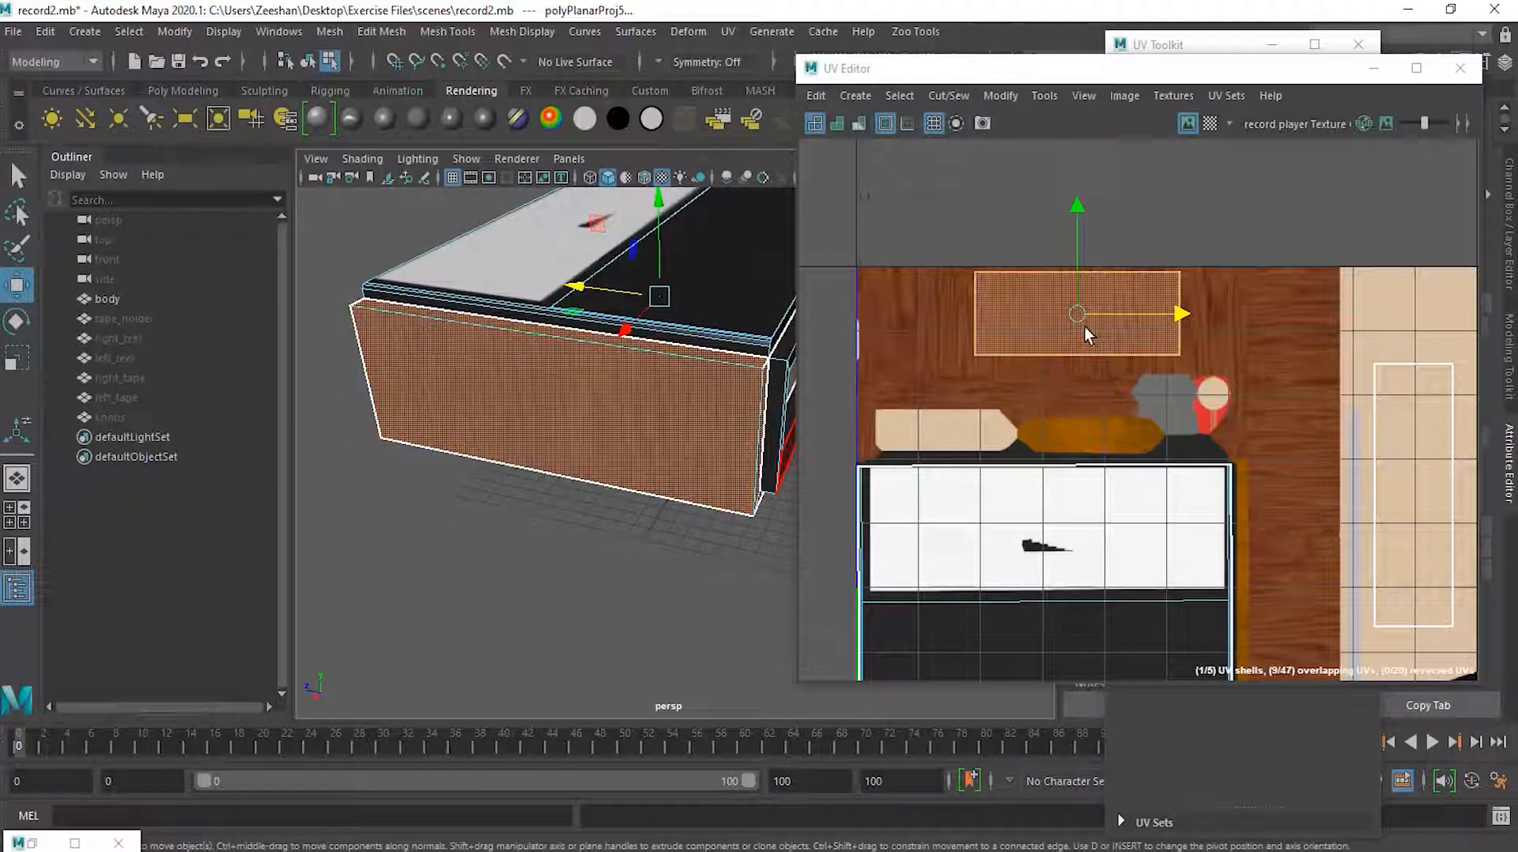
Rotate the end panel's UV shell about 90 degrees and rescale it into a wide rectangle within the wood area
key("e")
mouse_move(1137, 395)
left_mouse_down()
mouse_move(1076, 420)
mouse_move(926, 433)
left_mouse_up()
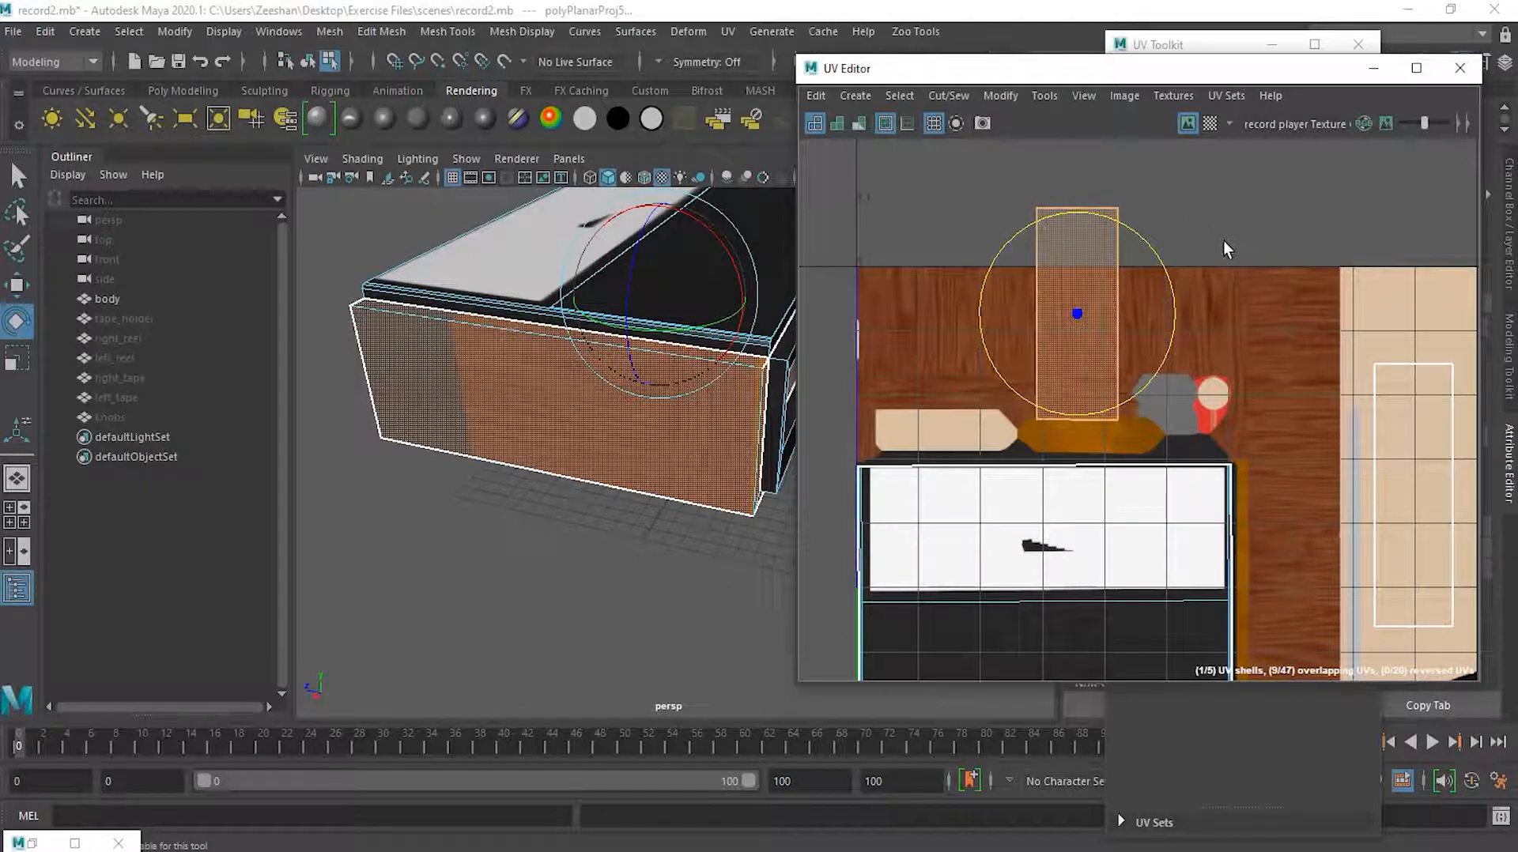
key("r")
left_click_drag(1076, 206, 1080, 279)
left_click_drag(1175, 316, 1400, 320)
left_click_drag(1078, 212, 1080, 177)
left_click_drag(1174, 313, 1147, 313)
left_click_drag(1080, 212, 1077, 225)
key("w")
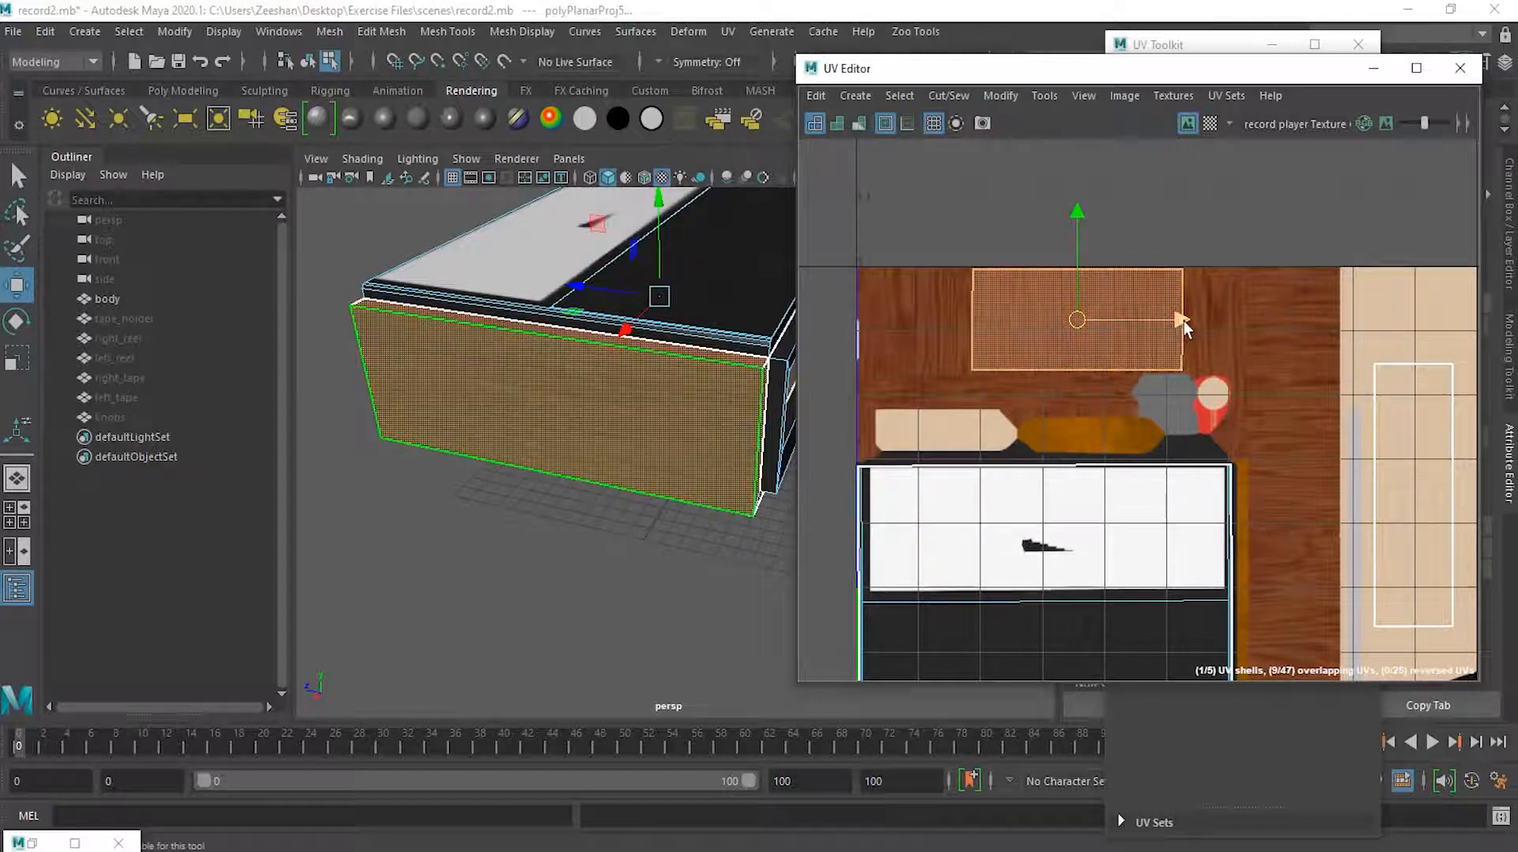
Narrow the end panel's UV shell in U, fine-tune its height, and deselect it to inspect the wood grain
key("r")
left_click_drag(1170, 321, 1103, 328)
mouse_move(1076, 230)
left_mouse_down()
mouse_move(1077, 259)
mouse_move(1084, 227)
left_mouse_up()
left_click_drag(1083, 183, 1079, 229)
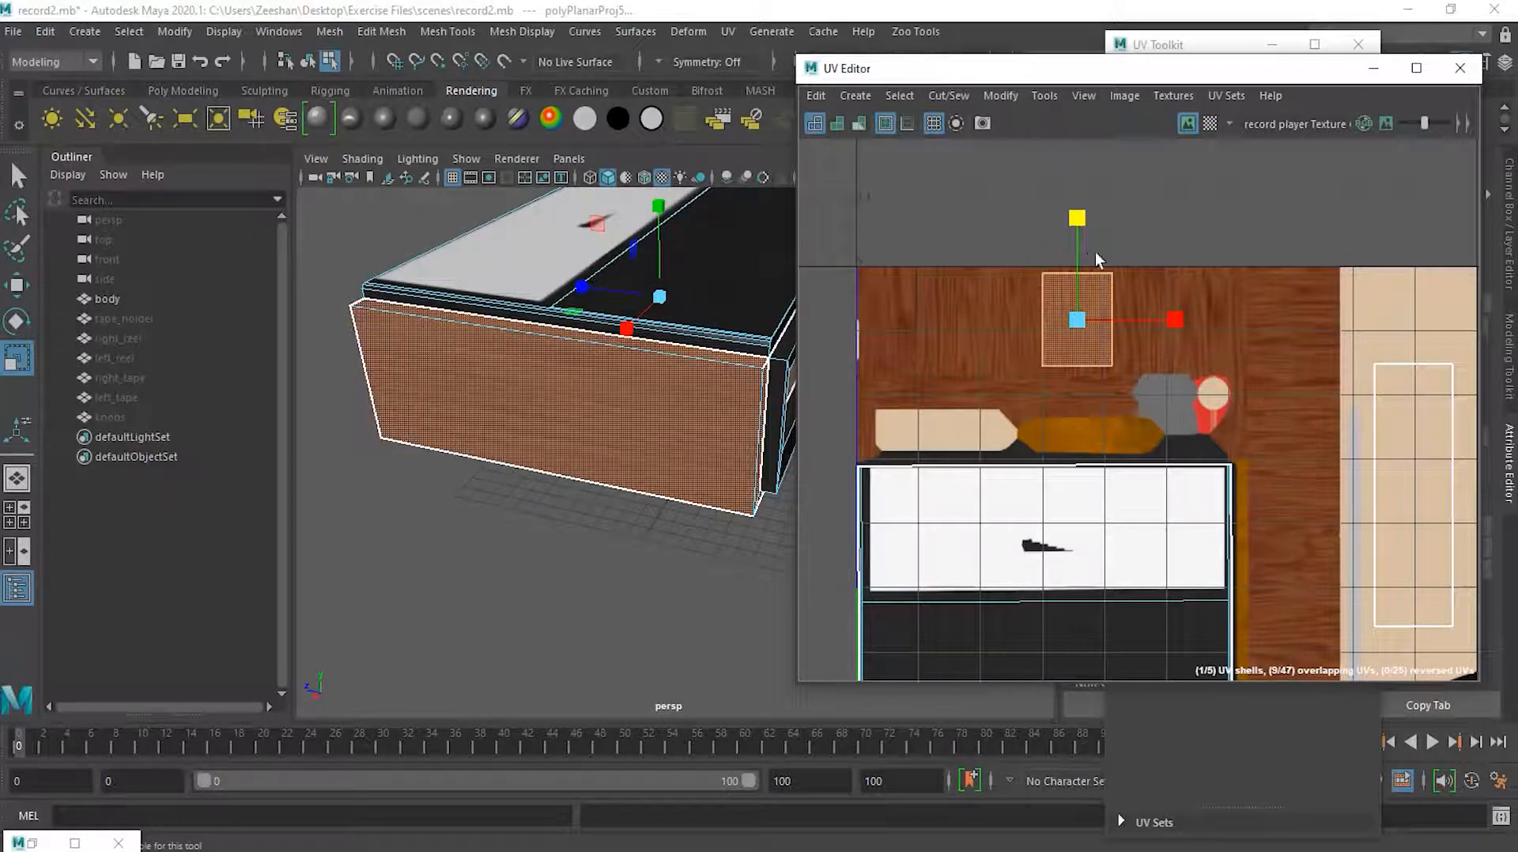
left_click_drag(572, 476, 510, 443, "alt")
scroll(512, 383, "up", 5)
left_click_drag(513, 383, 592, 467, "alt")
left_click(626, 538)
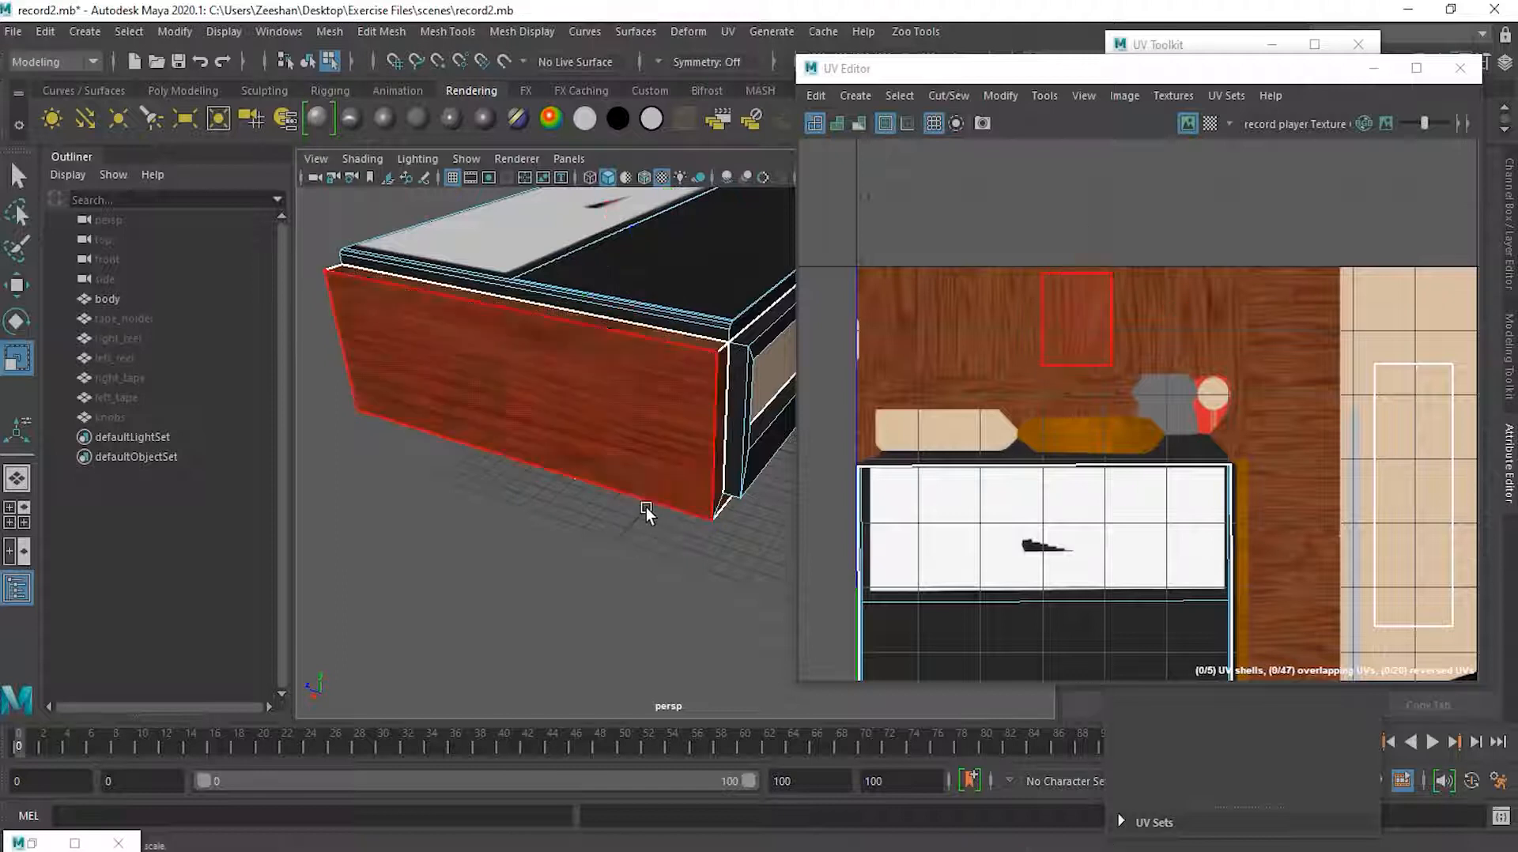
Try Best Plane mapping on the end panel's top and front rim faces, and select only the top rim face
left_click_drag(646, 512, 596, 567, "alt")
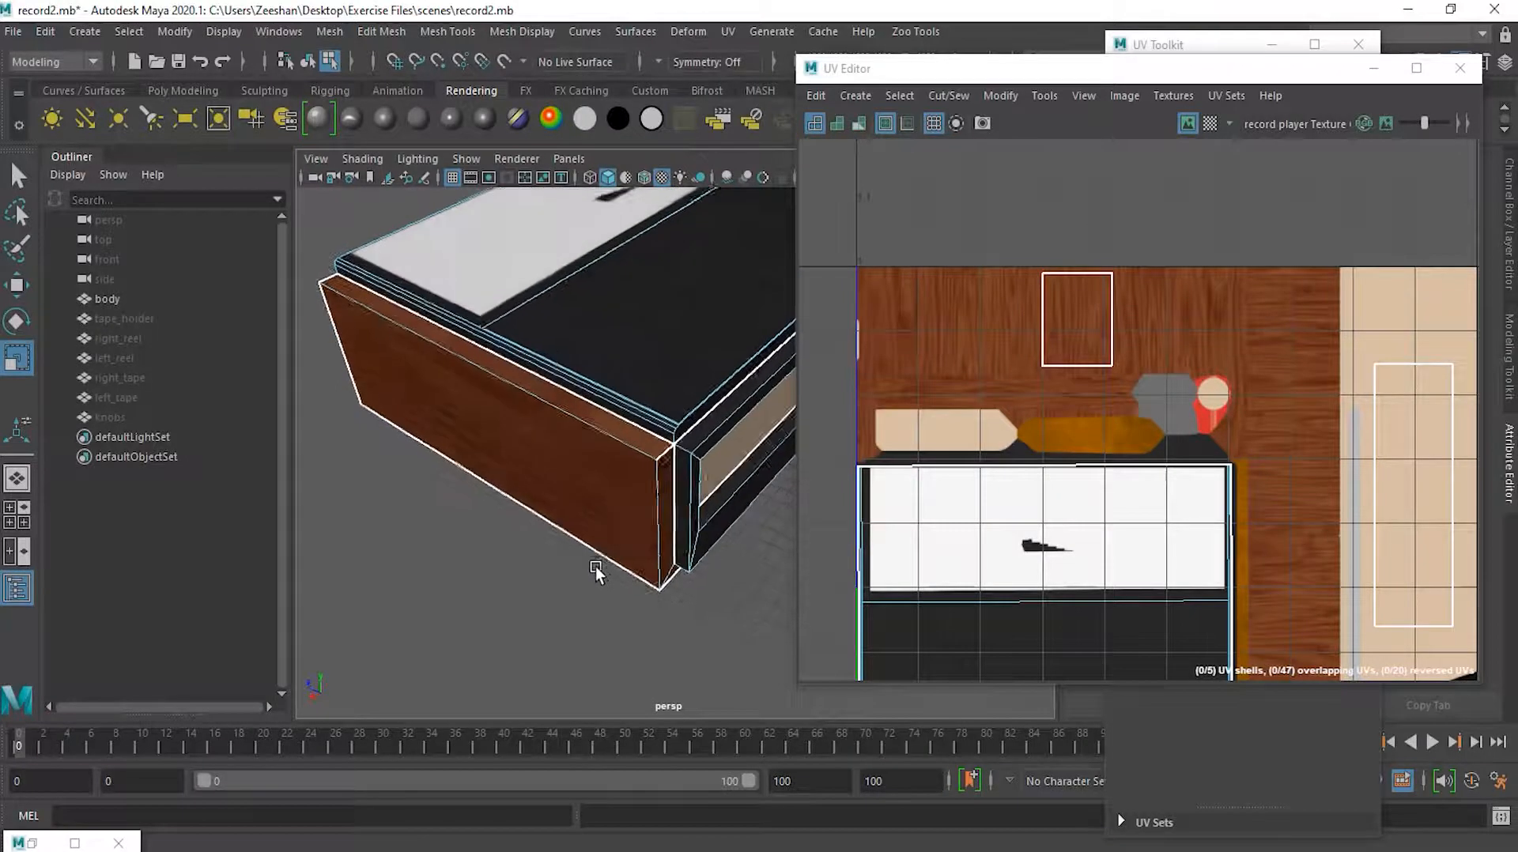
left_click(643, 454)
left_click(660, 490, "shift")
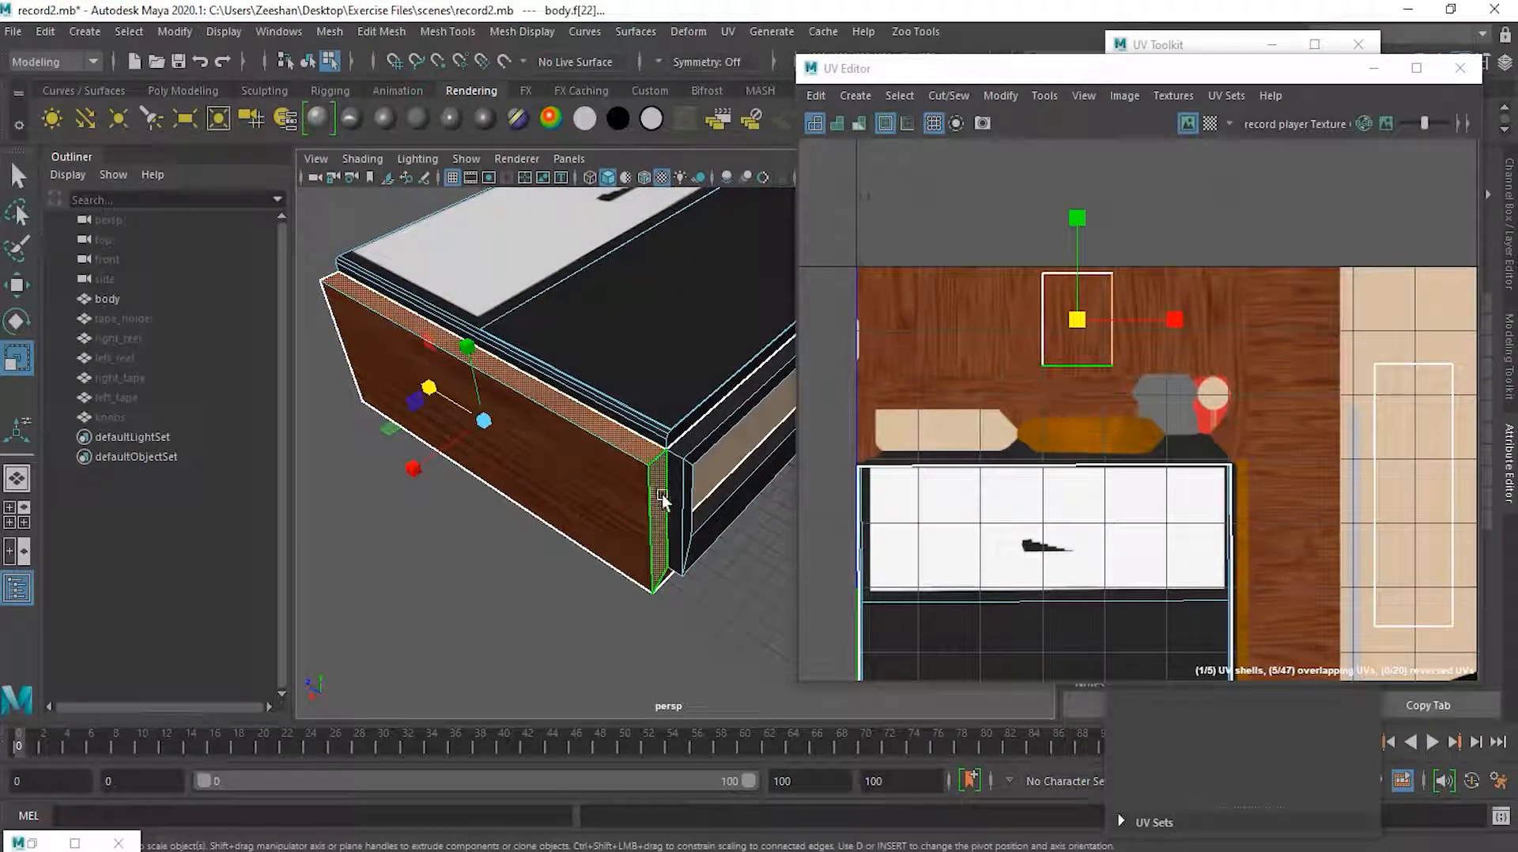
left_click(859, 95)
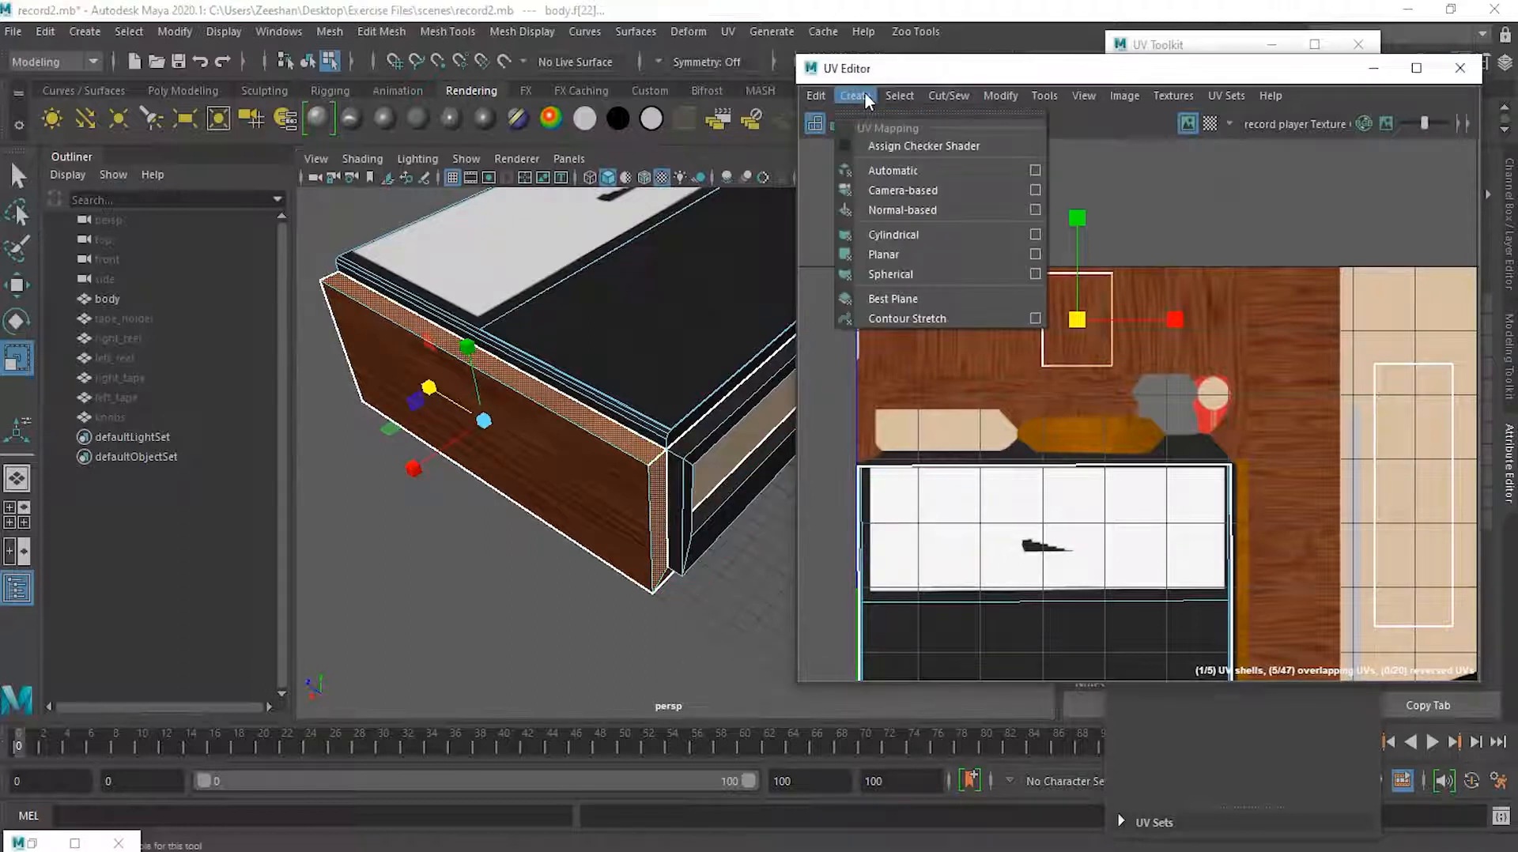
left_click(918, 298)
left_click(635, 448)
Try a planar projection with the current options on the end panel's top rim face and undo it
left_click(852, 94)
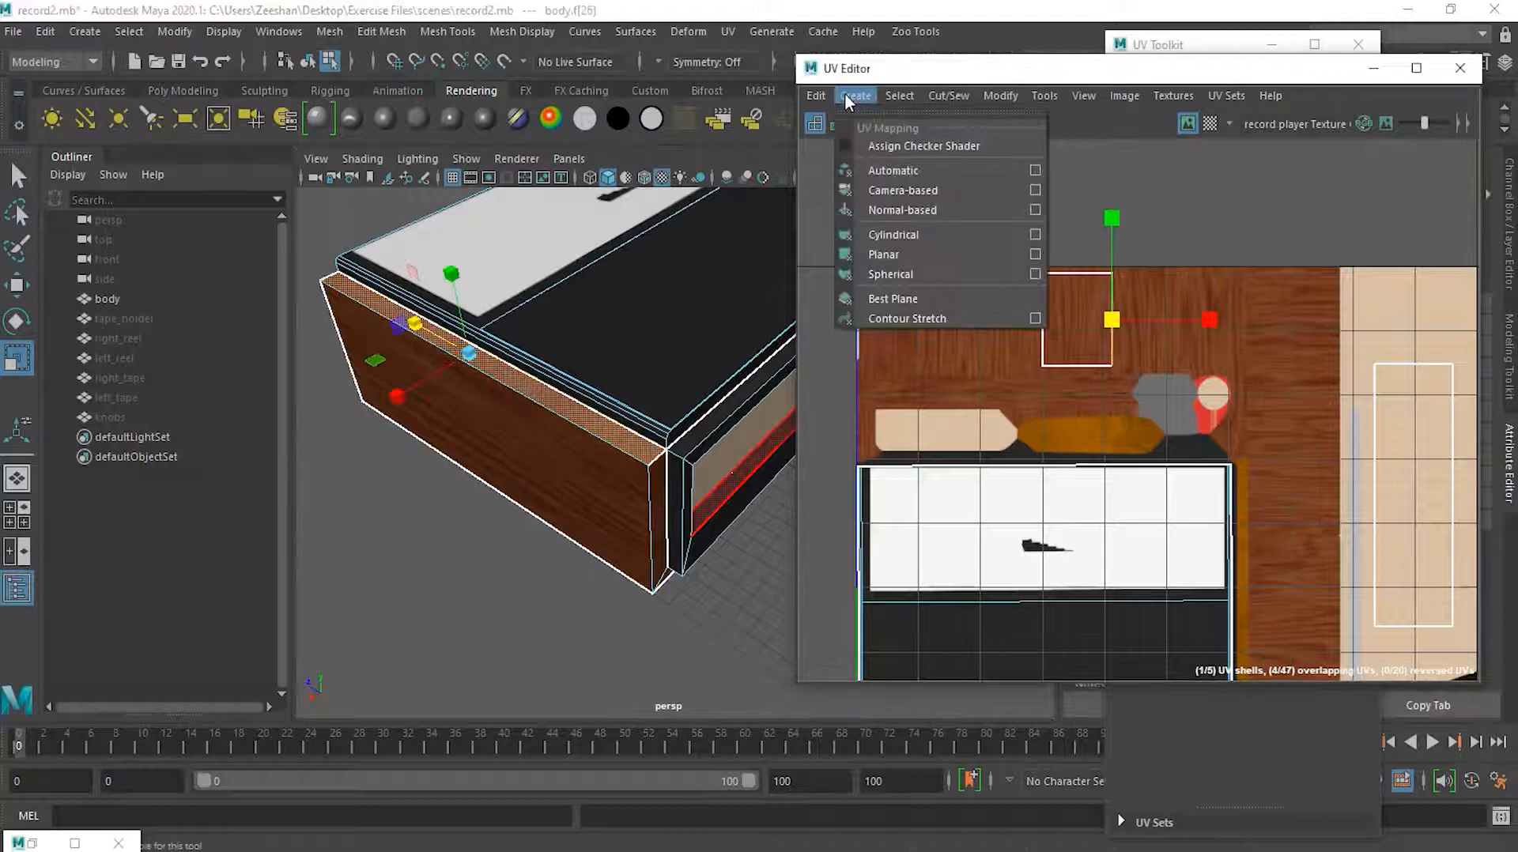
left_click(913, 255)
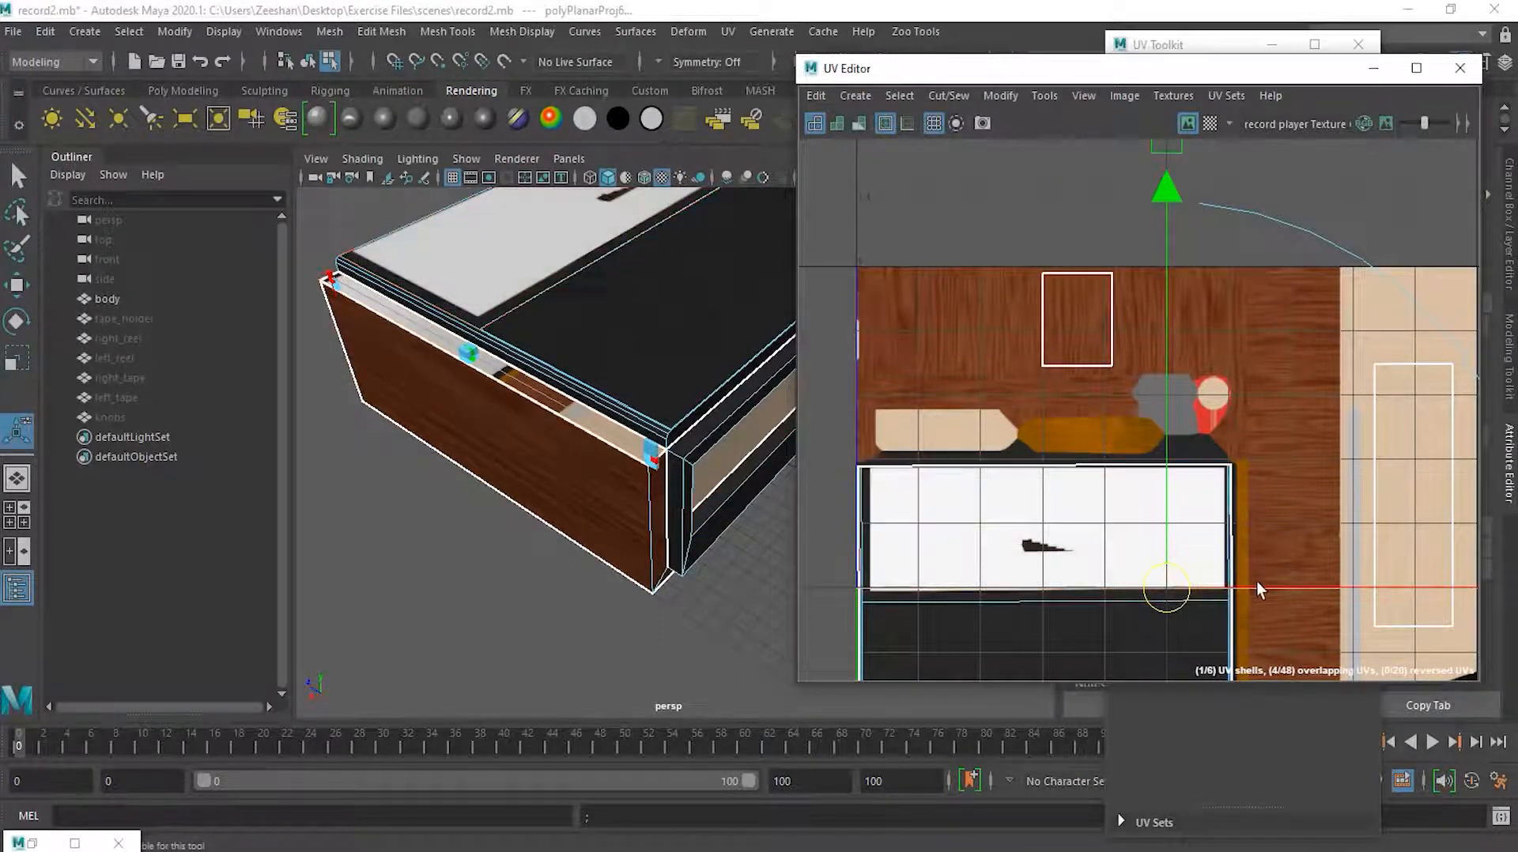
key("ctrl+z")
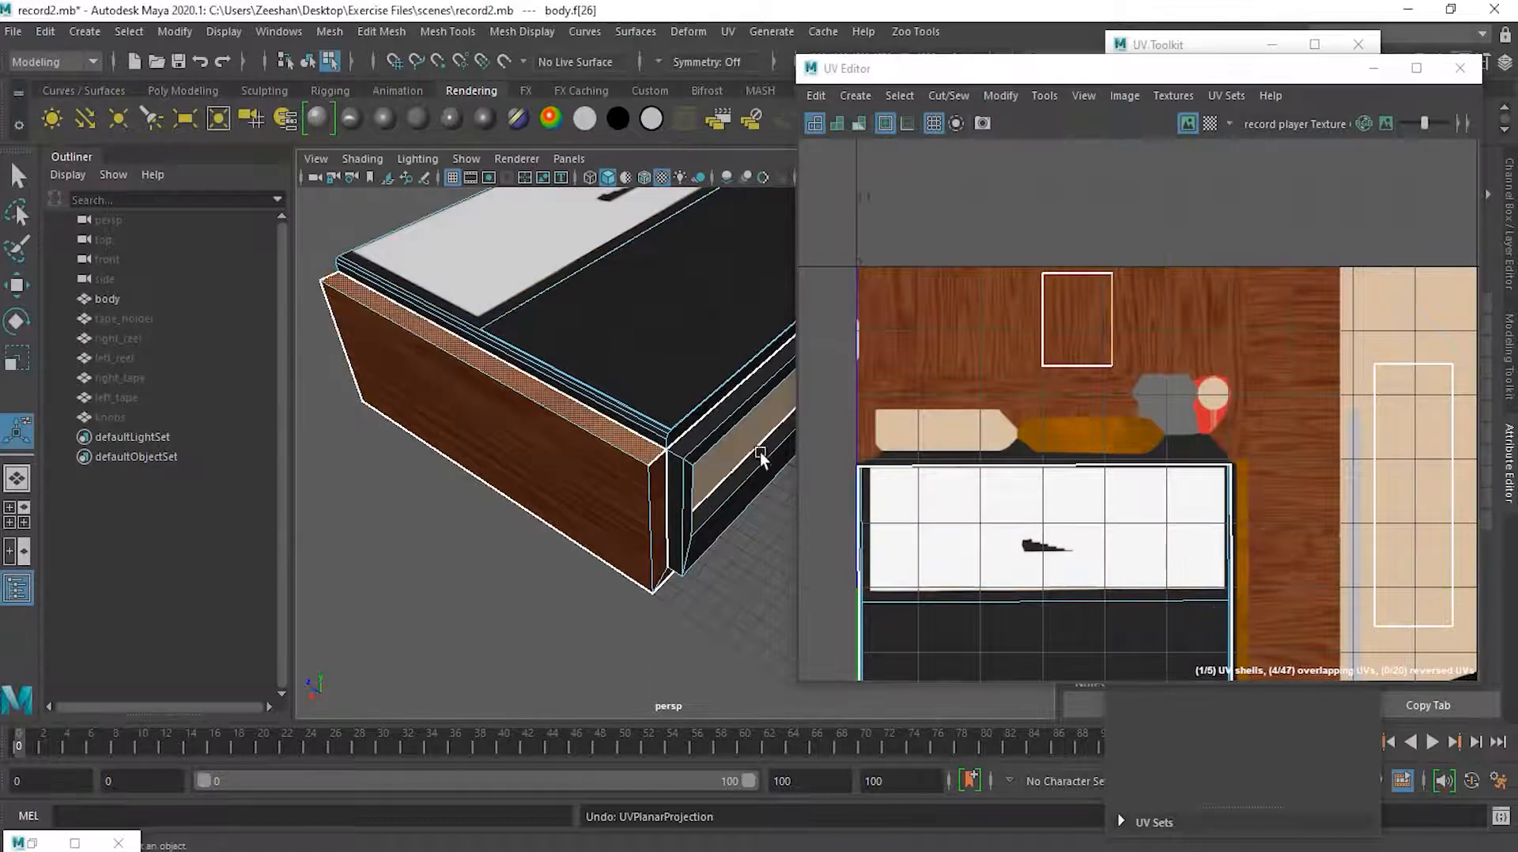
Apply a planar UV projection from the Y axis to the end panel's top rim face, fitted to the bounding box
left_click(862, 93)
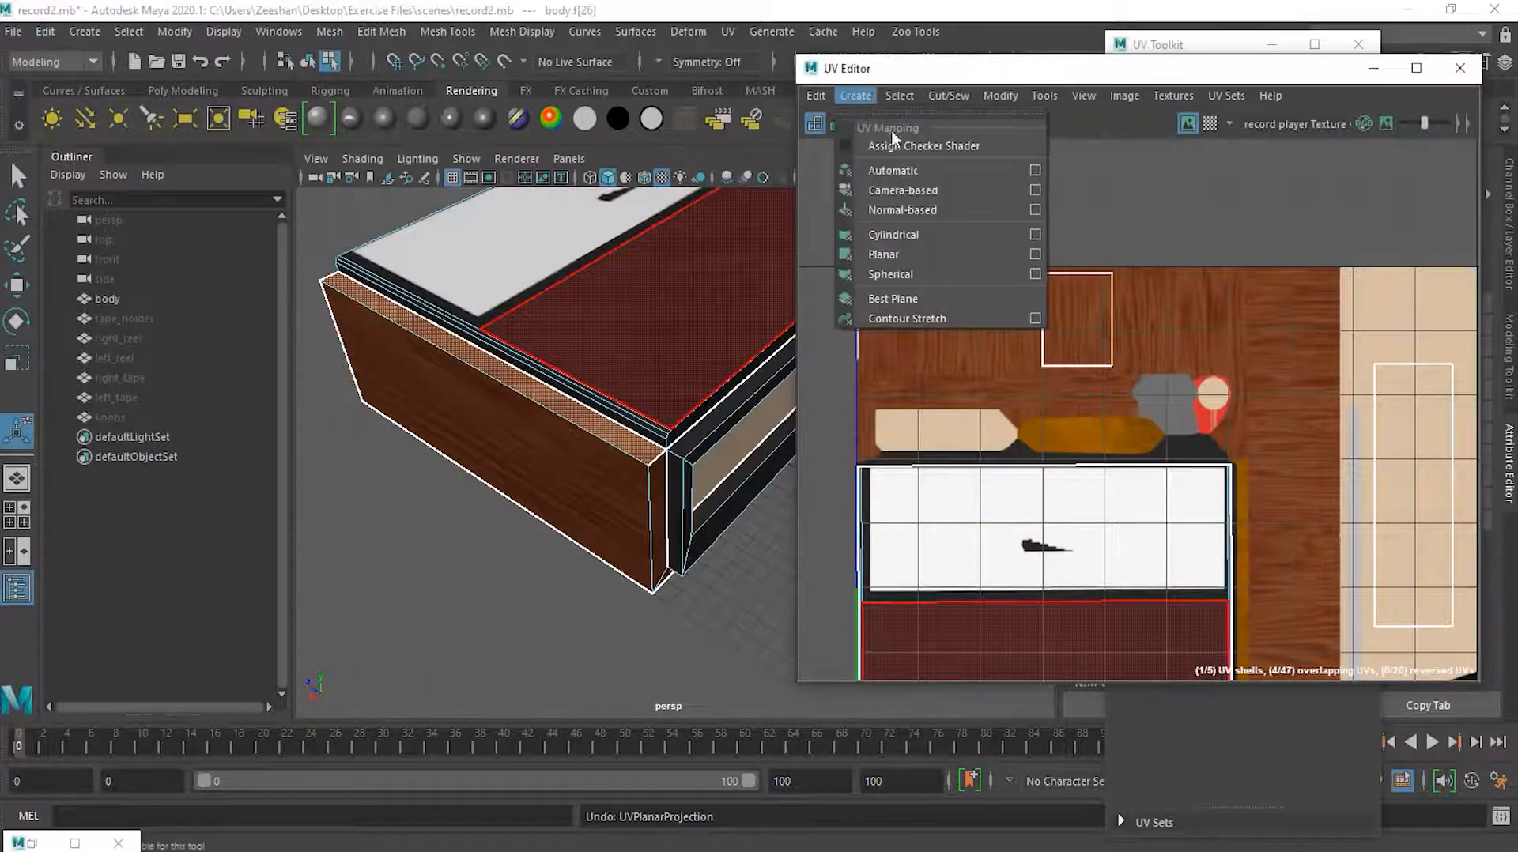
left_click(1033, 254)
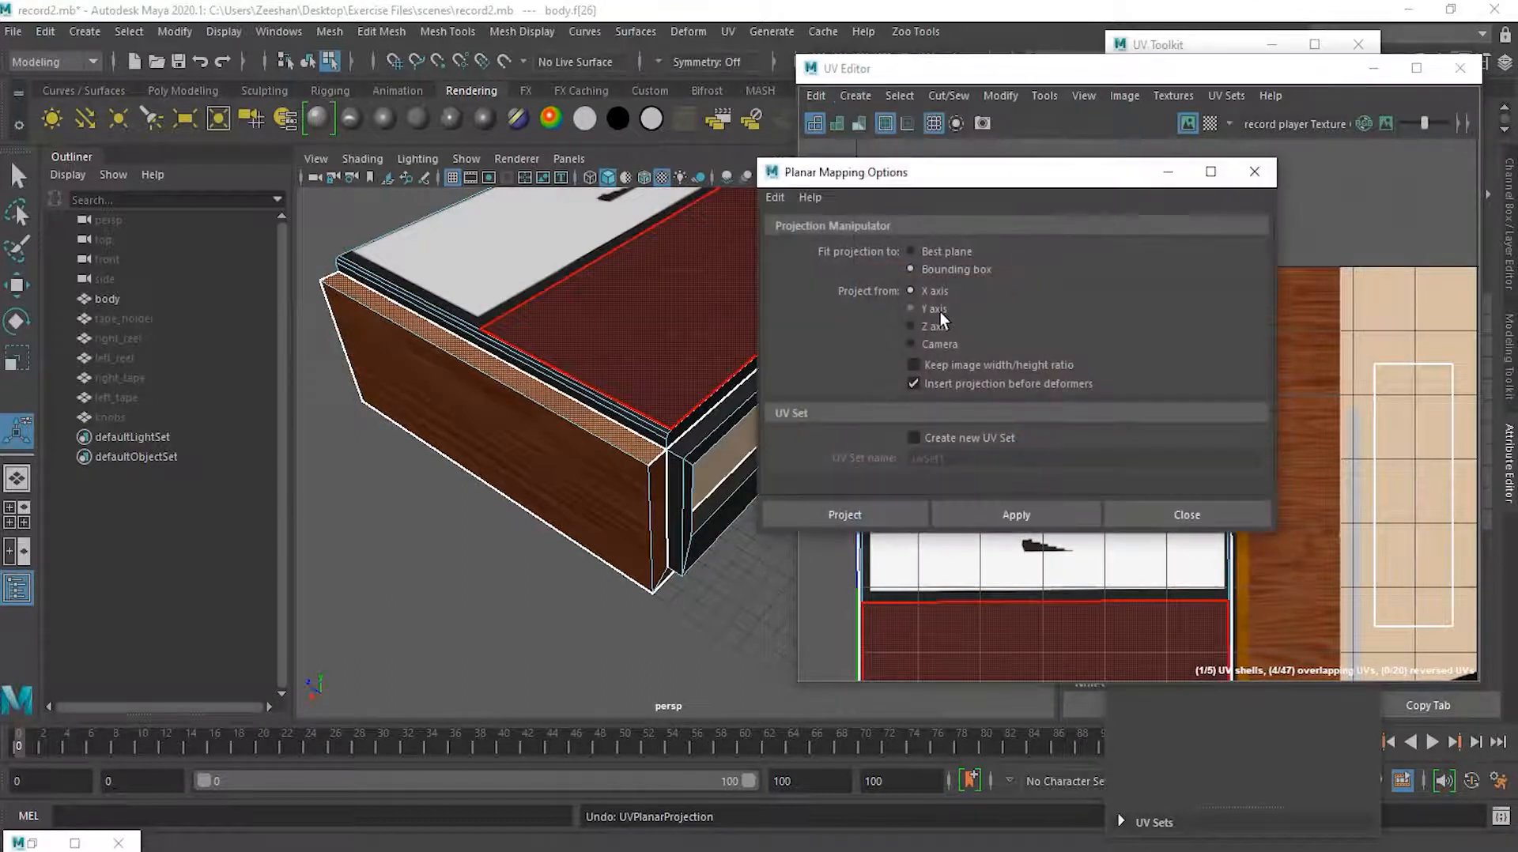
left_click(887, 513)
left_click(888, 513)
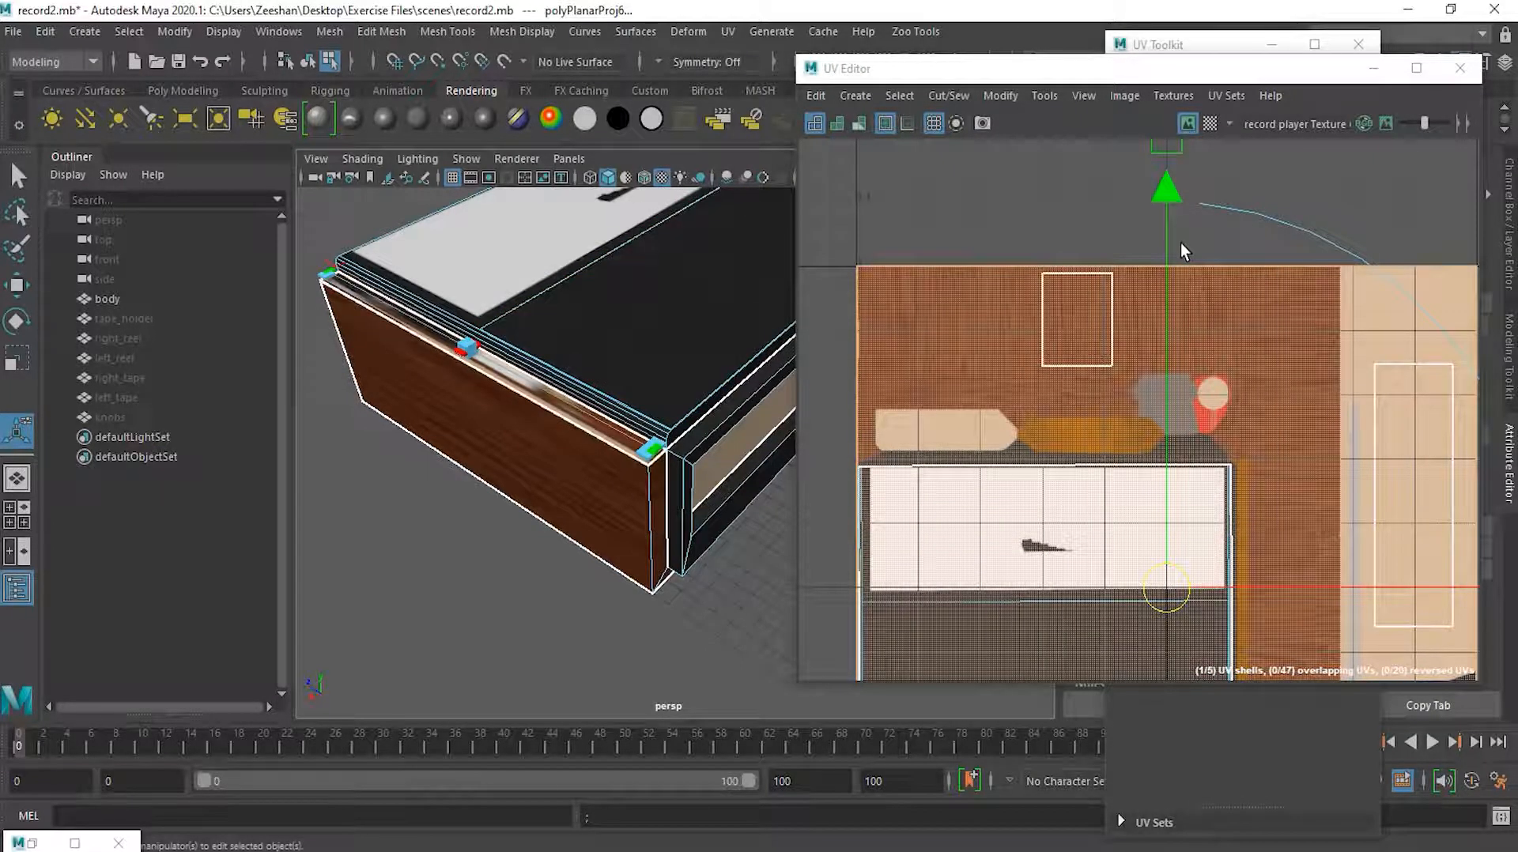
Scale the top rim face's newly projected UV shell
key("w")
left_click(1211, 434)
key("r")
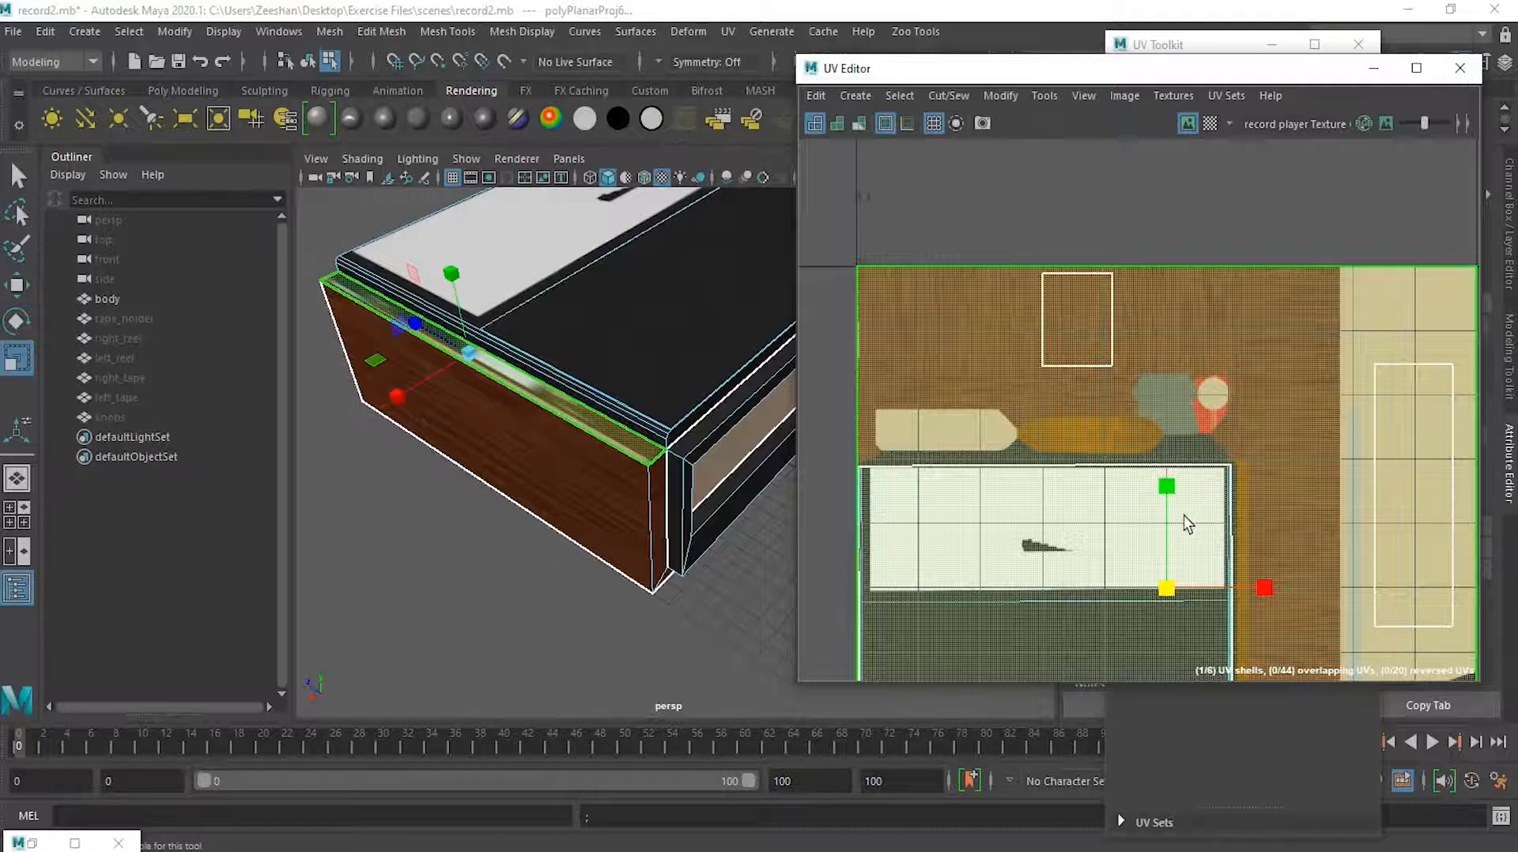
Scale the top strip face's UV shell down to a thin horizontal band and move it onto the upper wood texture
left_click(1165, 488)
left_click_drag(1157, 492, 1272, 588)
left_click_drag(1166, 510, 1174, 223)
key("w")
right_click_drag(945, 269, 1139, 279, "alt")
left_click_drag(1302, 292, 1155, 293)
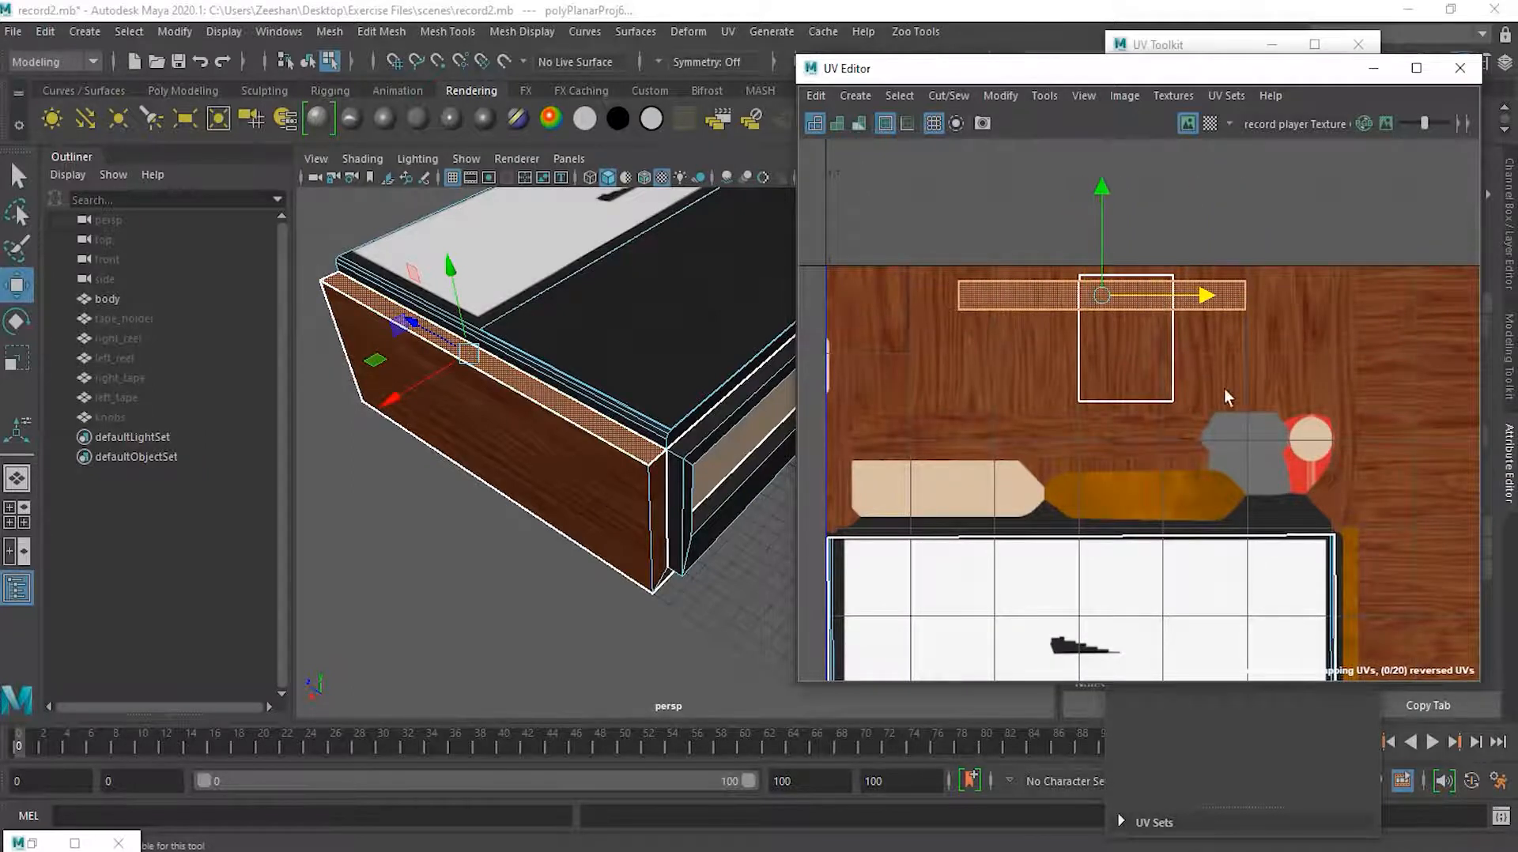
scroll(998, 291, "up", 3)
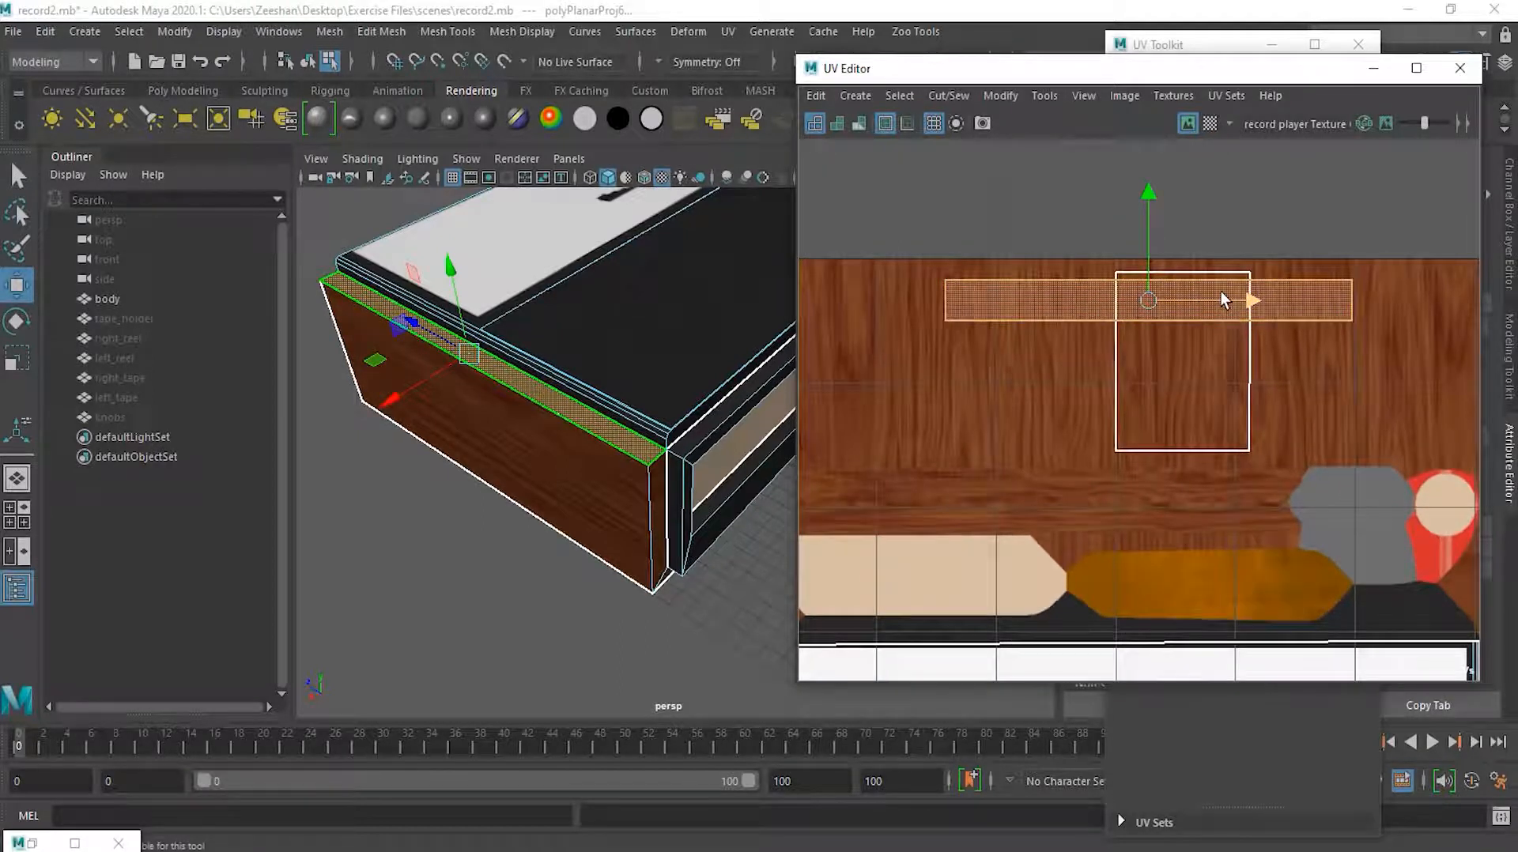
Delete the UVs of the large wooden side panel face and of the narrow adjoining faces collapsed to lines at its base
left_click(1189, 420)
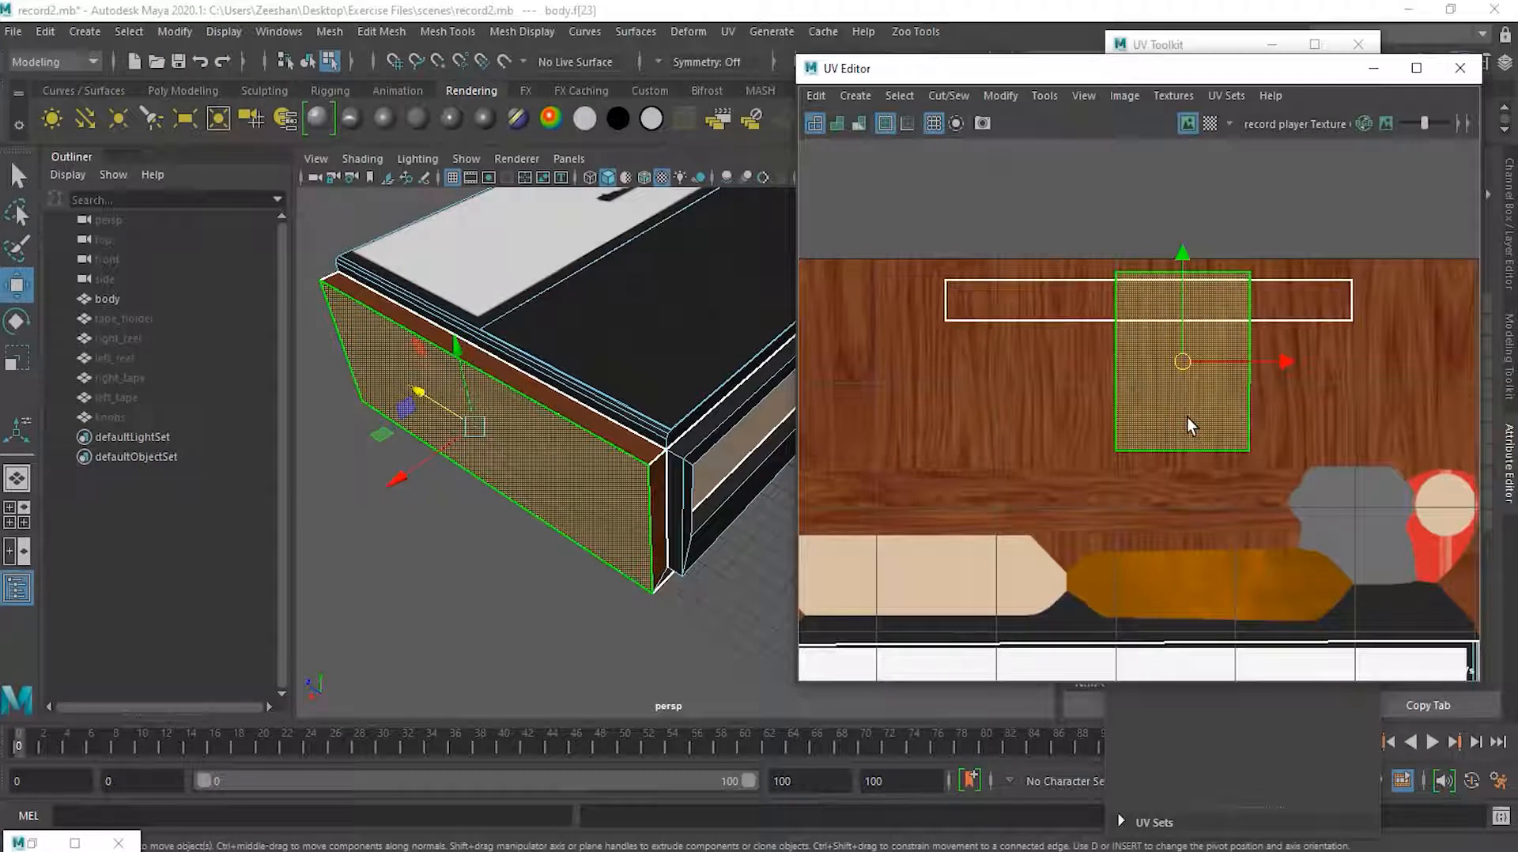
key("Delete")
left_click(809, 607)
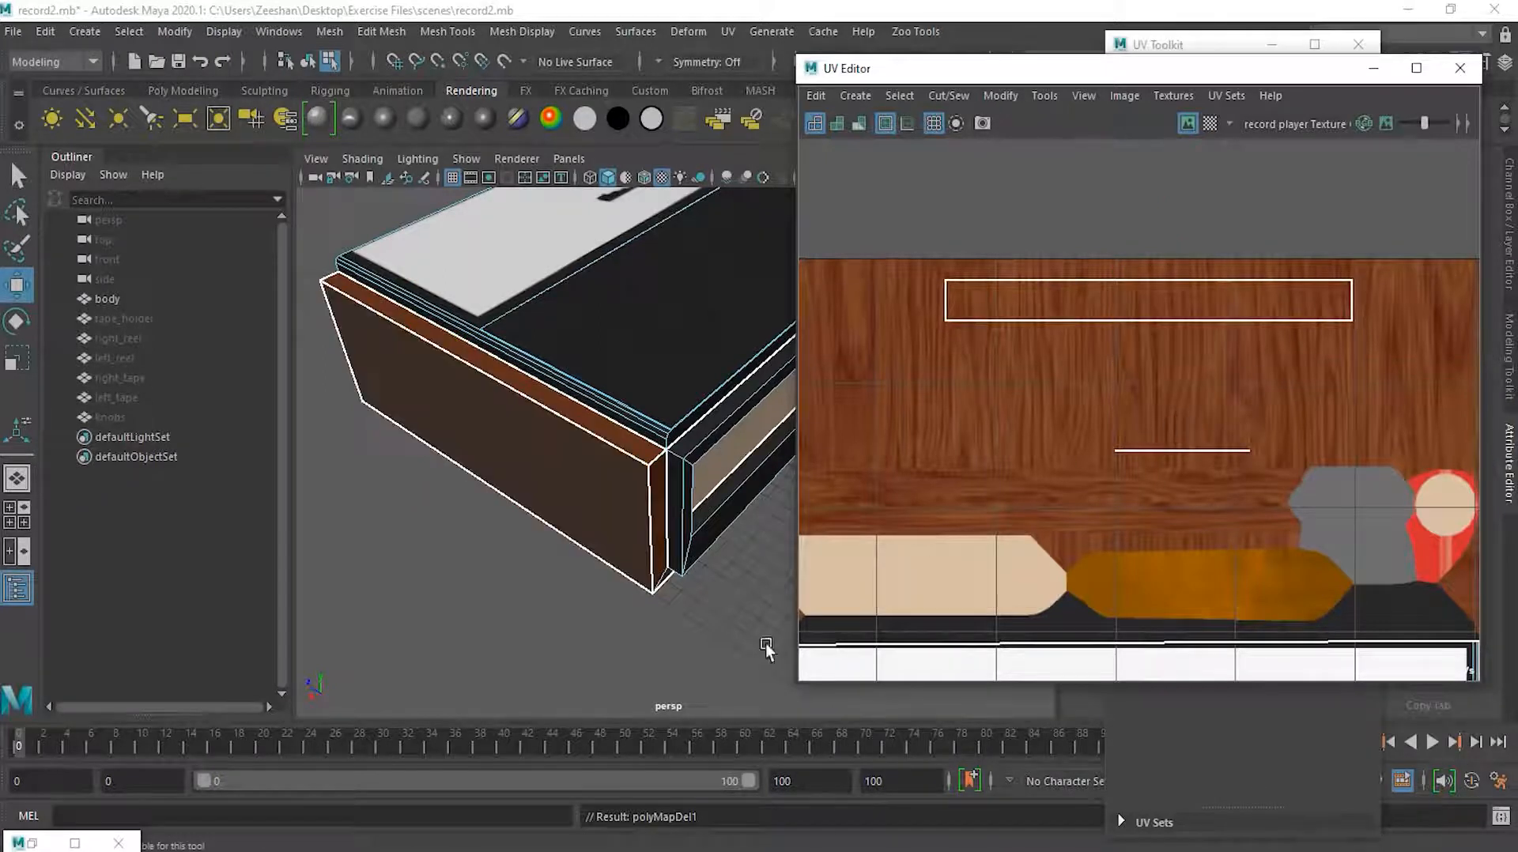
left_click(1162, 449)
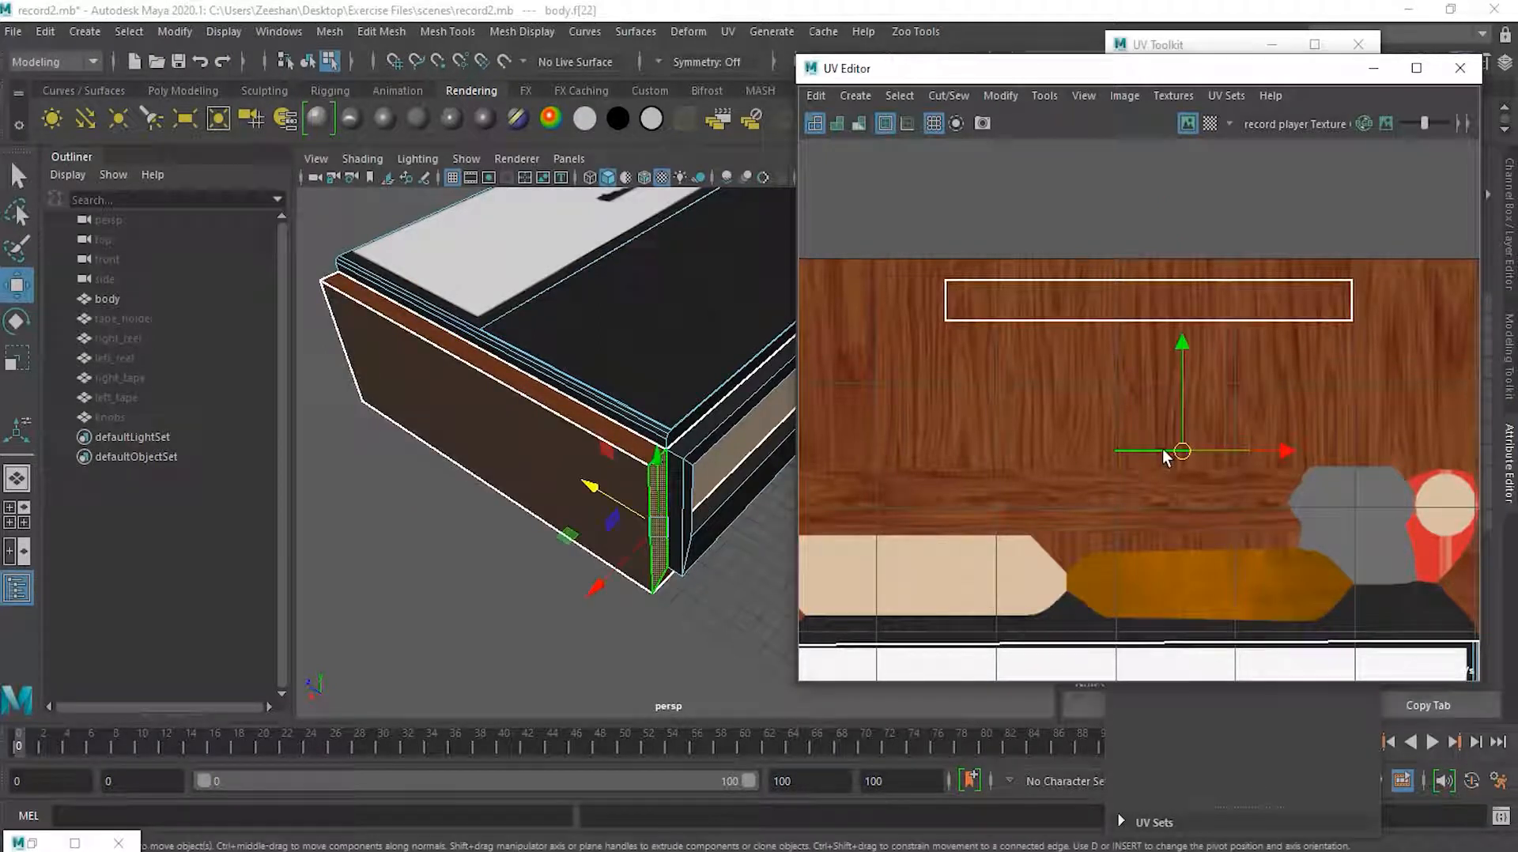
key("Delete")
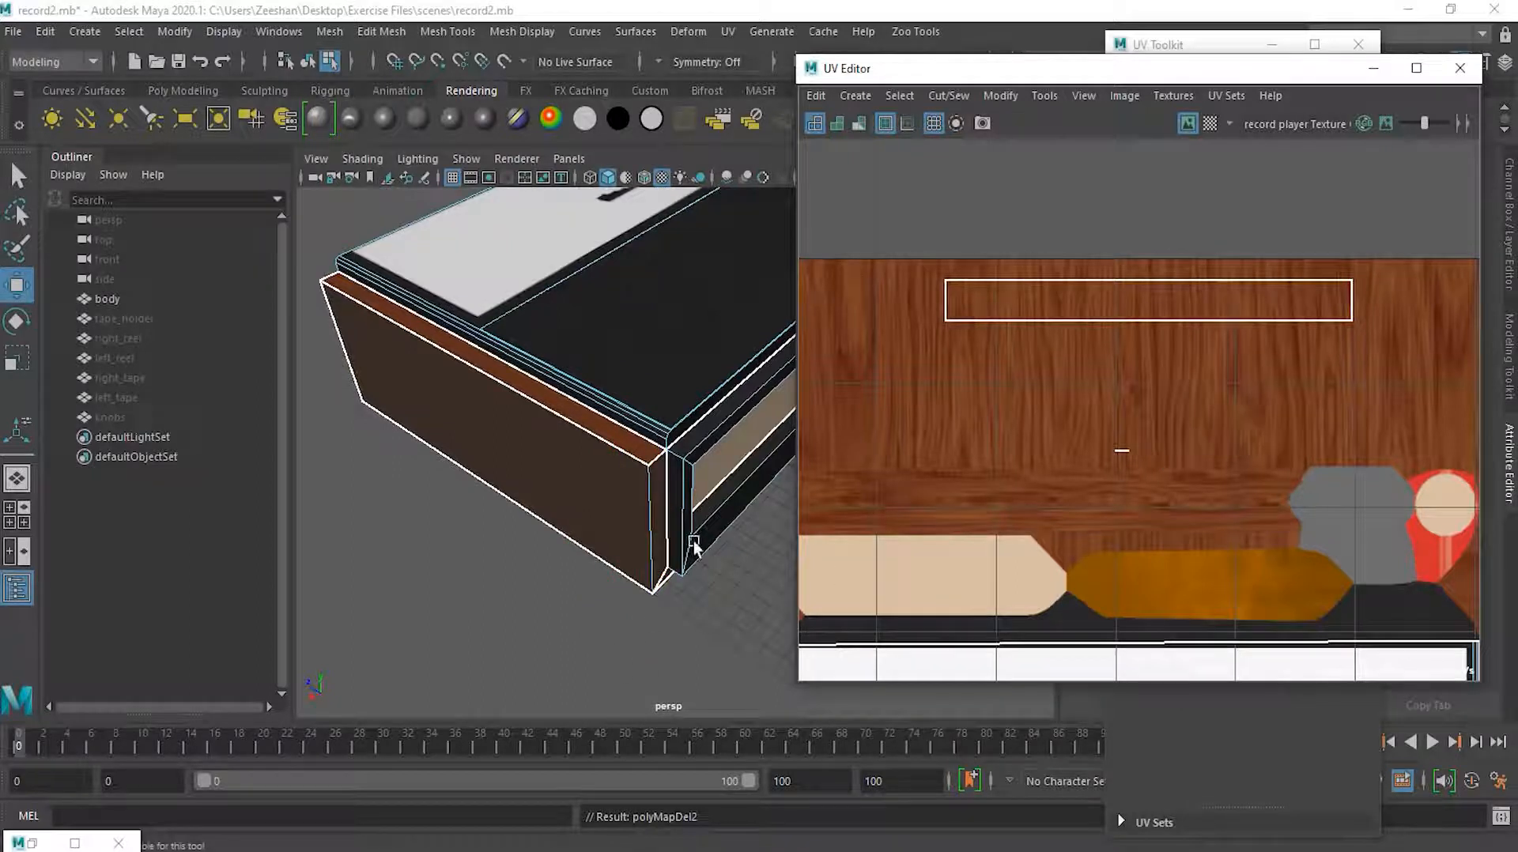
left_click(591, 479)
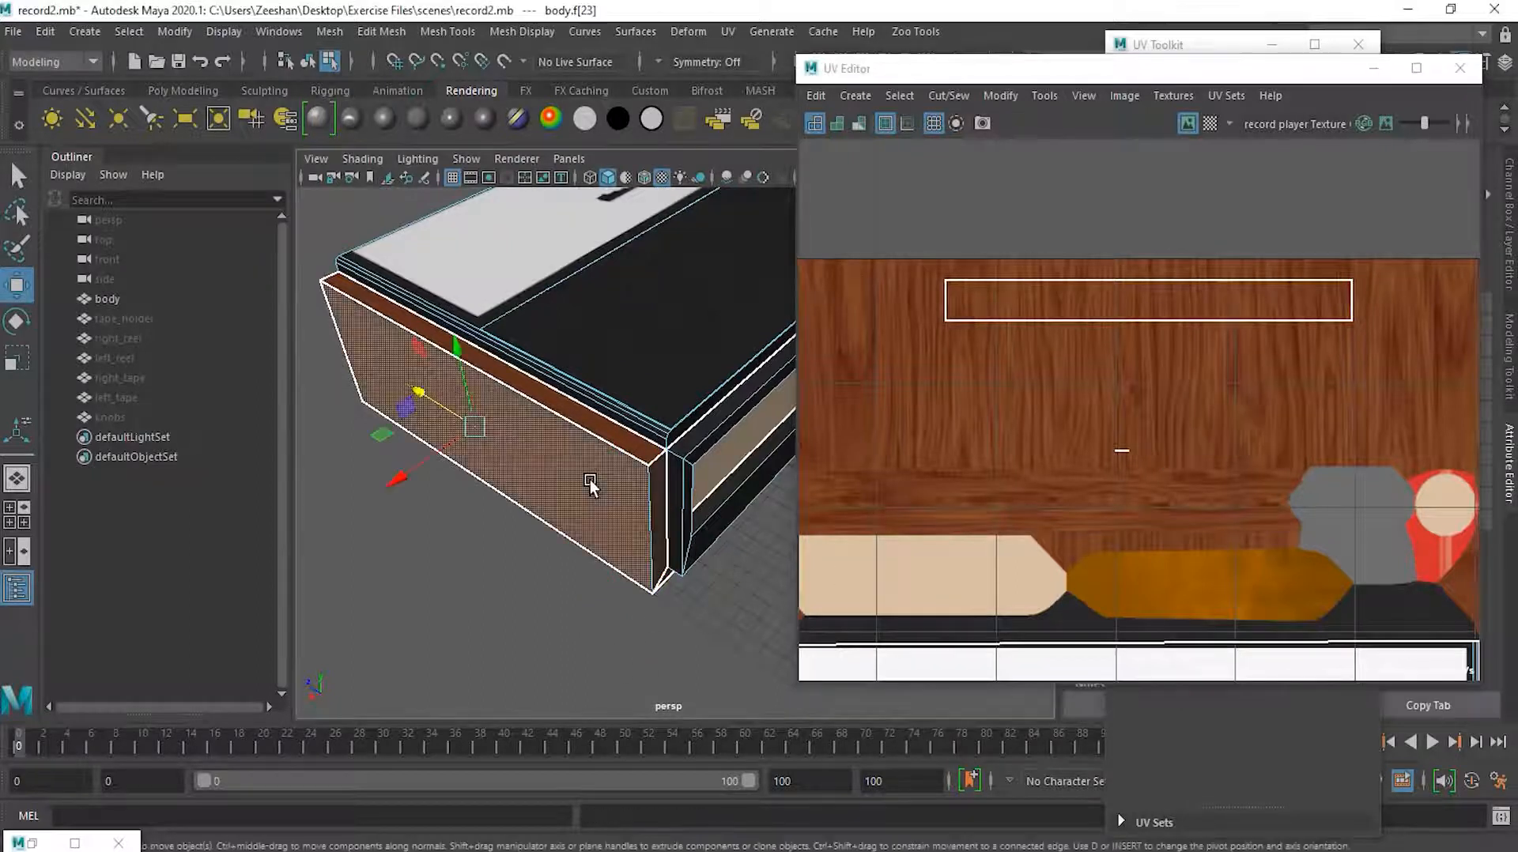
left_click(1120, 451)
key("Delete")
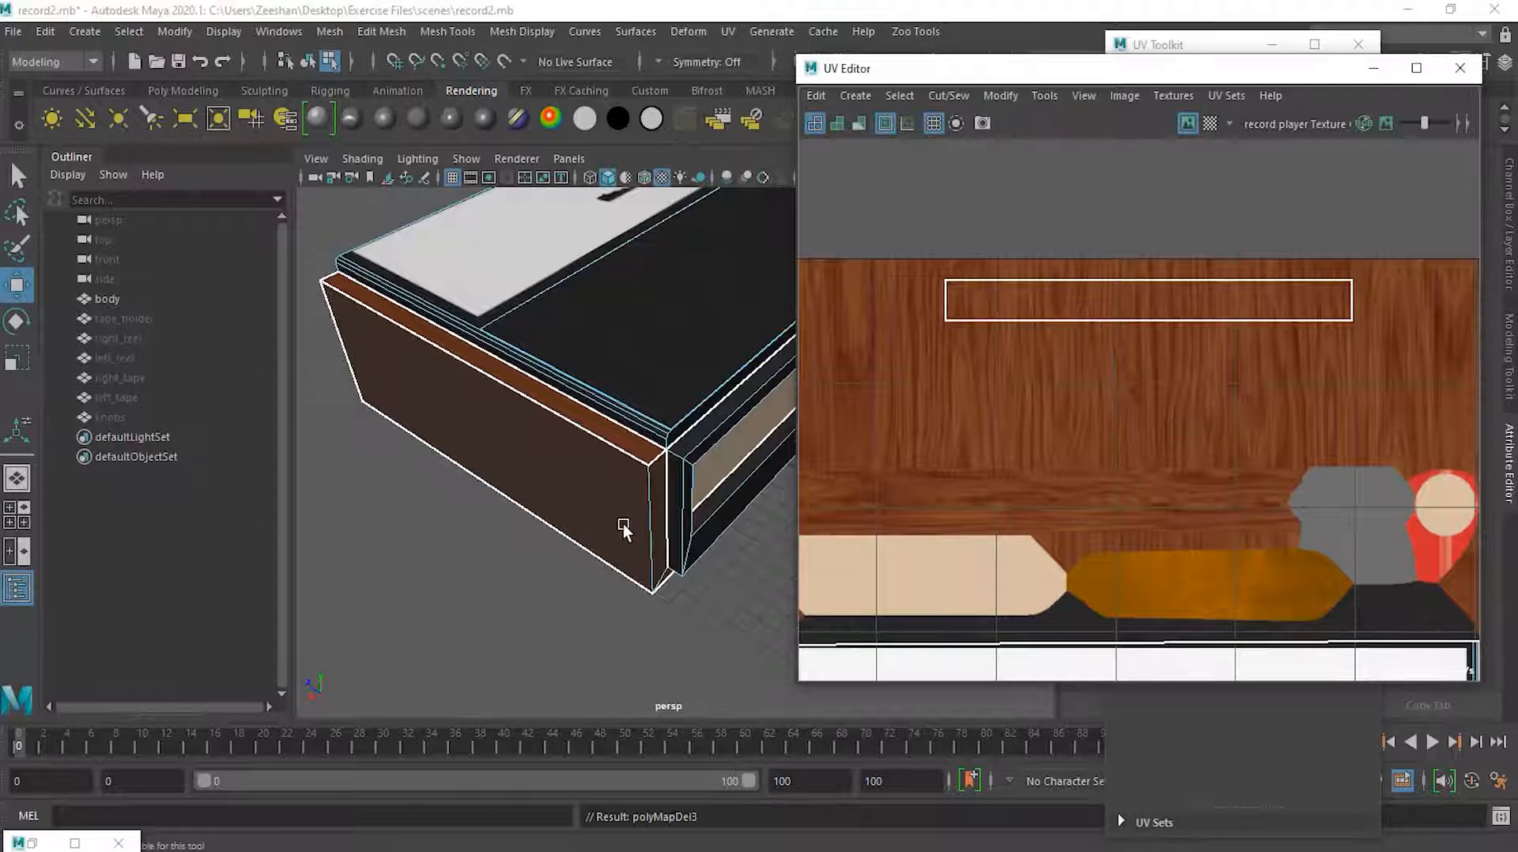
Apply planar UV mapping to the large side panel face, projected from the X axis and fitted to the bounding box
left_click(588, 487)
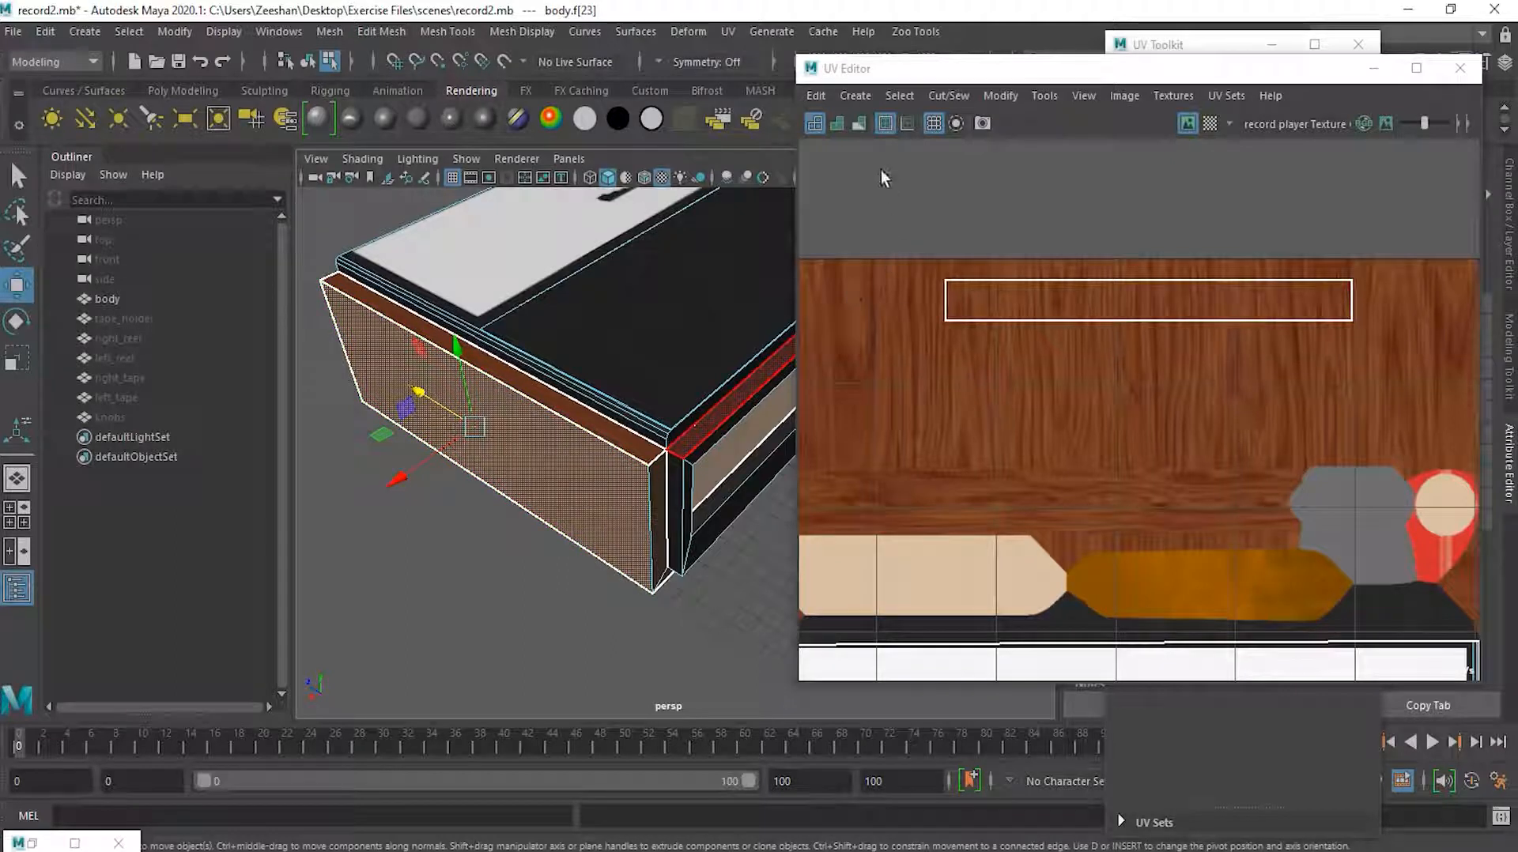
left_click(841, 96)
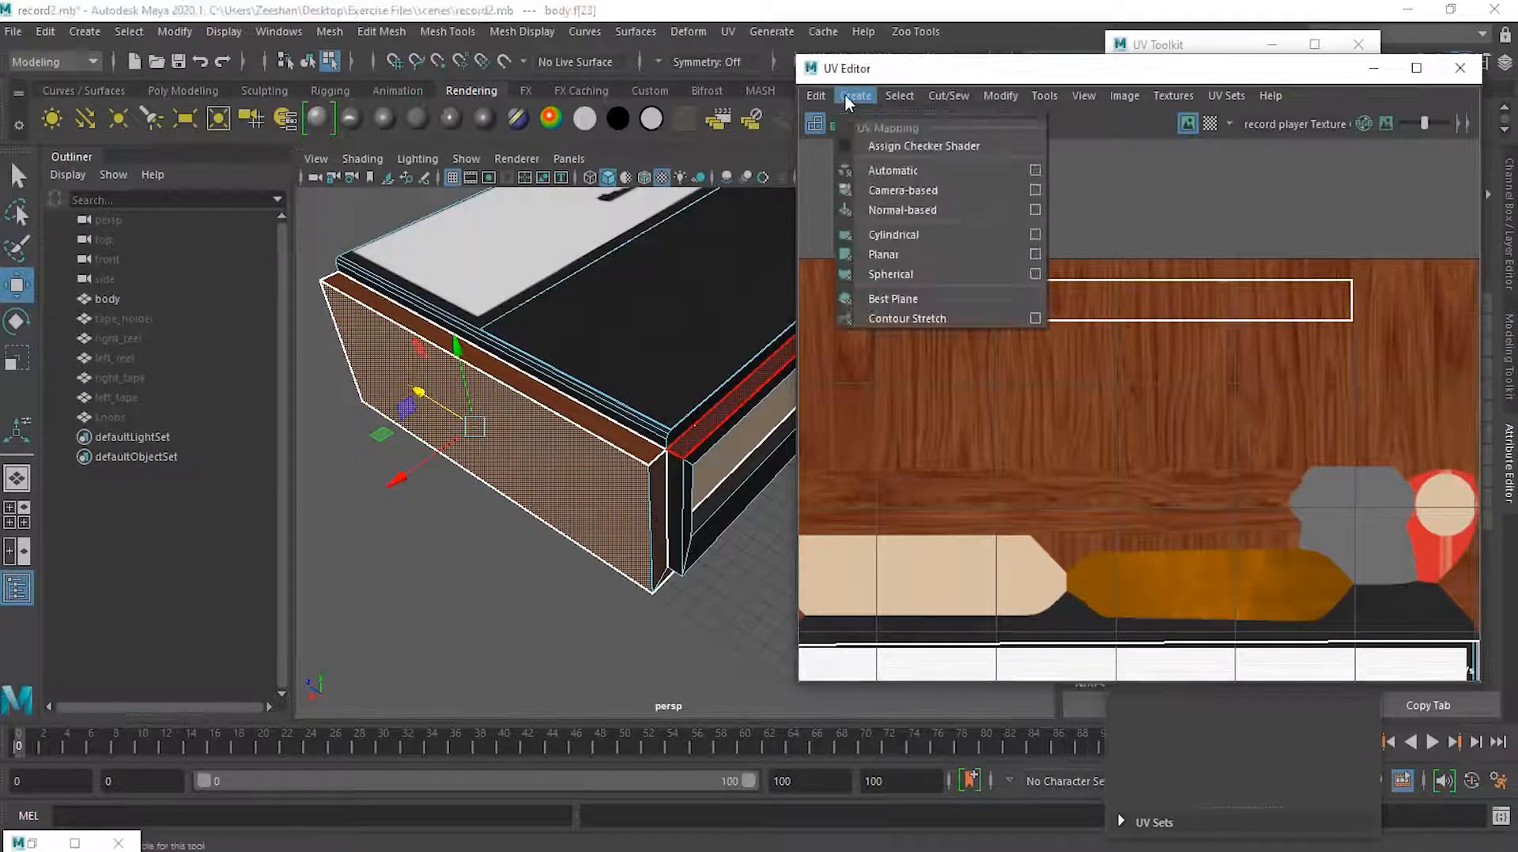
left_click(1036, 253)
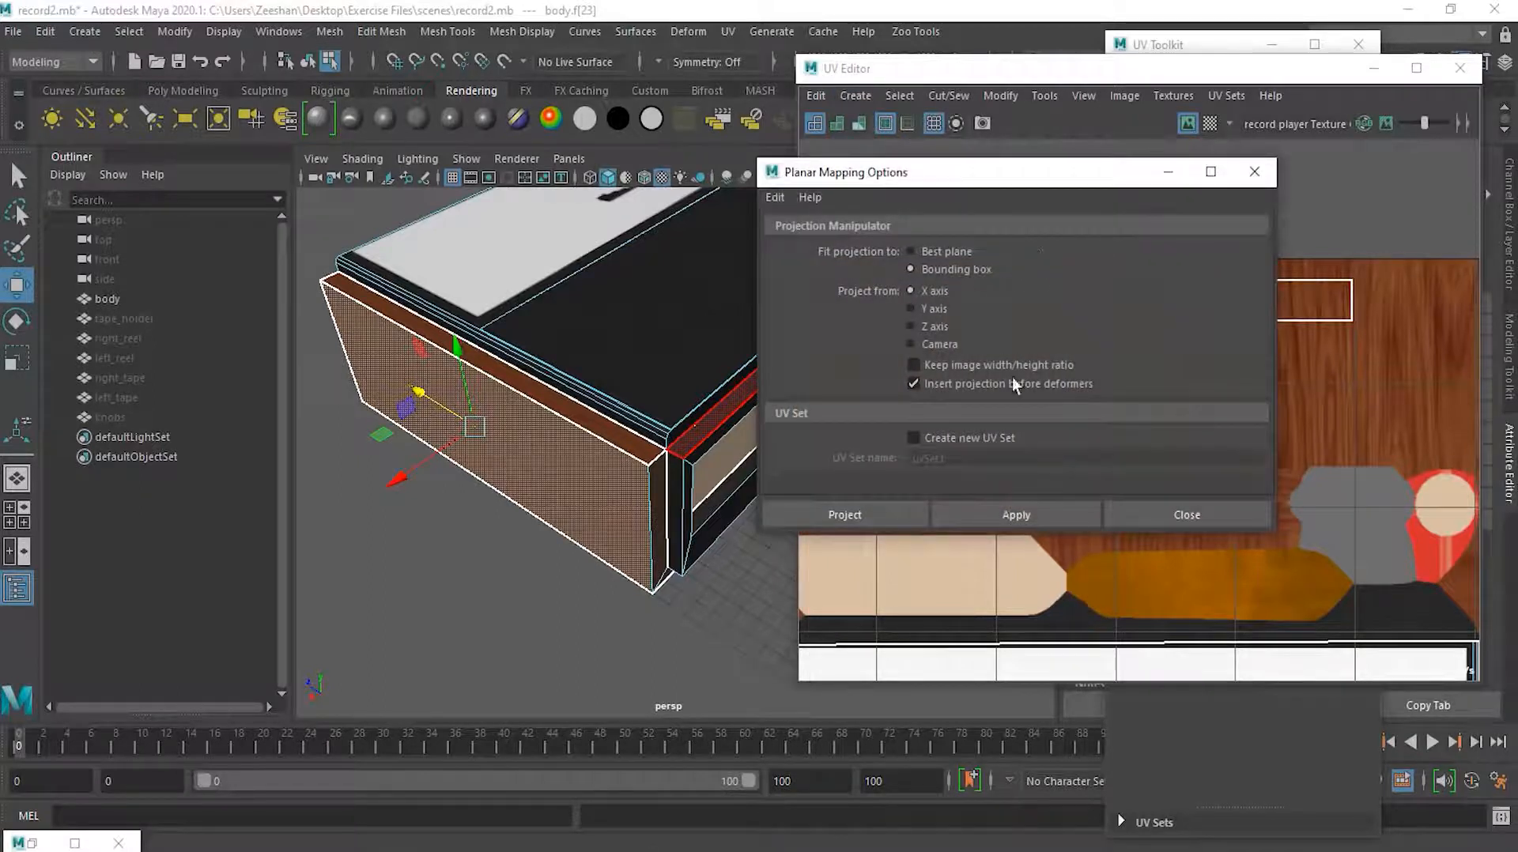
left_click(899, 510)
scroll(1221, 391, "down", 2)
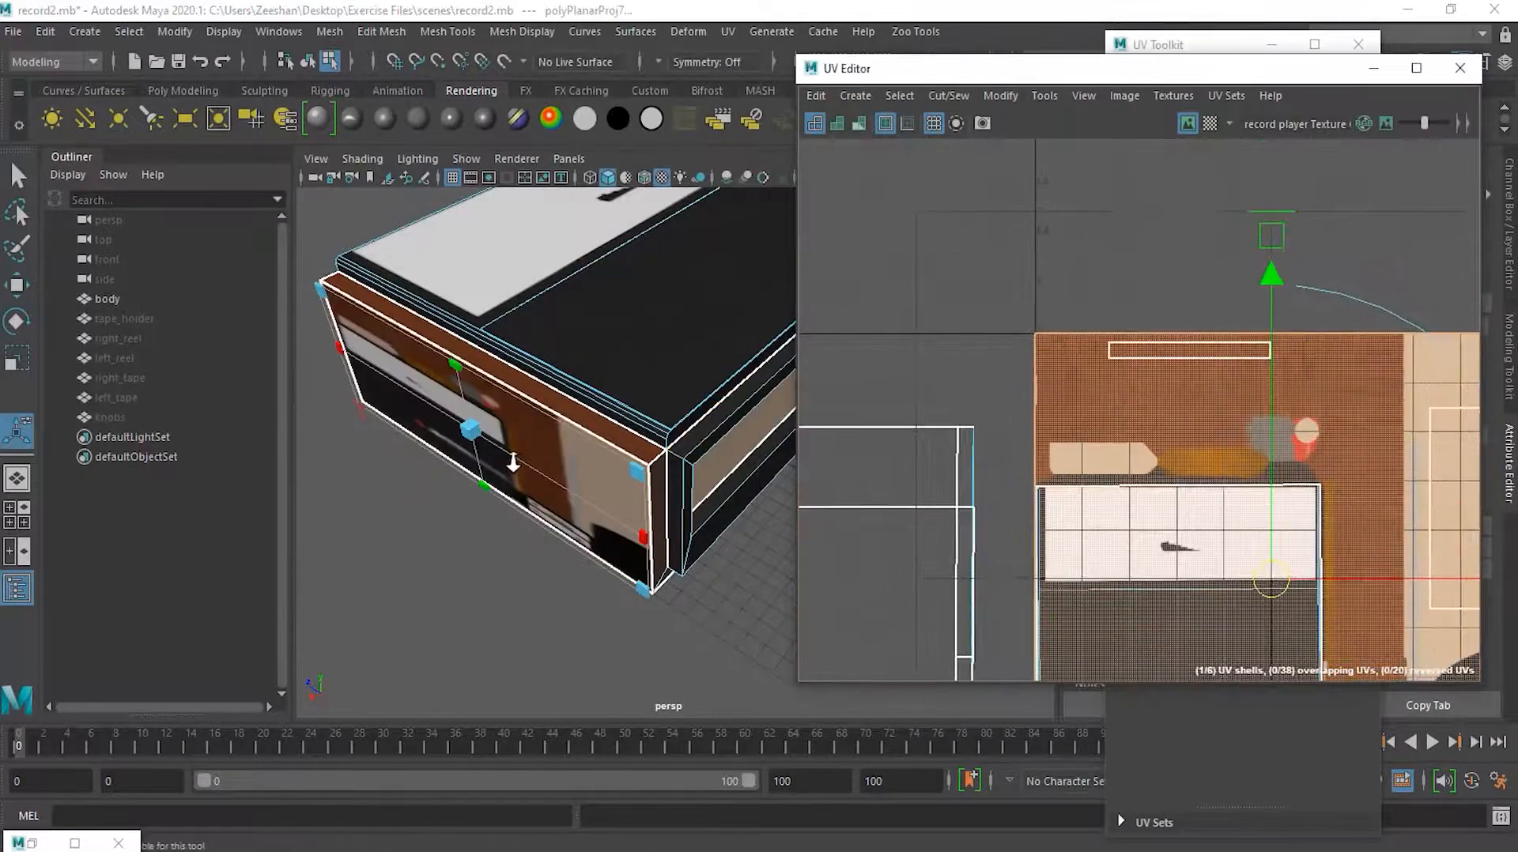
Scale the side panel's UV shell down to a wide rectangle and place it on the wood texture beneath the thin strip shell
key("r")
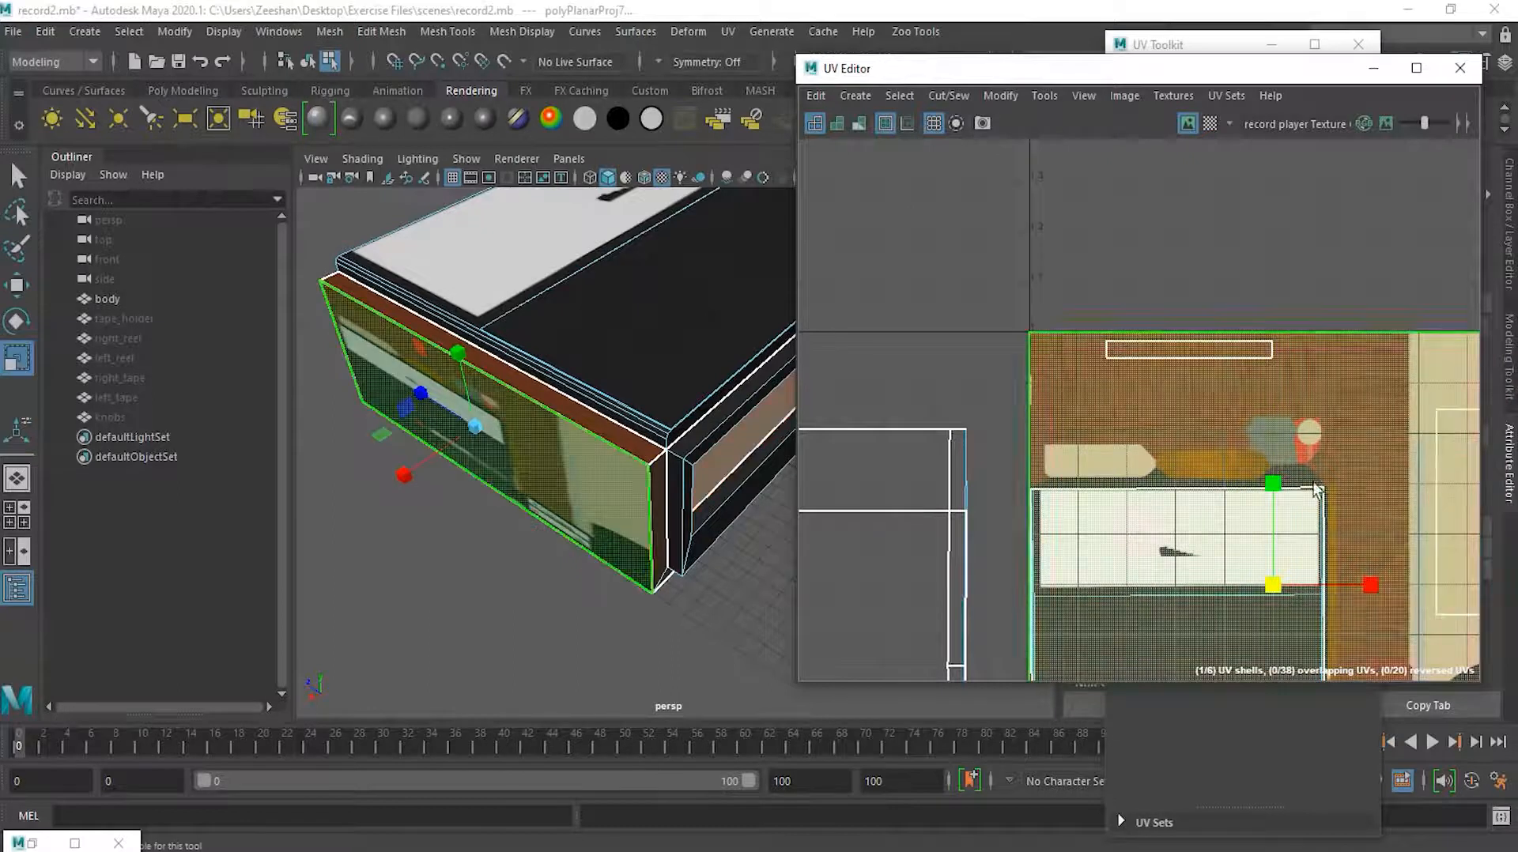
left_click_drag(1275, 480, 1288, 596)
key("w")
left_click_drag(1269, 518, 1270, 331)
right_click_drag(1067, 362, 1441, 421, "alt")
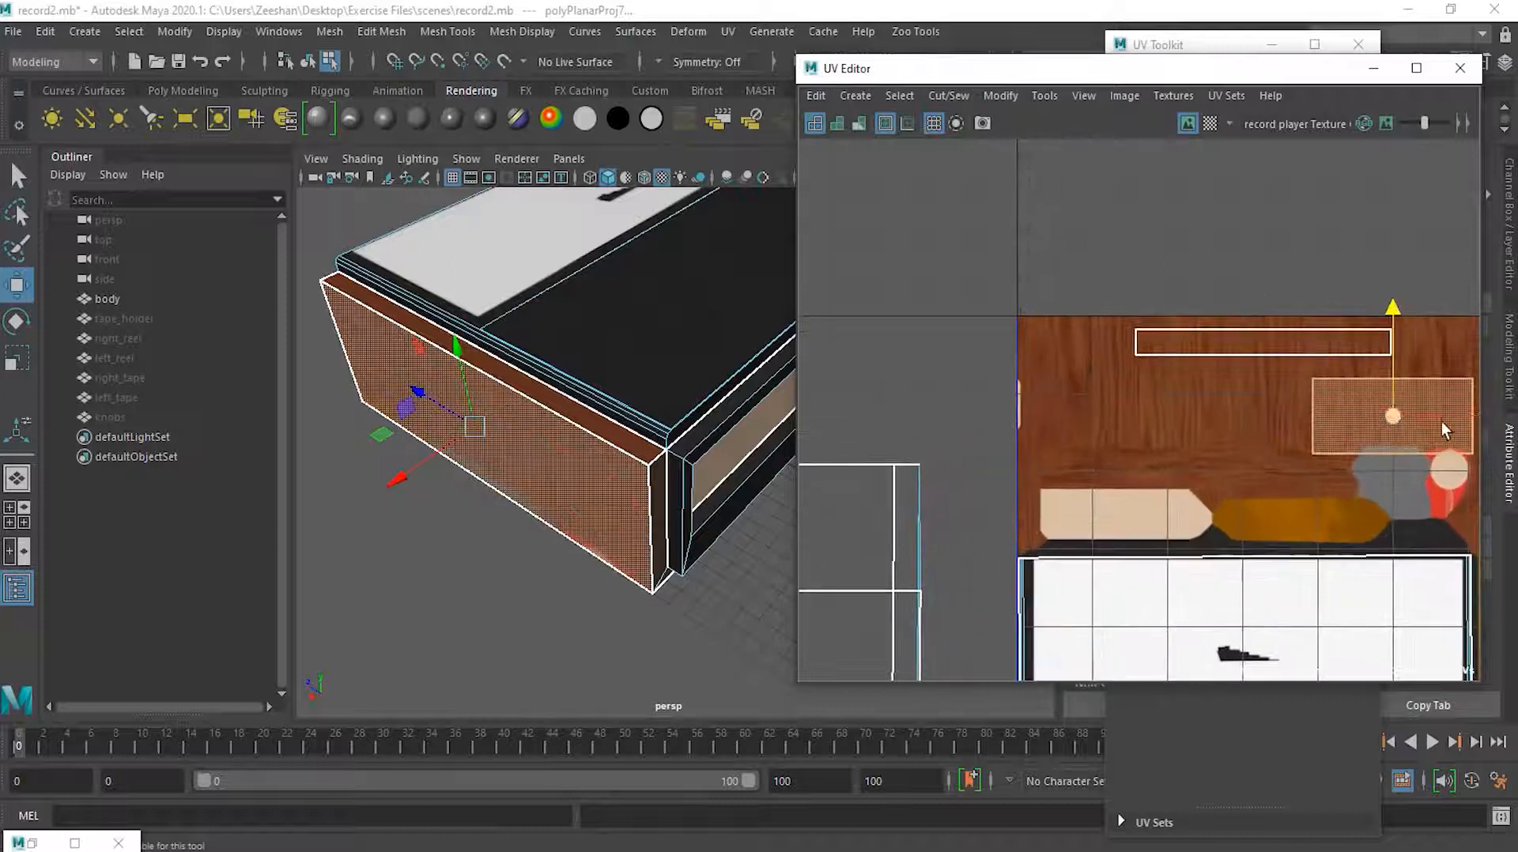
left_click_drag(1446, 418, 1286, 419)
right_click_drag(1286, 419, 1342, 371, "alt")
middle_click_drag(1266, 387, 1139, 399, "alt")
right_click_drag(1097, 367, 1283, 373, "alt")
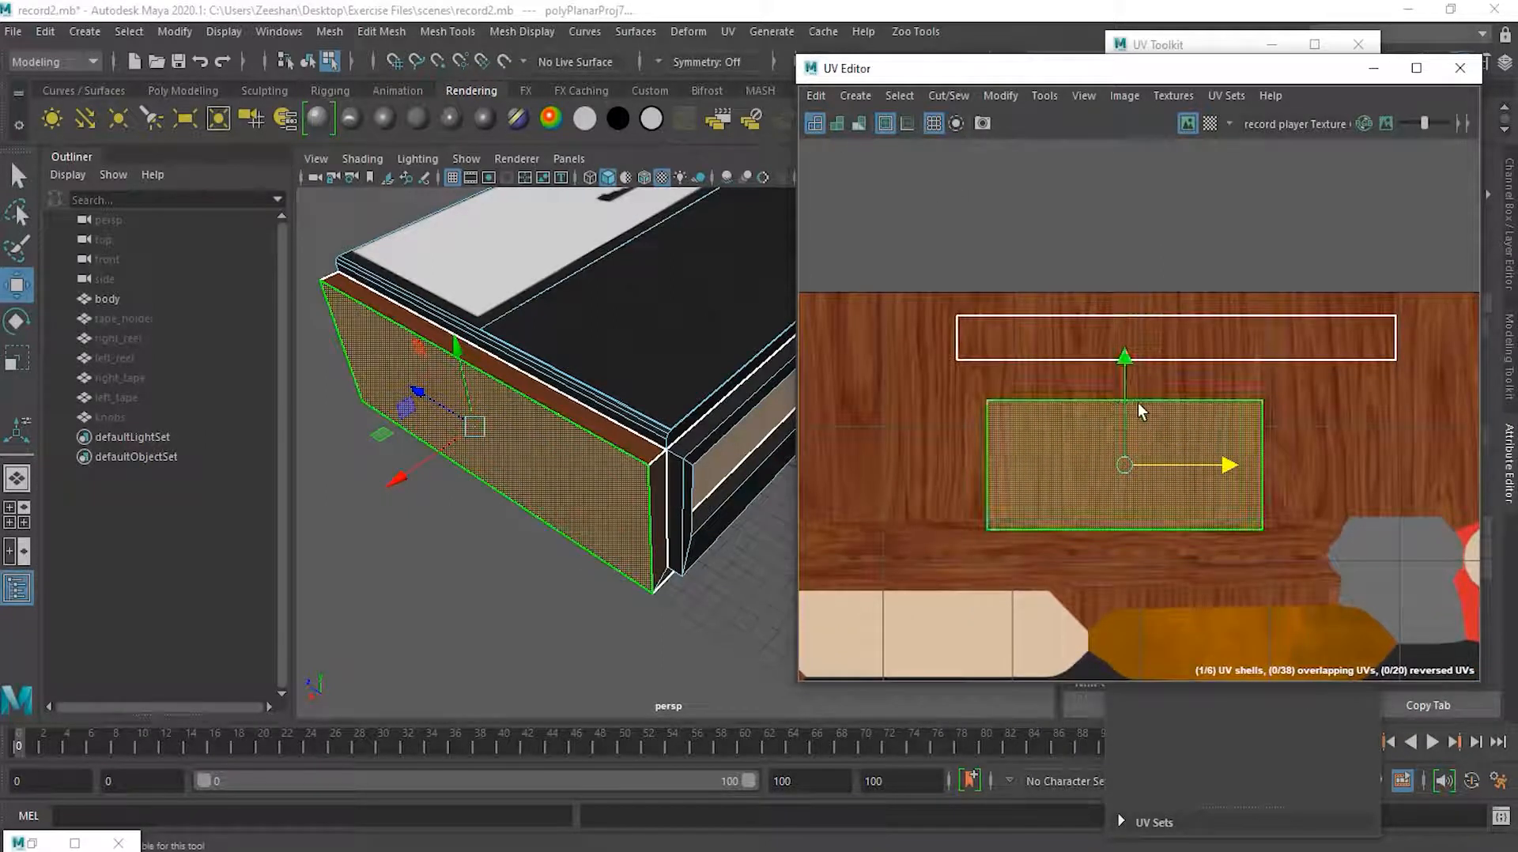
left_click_drag(1125, 402, 1125, 387)
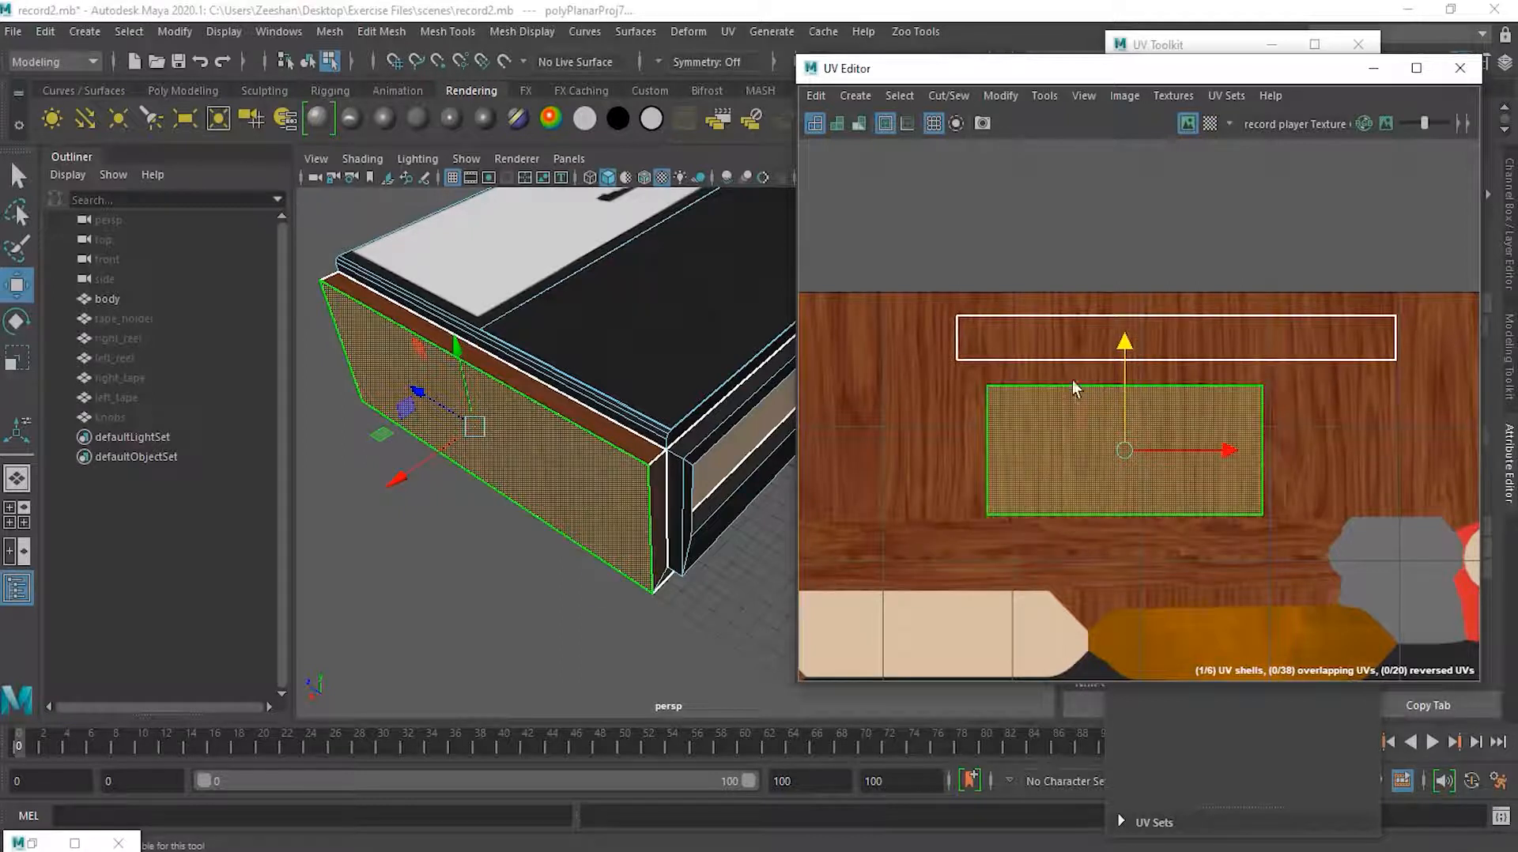
left_click(1032, 259)
Examine which edges of the thin strip's UV shell correspond to the long and short edges of the top strip on the model
right_click_drag(490, 422, 605, 448, "alt")
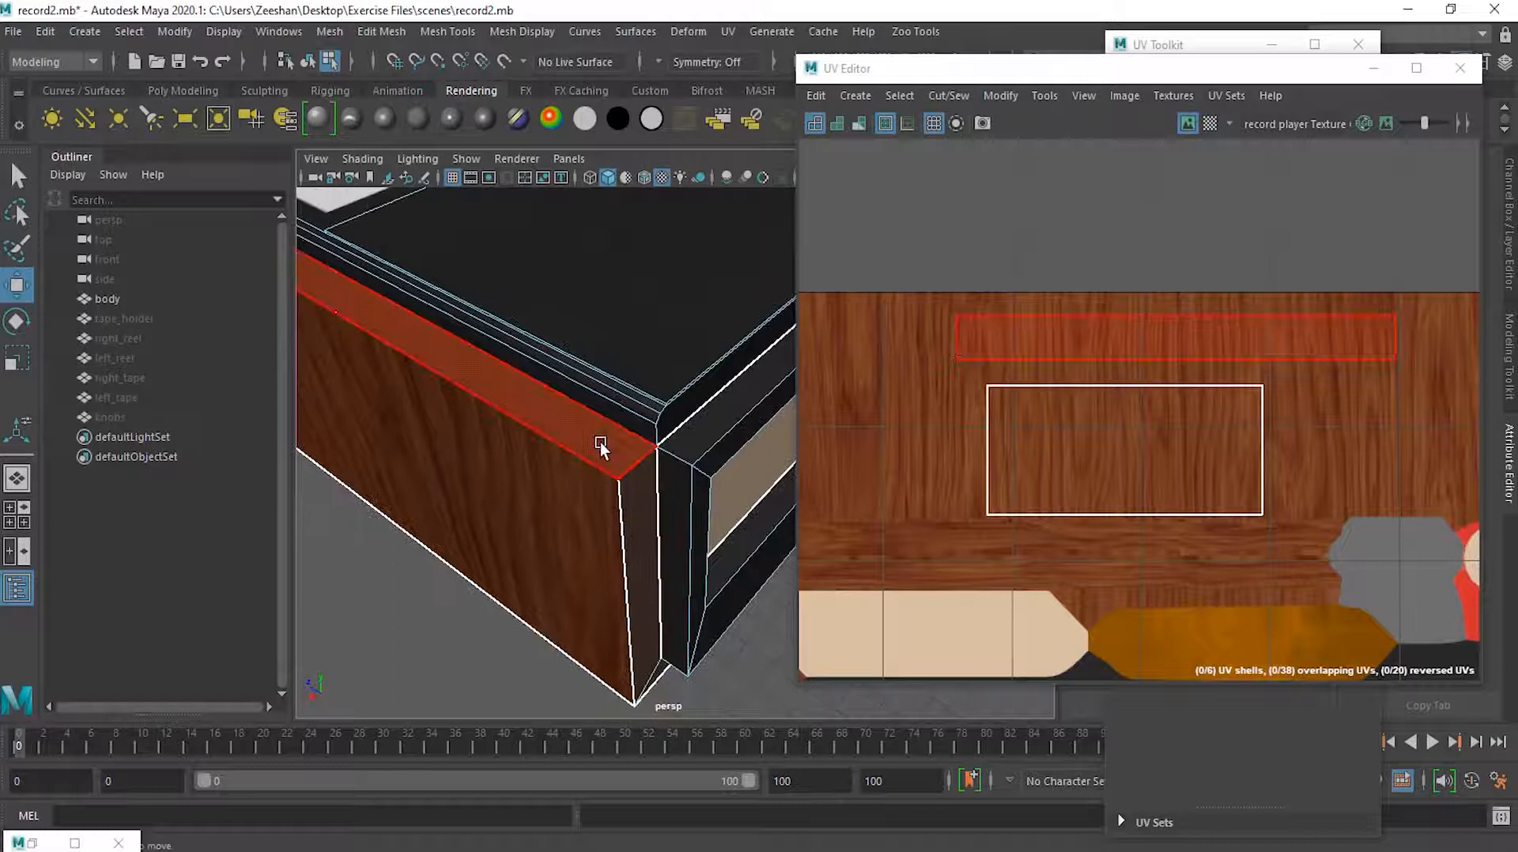
left_click(600, 443)
left_click_drag(566, 443, 488, 521, "alt")
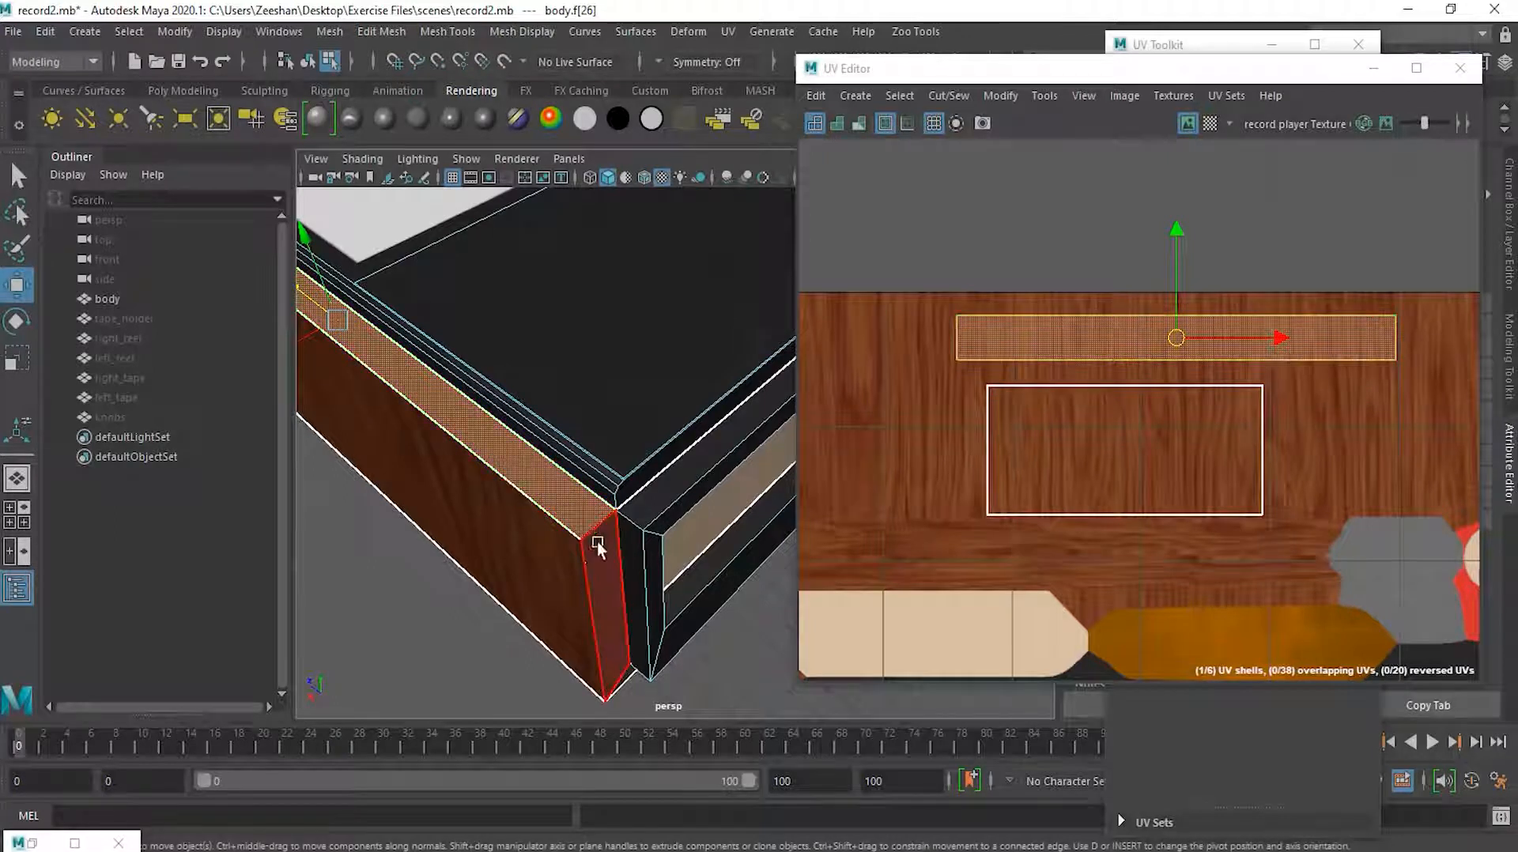
left_click(1194, 48)
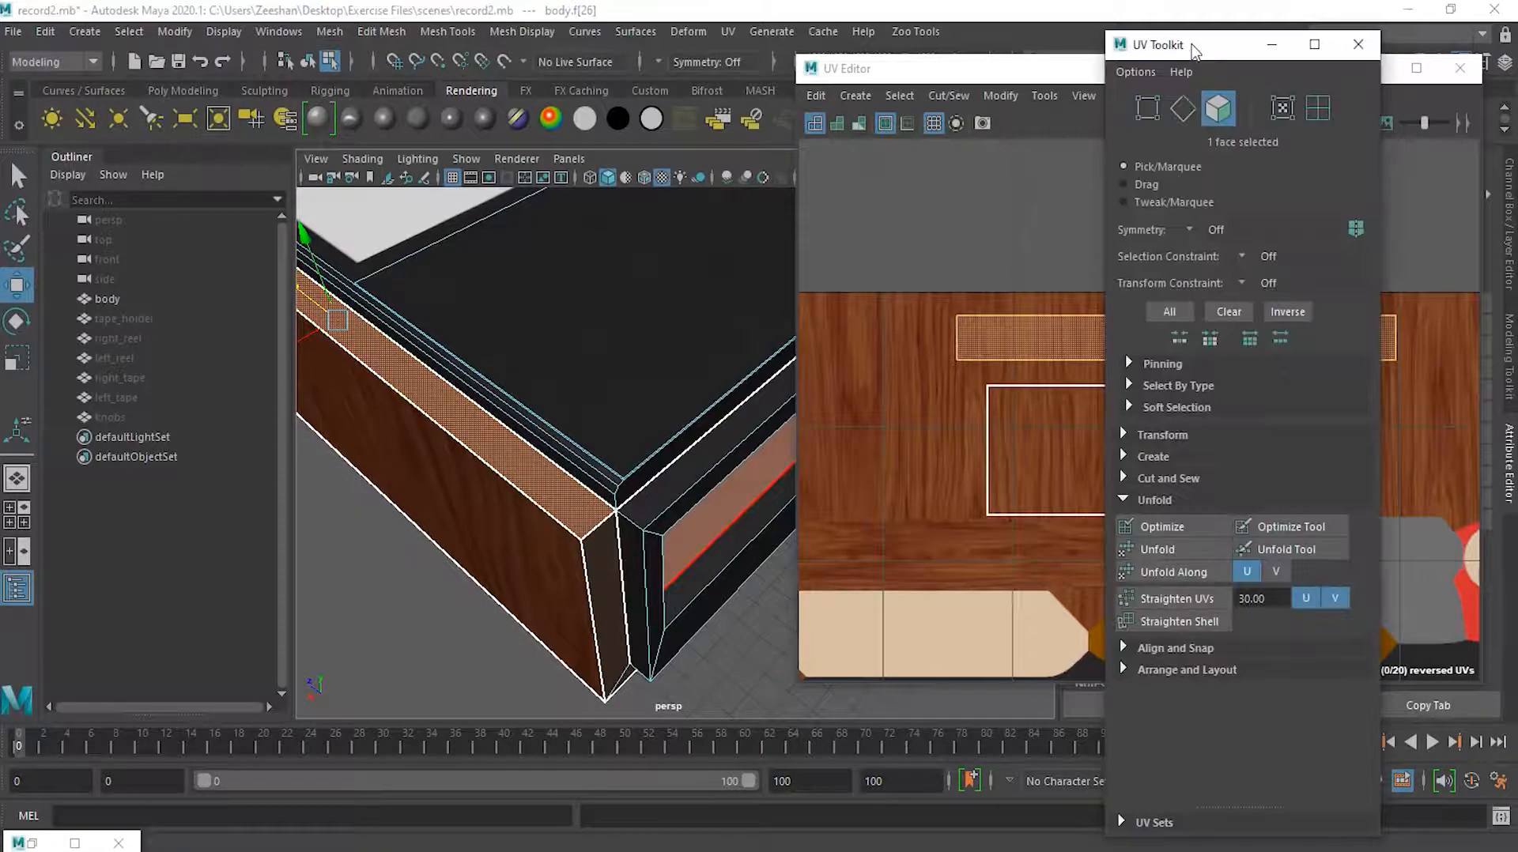
left_click(1186, 107)
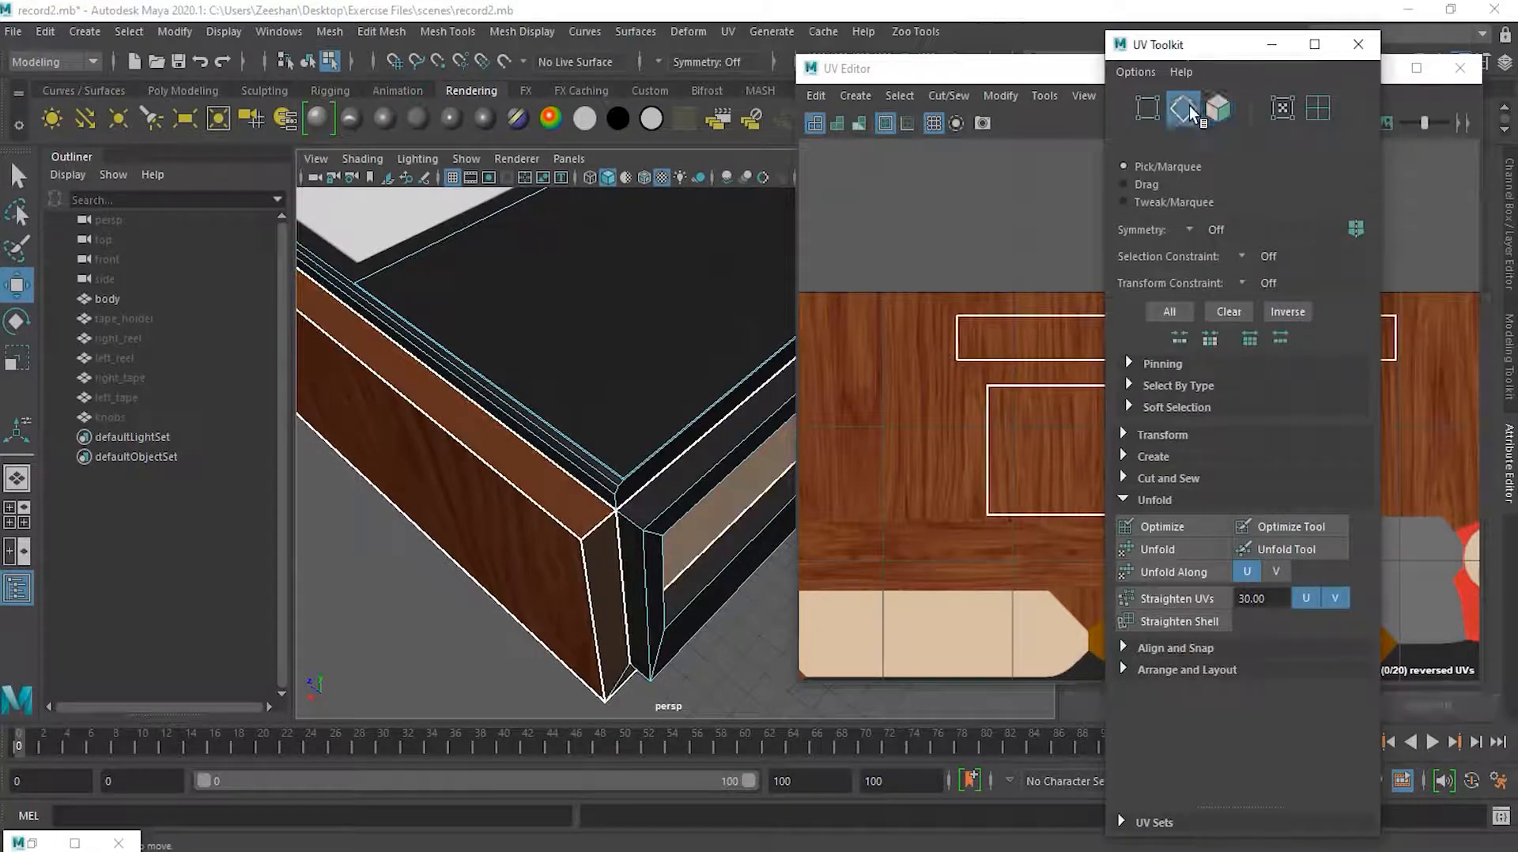
left_click(590, 529)
left_click(960, 72)
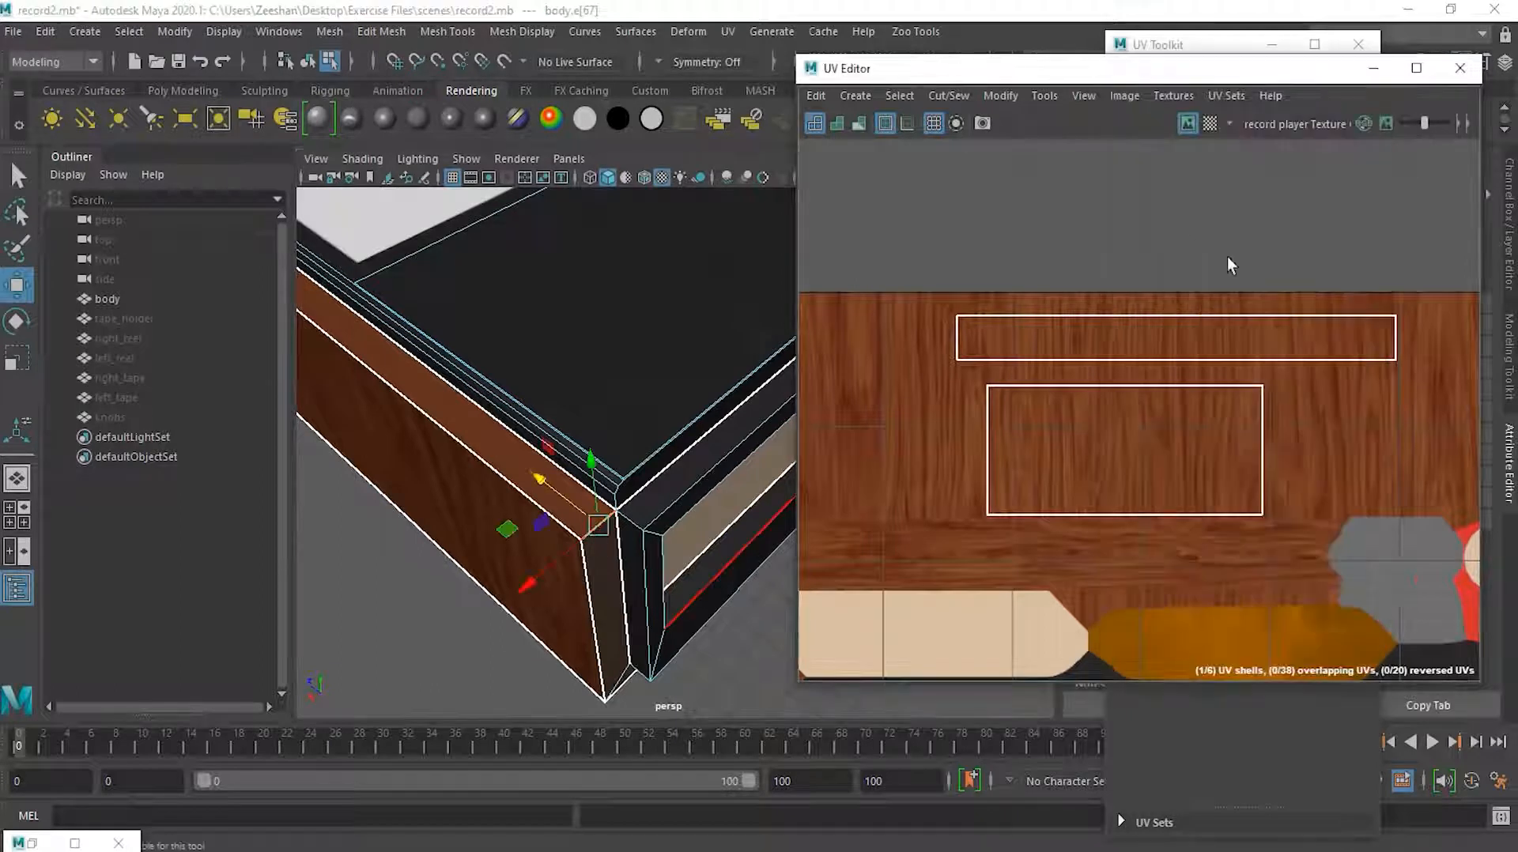
left_click(1037, 316)
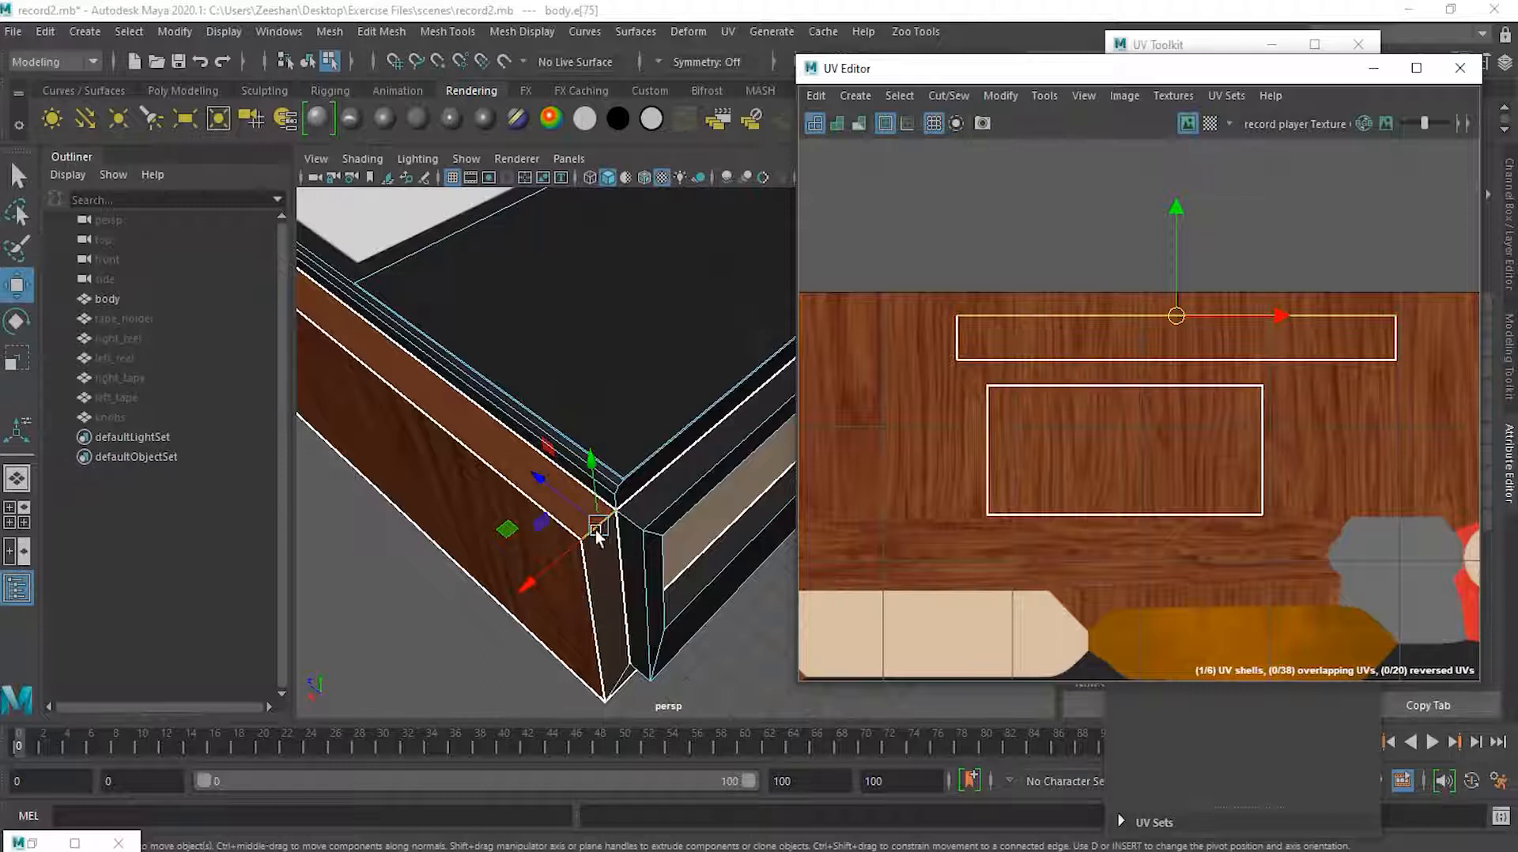
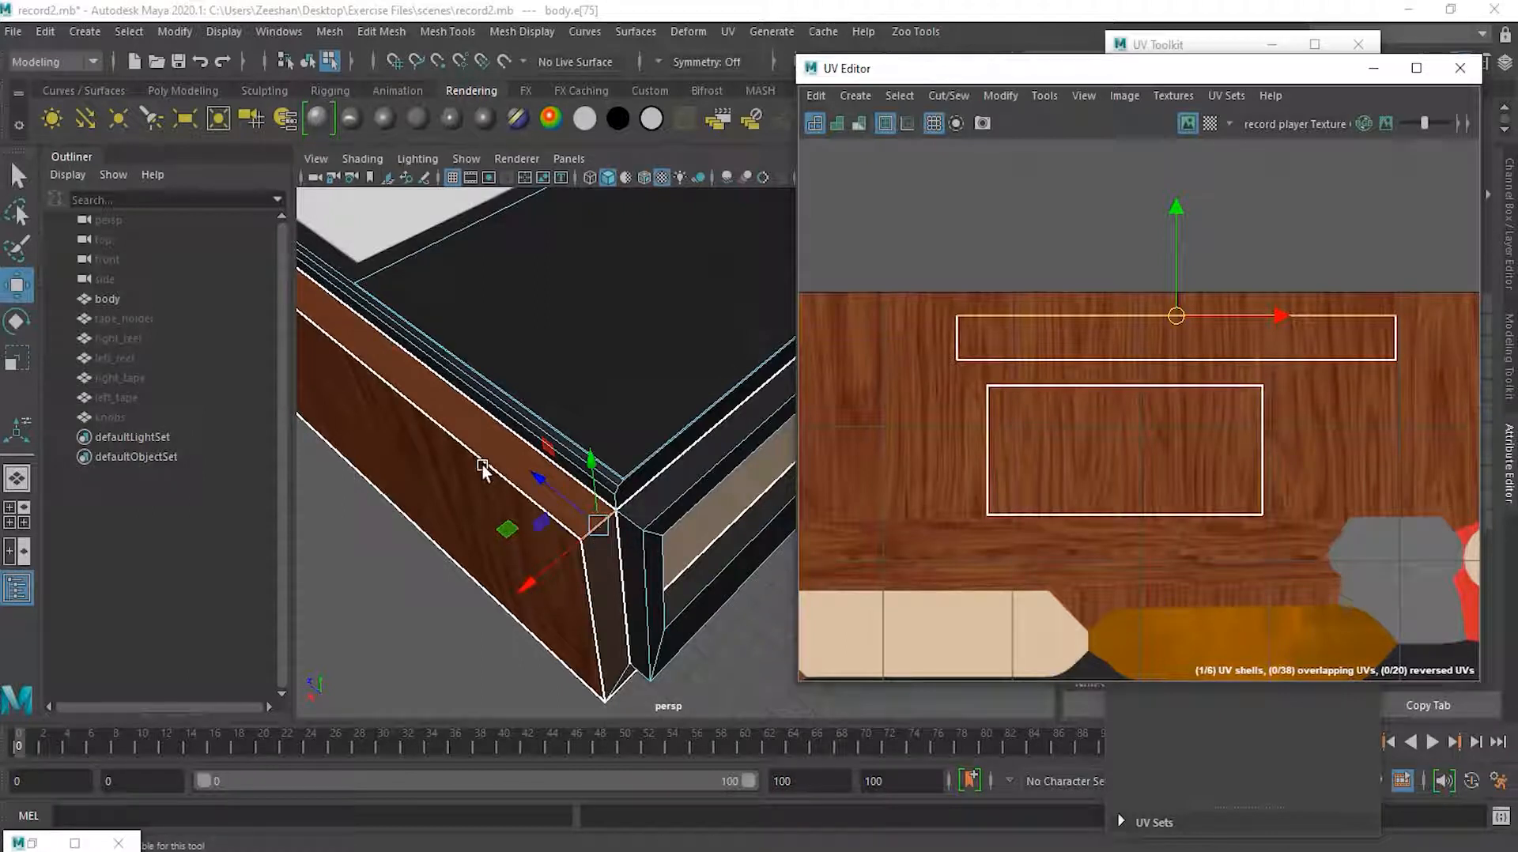
left_click(959, 345)
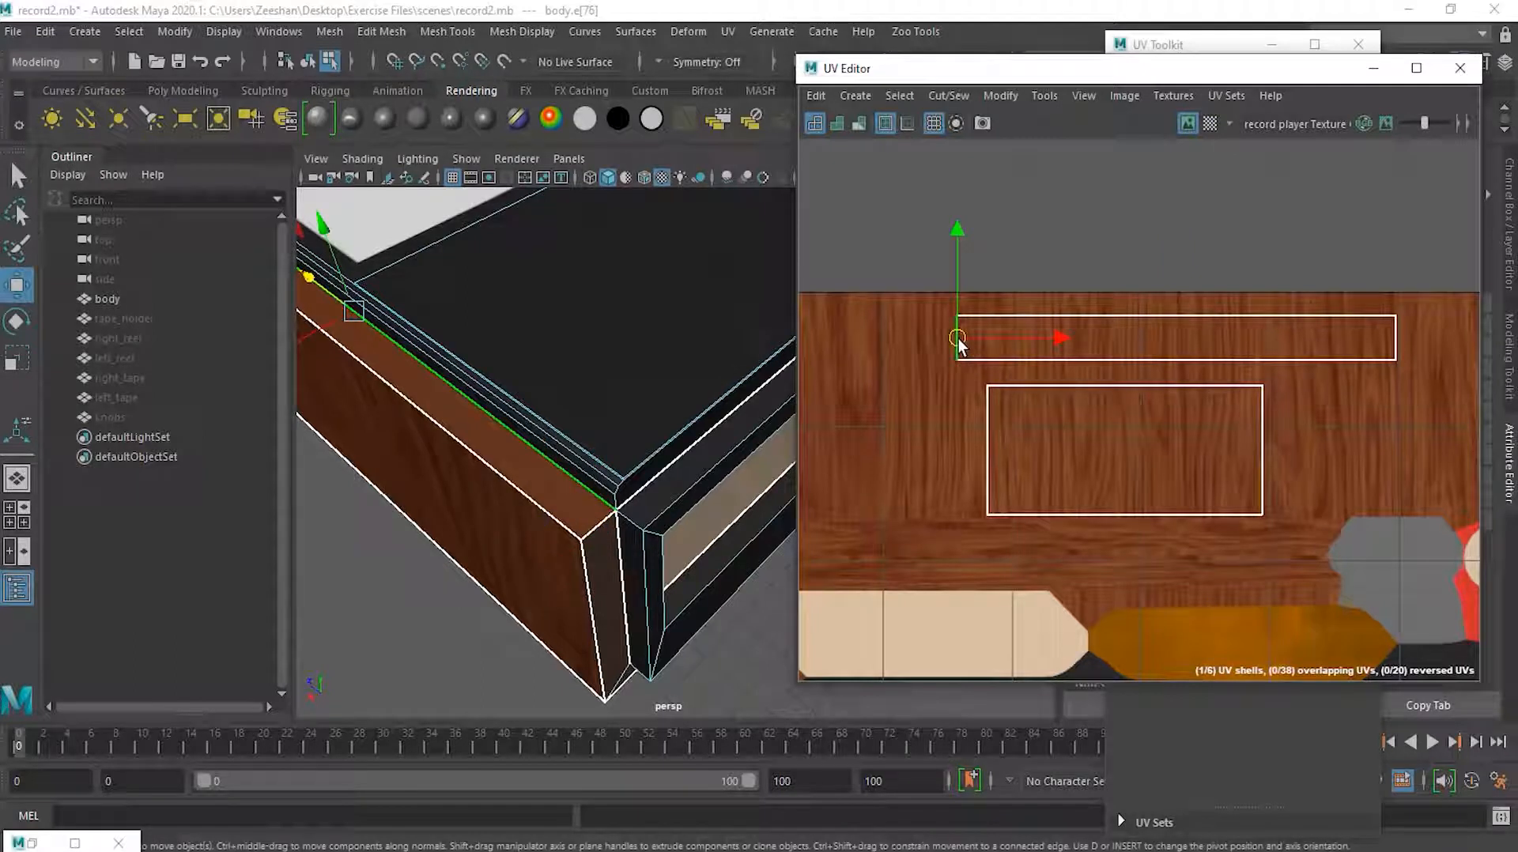
left_click(1101, 317)
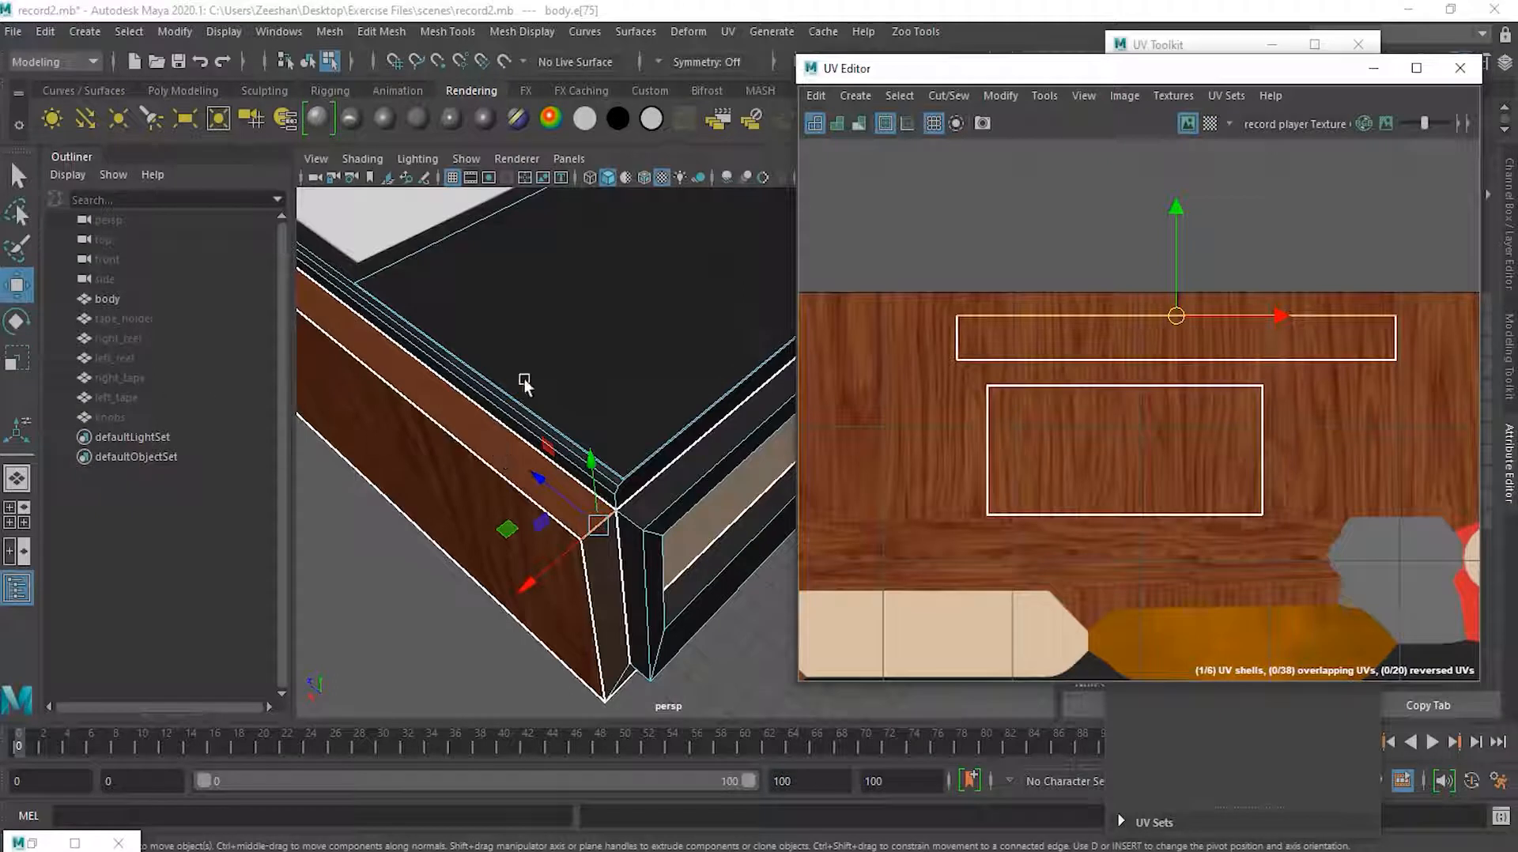
Select the top strip face and rotate its UV shell about 90 degrees so that it stands vertically
left_click(1280, 40)
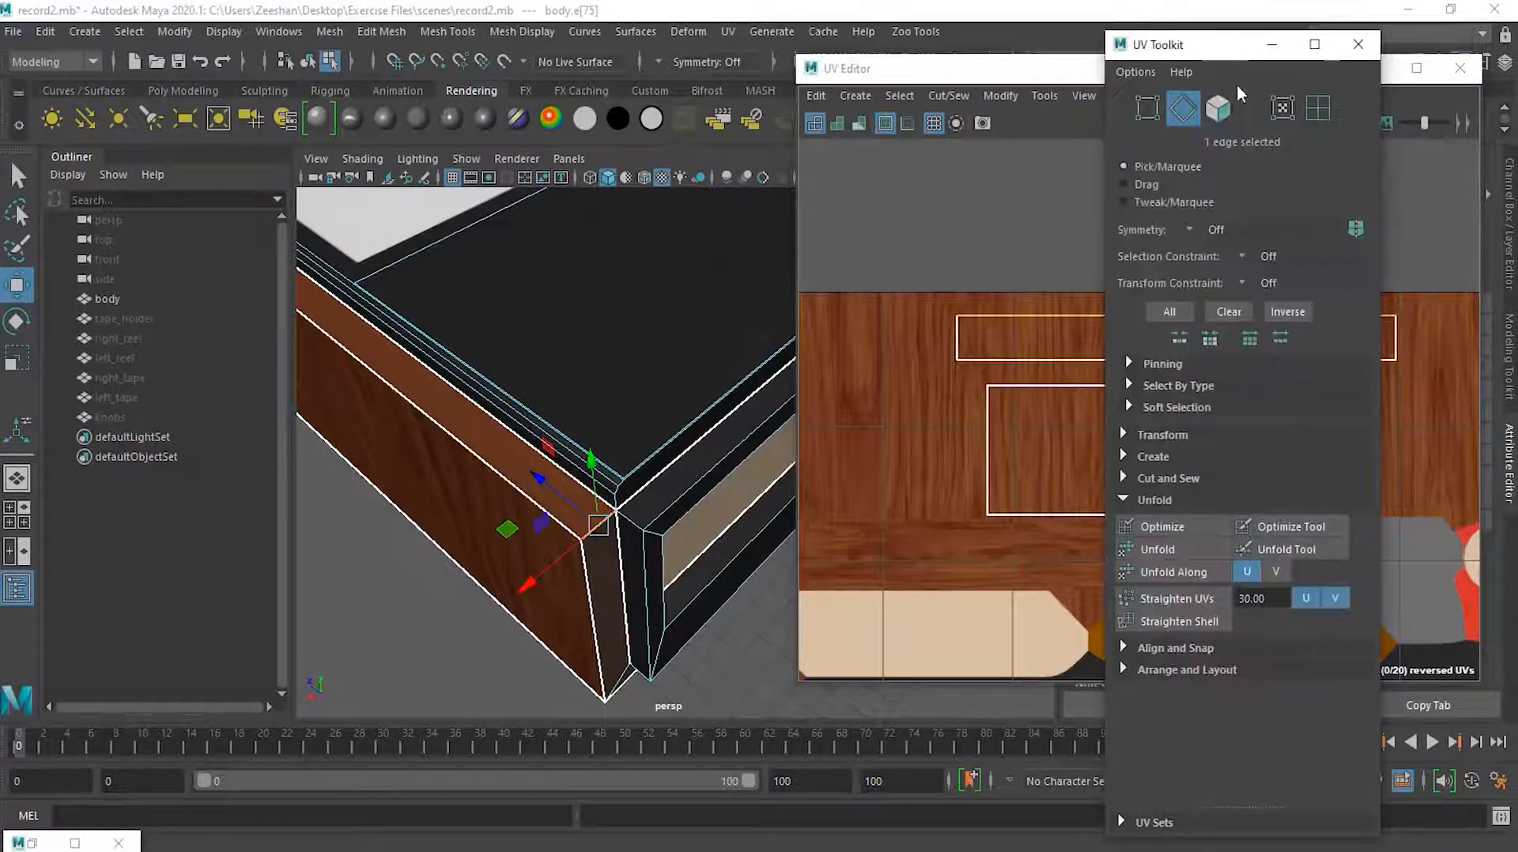
left_click(1220, 109)
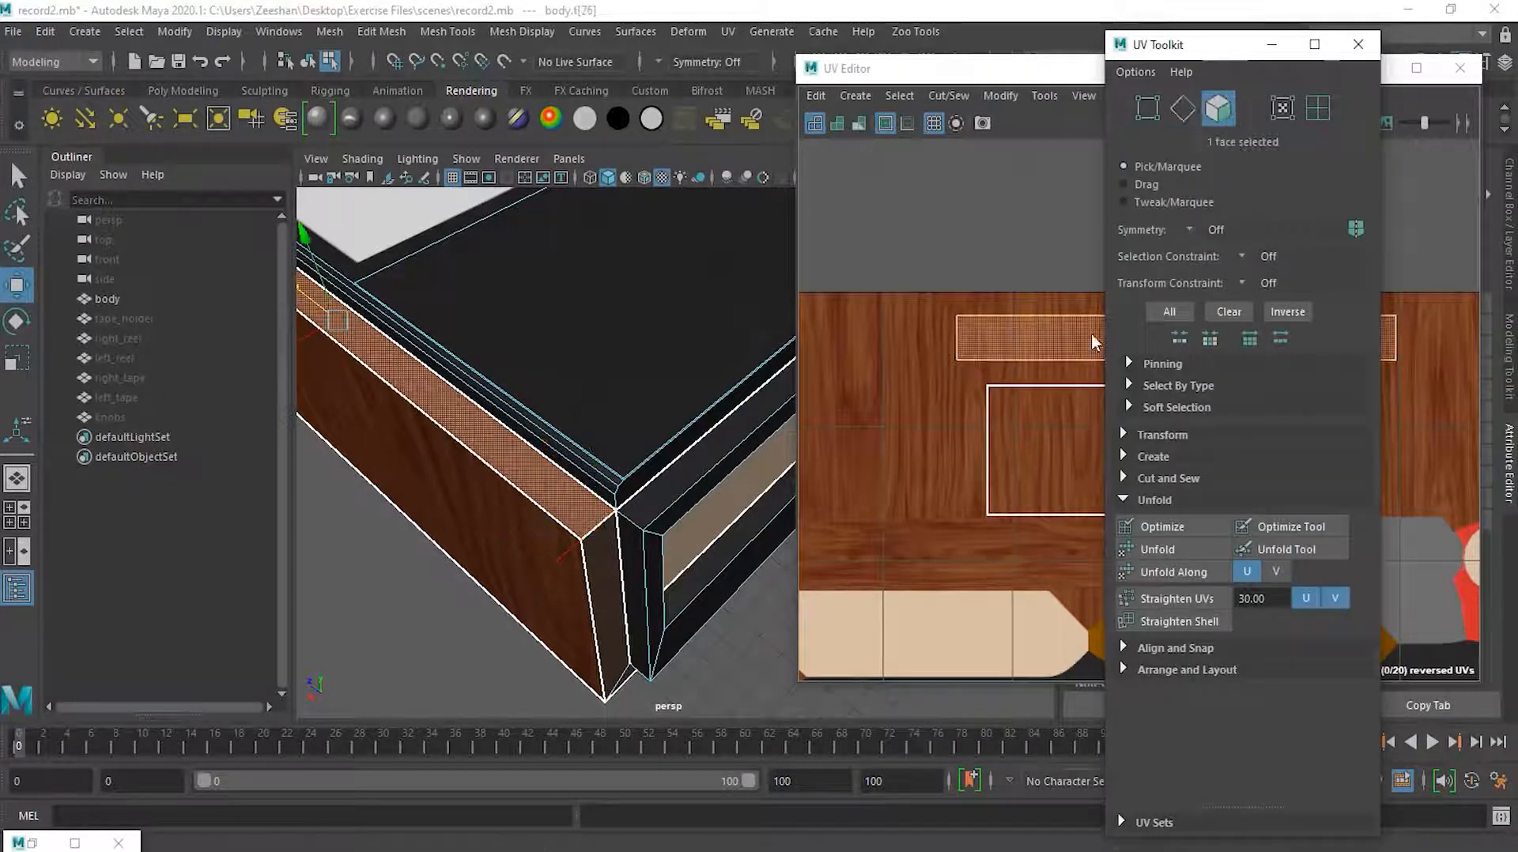
left_click(1027, 336)
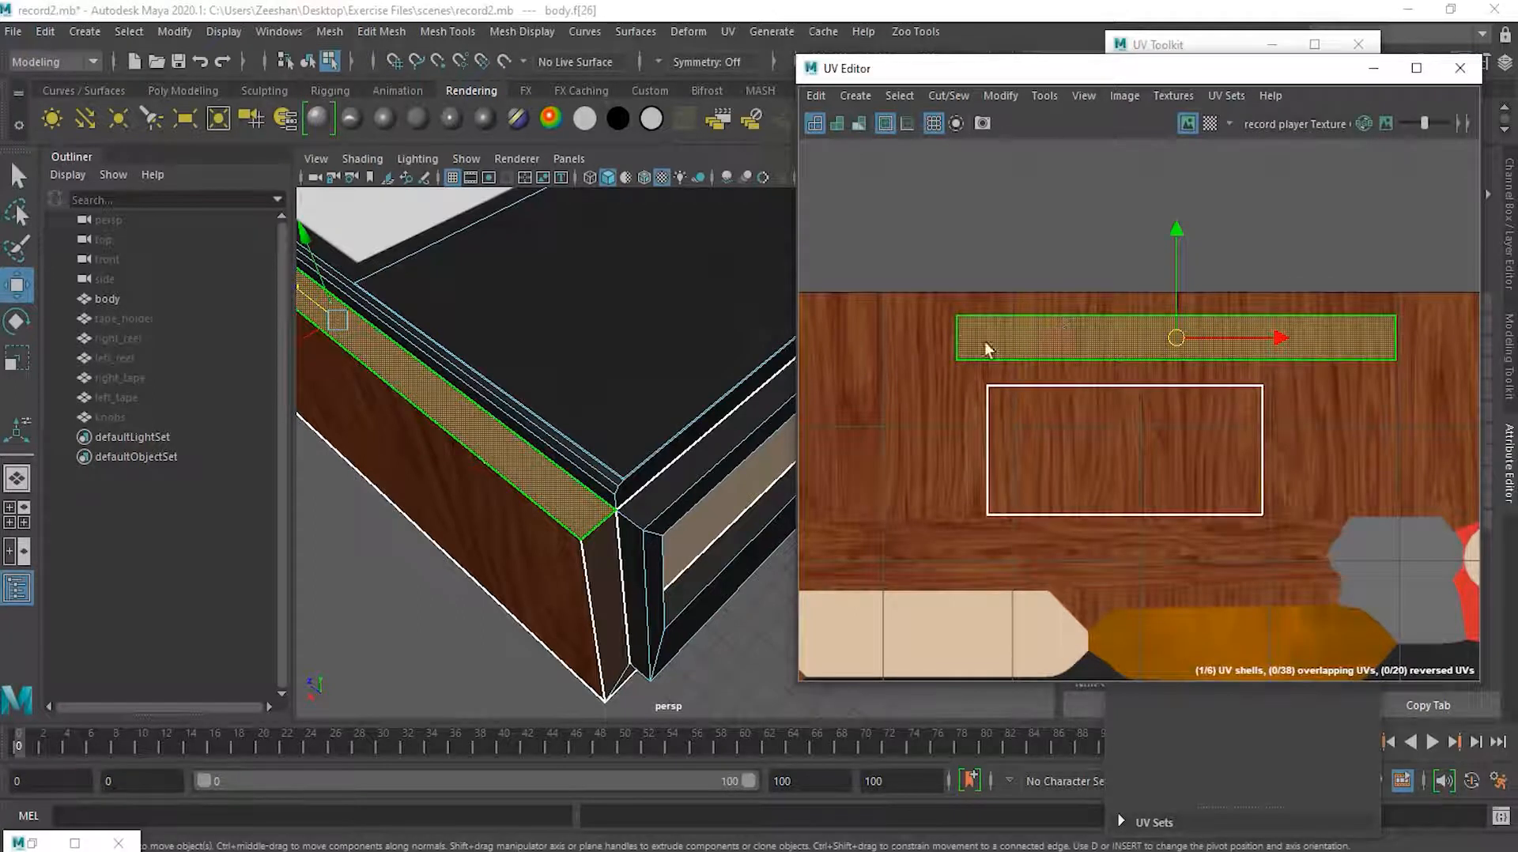
left_click(17, 321)
left_click_drag(1250, 404, 1063, 469)
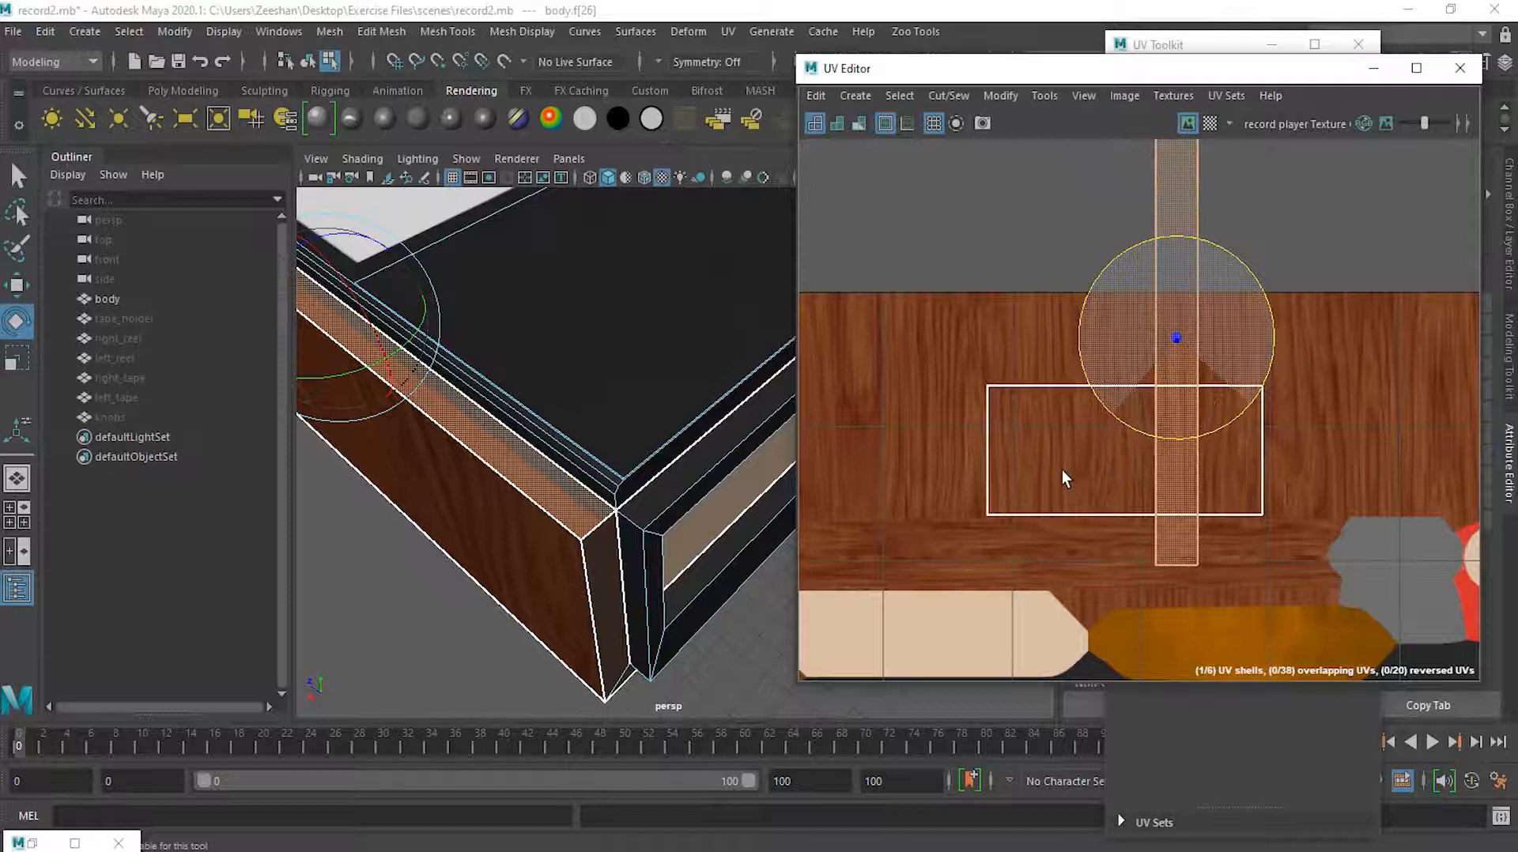
left_click_drag(1062, 470, 1061, 470)
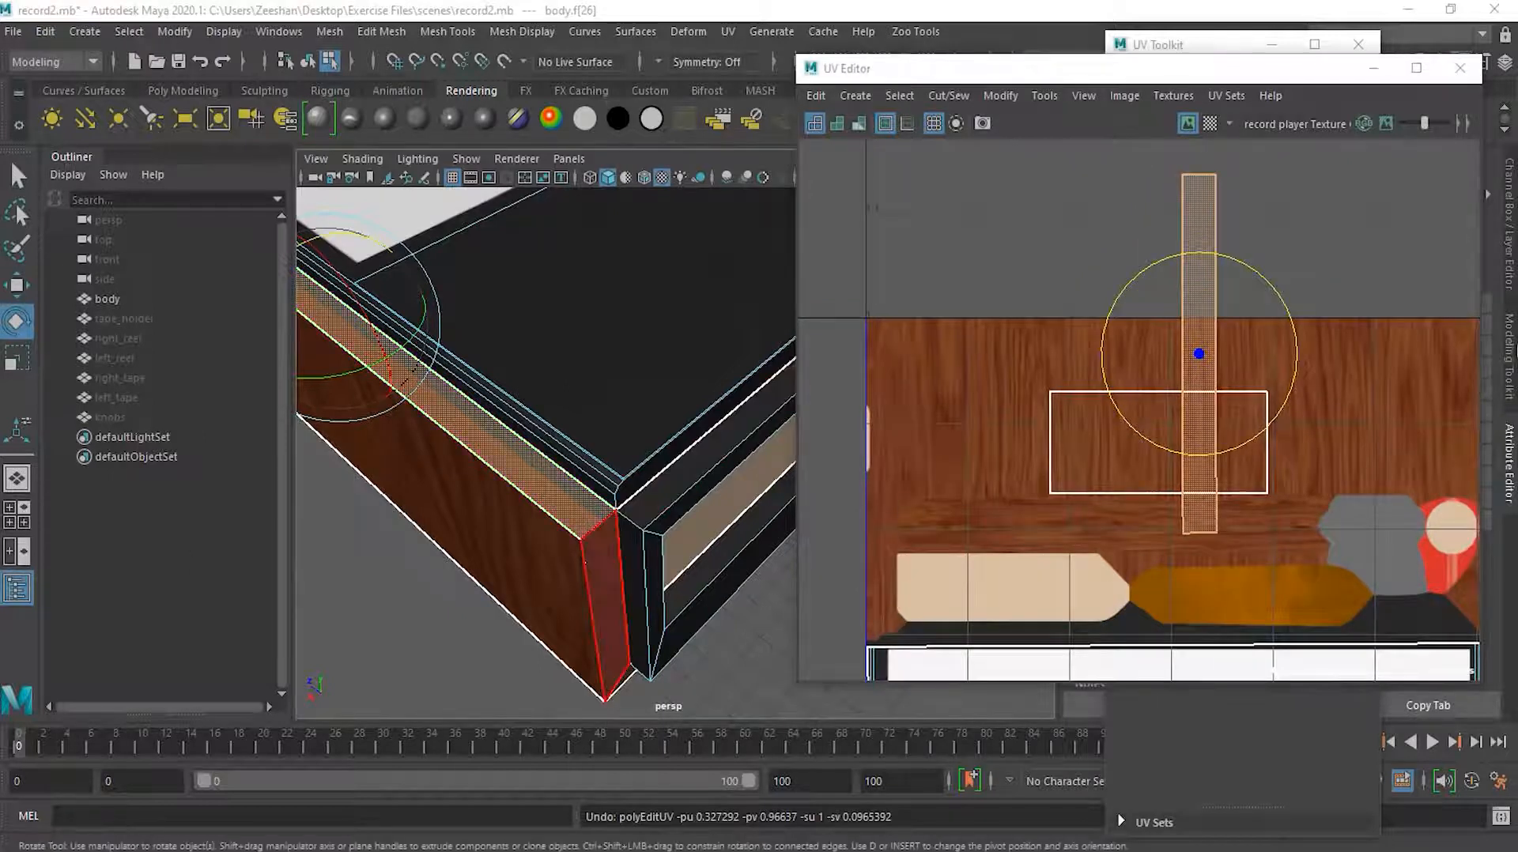
left_click_drag(1277, 297, 1284, 299)
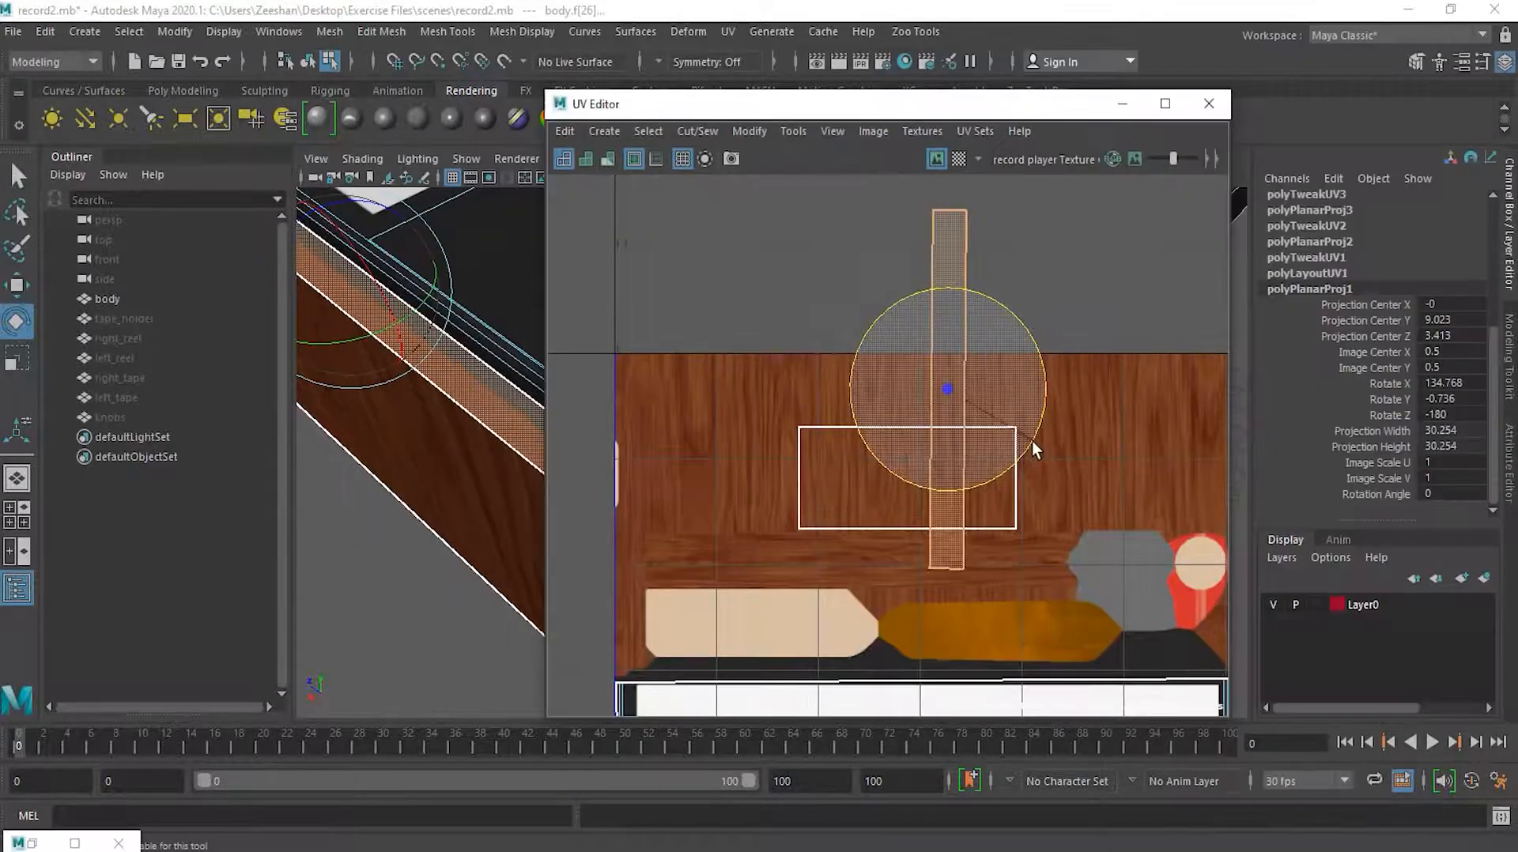
left_click_drag(1033, 443, 1041, 444)
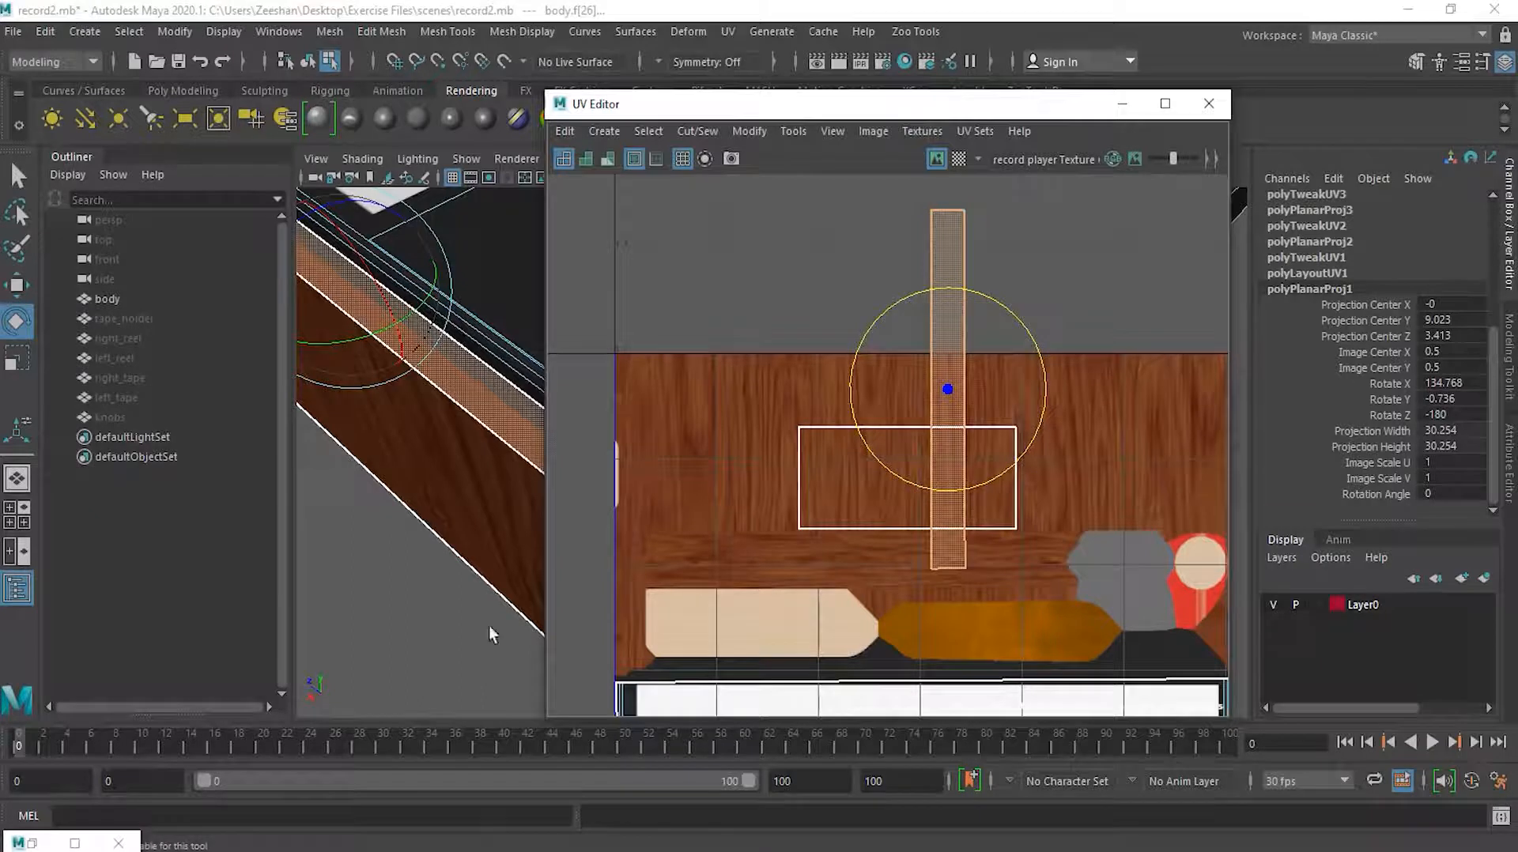
Scale the rotated strip shell short vertically and long horizontally so it forms a thin band on the wood above the side panel shell
left_click(32, 844)
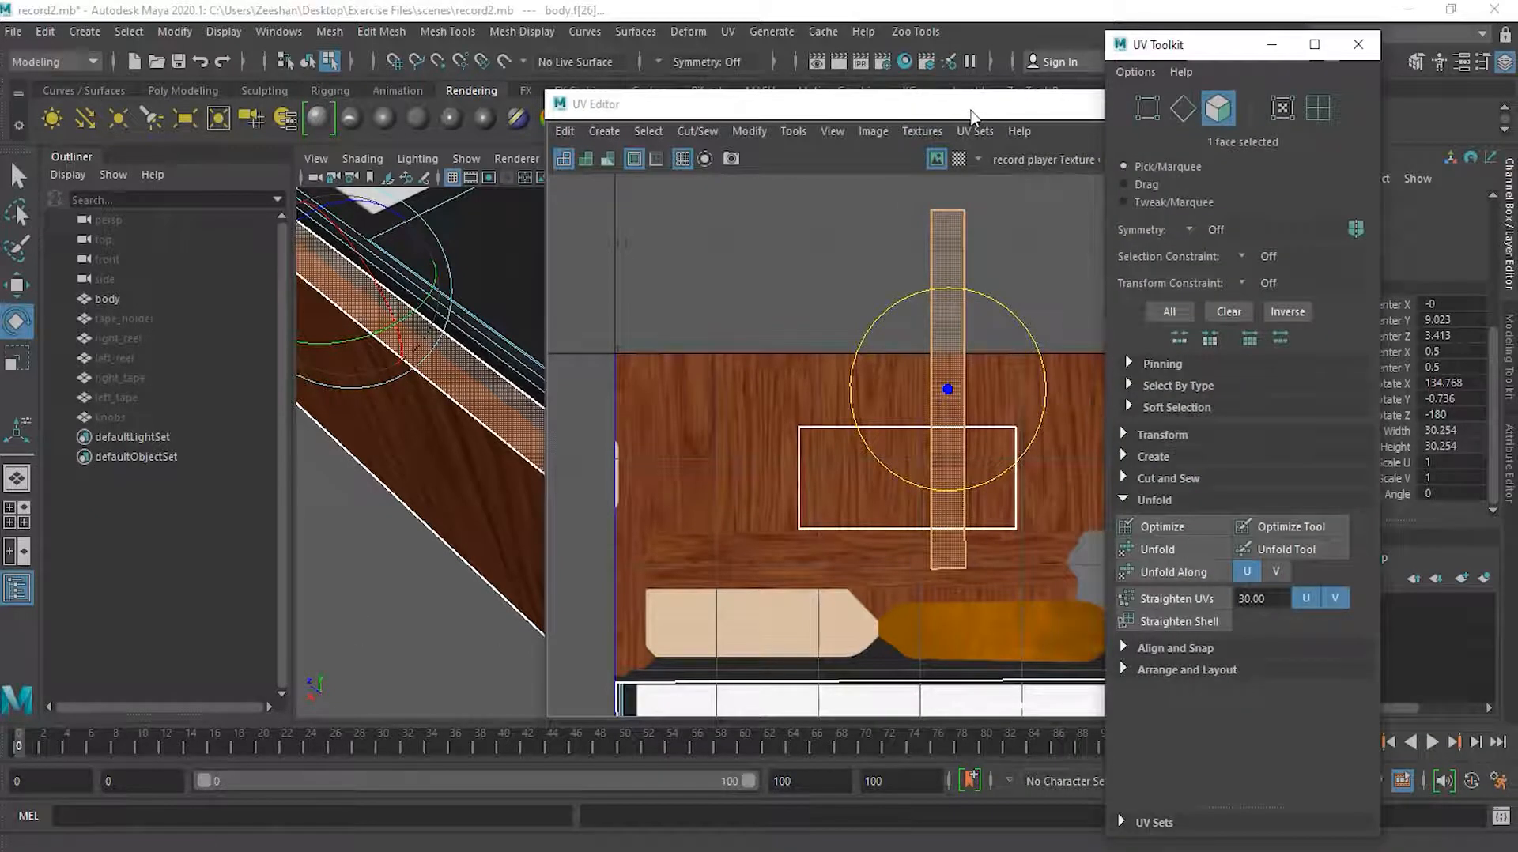
left_click(971, 111)
left_click(16, 359)
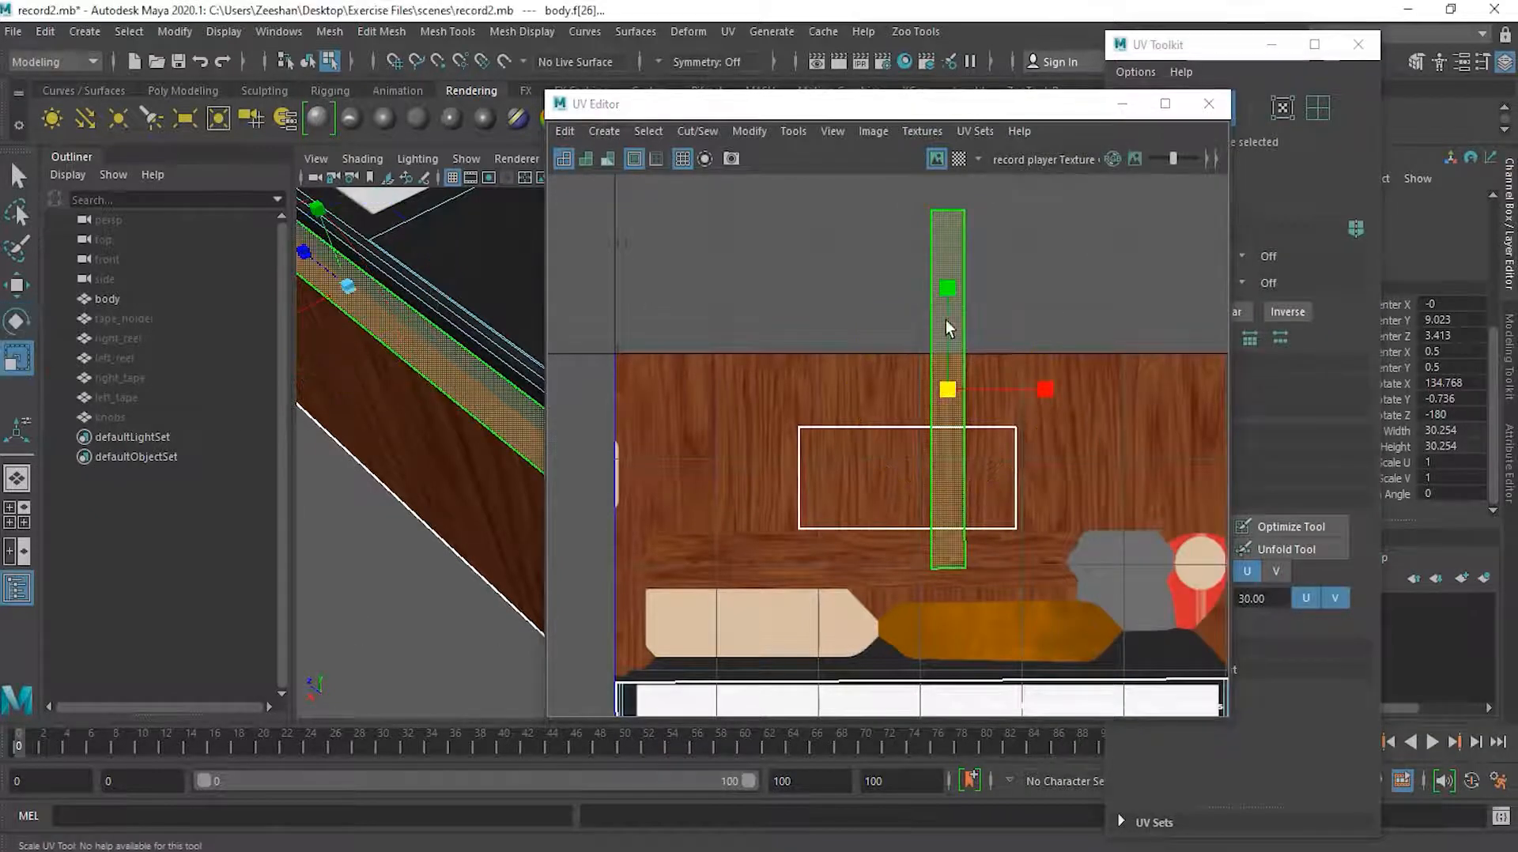
left_click_drag(954, 292, 1131, 396)
left_click_drag(993, 391, 1095, 390)
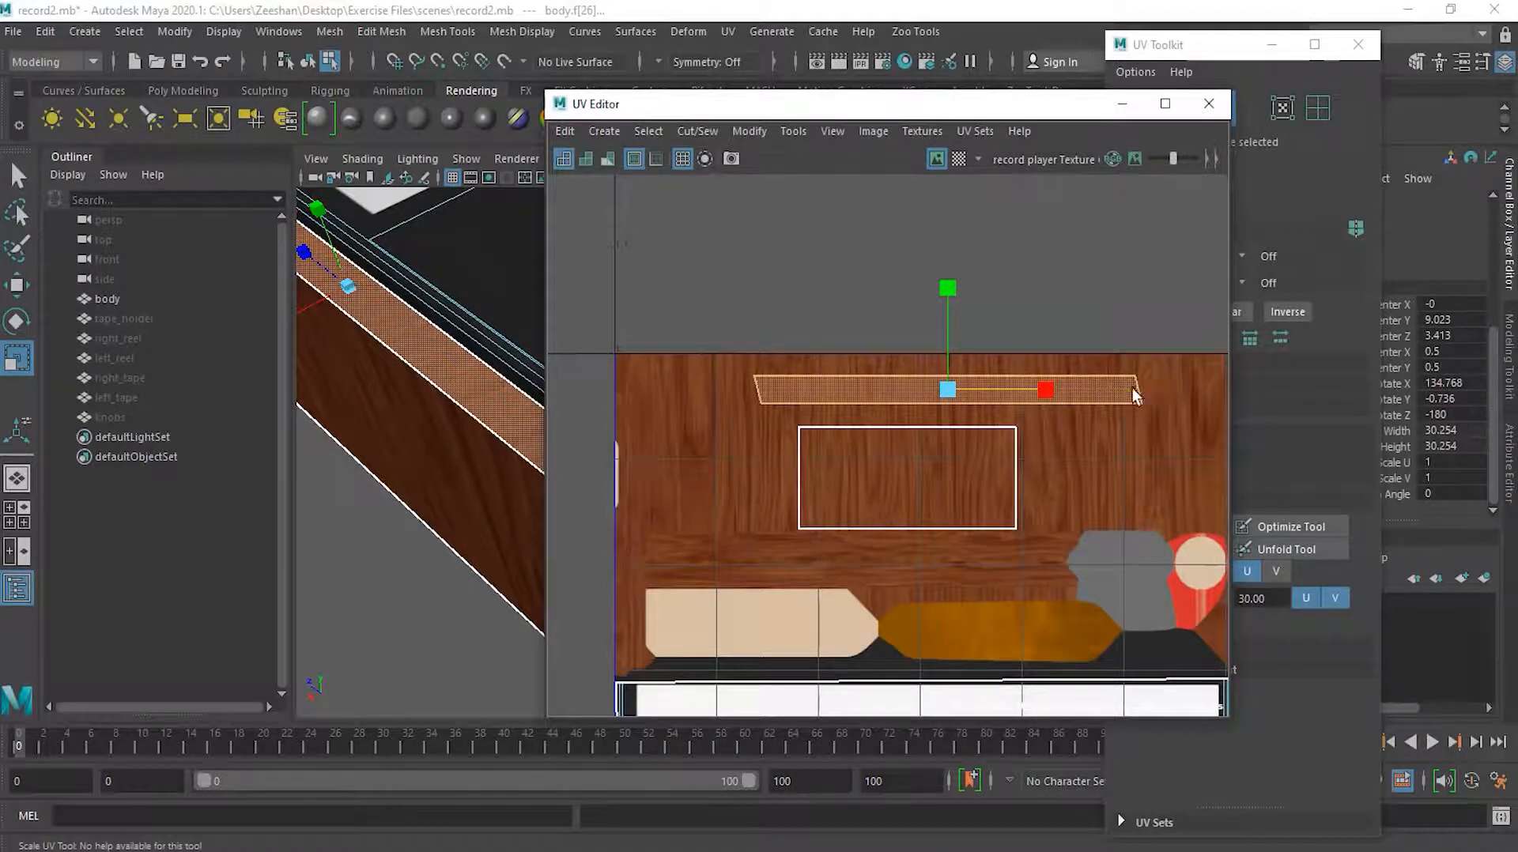
left_click_drag(1210, 44, 1281, 50)
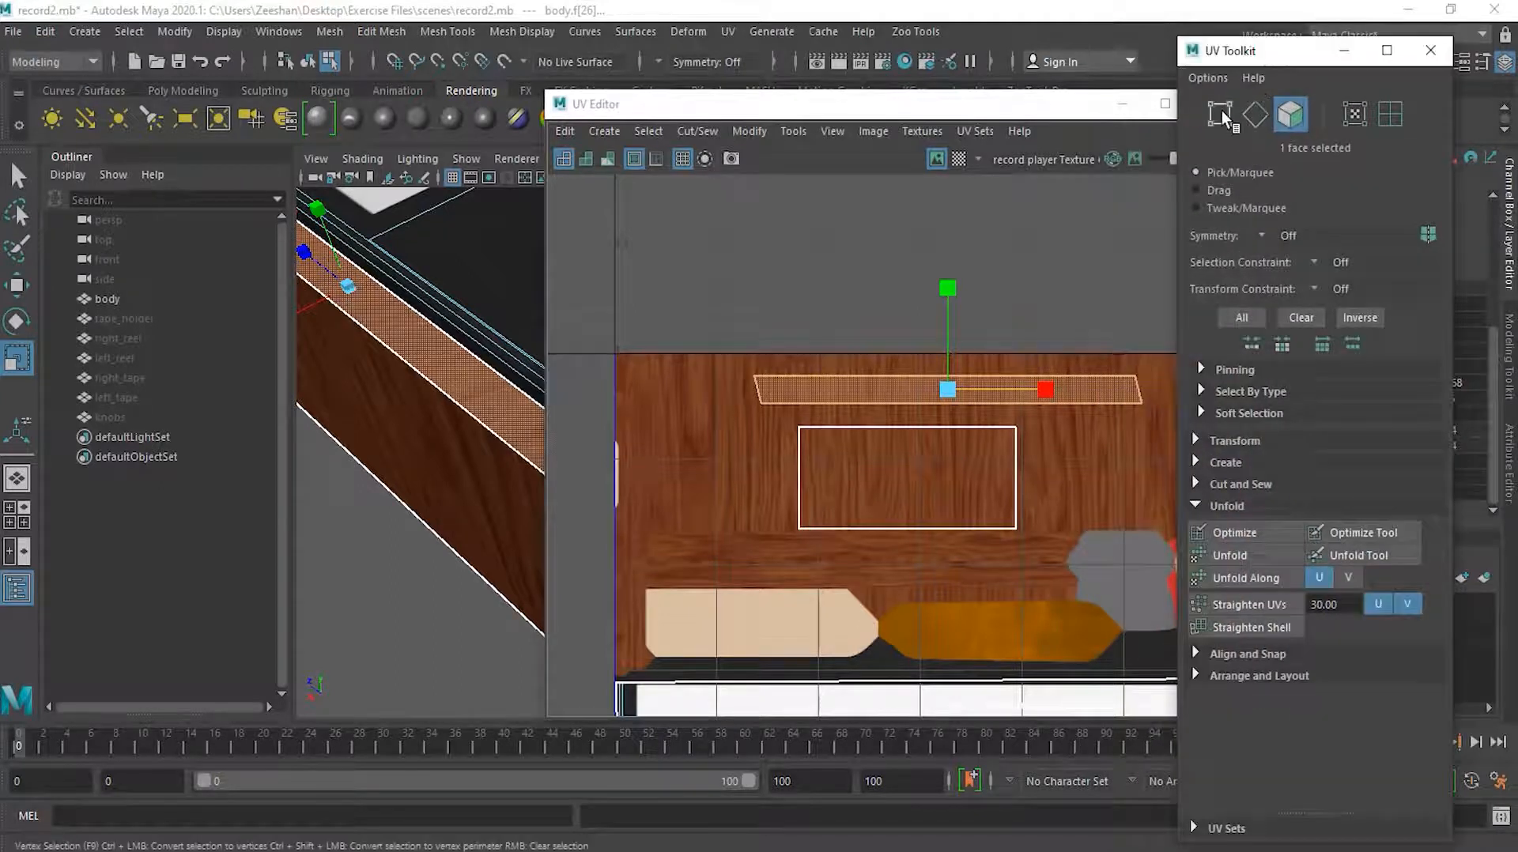
left_click(1222, 112)
left_click(1031, 391)
scroll(1024, 375, "up", 5)
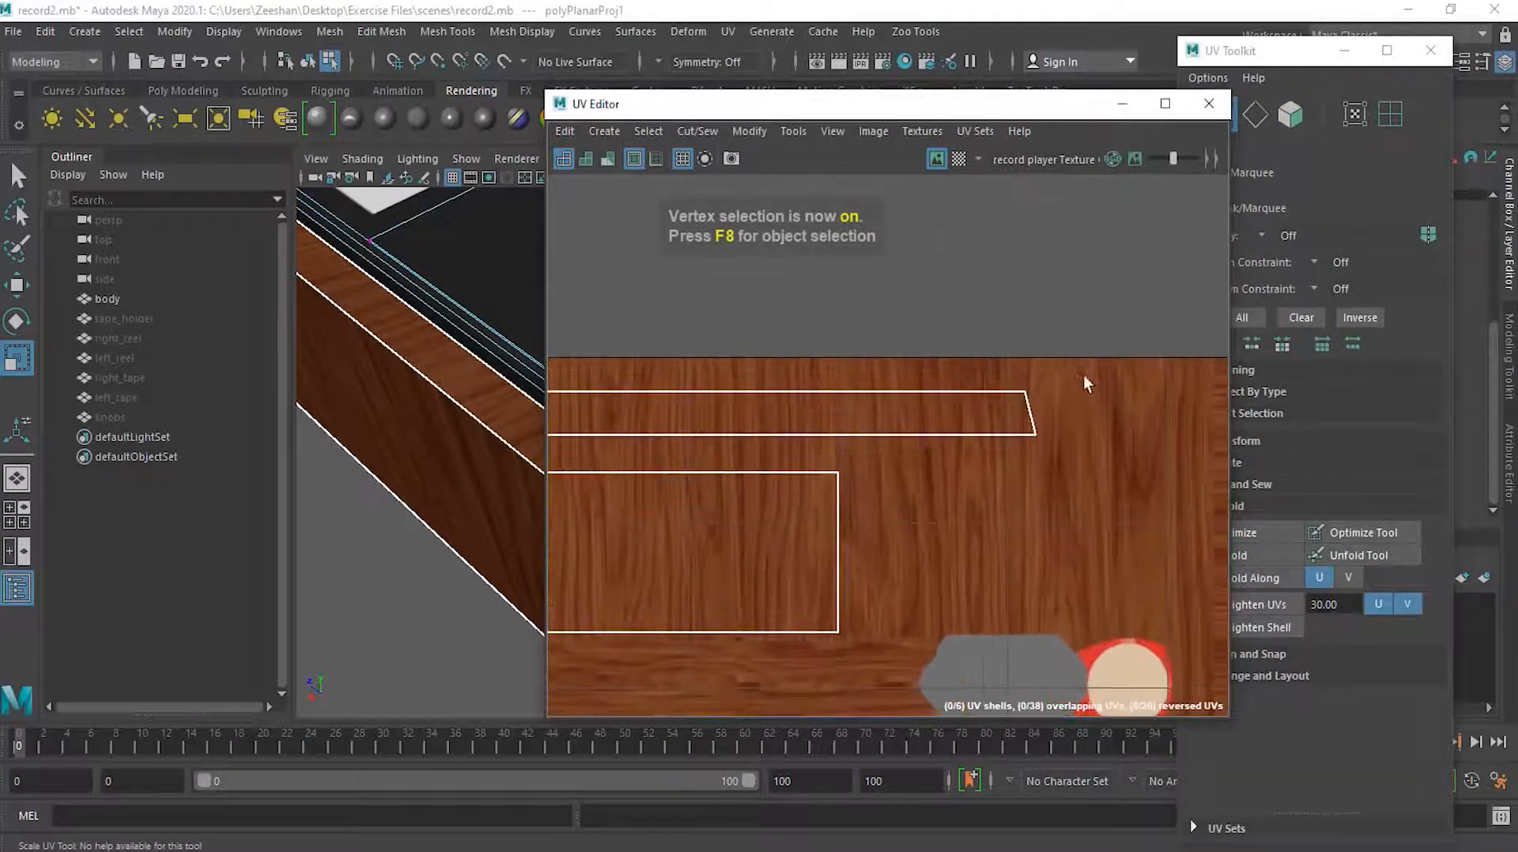
left_click_drag(1003, 462, 1003, 462)
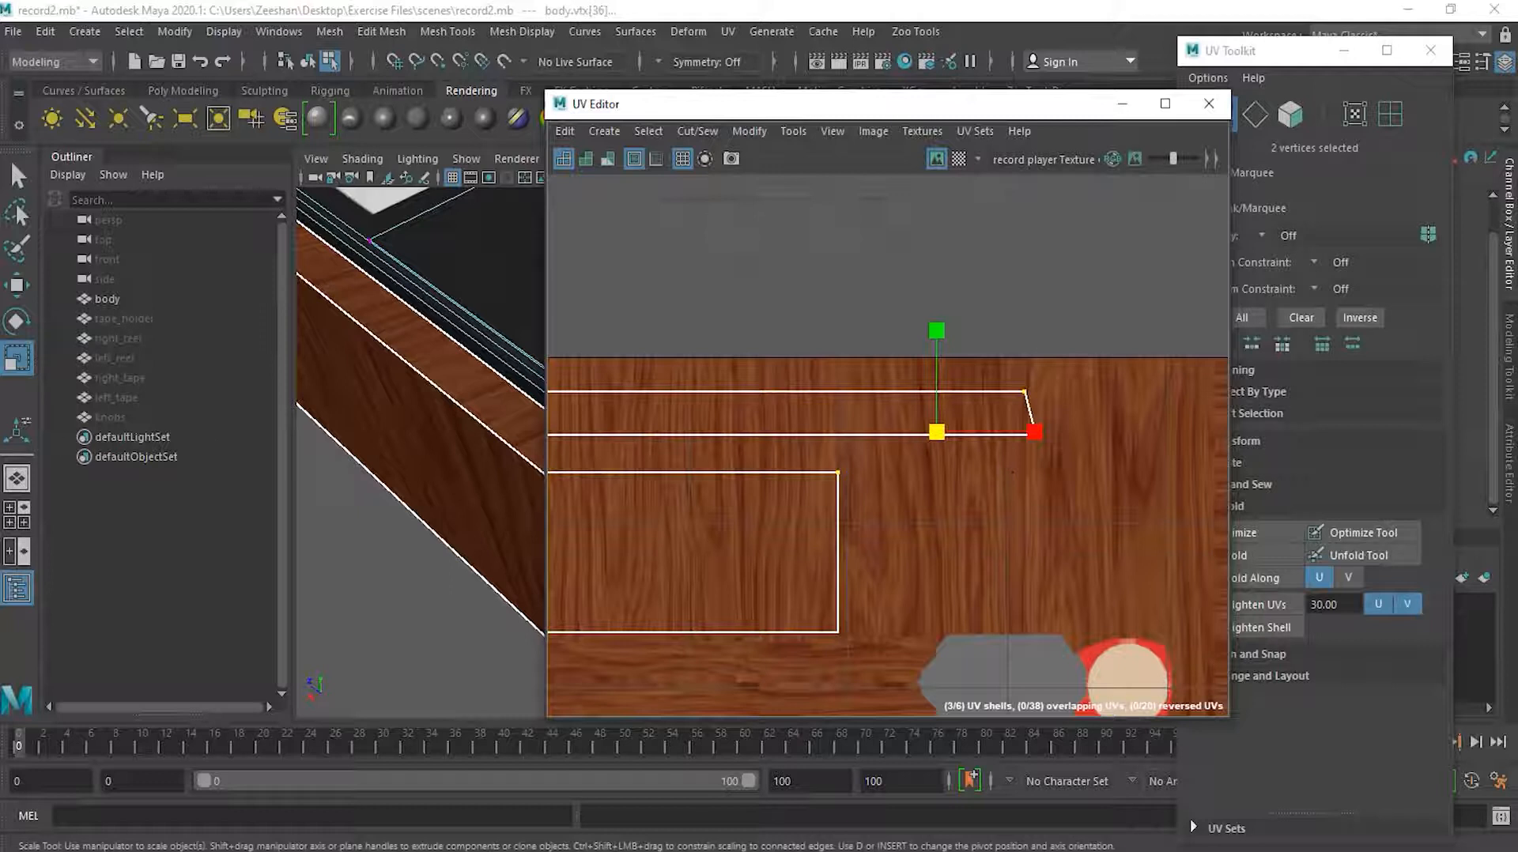
left_click_drag(1034, 433, 986, 440)
key("ctrl+z")
left_click(1036, 404)
left_click(1031, 406)
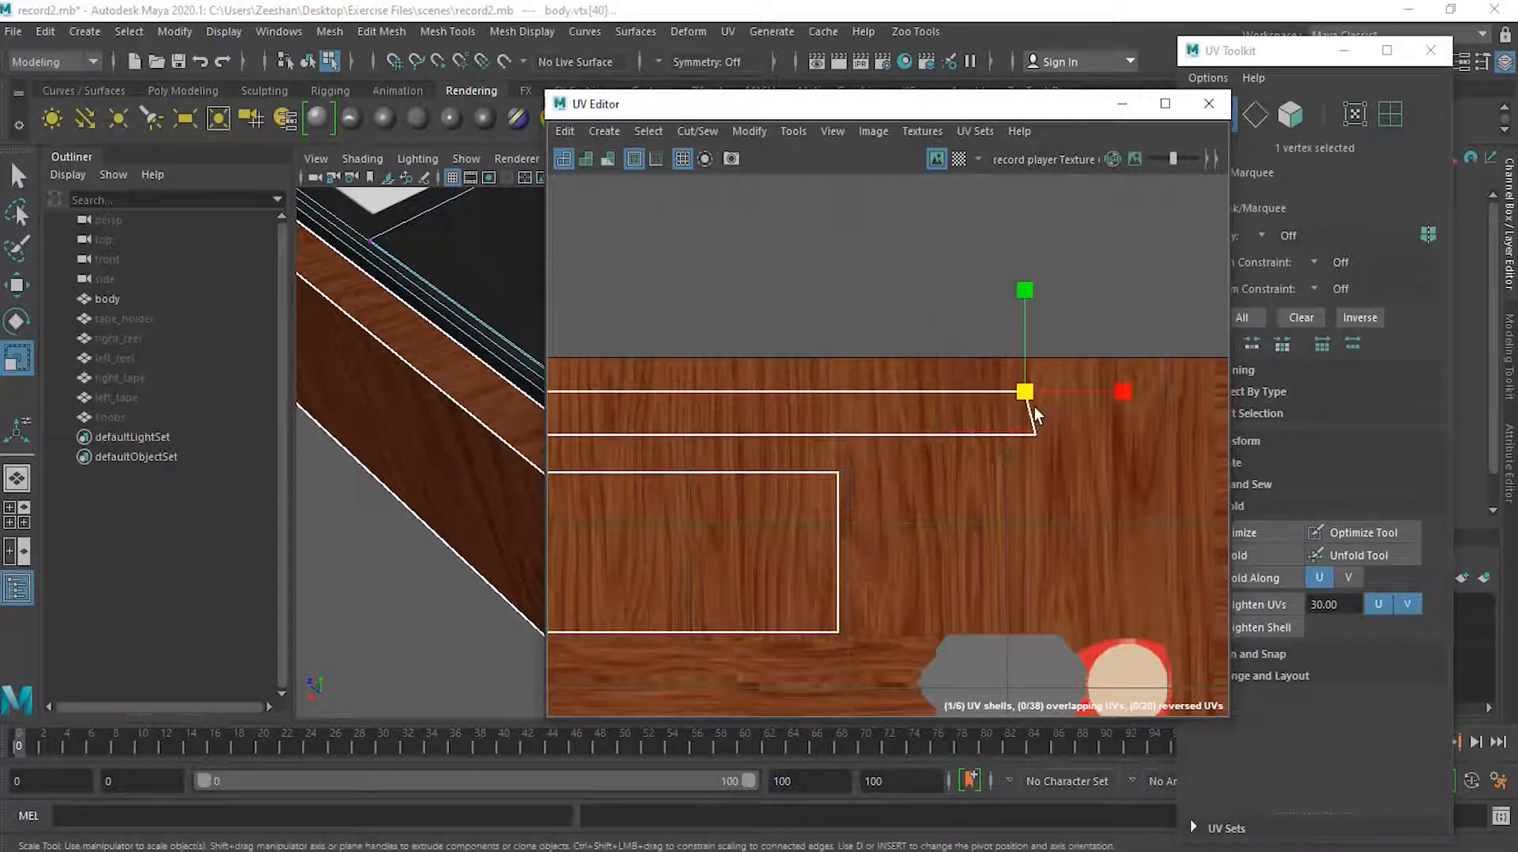
Straighten the slanted right end of the thin strip shell by scaling its two end UVs flat horizontally
left_click(1354, 117)
left_click_drag(1059, 377, 1008, 455)
left_click_drag(1126, 415, 672, 441)
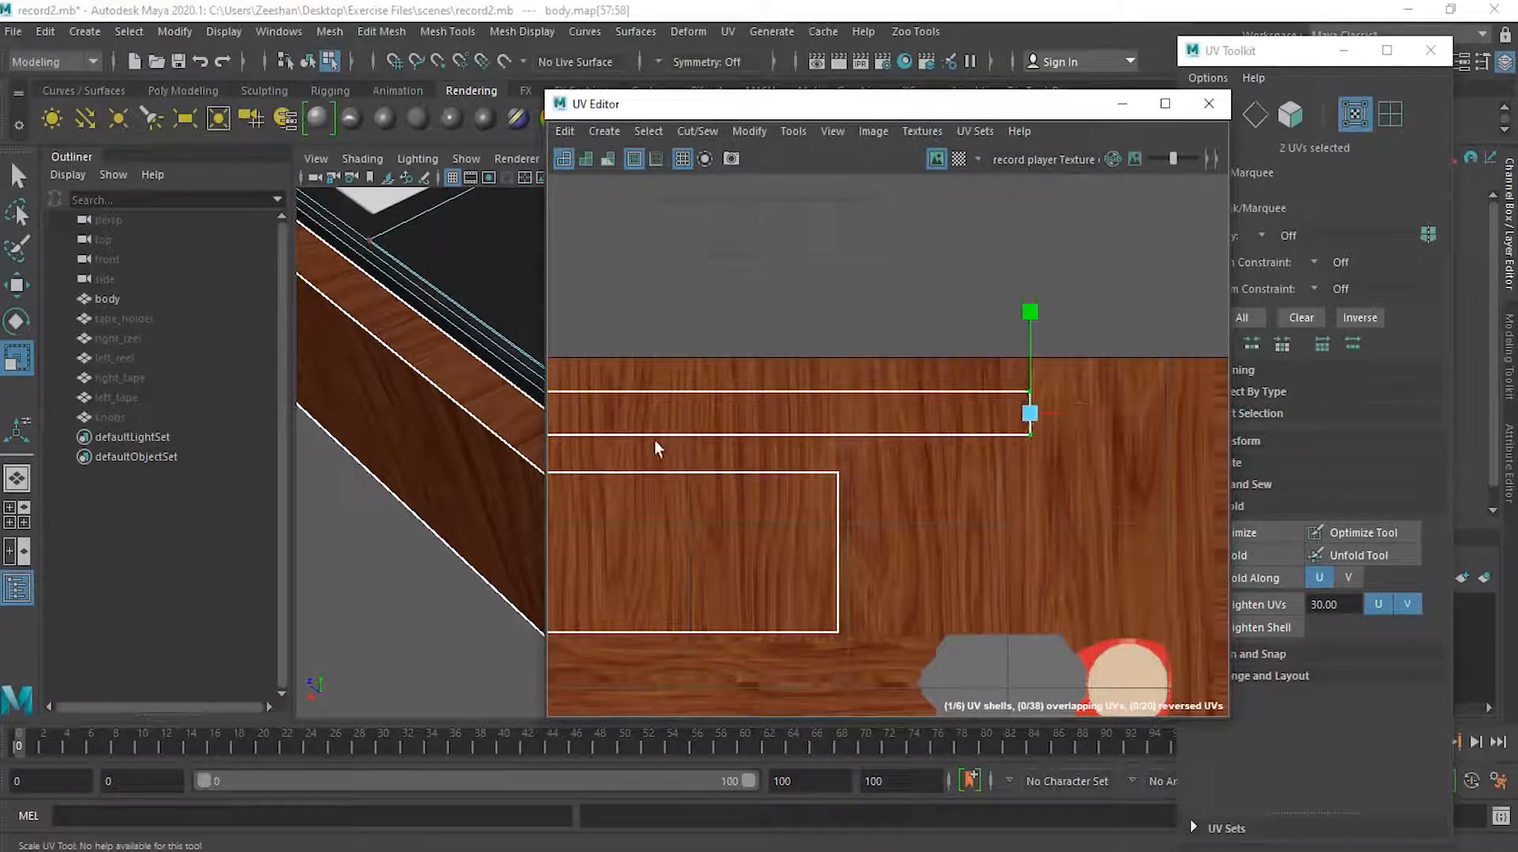
left_click_drag(1215, 432, 1014, 432)
Straighten the slanted left end of the thin strip shell by scaling its two end UVs flat horizontally
right_click_drag(794, 428, 715, 412, "alt")
middle_click_drag(715, 412, 1060, 413, "alt")
right_click_drag(761, 393, 1027, 395, "alt")
left_click_drag(852, 377, 900, 490)
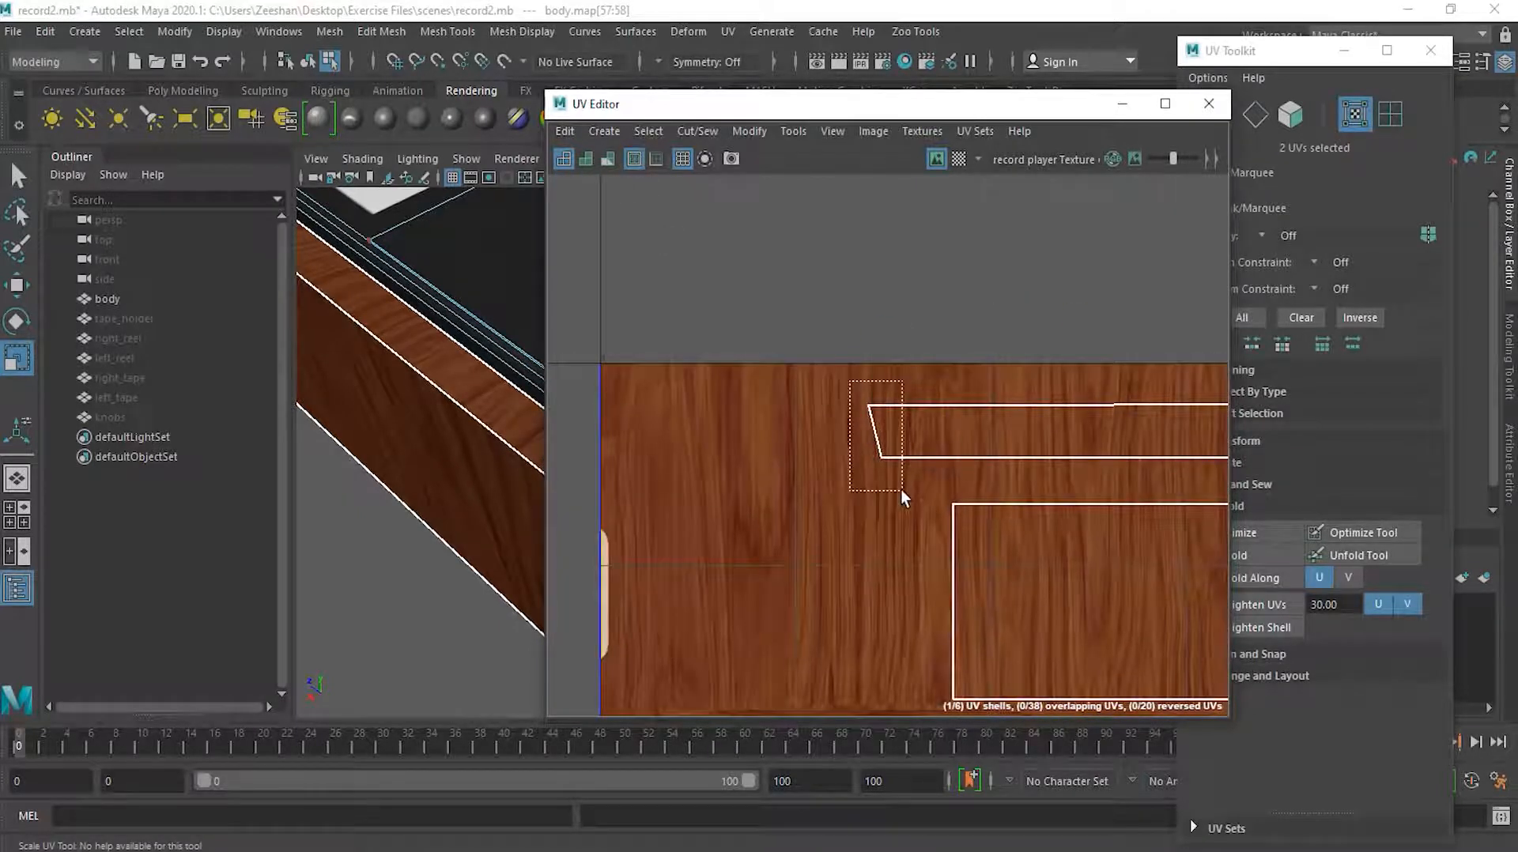
left_click_drag(963, 433, 496, 433)
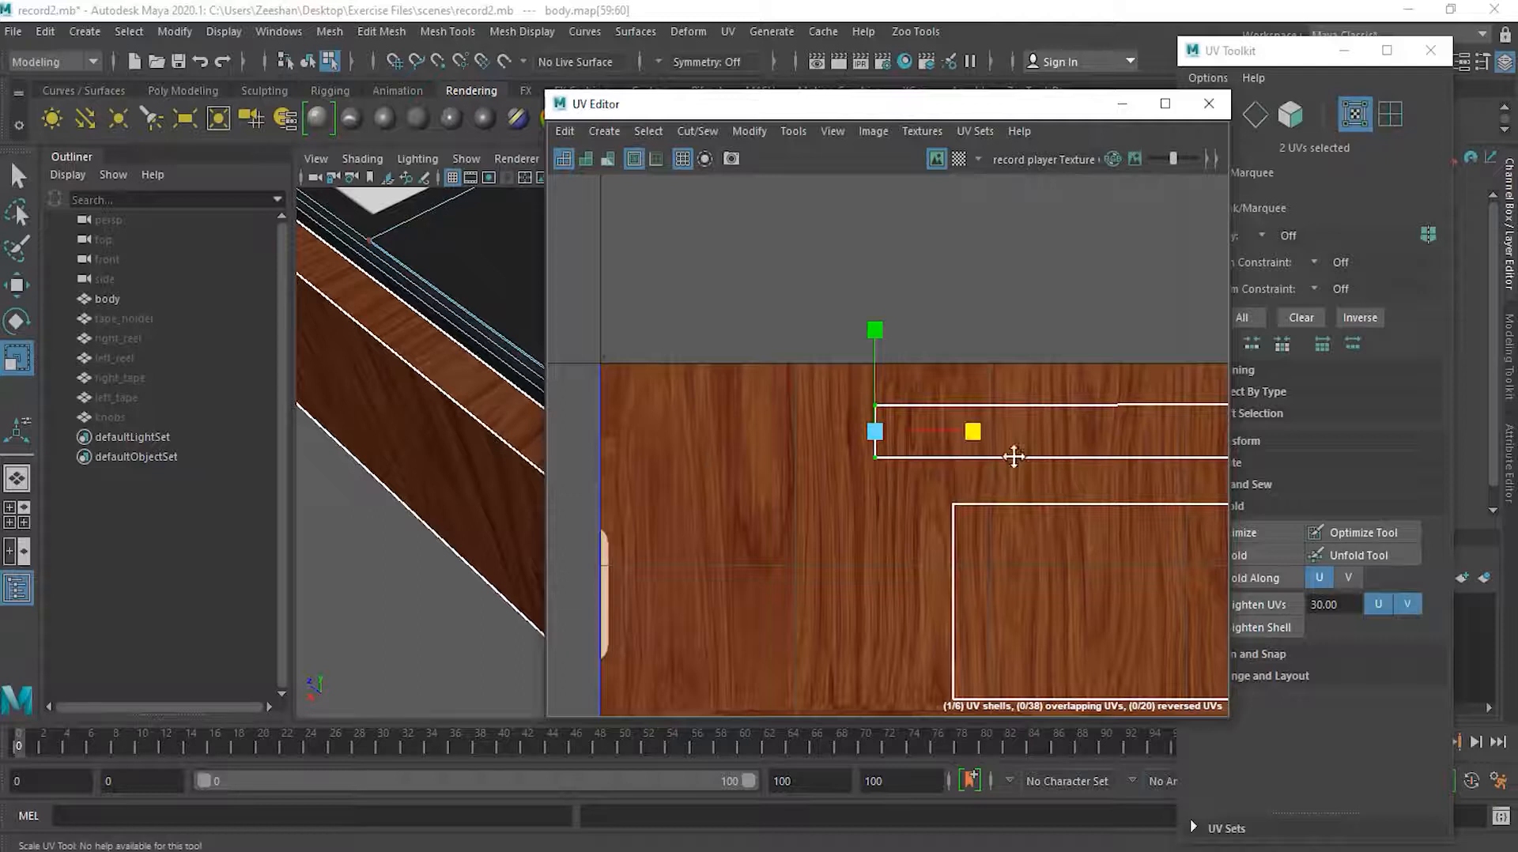
Check which corner UVs of the strip and side panel shells correspond to the shared corner on the model
middle_click_drag(1058, 449, 648, 460, "alt")
mouse_move(1113, 449)
right_mouse_down("alt")
mouse_move(968, 448)
mouse_move(1116, 450)
right_mouse_up("alt")
middle_click_drag(1106, 450, 976, 434, "alt")
left_click_drag(1018, 476, 1020, 476)
left_click_drag(795, 106, 981, 114)
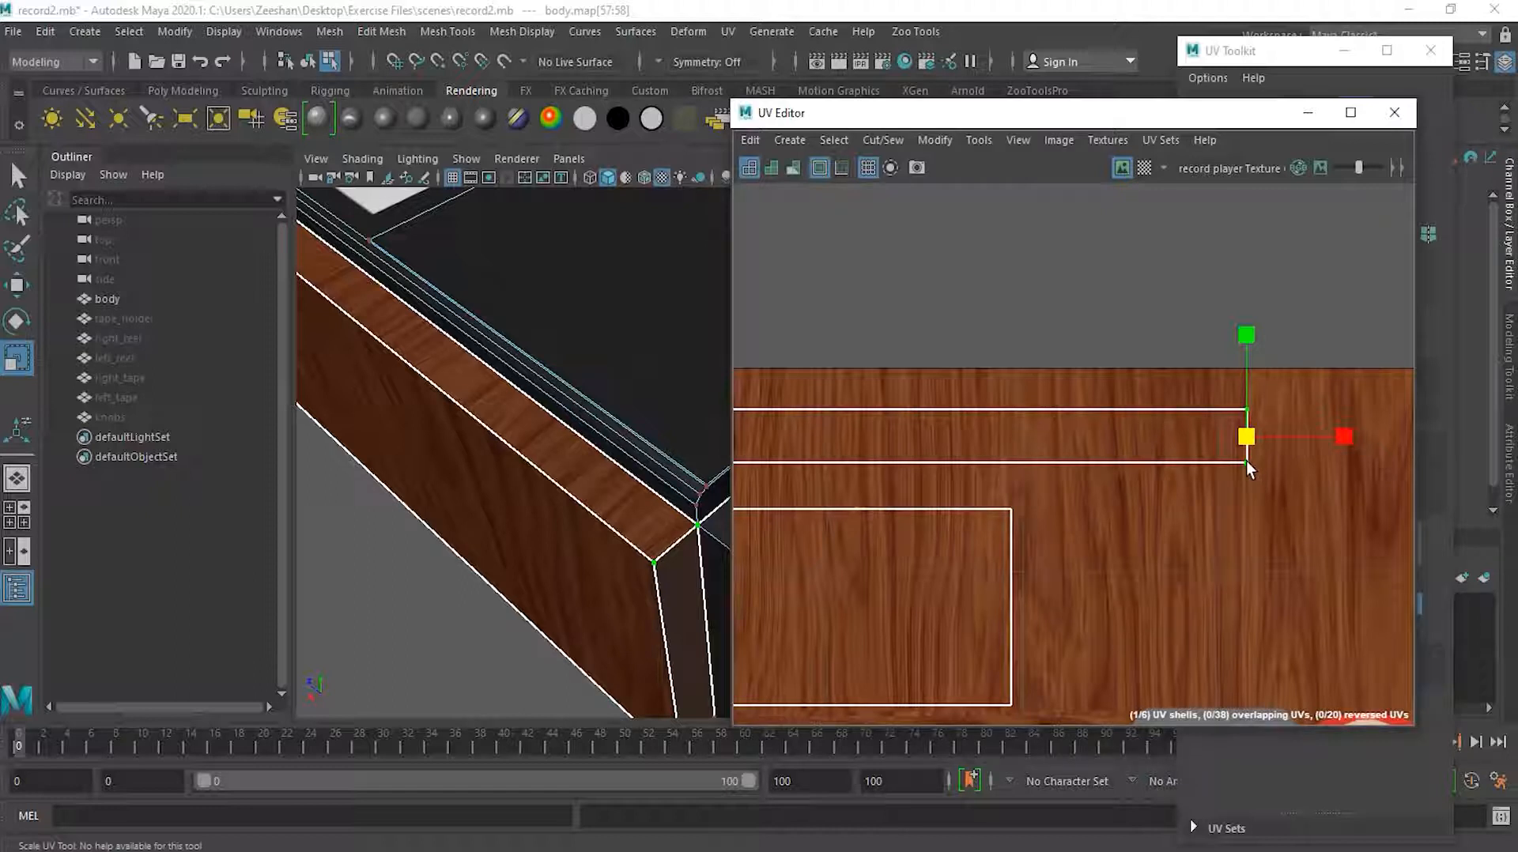
left_click(1012, 507)
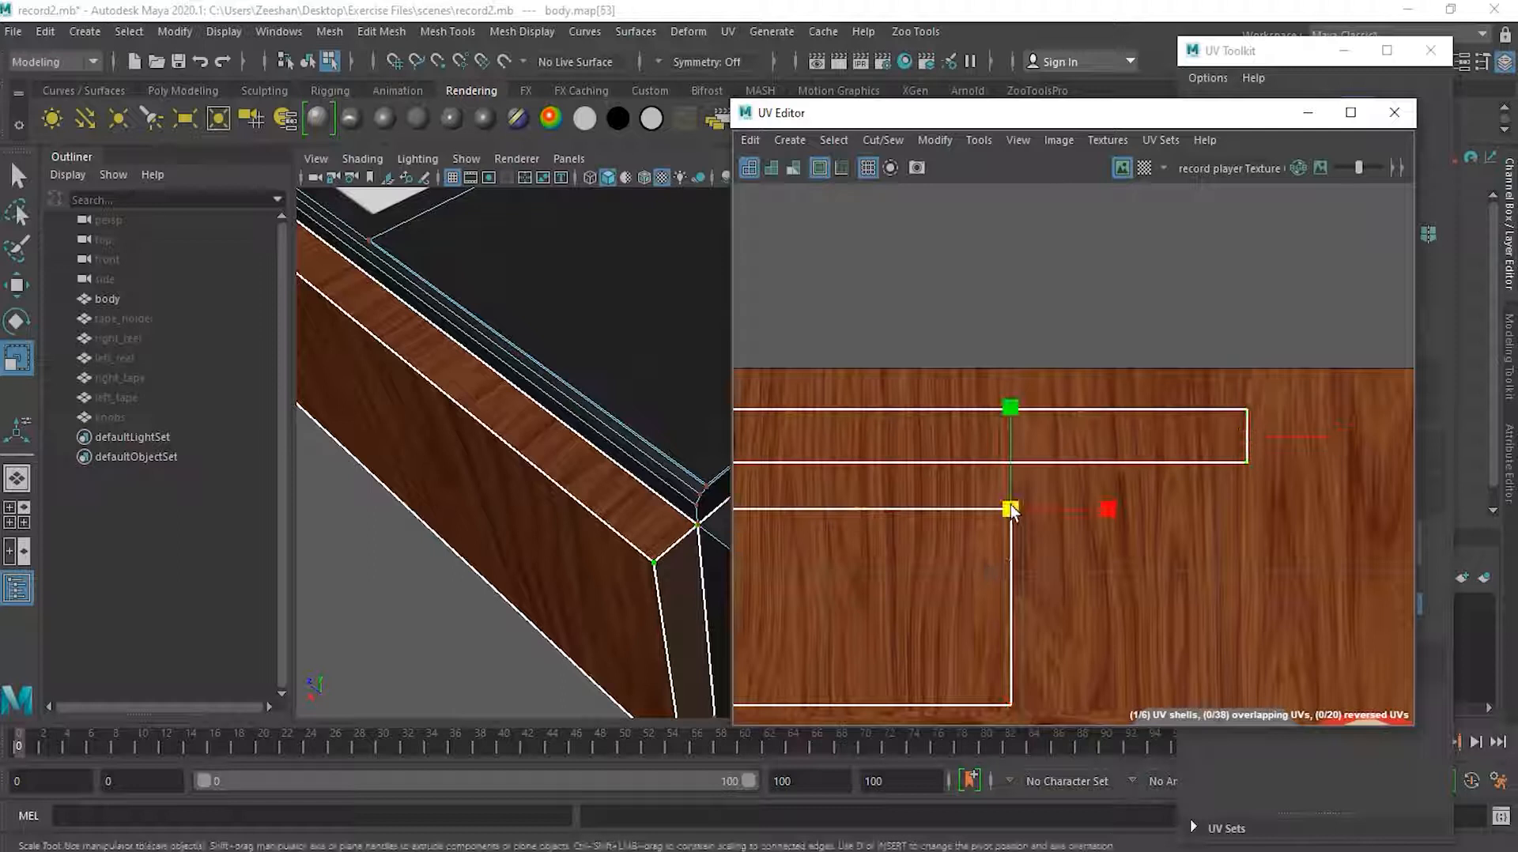
left_click(1248, 464)
left_click(1016, 514)
left_click(1246, 463)
Move the side panel shell's right edge UVs outward to line up with the right end of the strip shell
left_click_drag(1041, 497, 996, 707)
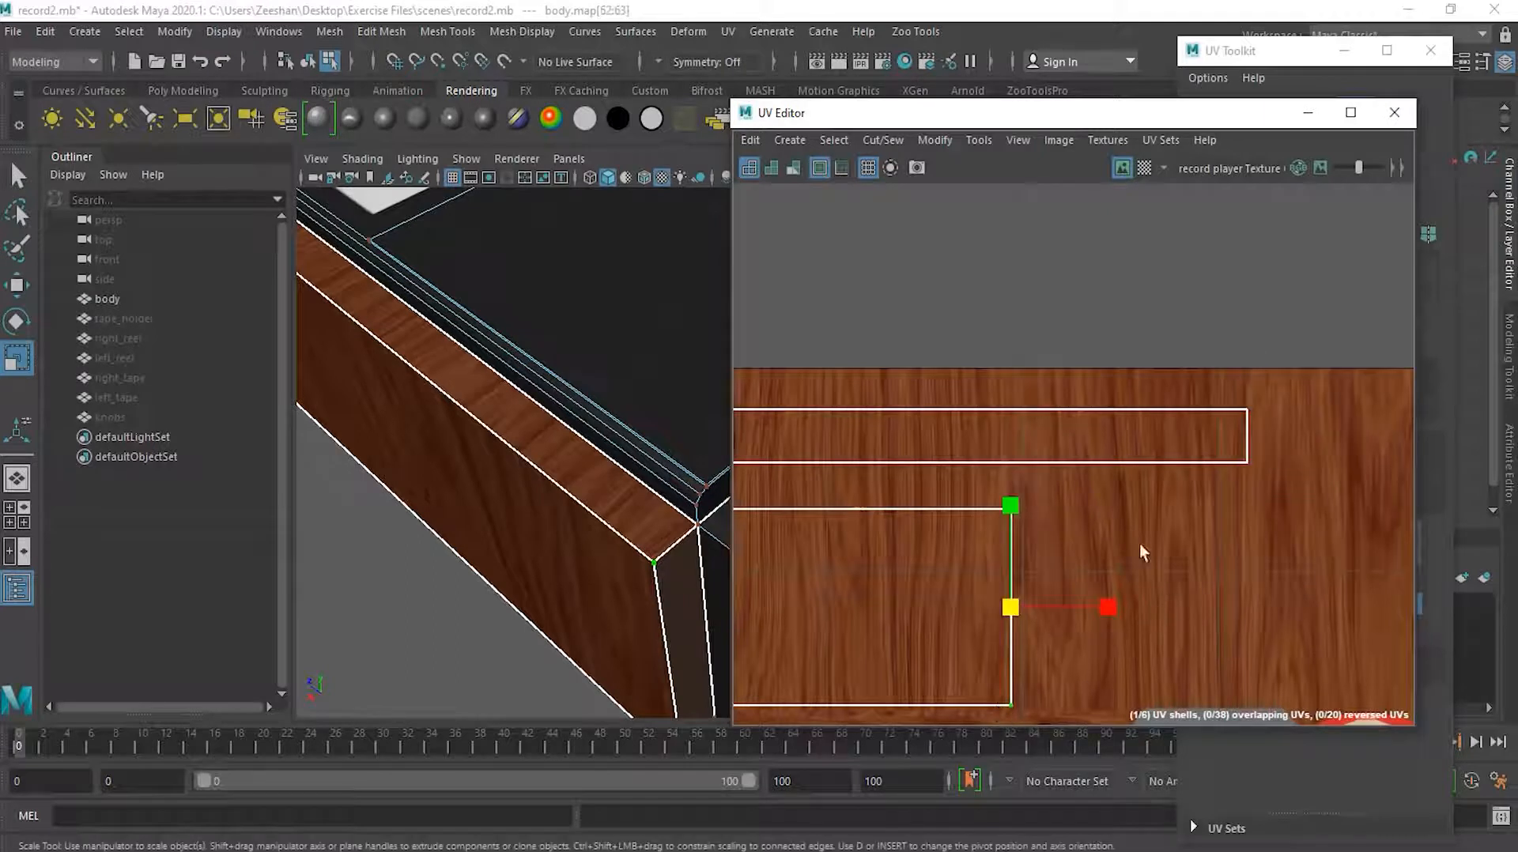
key("w")
left_click_drag(1060, 604, 1296, 588)
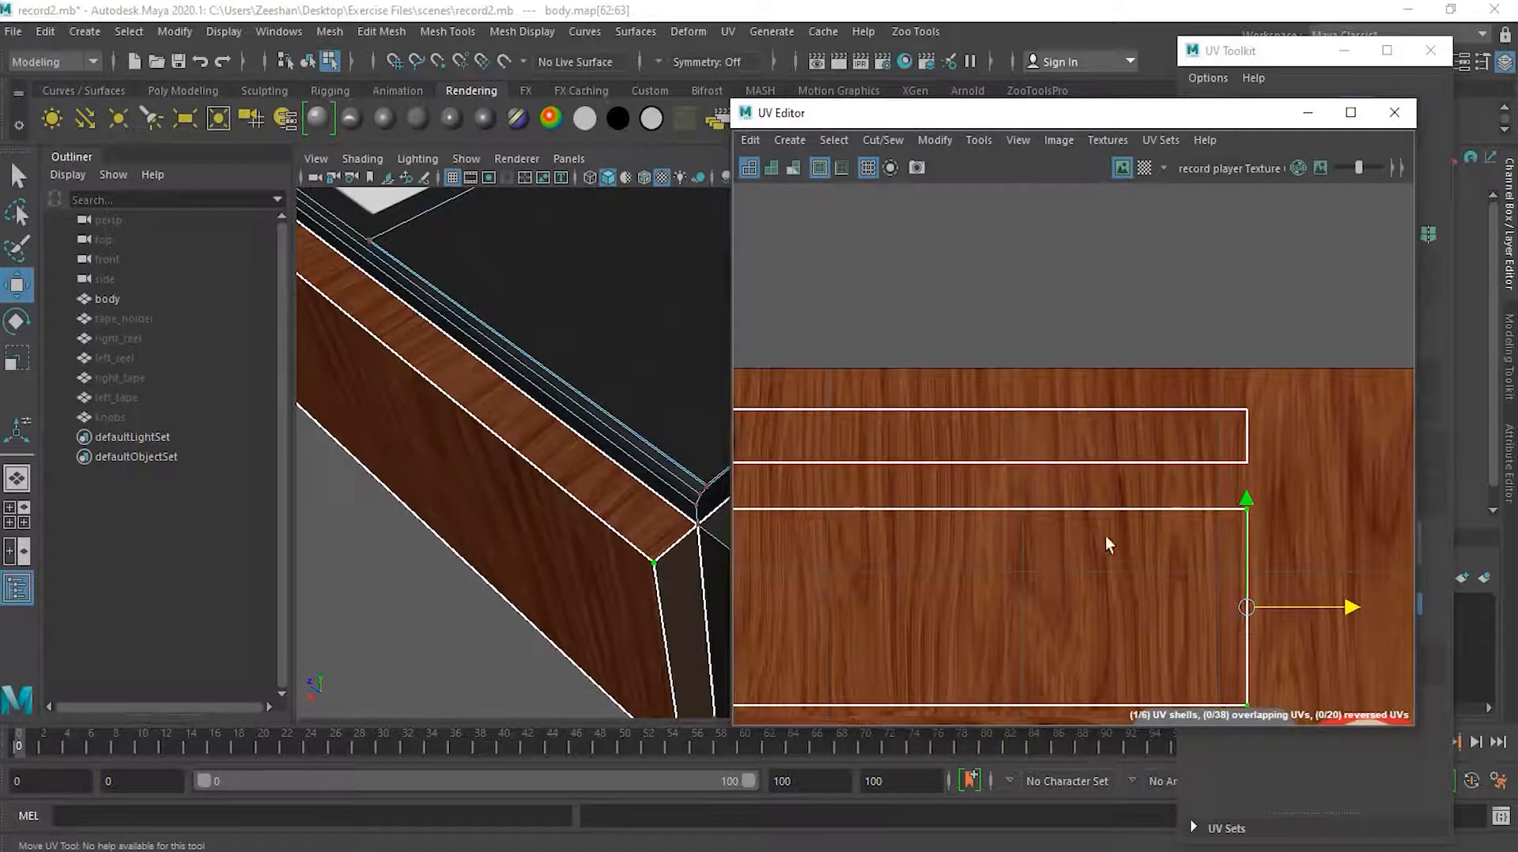
Move the side panel shell's left edge UVs outward to line up with the left end of the strip shell
middle_click_drag(972, 525, 1230, 480, "alt")
left_click_drag(930, 441, 981, 673)
left_click_drag(1037, 557, 958, 563)
right_click_drag(1226, 528, 1030, 533, "alt")
middle_click_drag(1191, 525, 1000, 529, "alt")
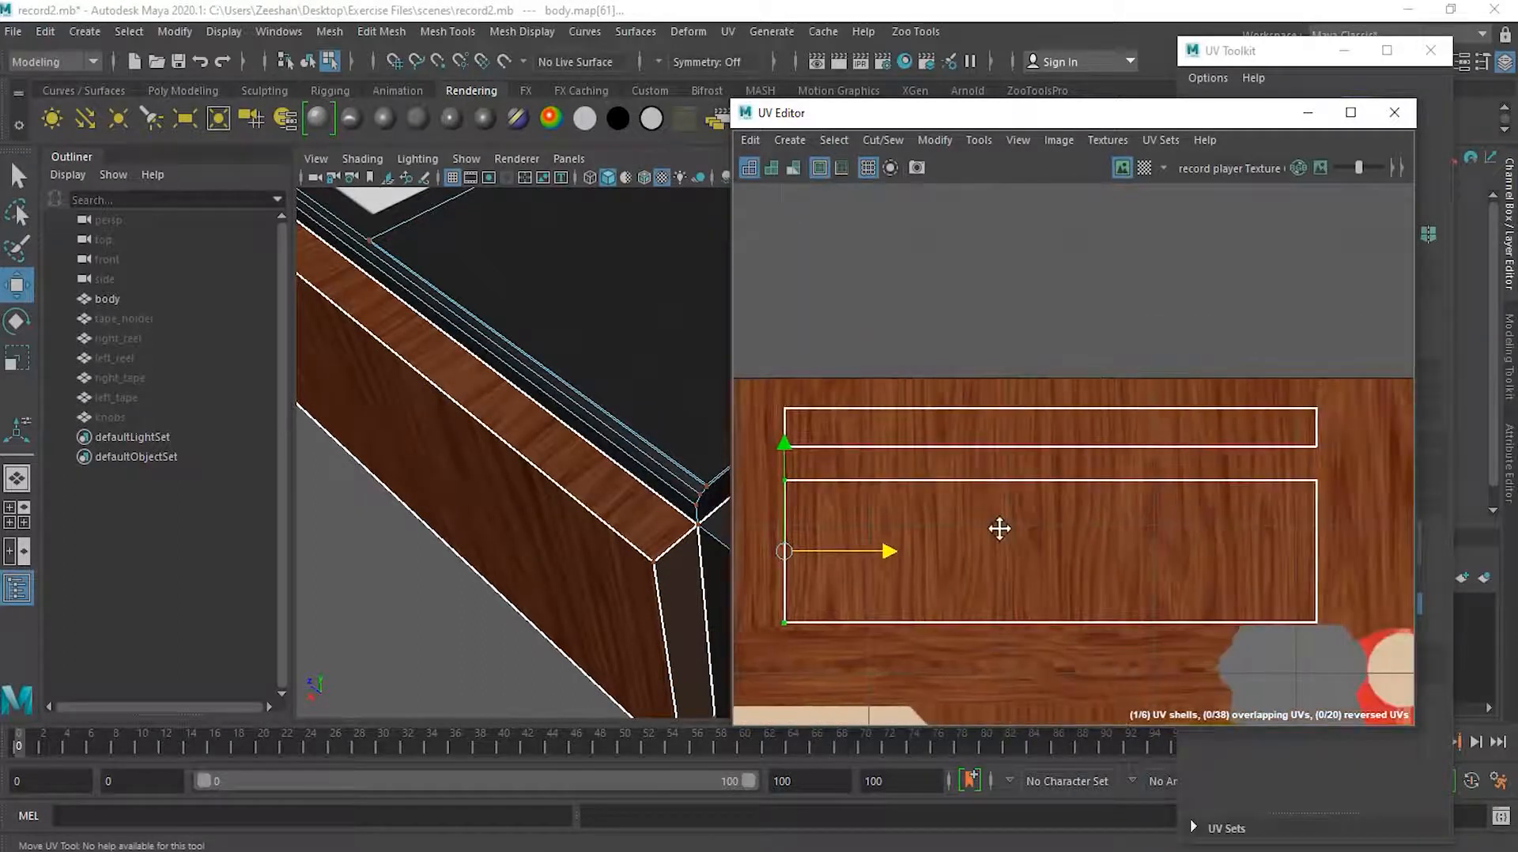
Select the side panel face and move its UV shell up until its upper edge meets the strip shell's lower edge
left_click(572, 549)
left_click(1231, 52)
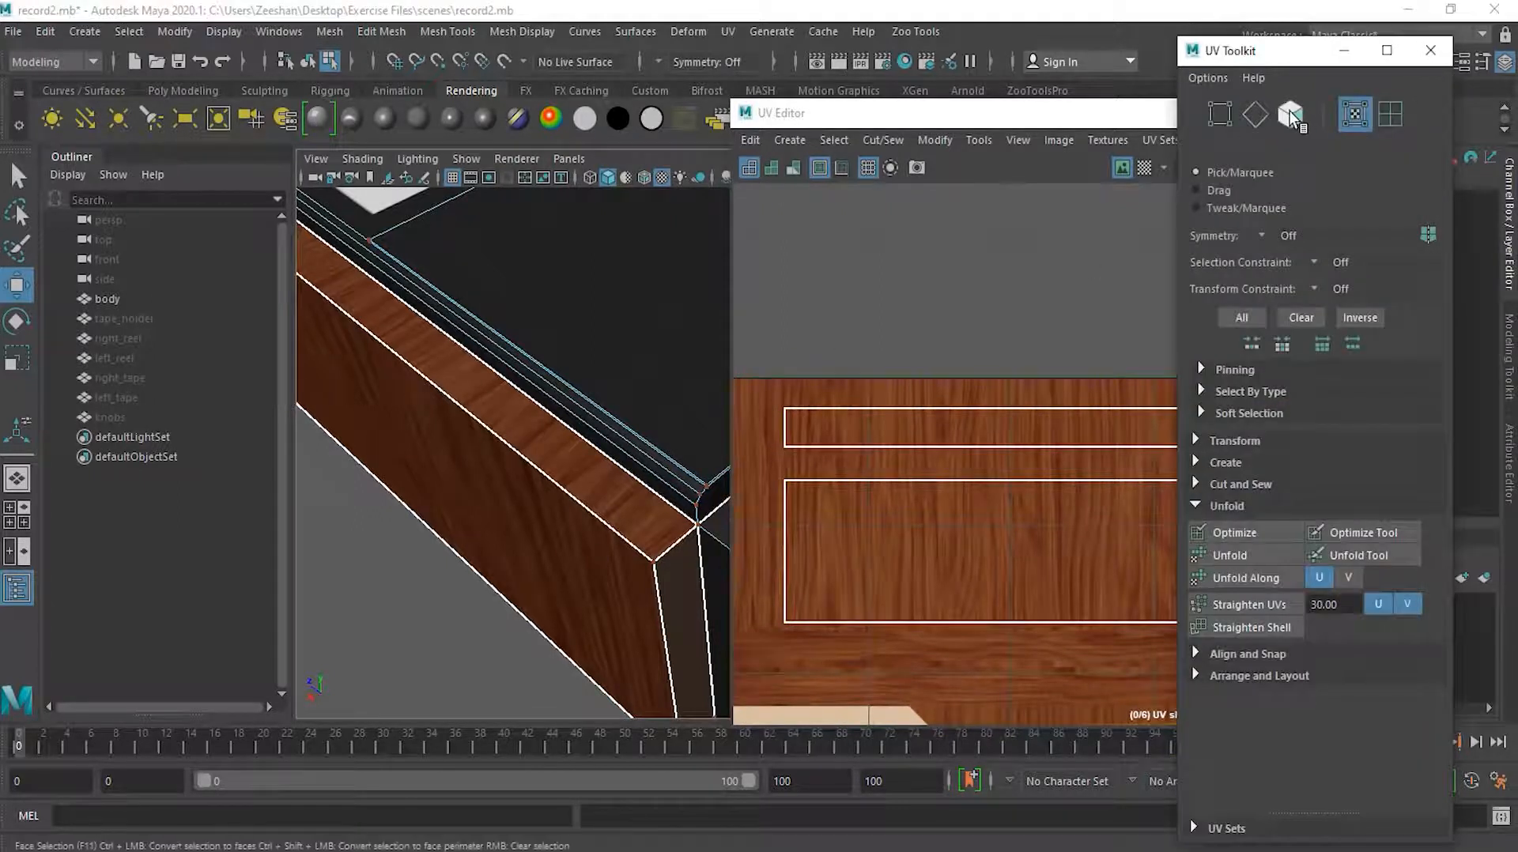
left_click(1029, 604)
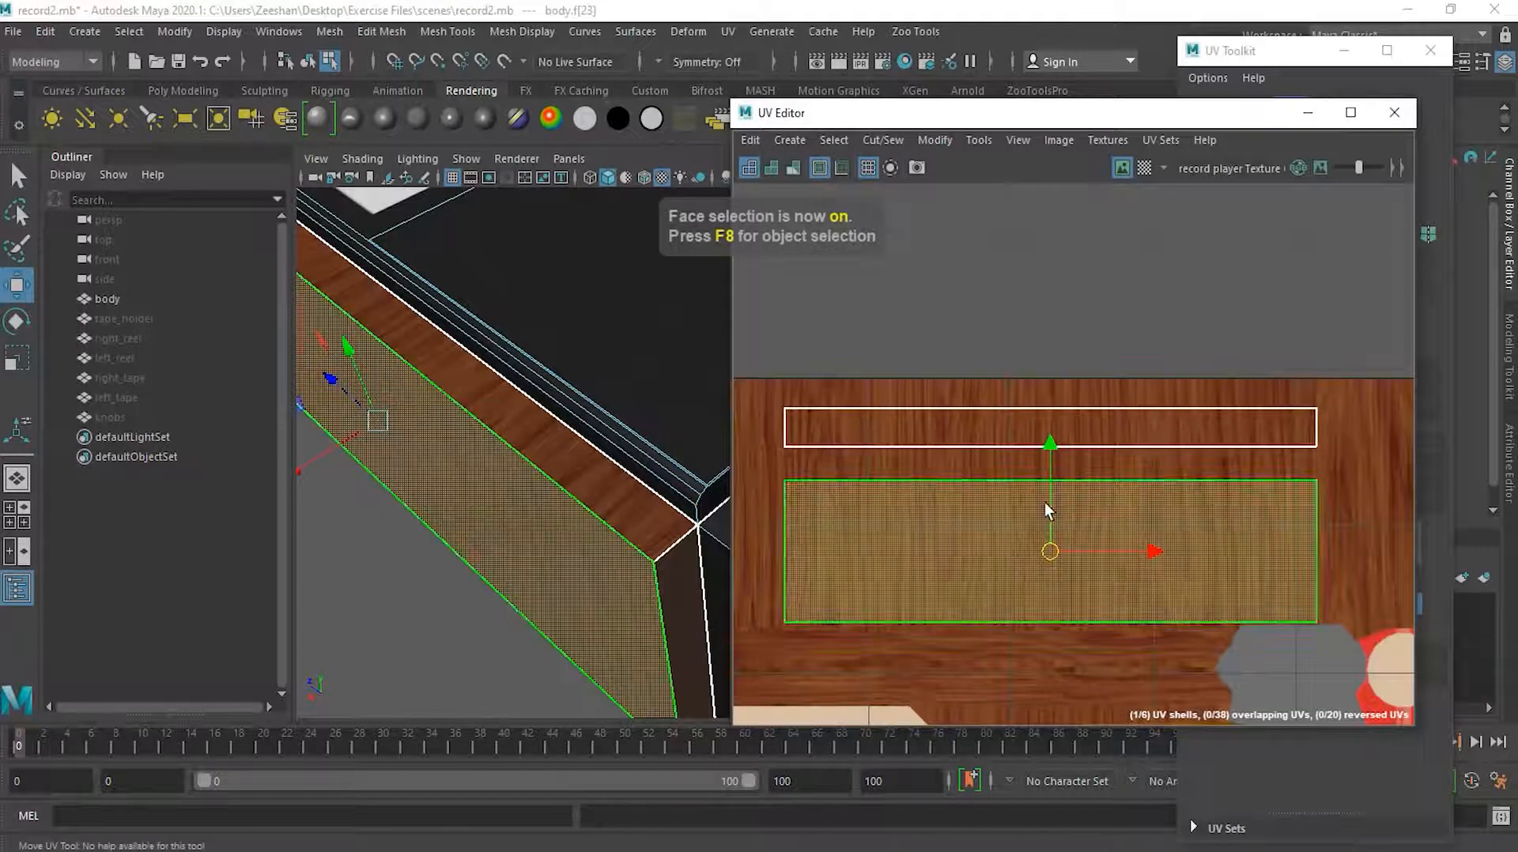
left_click_drag(1051, 492, 1052, 464)
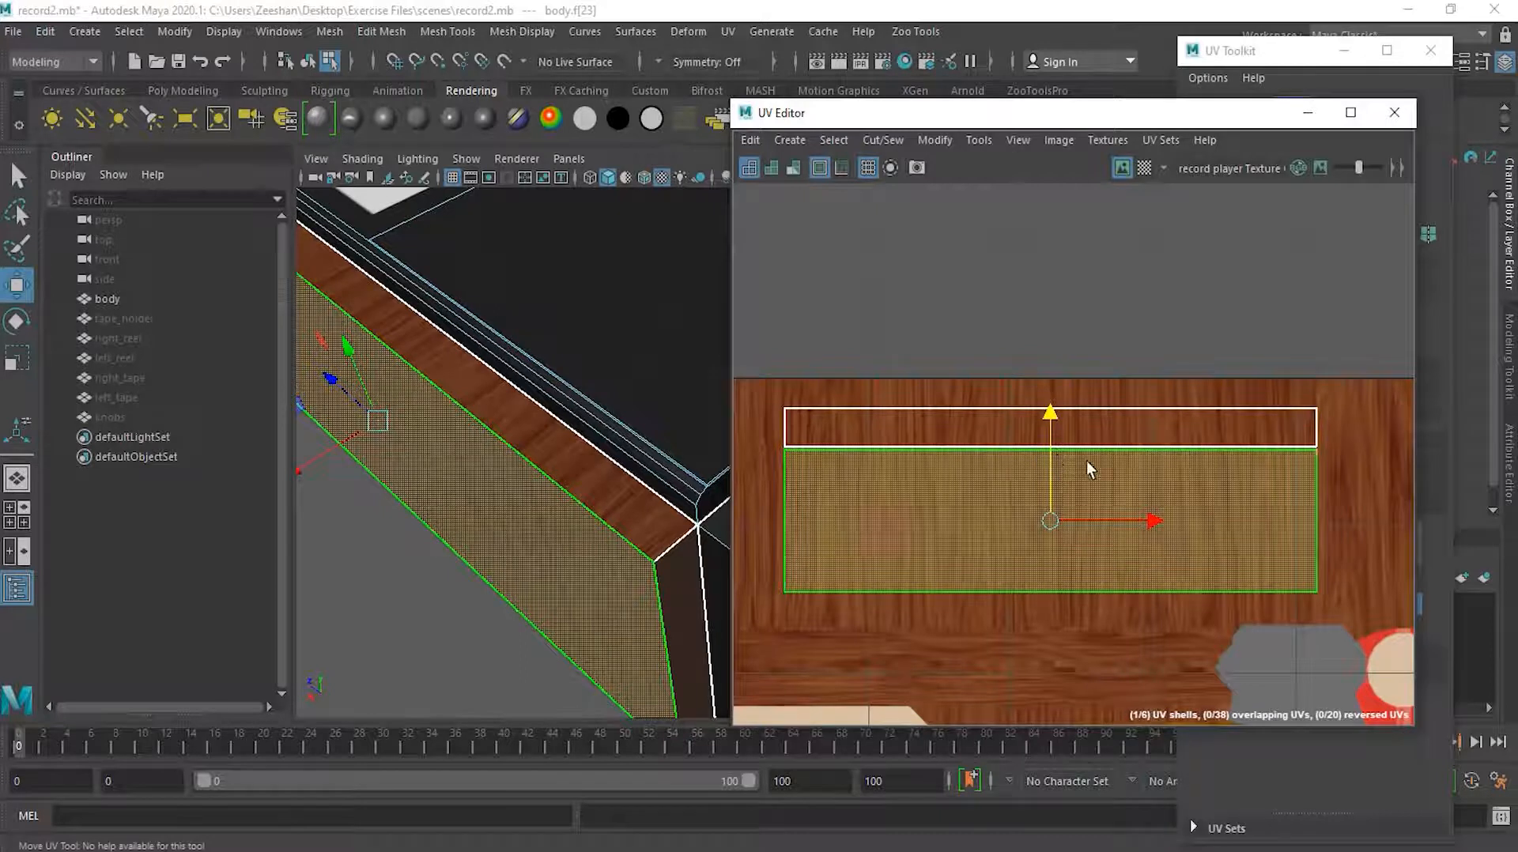
left_click_drag(1052, 453, 1052, 450)
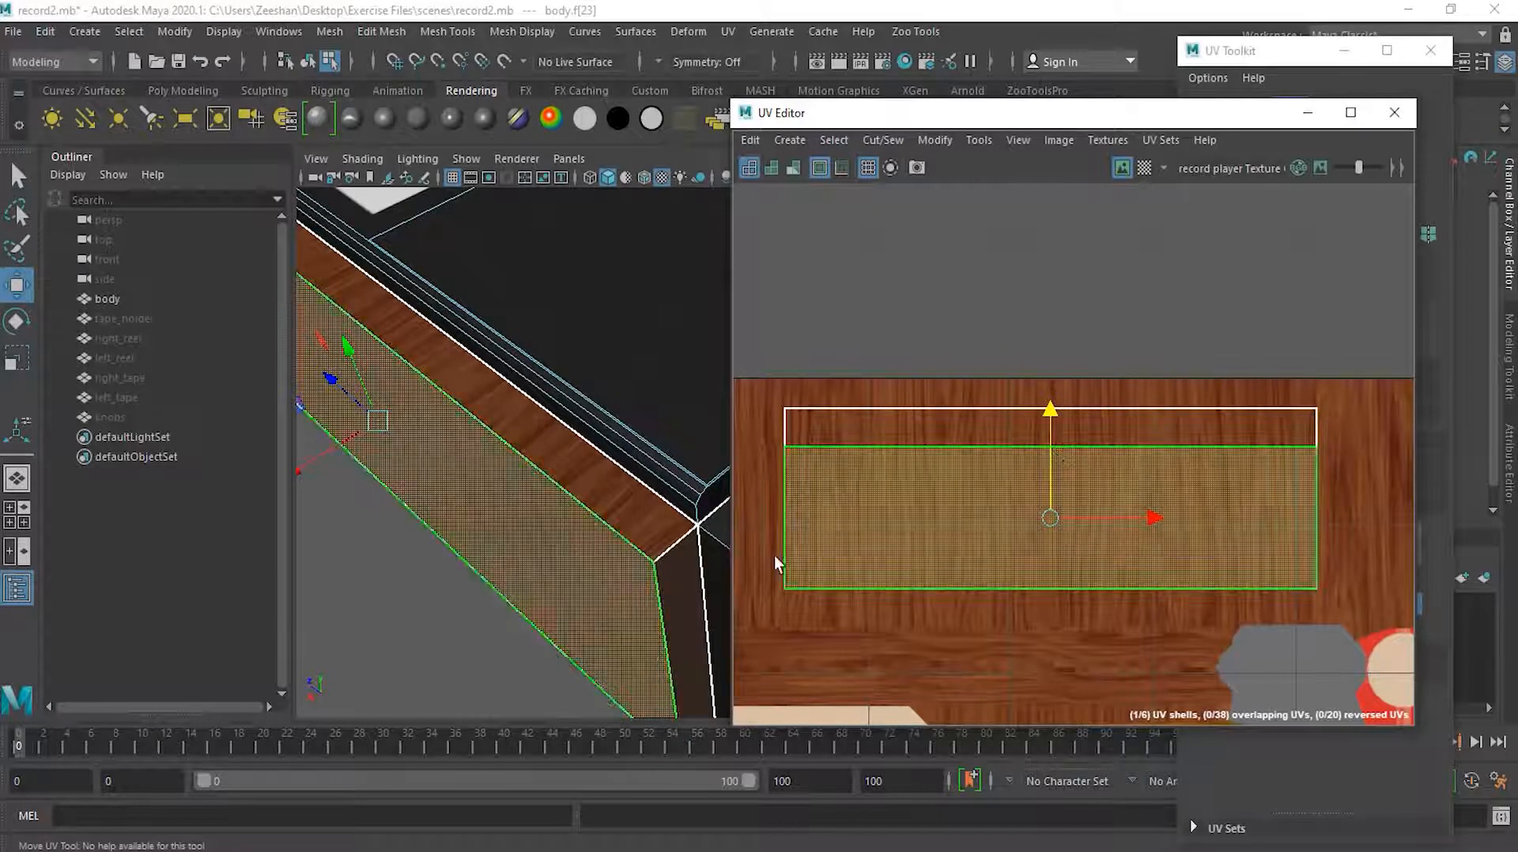
Select the narrow end face of the wooden side, next to the front corner of the body
left_click(529, 631)
scroll(578, 604, "up", 3)
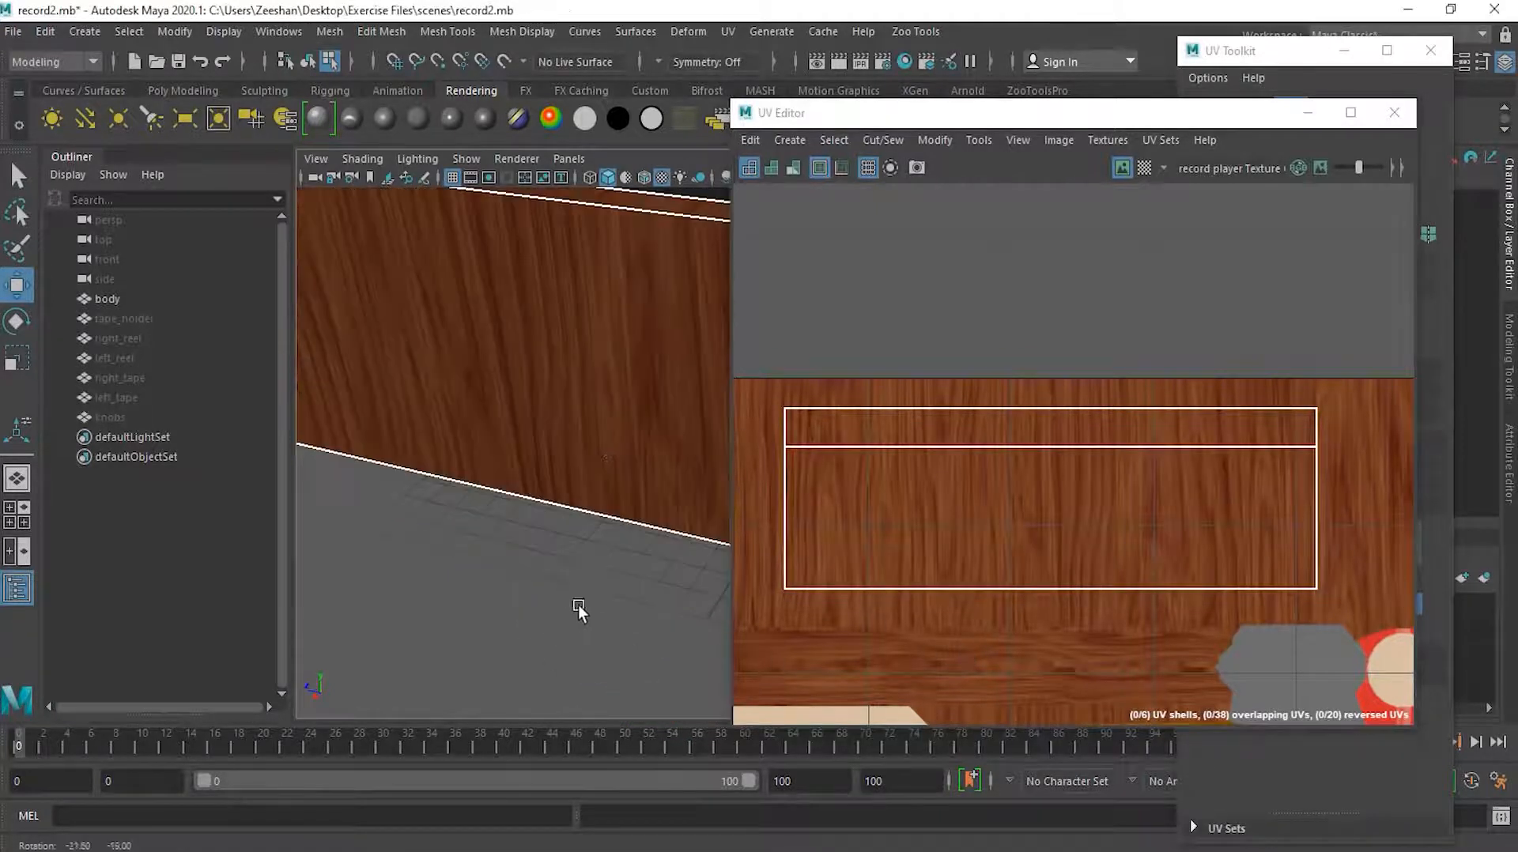
scroll(634, 400, "down", 3)
left_click(614, 512)
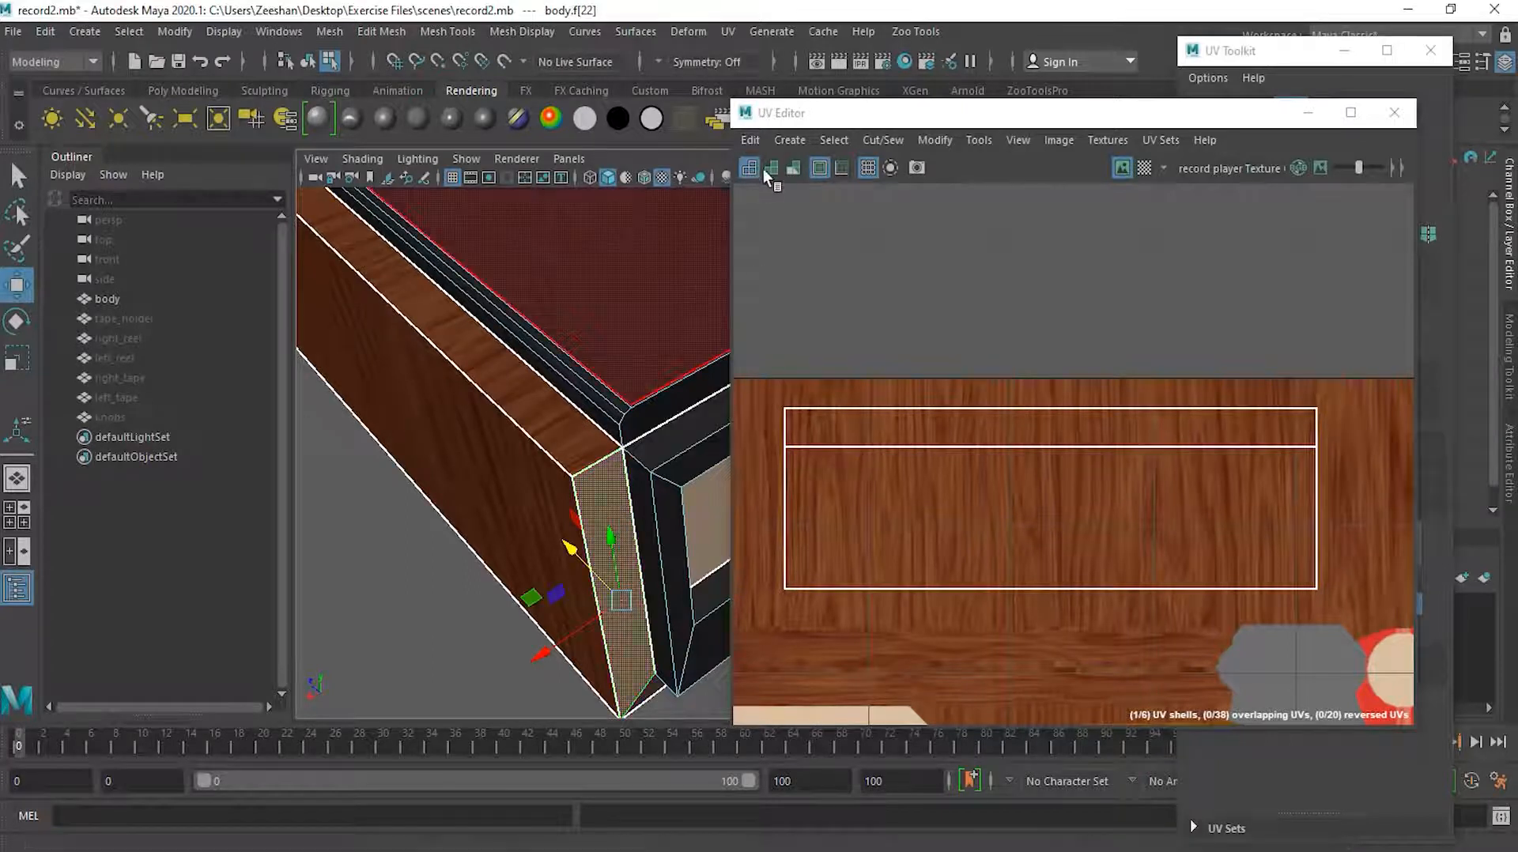
left_click(779, 141)
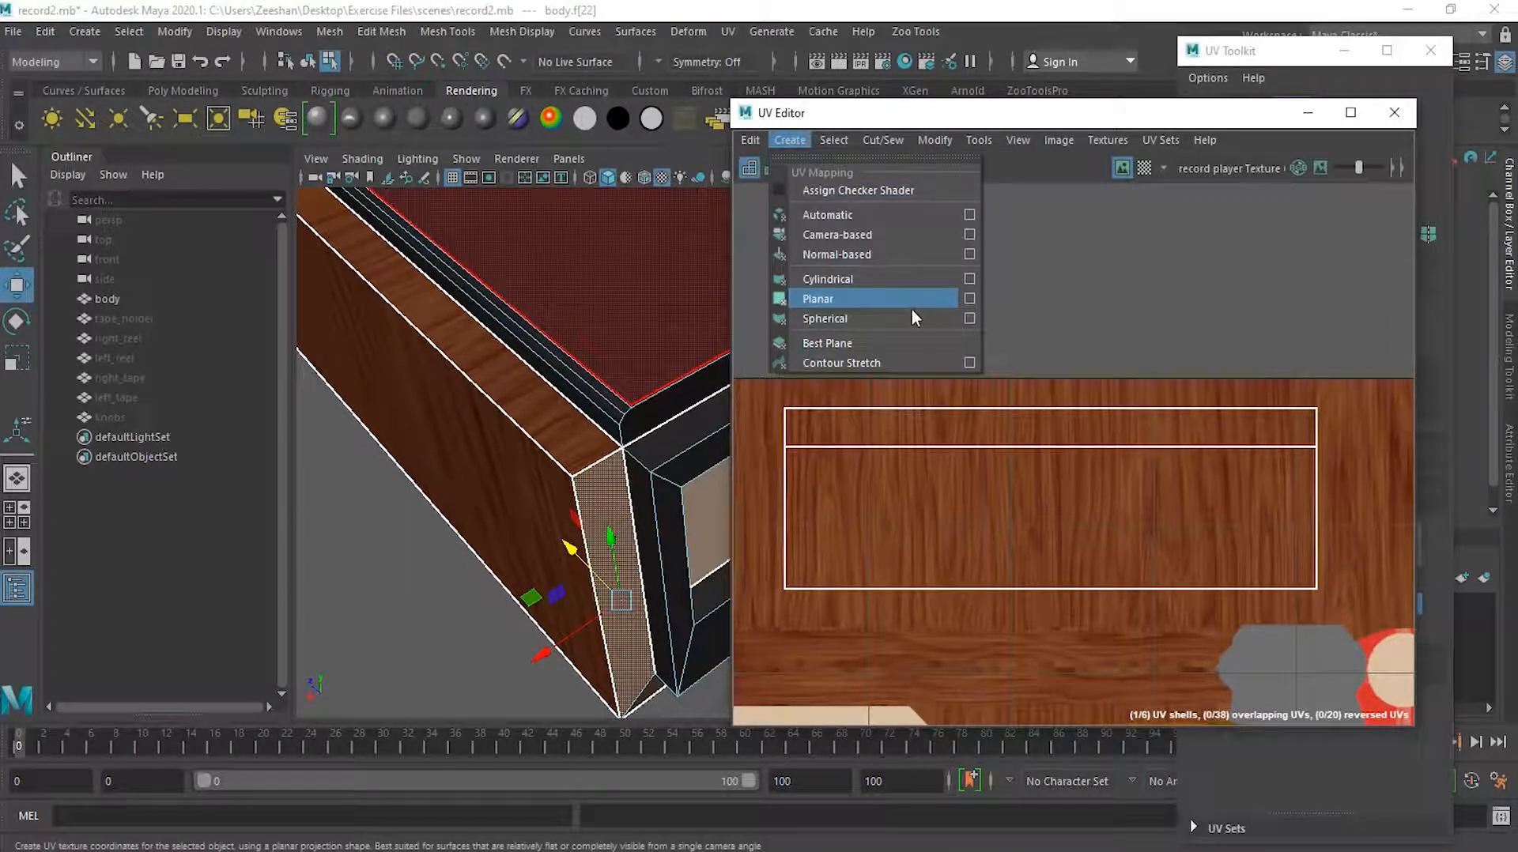
left_click(891, 299)
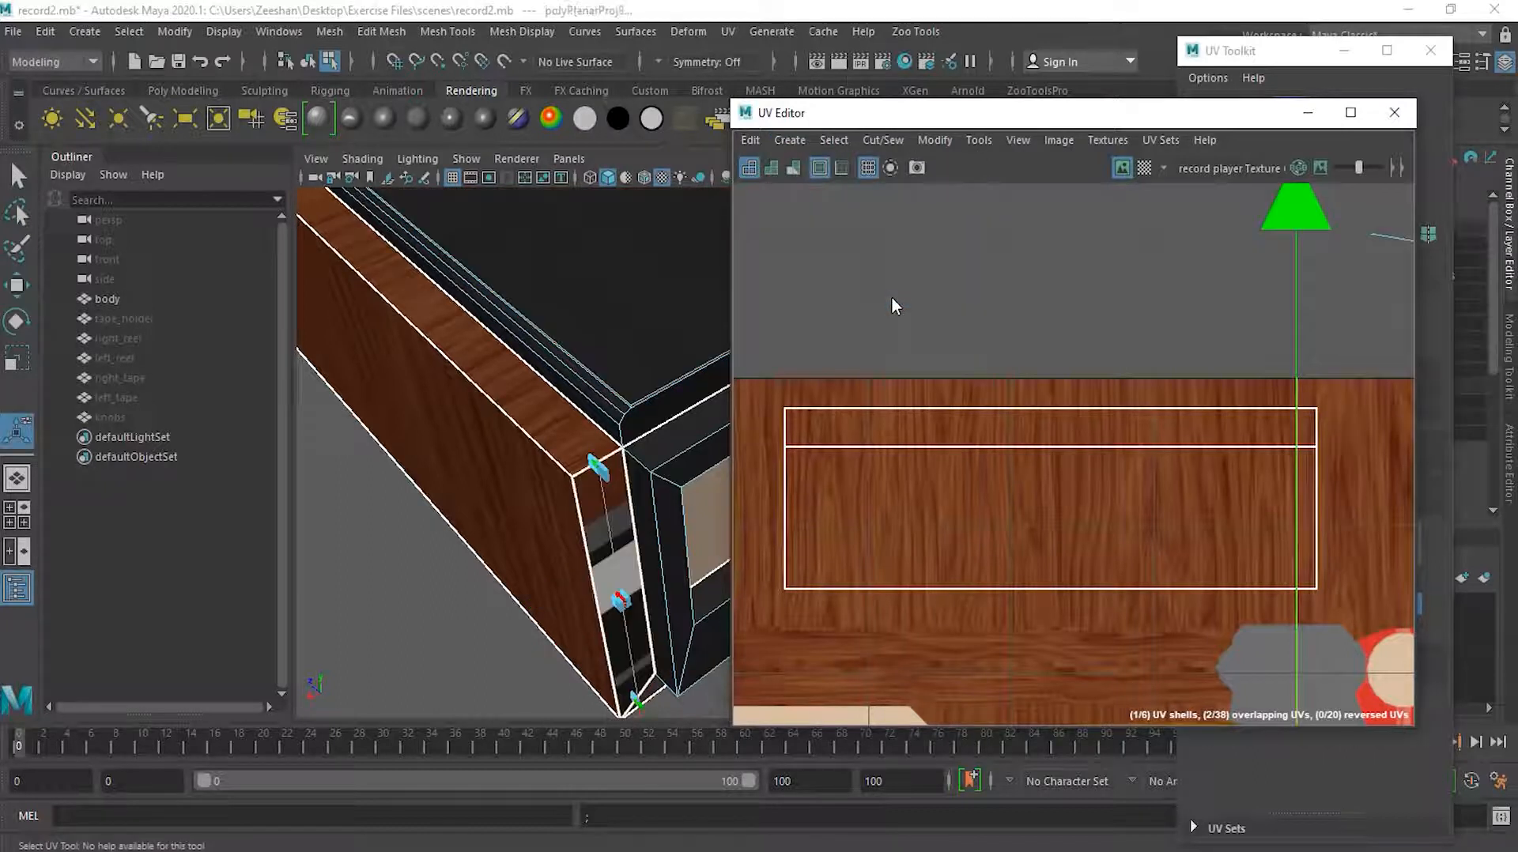
right_click_drag(1248, 330, 997, 330, "alt")
key("ctrl+z")
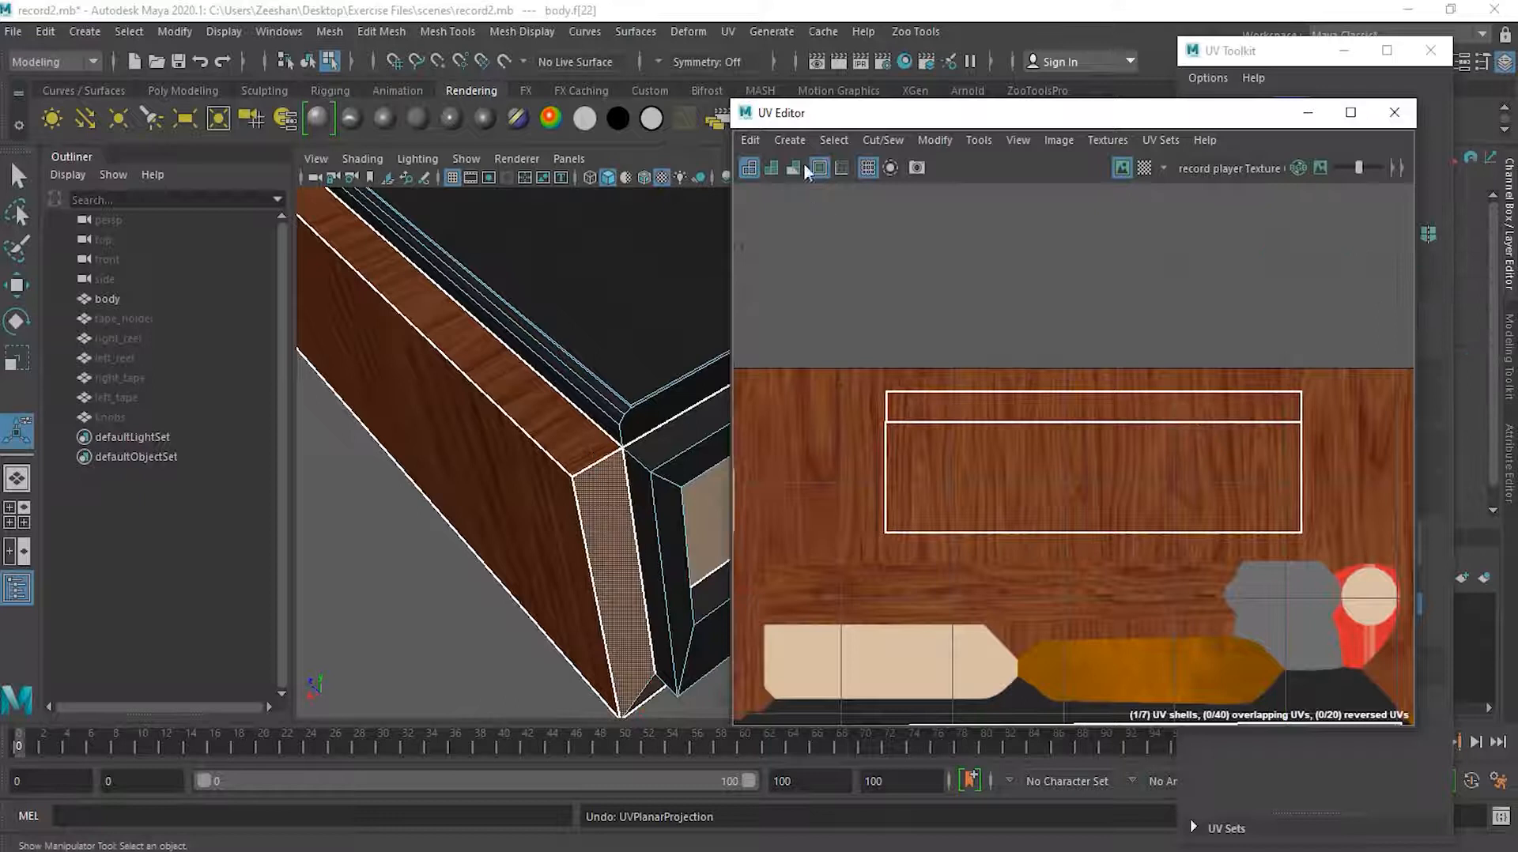
Apply a planar UV projection to the narrow end face using the Planar Mapping Options
left_click(790, 140)
left_click(969, 297)
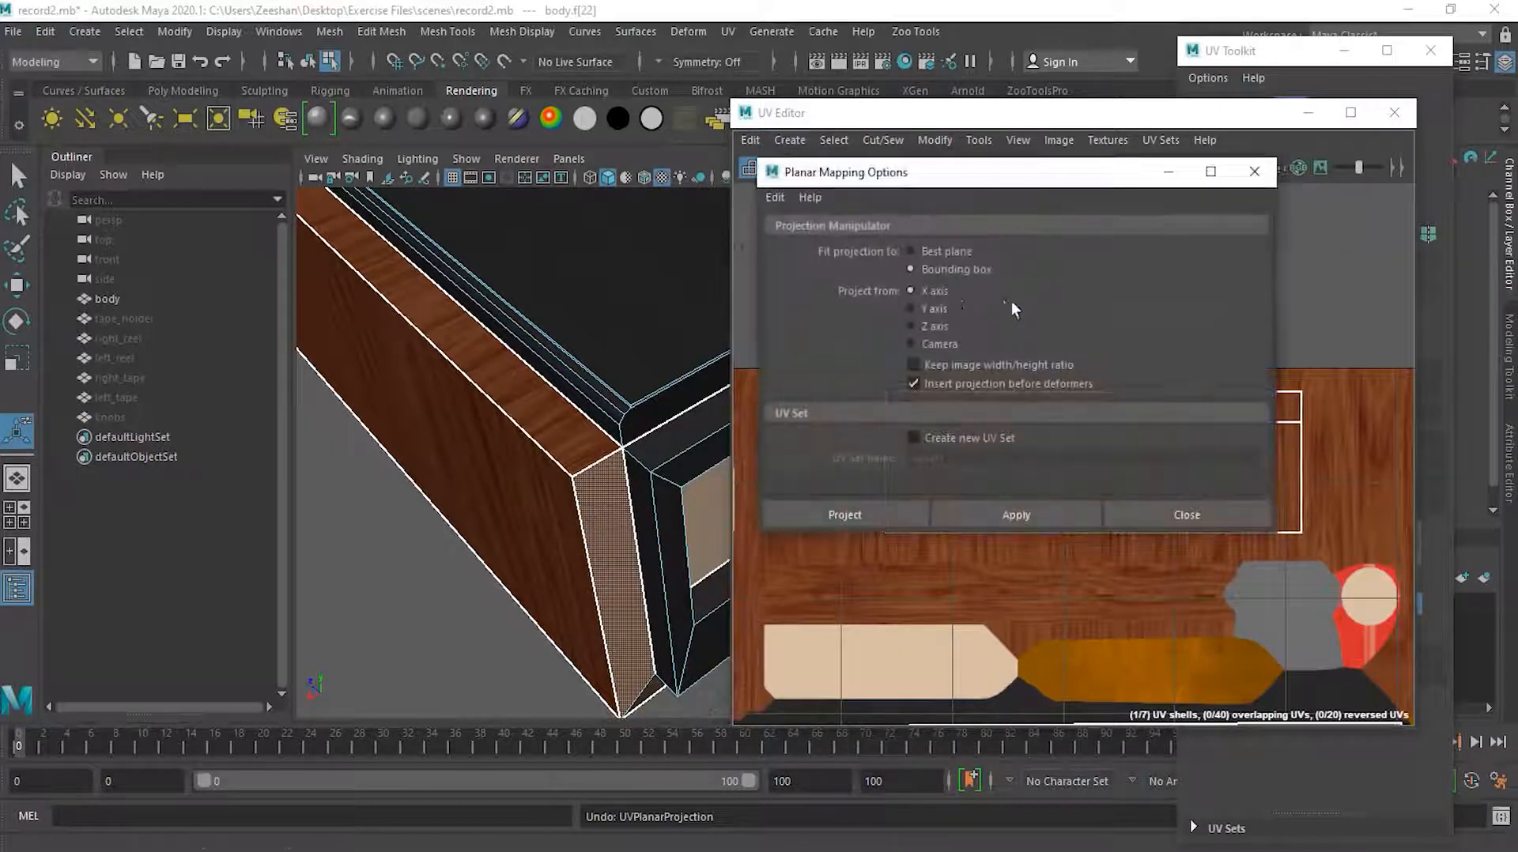
left_click(903, 514)
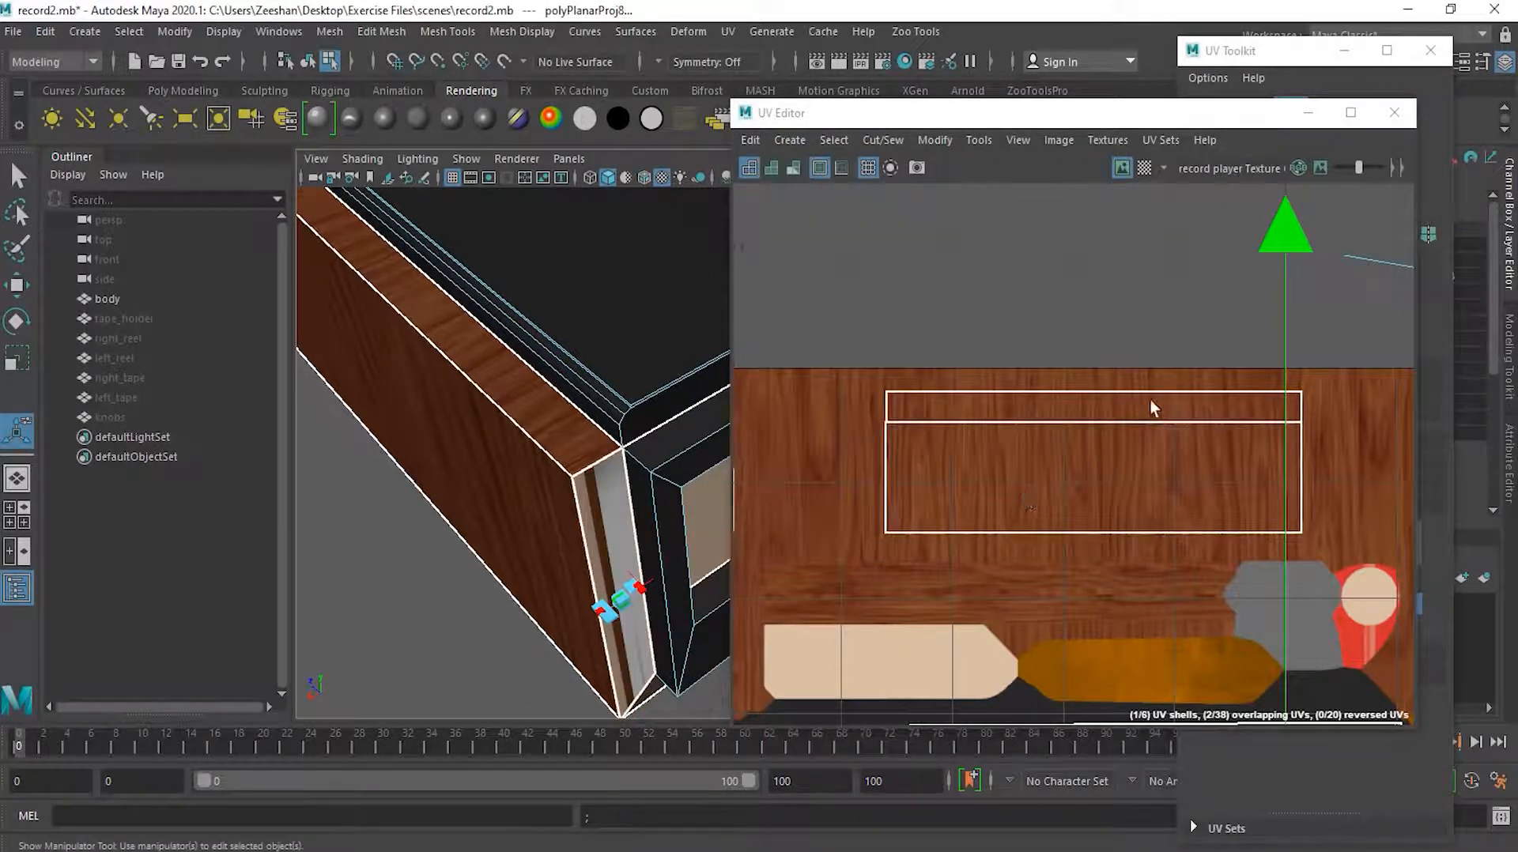
Move the end face's long UV shell straight up, clear of the texture, into the empty area above it
scroll(1149, 400, "down", 3)
right_click_drag(1168, 387, 1179, 396, "alt")
middle_click_drag(1250, 423, 1088, 377, "alt")
right_click_drag(1091, 393, 1189, 397, "alt")
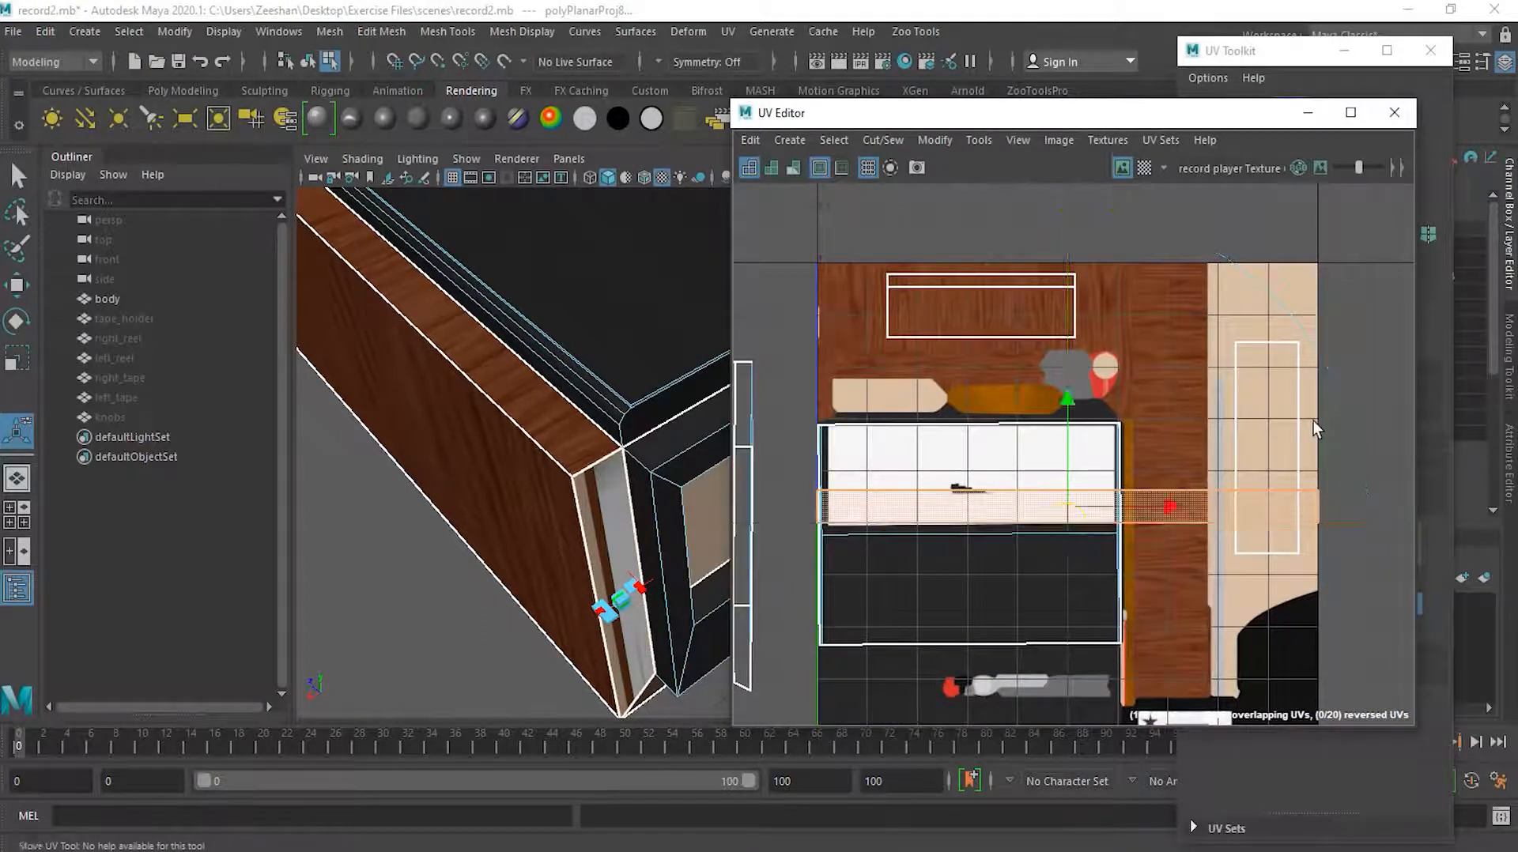
key("w")
left_click_drag(1071, 434, 1114, 154)
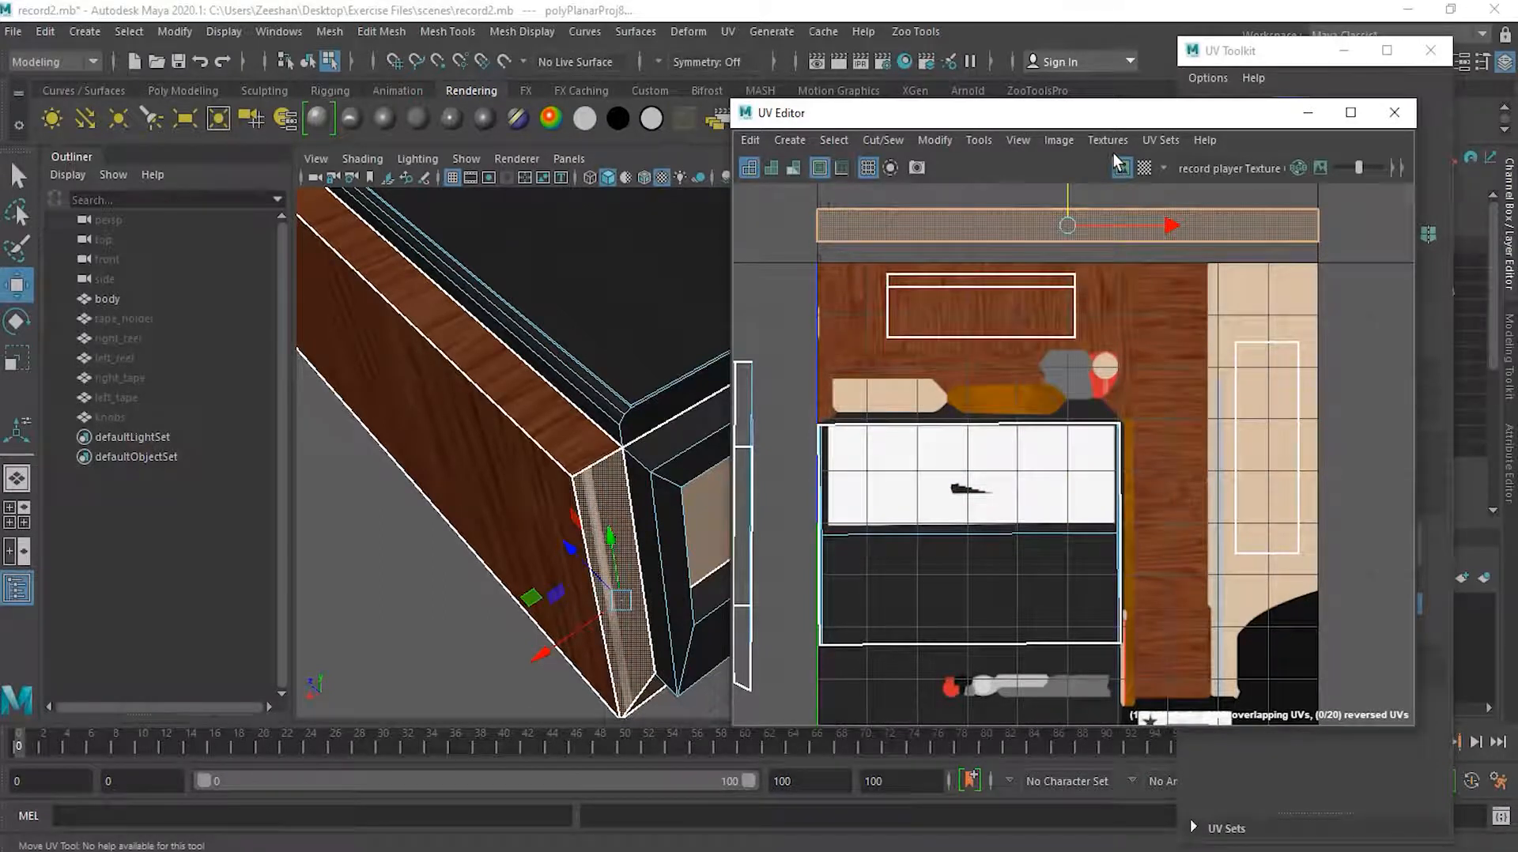
Check which edges of the end face's UV shell correspond to the long and short edges of the face on the model
left_click(1314, 63)
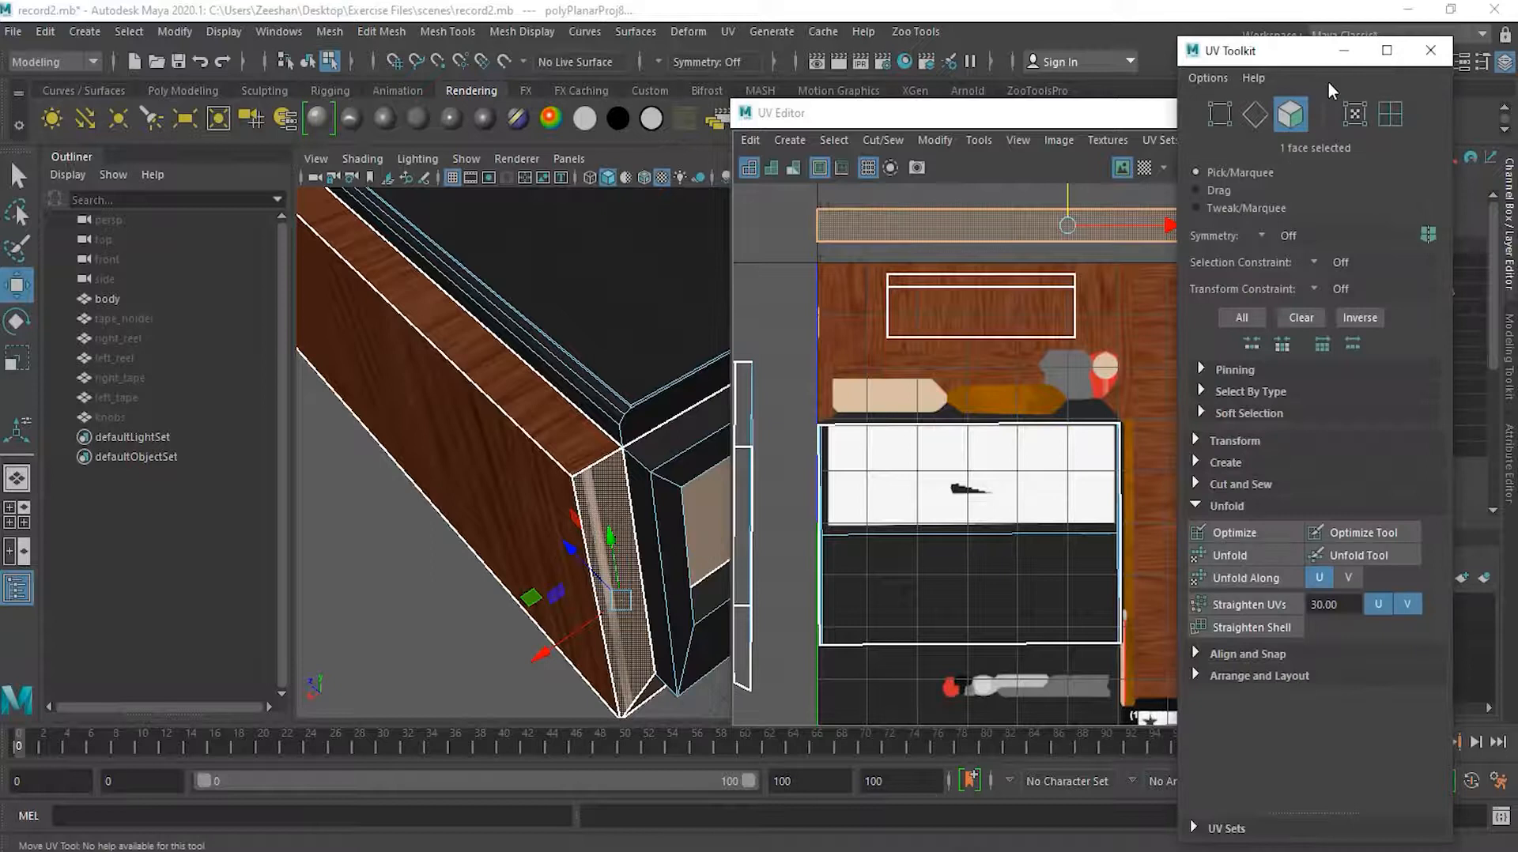
left_click(1354, 114)
left_click(993, 188)
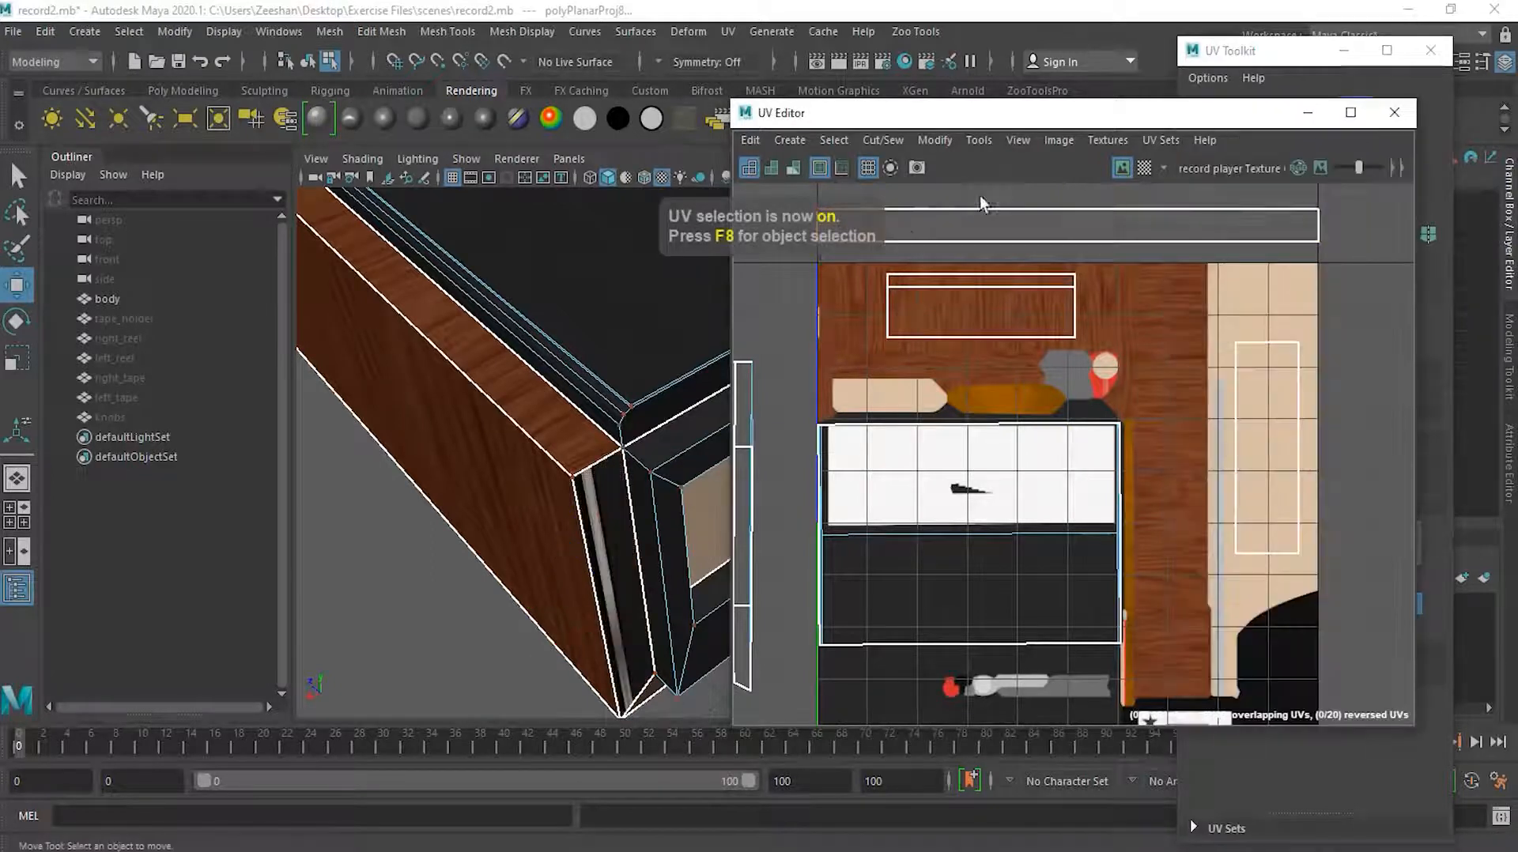
left_click_drag(811, 192, 822, 244)
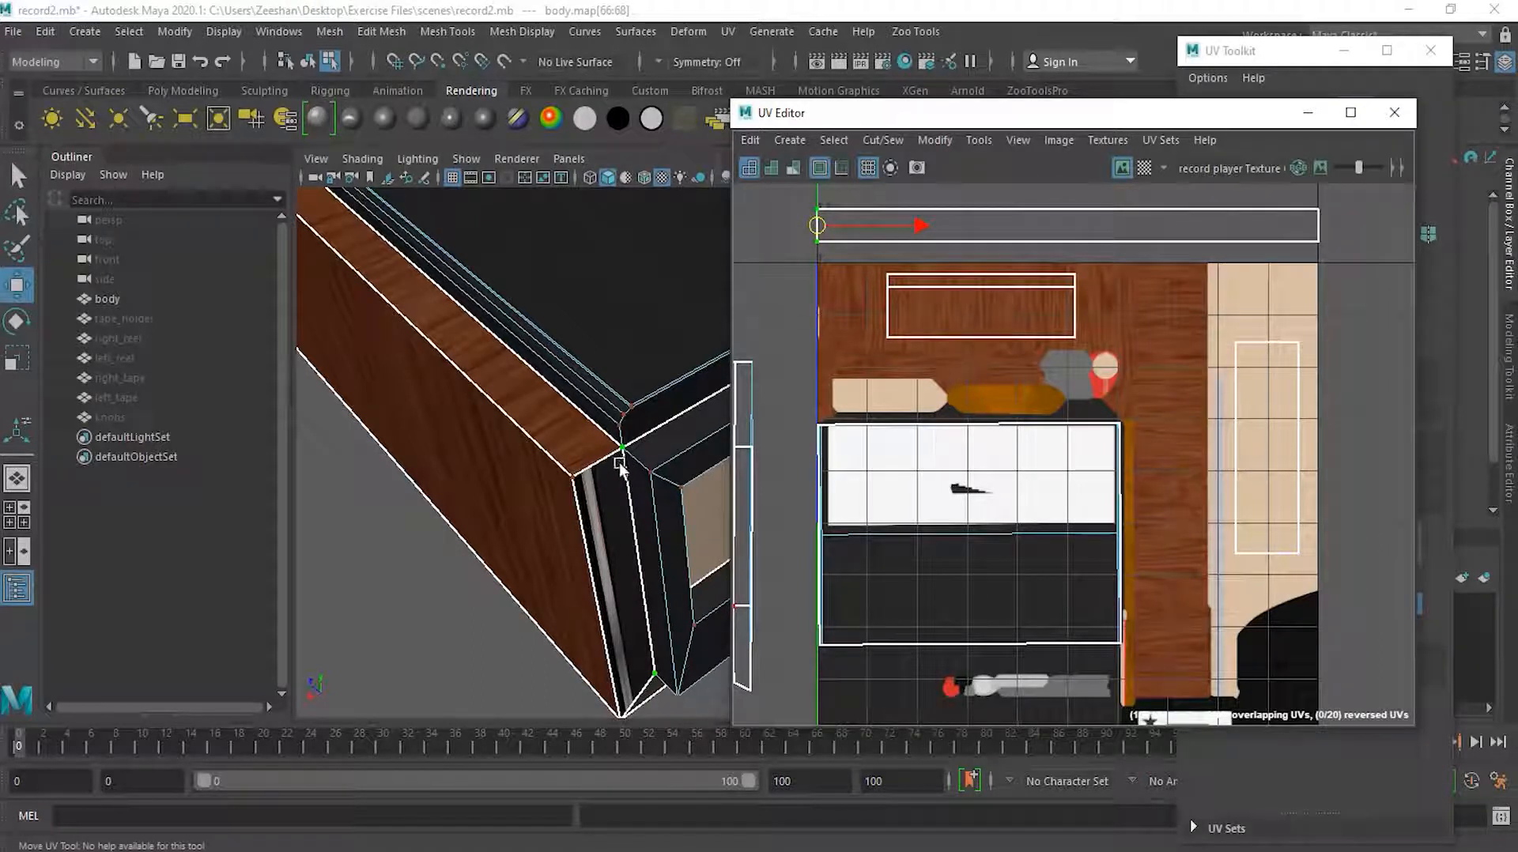
left_click(1353, 202)
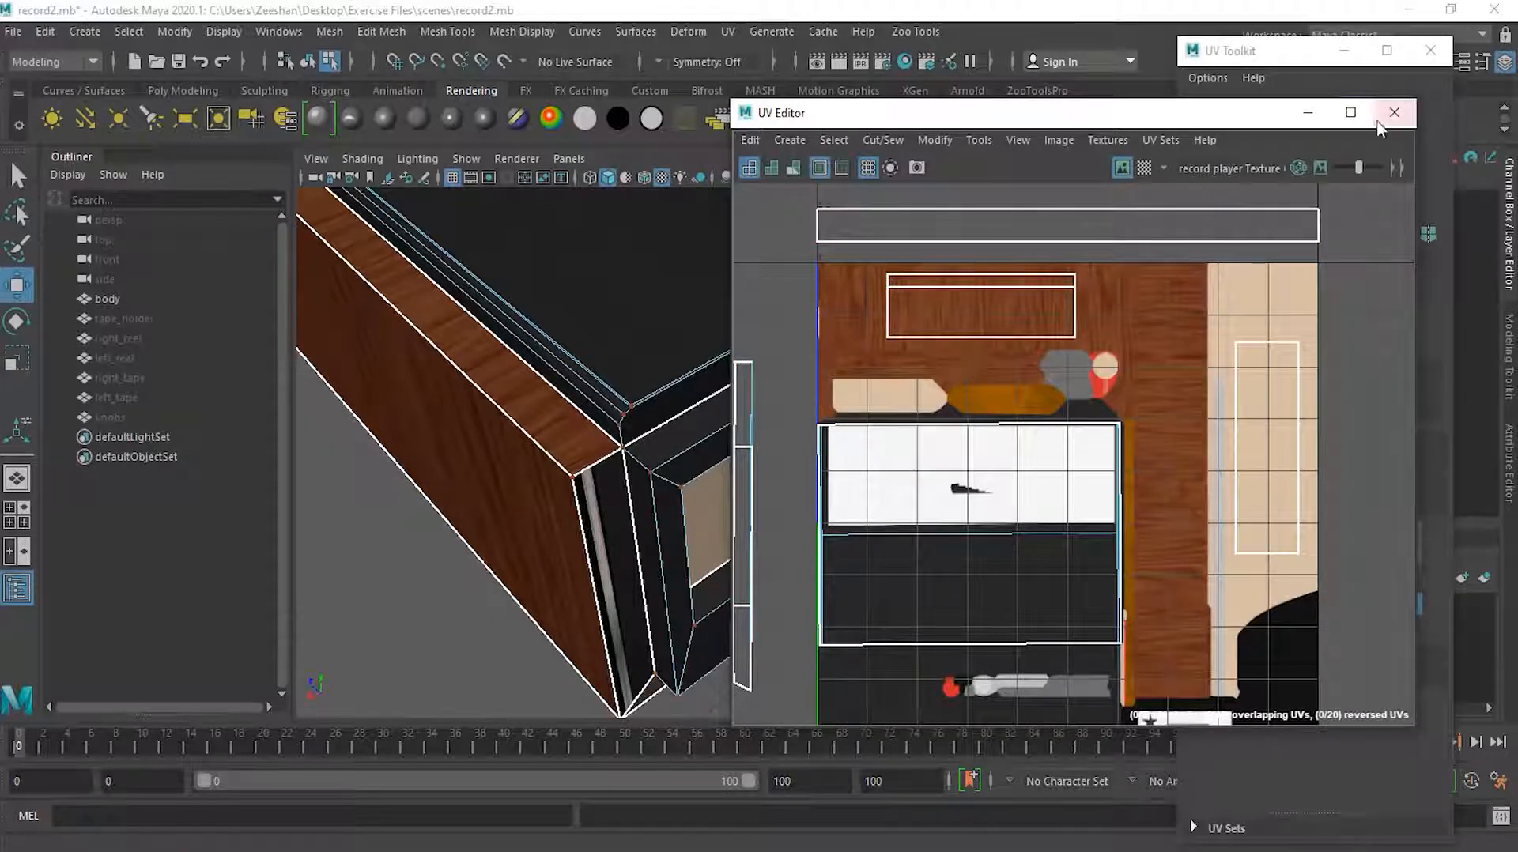
left_click_drag(1331, 234, 775, 248)
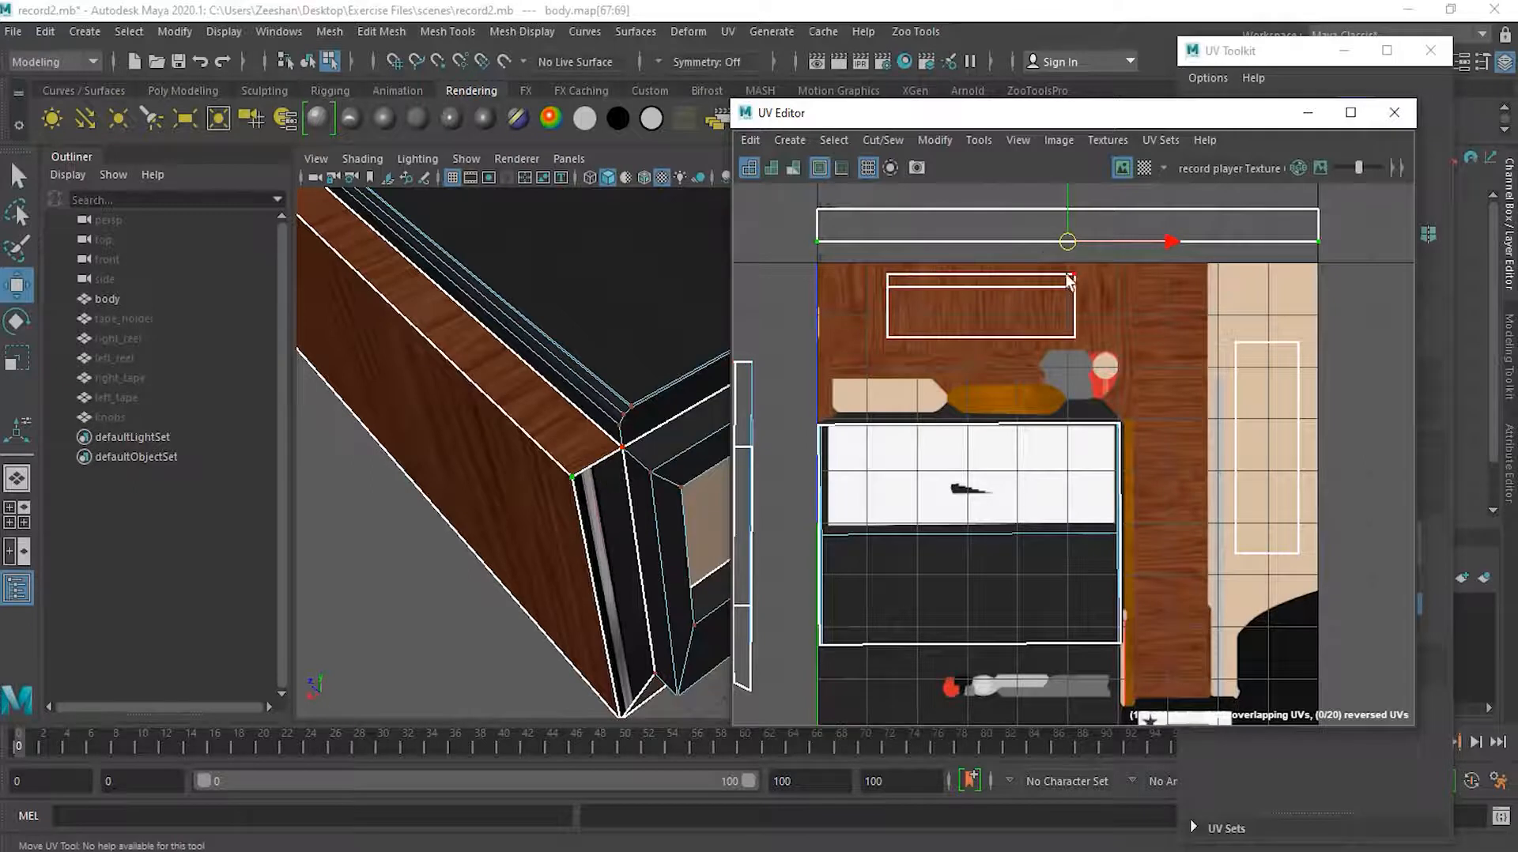
scroll(1096, 299, "up", 2)
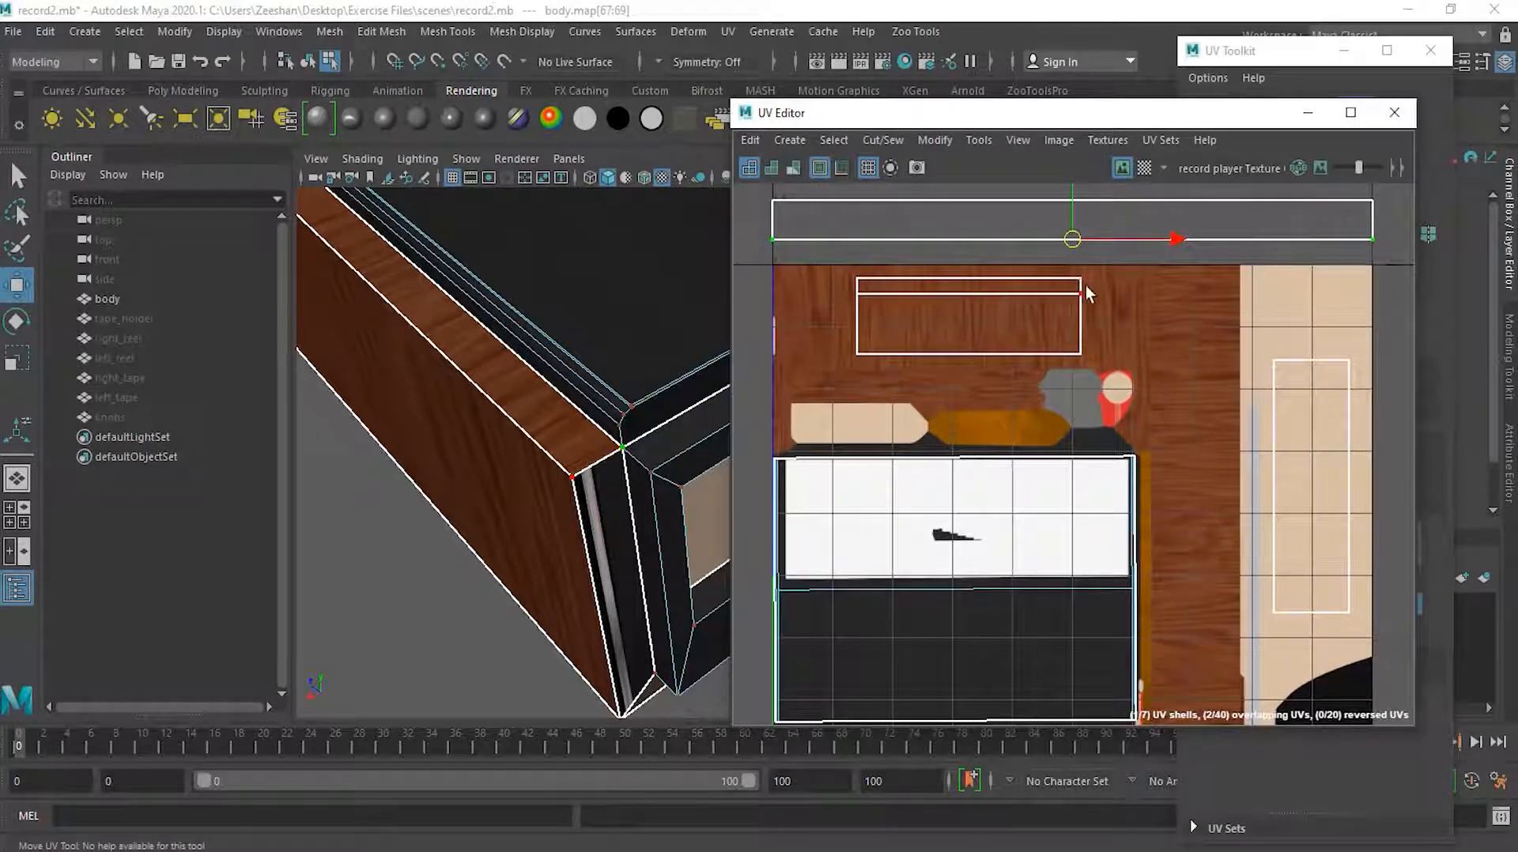
Select the end face and scale its UV shell down horizontally to a small, narrow upright rectangle
left_click(1302, 92)
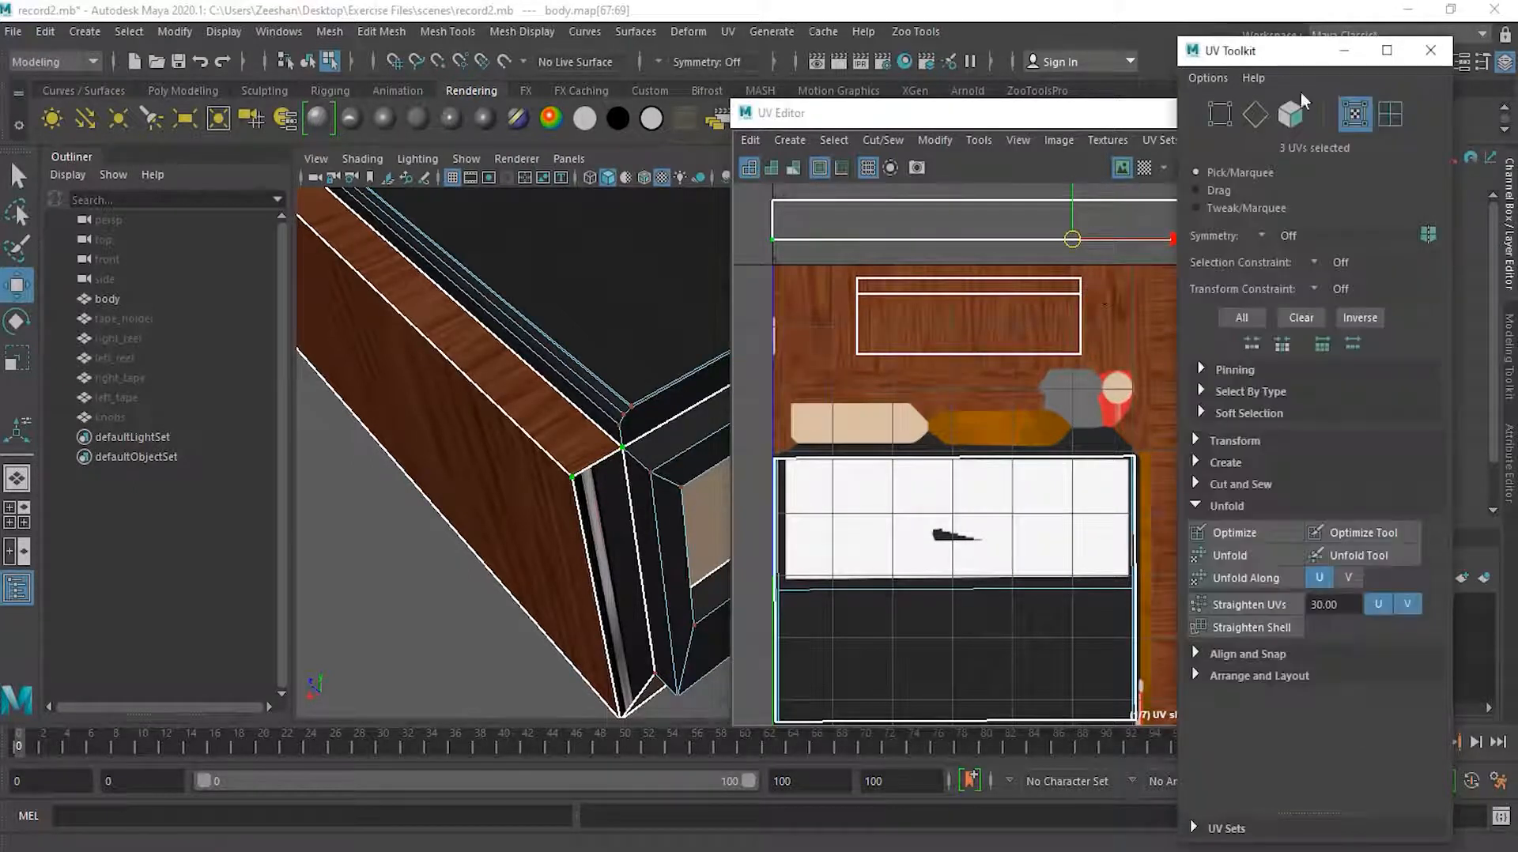
left_click(1294, 117)
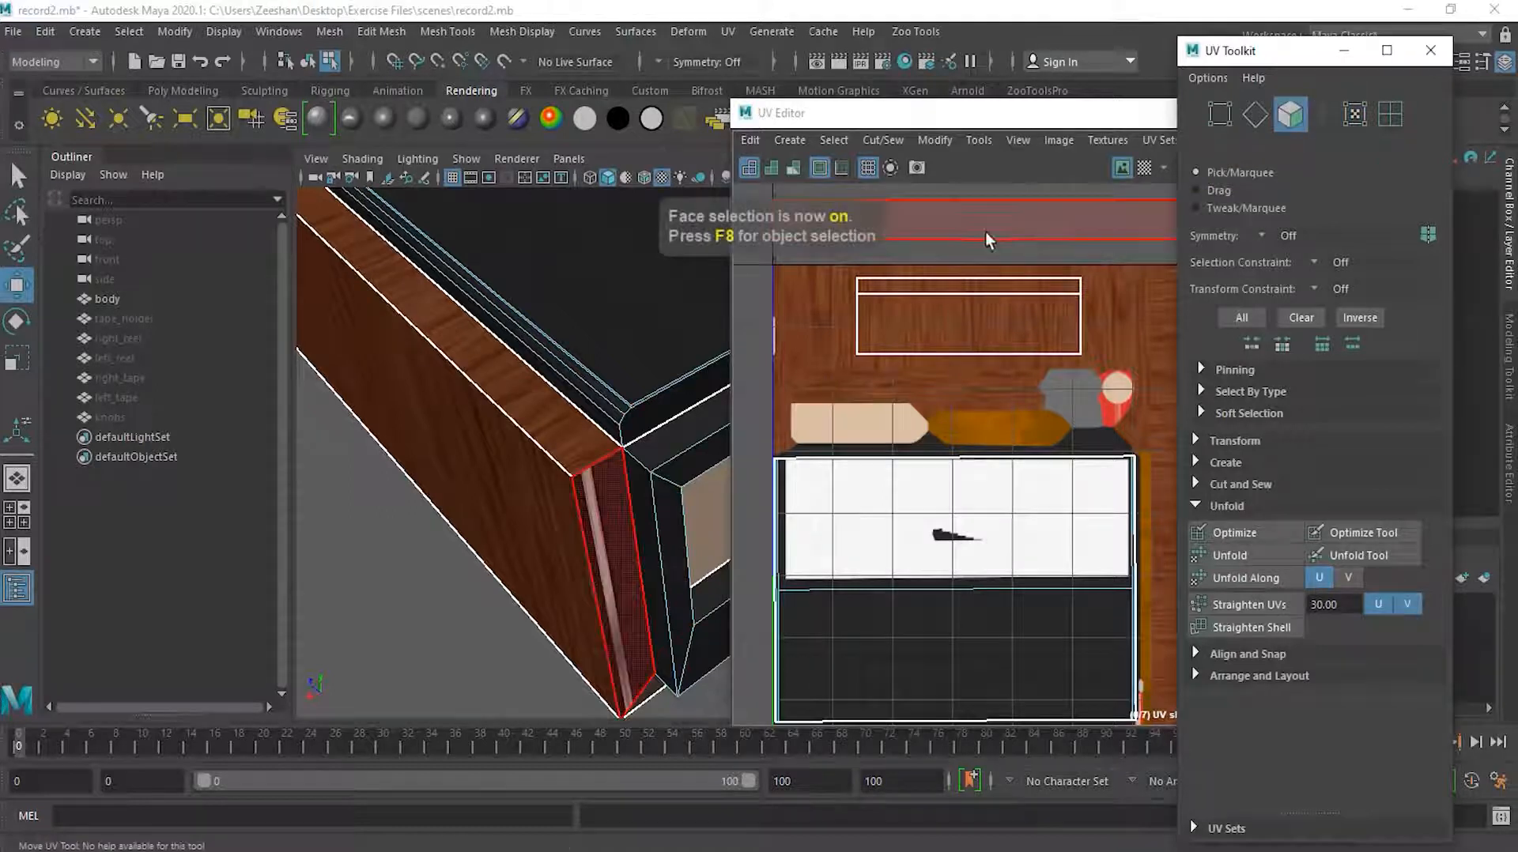
left_click(989, 222)
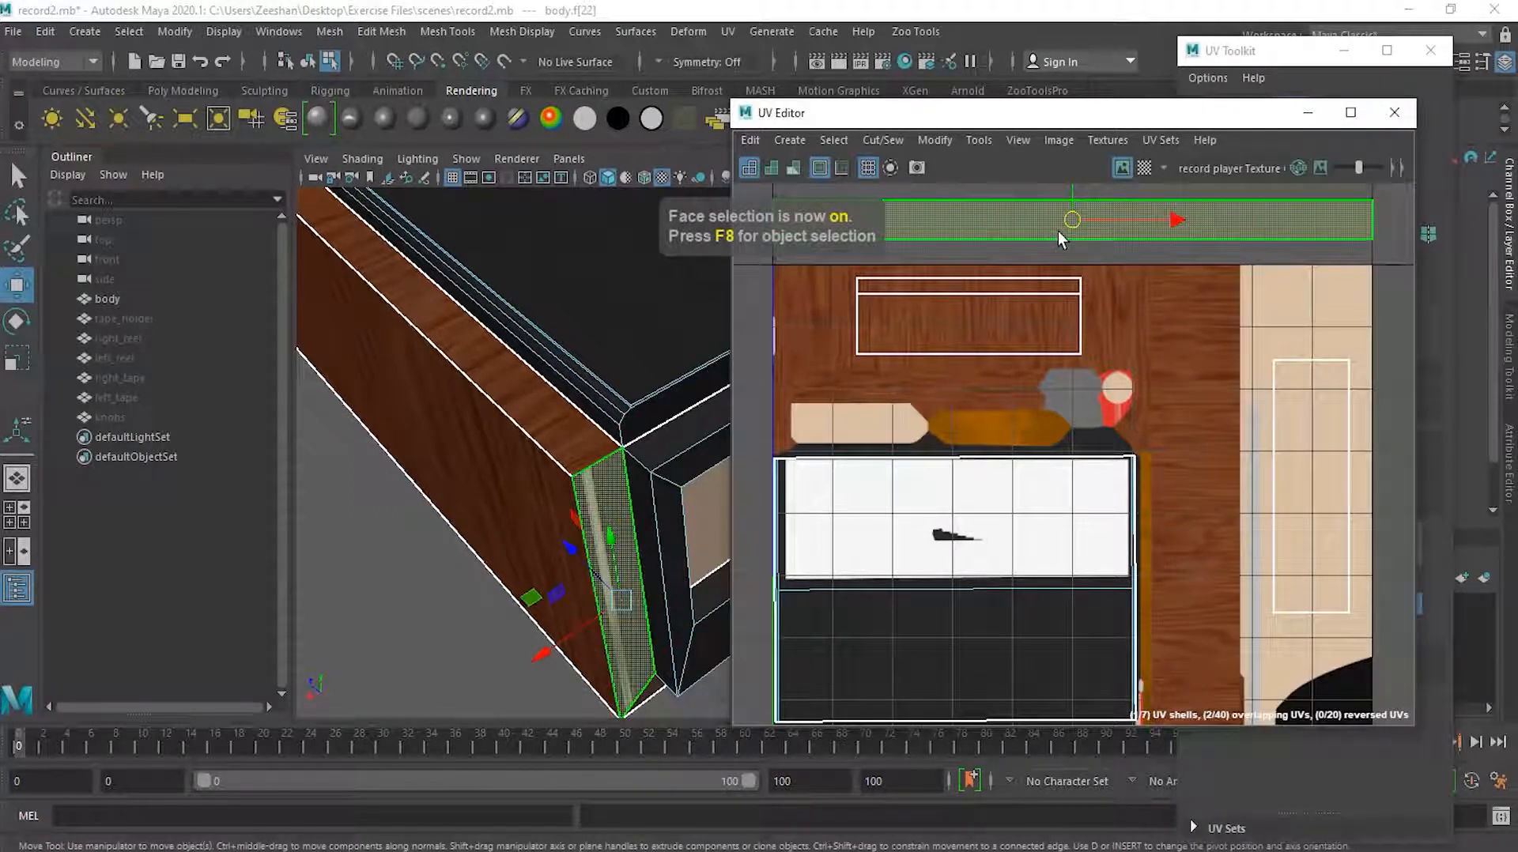
key("r")
left_click_drag(1115, 221, 1080, 236)
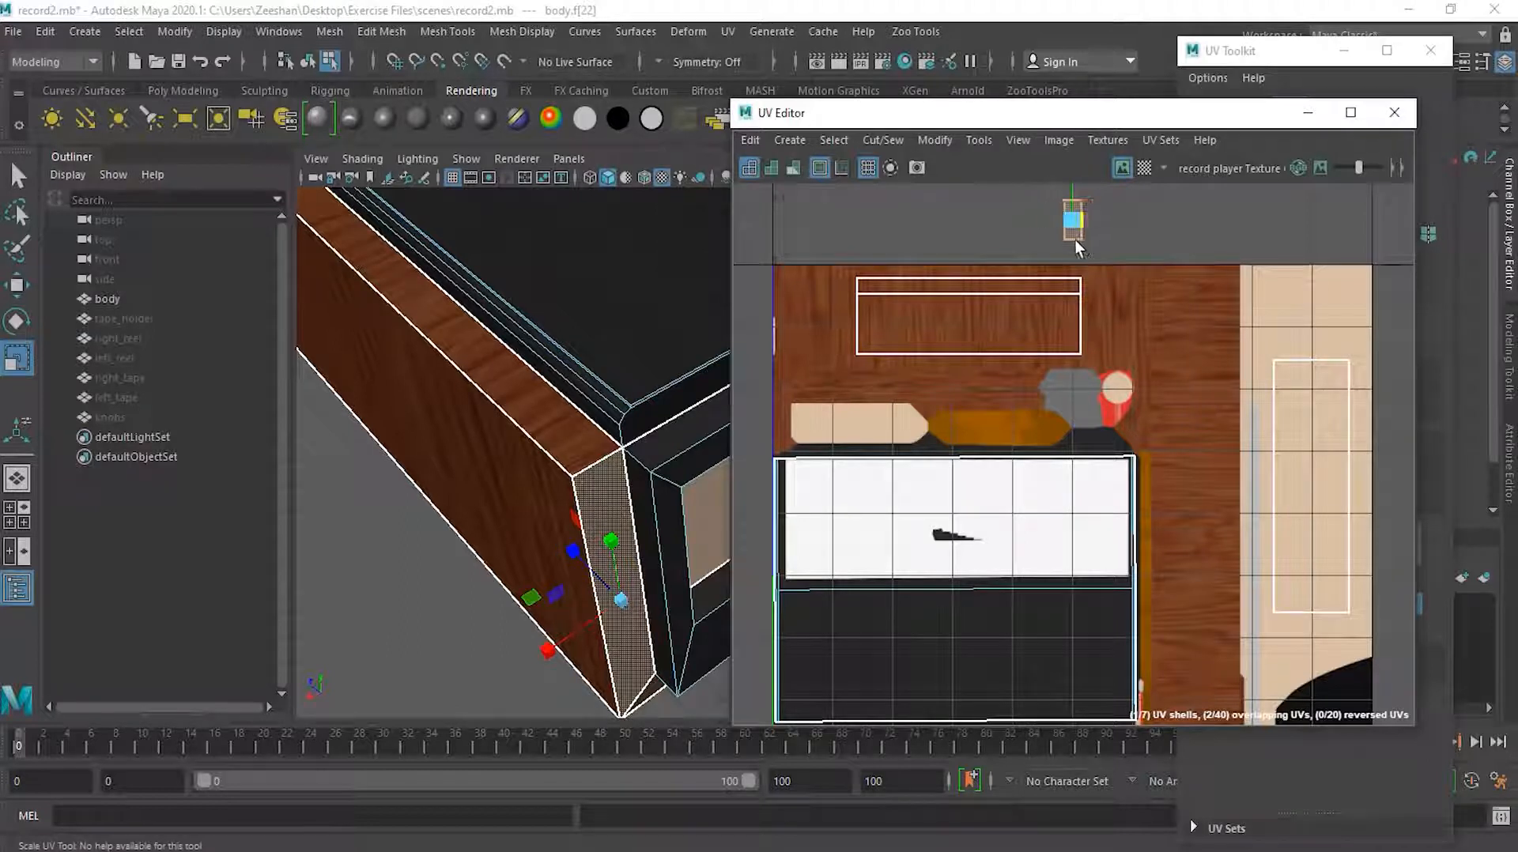
Scale the end face's UV shell narrower and rotate it 90 degrees so that it lies horizontally
scroll(1076, 240, "up", 3)
middle_click_drag(1075, 240, 1055, 334, "alt")
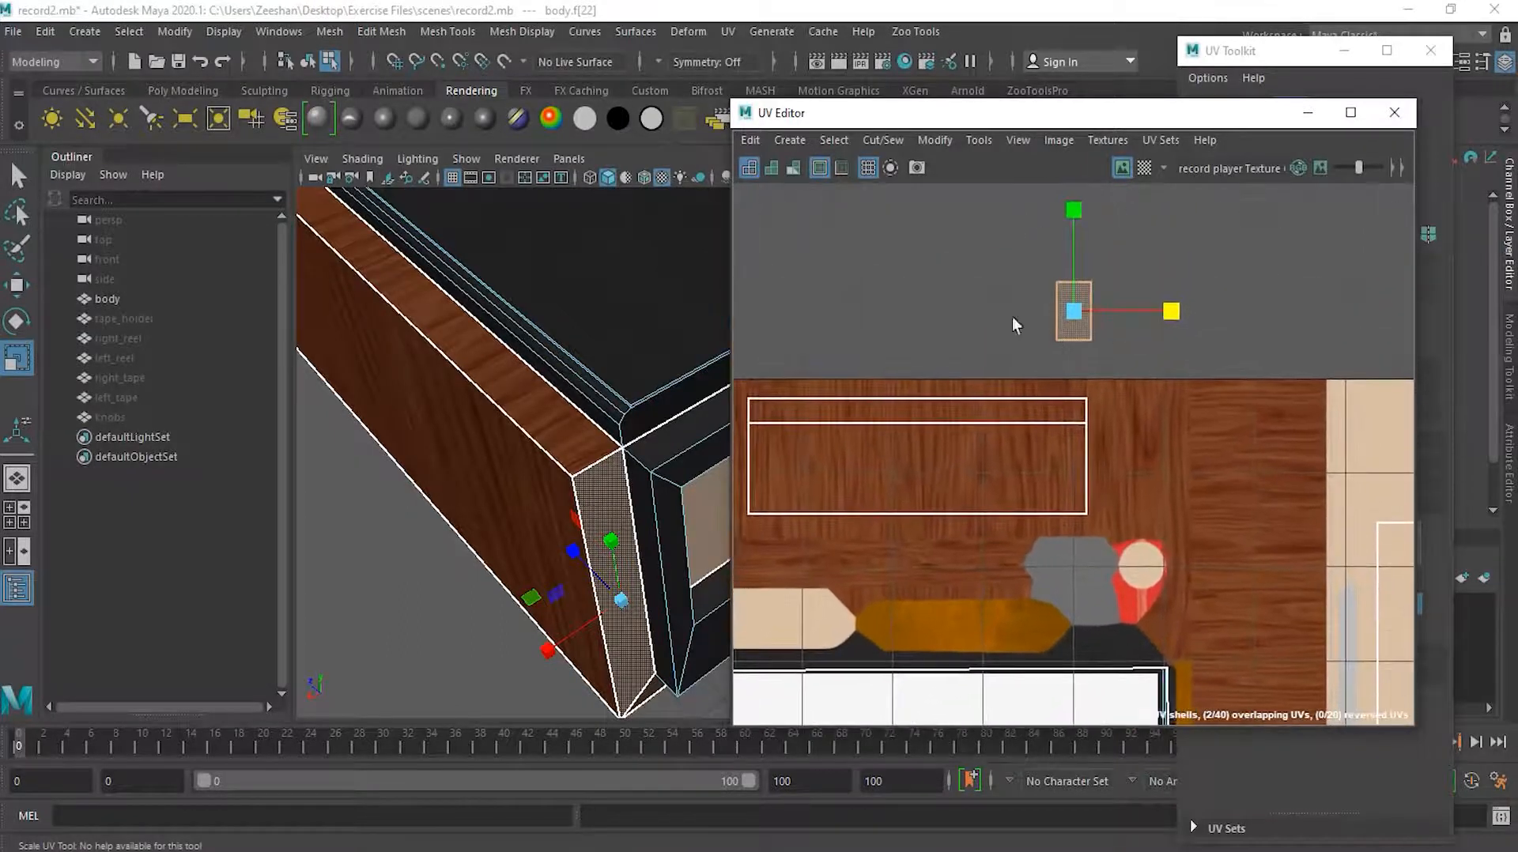
scroll(1055, 334, "up", 1)
left_click_drag(1172, 319, 1144, 324)
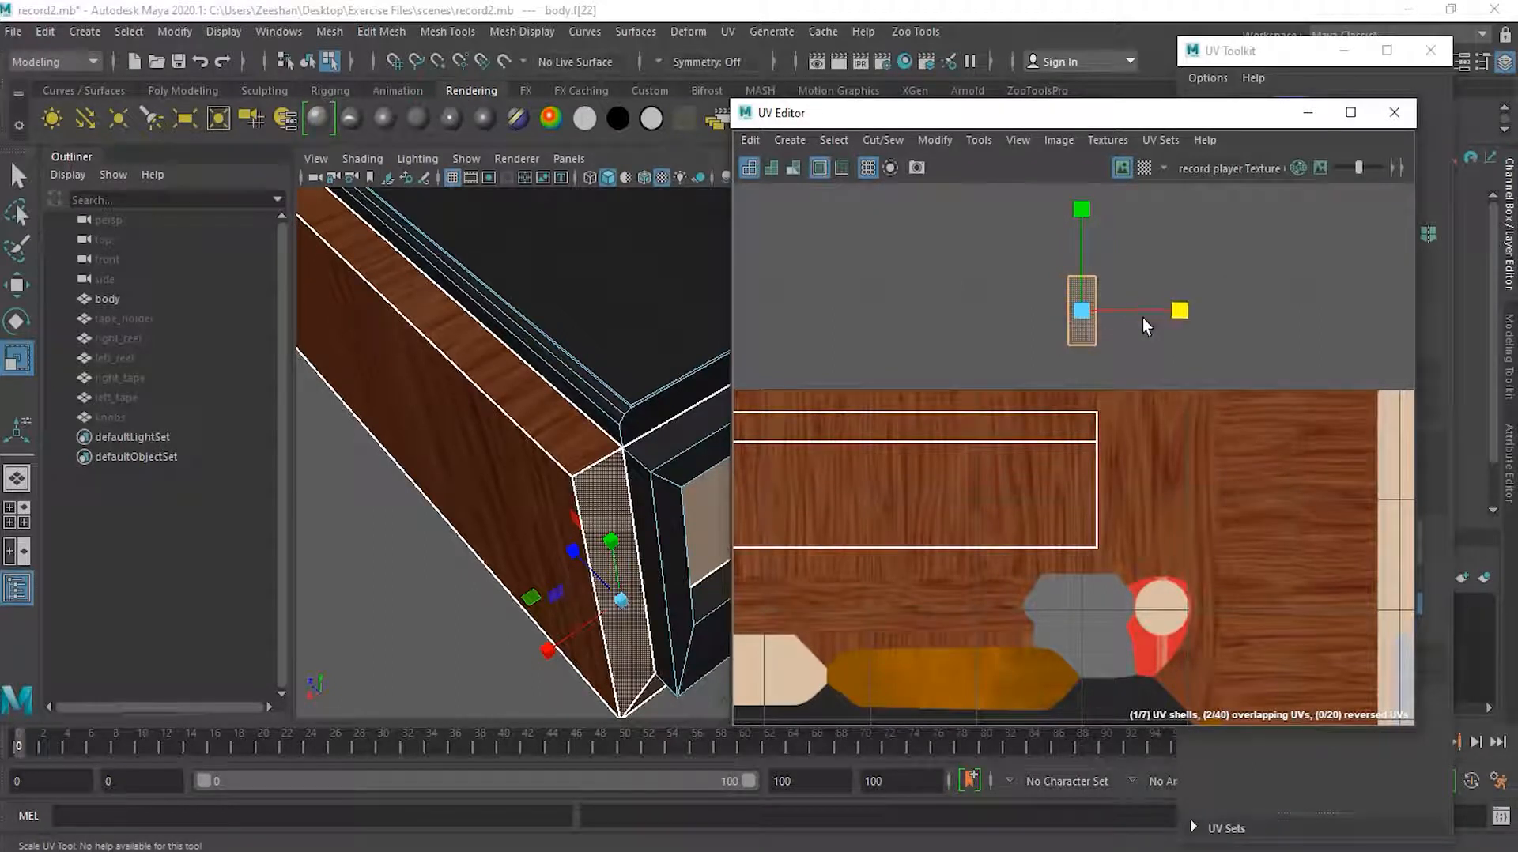
key("e")
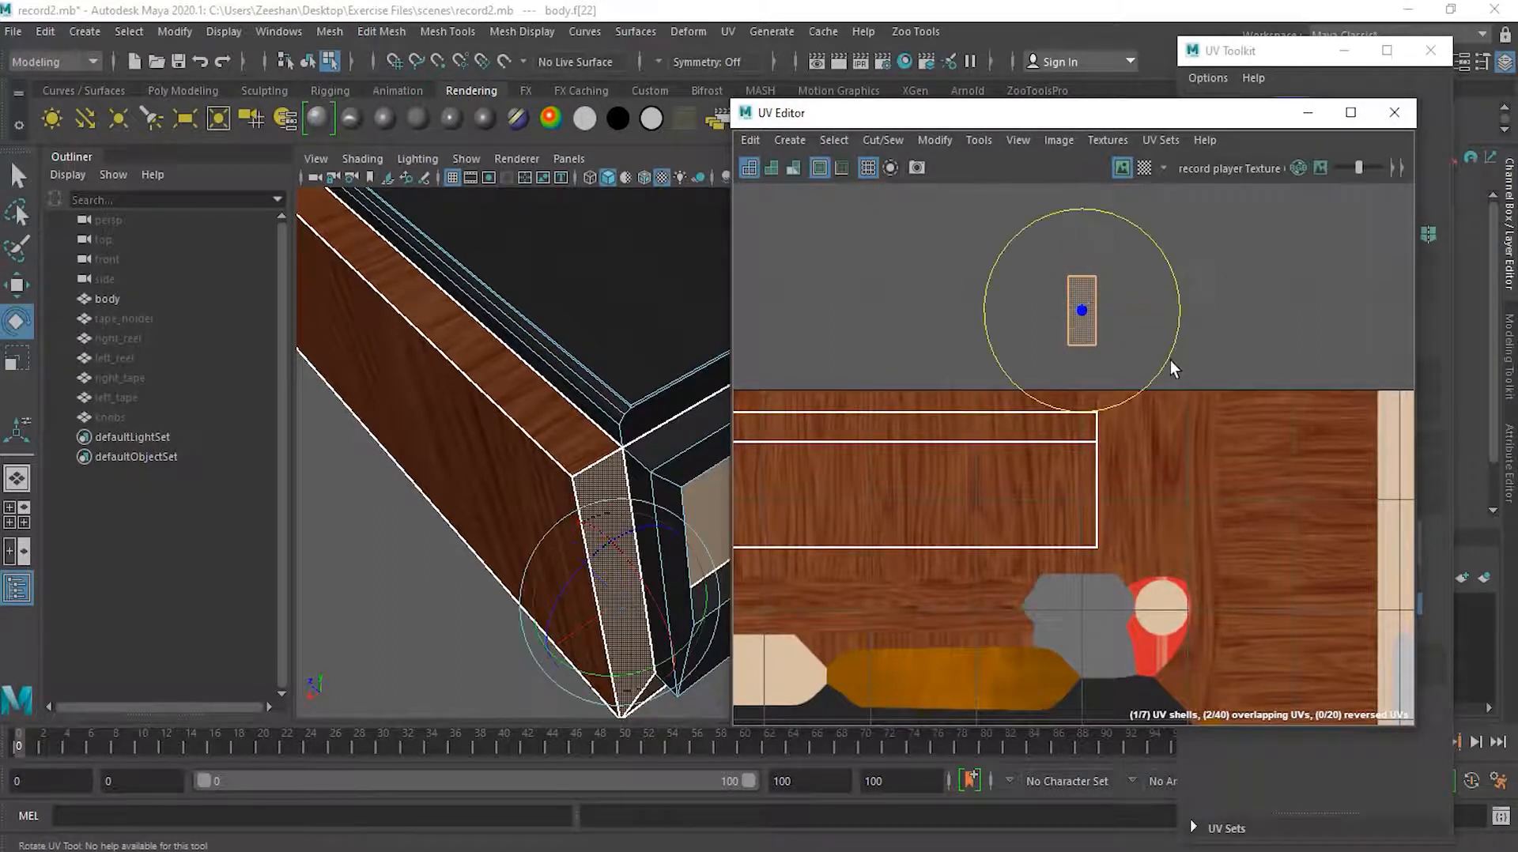
left_click_drag(1169, 359, 1030, 408)
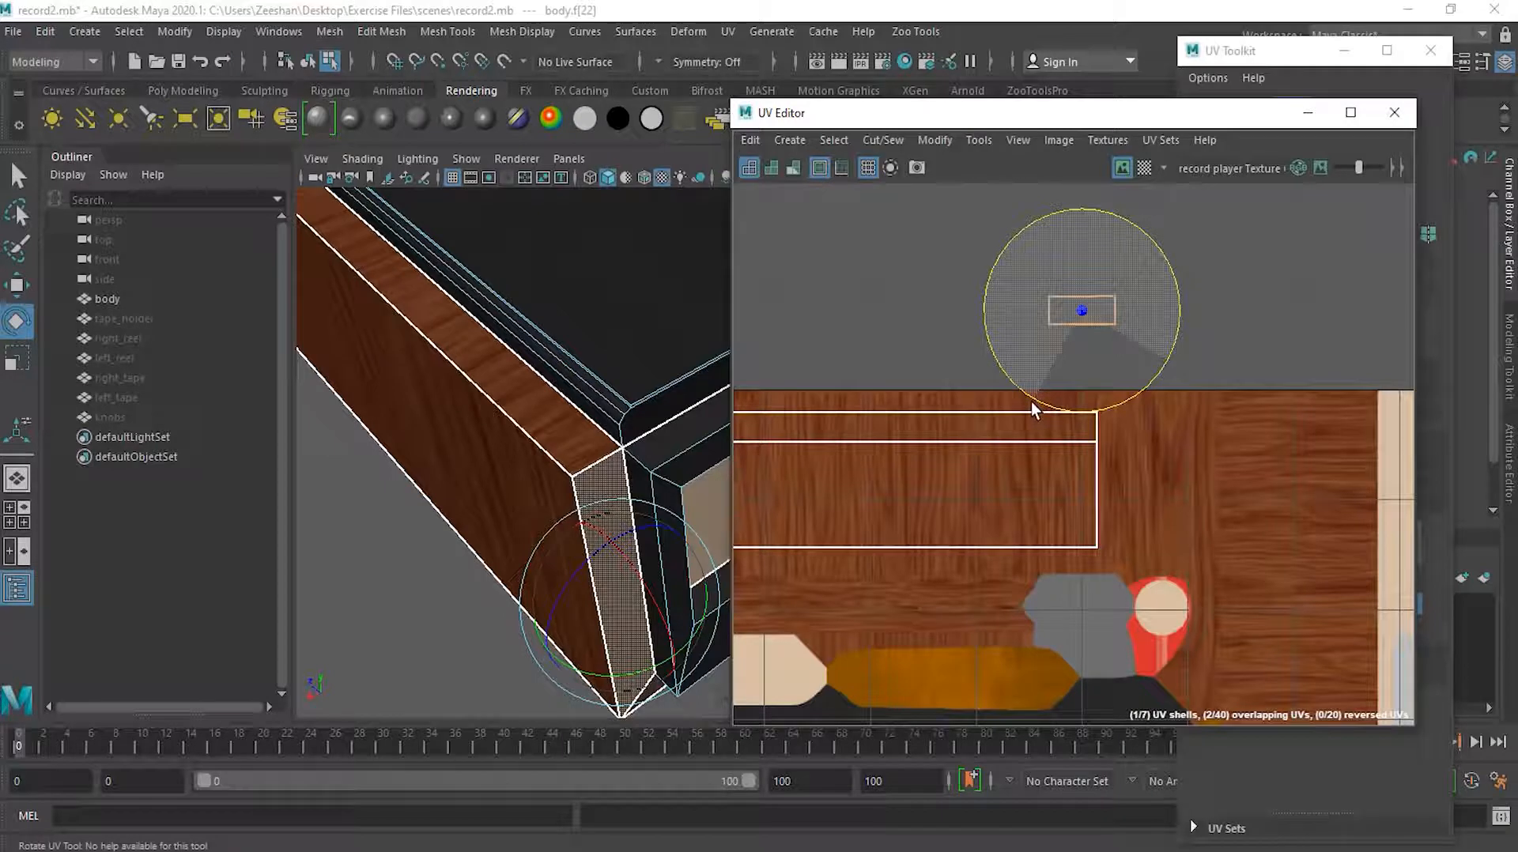
Move the end face's UV shell down onto the wood texture, just to the right of the narrow strip's UVs
key("w")
left_click_drag(1083, 259, 1089, 376)
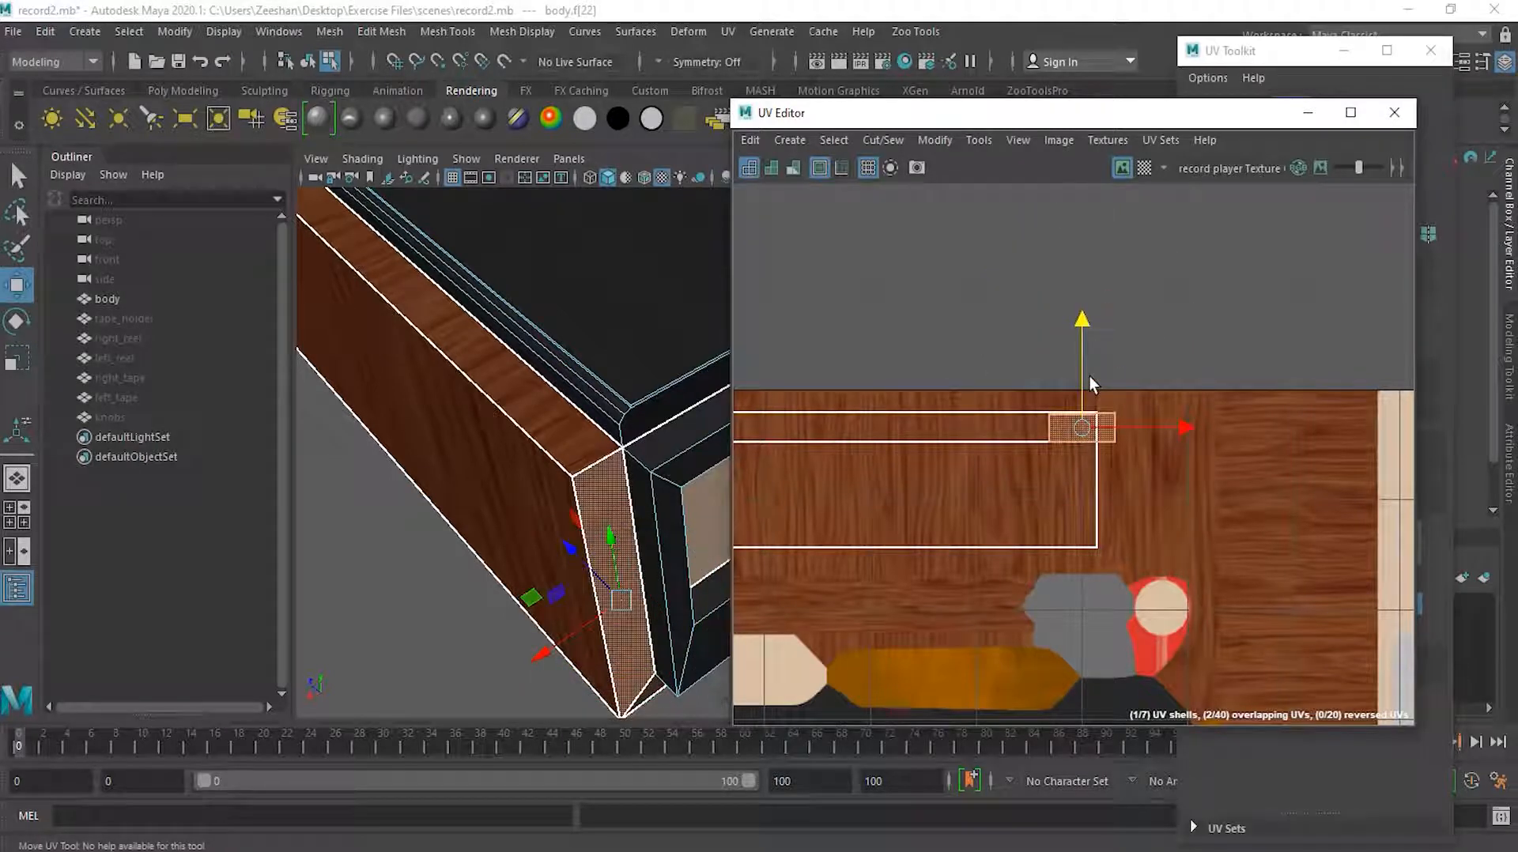
left_click_drag(1136, 424, 1200, 426)
Move the end face's upper and lower UV pairs slightly up to line up with the adjacent narrow strip's edges
left_click(1254, 53)
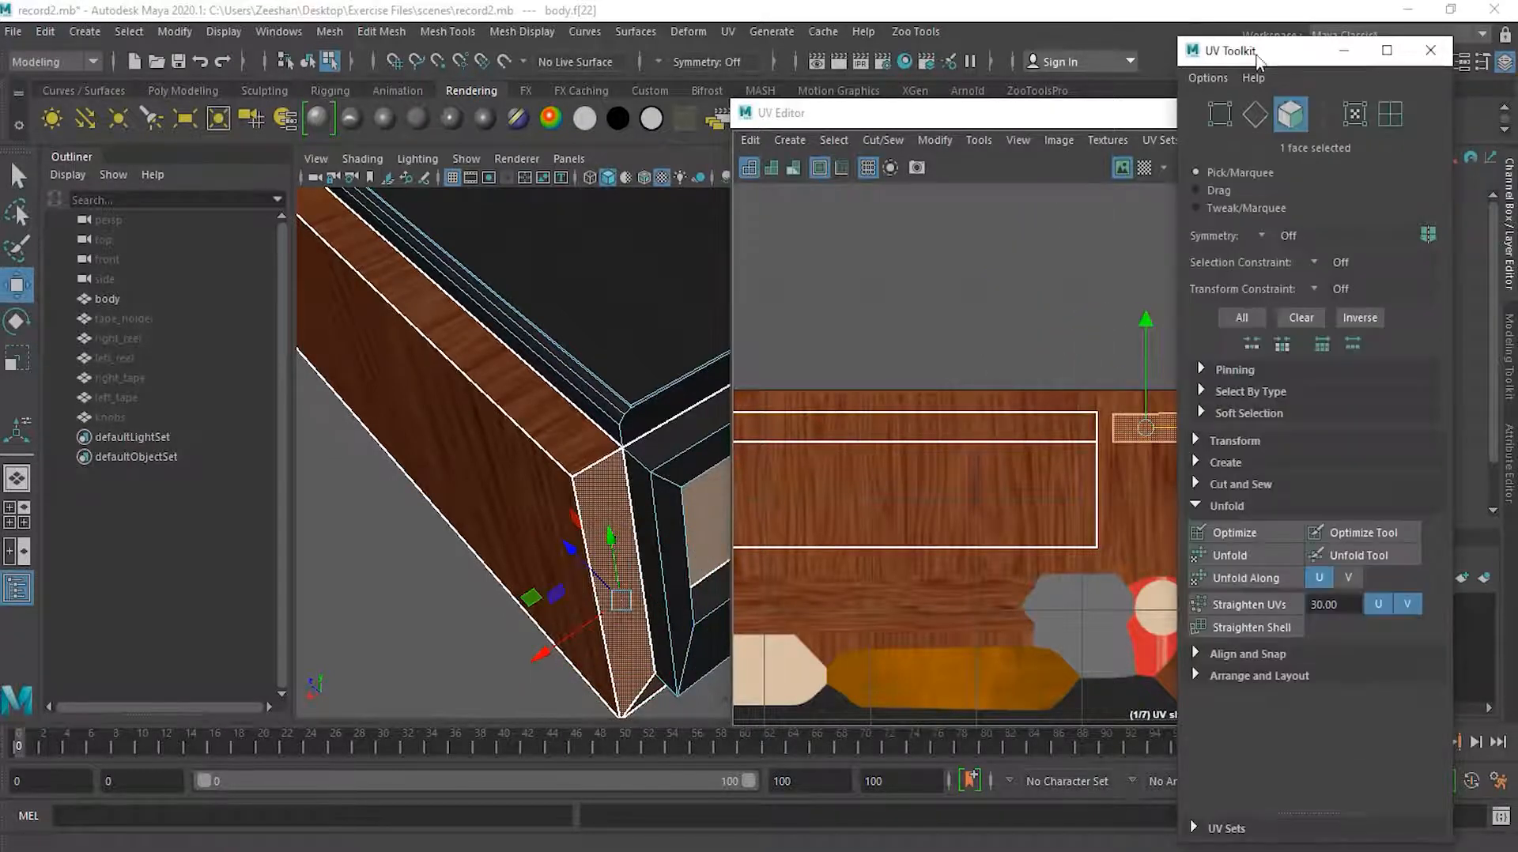
left_click(1358, 117)
right_click_drag(1098, 421, 1245, 427, "alt")
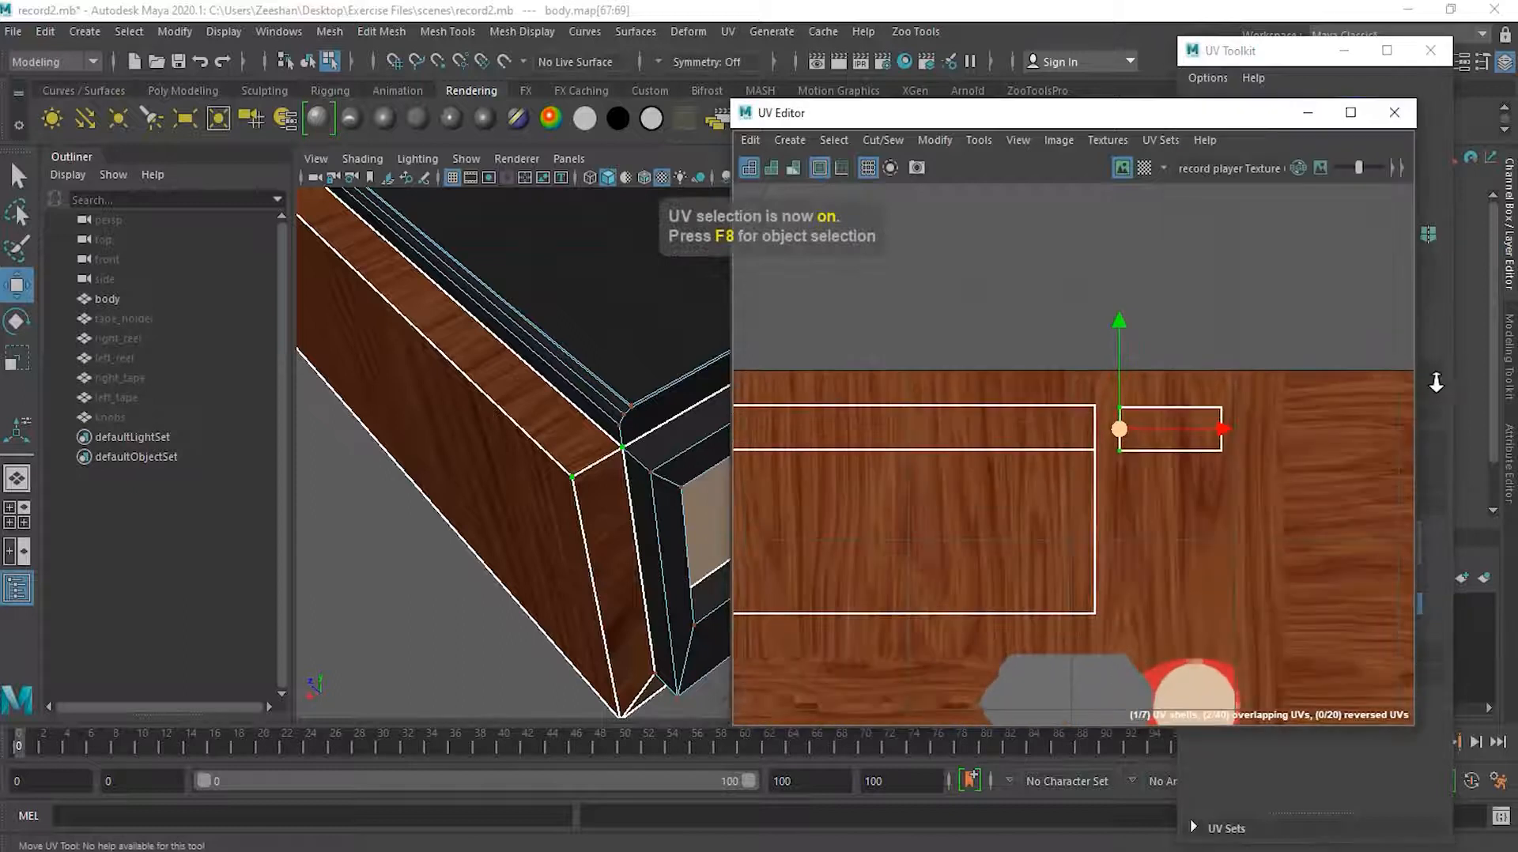
left_click_drag(1097, 448, 1104, 457)
left_click_drag(1141, 381, 1108, 462)
right_click_drag(1113, 384, 1362, 401, "alt")
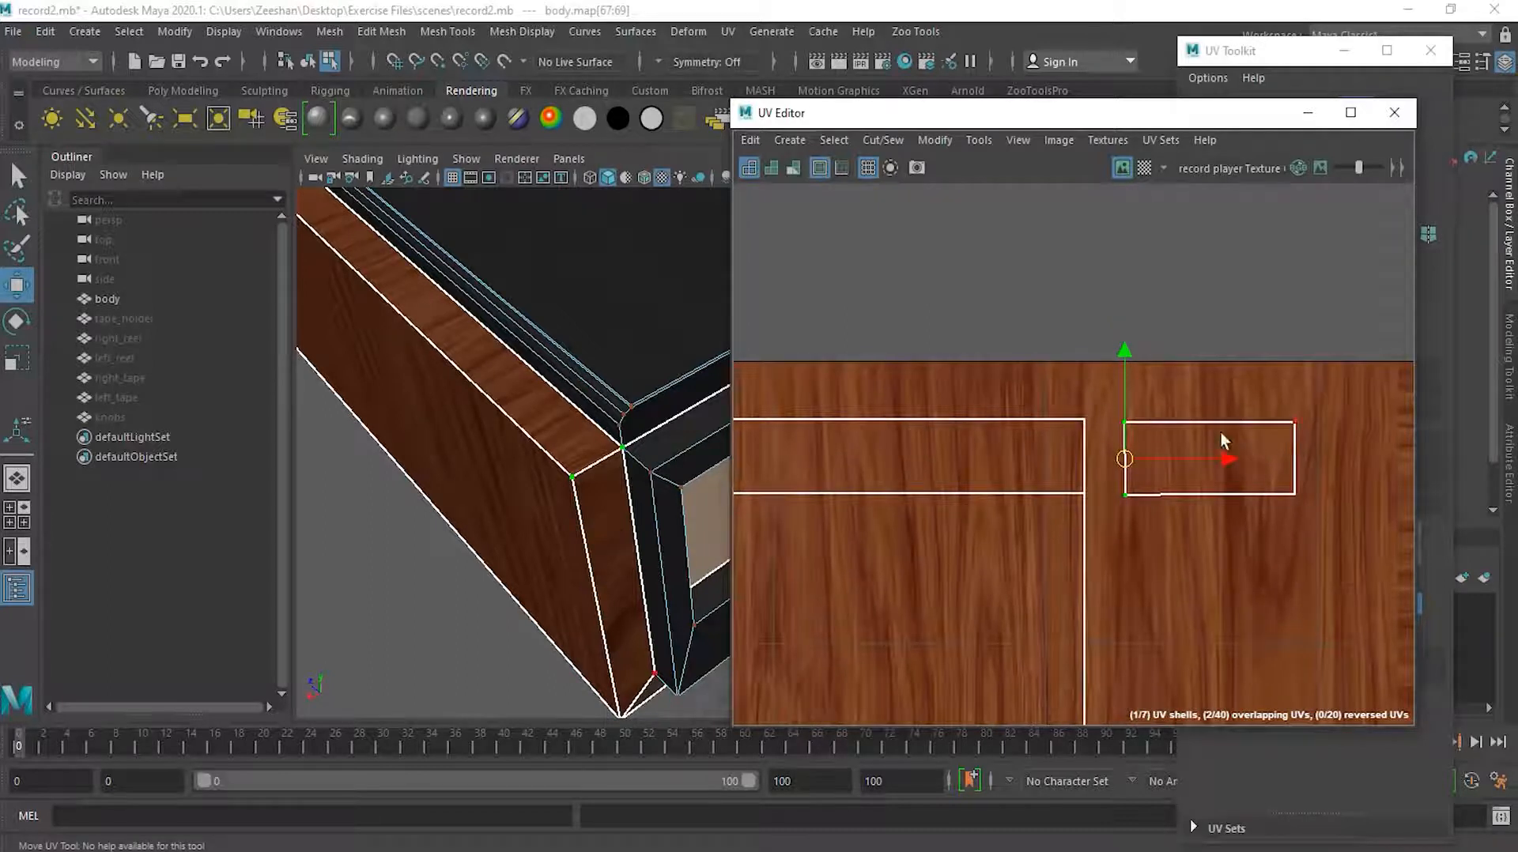
left_click_drag(1095, 402, 1319, 445)
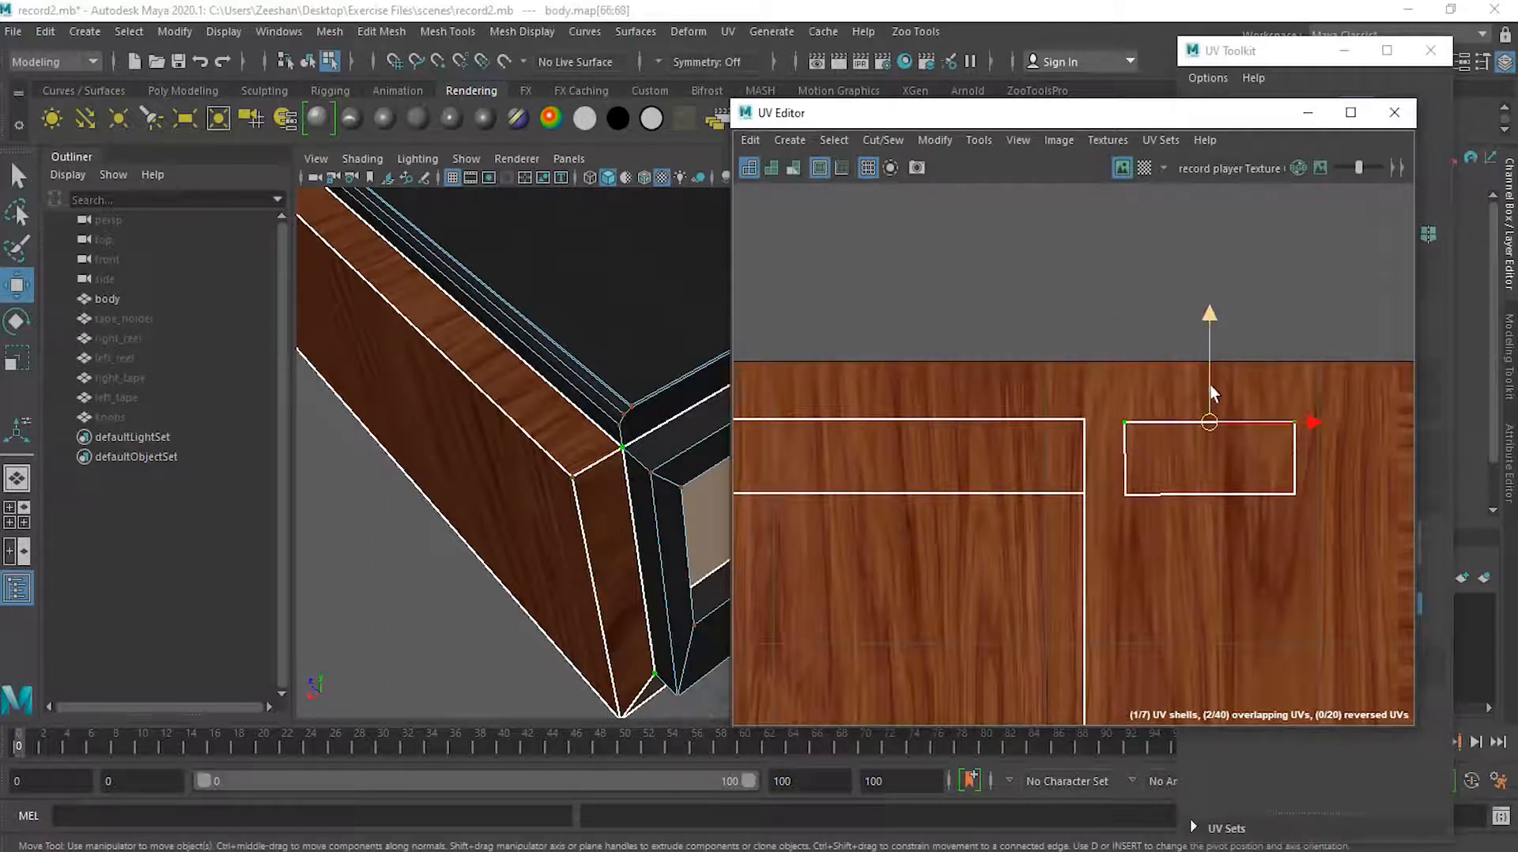
left_click_drag(1211, 384, 1211, 380)
left_click_drag(1319, 482, 1112, 506)
left_click_drag(1210, 389, 1209, 386)
Flatten the end face's two lower UVs vertically so the shell's lower edge is perfectly straight
left_click_drag(1108, 400, 1142, 515)
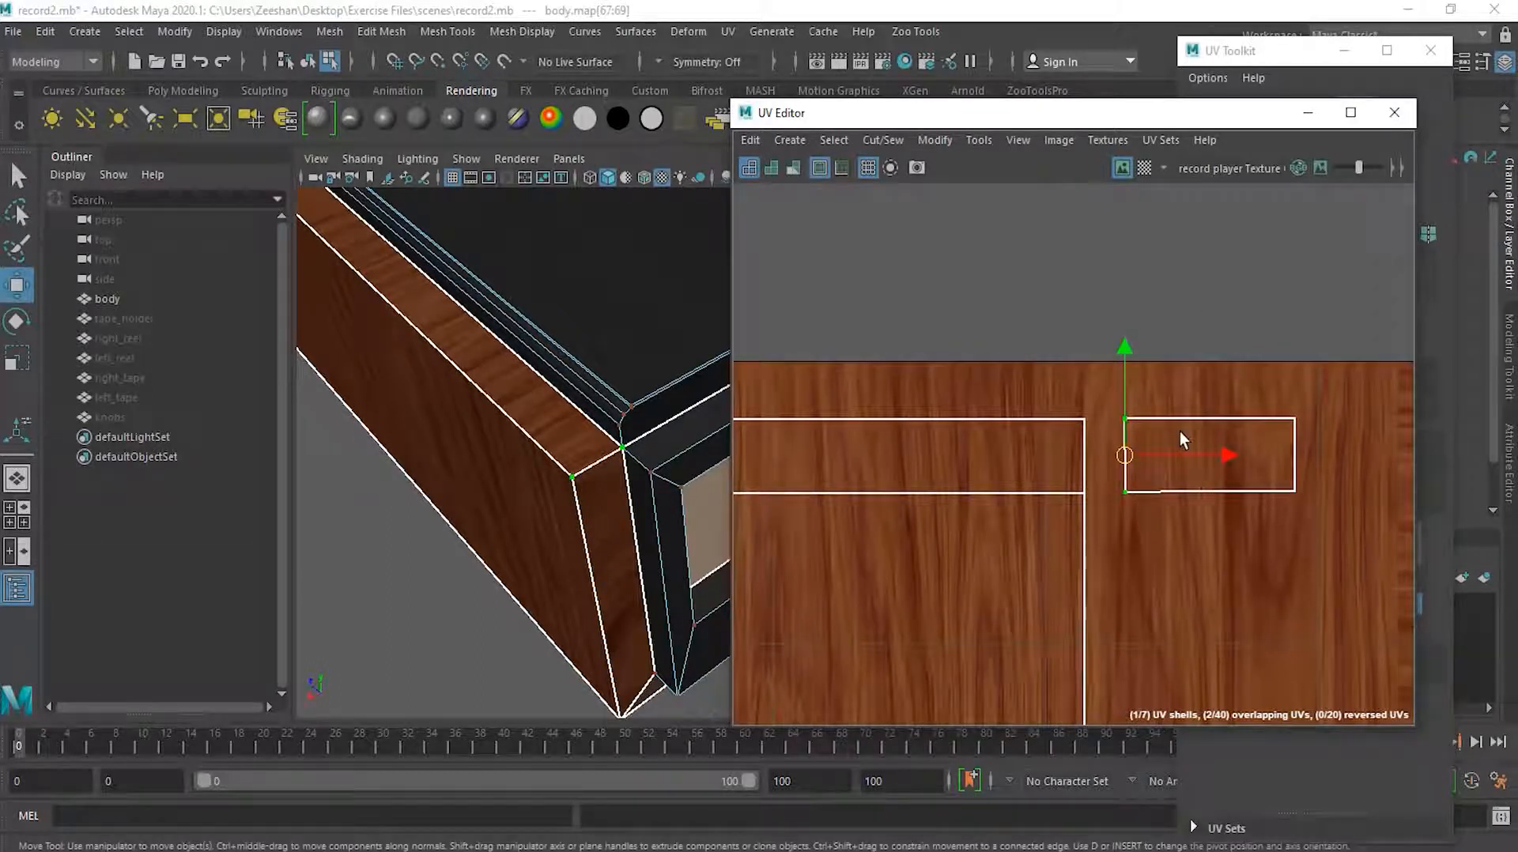
key("r")
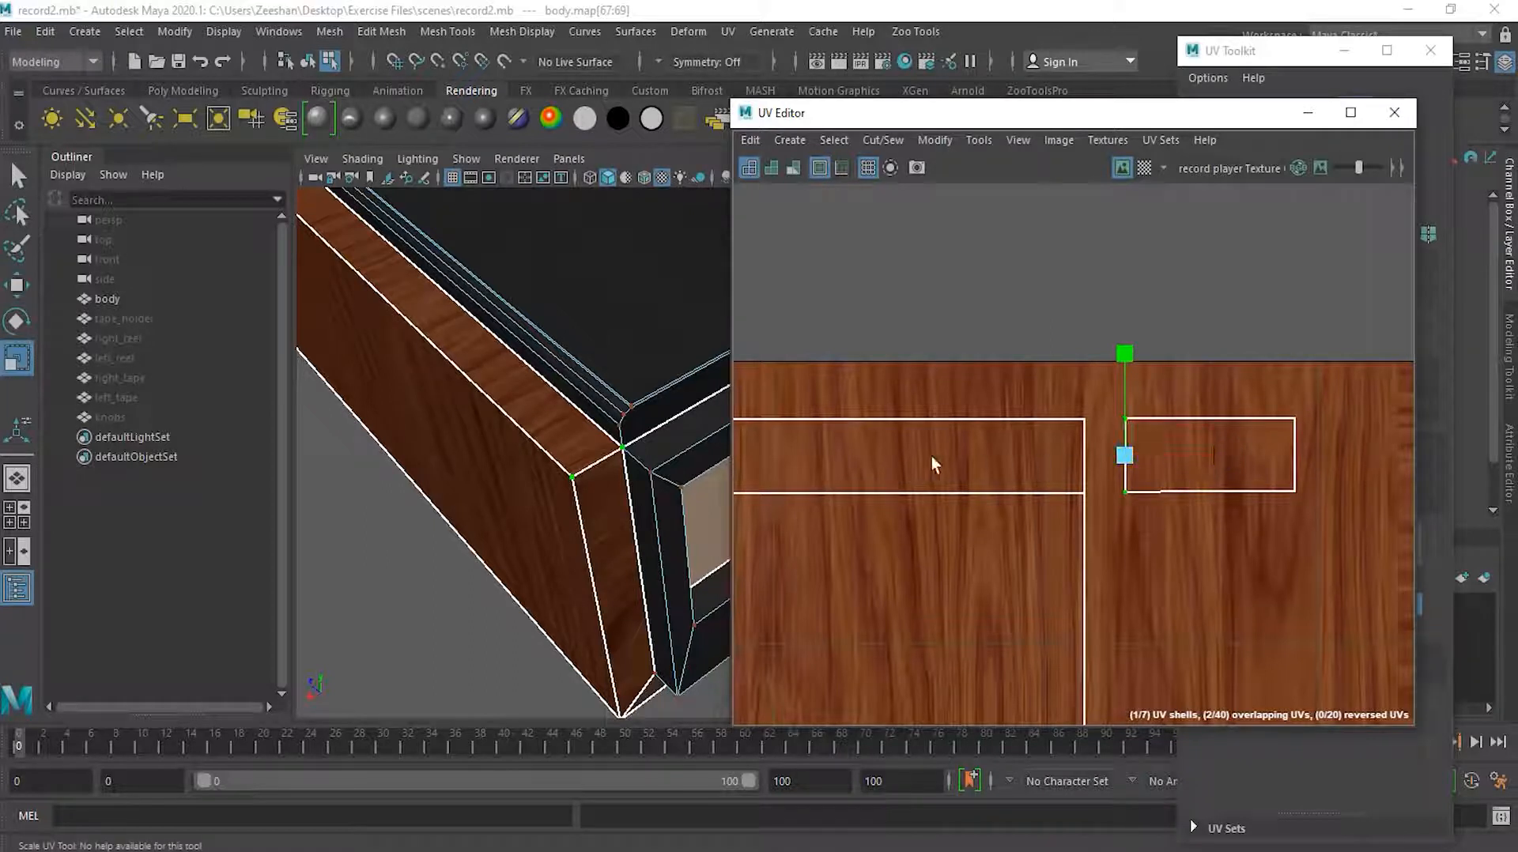
left_click_drag(1265, 407, 1306, 525)
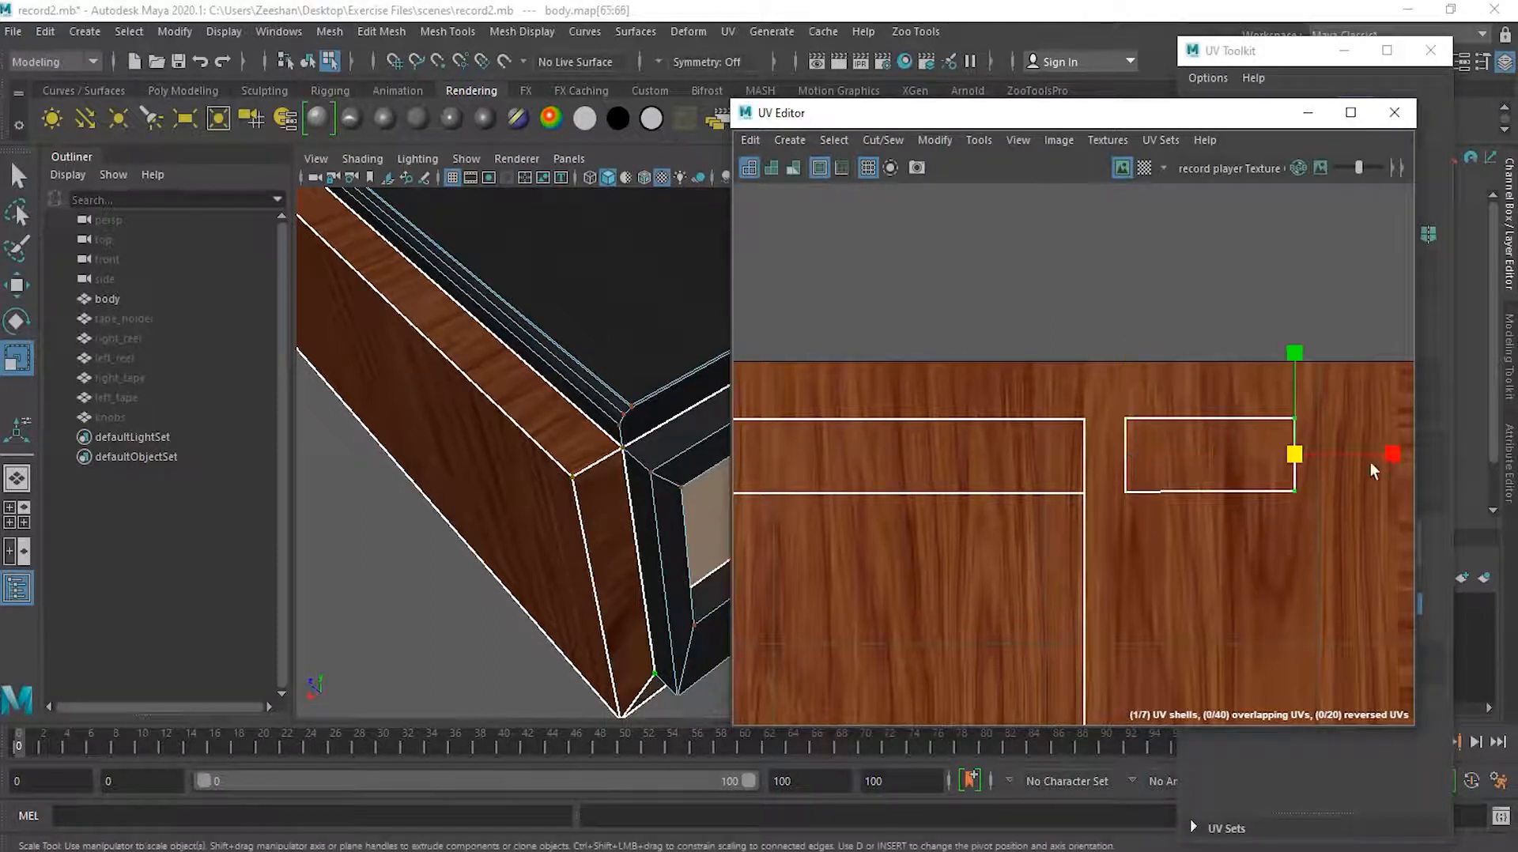
left_click_drag(1118, 475, 1298, 528)
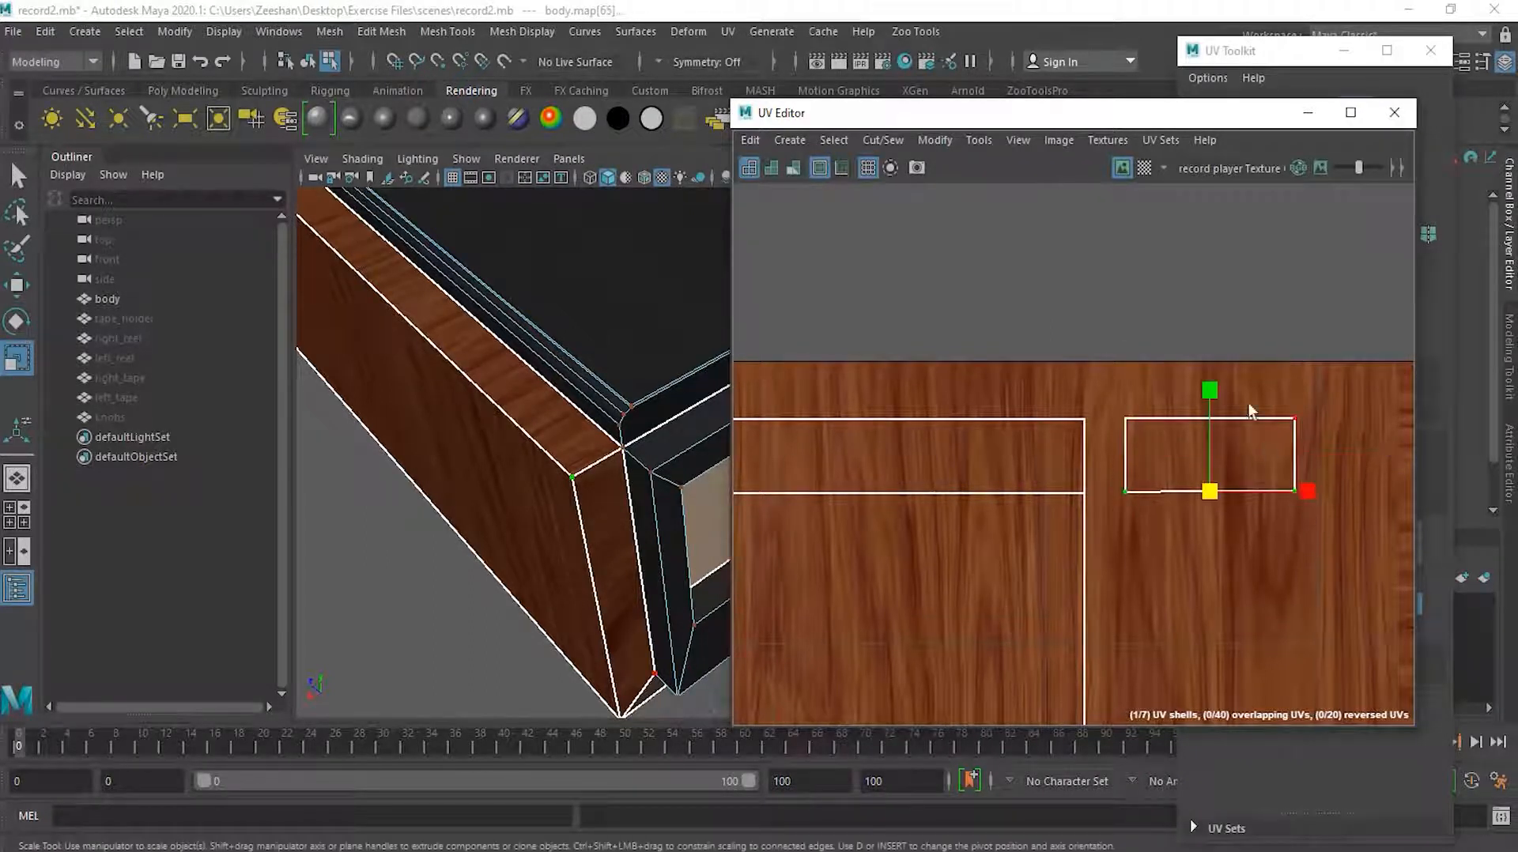
left_click(1210, 391)
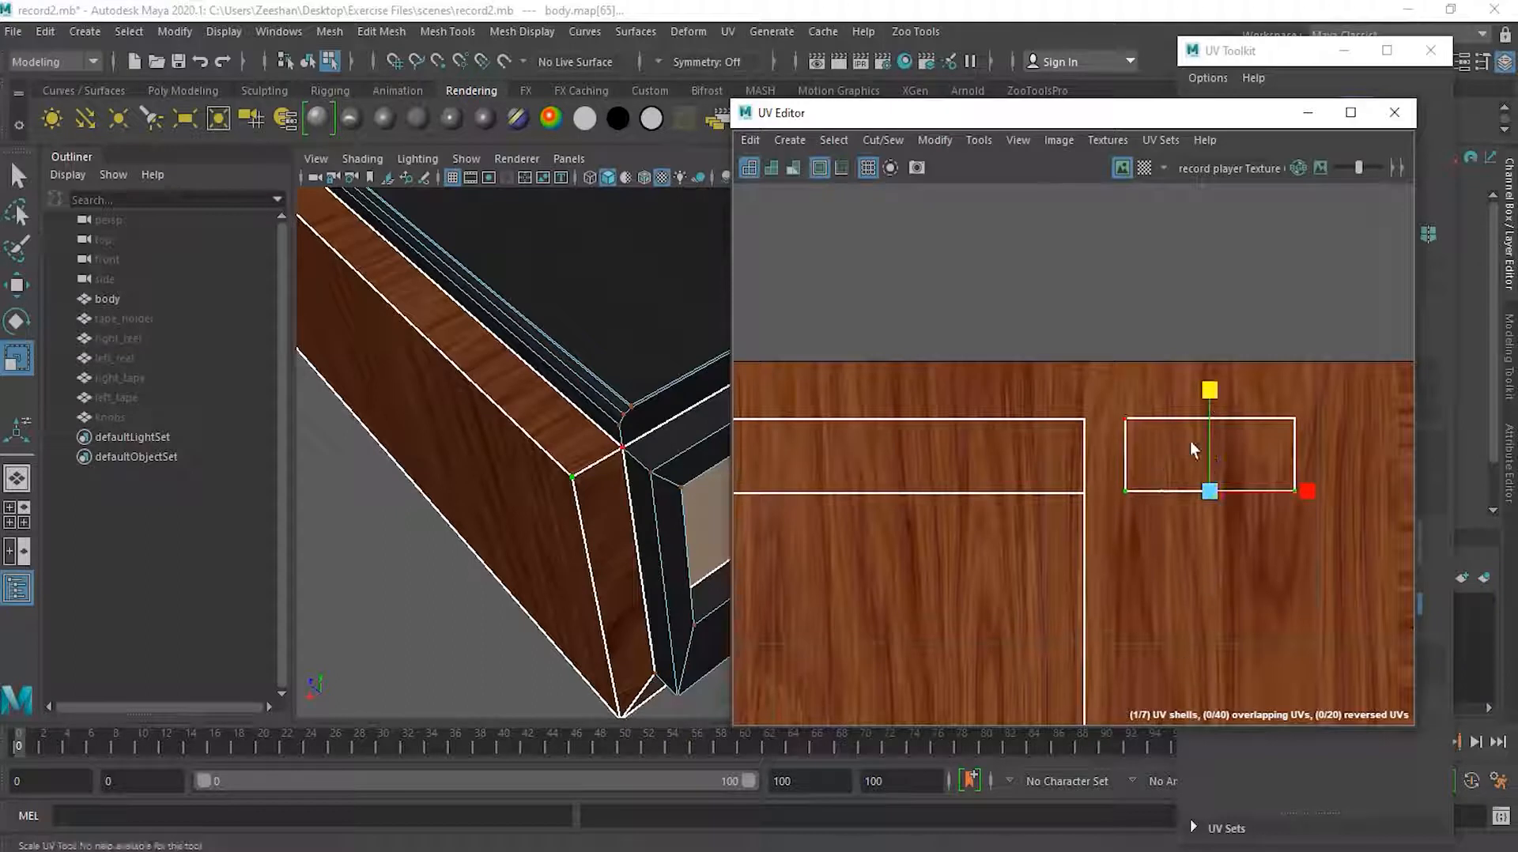
Stretch the end face's UV shell left to meet the narrow strip and right to the end of the vertical-grain area
left_click_drag(1108, 413, 1139, 515)
key("w")
left_click_drag(1193, 455, 1155, 458)
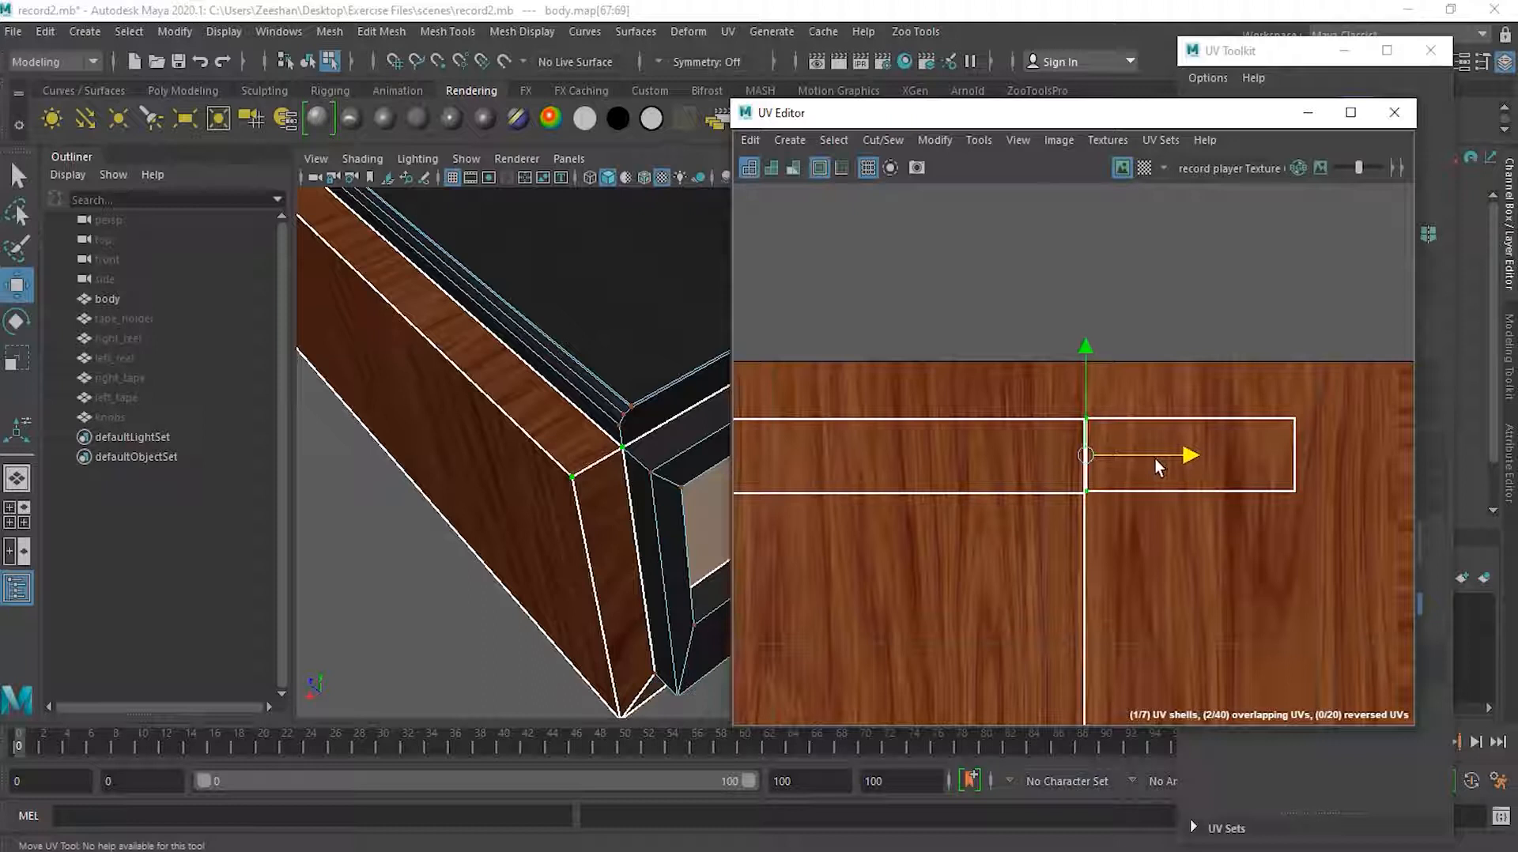
left_click_drag(1330, 405, 1276, 507)
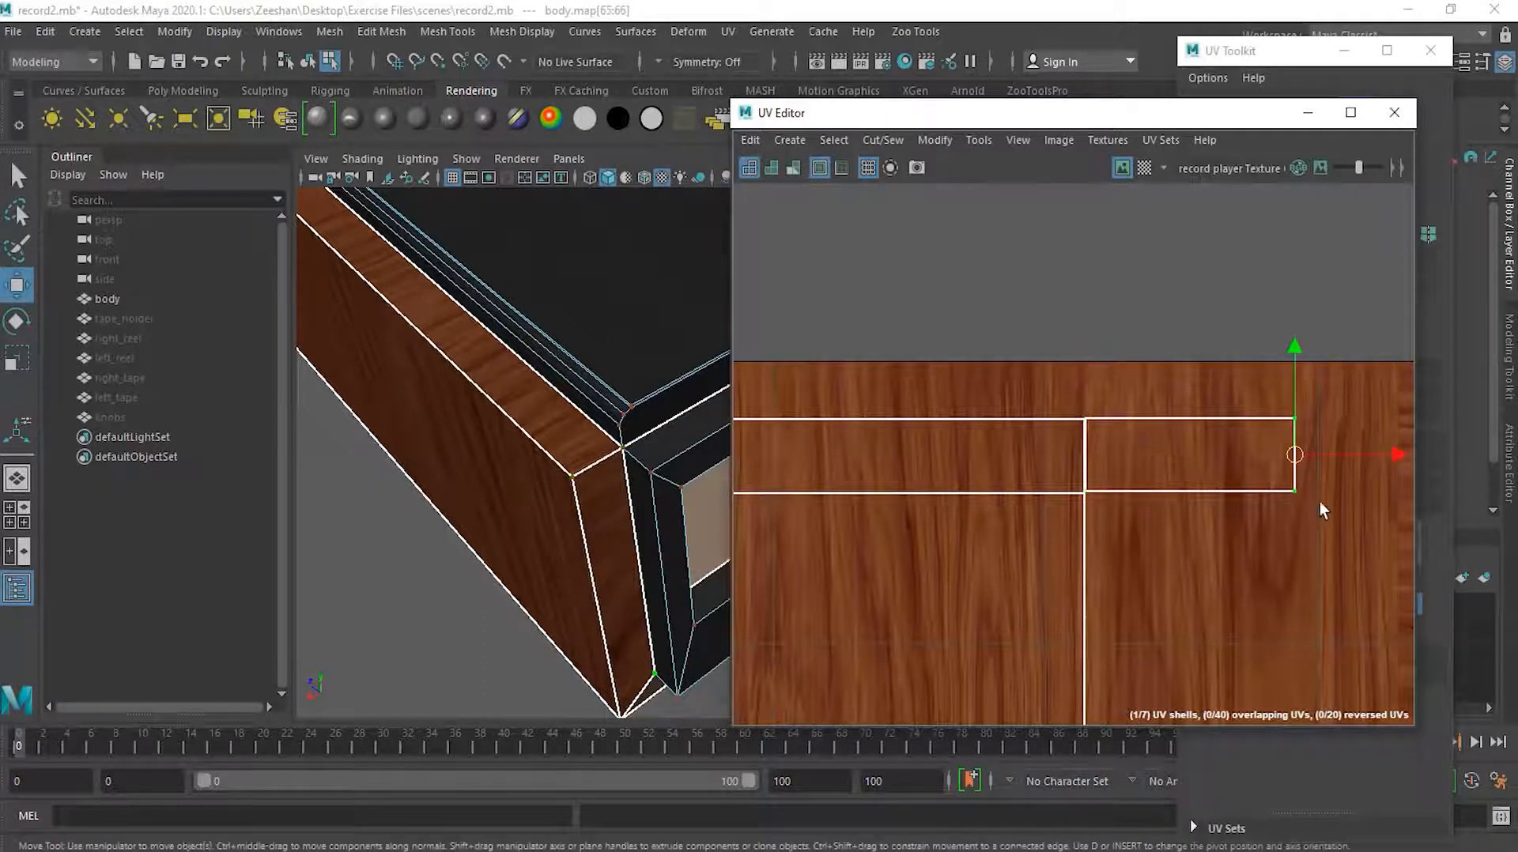
left_click_drag(1321, 454, 1417, 457)
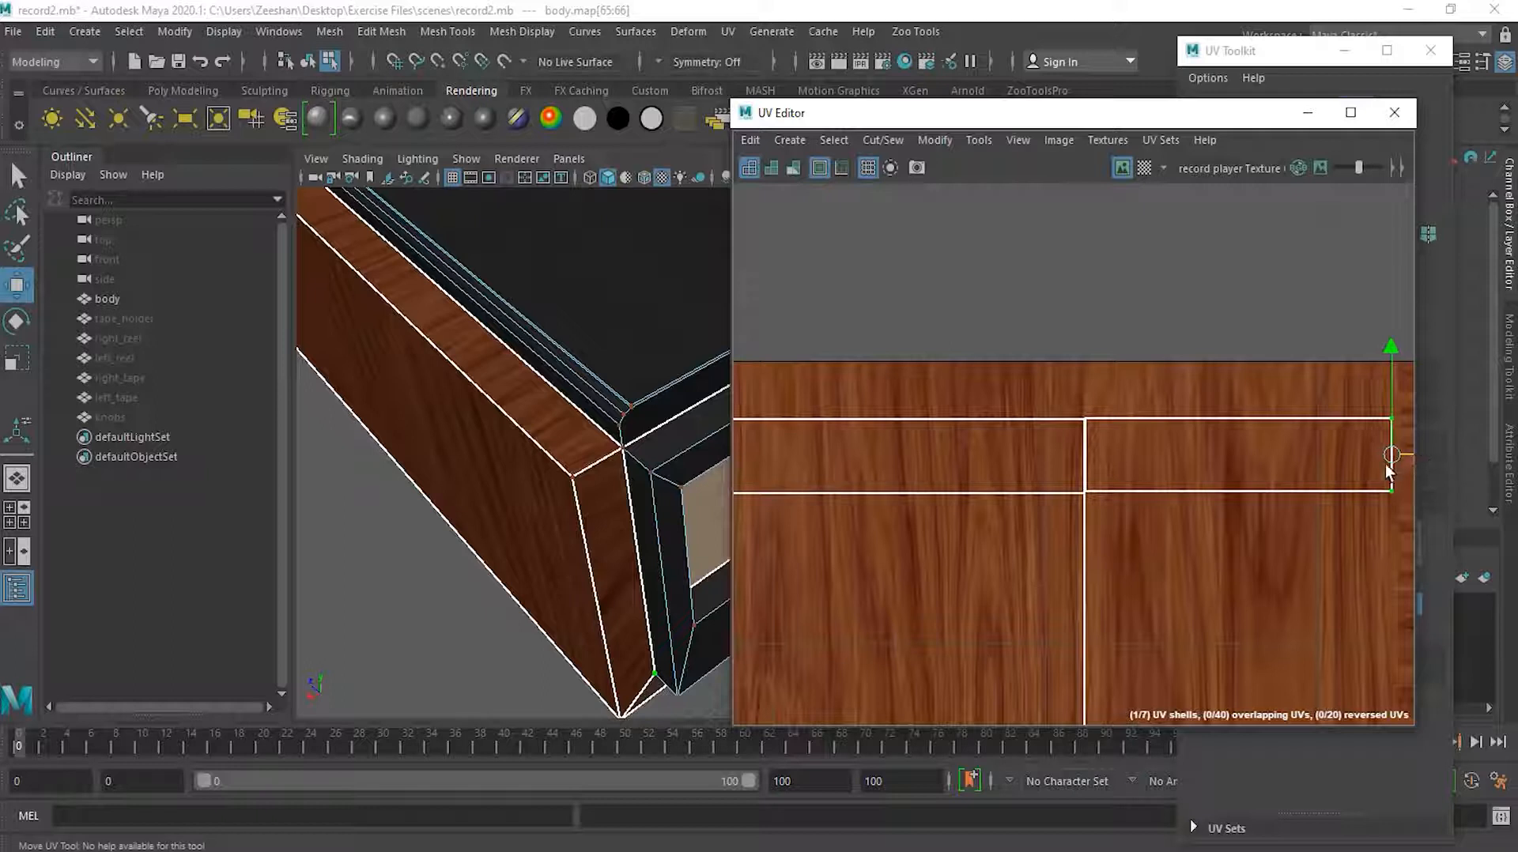
right_click_drag(1210, 522, 823, 532, "alt")
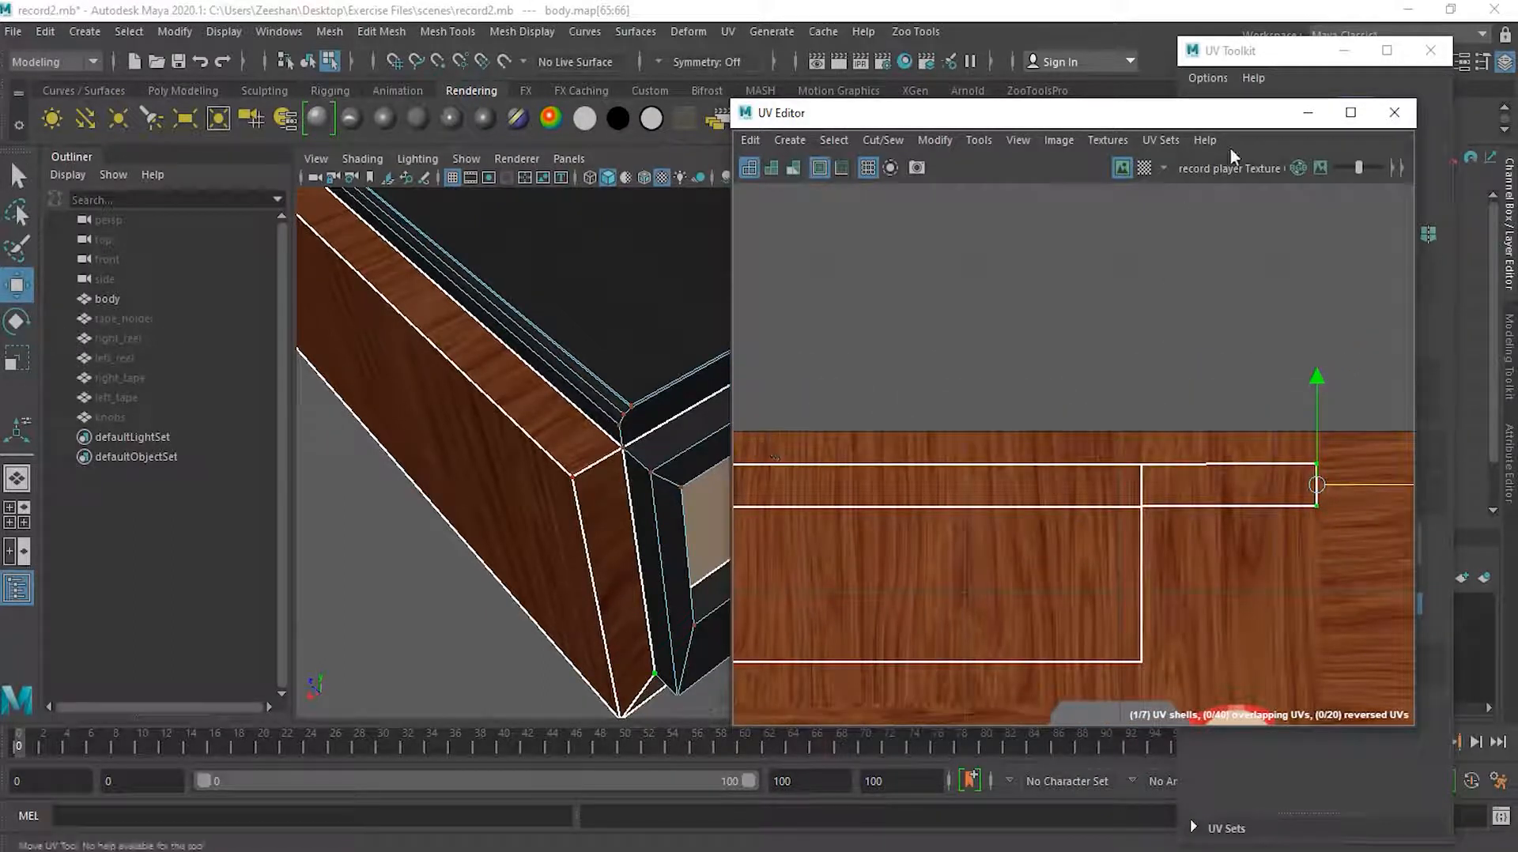
Try moving the large side face's UVs down away from the narrow strip, and undo the move
left_click(1235, 51)
left_click(1292, 117)
left_click(1160, 486)
left_click(1036, 595)
left_click(1046, 475)
left_click(1207, 478)
left_click(1051, 562)
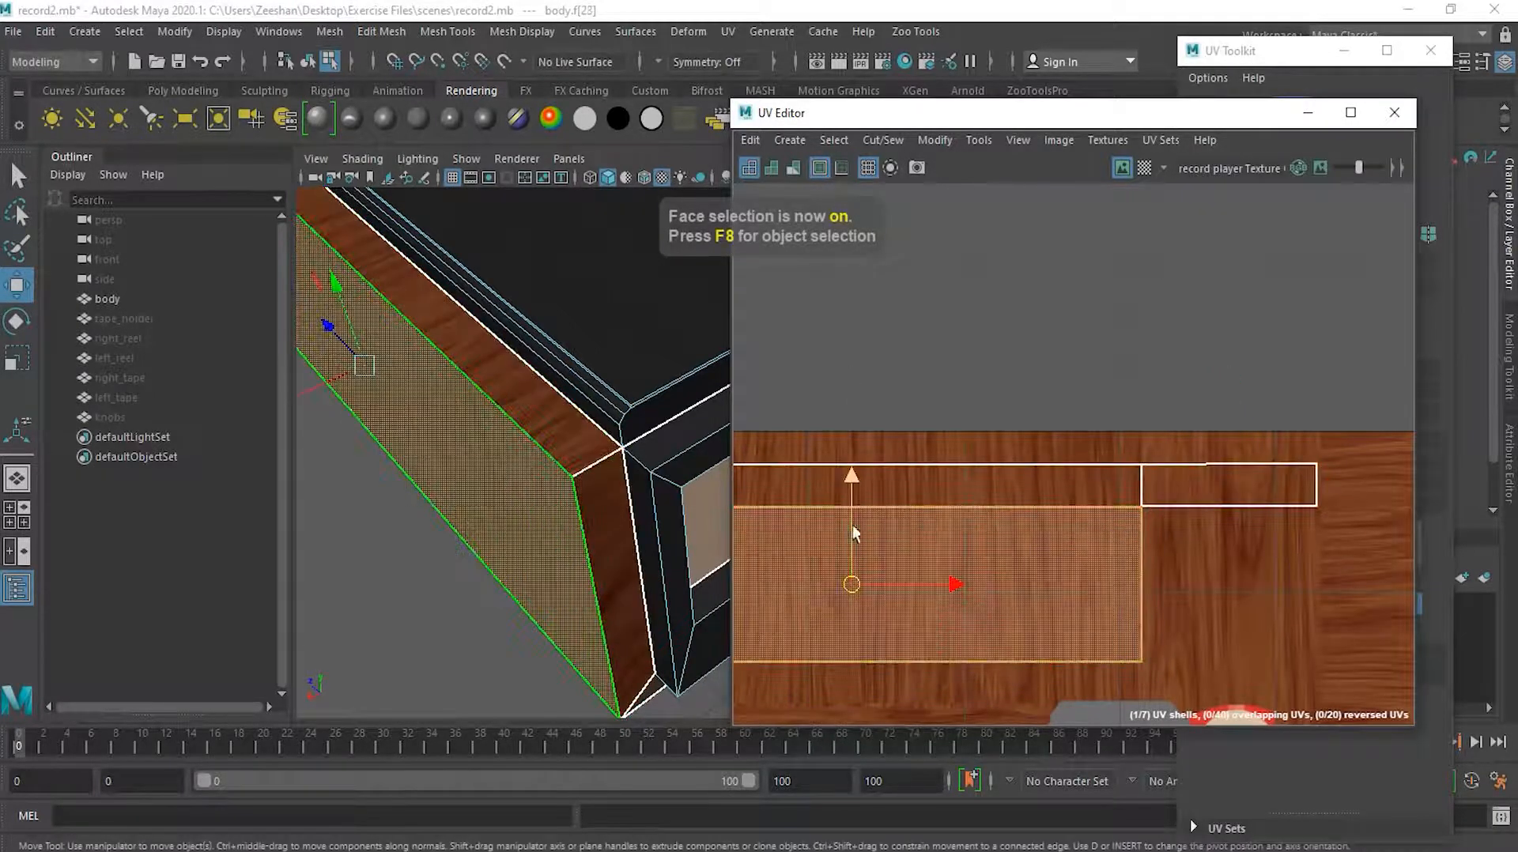
left_click_drag(851, 523, 855, 562)
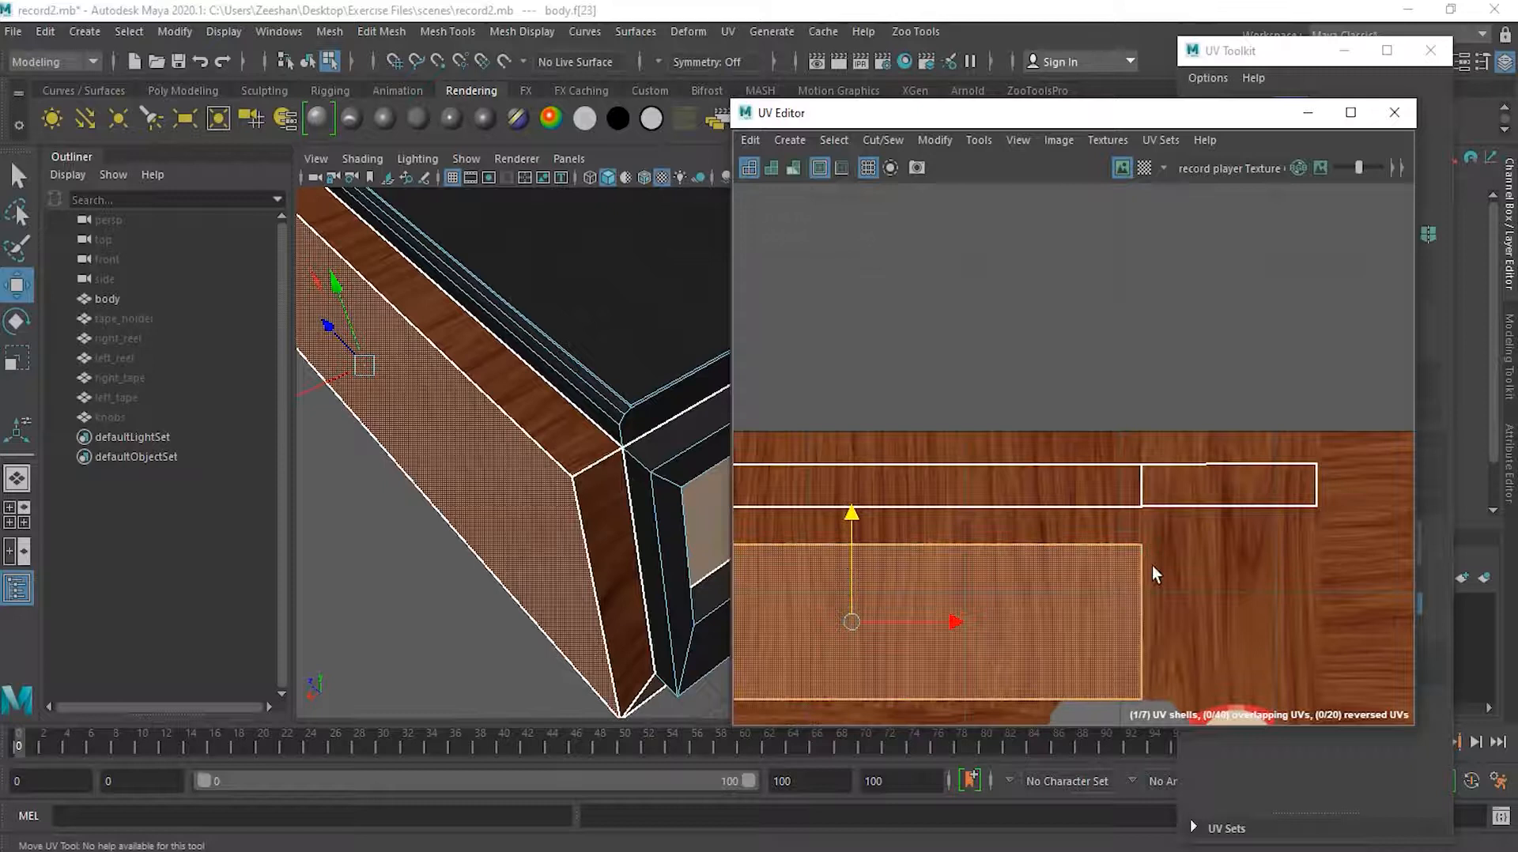
key("ctrl+z")
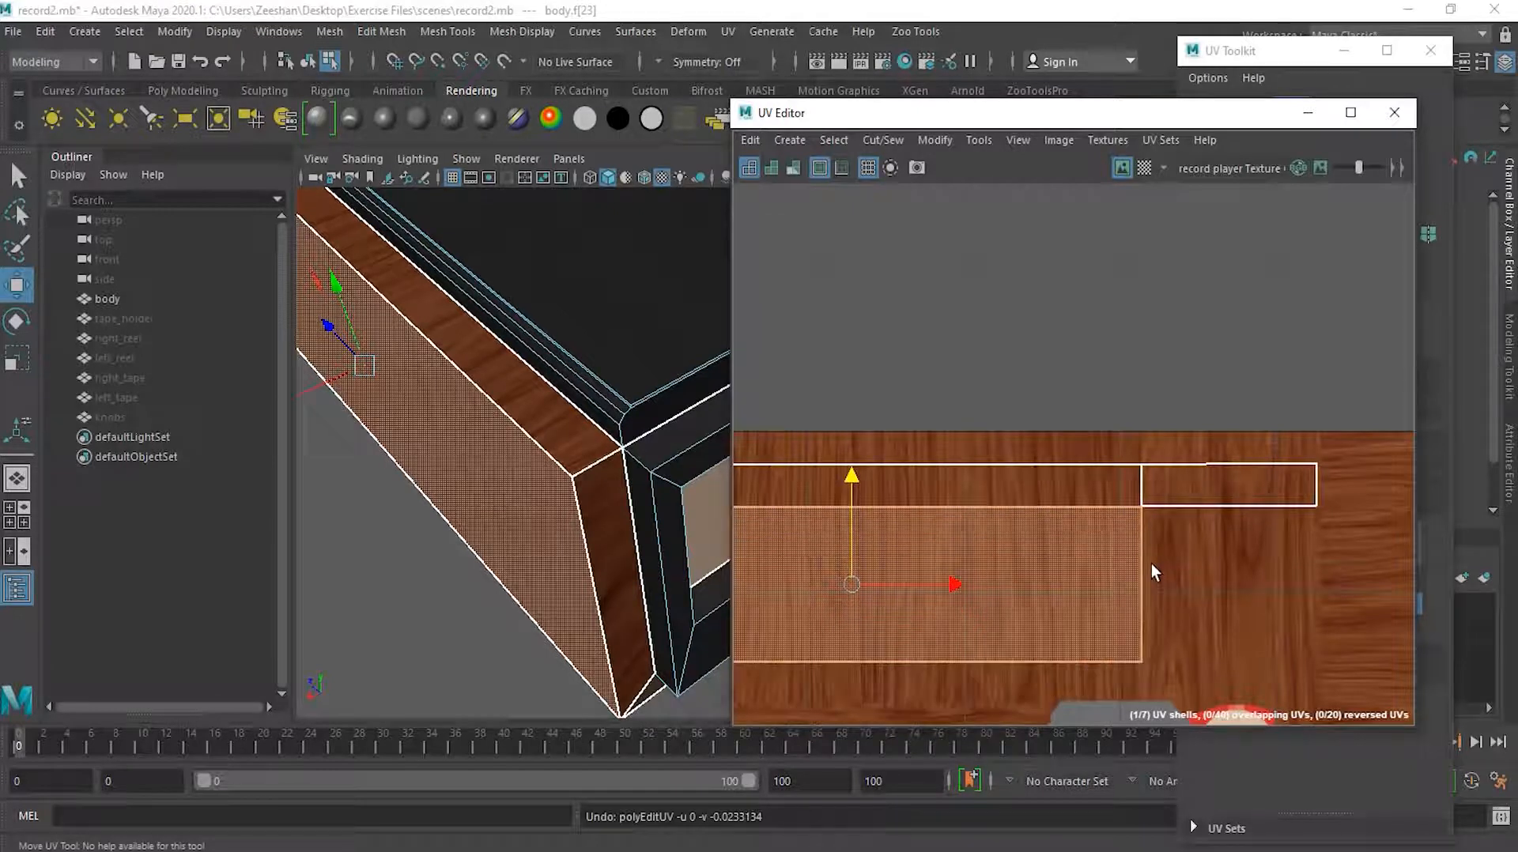
Try selecting only the UVs along the seam between the narrow strip and the large side face
left_click(1261, 49)
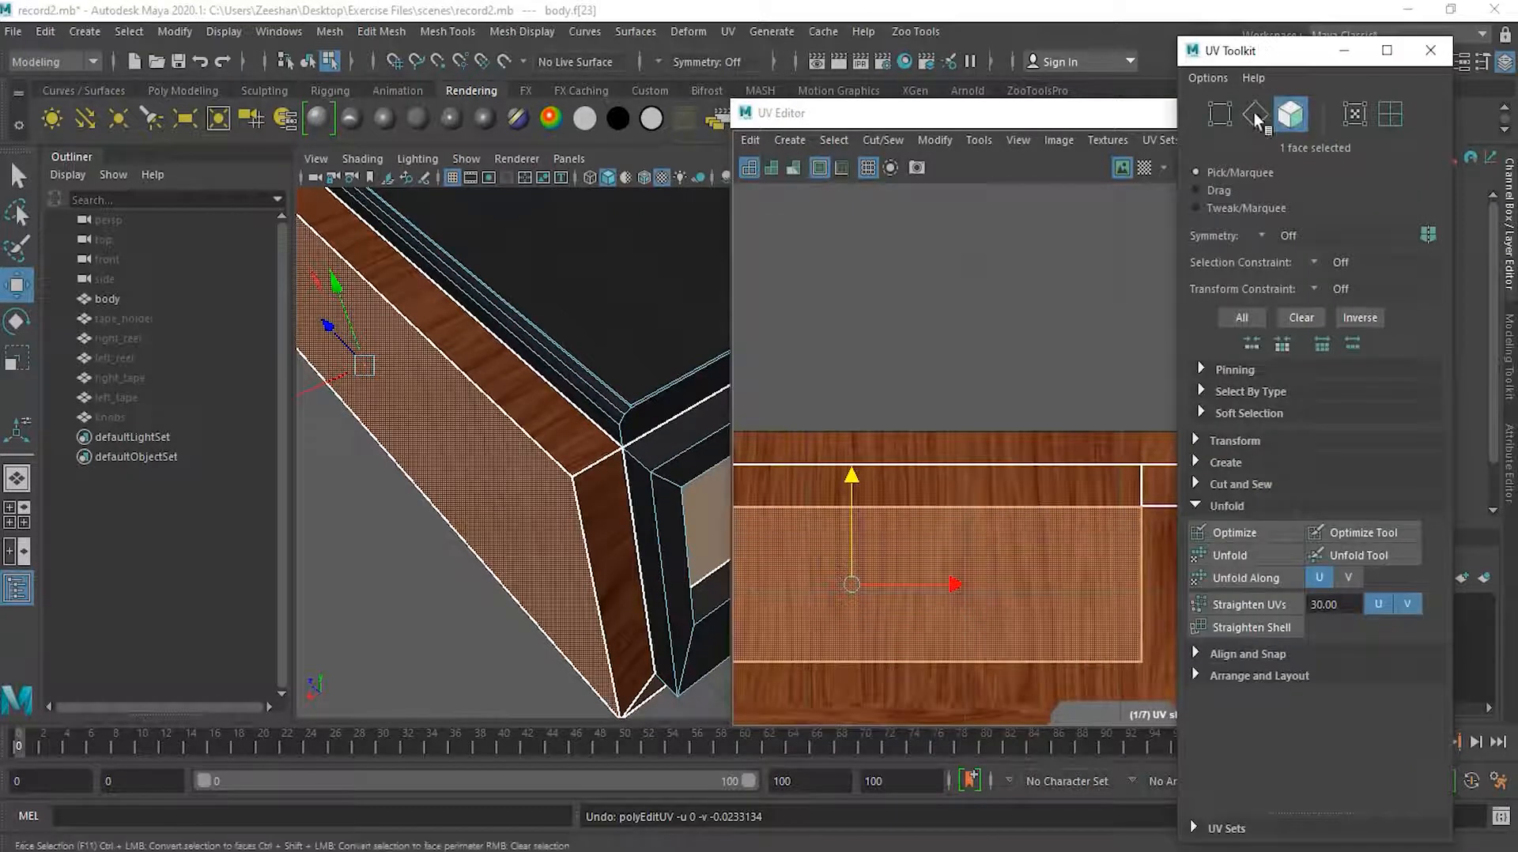
left_click(1354, 116)
right_click_drag(1084, 450, 764, 455, "alt")
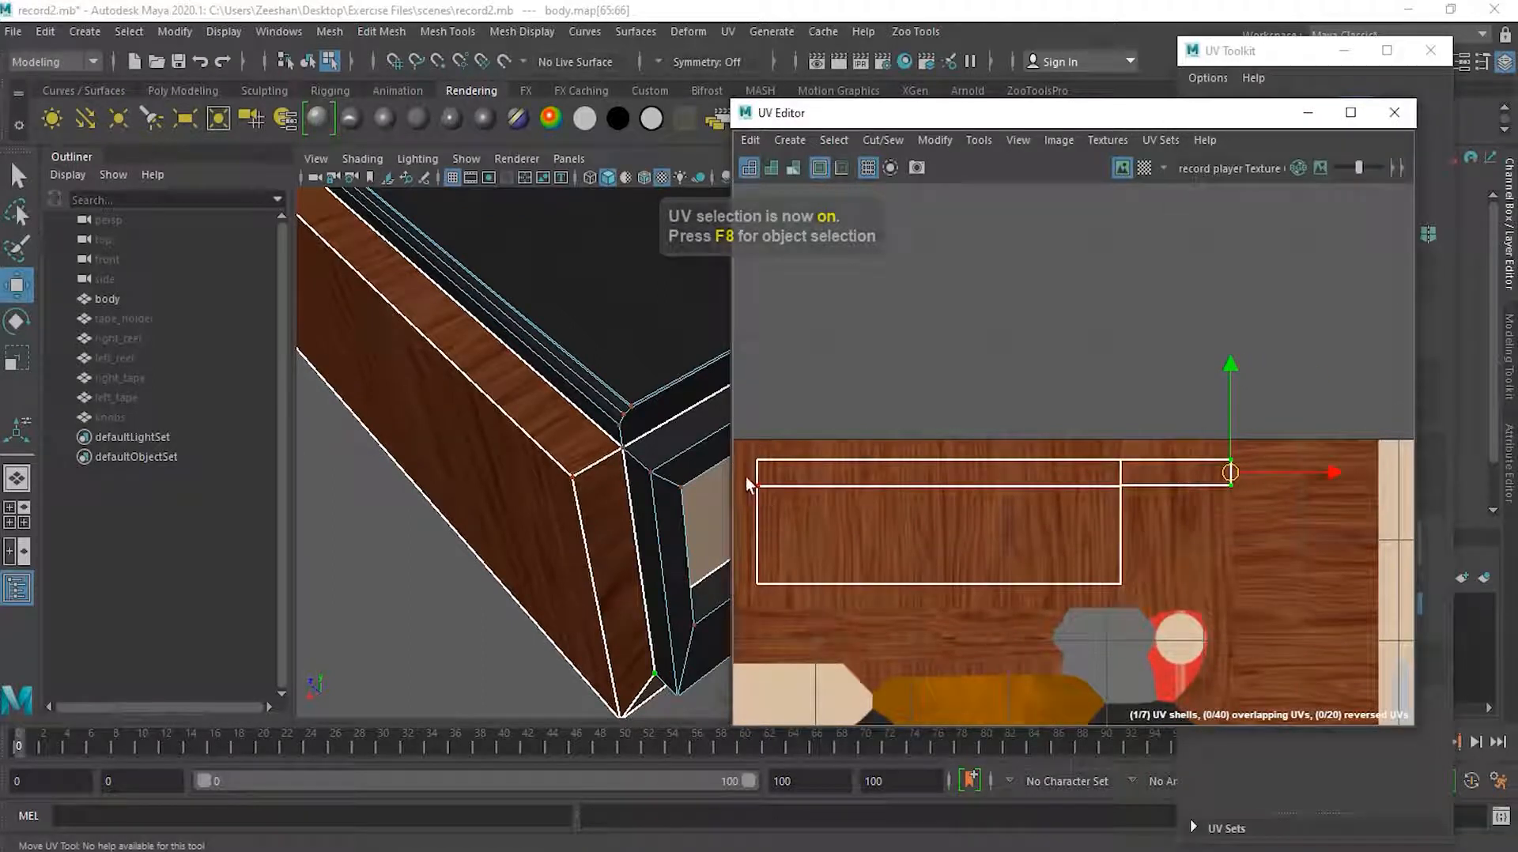
left_click_drag(746, 477, 1138, 514)
mouse_move(1047, 496)
right_mouse_down("alt")
mouse_move(1403, 467)
mouse_move(1067, 514)
right_mouse_up("alt")
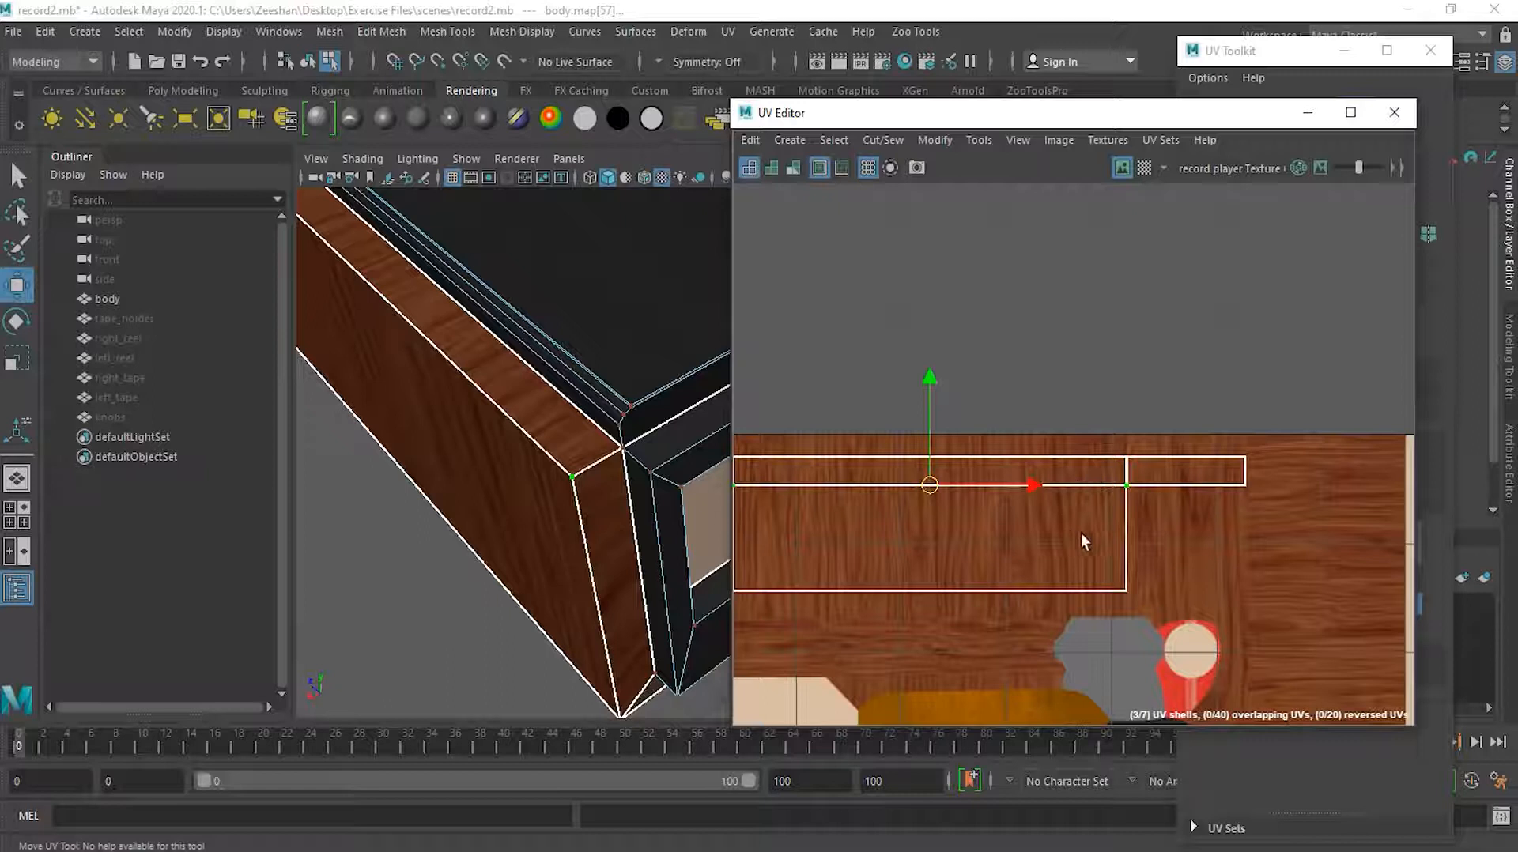
left_click(1119, 503)
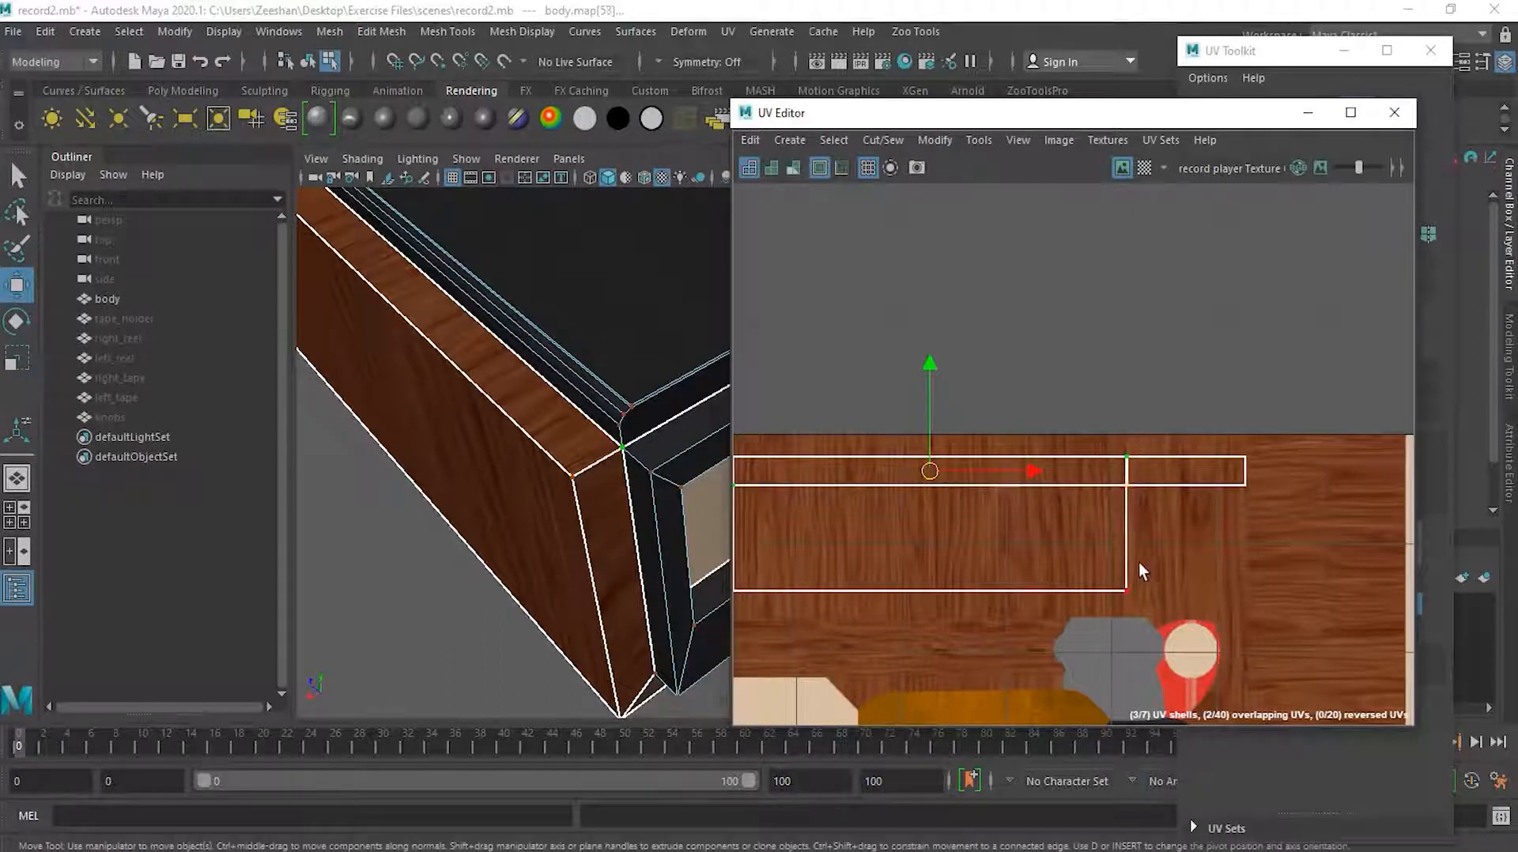
middle_click_drag(1174, 536, 1235, 546, "alt")
left_click(1200, 521)
left_click(1221, 493)
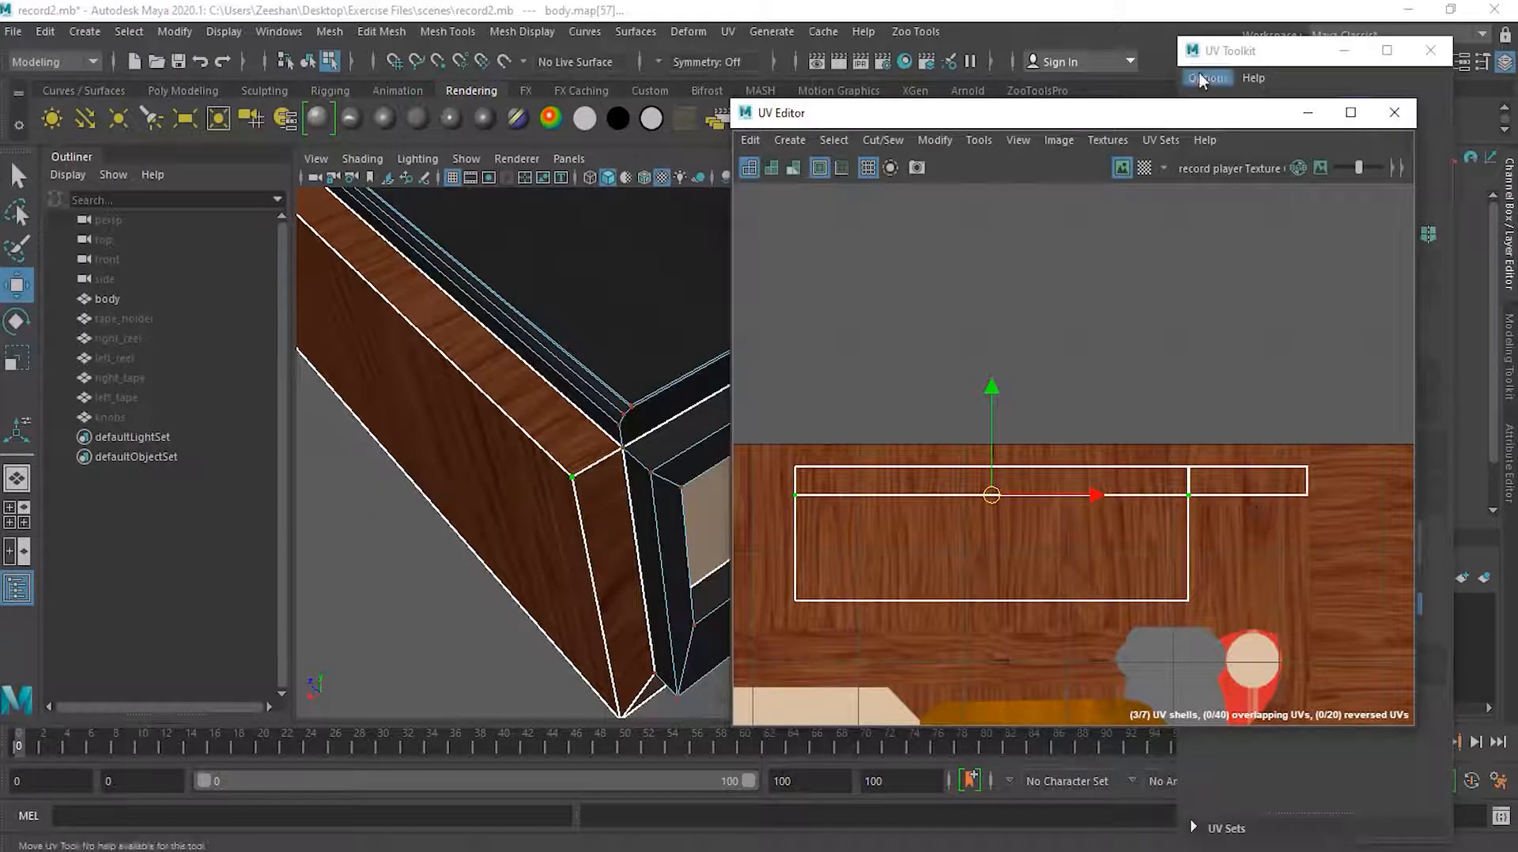
Move the end face's UV shell a short distance right, clear of the narrow strip and side face shells
key("F11")
left_click(1140, 519)
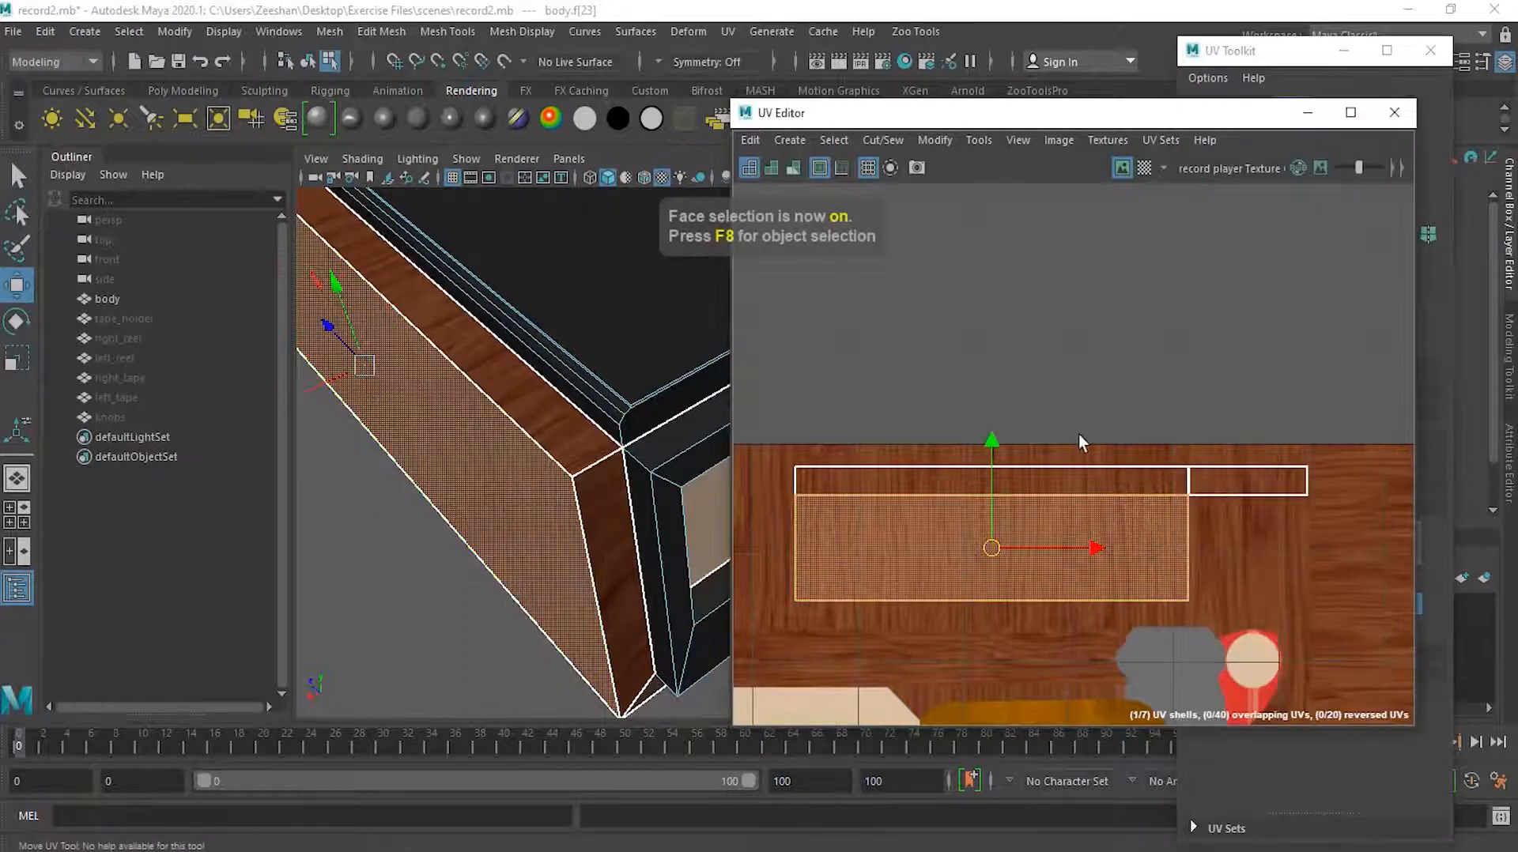
left_click(1242, 482)
left_click_drag(1287, 482, 1322, 481)
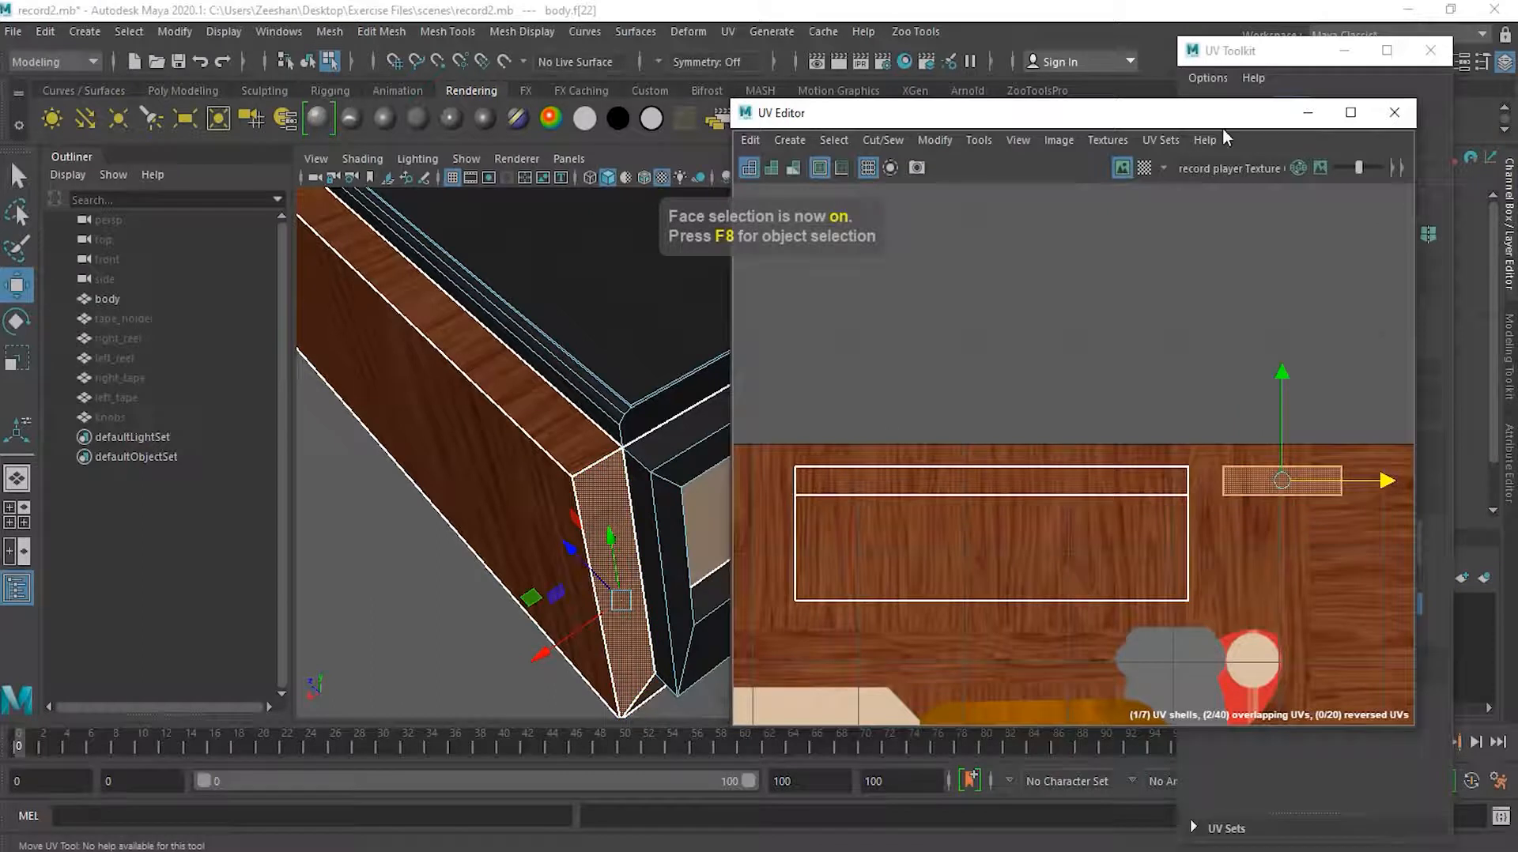
Stitch together the narrow strip and the large side face along the UVs of their shared horizontal seam
left_click(1354, 115)
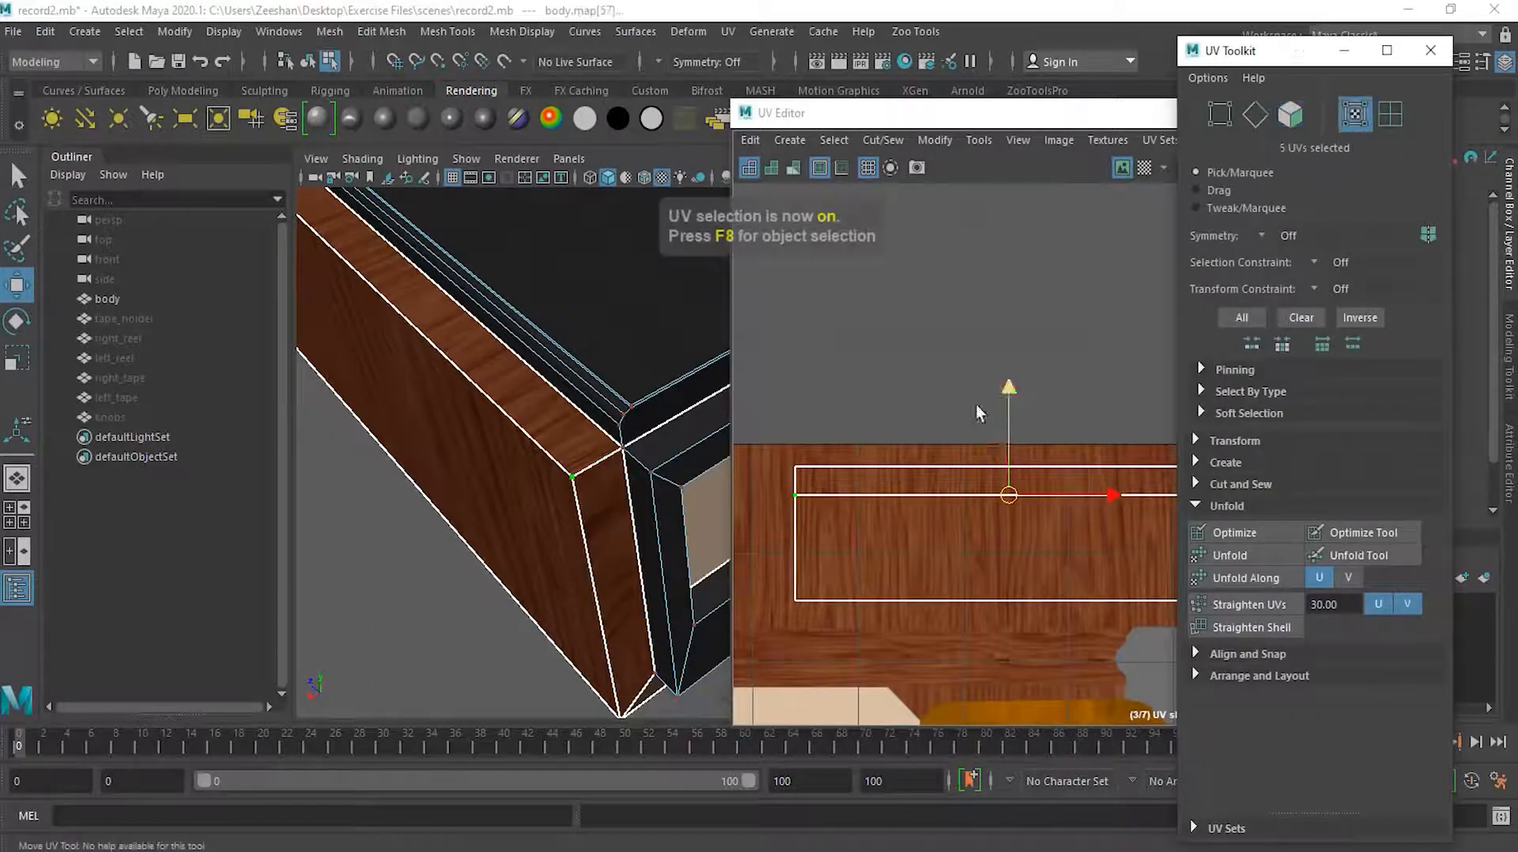
left_click_drag(772, 478, 1193, 510)
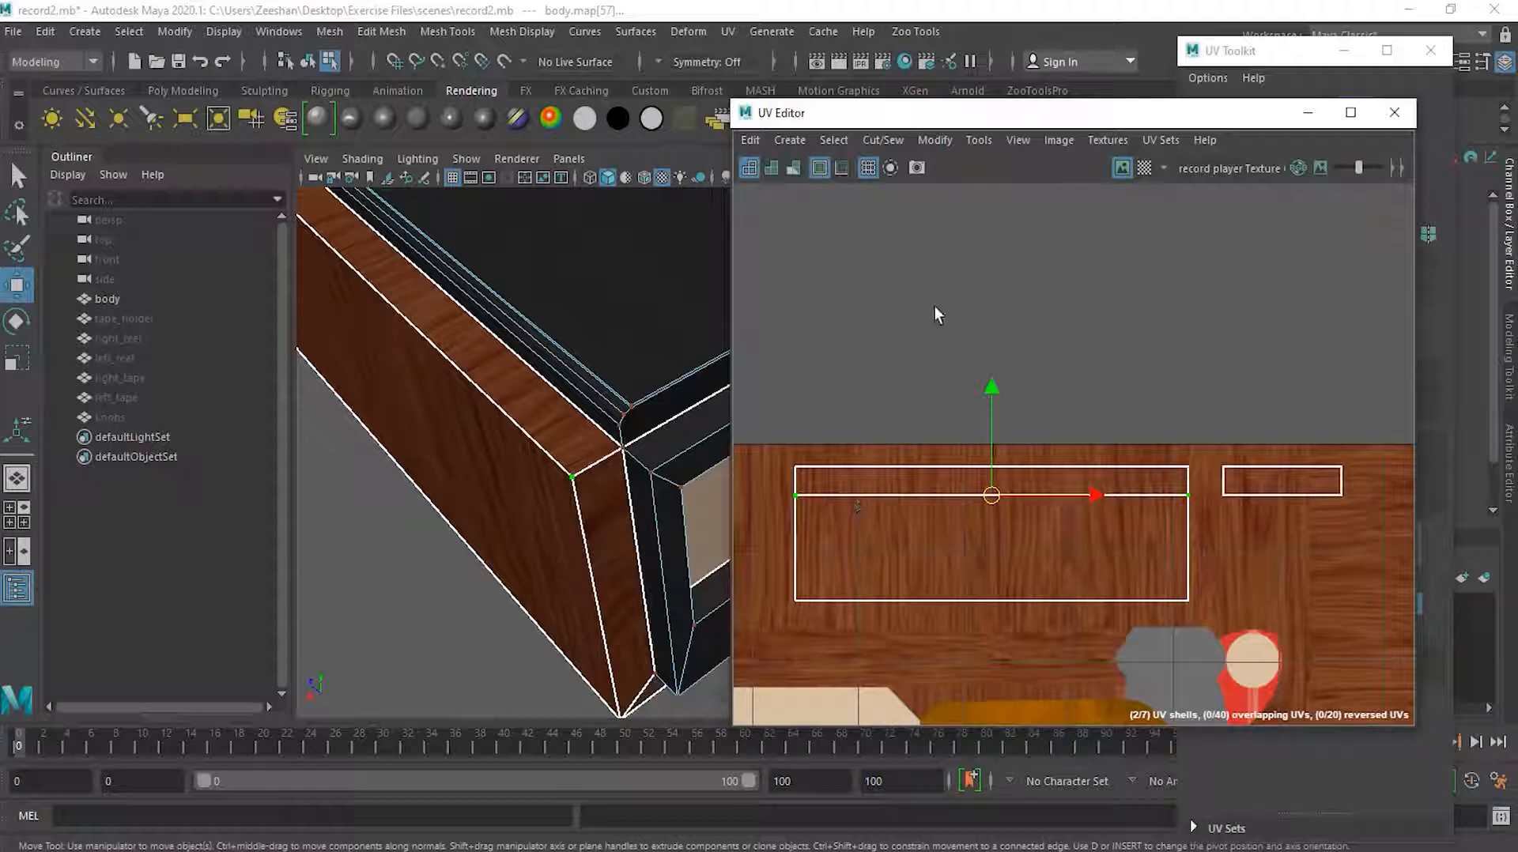
left_click(882, 140)
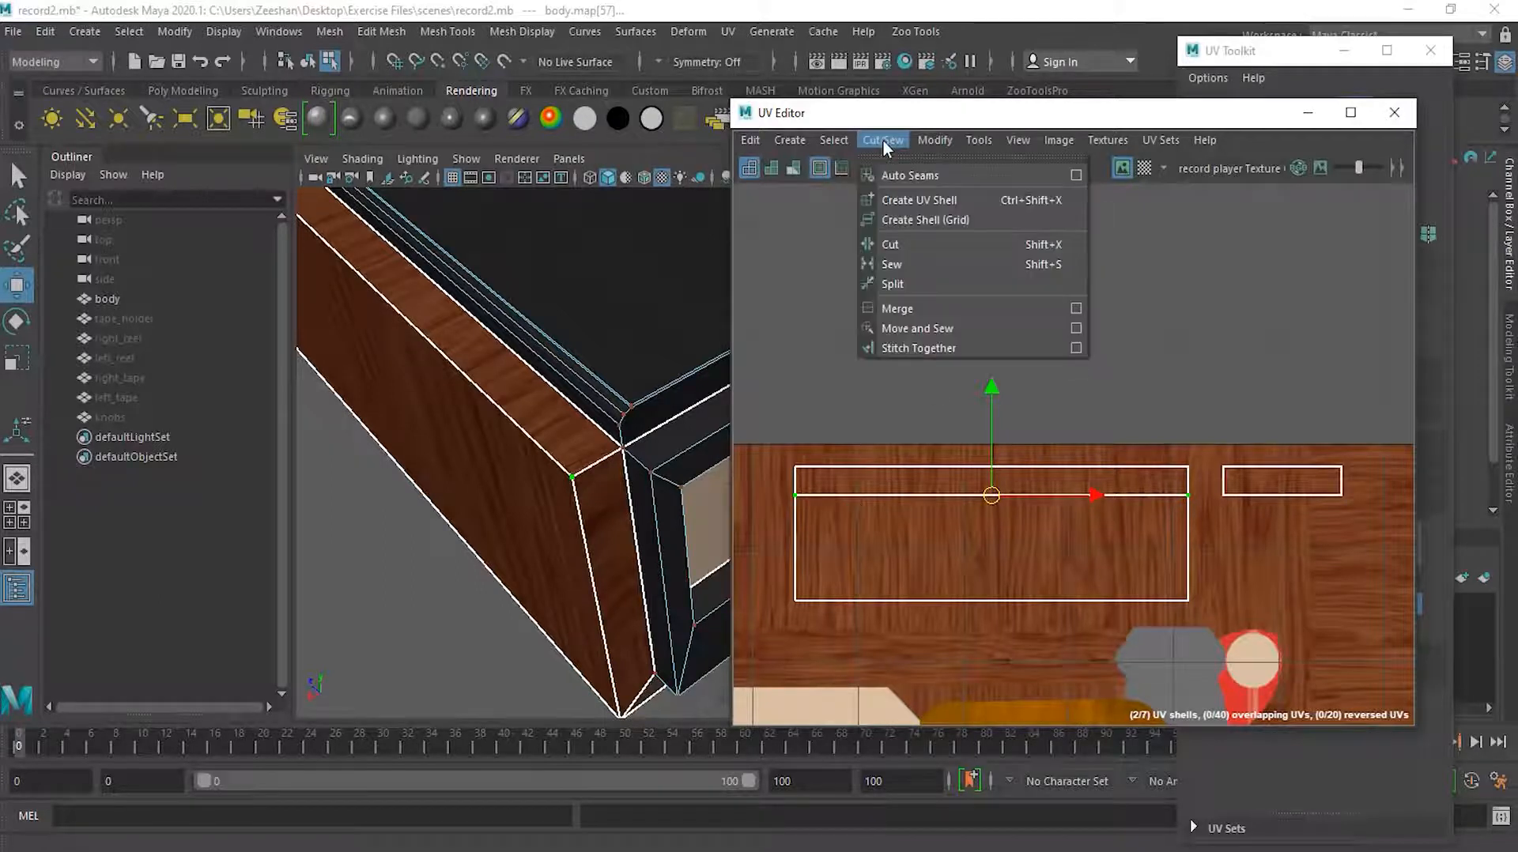
left_click(923, 349)
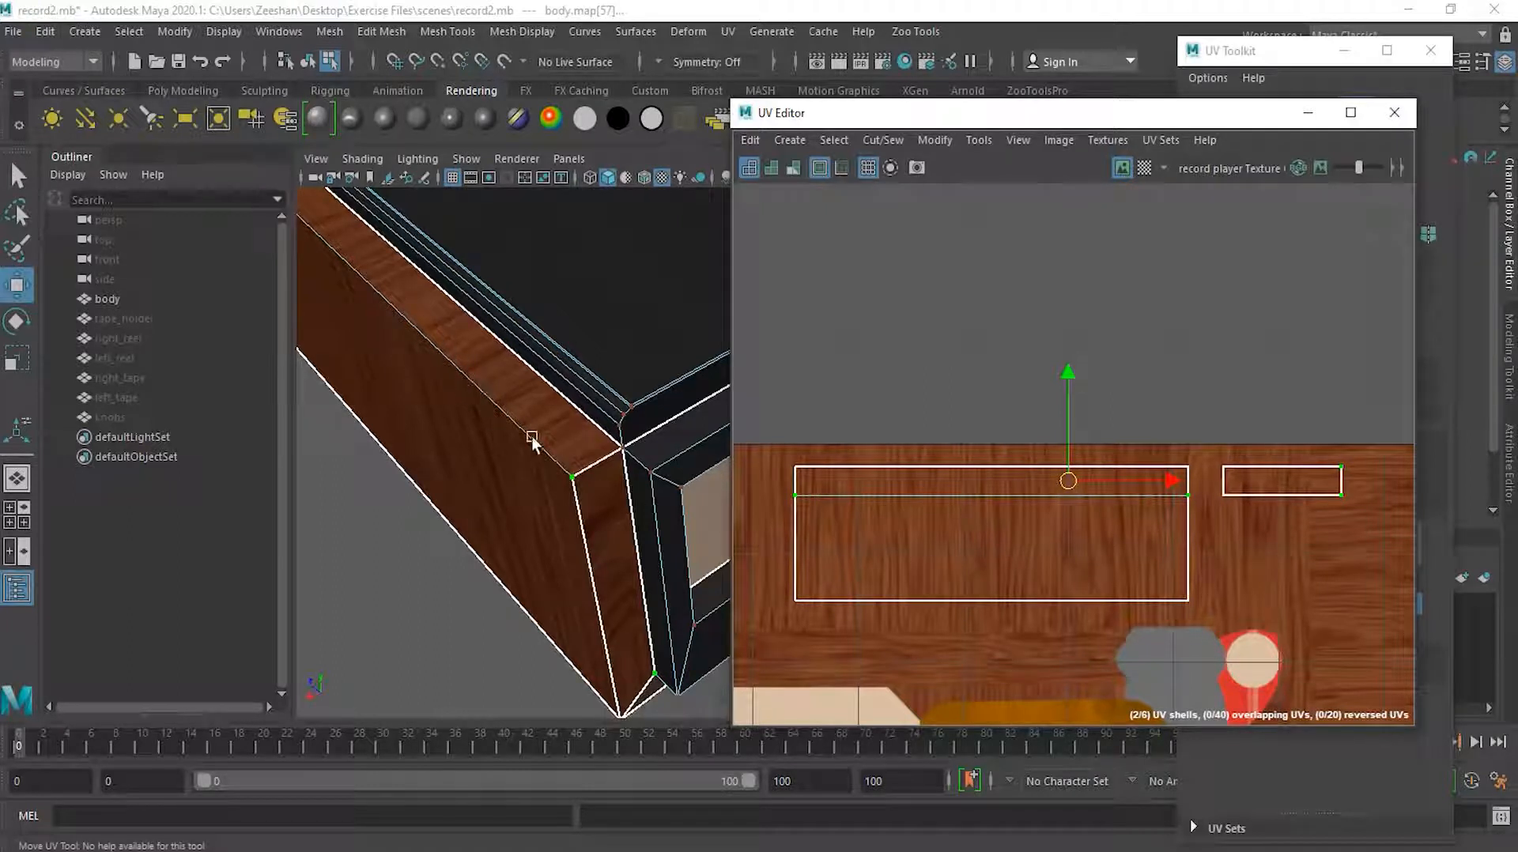
Move the end face's UV shell back left until it touches the right end of the narrow strip
left_click(1281, 64)
left_click(1296, 117)
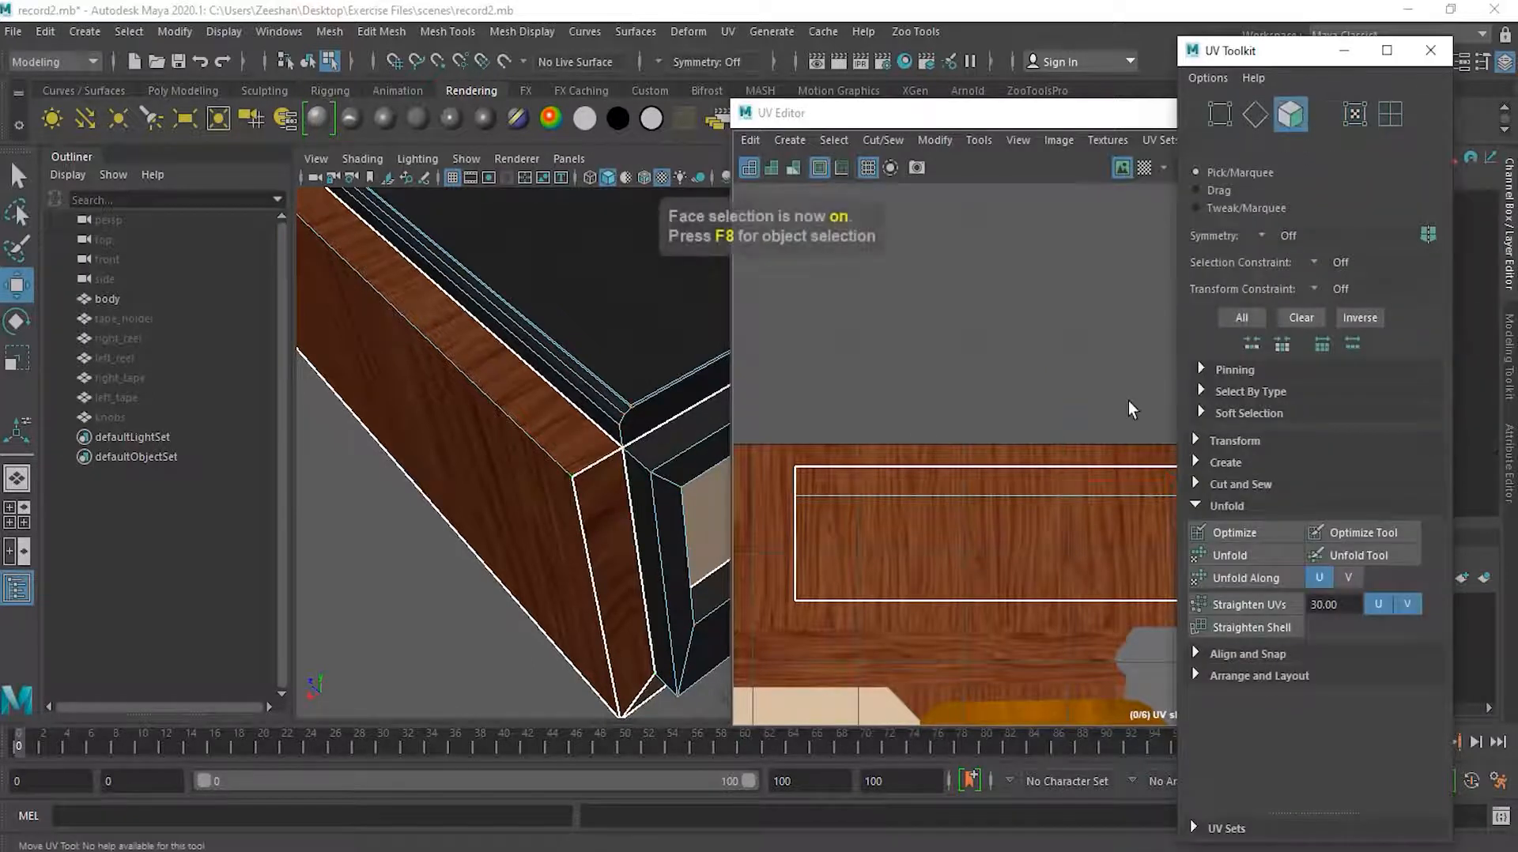
left_click(1296, 477)
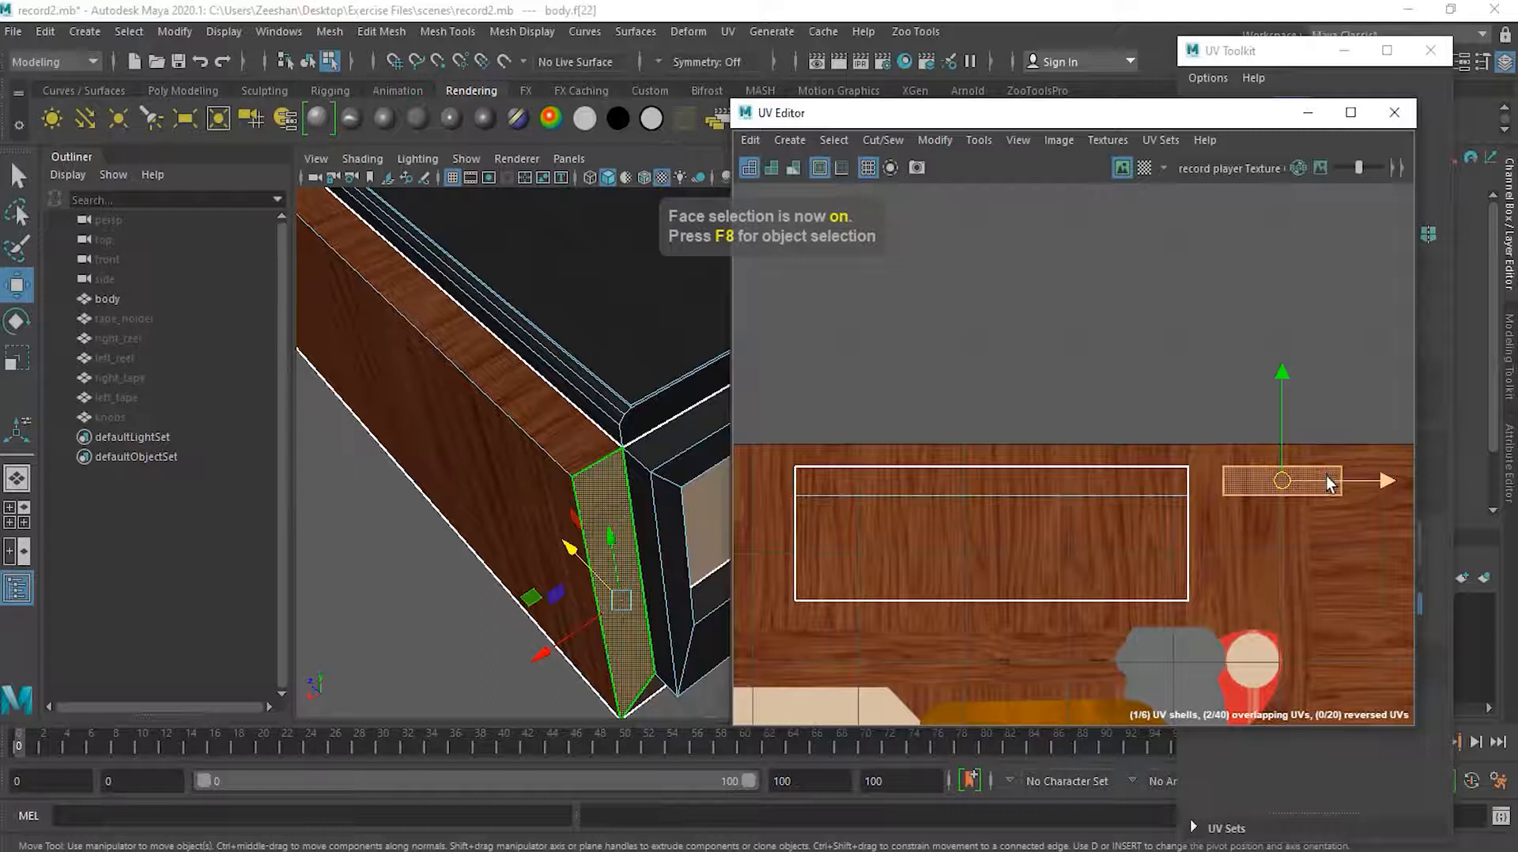
left_click_drag(1314, 481, 1289, 484)
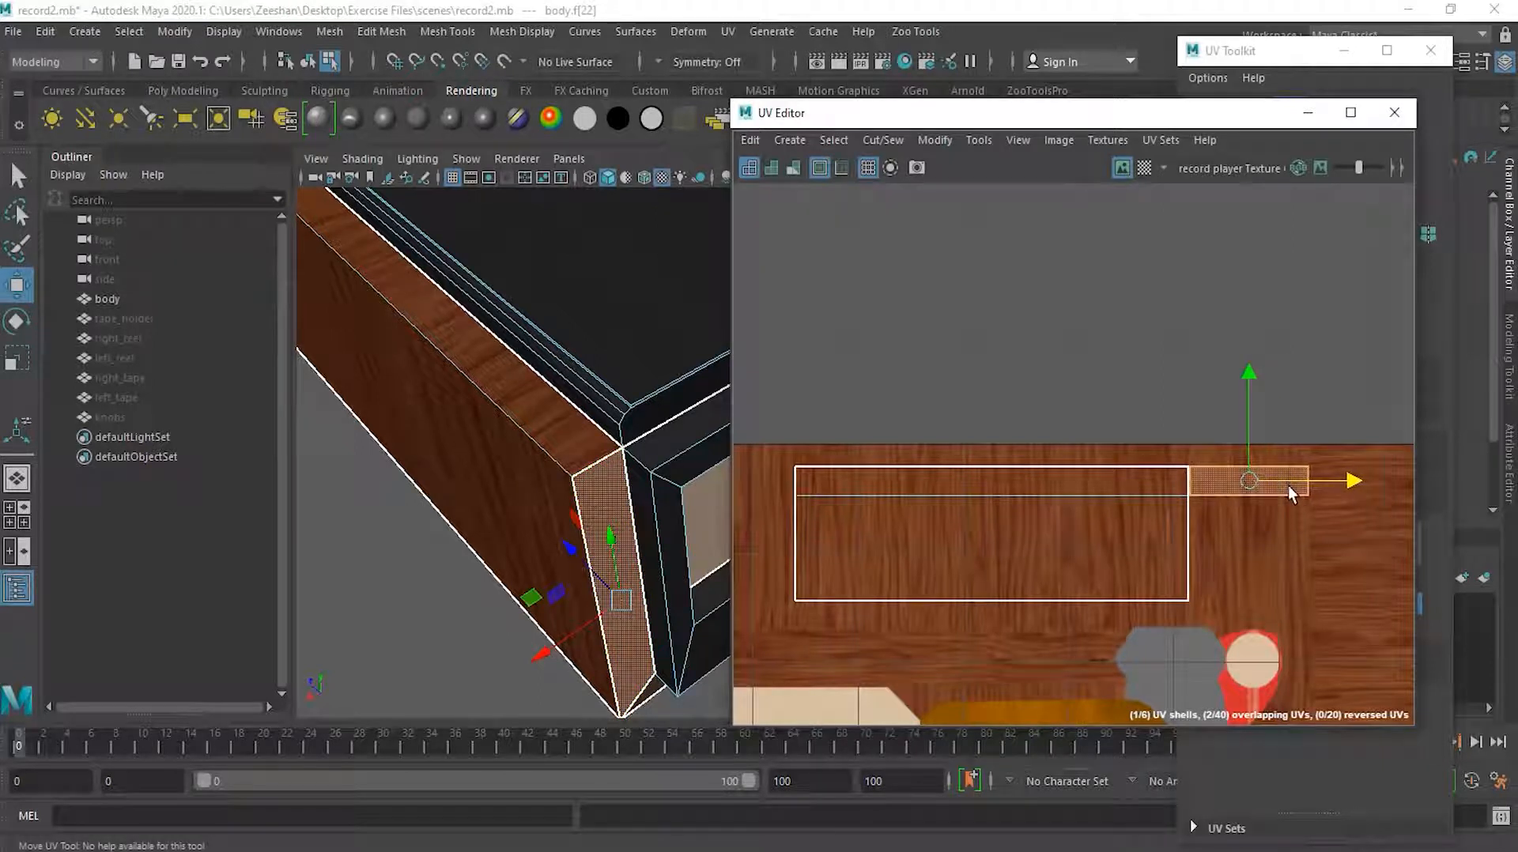
Stitch together the end face and the narrow strip along the UVs of their shared vertical seam
left_click(1232, 35)
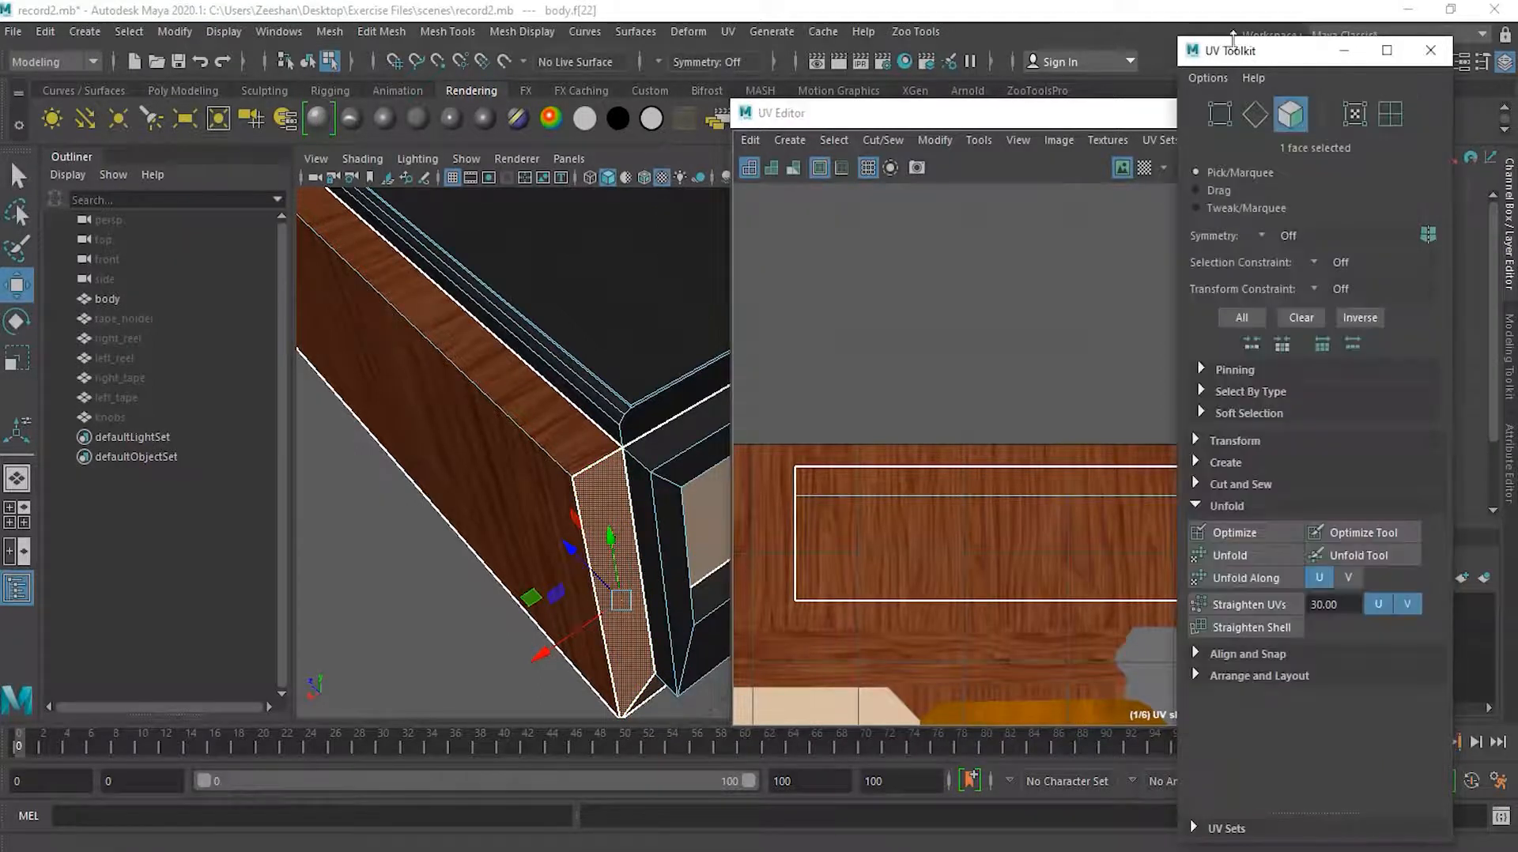
left_click(1354, 114)
left_click(1090, 105)
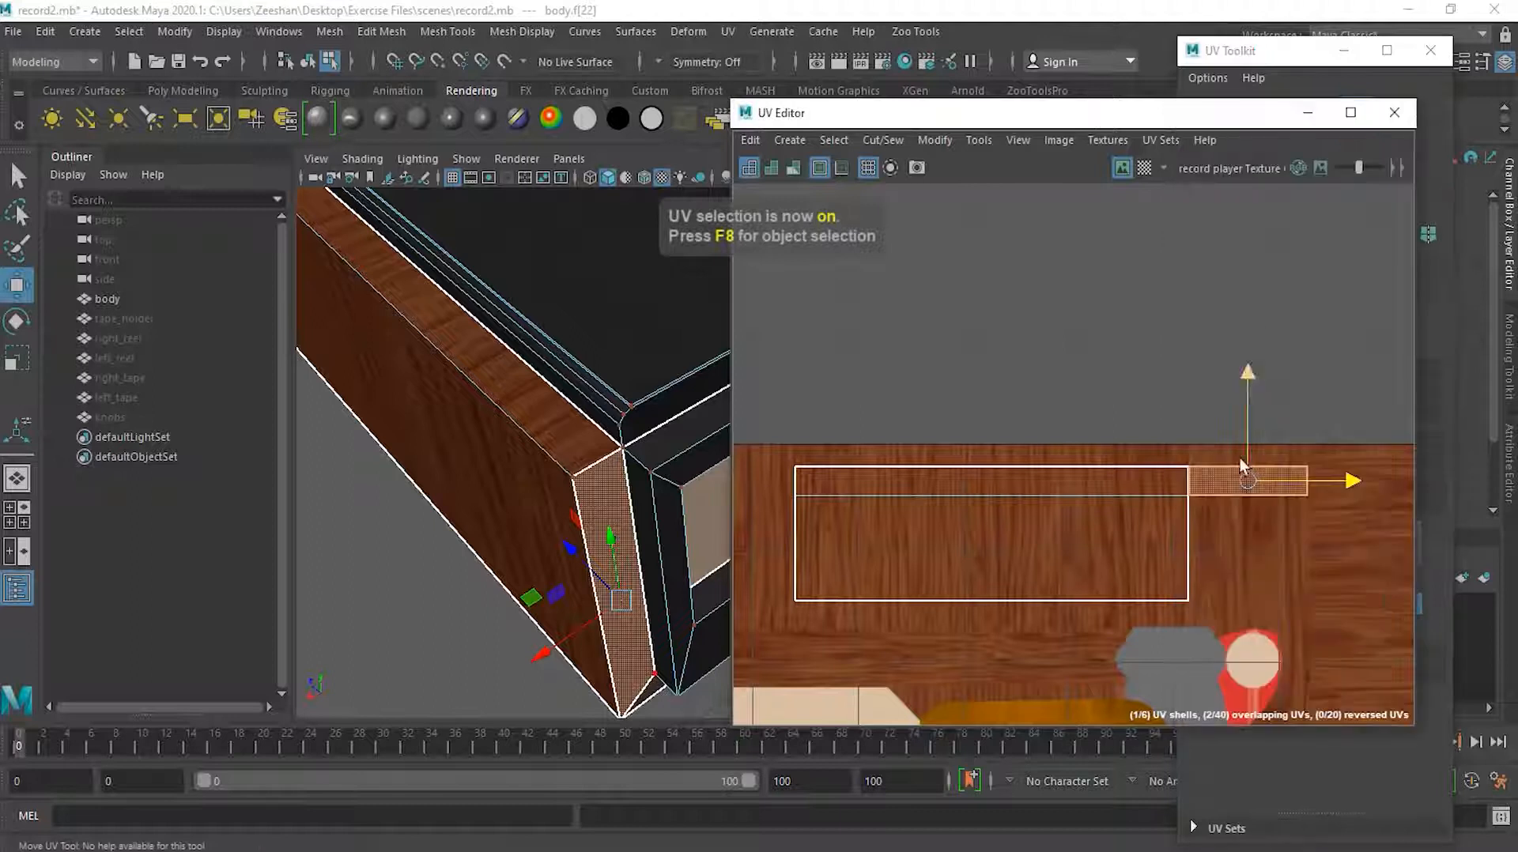
scroll(1148, 461, "up", 3)
left_click_drag(1171, 439, 1188, 517)
left_click(885, 141)
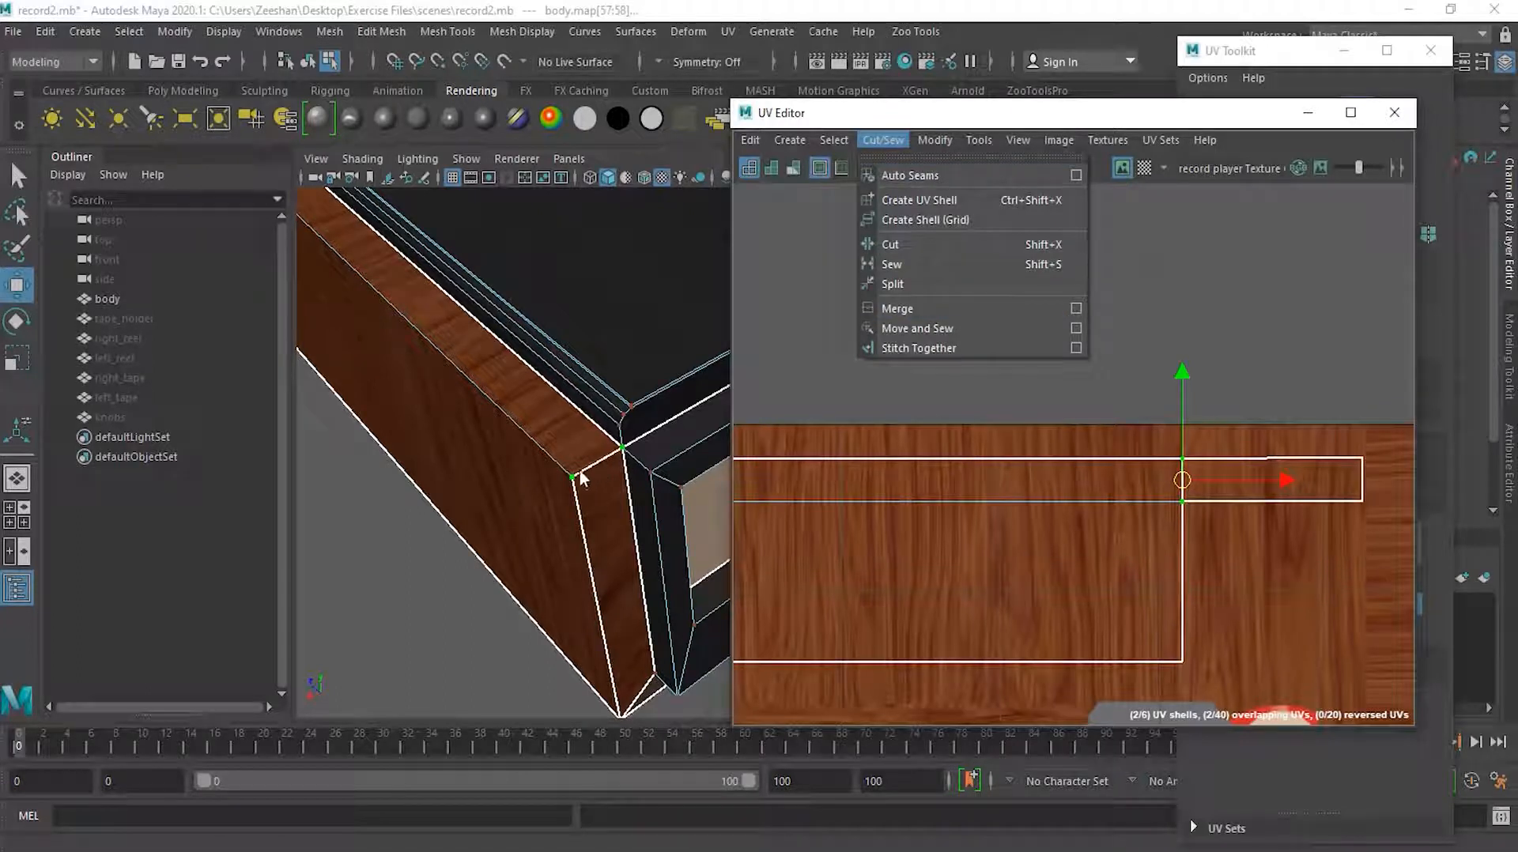
left_click(907, 355)
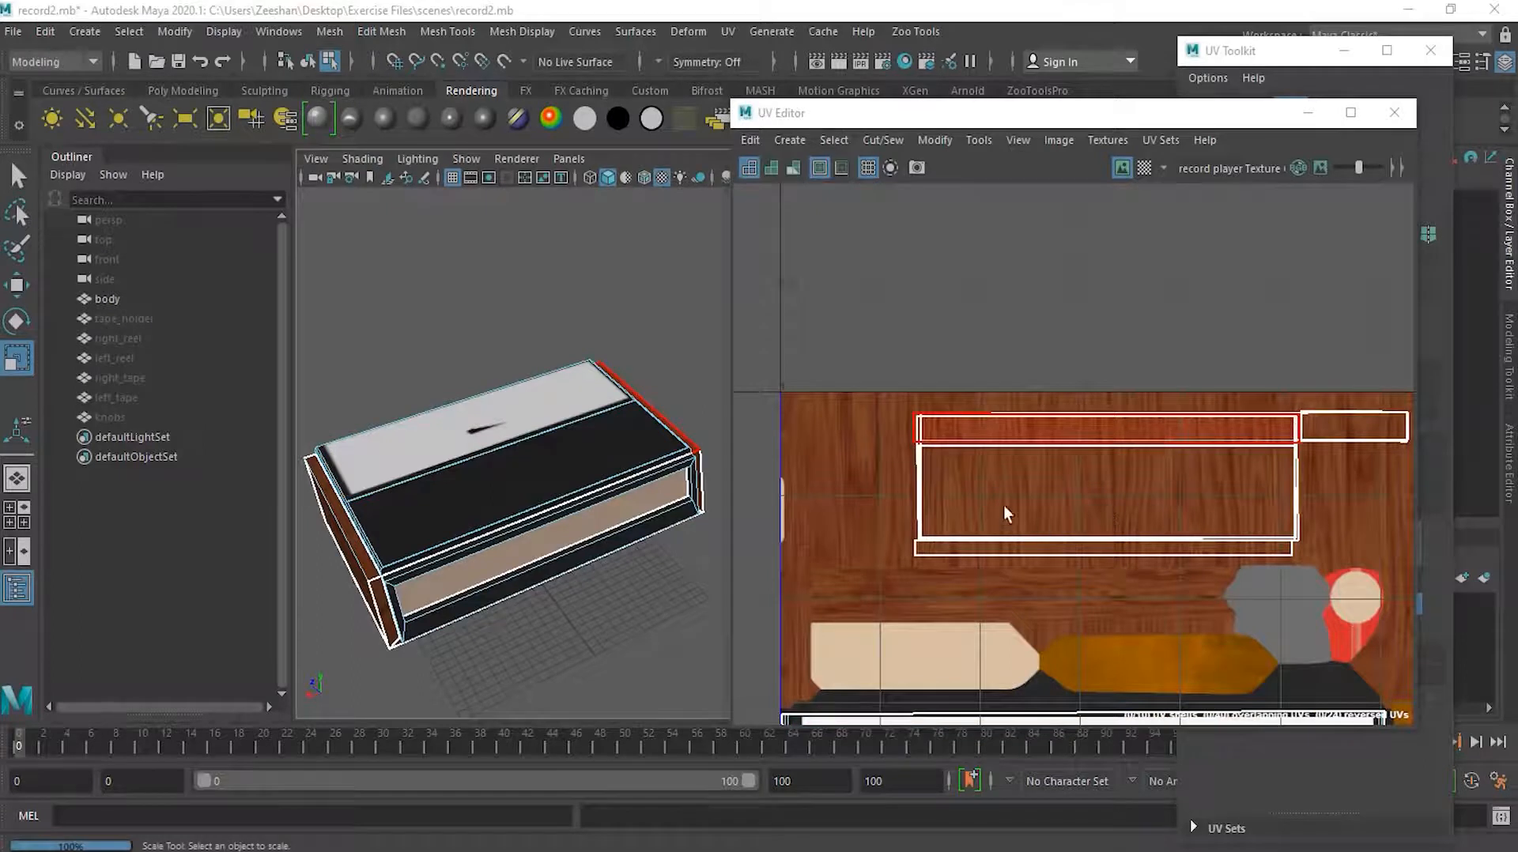
Examine the body's whole UV layout and the texture on both wooden sides and the front of the model
right_click_drag(1260, 552, 847, 565, "alt")
middle_click_drag(1088, 519, 913, 287, "alt")
right_click_drag(1253, 456, 945, 478, "alt")
middle_click_drag(1129, 487, 1060, 437, "alt")
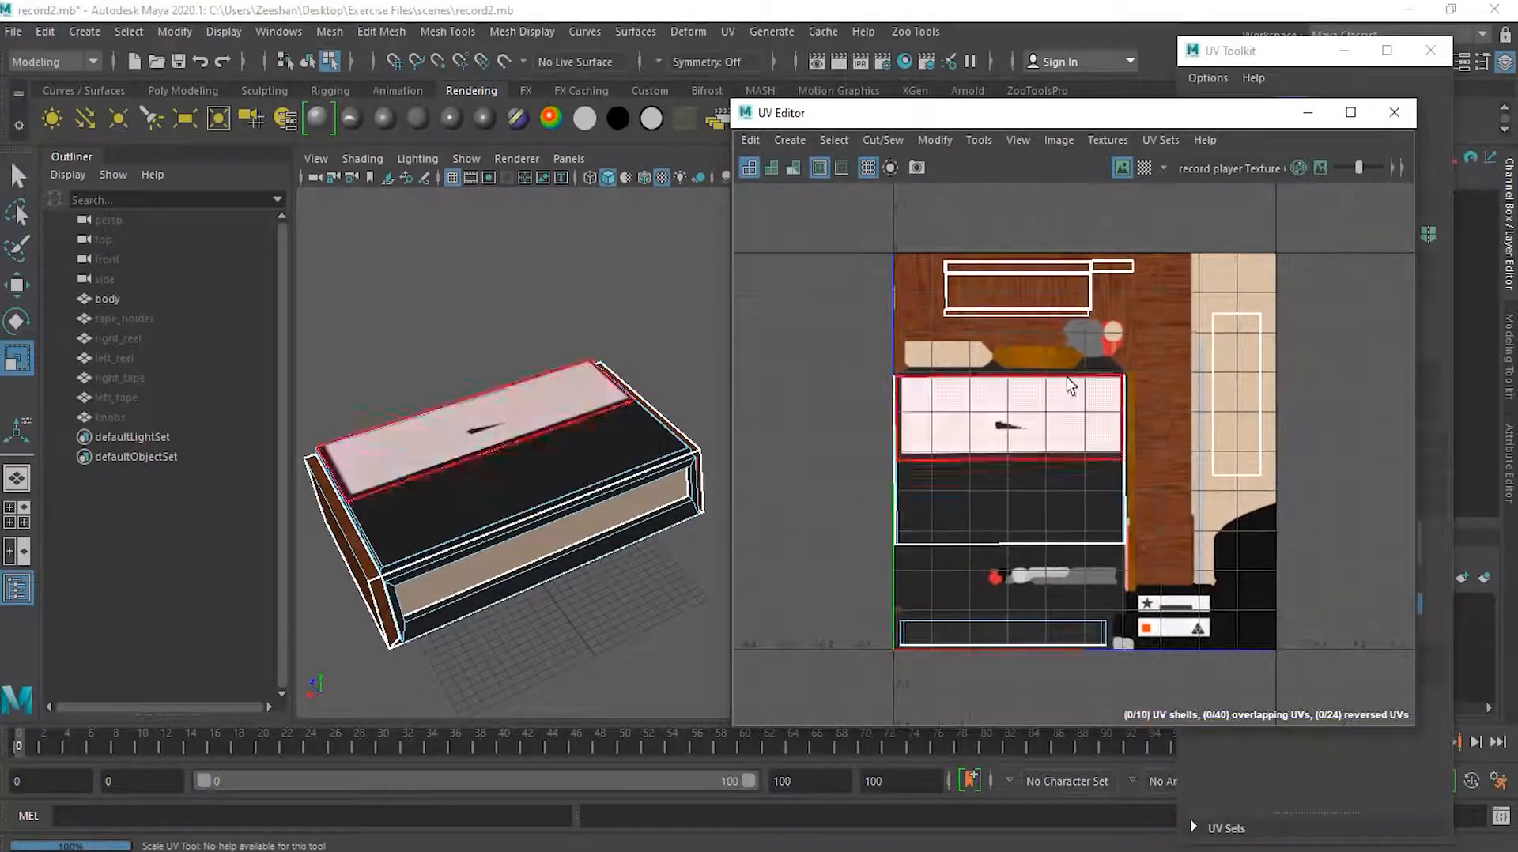
left_click_drag(699, 518, 603, 559, "alt")
middle_click_drag(565, 500, 313, 570, "alt")
right_click_drag(508, 488, 551, 557, "alt")
left_click_drag(551, 559, 474, 589, "alt")
middle_click_drag(379, 633, 586, 559, "alt")
left_click_drag(586, 558, 339, 583, "alt")
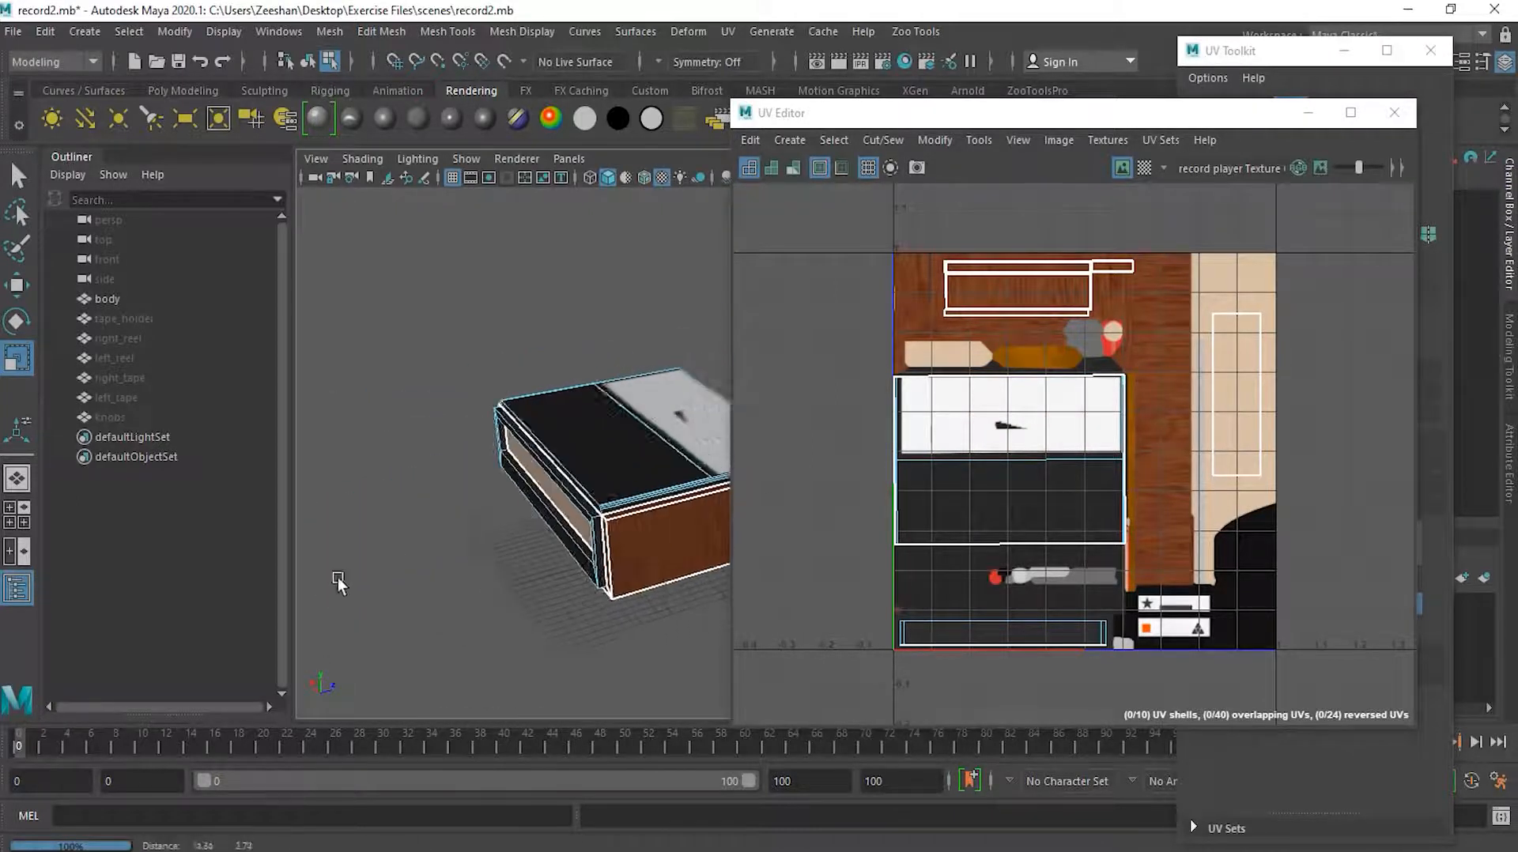
middle_click_drag(478, 581, 394, 567, "alt")
left_click_drag(719, 451, 497, 573, "alt")
middle_click_drag(701, 524, 87, 540, "alt")
left_click_drag(425, 607, 619, 600, "alt")
Close the UV Editor and UV Toolkit, return the body to object selection mode and clear the selection
left_click(1394, 112)
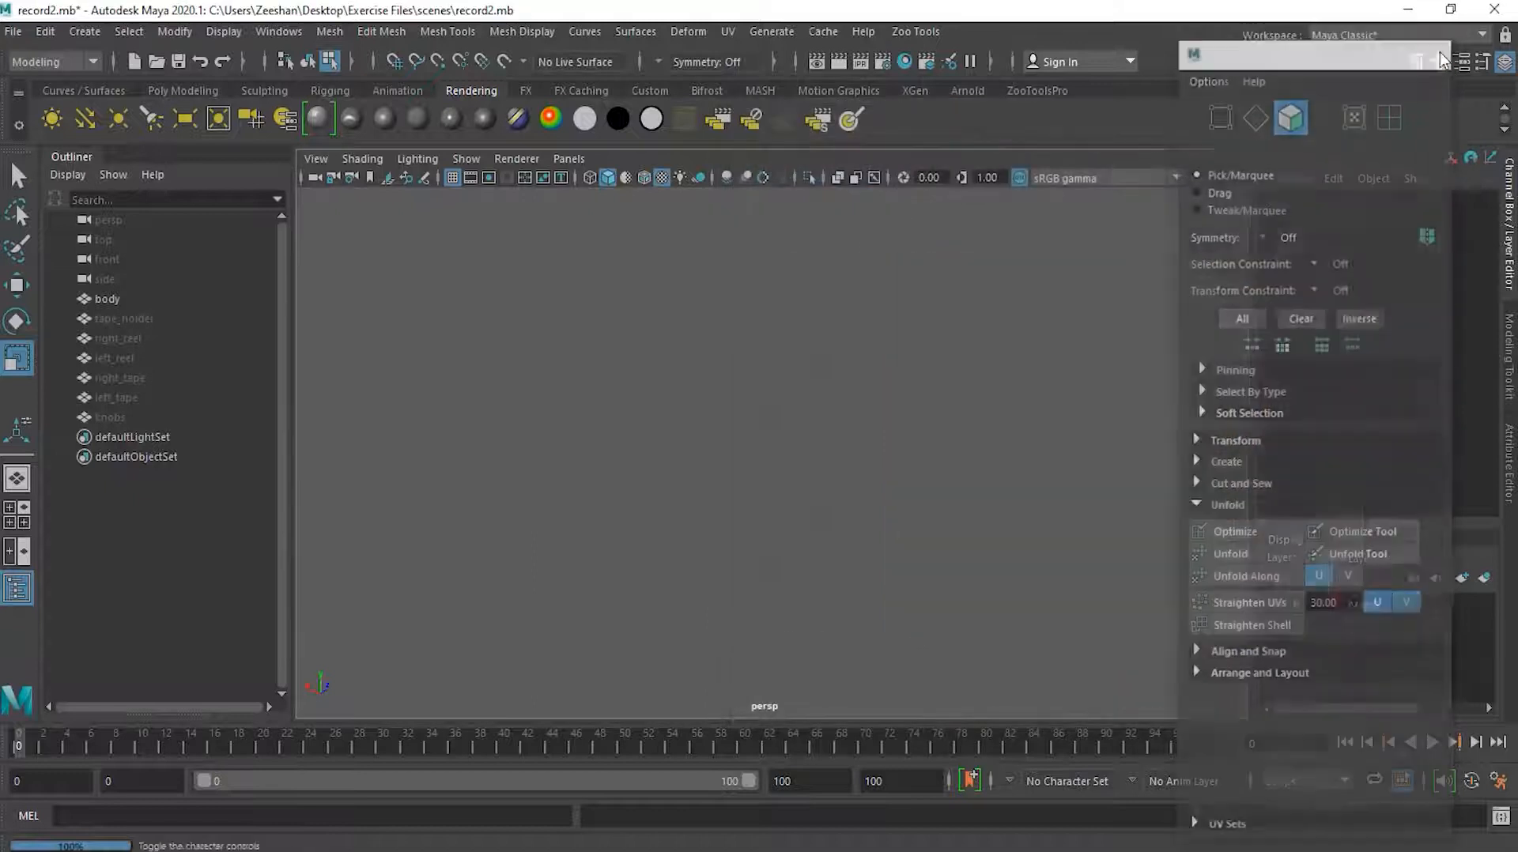
middle_click_drag(813, 504, 1120, 348, "alt")
scroll(902, 457, "down", 5)
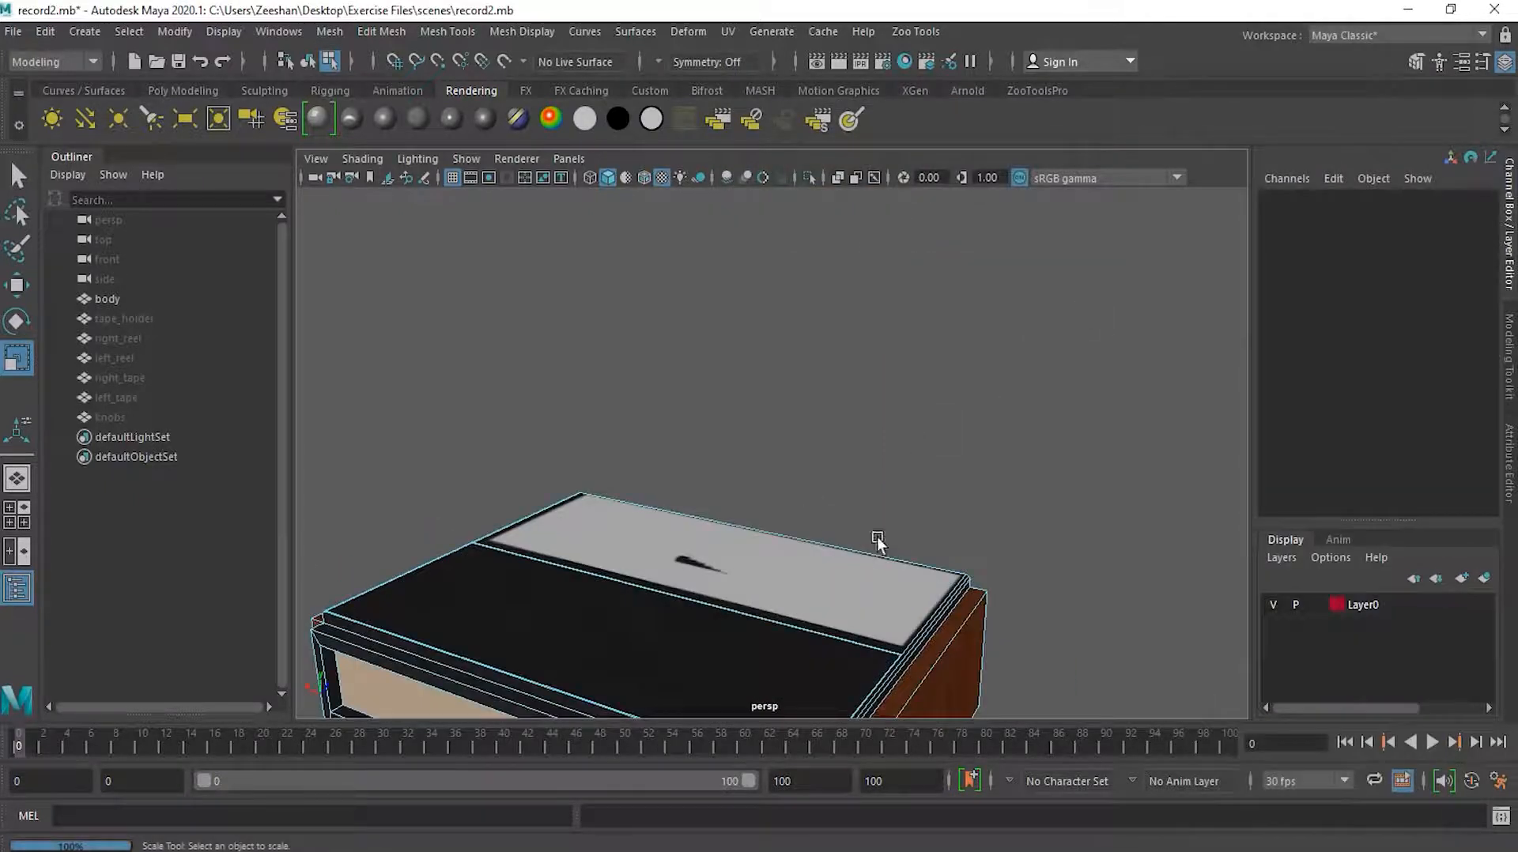
middle_click_drag(878, 544, 959, 413, "alt")
right_click(821, 440)
right_click_drag(822, 440, 939, 320)
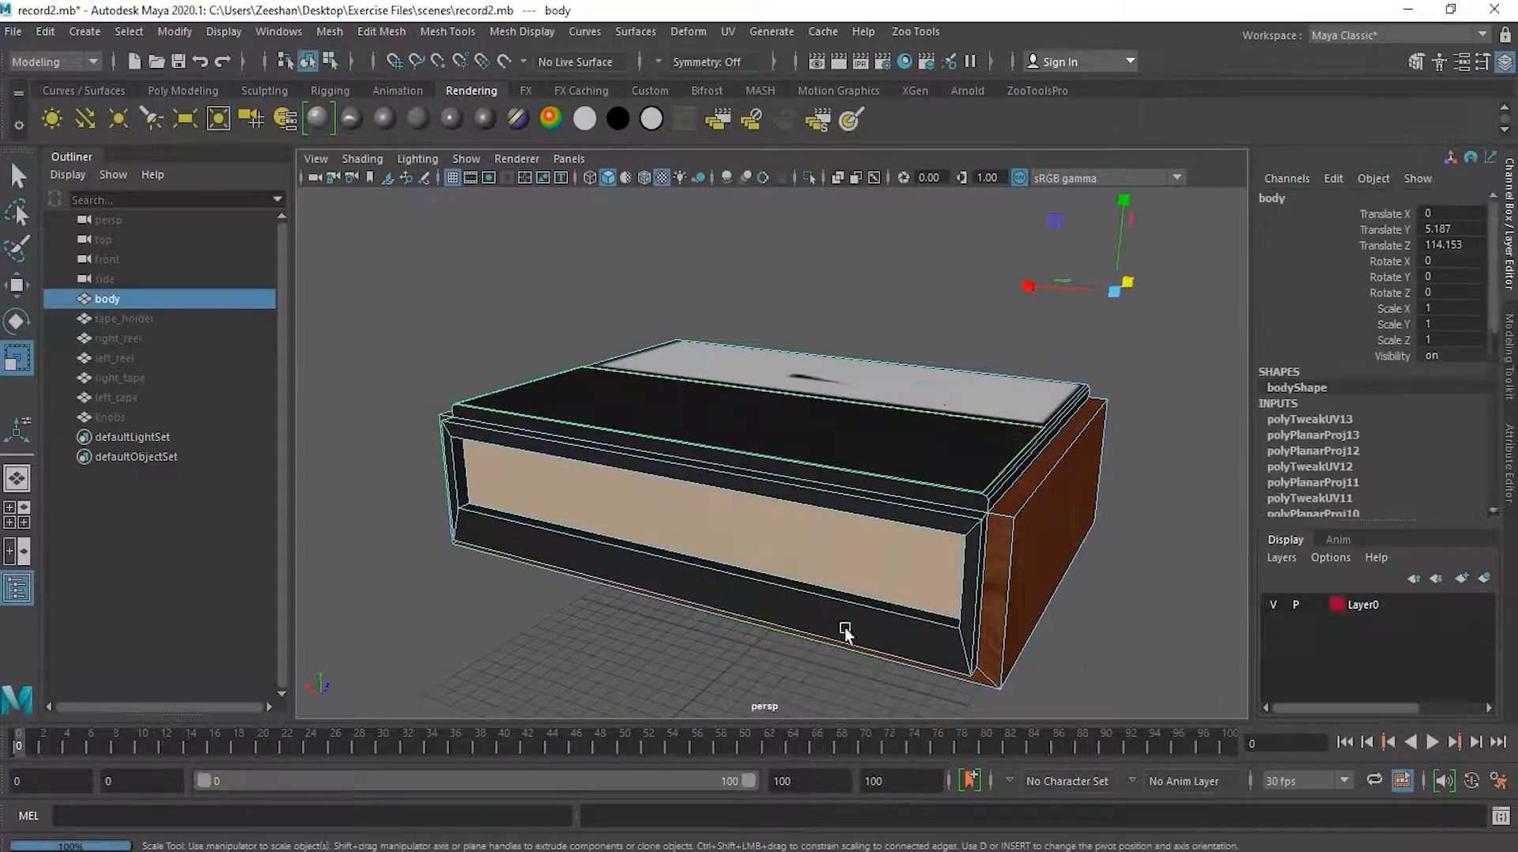
left_click(799, 651)
Examine the wood grain on the body's side faces and the texture along its front
left_click_drag(649, 660, 686, 562, "alt")
right_click_drag(686, 562, 1010, 535, "alt")
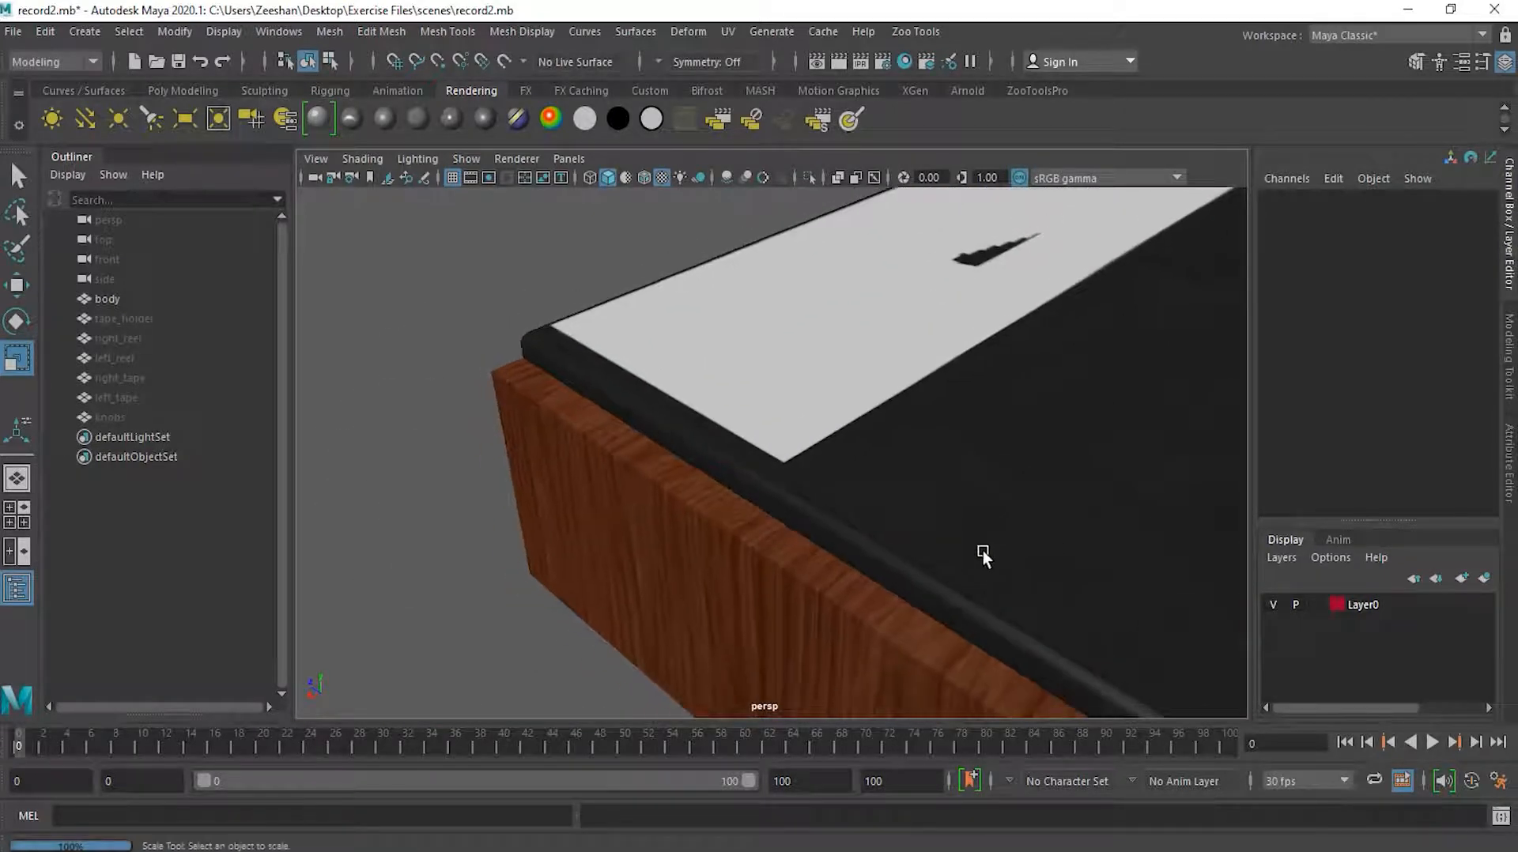
left_click_drag(835, 578, 841, 525, "alt")
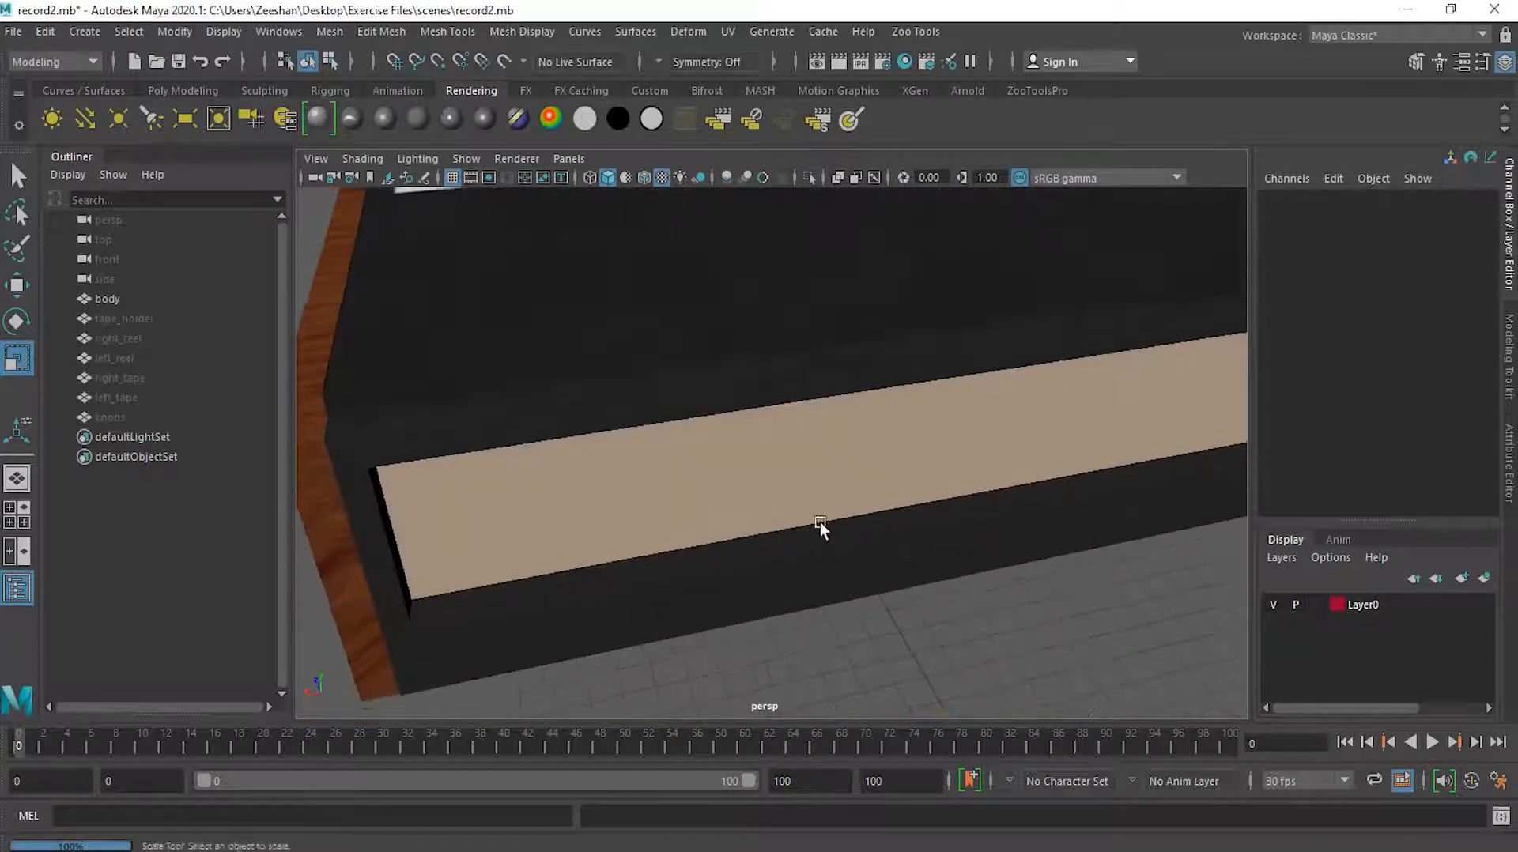
right_click_drag(841, 525, 786, 515, "alt")
left_click_drag(786, 515, 766, 578, "alt")
middle_click_drag(766, 578, 835, 595, "alt")
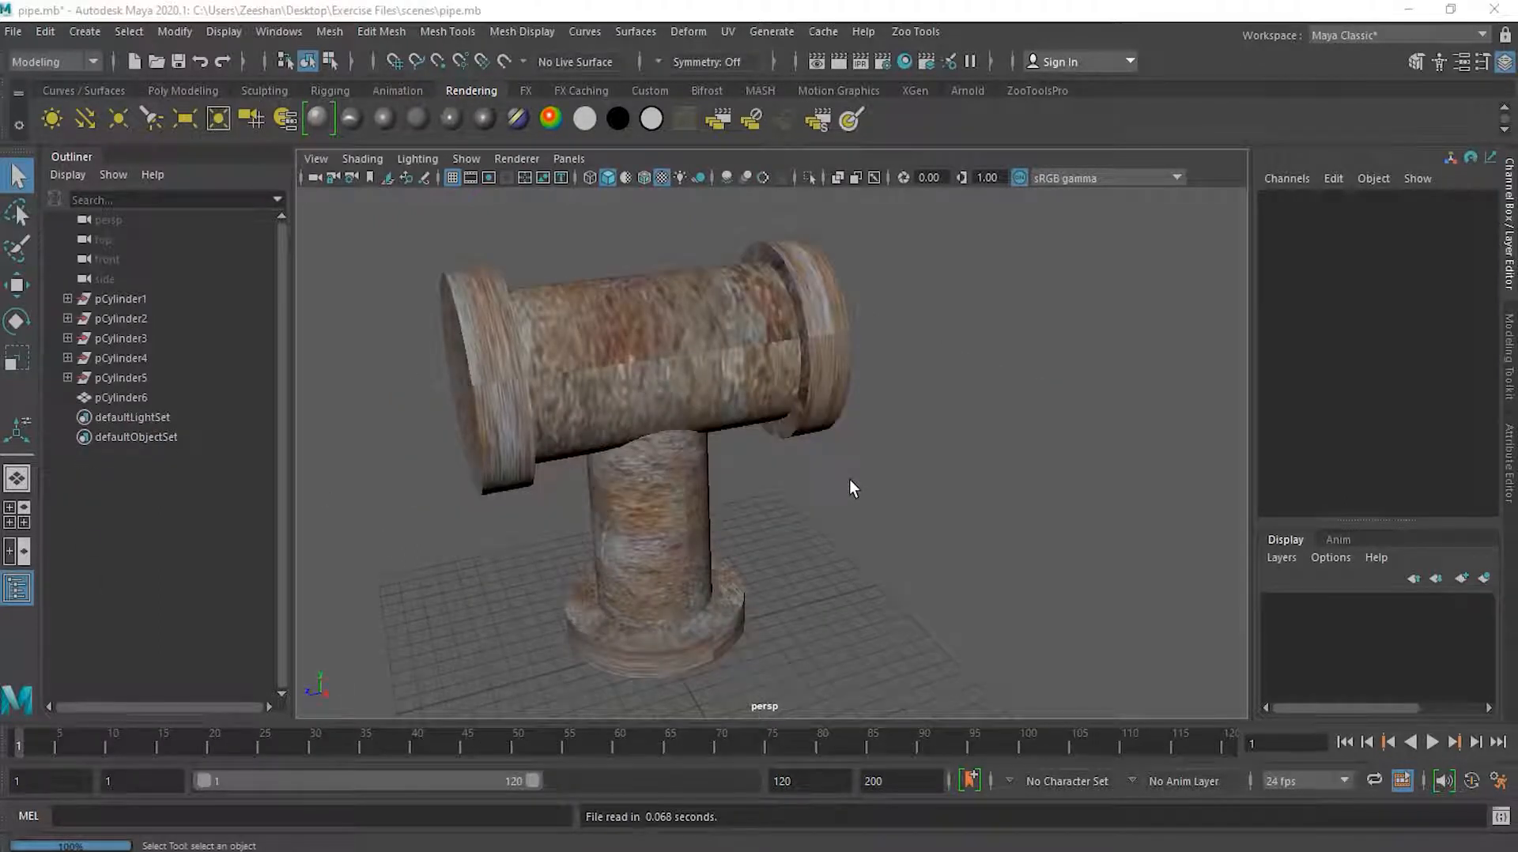
Examine the rusted metal texture on the pipe's end caps, horizontal cylinder and vertical stem for stretching and visible seams
mouse_move(720, 496)
left_mouse_down("alt")
mouse_move(767, 457)
mouse_move(1088, 484)
mouse_move(788, 524)
mouse_move(689, 500)
mouse_move(695, 489)
left_mouse_up("alt")
right_click_drag(684, 478, 699, 525, "alt")
left_click_drag(699, 525, 711, 513, "alt")
right_click_drag(686, 515, 624, 529, "alt")
mouse_move(623, 529)
left_mouse_down("alt")
mouse_move(661, 518)
mouse_move(630, 531)
left_mouse_up("alt")
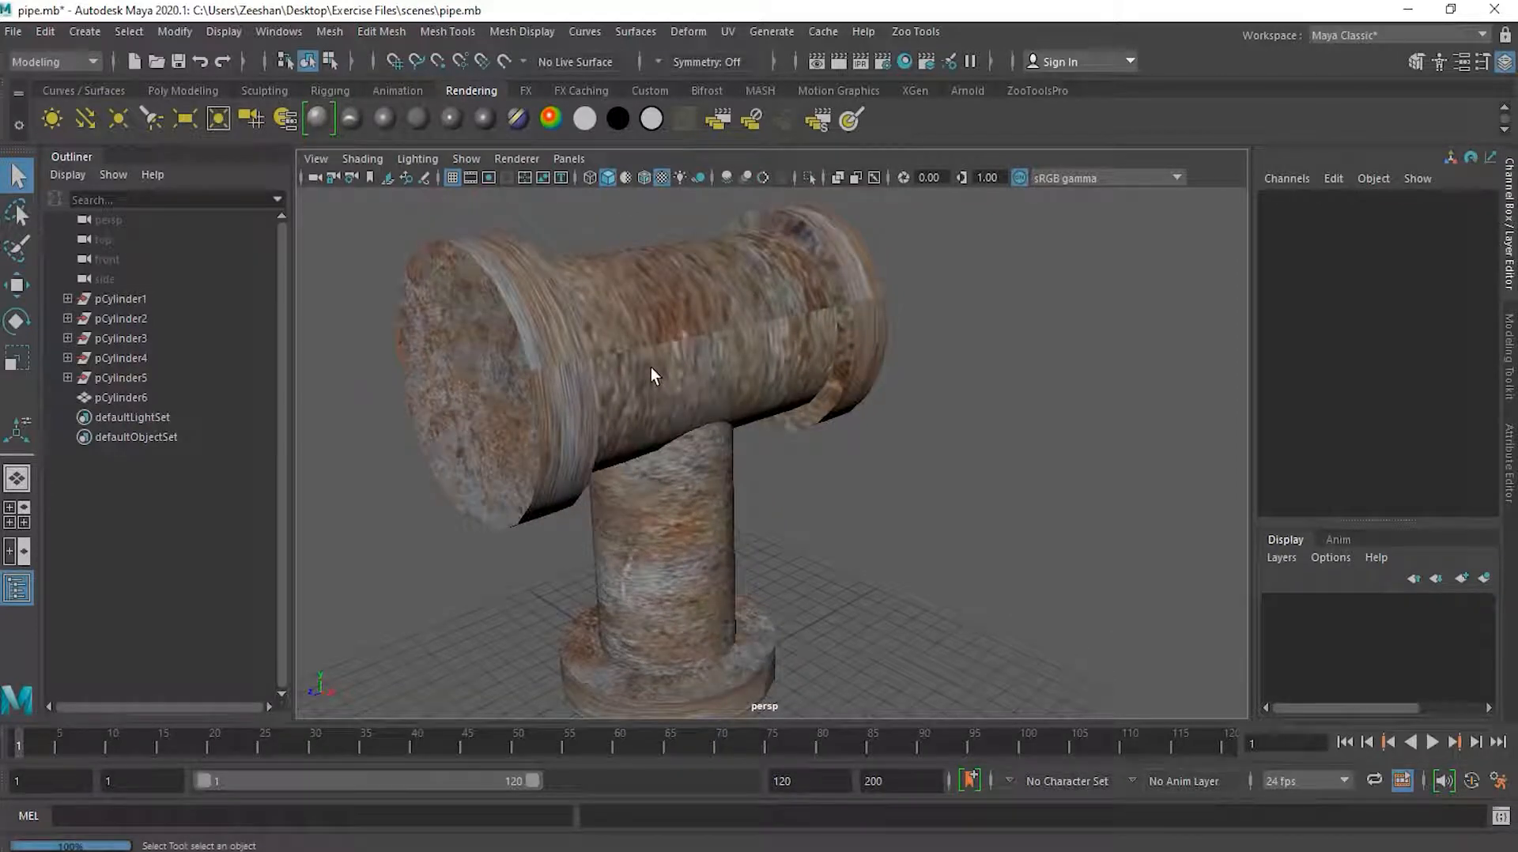
left_click_drag(515, 474, 563, 485, "alt")
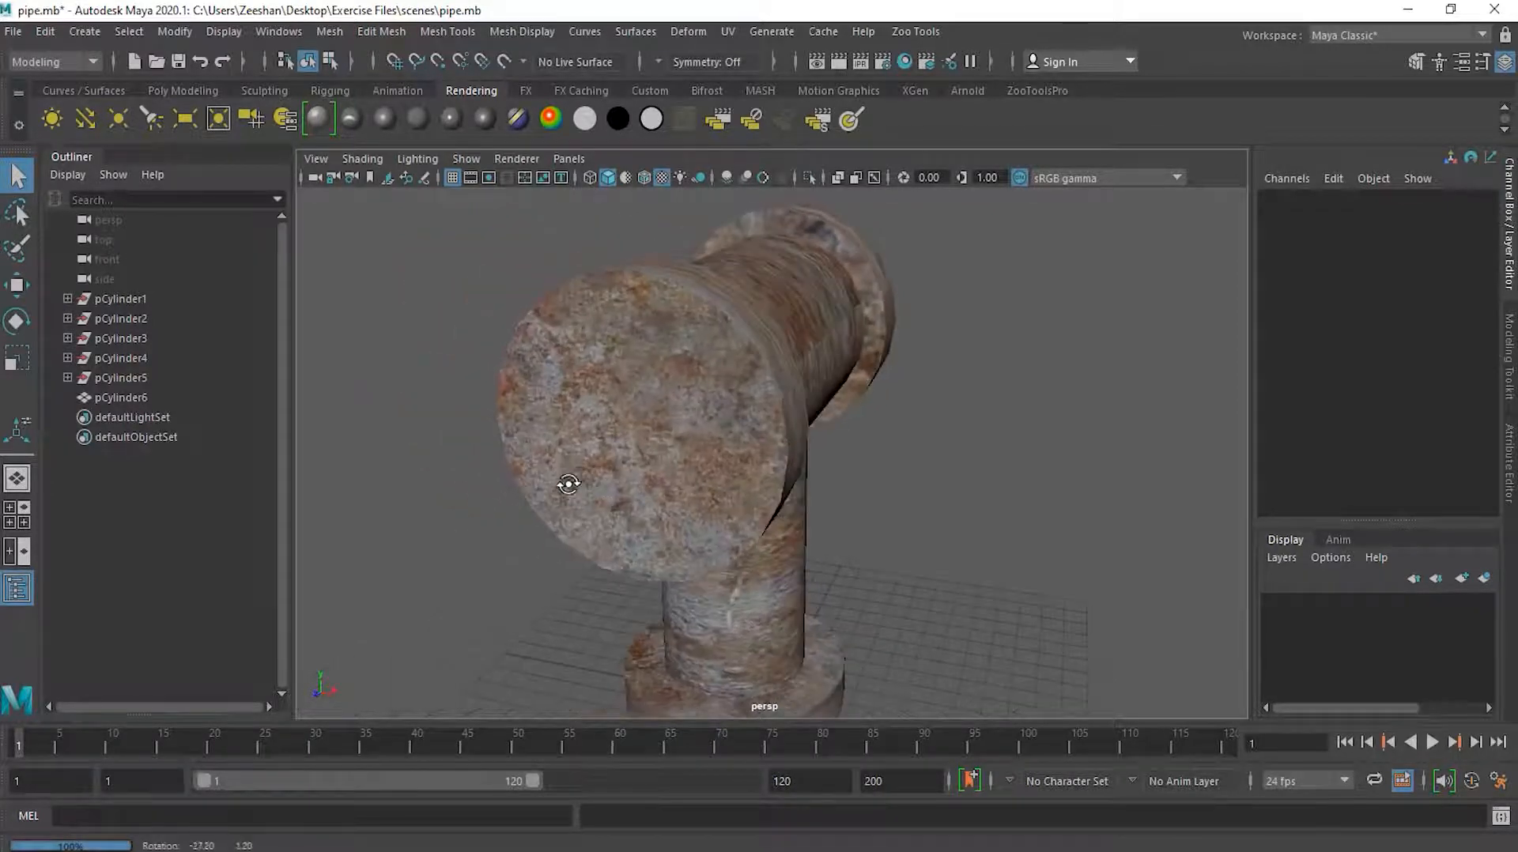
left_click_drag(575, 422, 688, 387, "alt")
middle_click_drag(761, 304, 741, 380, "alt")
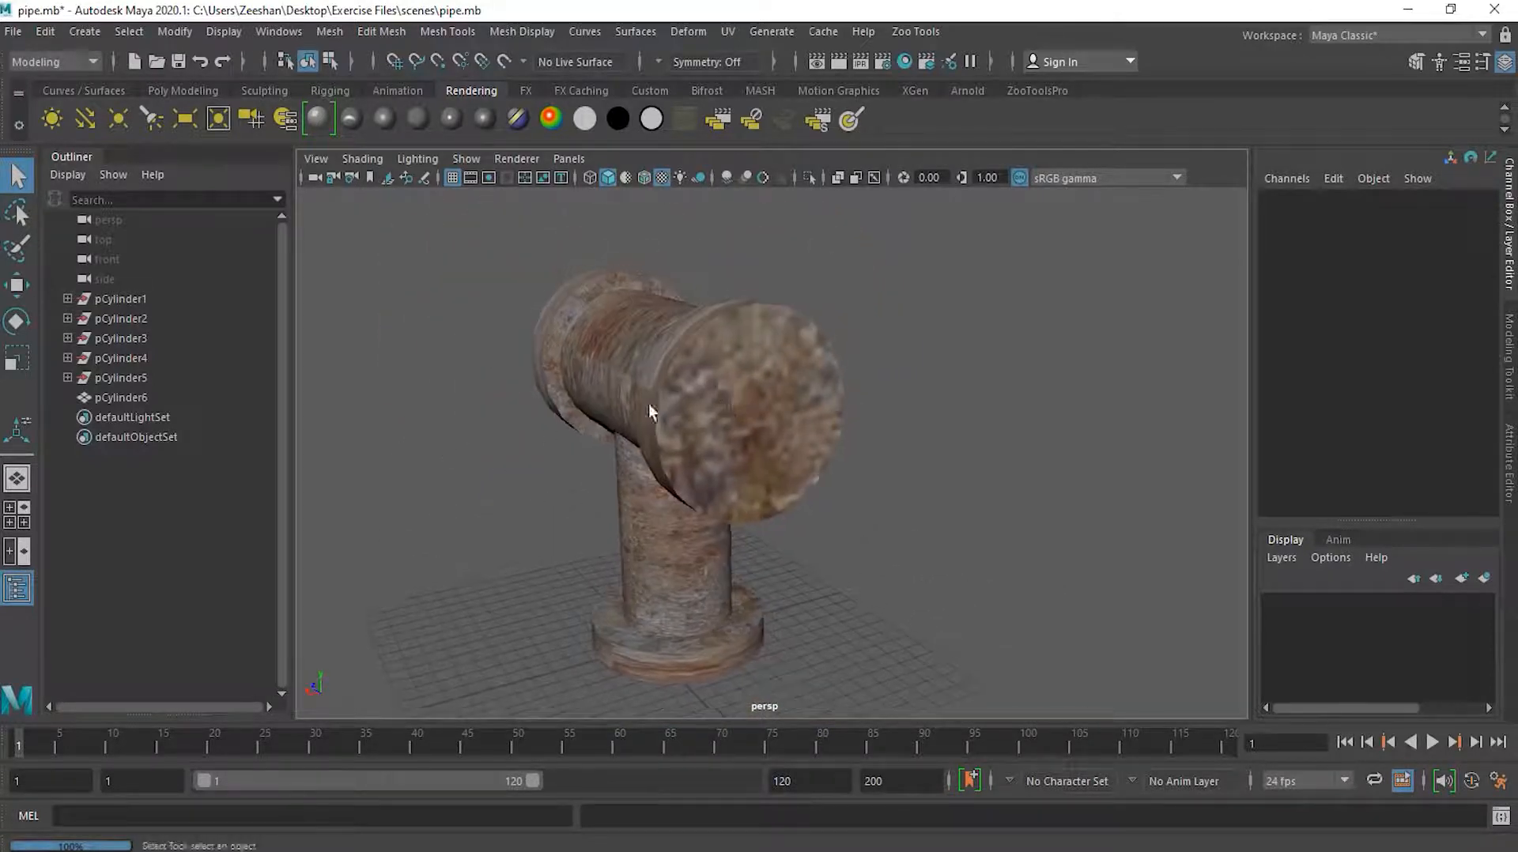
right_click_drag(679, 408, 793, 411, "alt")
left_click_drag(618, 598, 654, 558, "alt")
right_click_drag(654, 558, 723, 569, "alt")
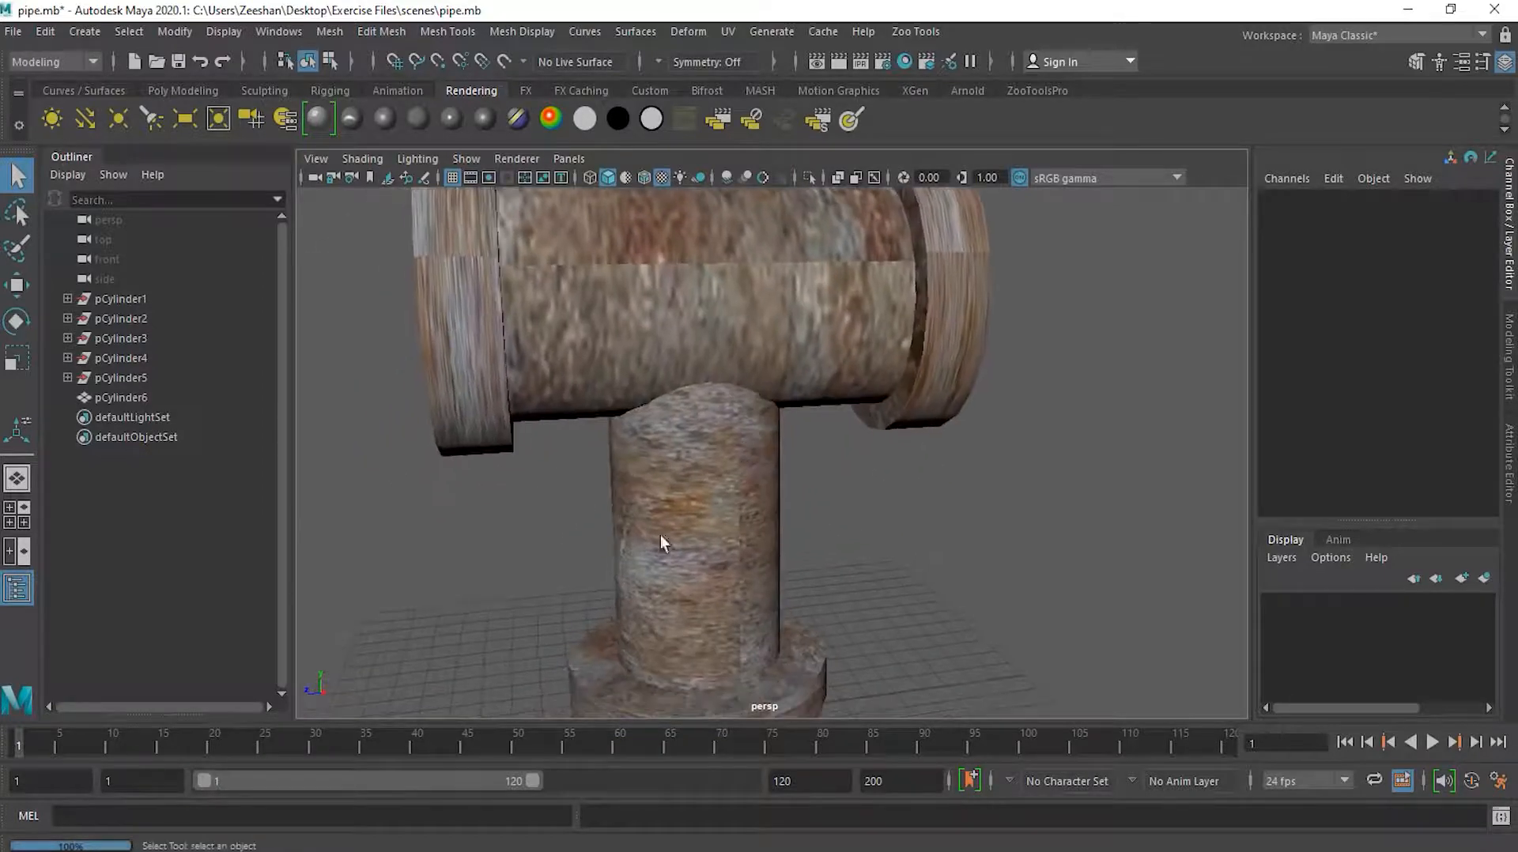
right_click_drag(780, 484, 620, 514, "alt")
mouse_move(620, 514)
left_mouse_down("alt")
mouse_move(667, 524)
mouse_move(728, 460)
mouse_move(637, 458)
mouse_move(684, 492)
mouse_move(643, 509)
left_mouse_up("alt")
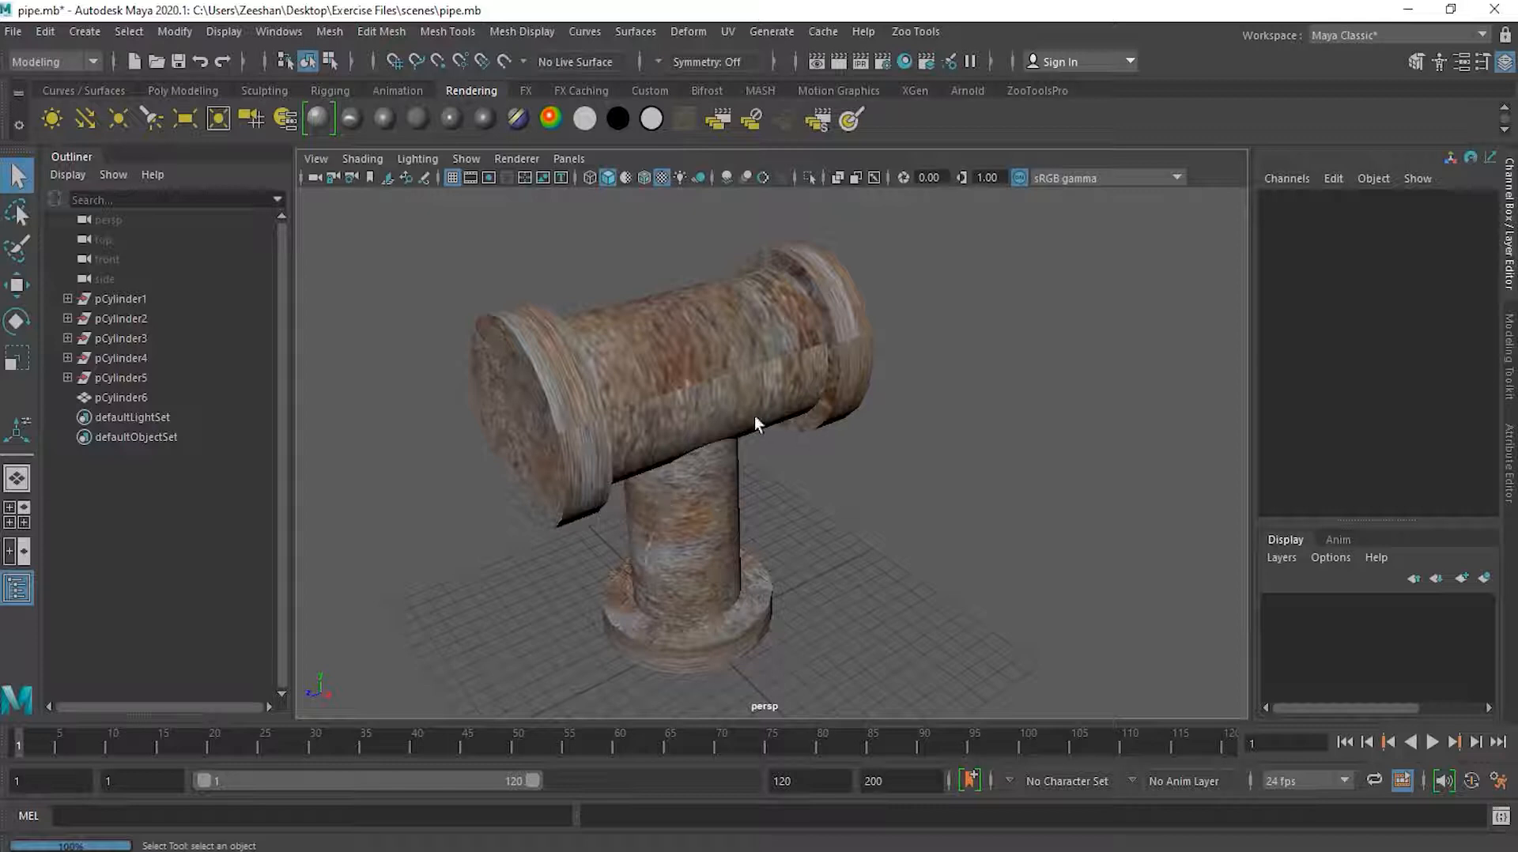
Open the pipe mesh in the UV Editor and arrange and narrow the editor window beside the model
left_click(721, 406)
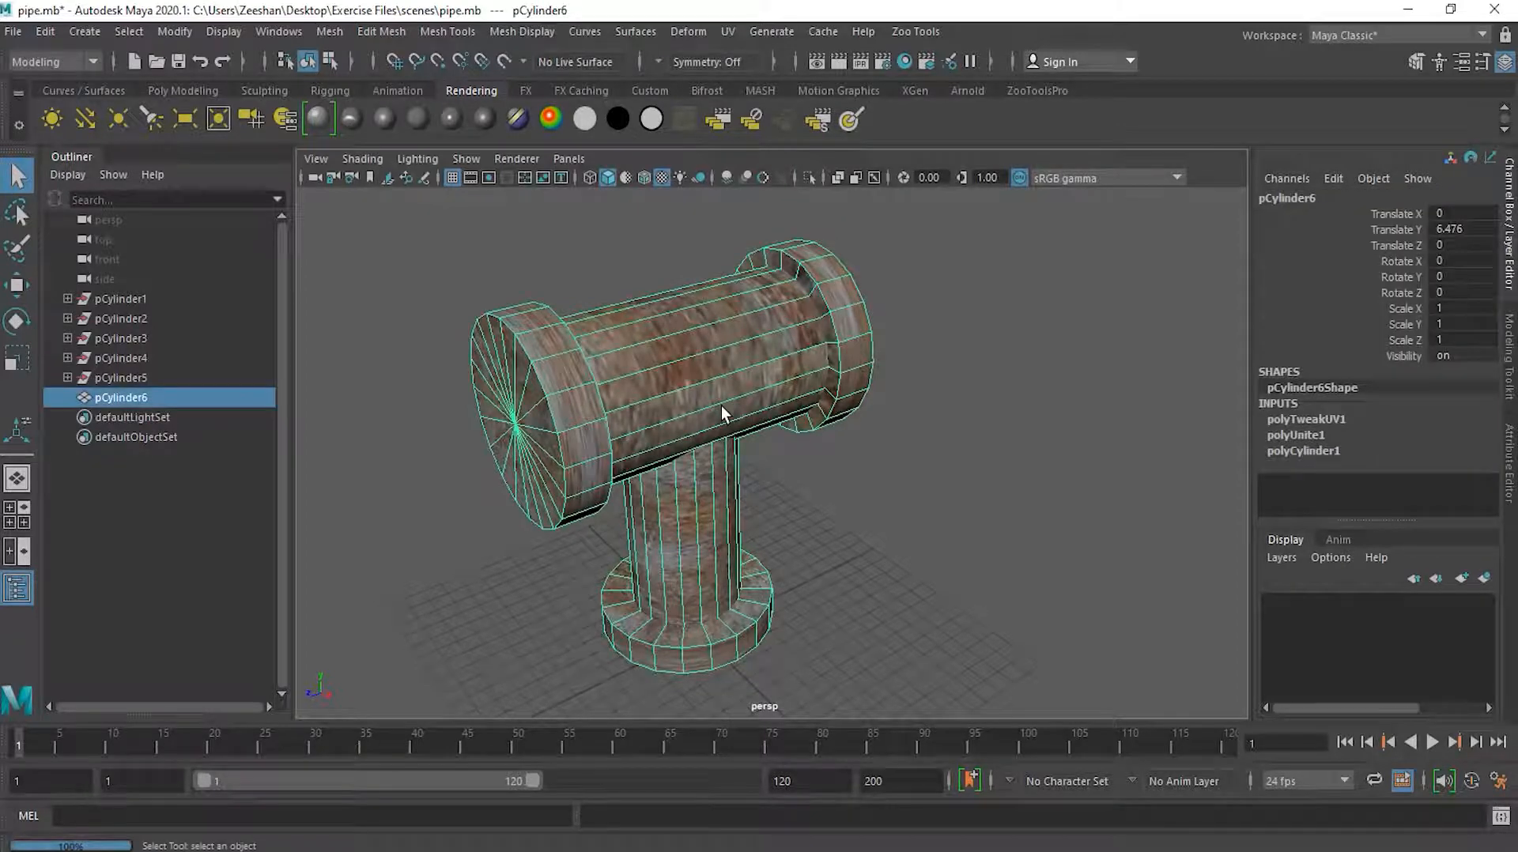
left_click(726, 33)
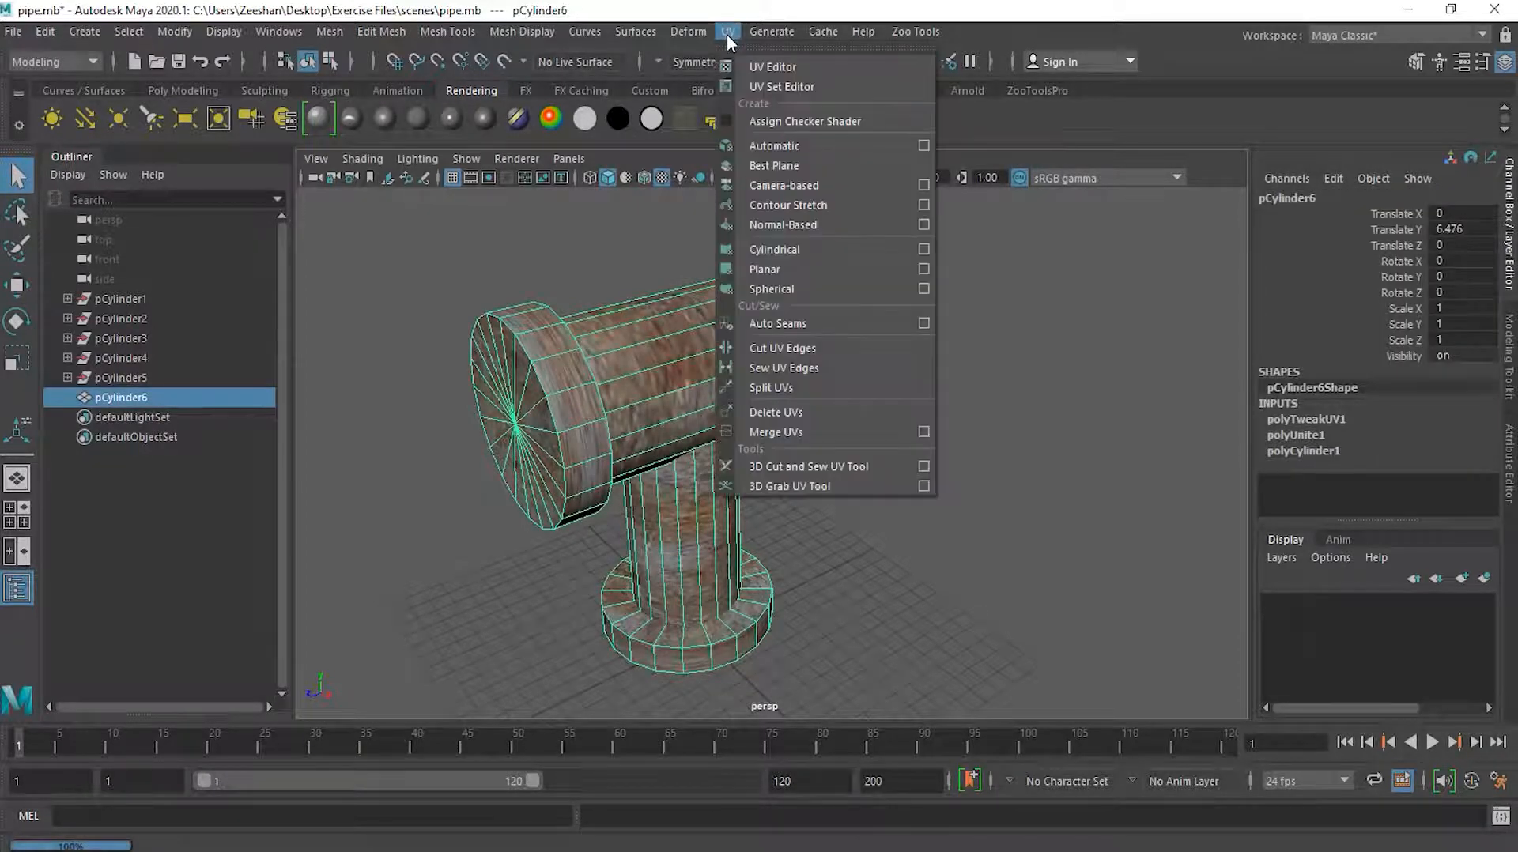
left_click(785, 68)
left_click_drag(1096, 113, 967, 85)
left_click_drag(545, 350, 403, 355, "alt")
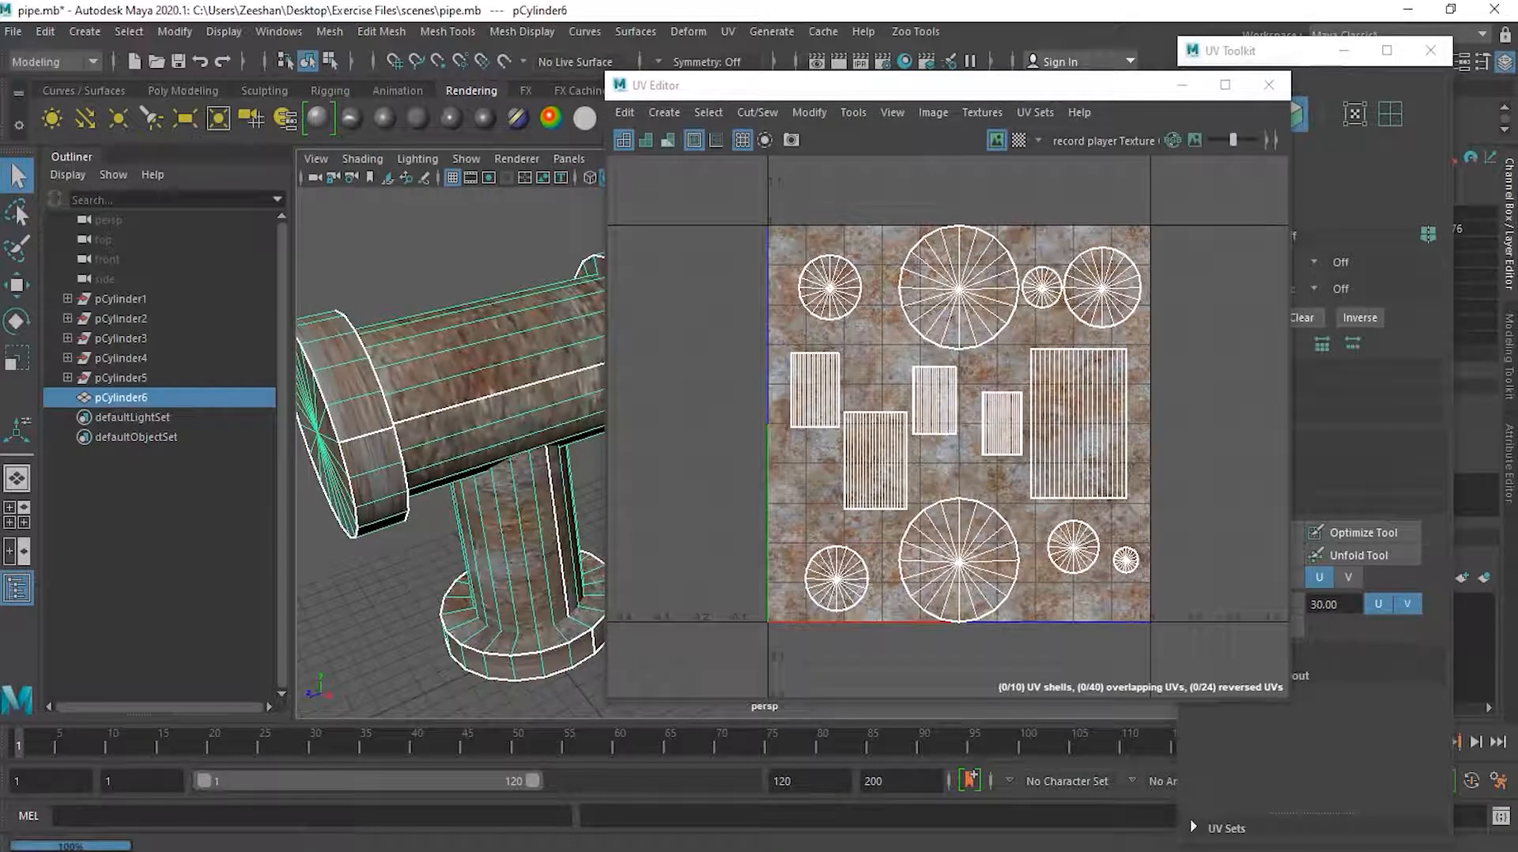
left_click(540, 851)
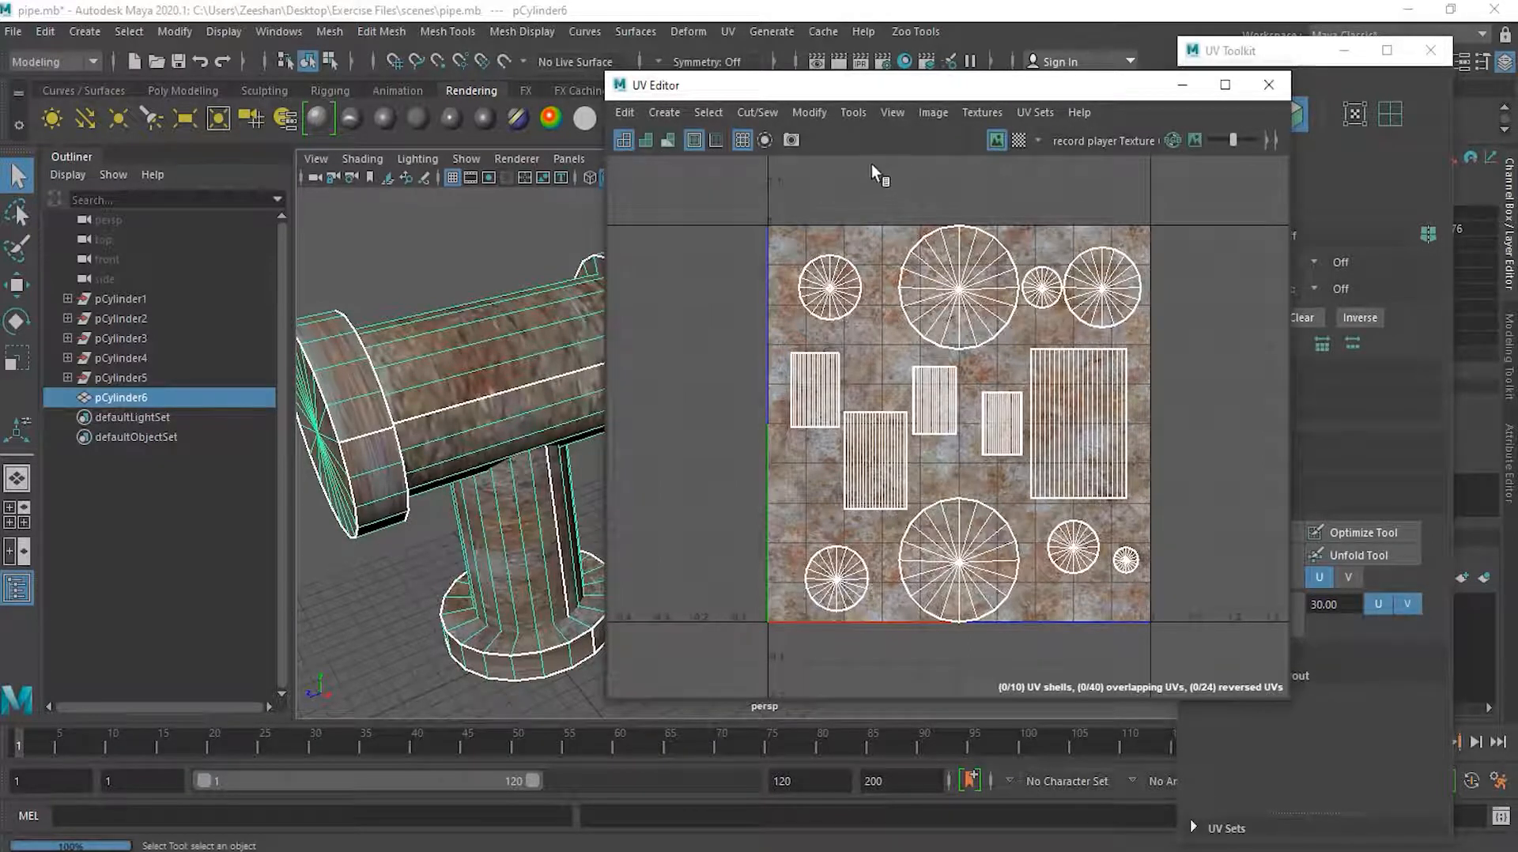
left_click_drag(876, 94, 1007, 102)
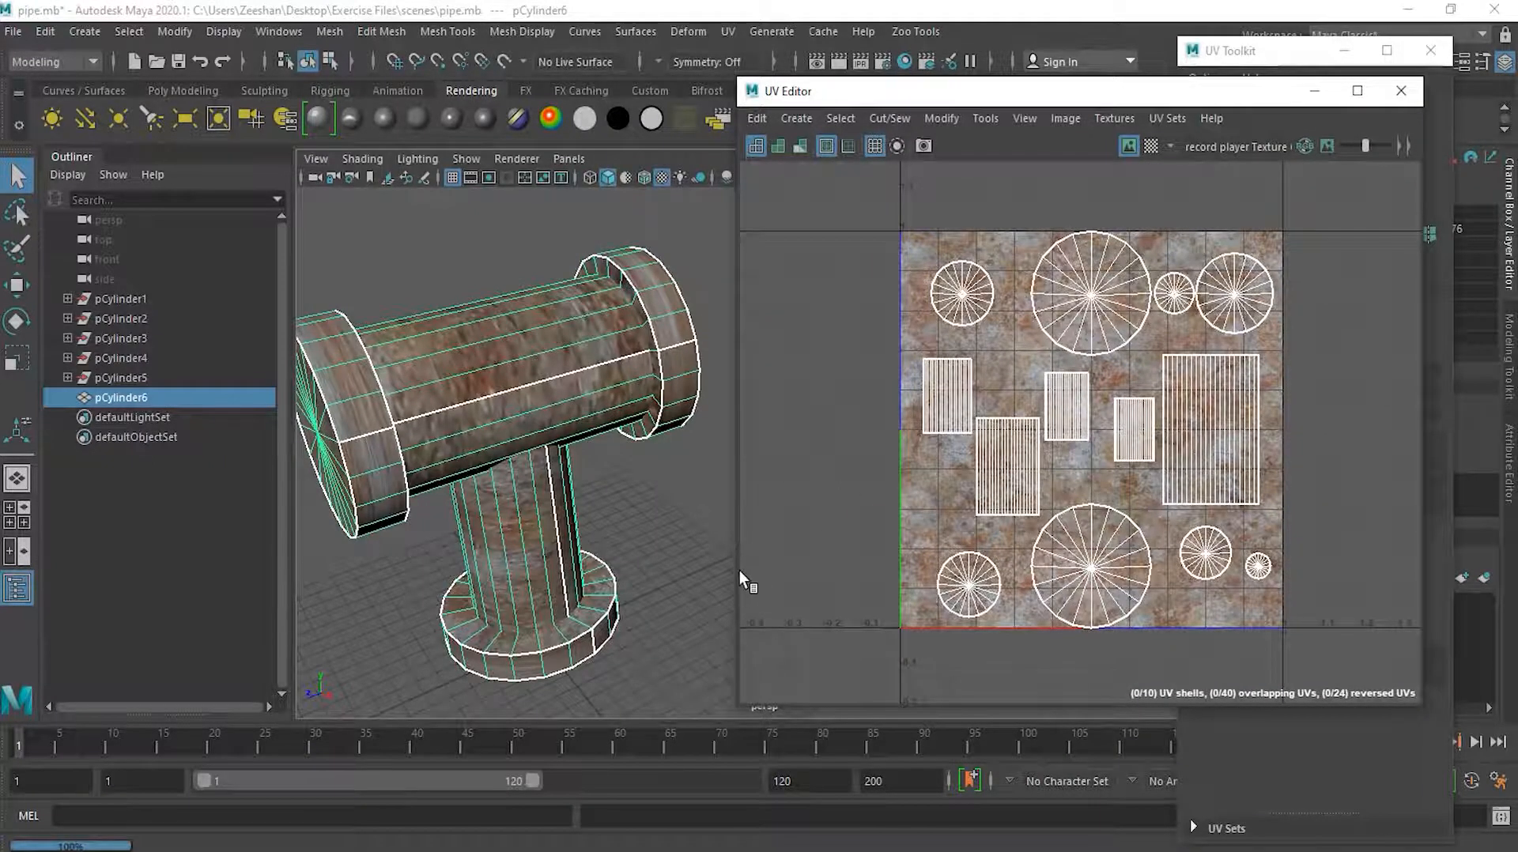
left_click_drag(738, 576, 857, 568)
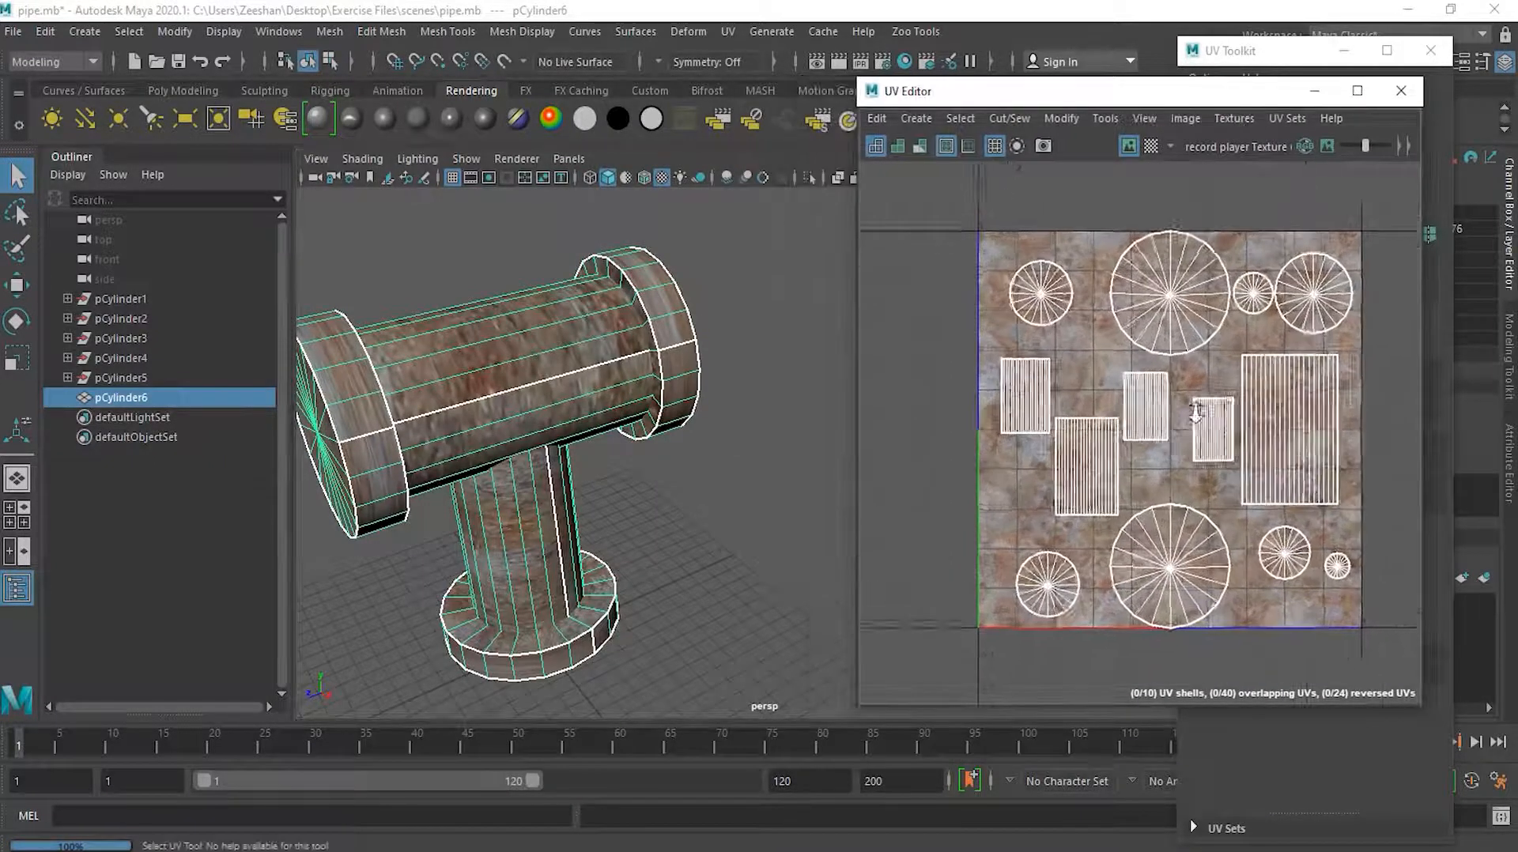
Display the checker map on the pipe and behind its UV shells
middle_click_drag(1354, 390, 1273, 383, "alt")
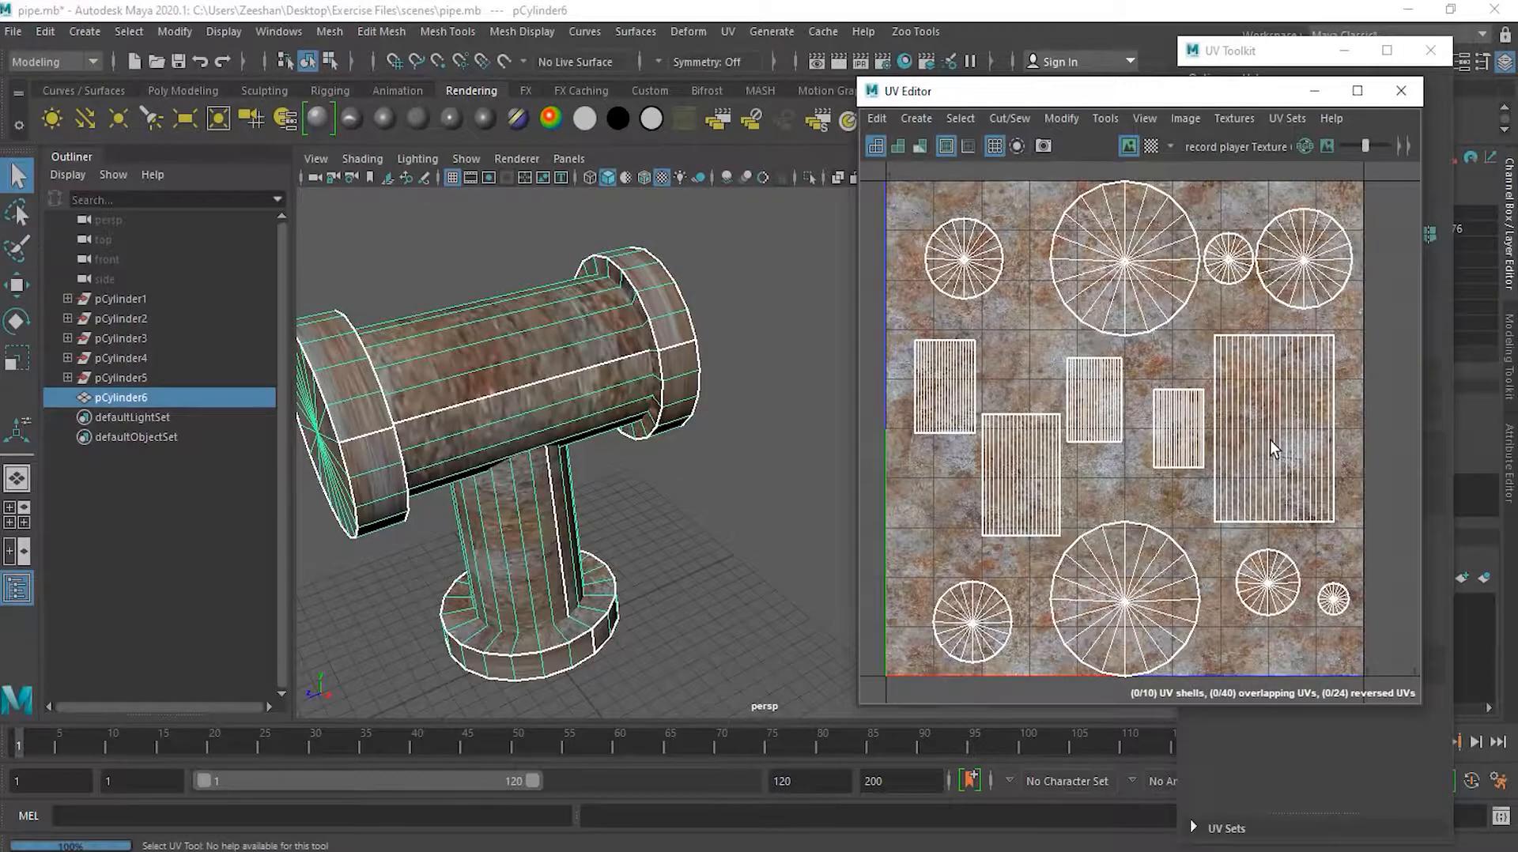
scroll(957, 277, "up", 4)
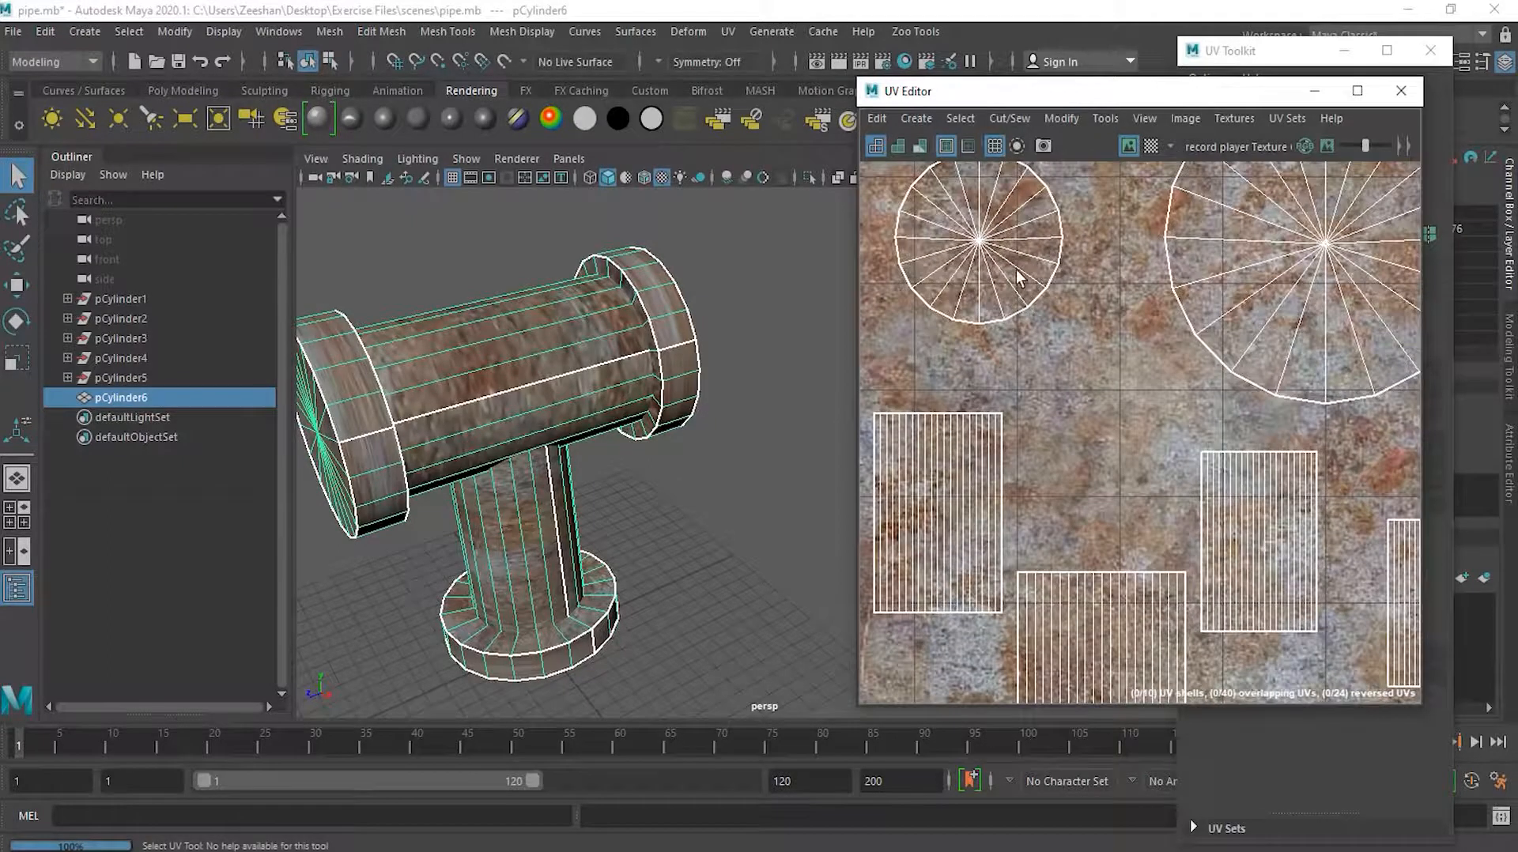
middle_click_drag(1016, 269, 1077, 433, "alt")
right_click_drag(1003, 424, 1185, 406, "alt")
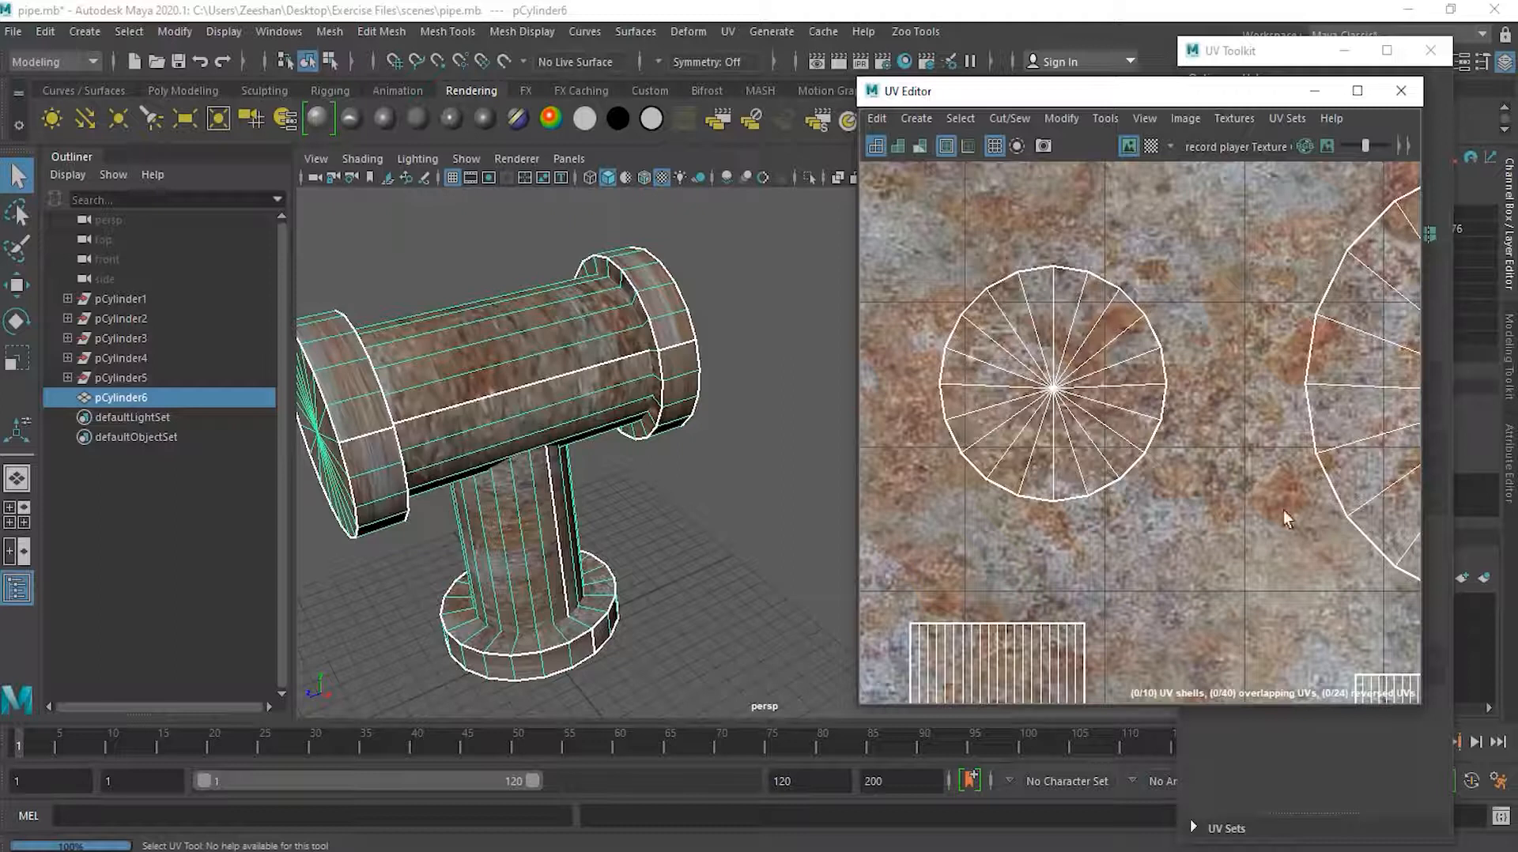
right_click_drag(1300, 361, 1220, 401, "alt")
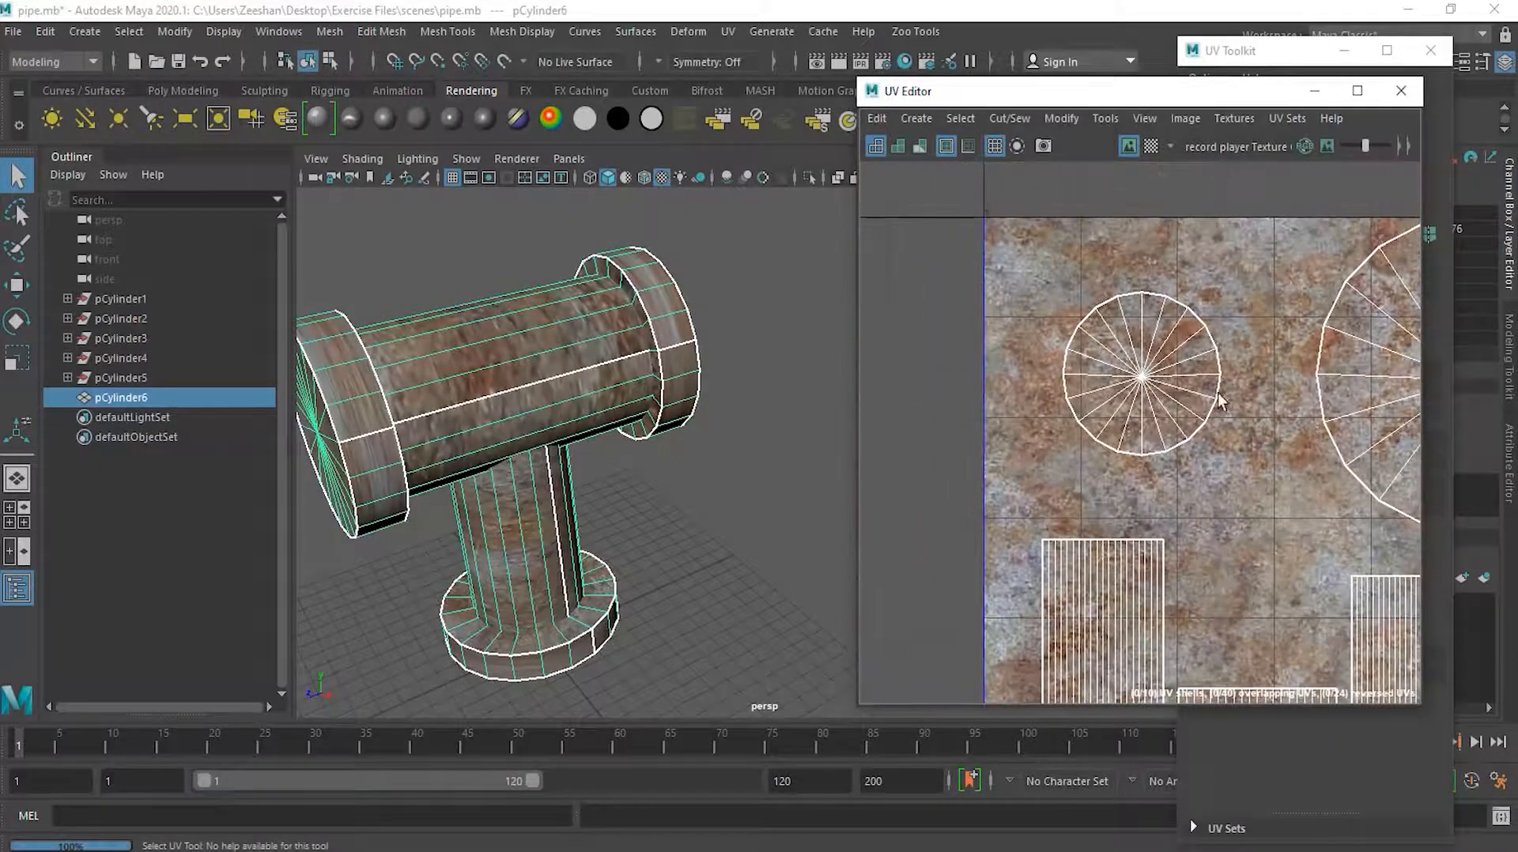
left_click(1151, 147)
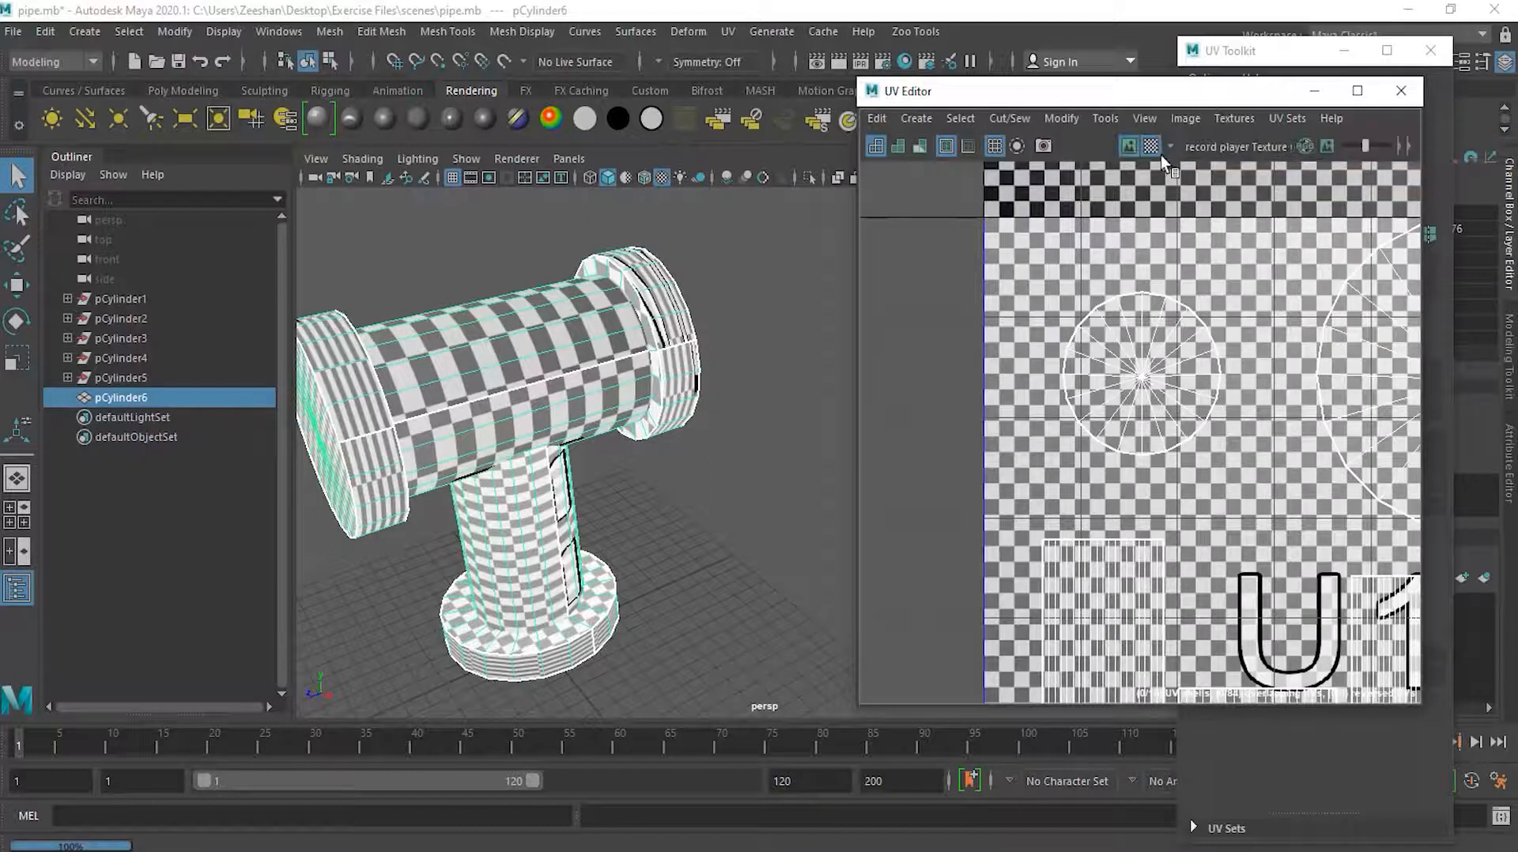
left_click(1152, 144)
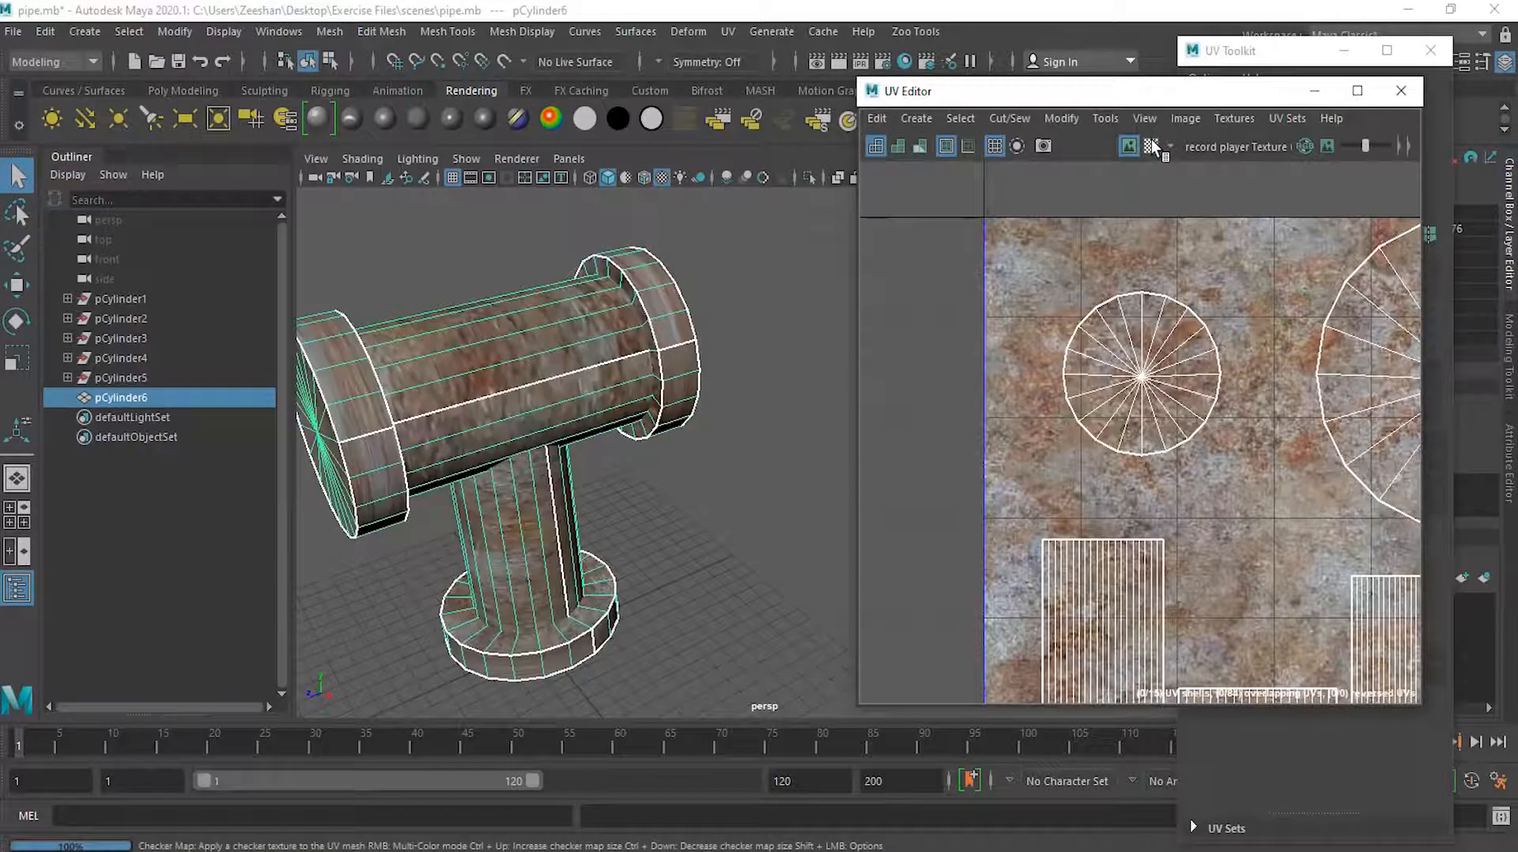
left_click(1151, 144)
Examine the checker pattern across the UV layout and around the pipe for stretched and unevenly sized squares
scroll(1274, 407, "down", 4)
middle_click_drag(1287, 490, 1073, 329, "alt")
scroll(1264, 420, "down", 3)
mouse_move(1243, 474)
middle_mouse_down("alt")
mouse_move(1174, 437)
mouse_move(1169, 326)
mouse_move(1220, 483)
middle_mouse_up("alt")
right_click_drag(1204, 451, 1289, 441, "alt")
left_click_drag(645, 541, 589, 467, "alt")
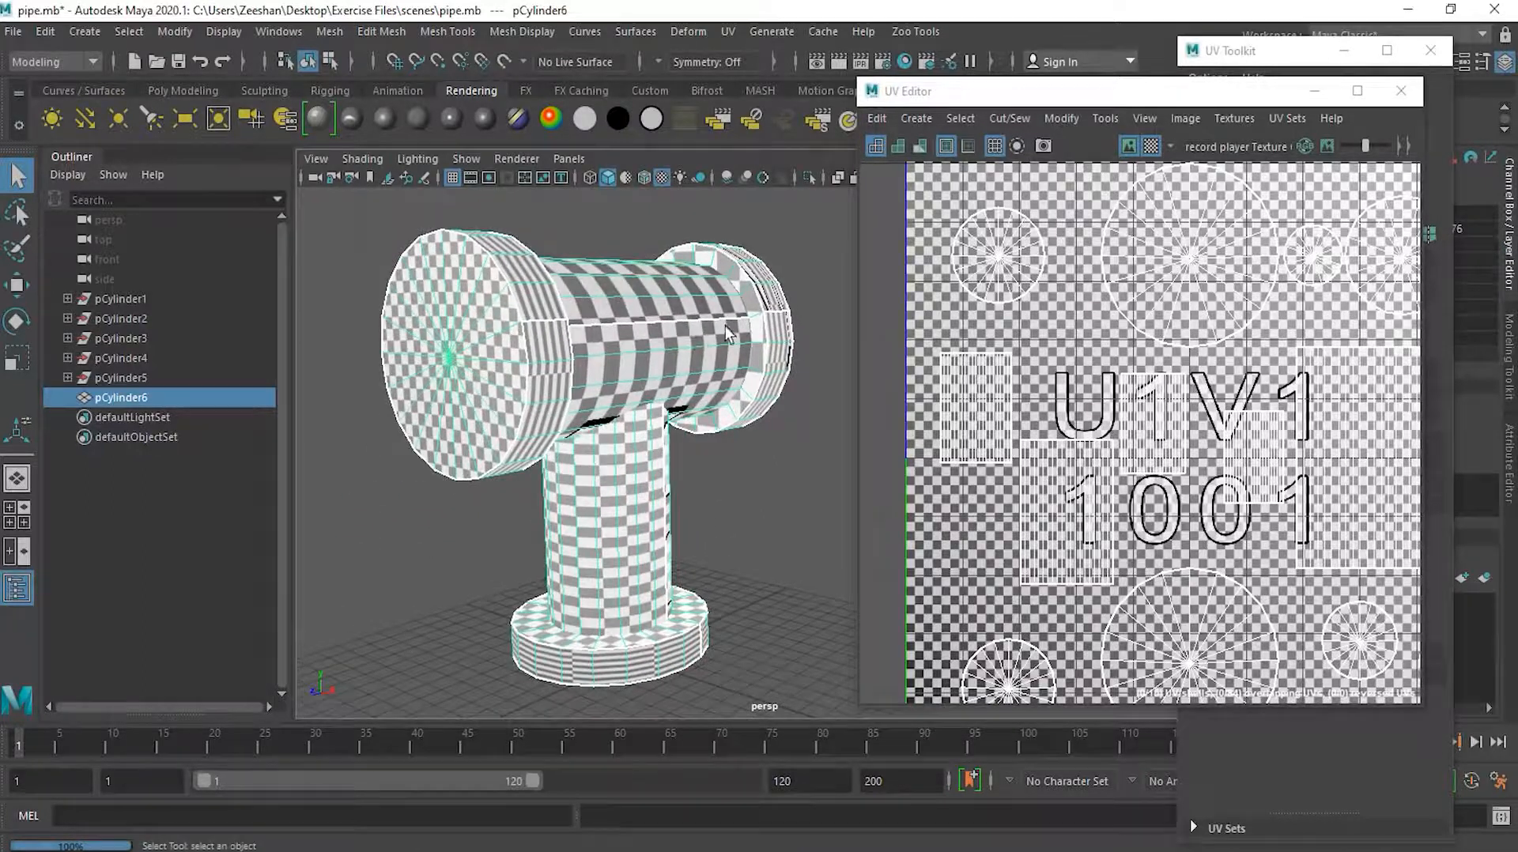
middle_click_drag(769, 373, 701, 413, "alt")
left_click_drag(702, 412, 458, 429, "alt")
right_click_drag(458, 429, 828, 356, "alt")
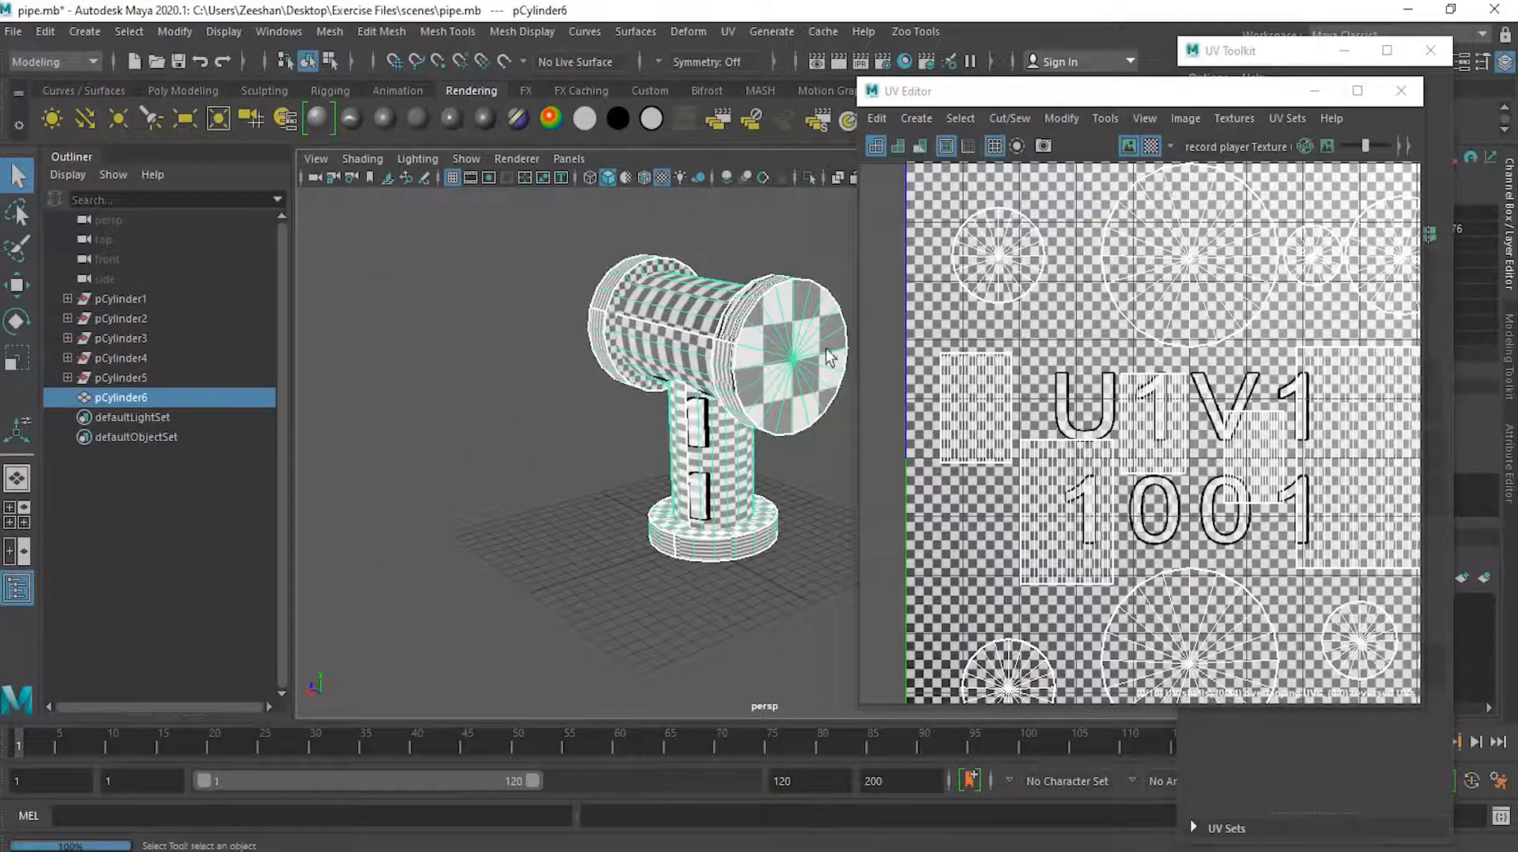
left_click_drag(624, 461, 491, 462, "alt")
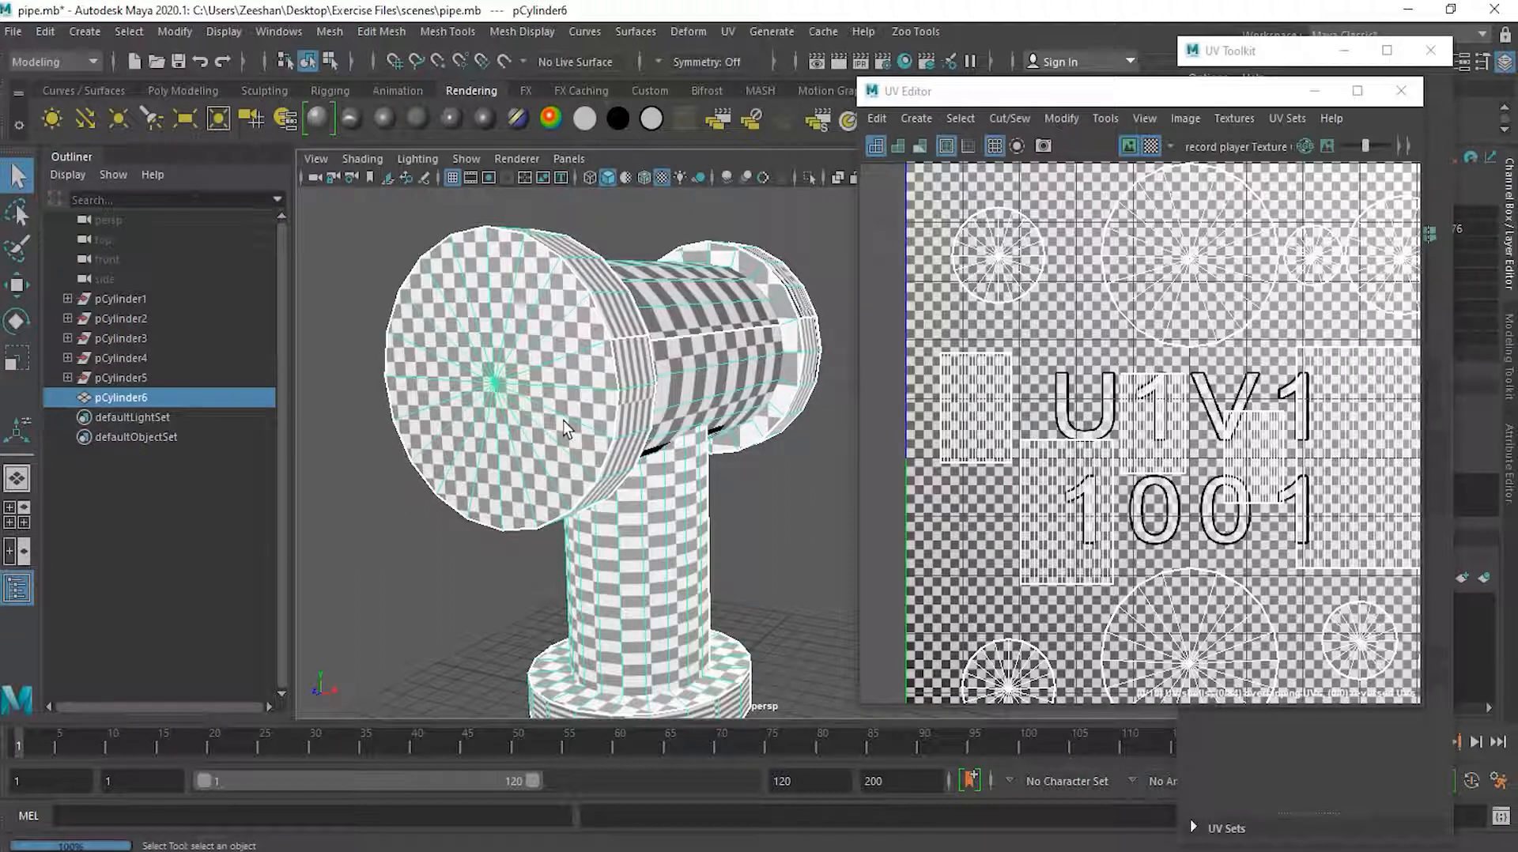
Switch to face selection and select one triangular face on the pipe's front end cap
left_click(1287, 73)
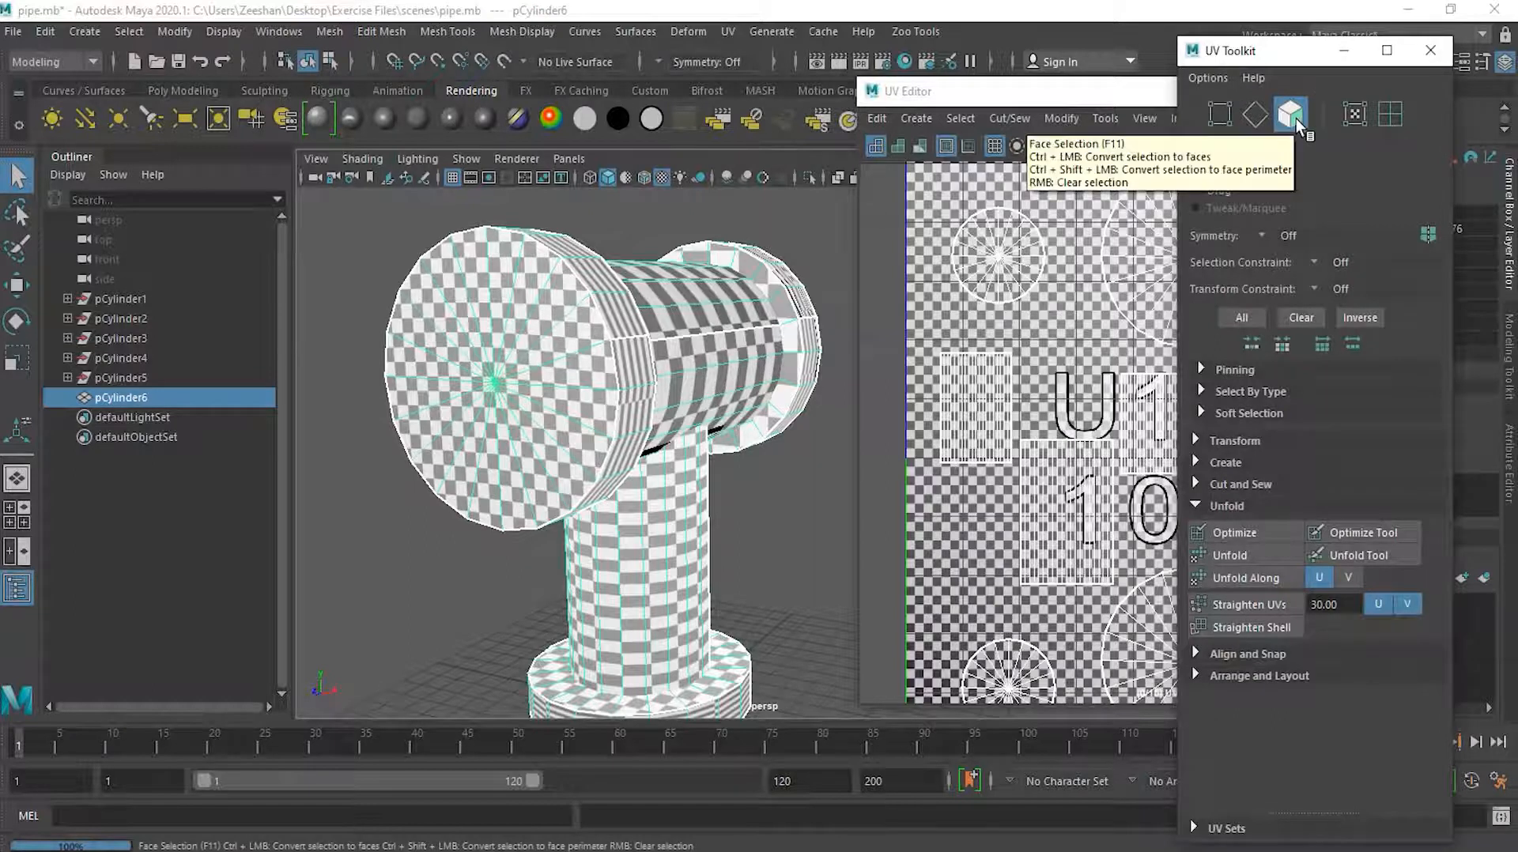
left_click(988, 91)
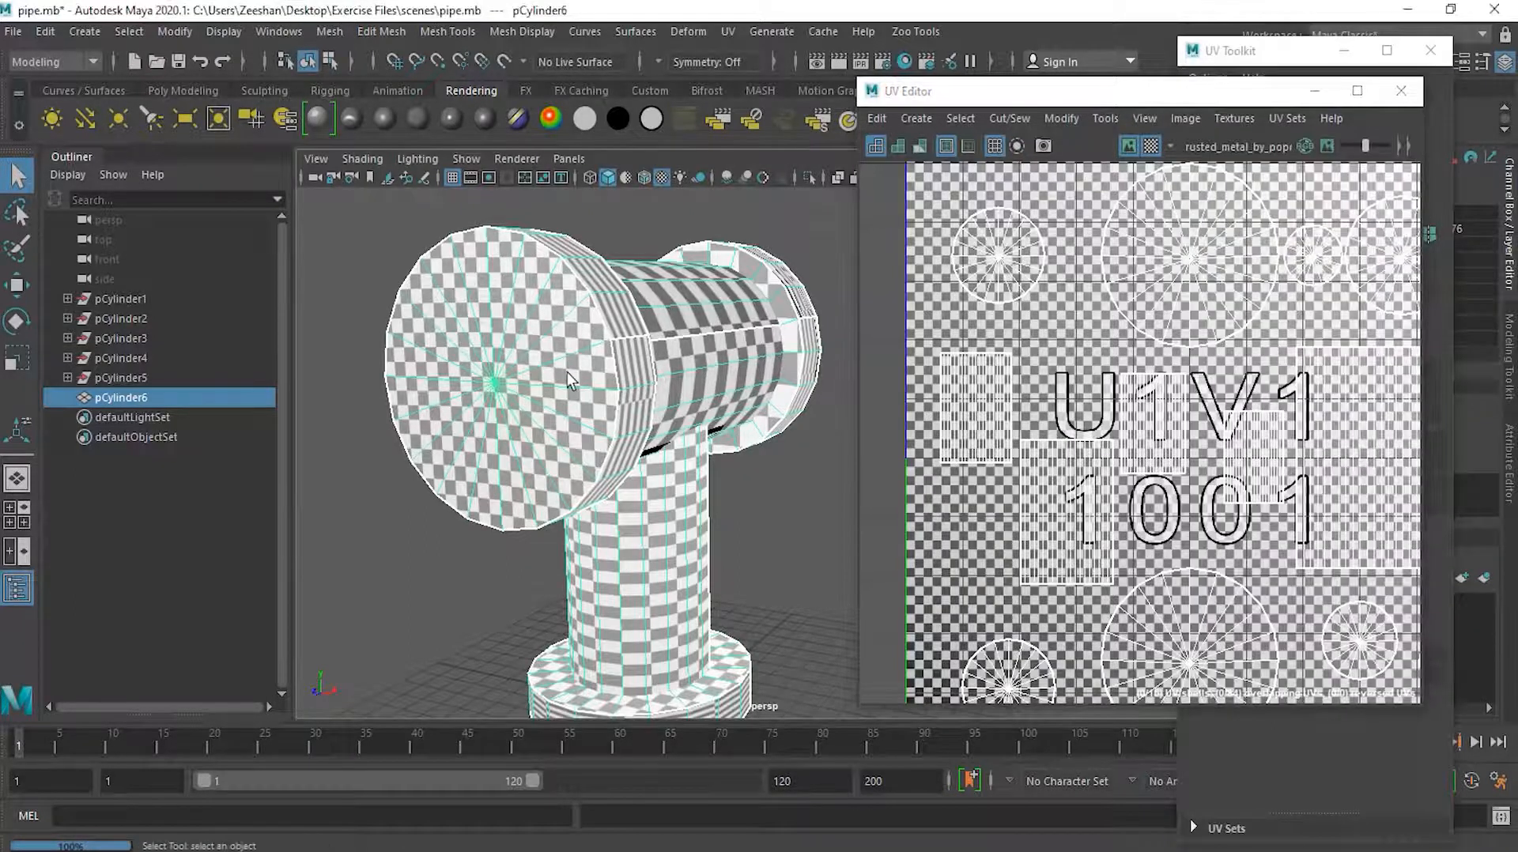
left_click(1313, 51)
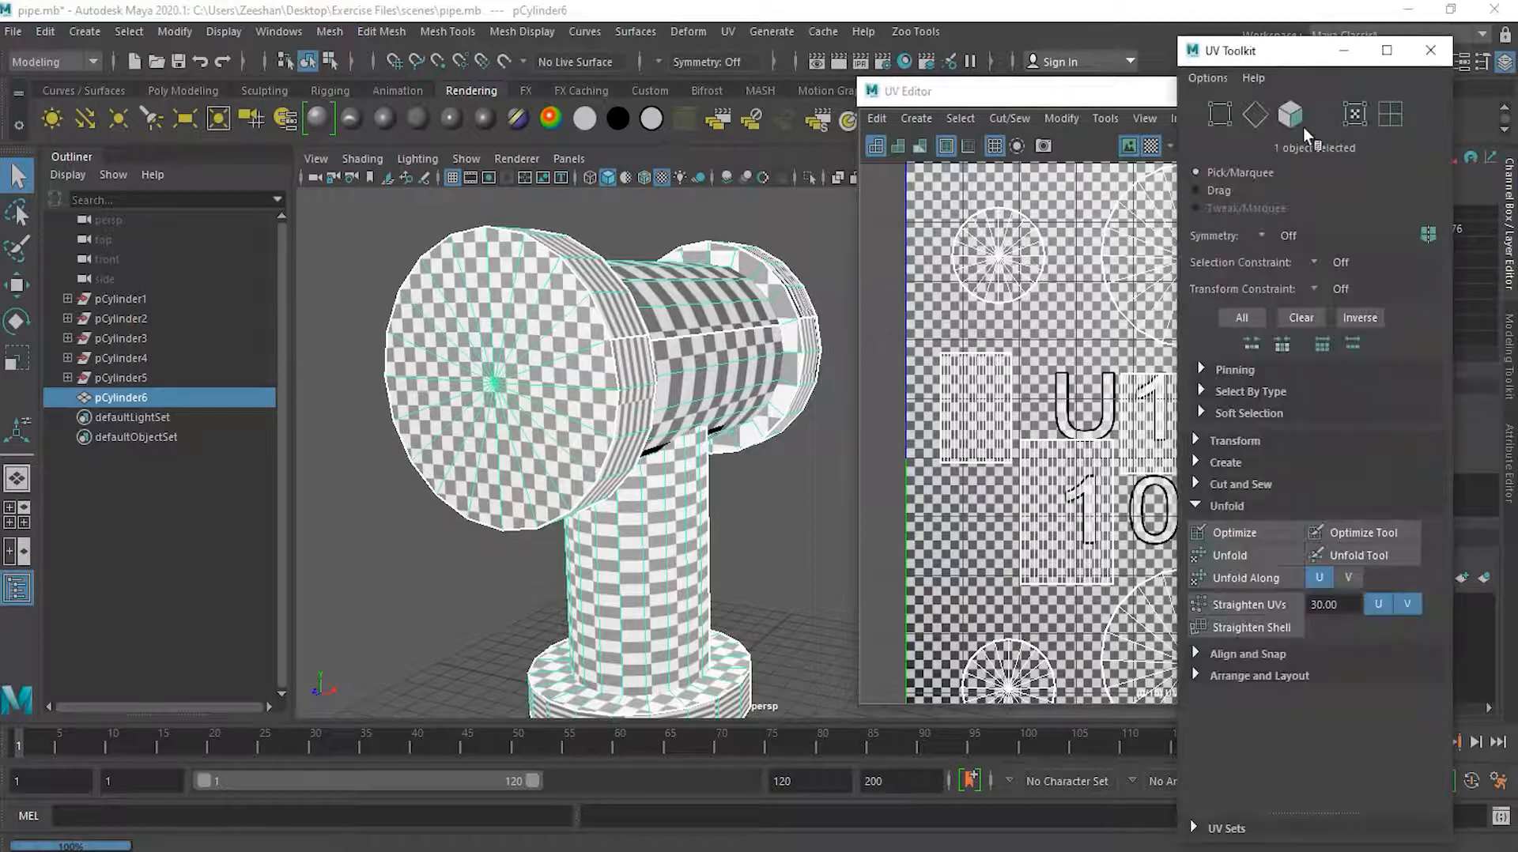
left_click(1293, 117)
left_click(575, 353)
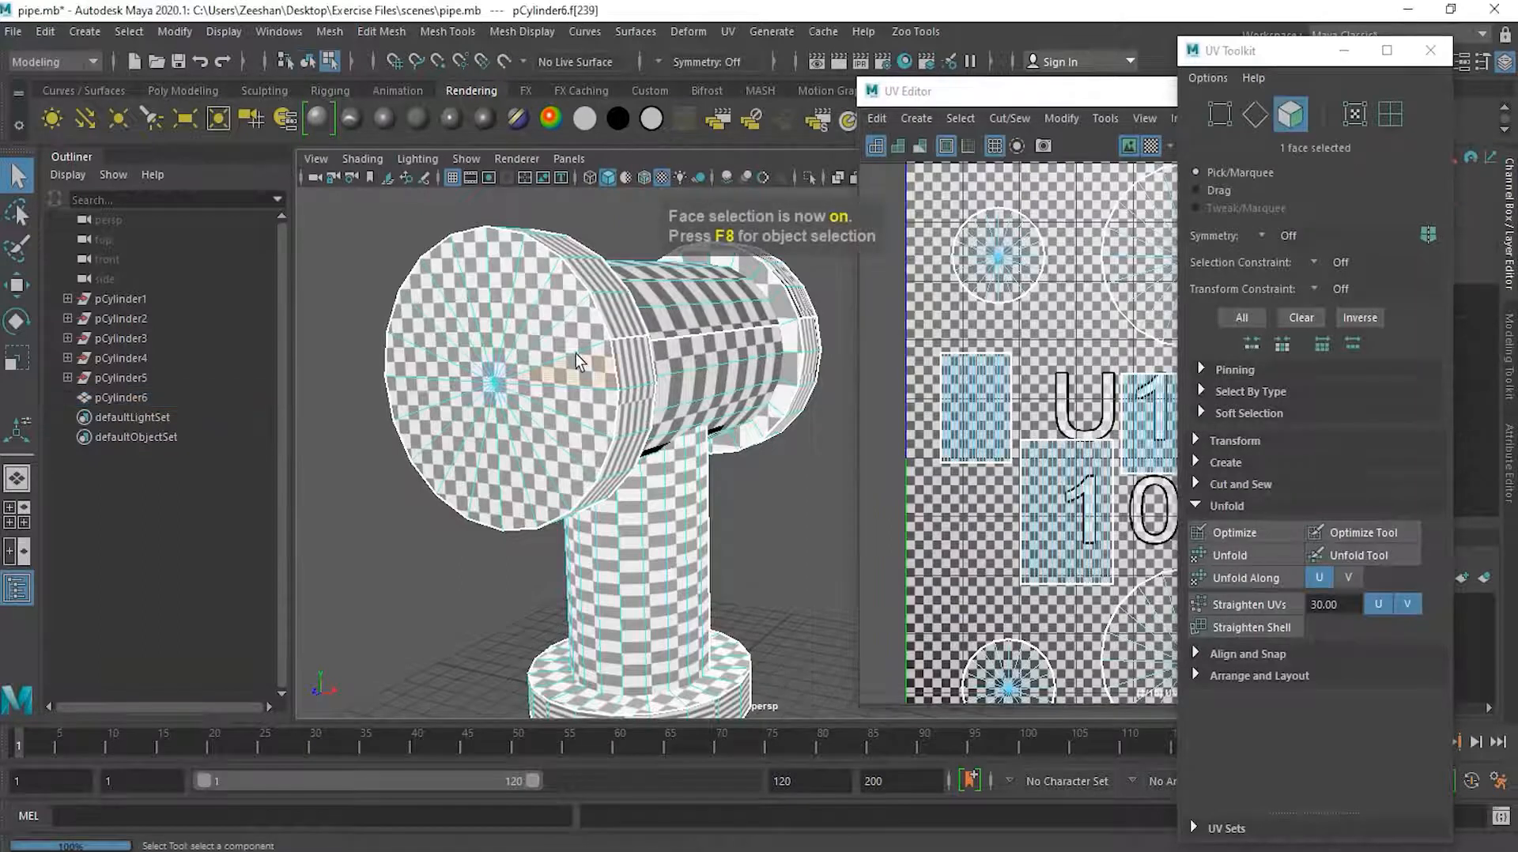
left_click(573, 410)
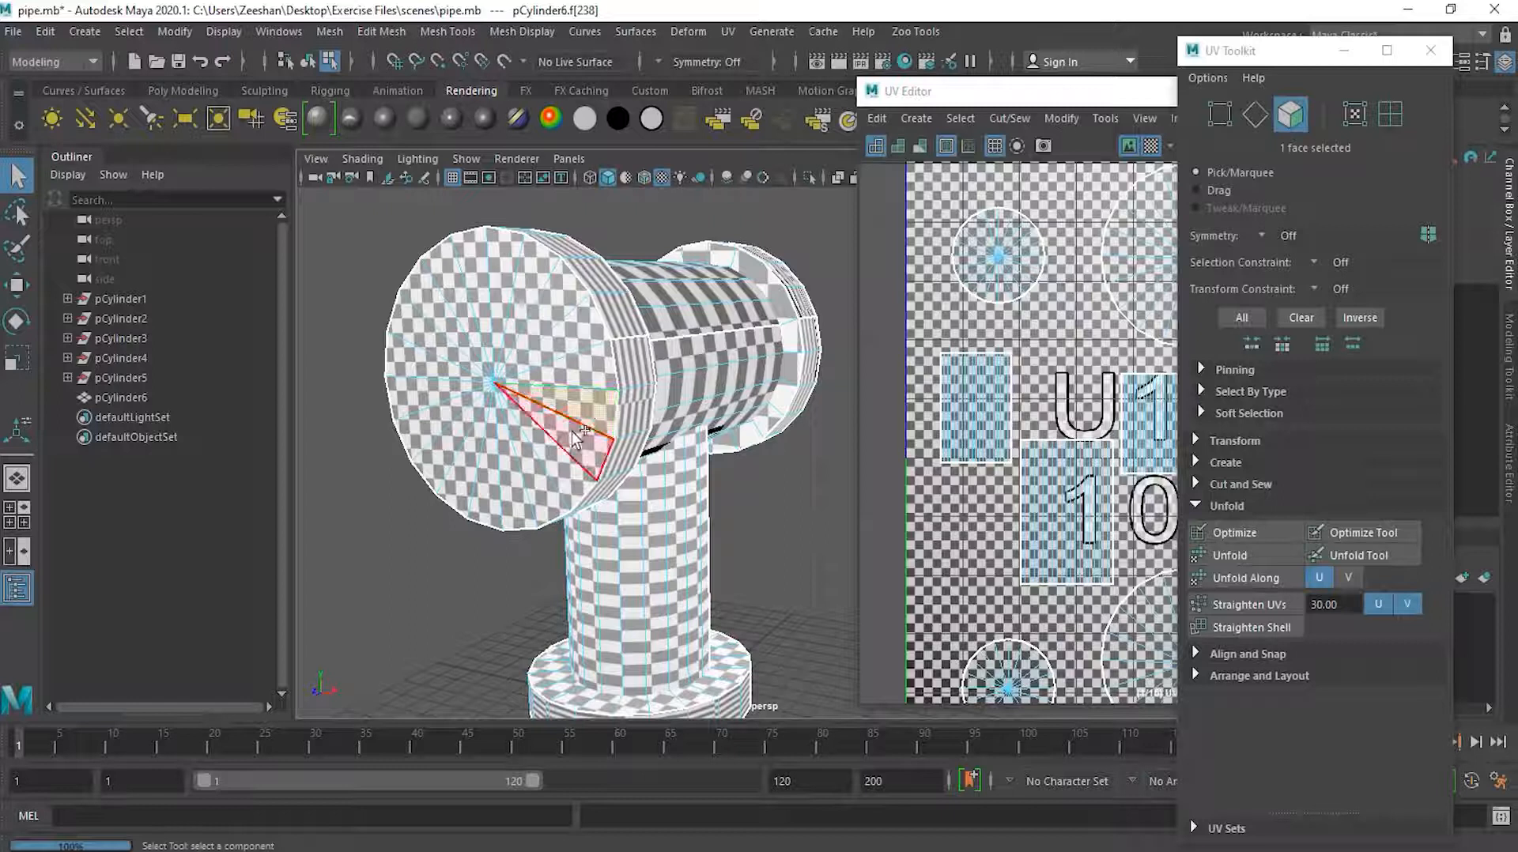
Select the front end cap's whole circular UV shell in the UV Editor to compare its checker squares with the model
left_click(1005, 94)
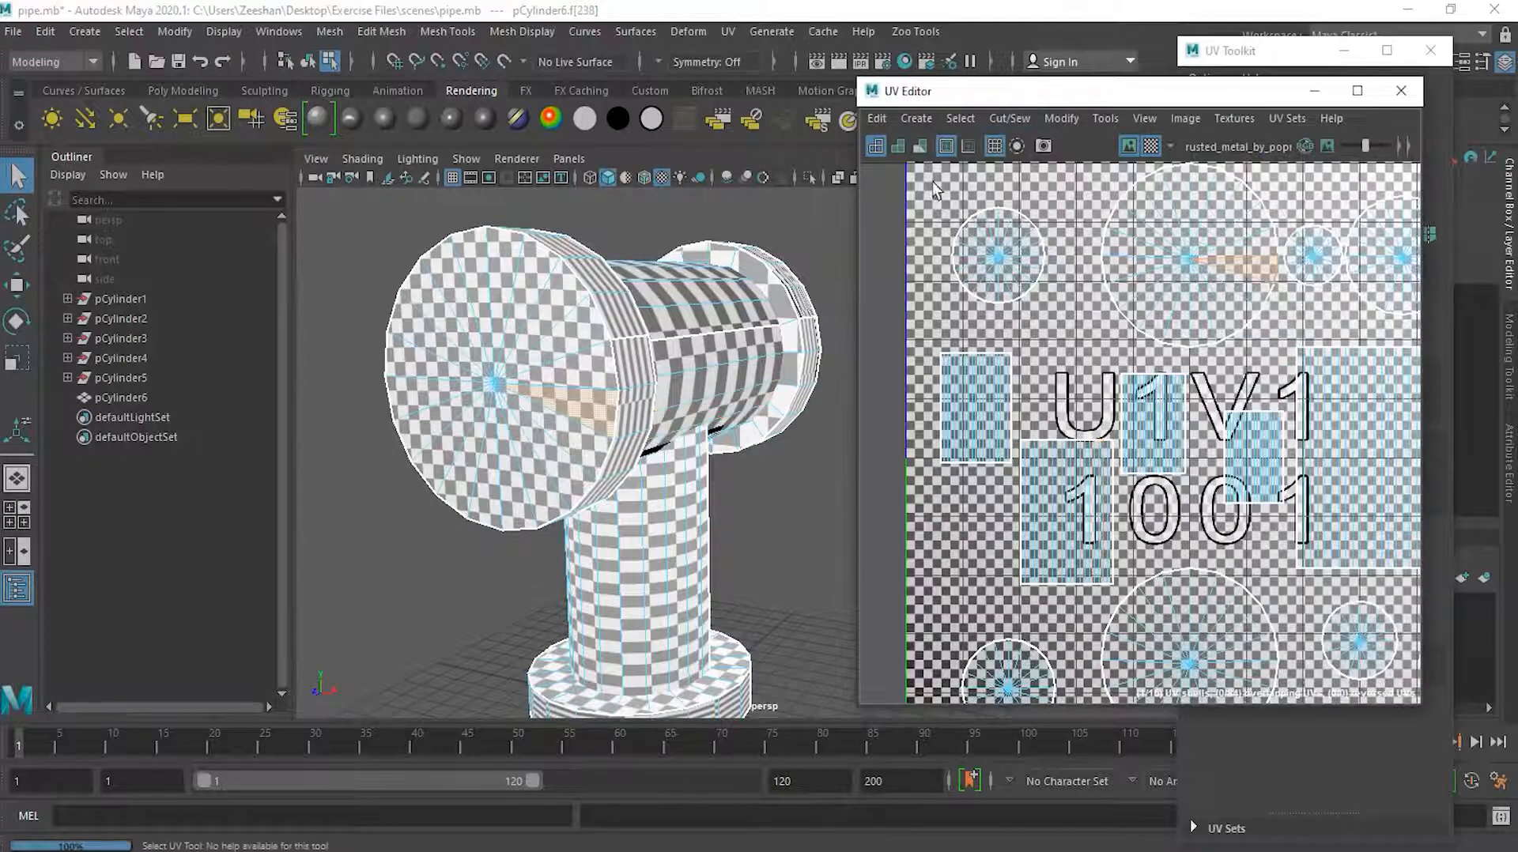
middle_click_drag(1216, 263, 1150, 365, "alt")
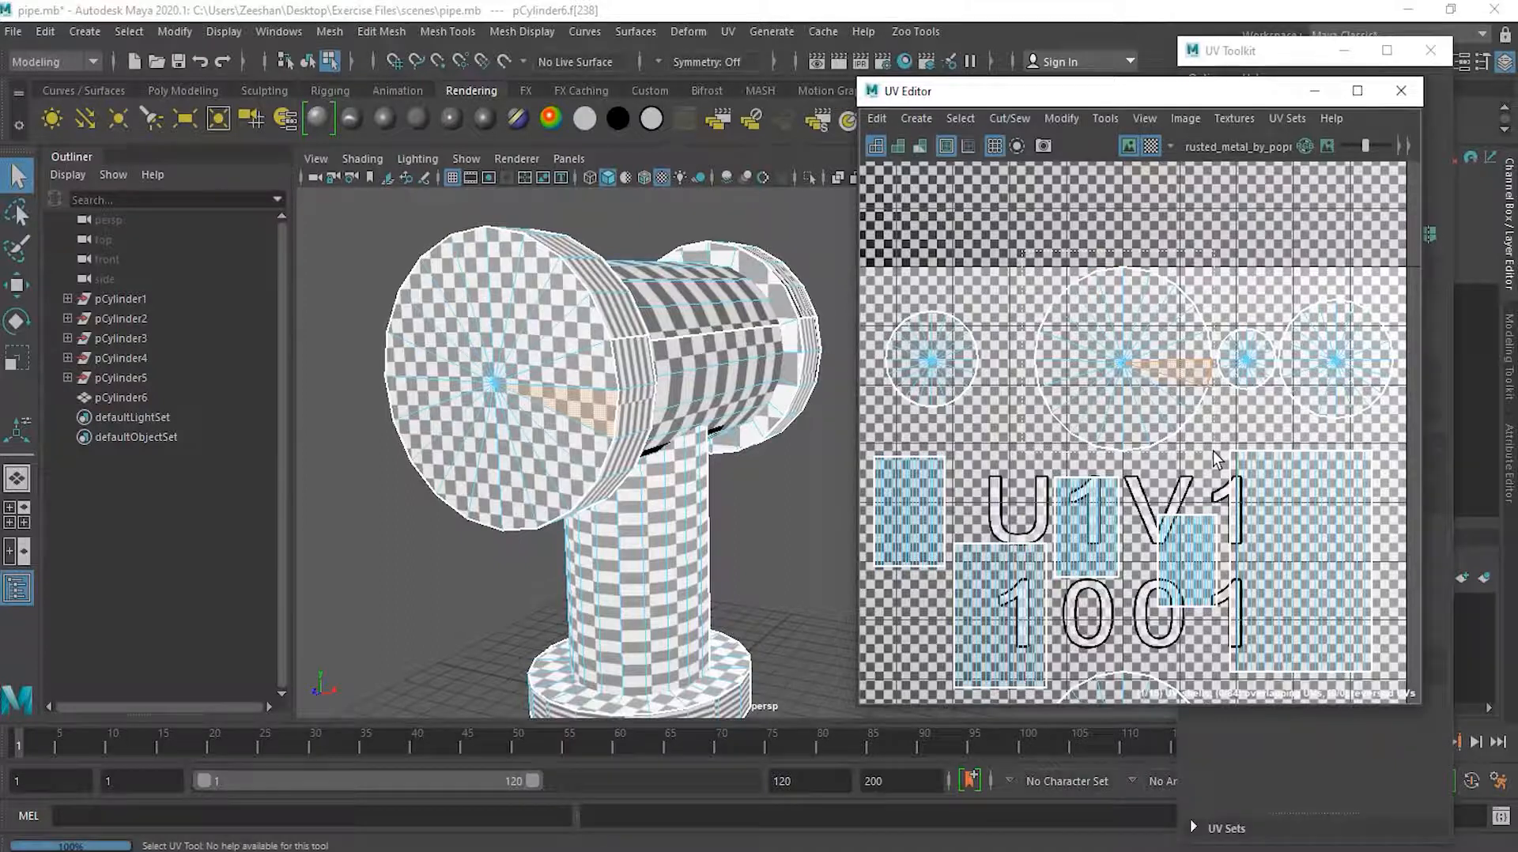
left_click_drag(1213, 450, 1213, 451)
right_click_drag(1090, 321, 1210, 316, "alt")
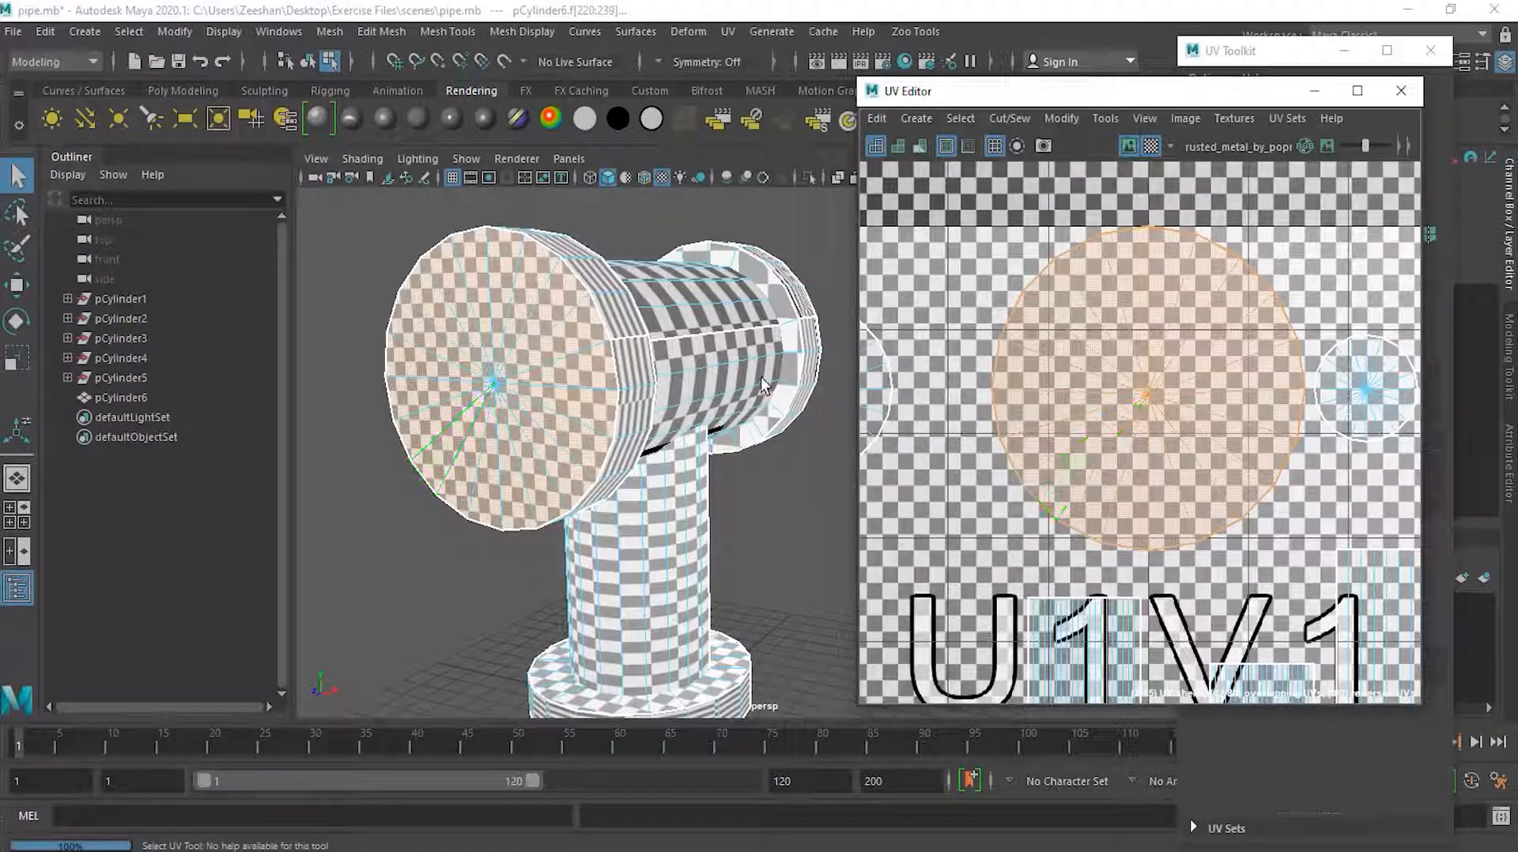
Select a face on the rim of the front end cap and locate it in the UV layout
right_click_drag(761, 377, 719, 375, "alt")
left_click_drag(696, 407, 514, 438, "alt")
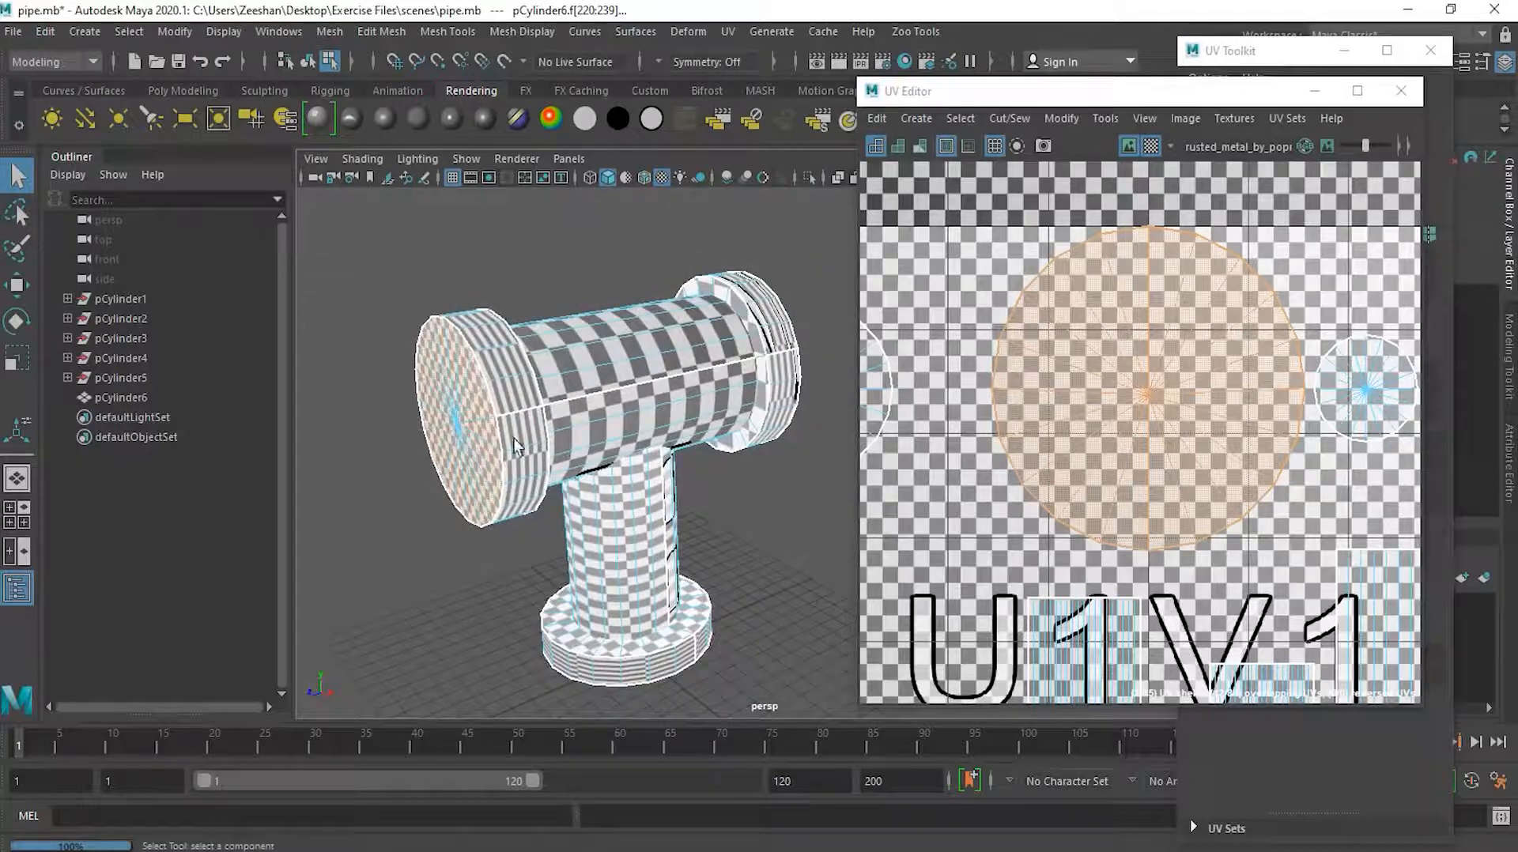
left_click_drag(464, 387, 515, 408, "alt")
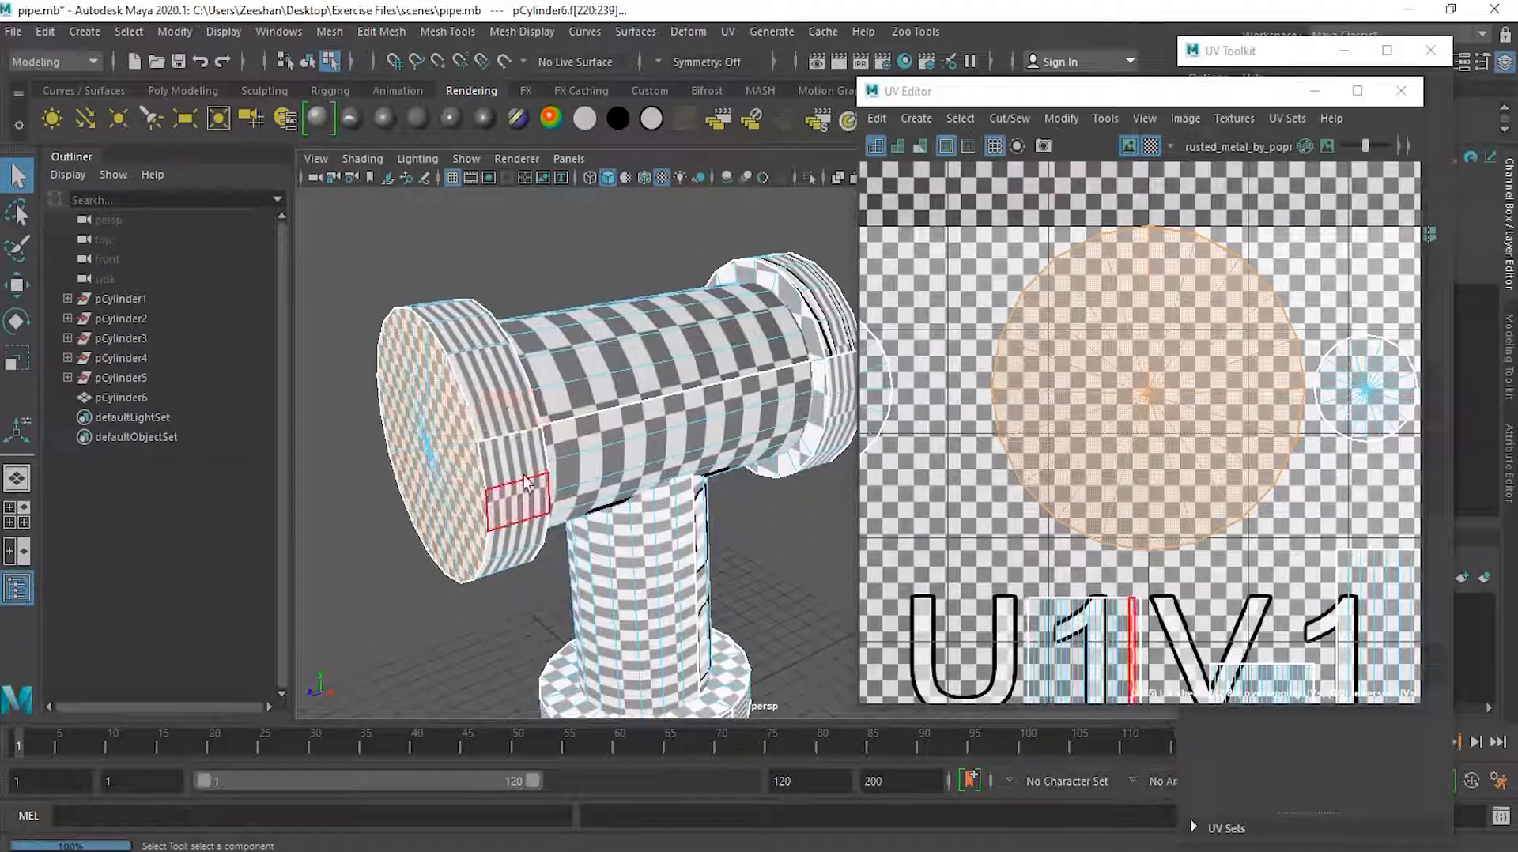
left_click(507, 429)
scroll(1134, 435, "down", 4)
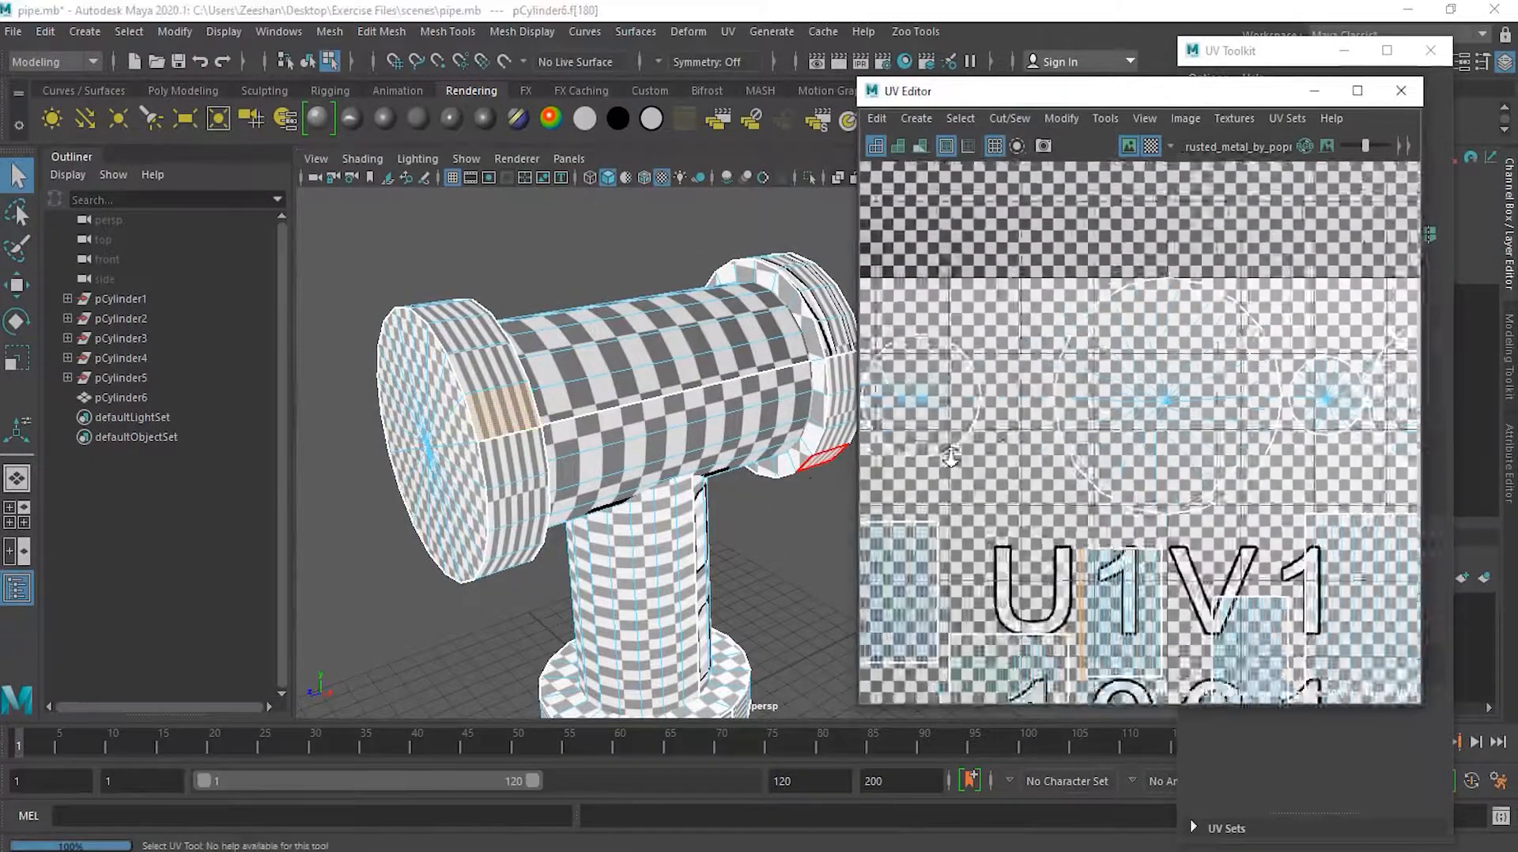
middle_click_drag(1237, 503, 1129, 257, "alt")
middle_click_drag(1179, 380, 1231, 537, "alt")
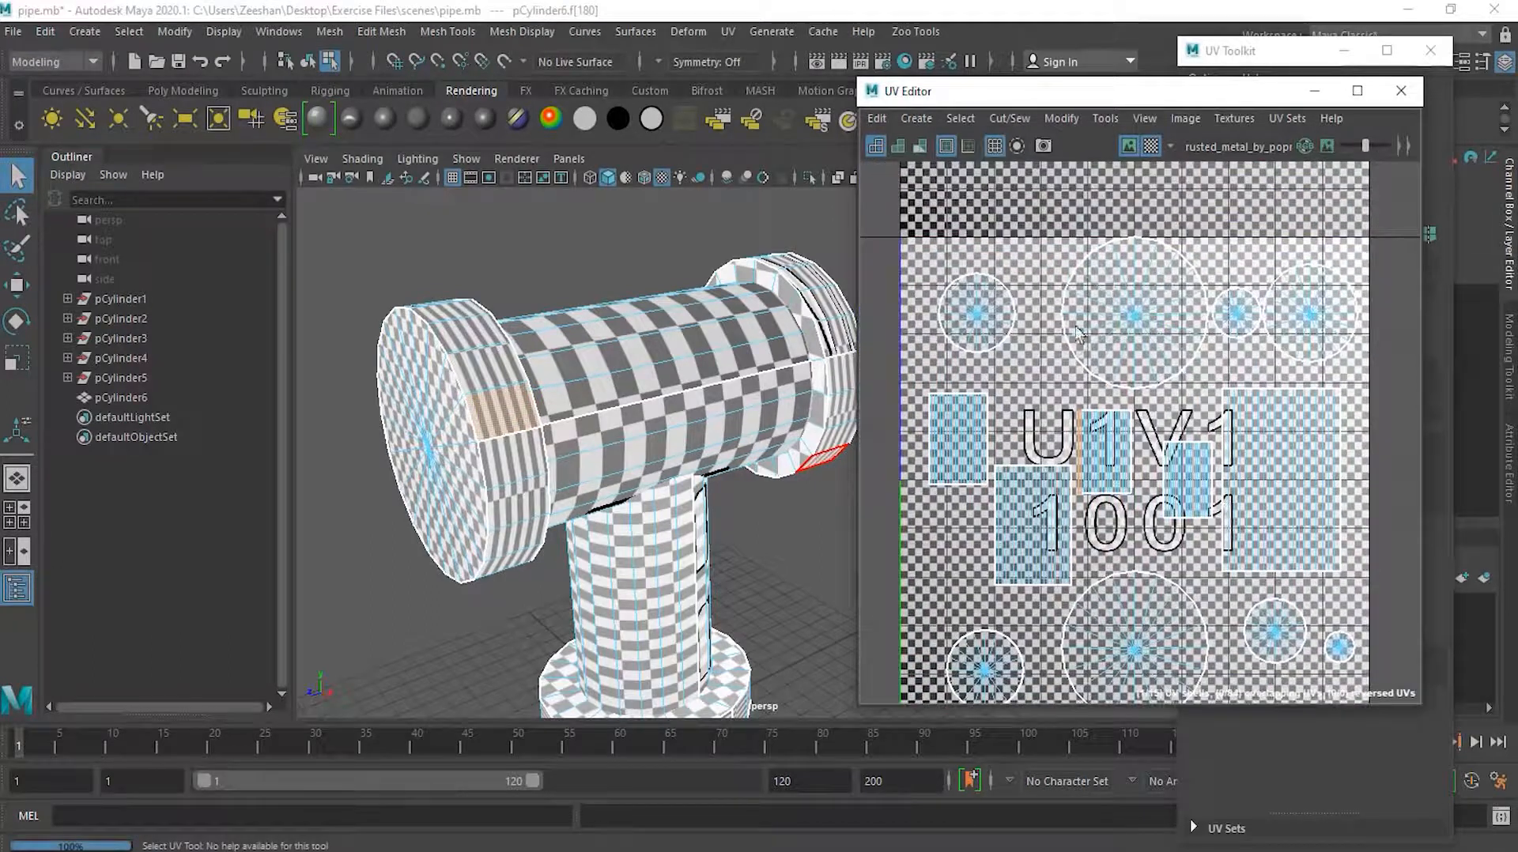
Extend the selection to neighbouring rim faces and select the rim's entire rectangular UV shell
left_click(489, 374, "shift")
left_click(519, 459, "shift")
left_click(523, 500, "shift")
right_click_drag(1038, 411, 1256, 414, "alt")
middle_click_drag(1255, 414, 1169, 372, "alt")
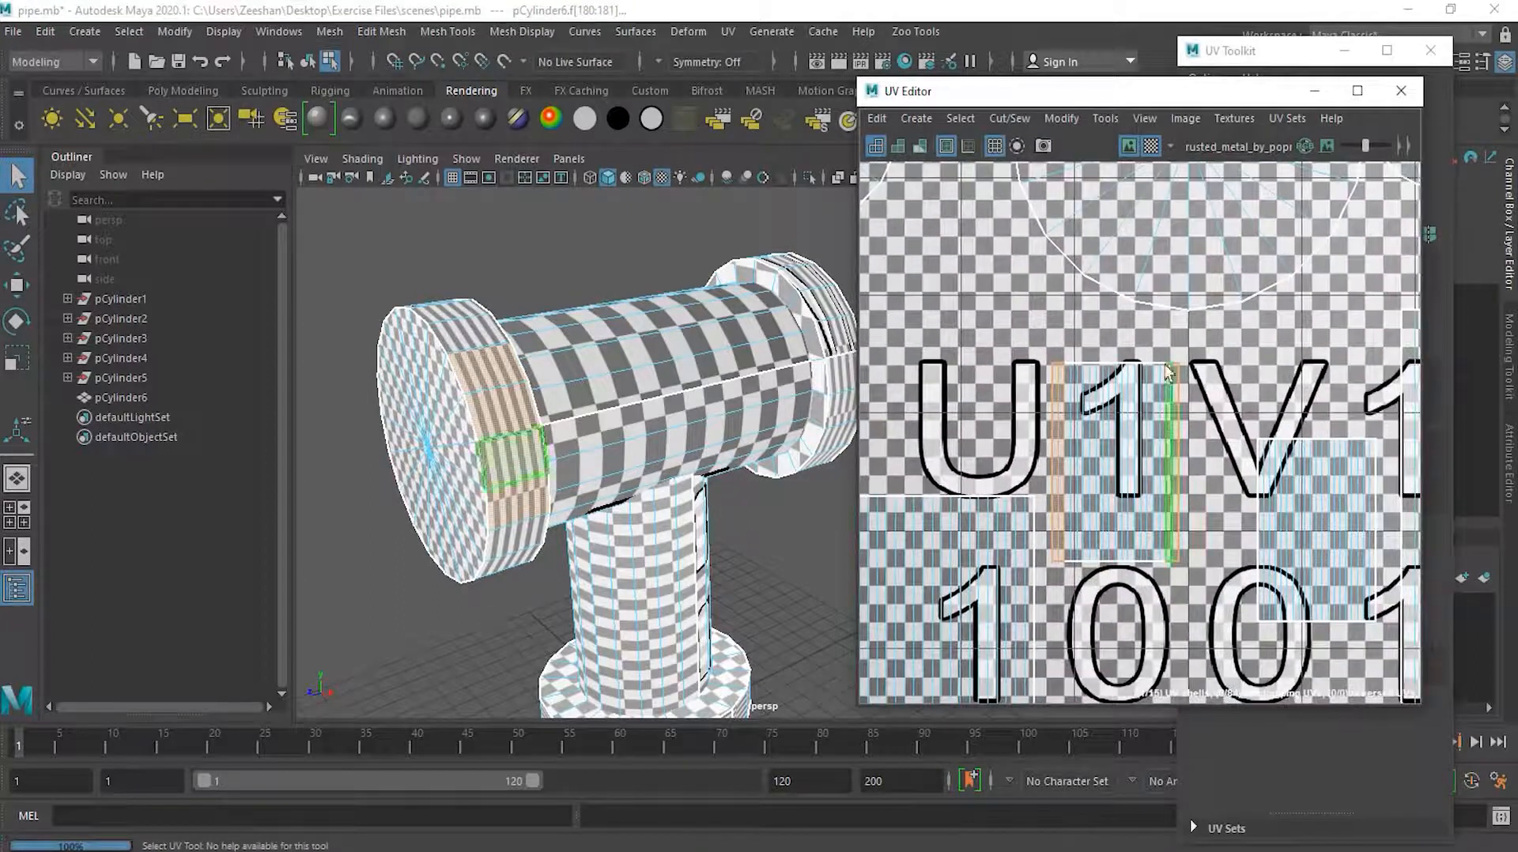
left_click_drag(1044, 345, 1197, 575)
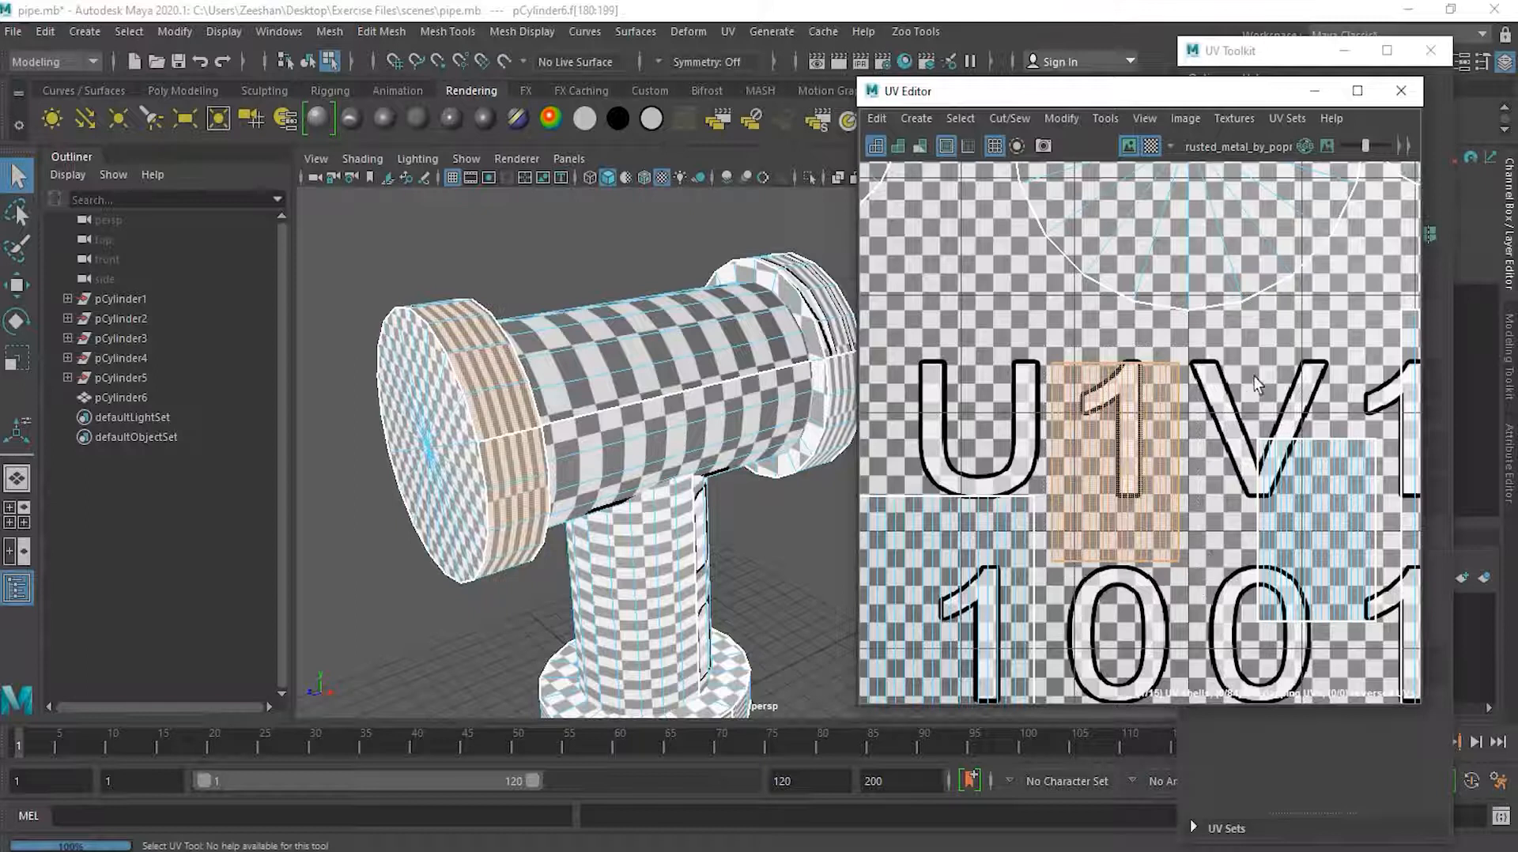
middle_click_drag(1254, 376, 1283, 427, "alt")
scroll(1284, 427, "down", 3)
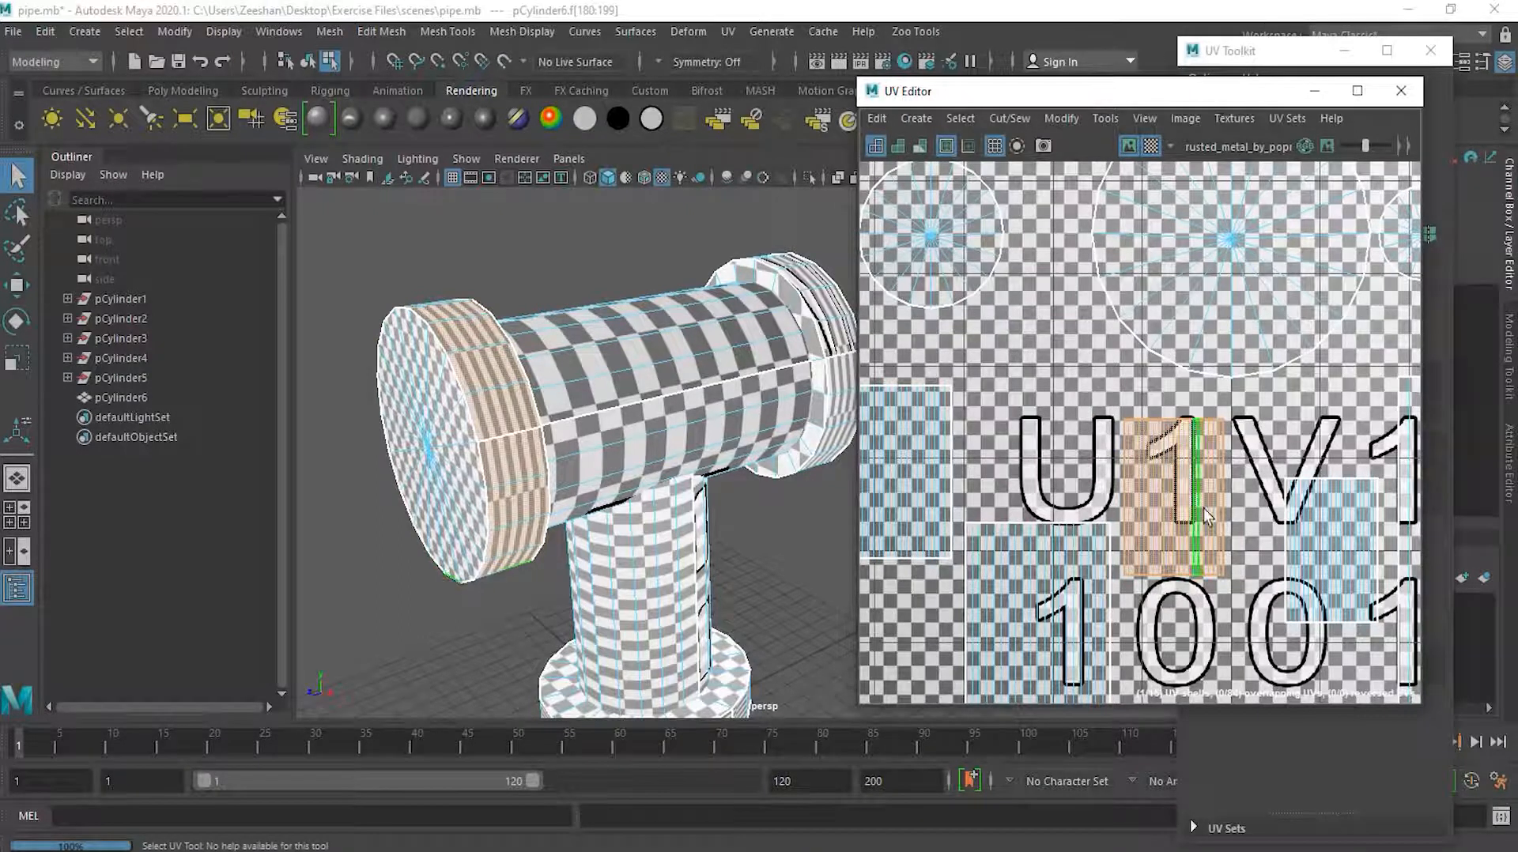
Try scaling the rim's UV shell separately in height and width to even out the stretched checker squares
key("r")
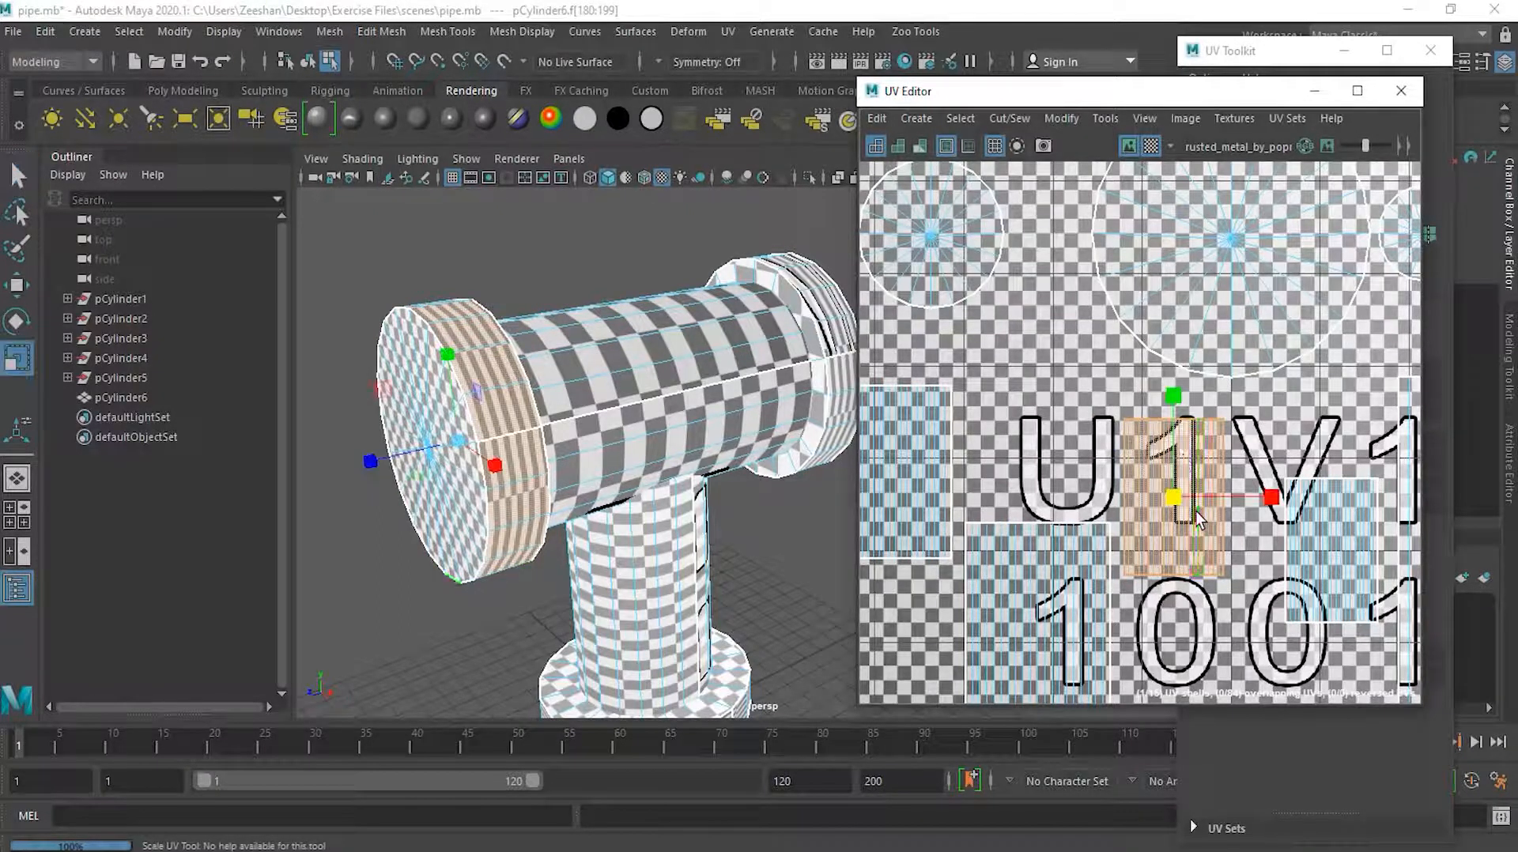
left_click_drag(1176, 405, 1182, 361)
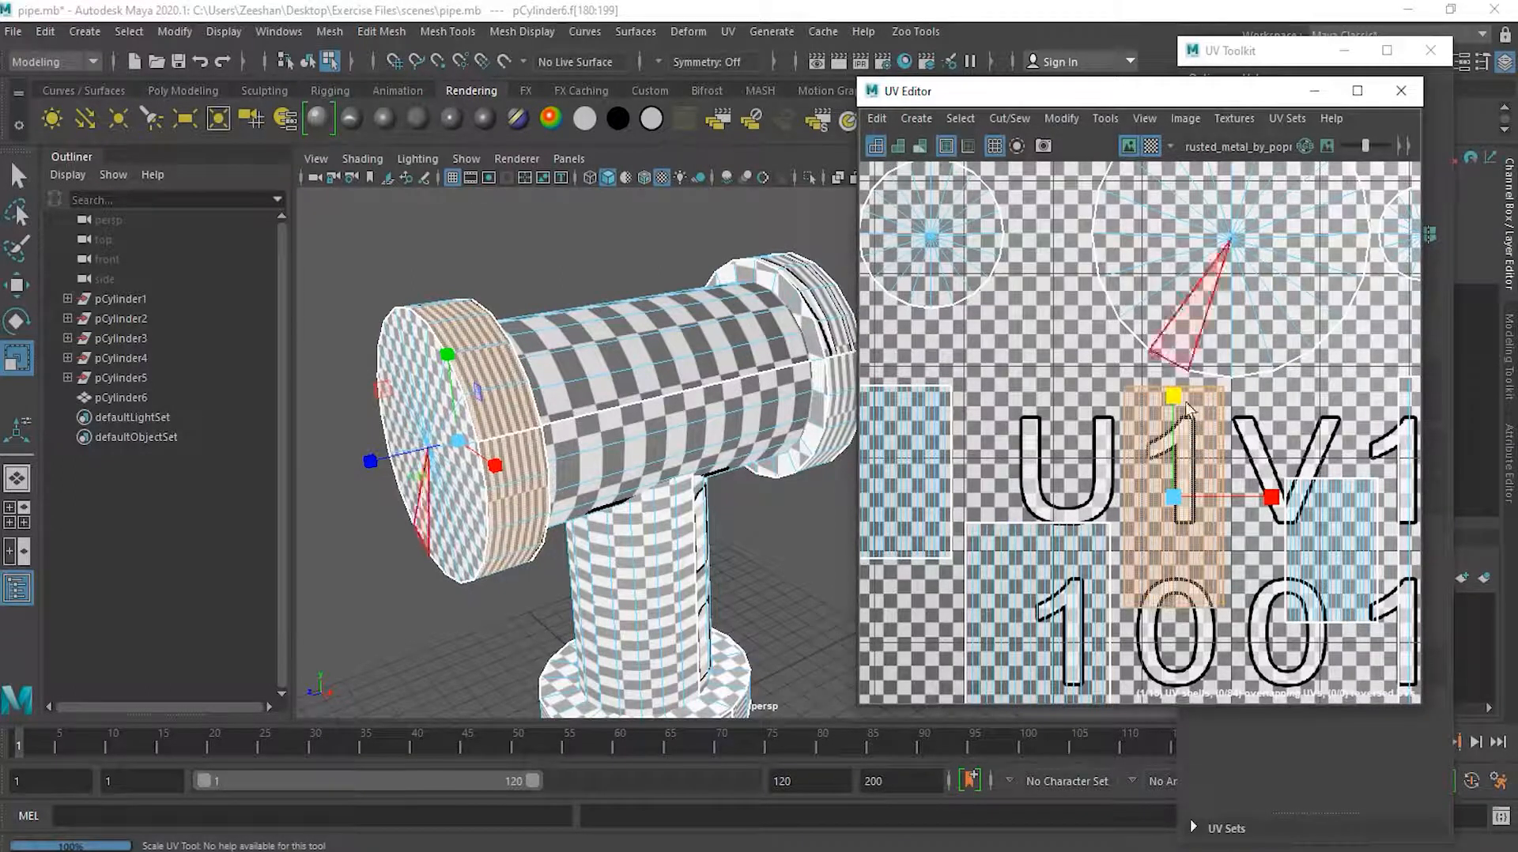
left_click_drag(1268, 506, 1213, 510)
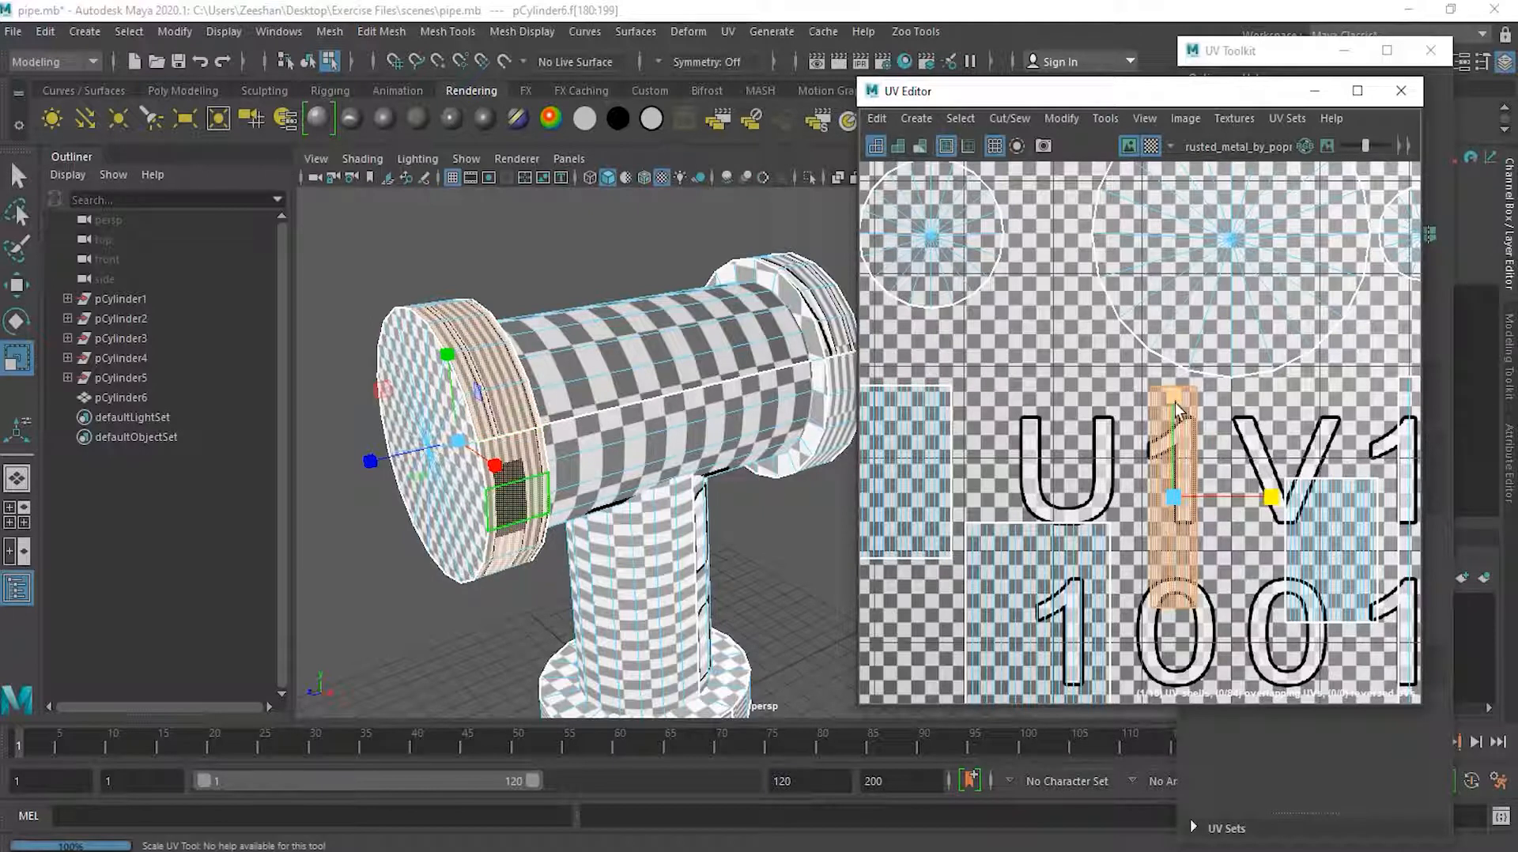
left_click_drag(1175, 401, 1248, 513)
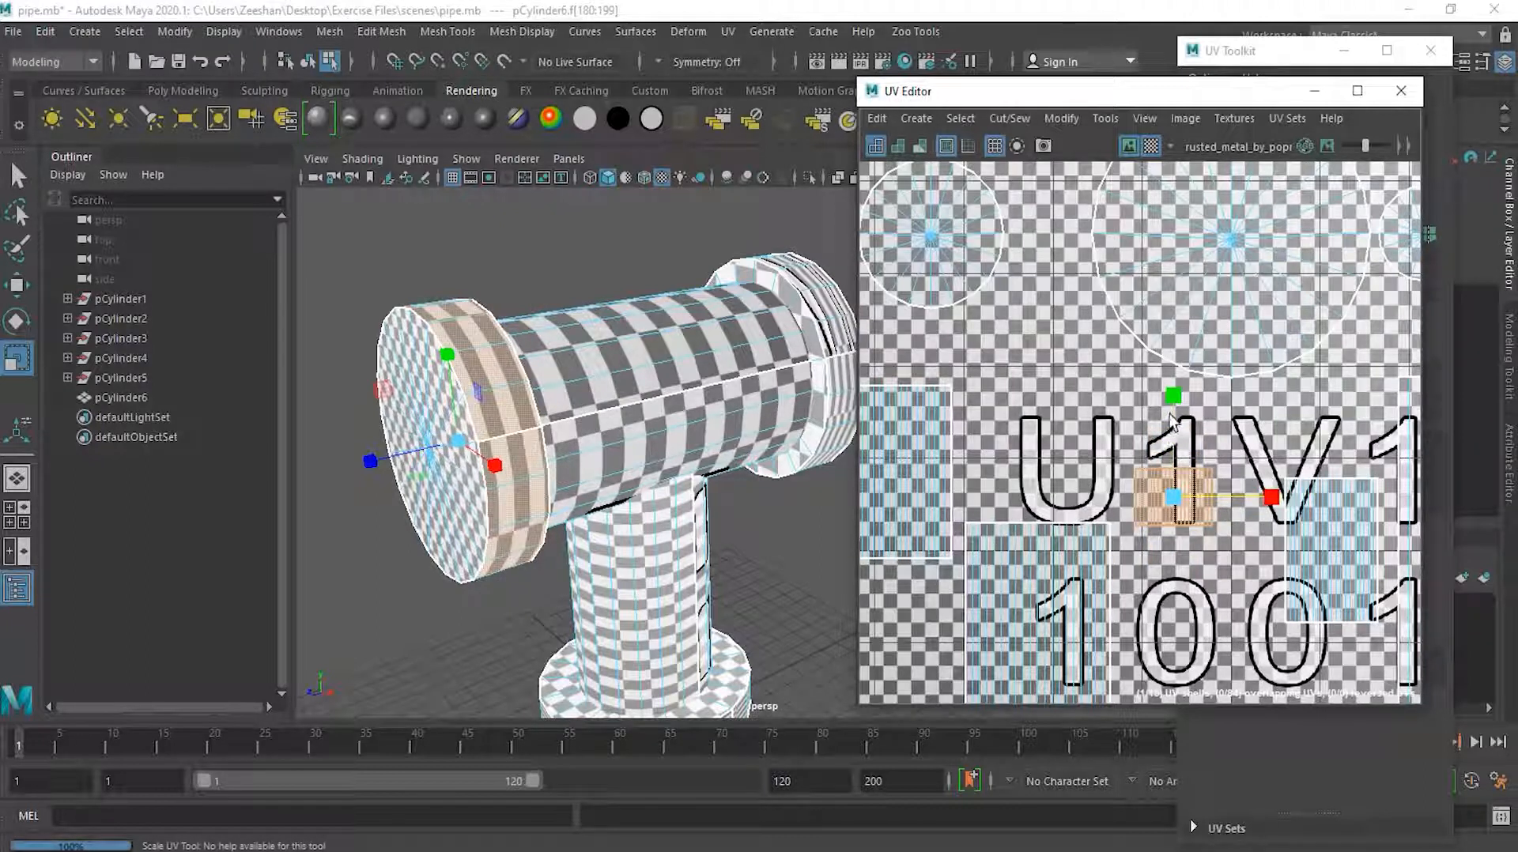
left_click_drag(1187, 457, 1277, 504)
left_click_drag(1175, 397, 1184, 445)
scroll(1224, 496, "up", 5)
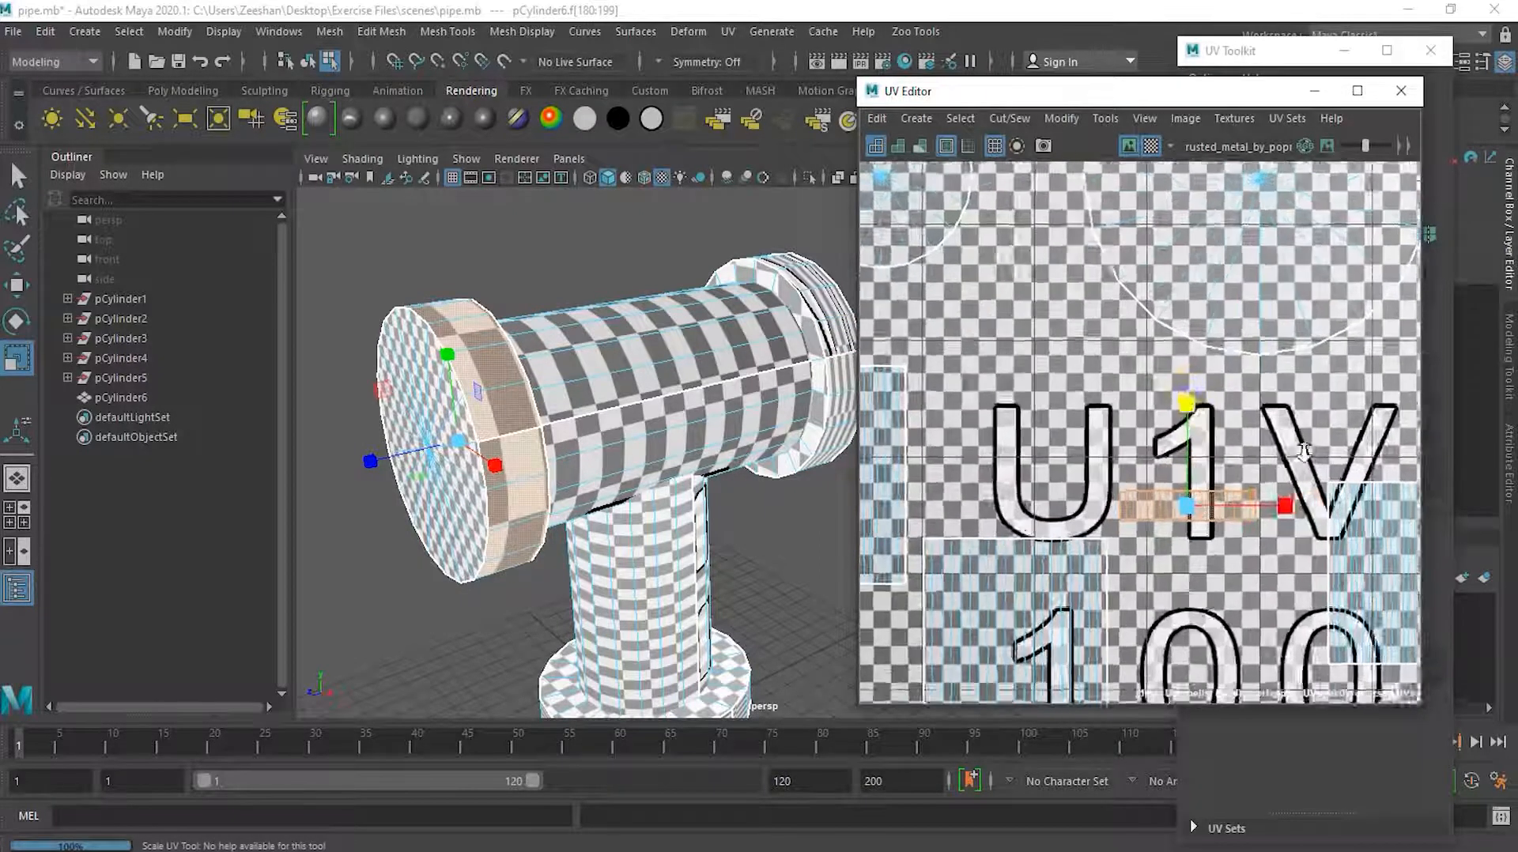
left_click_drag(1193, 523, 1184, 519)
left_click_drag(1098, 425, 1103, 356)
mouse_move(1197, 524)
left_mouse_down()
mouse_move(1074, 544)
mouse_move(1194, 533)
left_mouse_up()
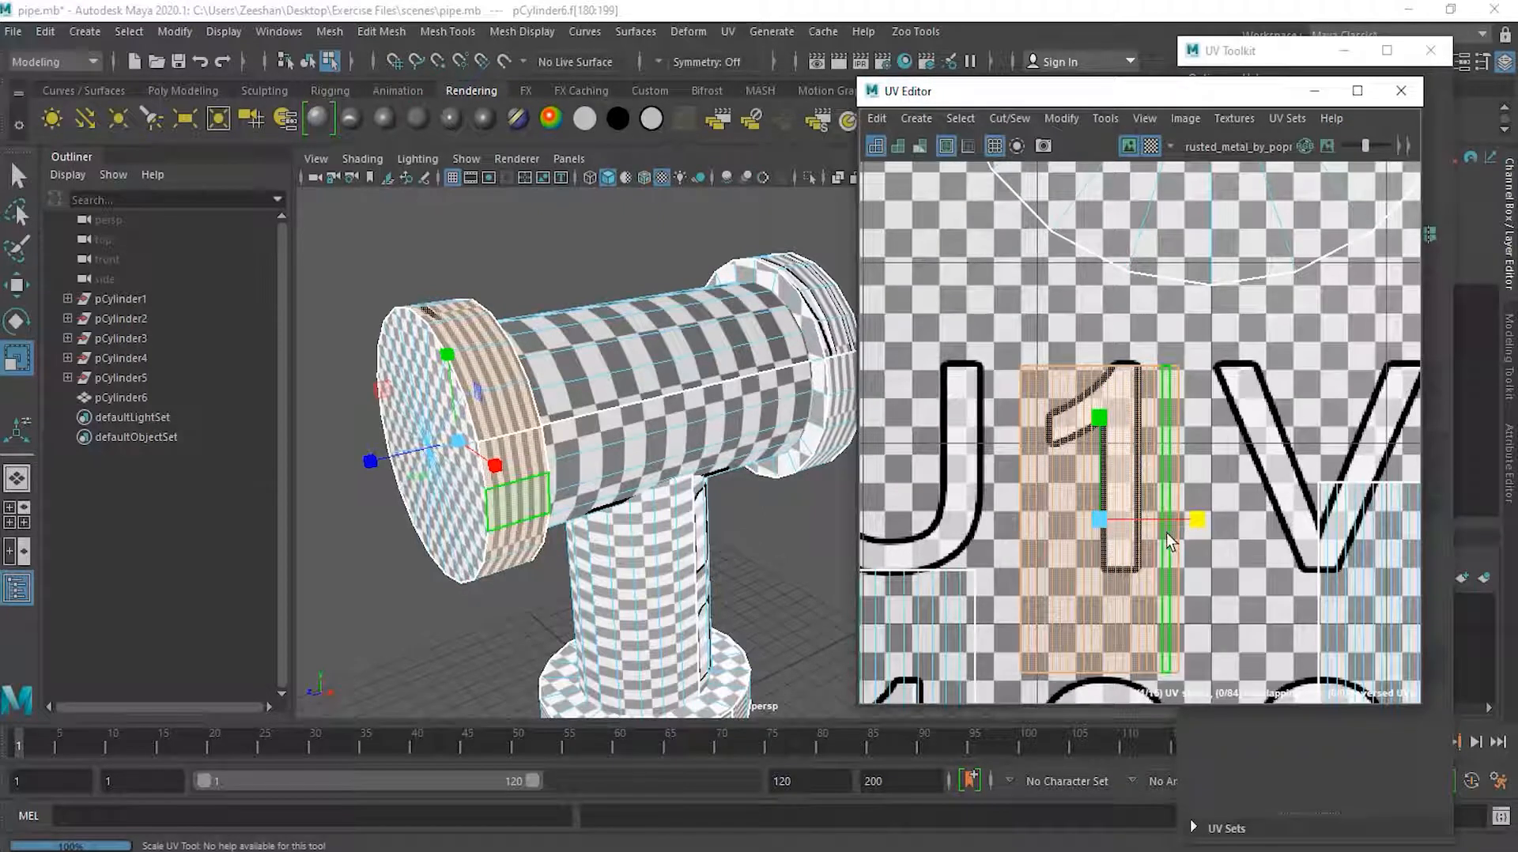
Rotate the front rim's UV shell about 90 degrees and rescale it into an upright rectangle
key("e")
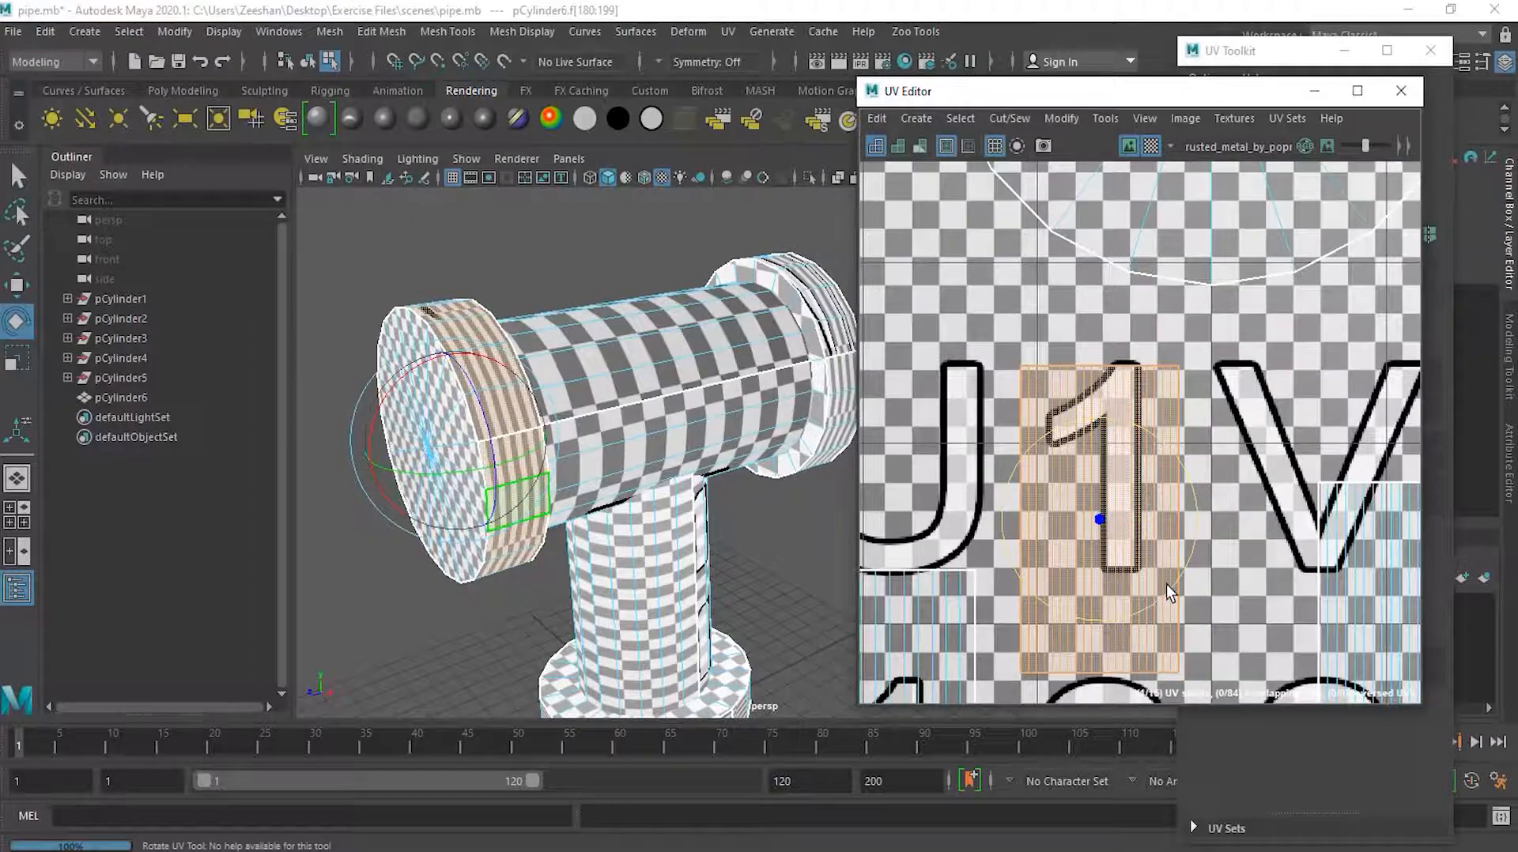
left_click_drag(1165, 588, 1203, 408)
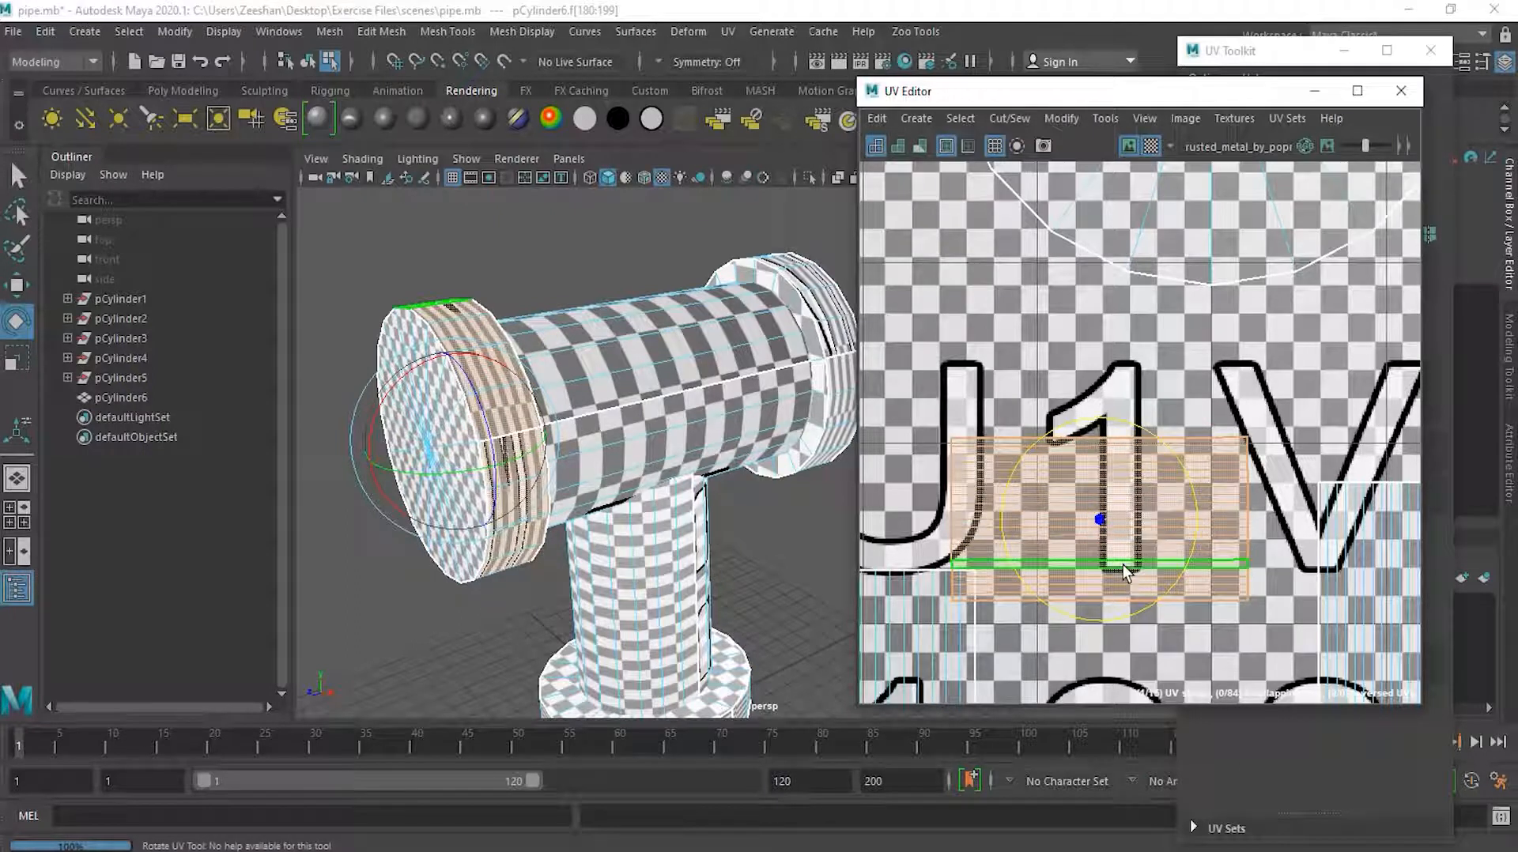
key("r")
left_click_drag(1193, 521, 1133, 518)
left_click_drag(1097, 431, 1102, 479)
left_click_drag(1198, 520, 1196, 516)
left_click_drag(1097, 440, 1076, 151)
scroll(1206, 499, "down", 5)
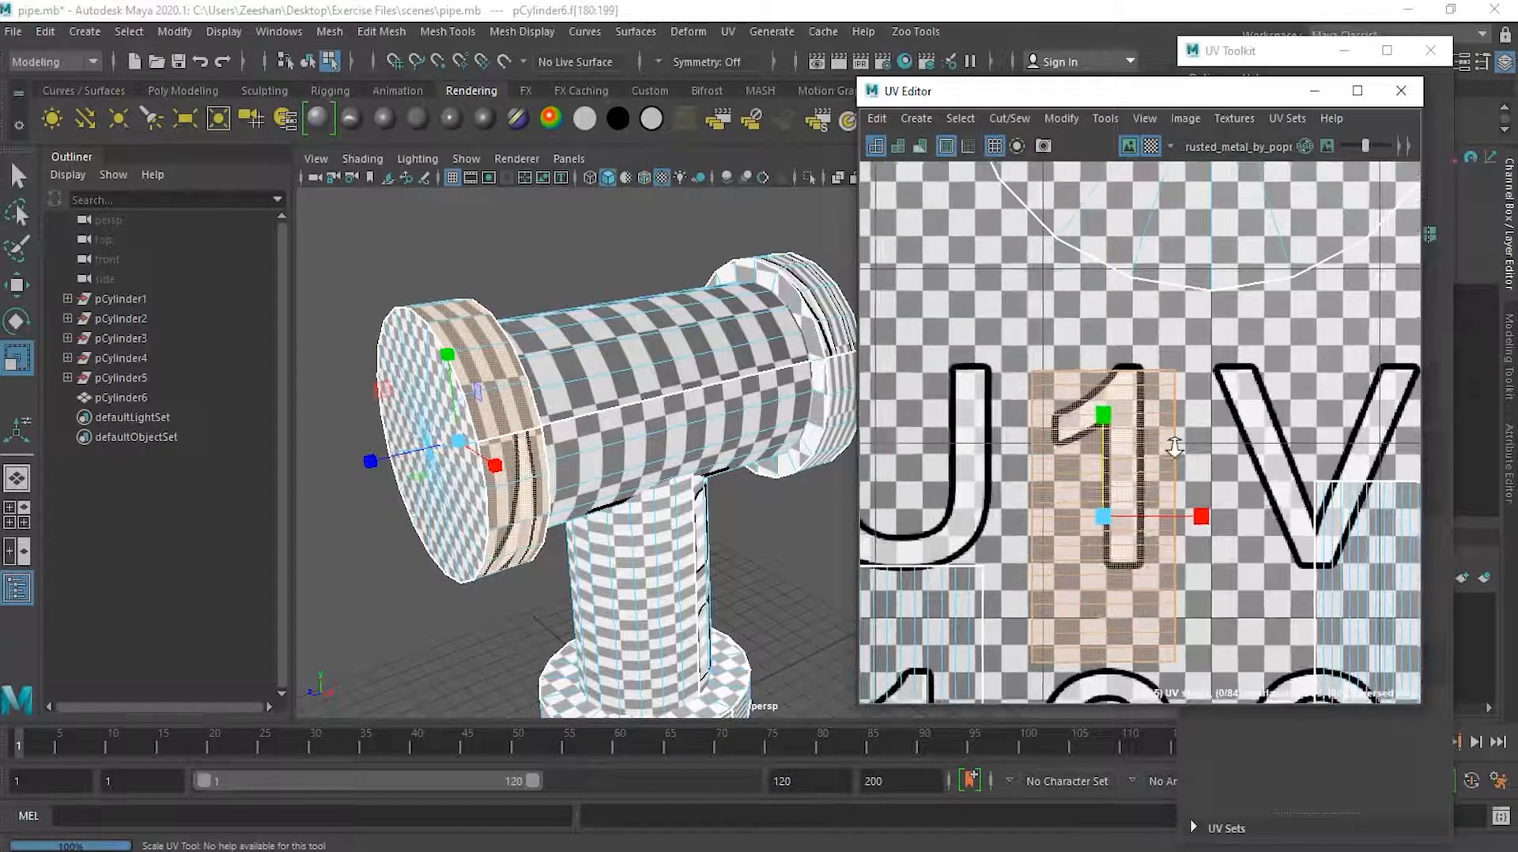
Stretch the rim's UV shell into a tall, narrow strip to make its checker squares even
mouse_move(1210, 490)
left_mouse_down()
mouse_move(1247, 495)
mouse_move(1224, 500)
left_mouse_up()
left_click_drag(1152, 380, 1172, 170)
right_click_drag(1193, 332, 1265, 474, "alt")
middle_click_drag(1266, 475, 1181, 471, "alt")
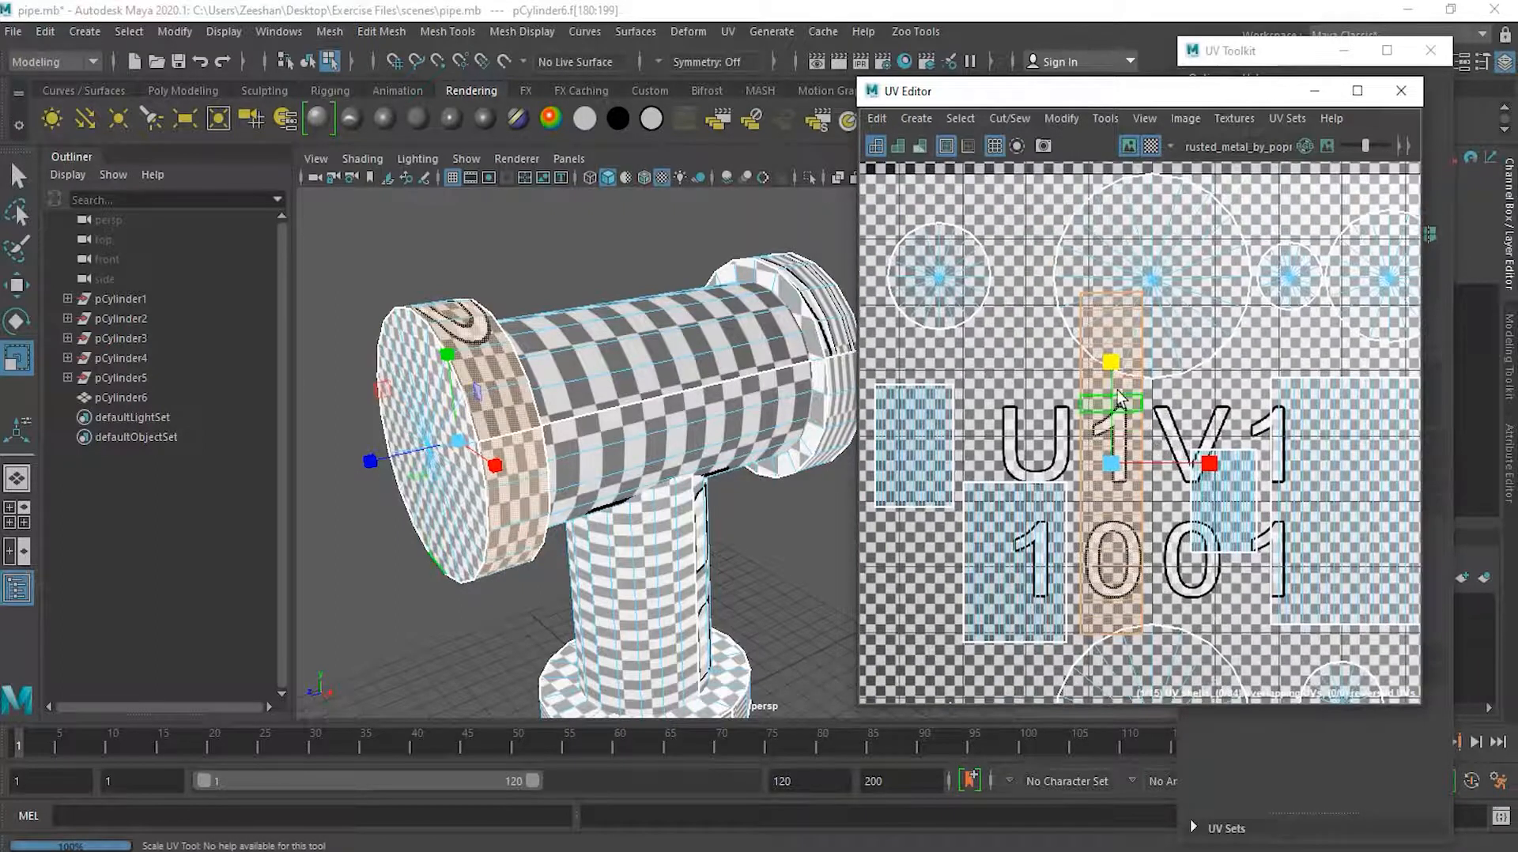
left_click_drag(1111, 371, 1128, 245)
Examine the checker pattern around the front rim and the full length of its UV strip
right_click_drag(1243, 385, 1077, 478, "alt")
left_click_drag(781, 482, 575, 459, "alt")
right_click_drag(1052, 430, 857, 442, "alt")
middle_click_drag(1260, 430, 1215, 557, "alt")
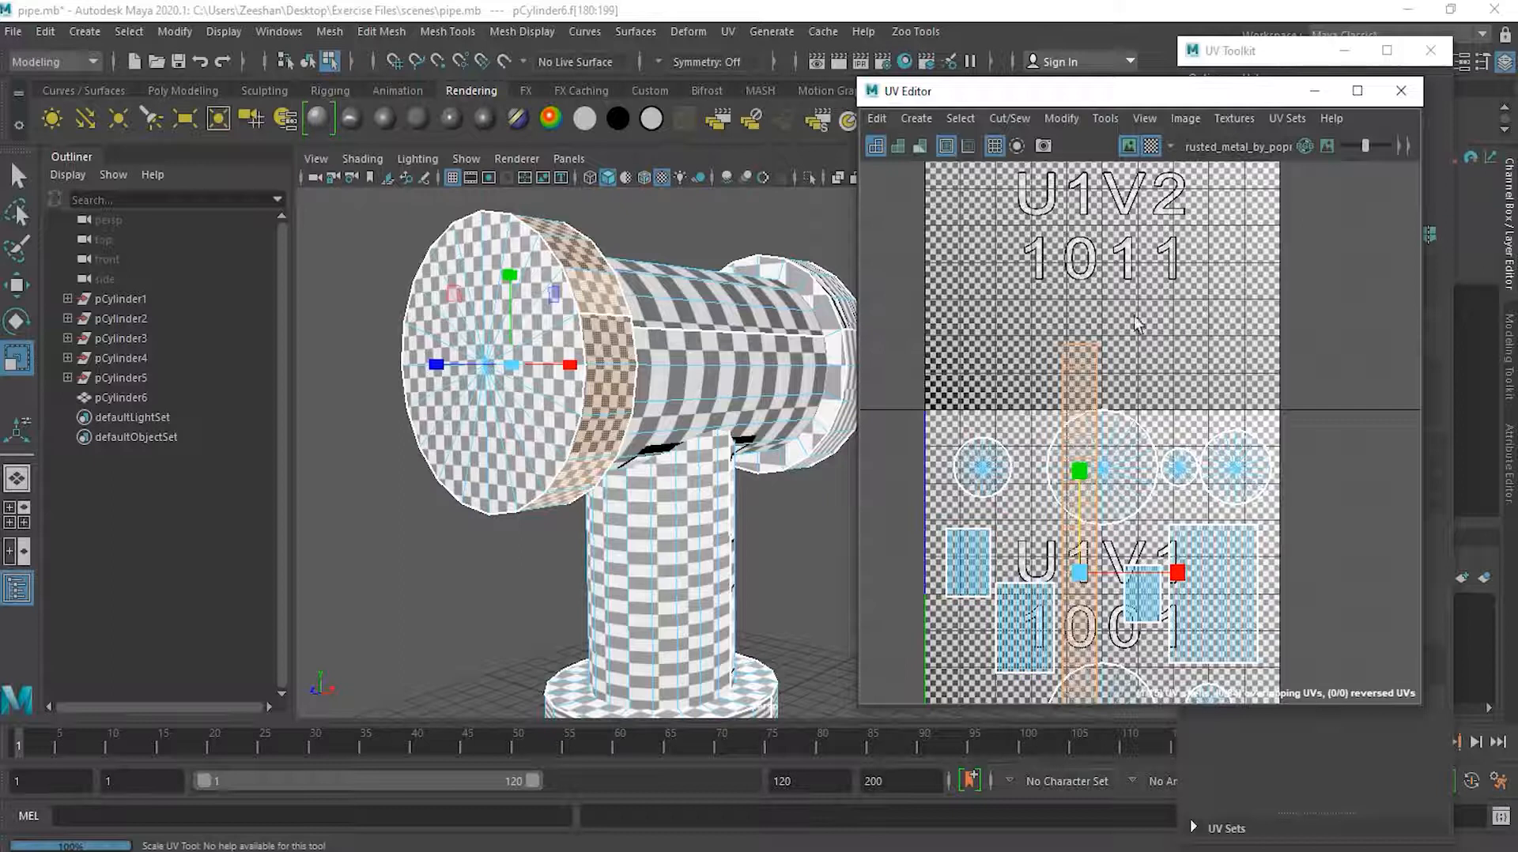
right_click_drag(1202, 546, 1257, 557, "alt")
middle_click_drag(1257, 556, 1173, 370, "alt")
left_click_drag(692, 495, 483, 470, "alt")
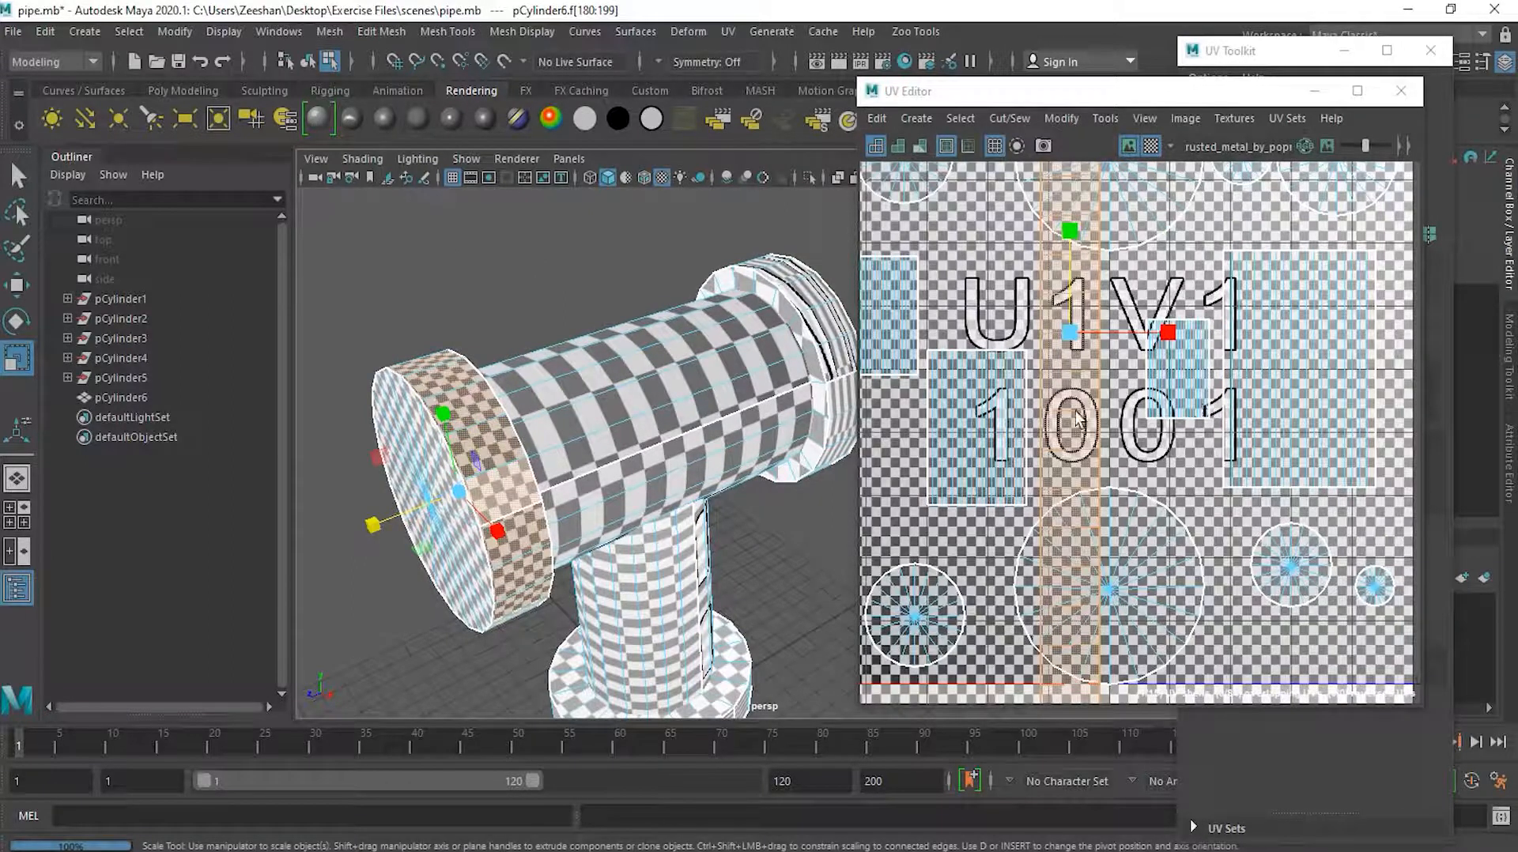
Undo the scaling of a single face on the horizontal cylinder and select the cylinder's whole UV shell
middle_click_drag(756, 449, 695, 457, "alt")
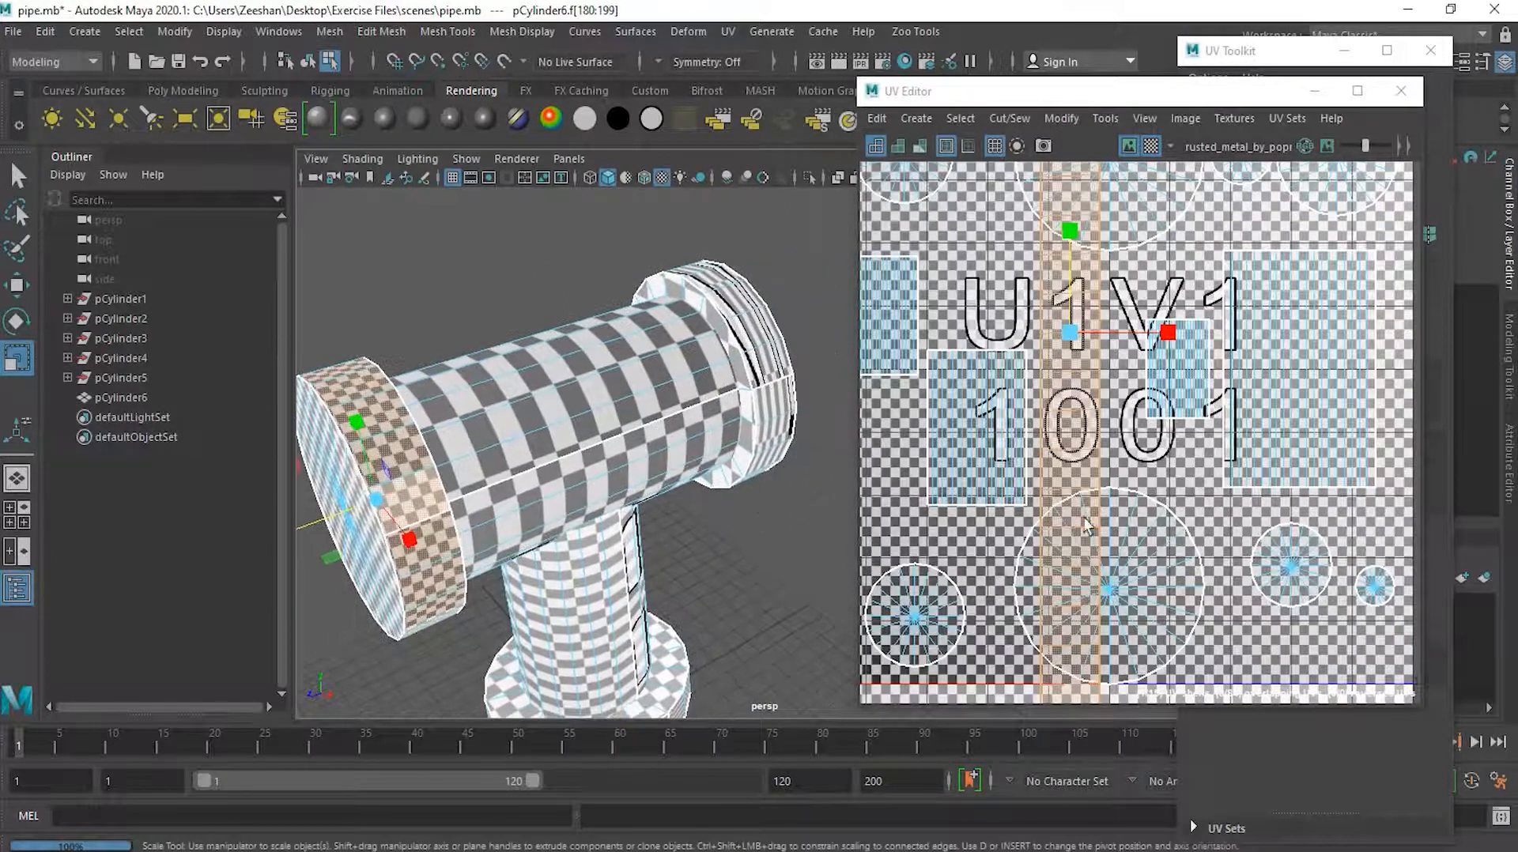
double_click(614, 425)
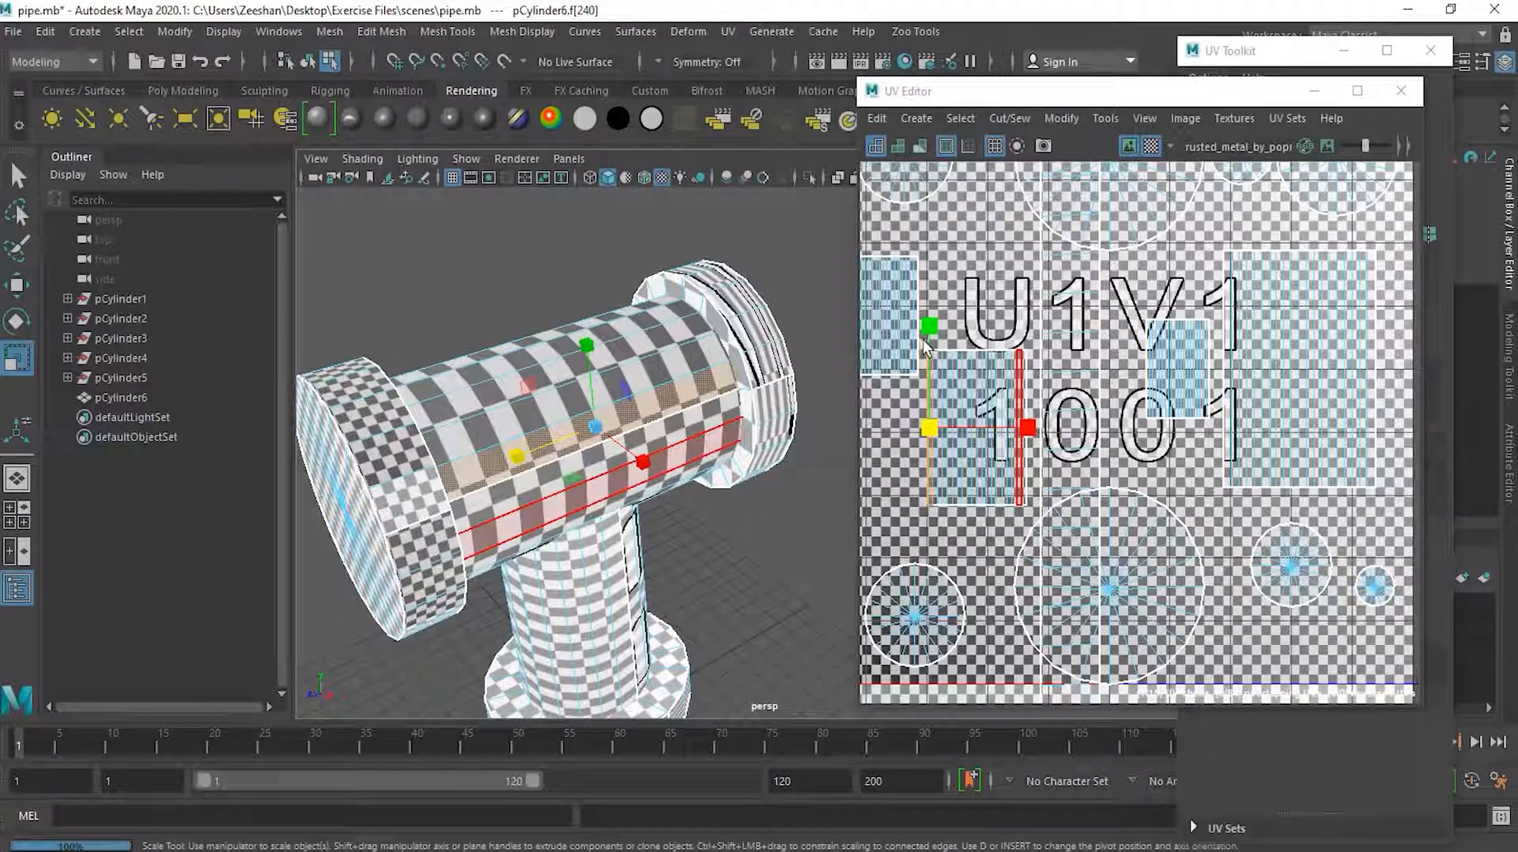
left_click_drag(931, 350, 1010, 484)
key("ctrl+z")
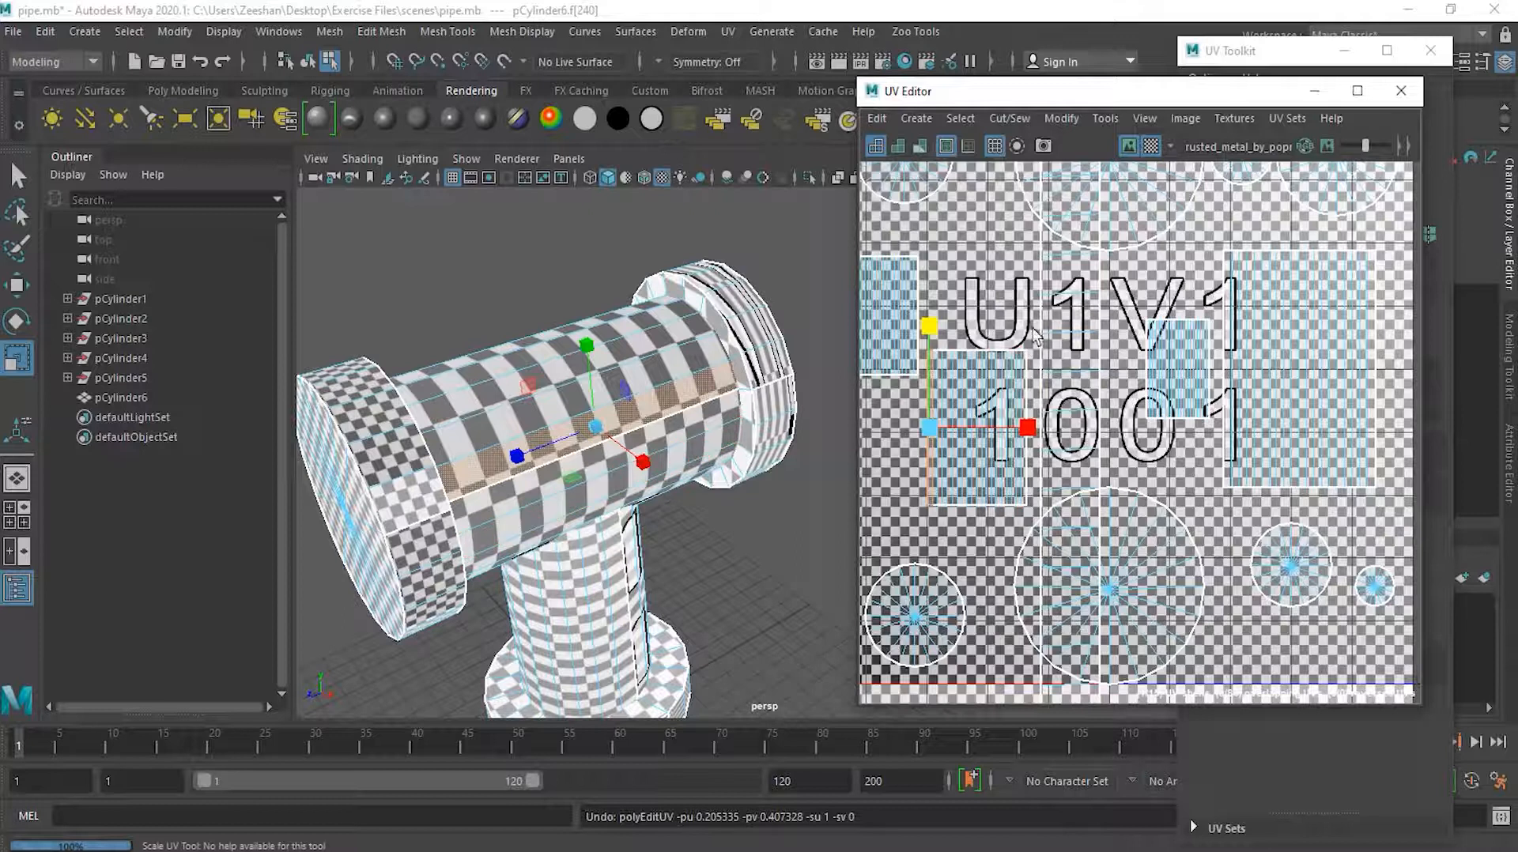
double_click(924, 510)
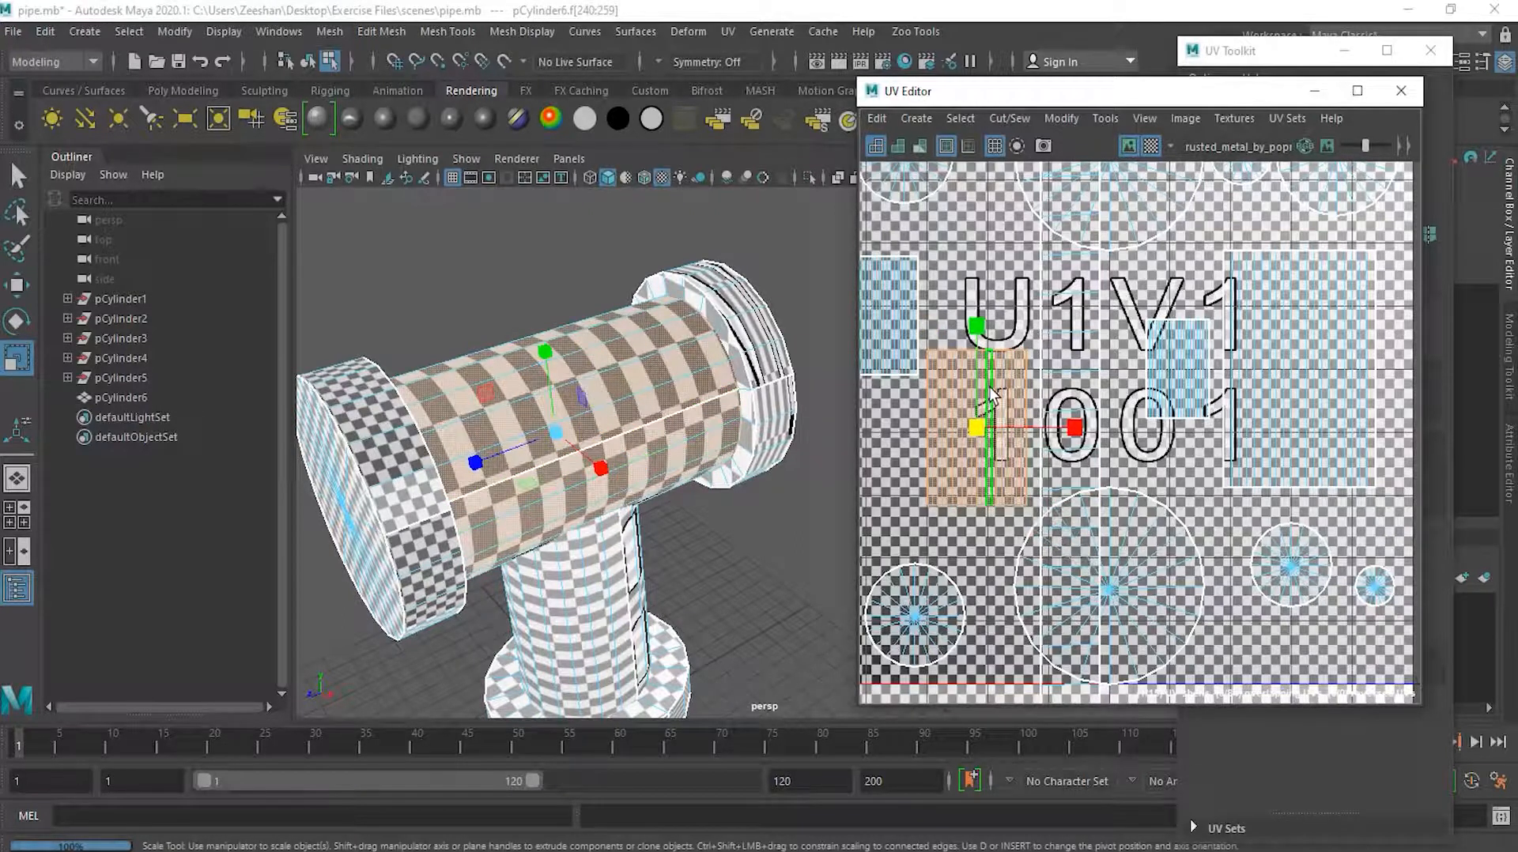
Enlarge the horizontal cylinder's UV shell vertically and stretch it much wider to shrink its checker squares
left_click_drag(978, 326, 980, 220)
left_click_drag(1077, 436, 1485, 435)
scroll(1215, 428, "down", 5)
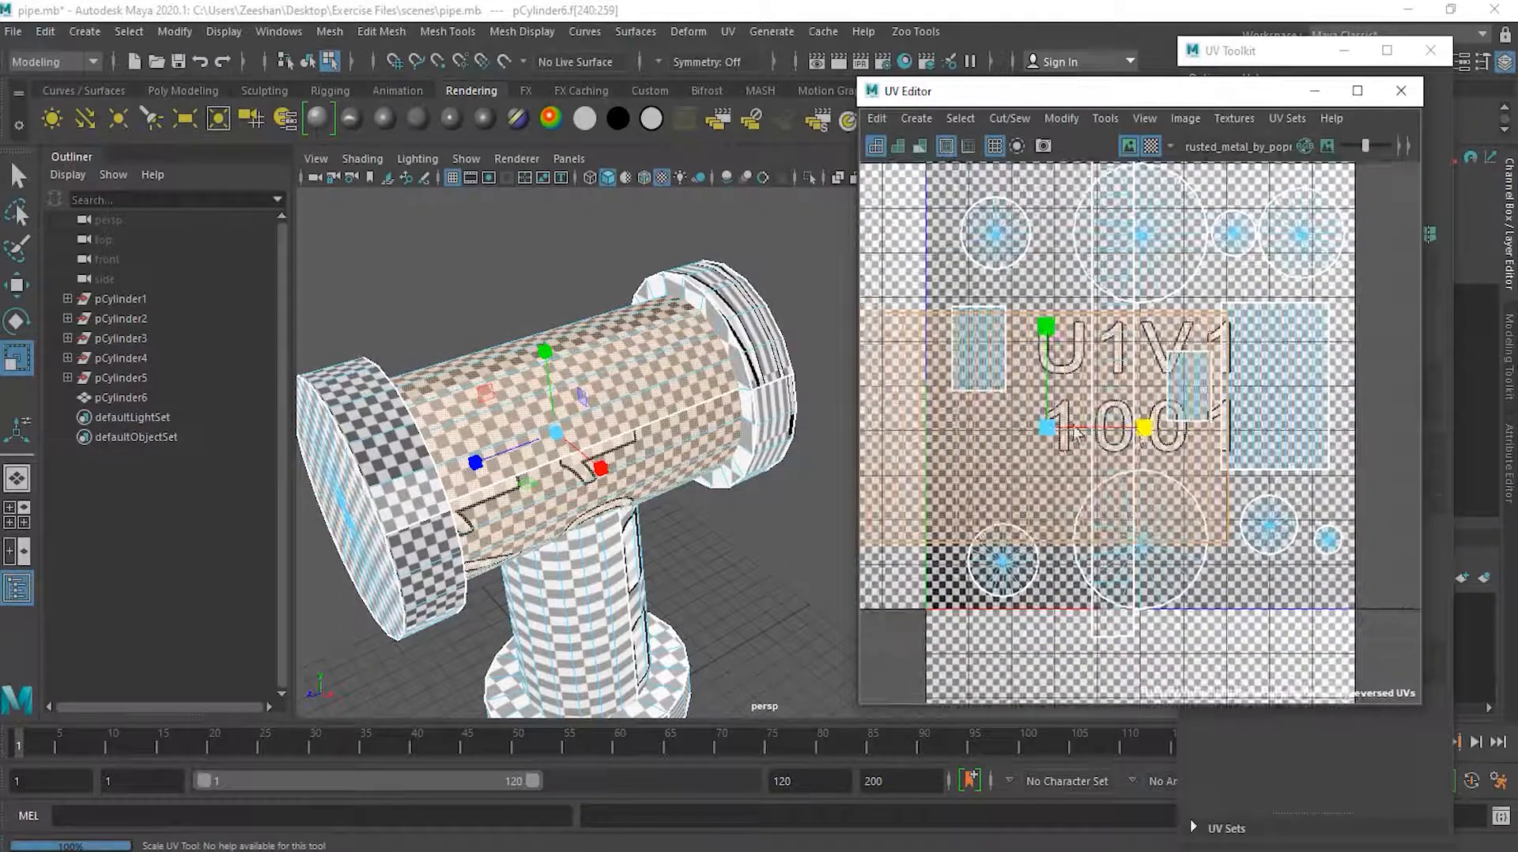
left_click_drag(1115, 467, 1169, 465)
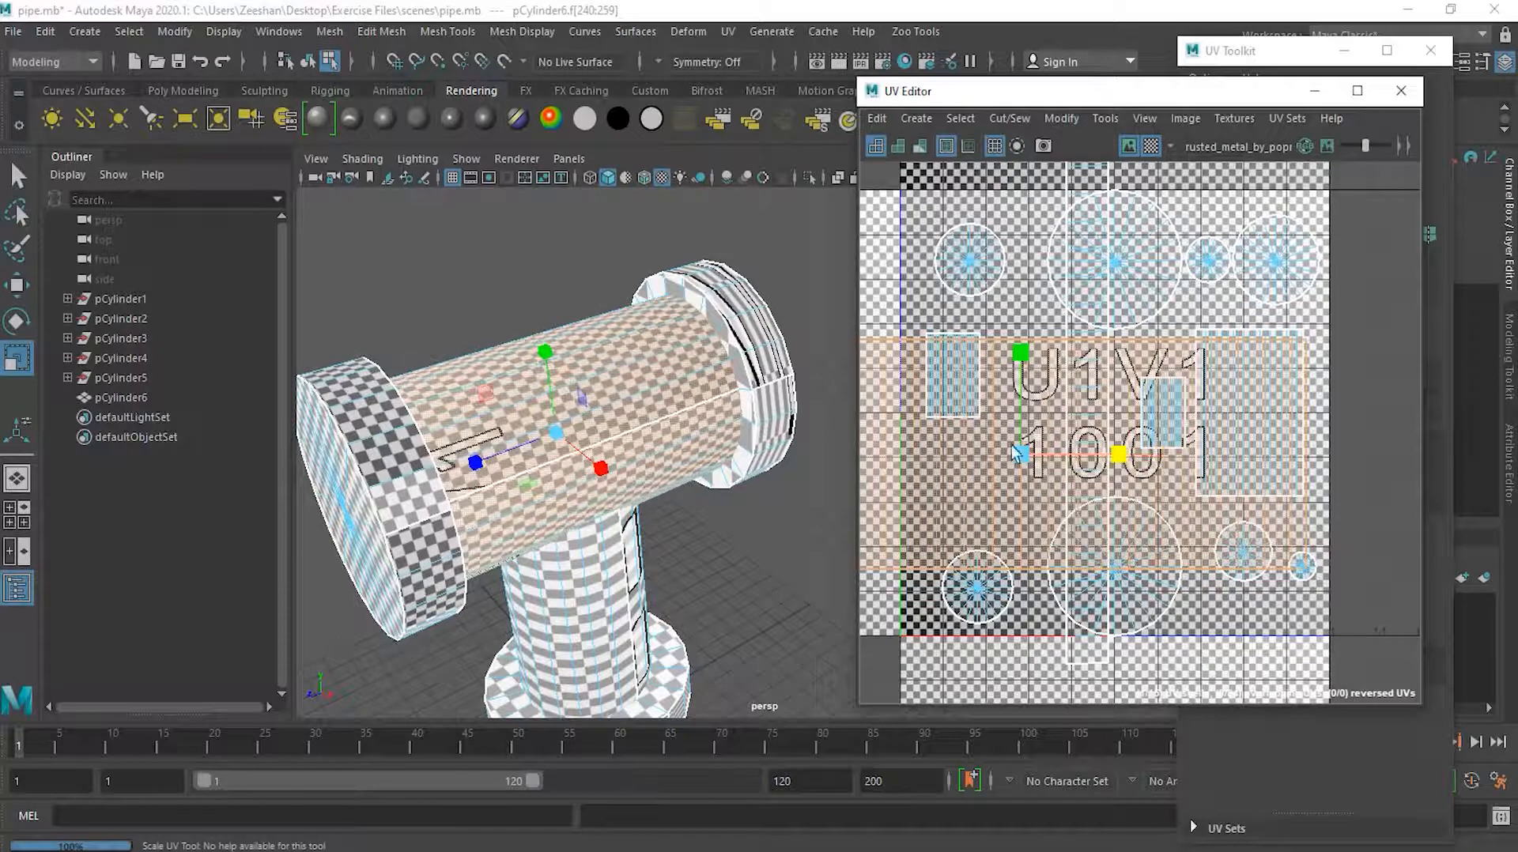
Fine-tune the height and width of the horizontal cylinder's UV shell until its checker squares are even
left_click_drag(1022, 355, 1031, 336)
left_click_drag(648, 486, 678, 463, "alt")
left_click_drag(1110, 468, 1058, 456)
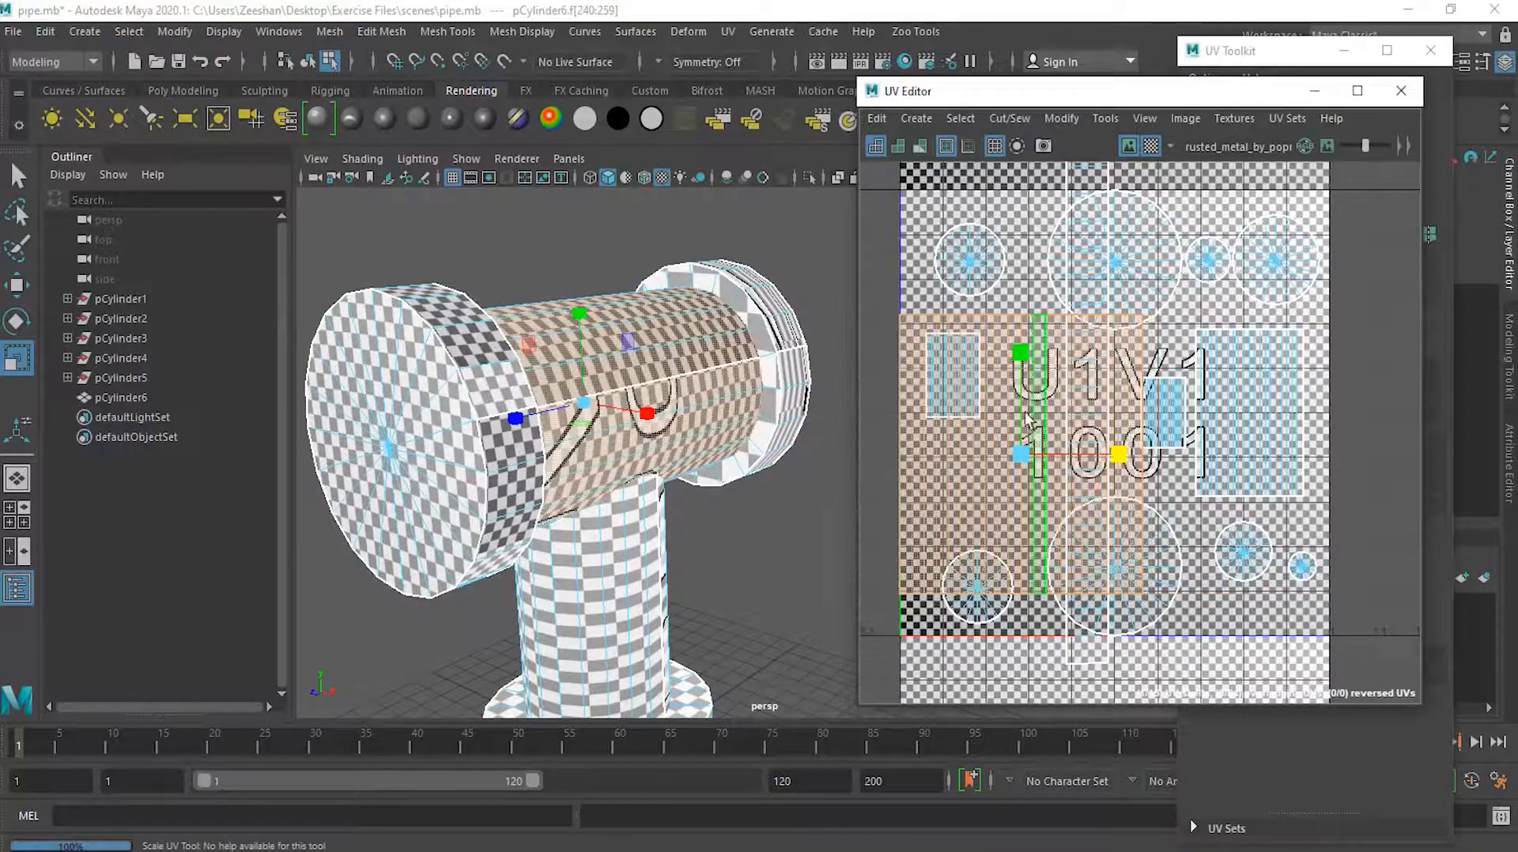
left_click_drag(1024, 365, 1027, 390)
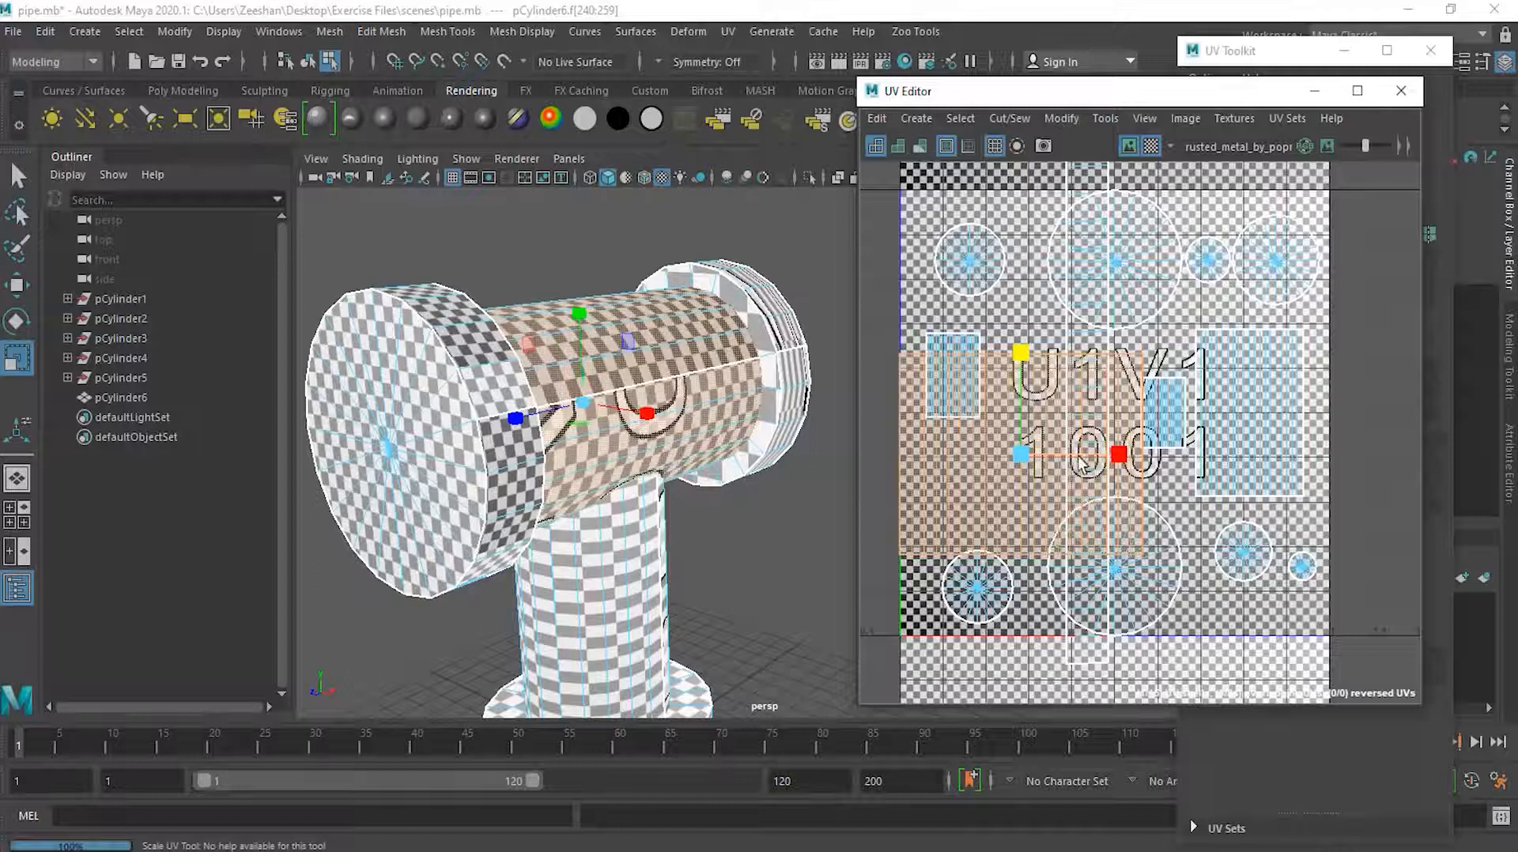
left_click_drag(1123, 462, 1159, 472)
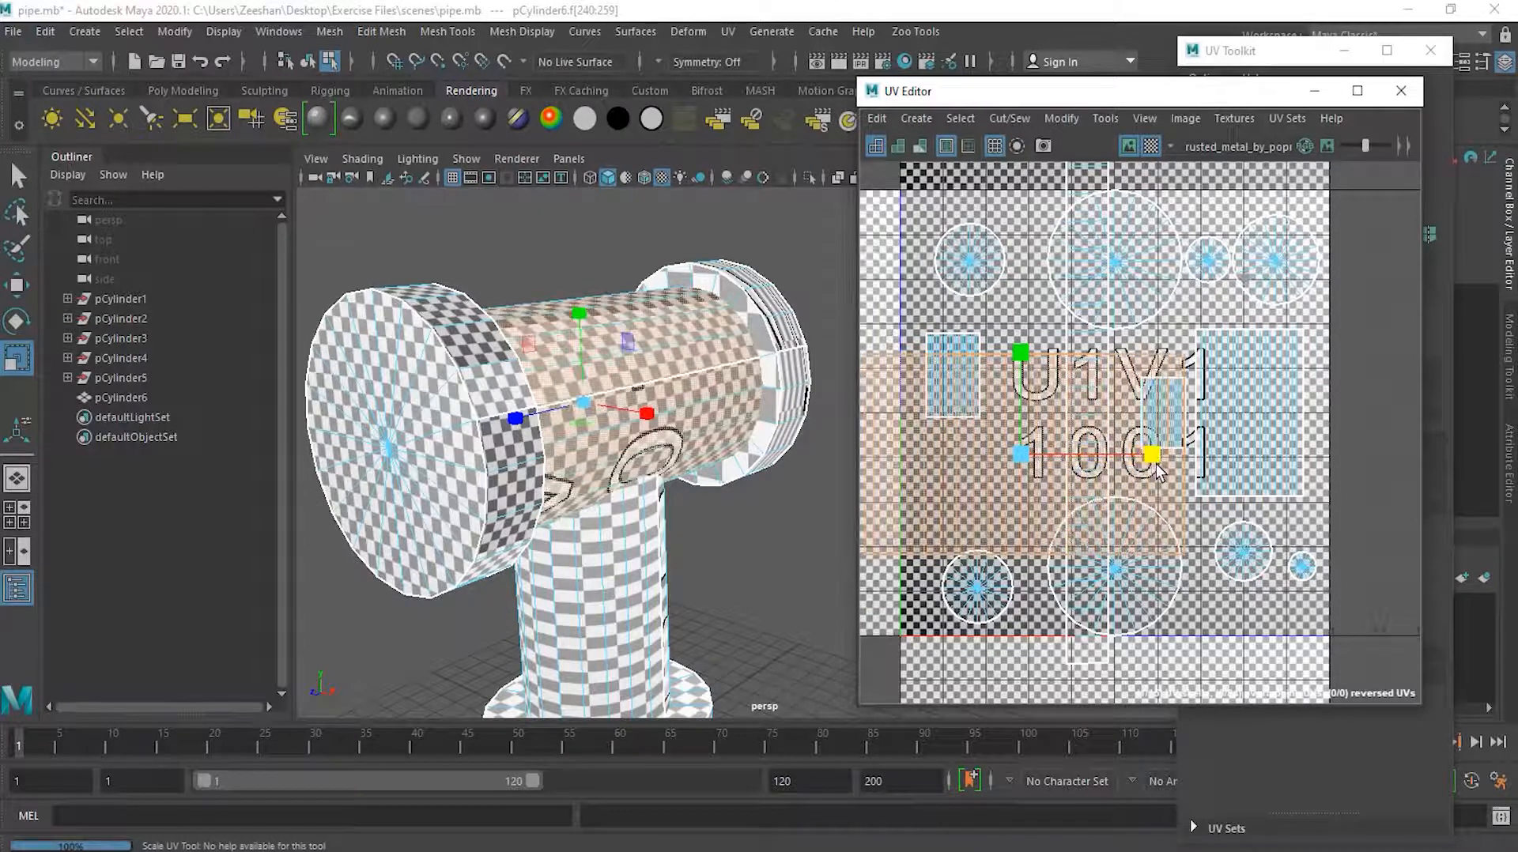
left_click_drag(780, 500, 762, 444, "alt")
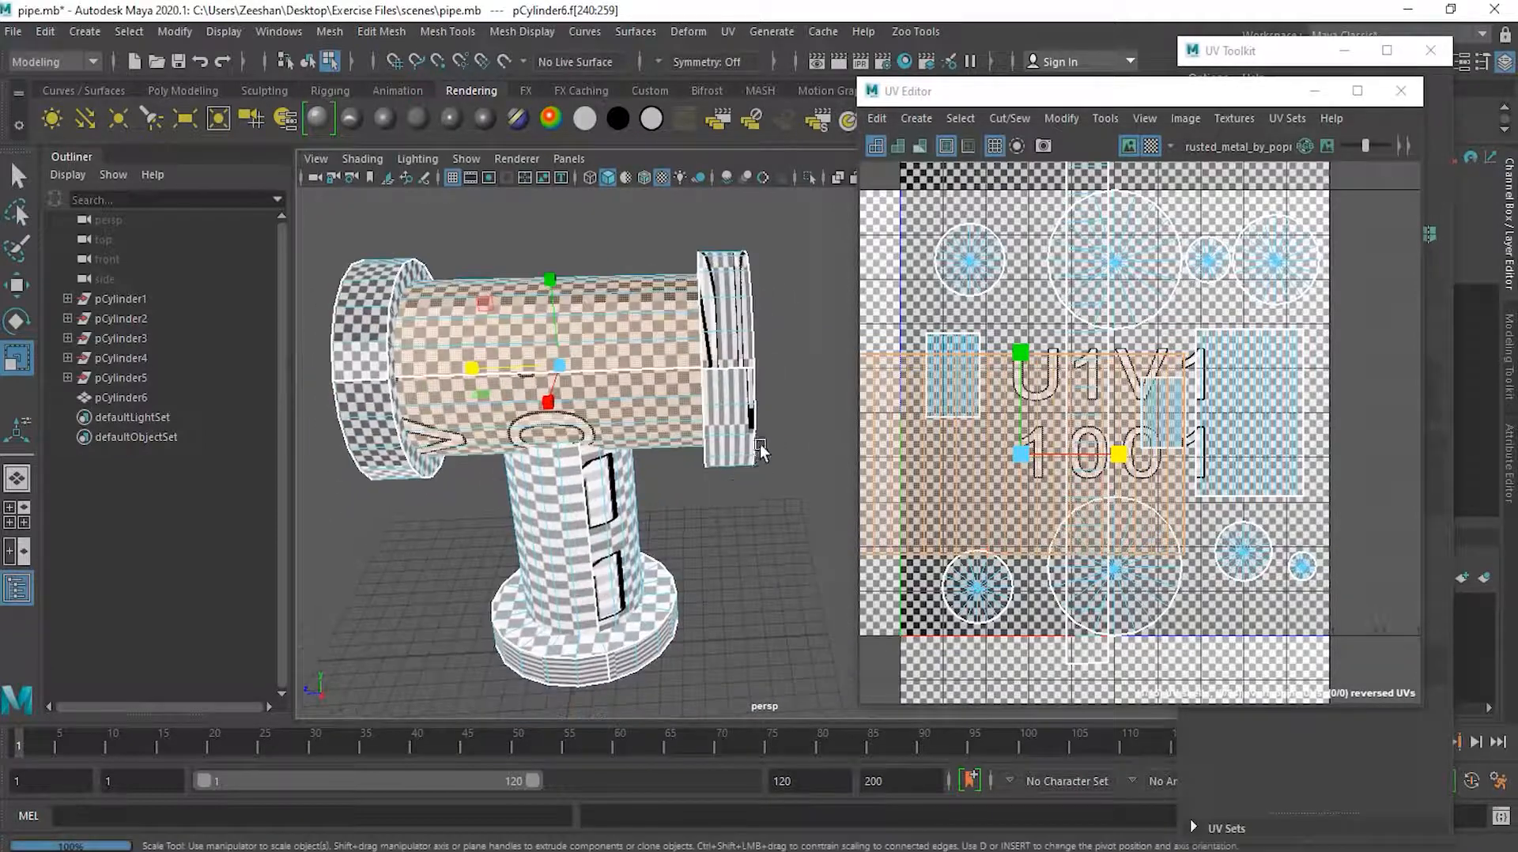
Try to select the UV shell of the far rim's outer side where it overlaps the cylinder's shell
scroll(615, 494, "up", 3)
left_click(608, 457)
scroll(1231, 445, "up", 4)
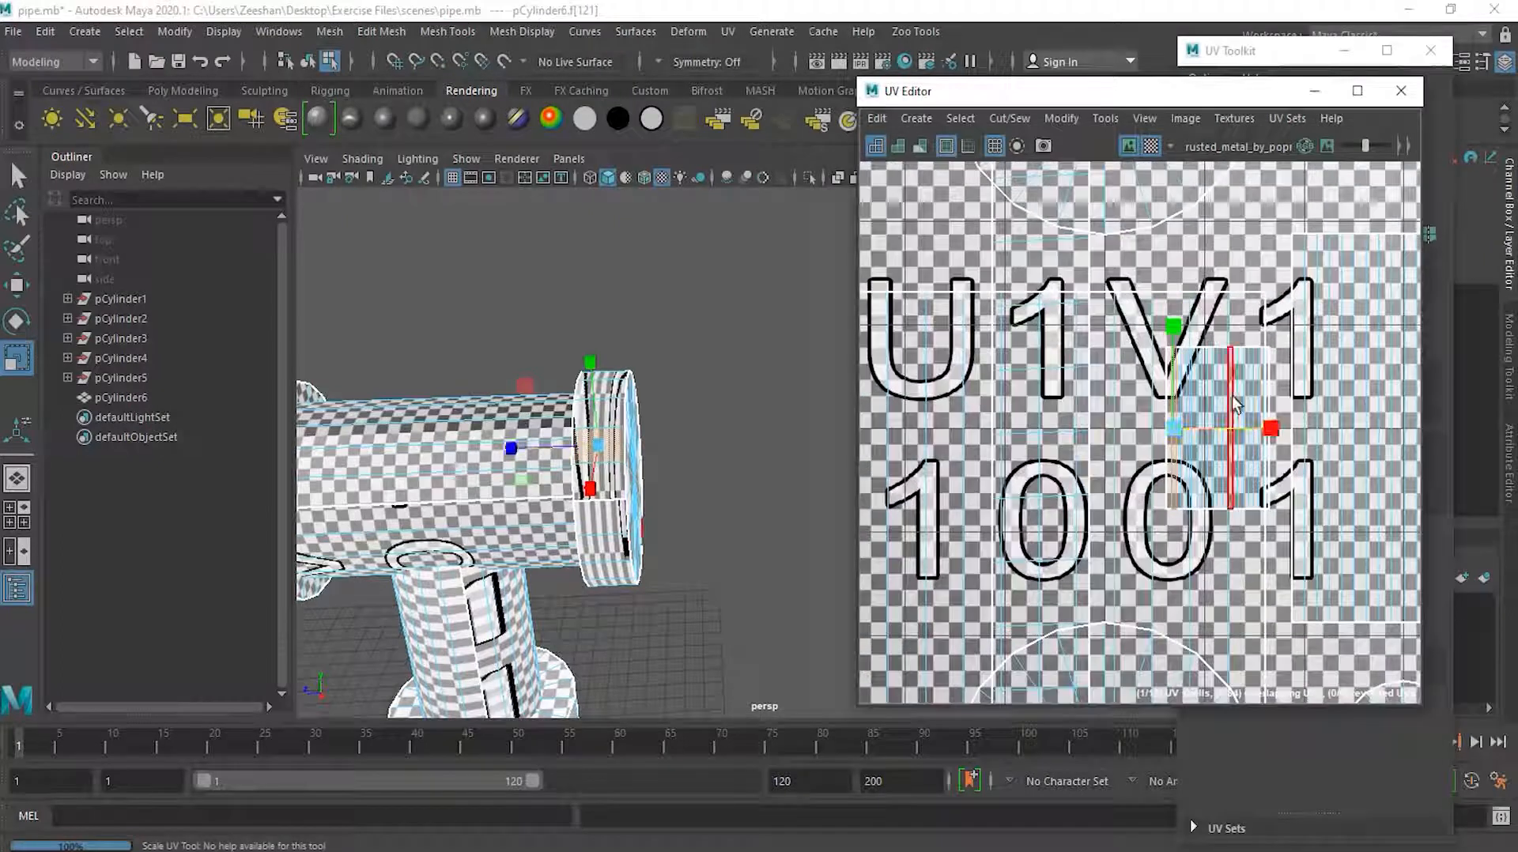
left_click(1227, 392)
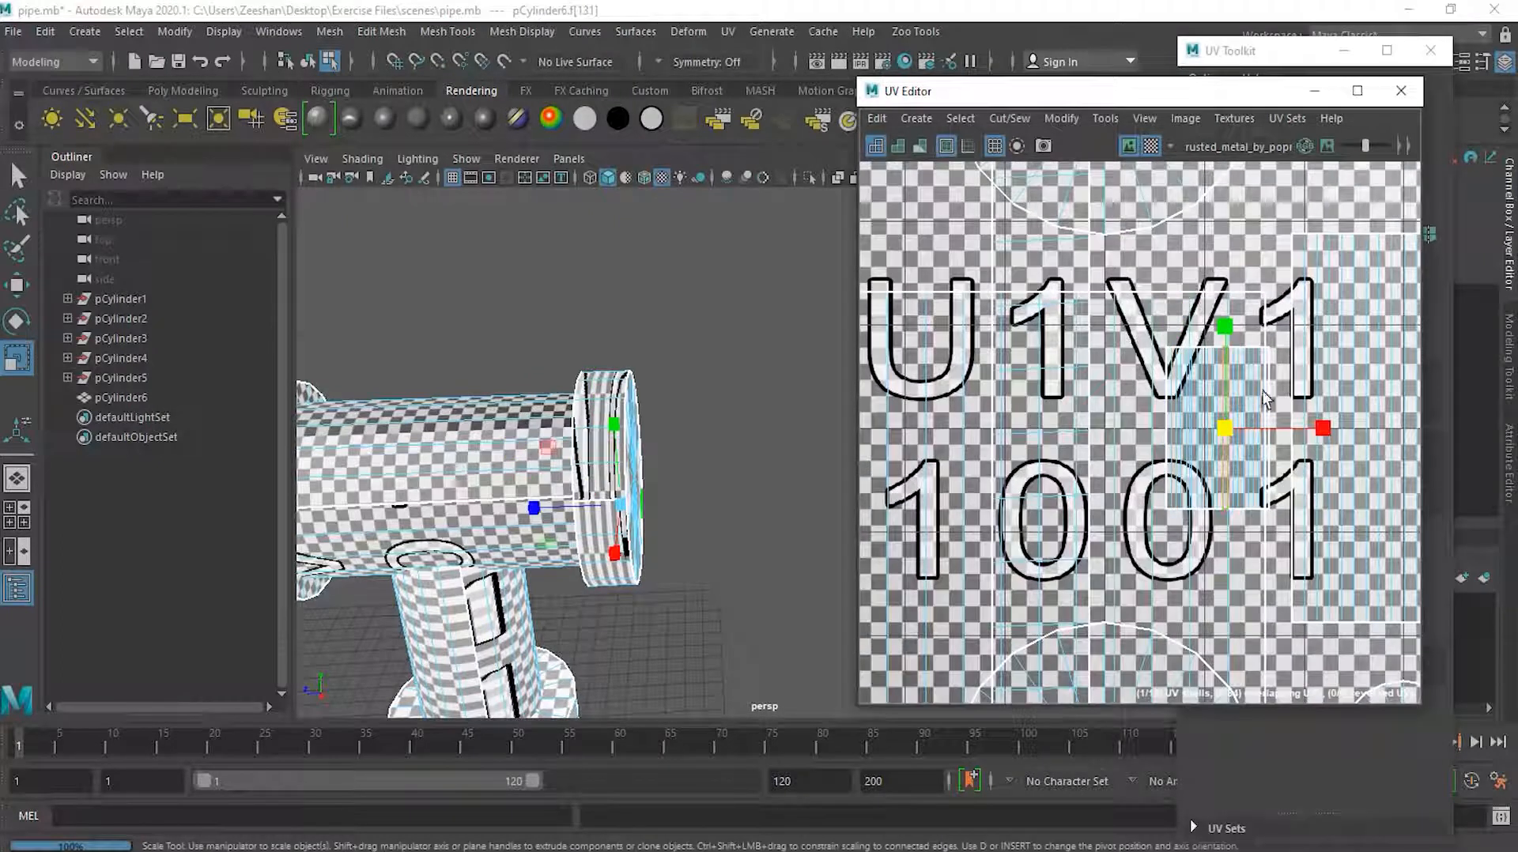
left_click_drag(731, 449, 726, 403, "alt")
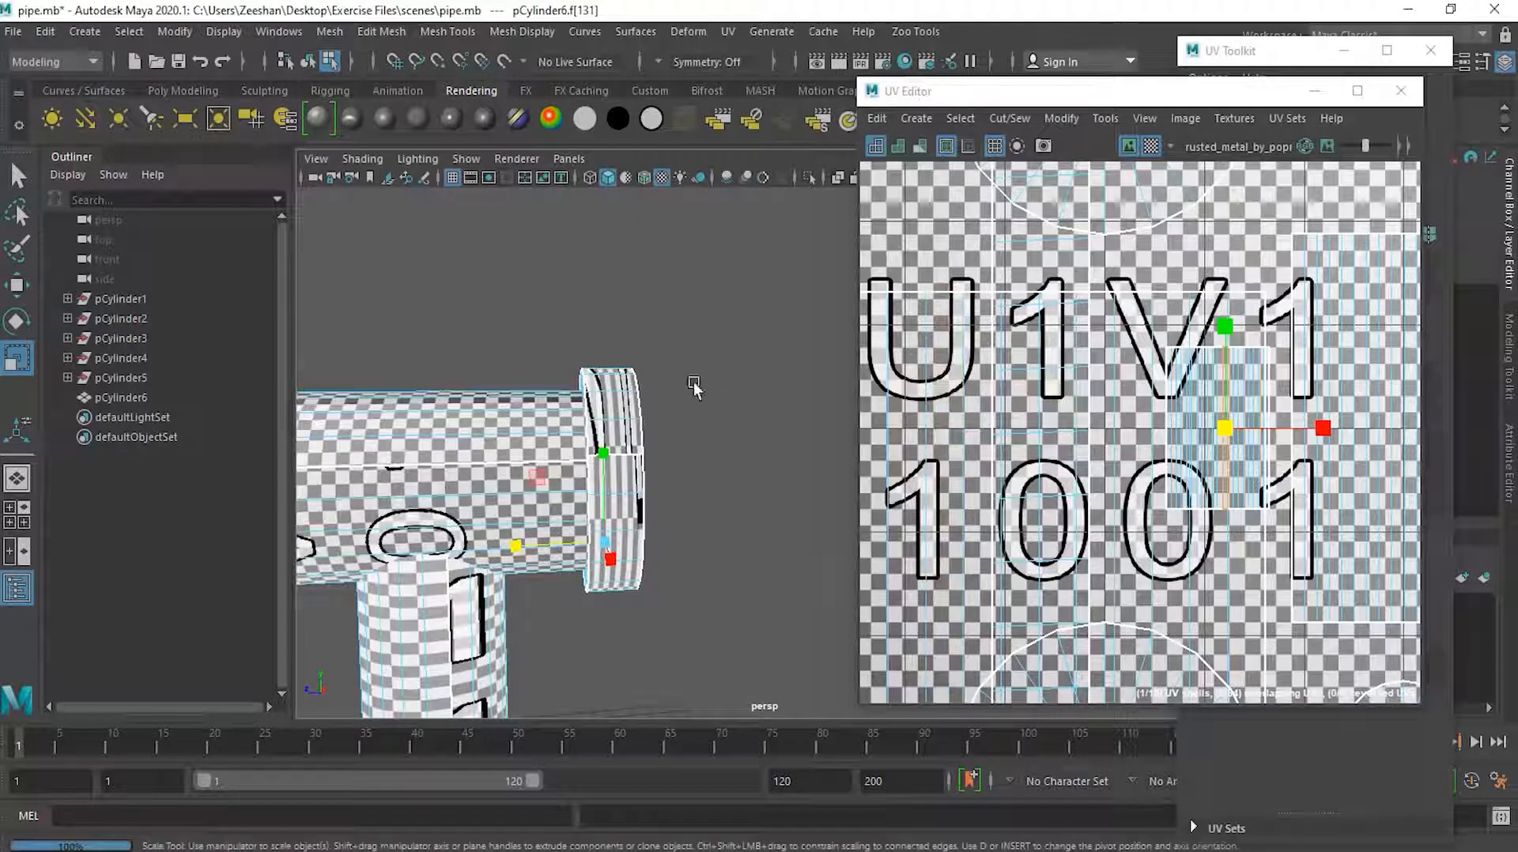
left_click_drag(609, 320, 631, 345, "alt")
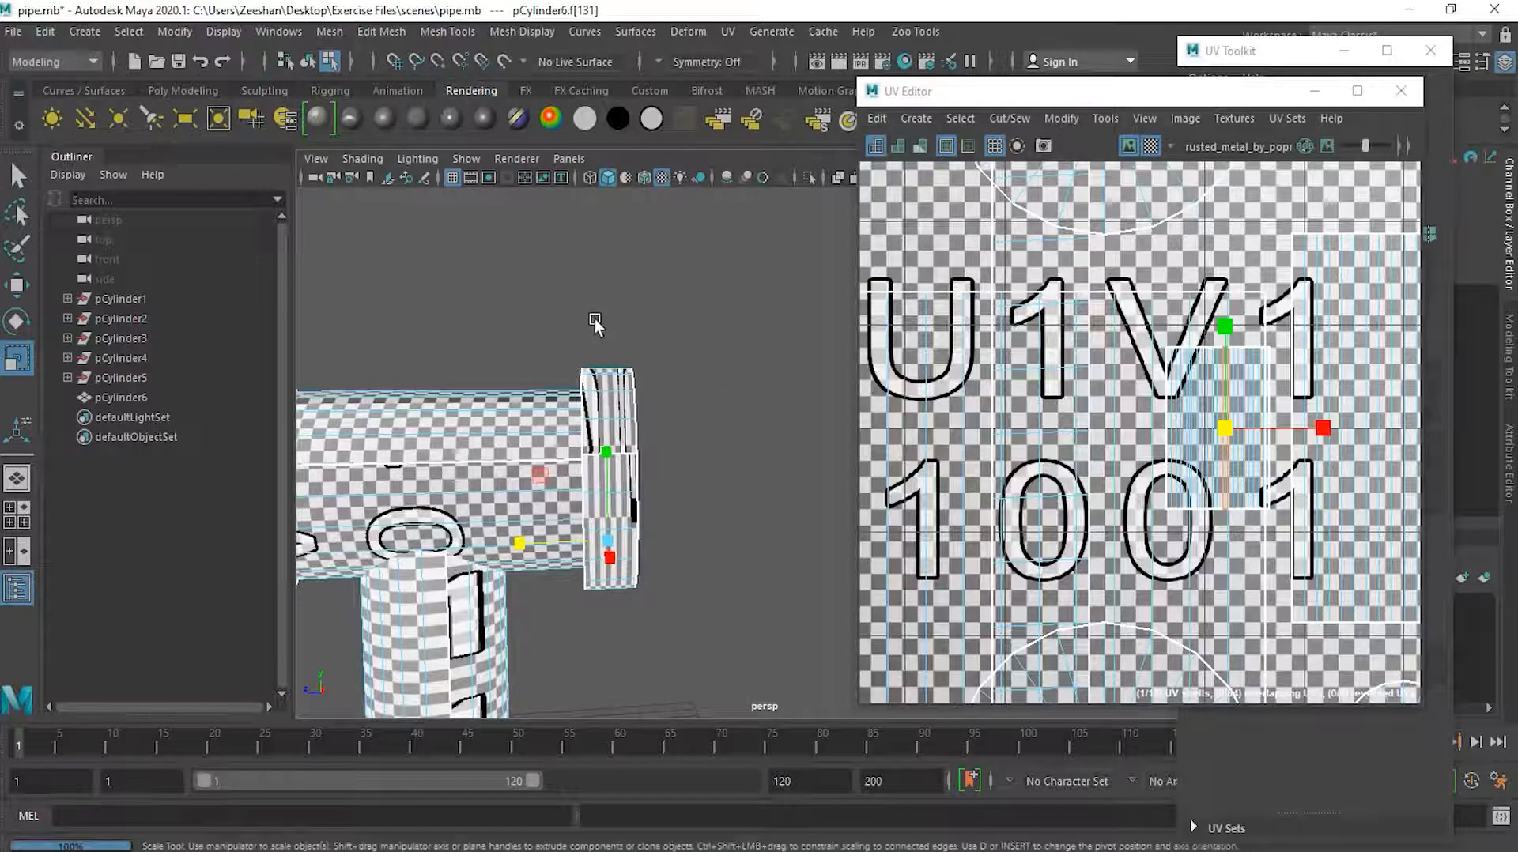
left_click_drag(622, 630, 666, 628)
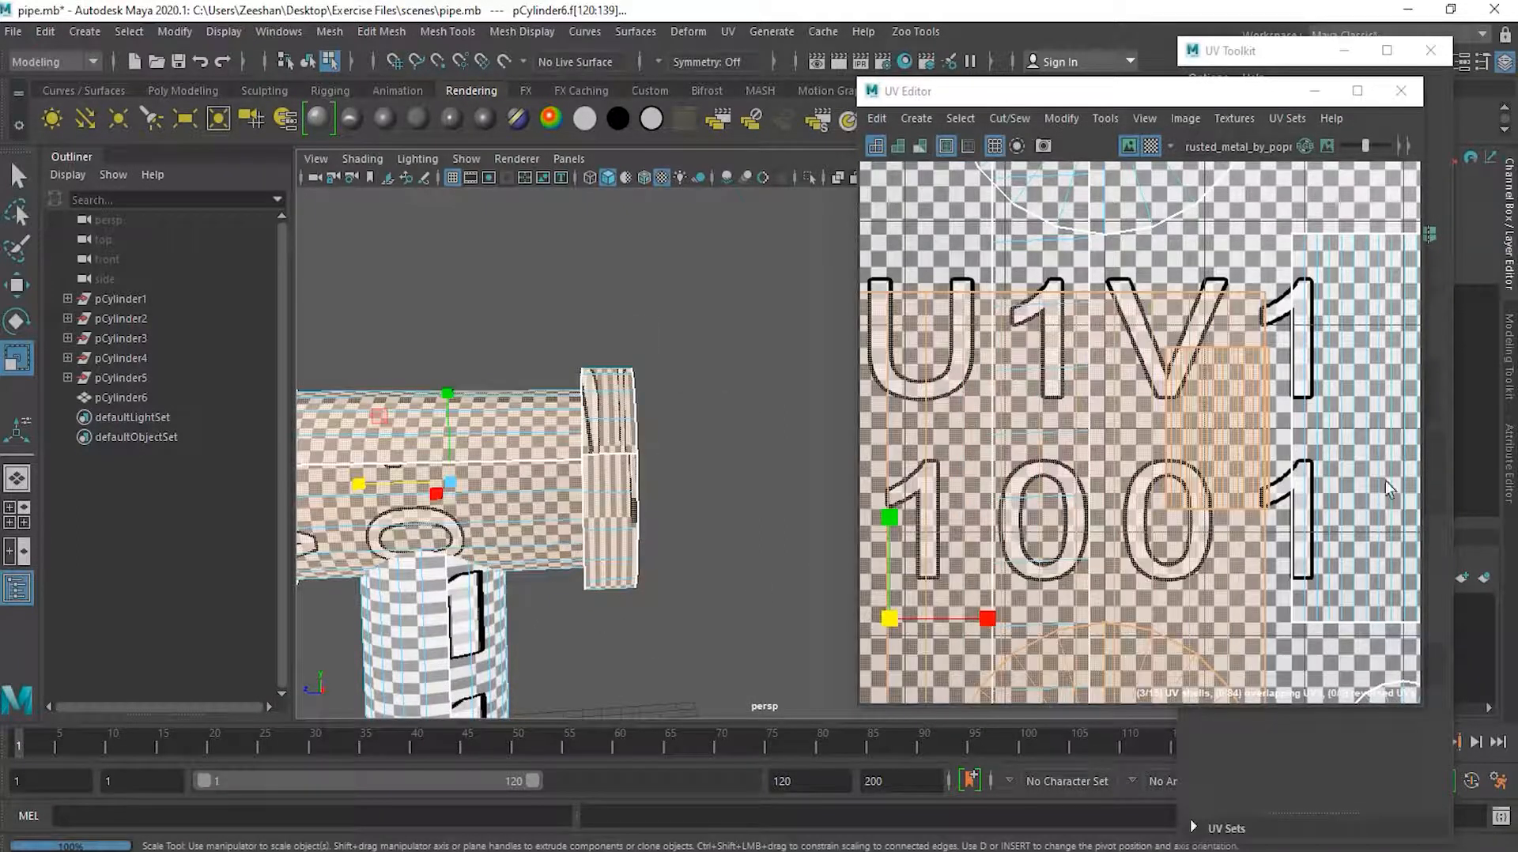
Select only the whole UV shell of the far rim's outer side, starting from its edge face
left_click(1250, 379)
middle_click_drag(1233, 362, 1135, 407, "alt")
right_click_drag(1127, 409, 1512, 417, "alt")
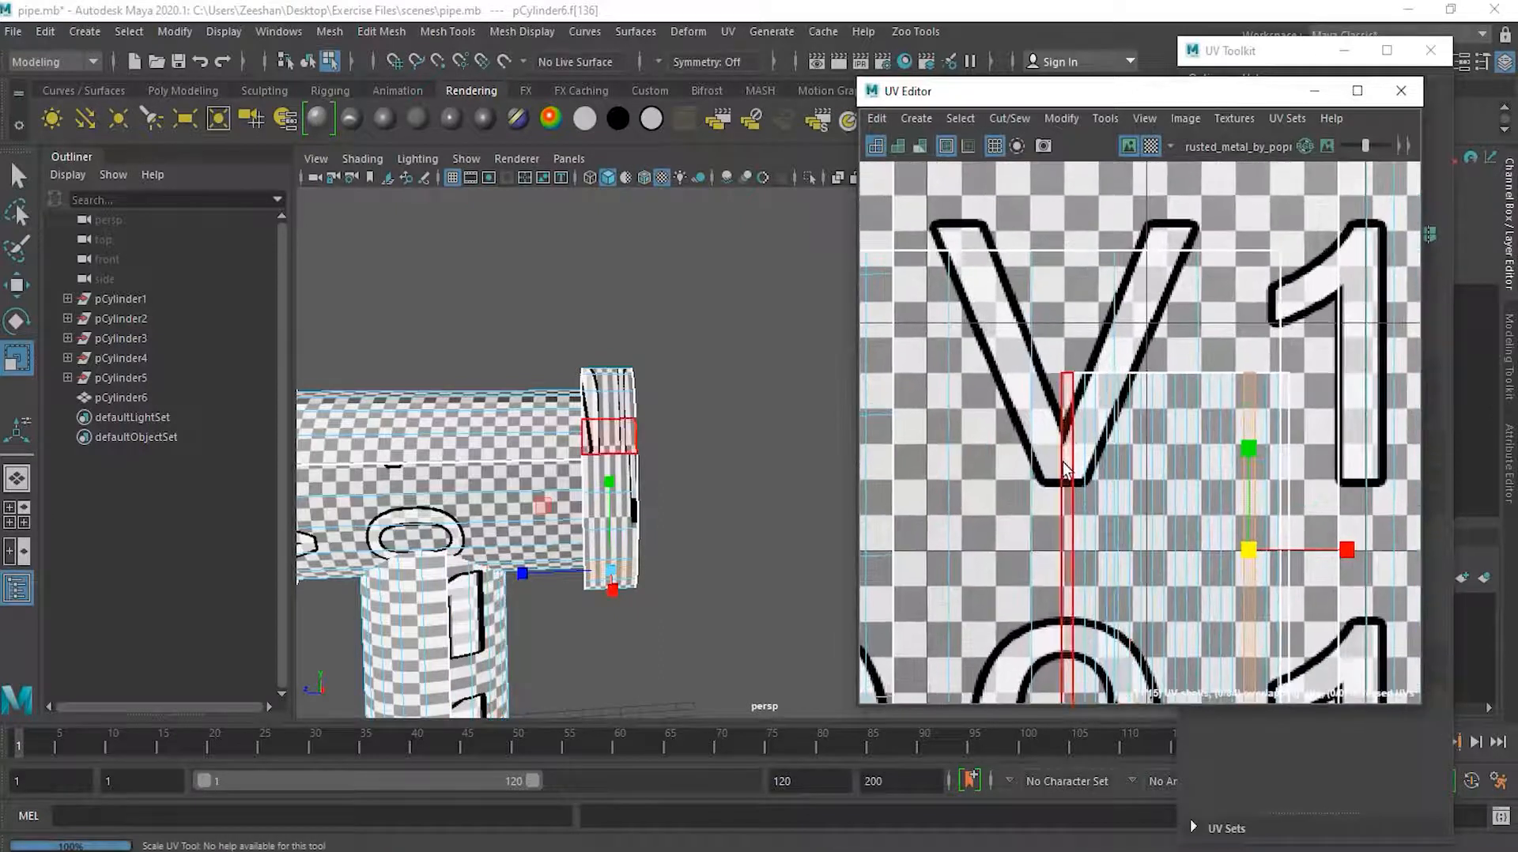
left_click(1064, 462)
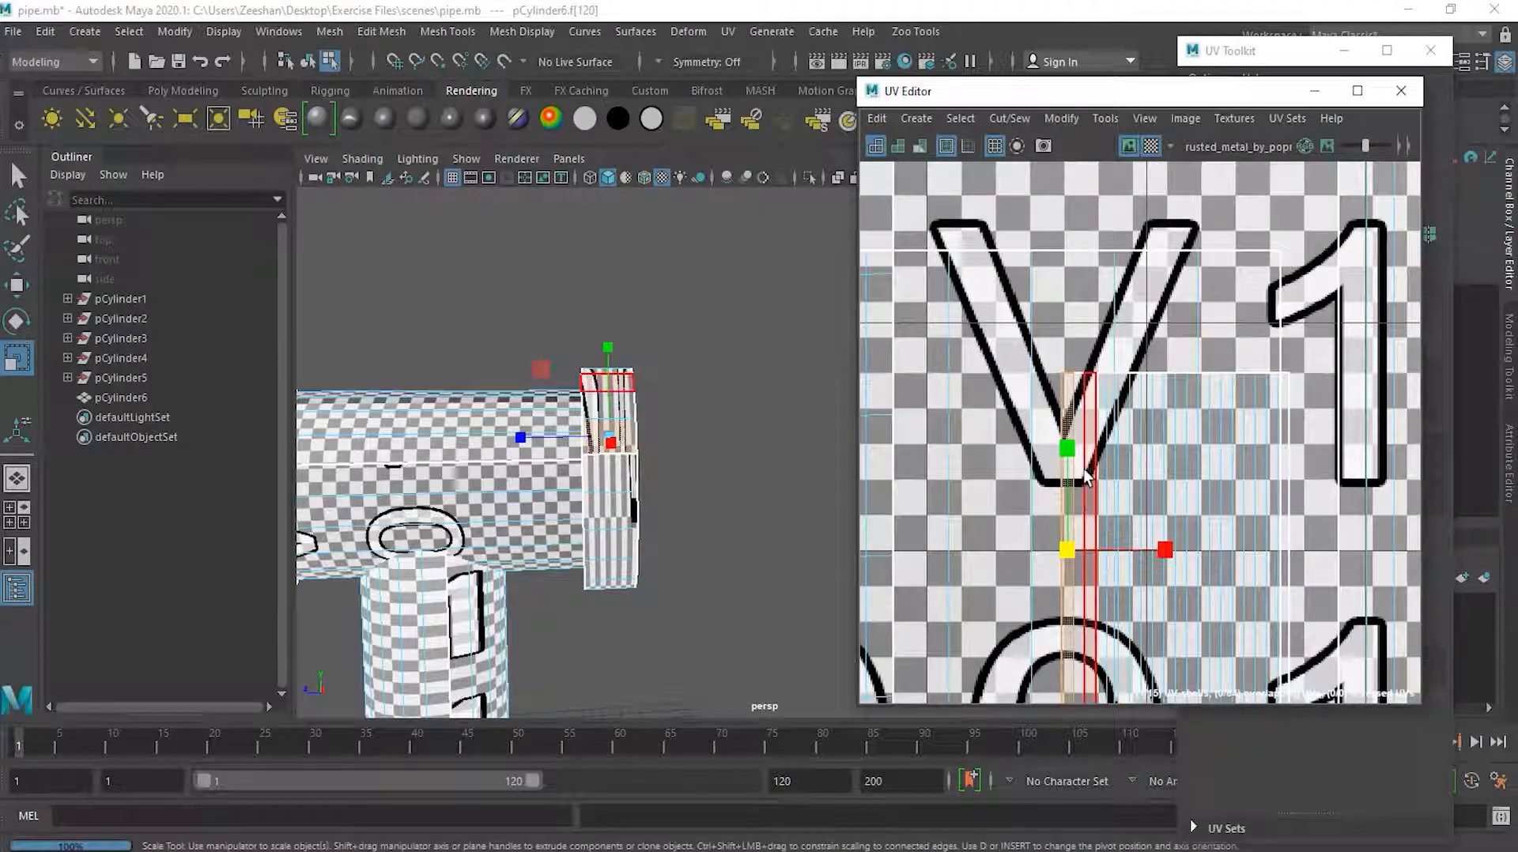
double_click(1088, 470, "shift")
scroll(1142, 485, "down", 5)
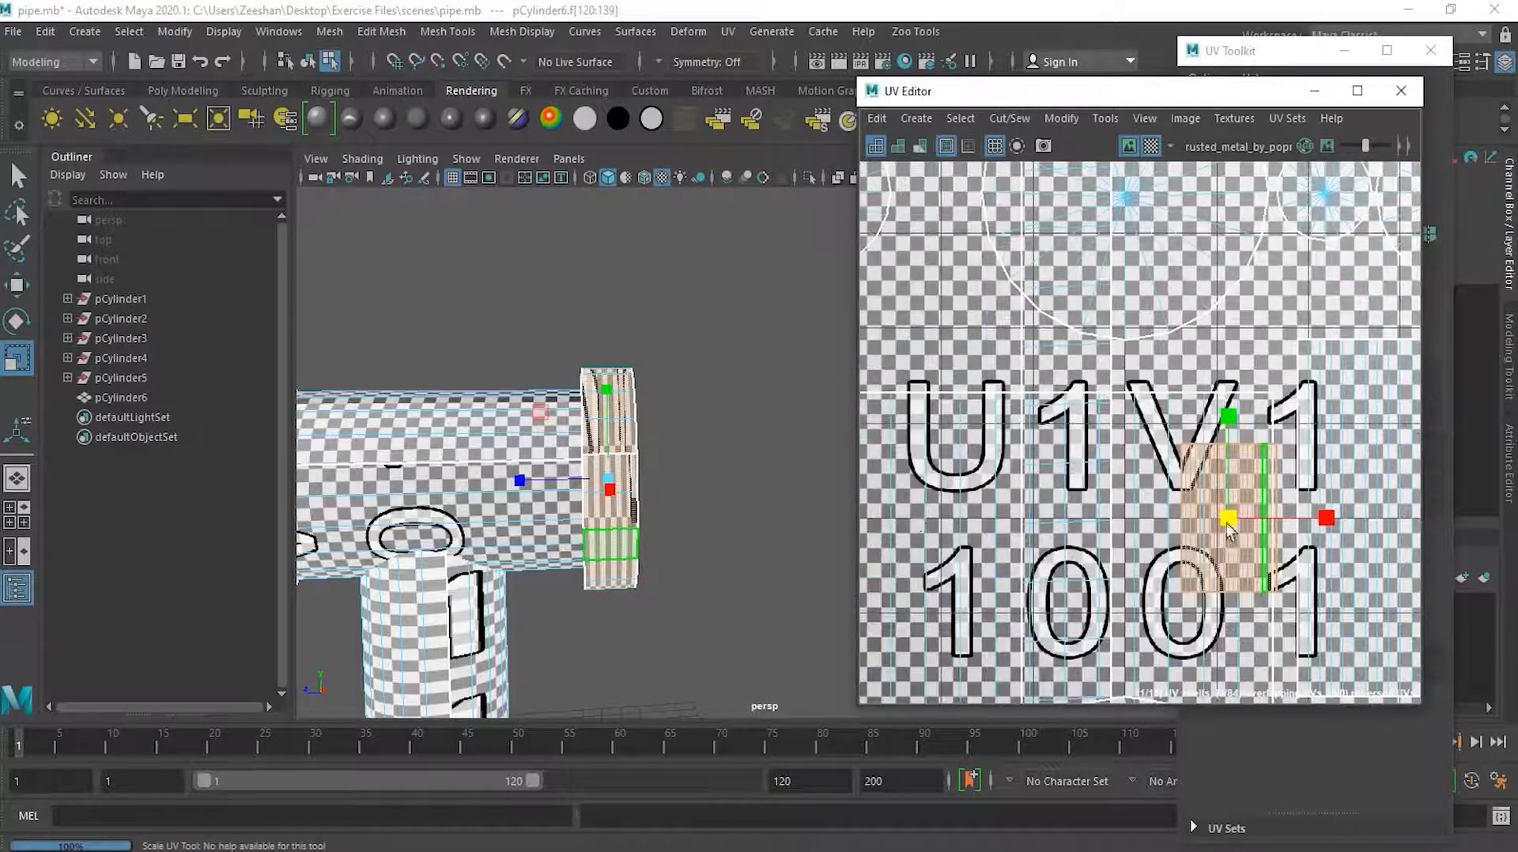
scroll(1256, 528, "down", 2)
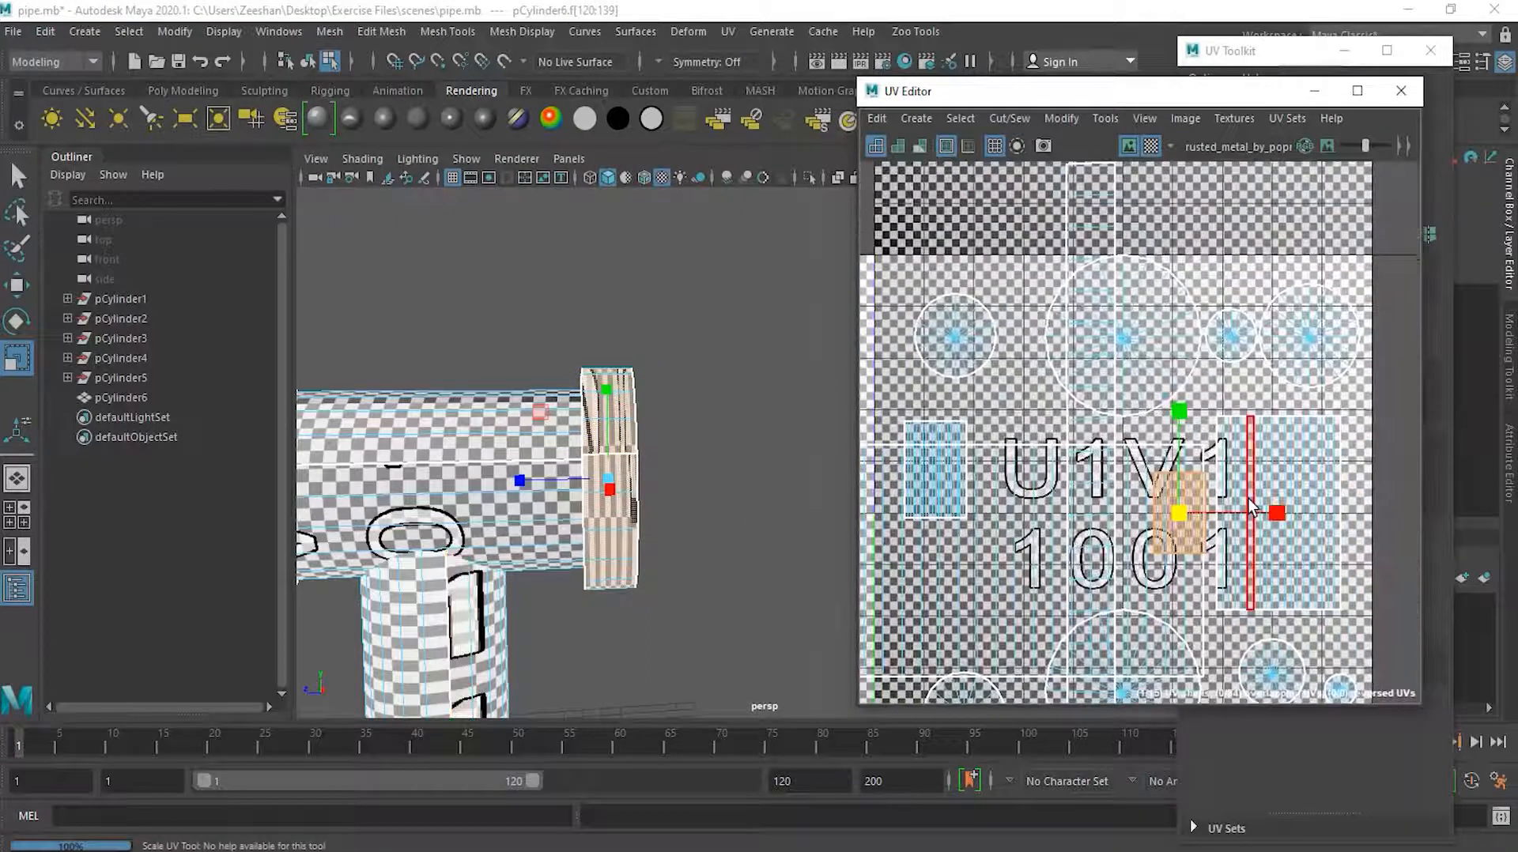
Stretch the far rim's UV shell into a long, low horizontal strip to make its checker squares even
left_click_drag(1276, 514, 1512, 518)
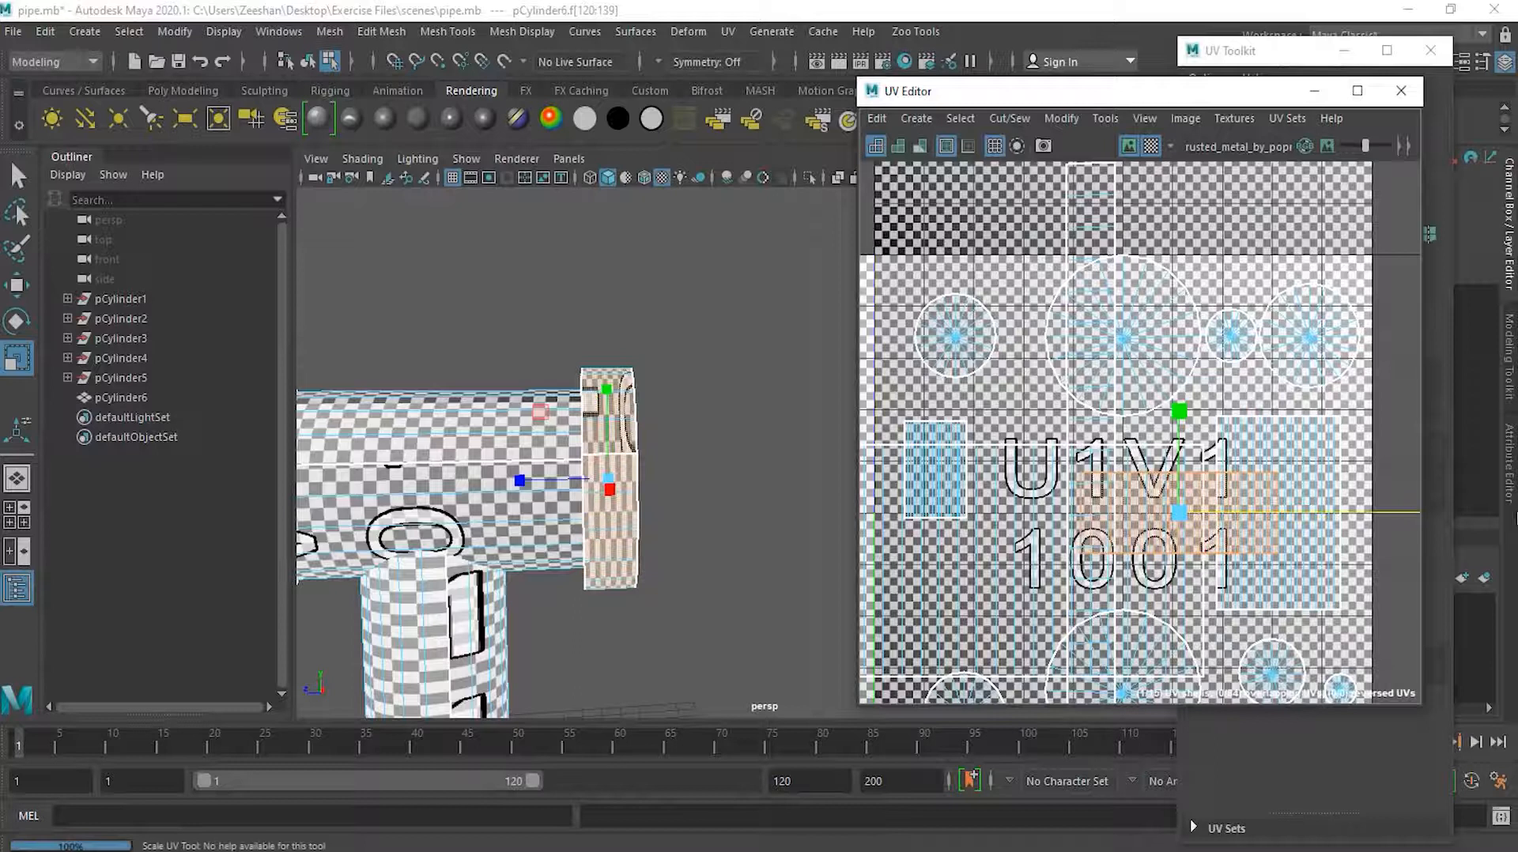
left_click_drag(1247, 522, 1314, 520)
left_click_drag(1178, 412, 1179, 432)
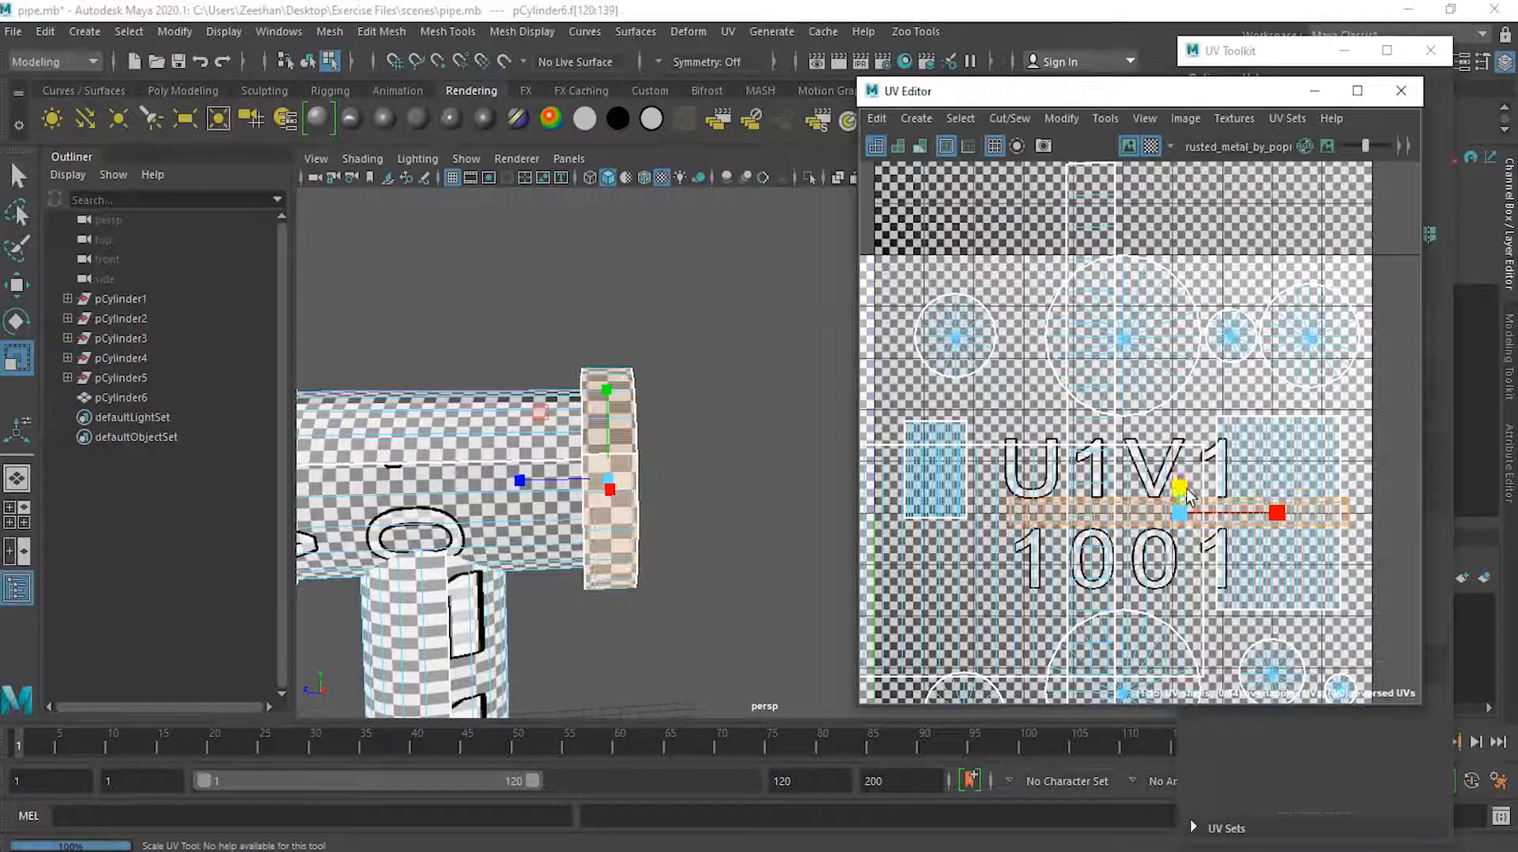
left_click_drag(1274, 519, 1254, 519)
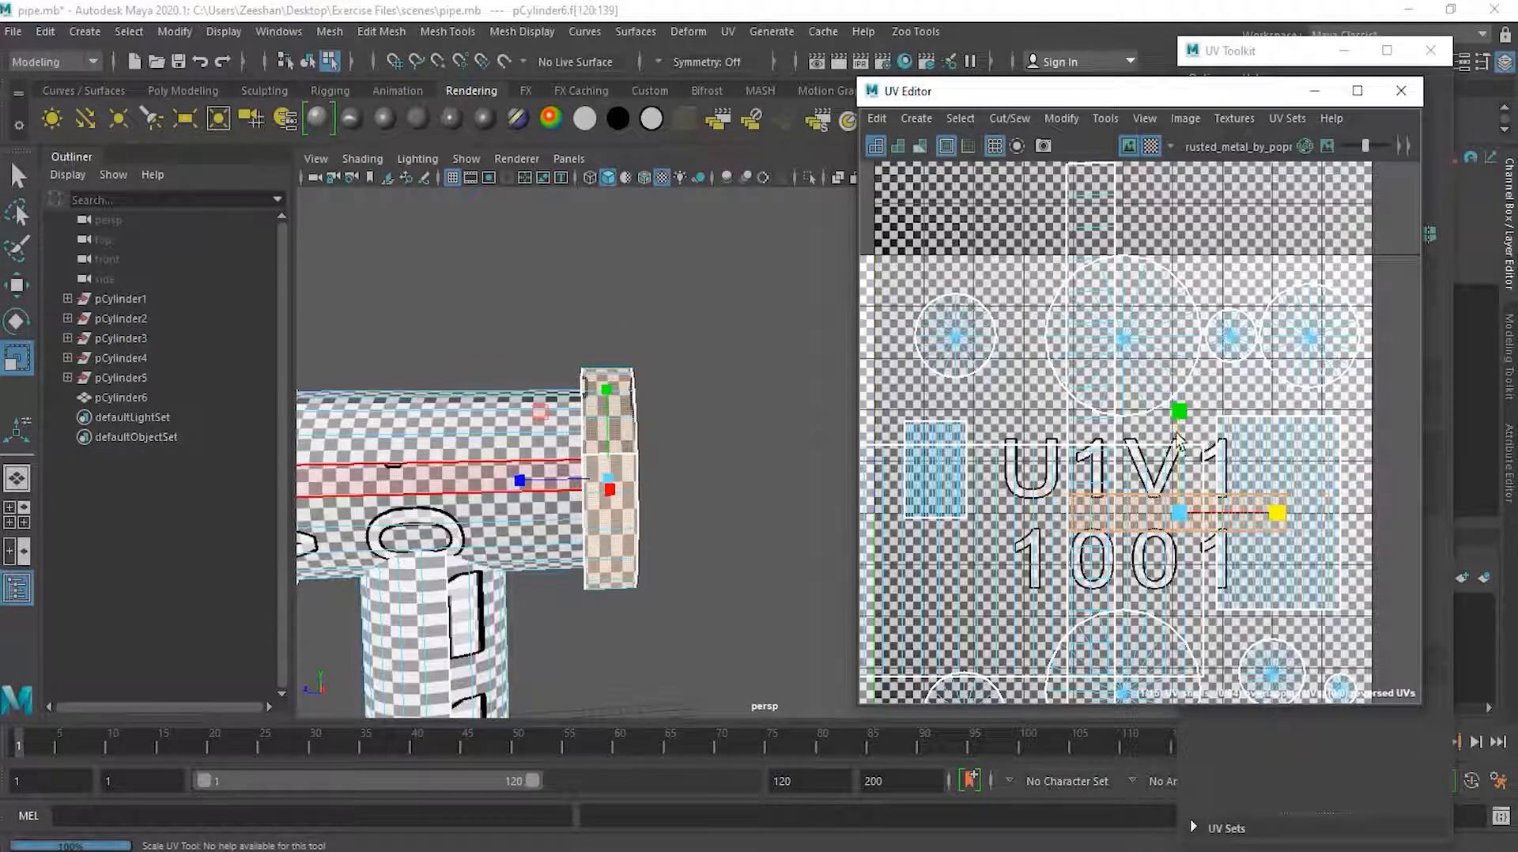
left_click_drag(1182, 411, 1182, 384)
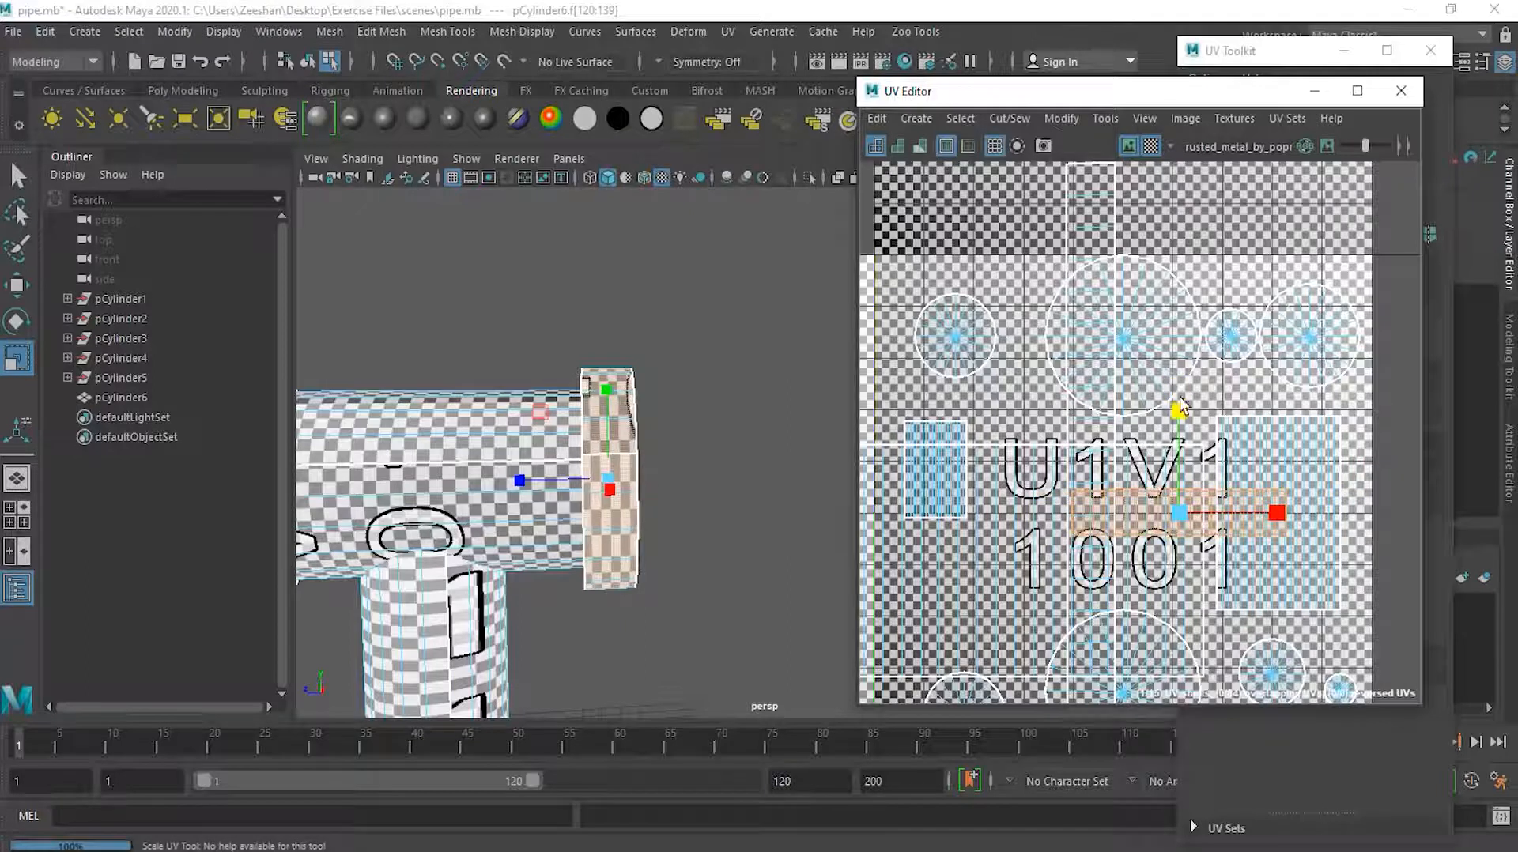
left_click_drag(1275, 506, 1417, 515)
left_click_drag(762, 532, 696, 506, "alt")
left_click(678, 478)
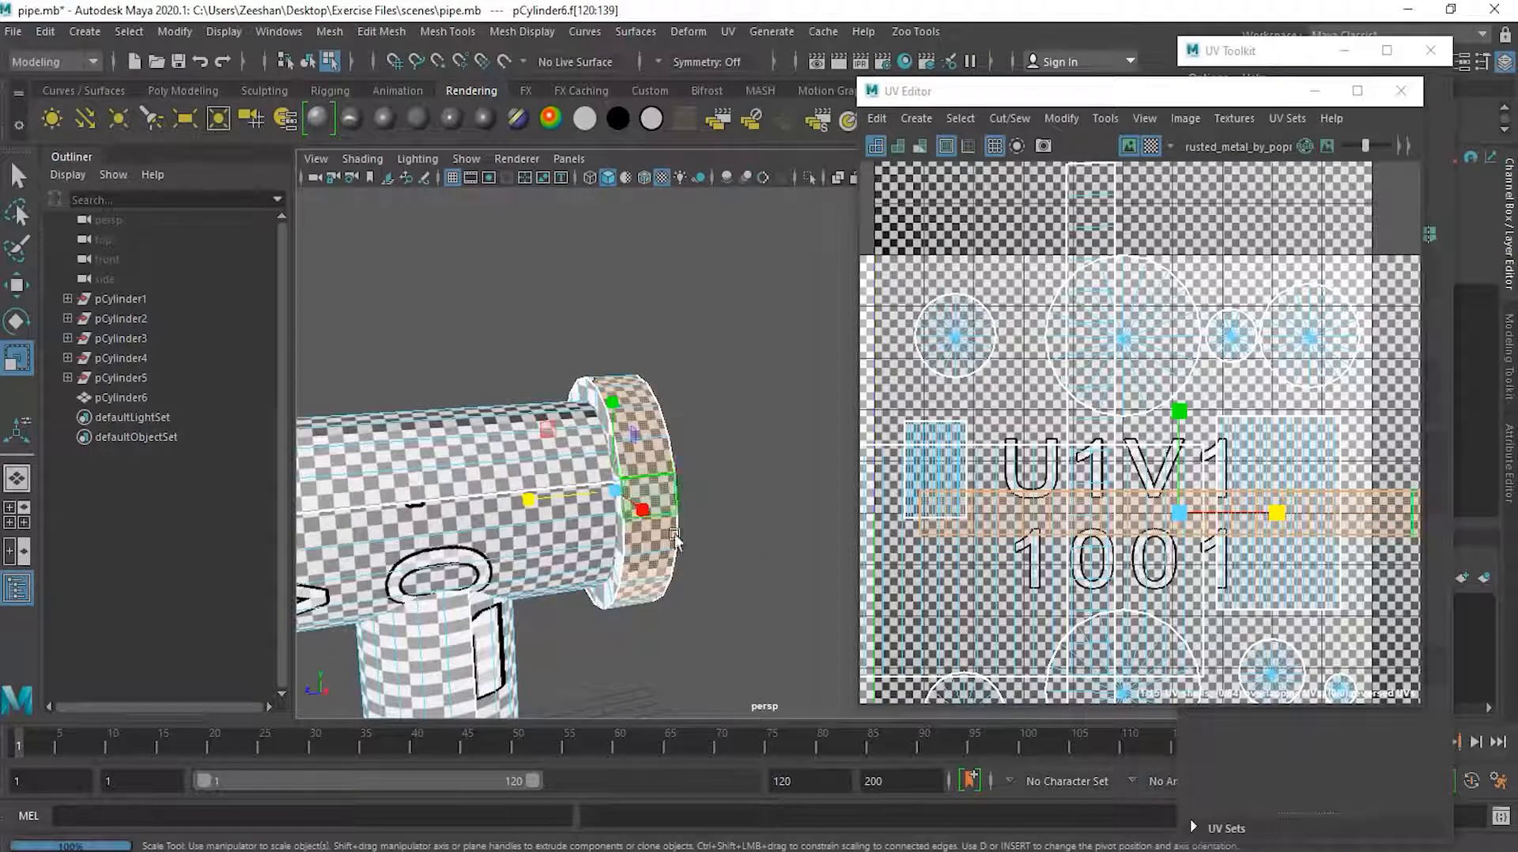
left_click_drag(623, 660, 546, 625, "alt")
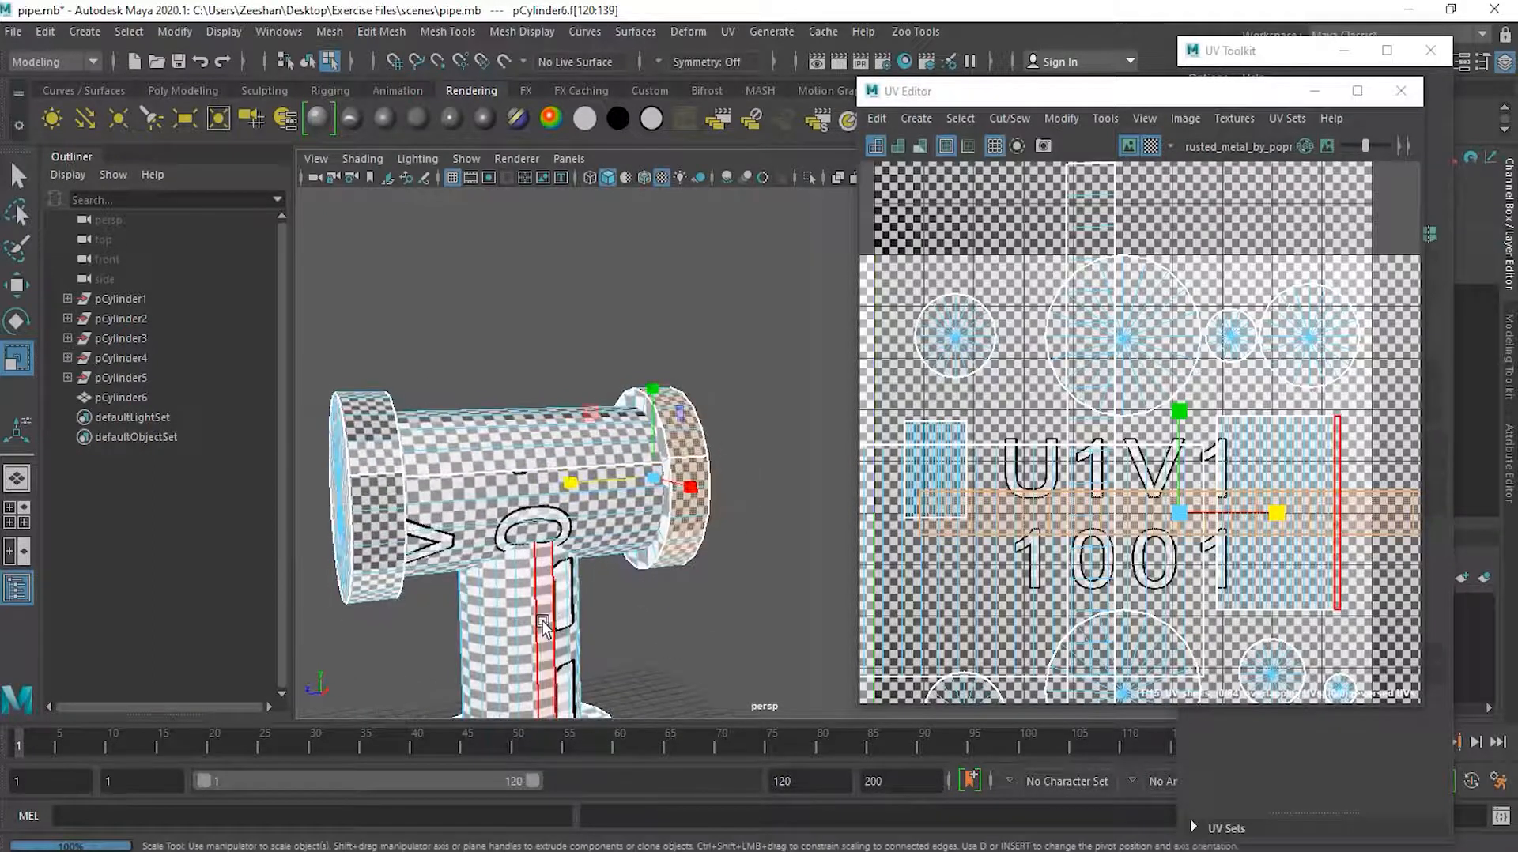
Select the vertical pipe's whole UV shell and widen it into a horizontal rectangle with even checker squares
left_click(543, 625)
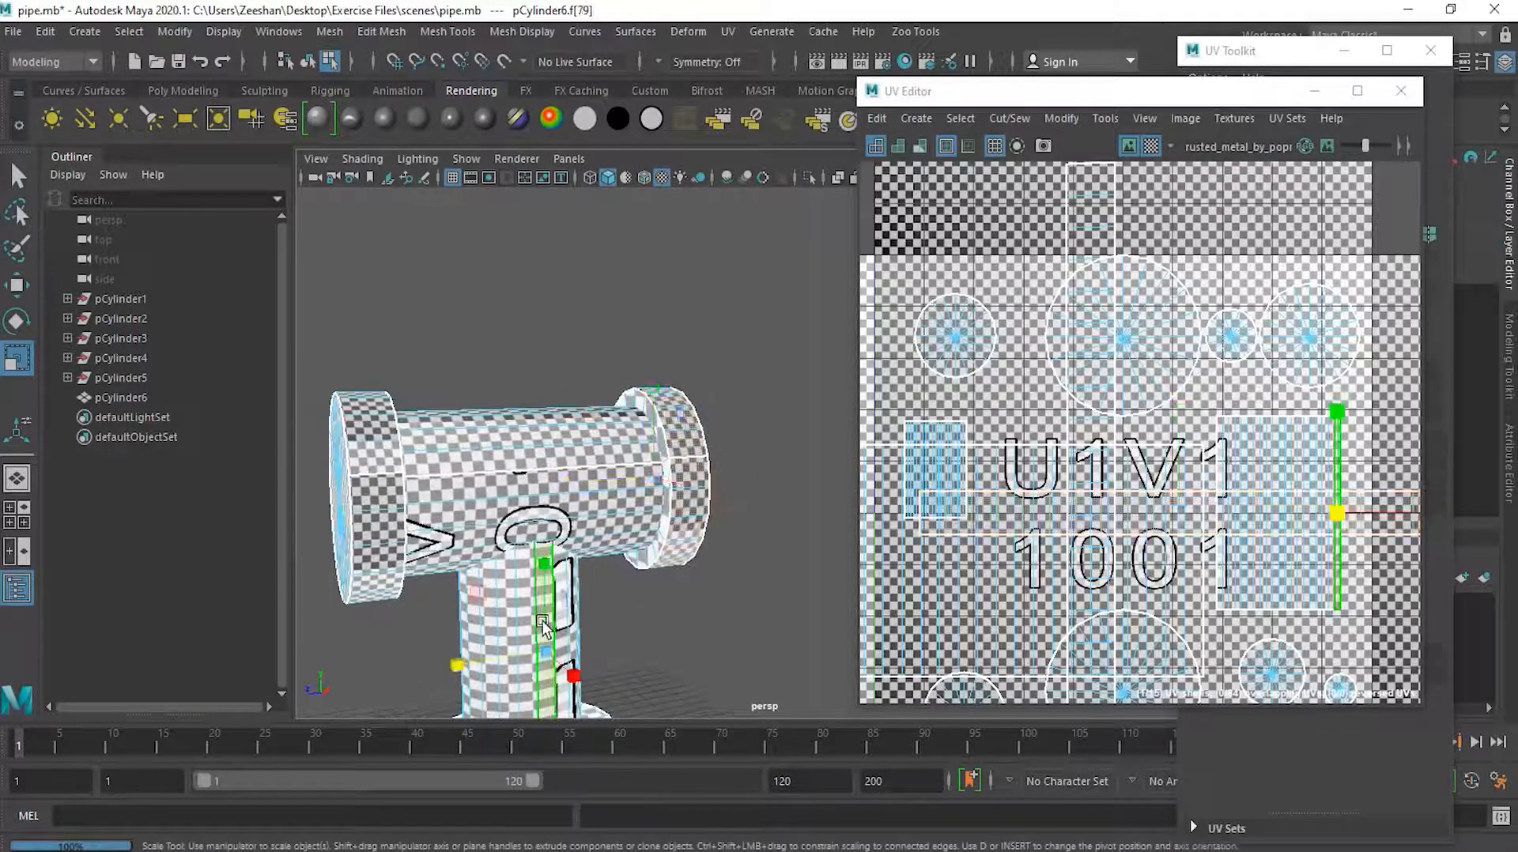
double_click(1295, 571)
middle_click_drag(1295, 571, 1152, 485, "alt")
right_click_drag(1202, 502, 1046, 529, "alt")
left_click_drag(1255, 451, 1434, 454)
left_click_drag(1157, 358, 1169, 305)
left_click_drag(1257, 456, 1233, 465)
left_click_drag(1149, 354, 1164, 395)
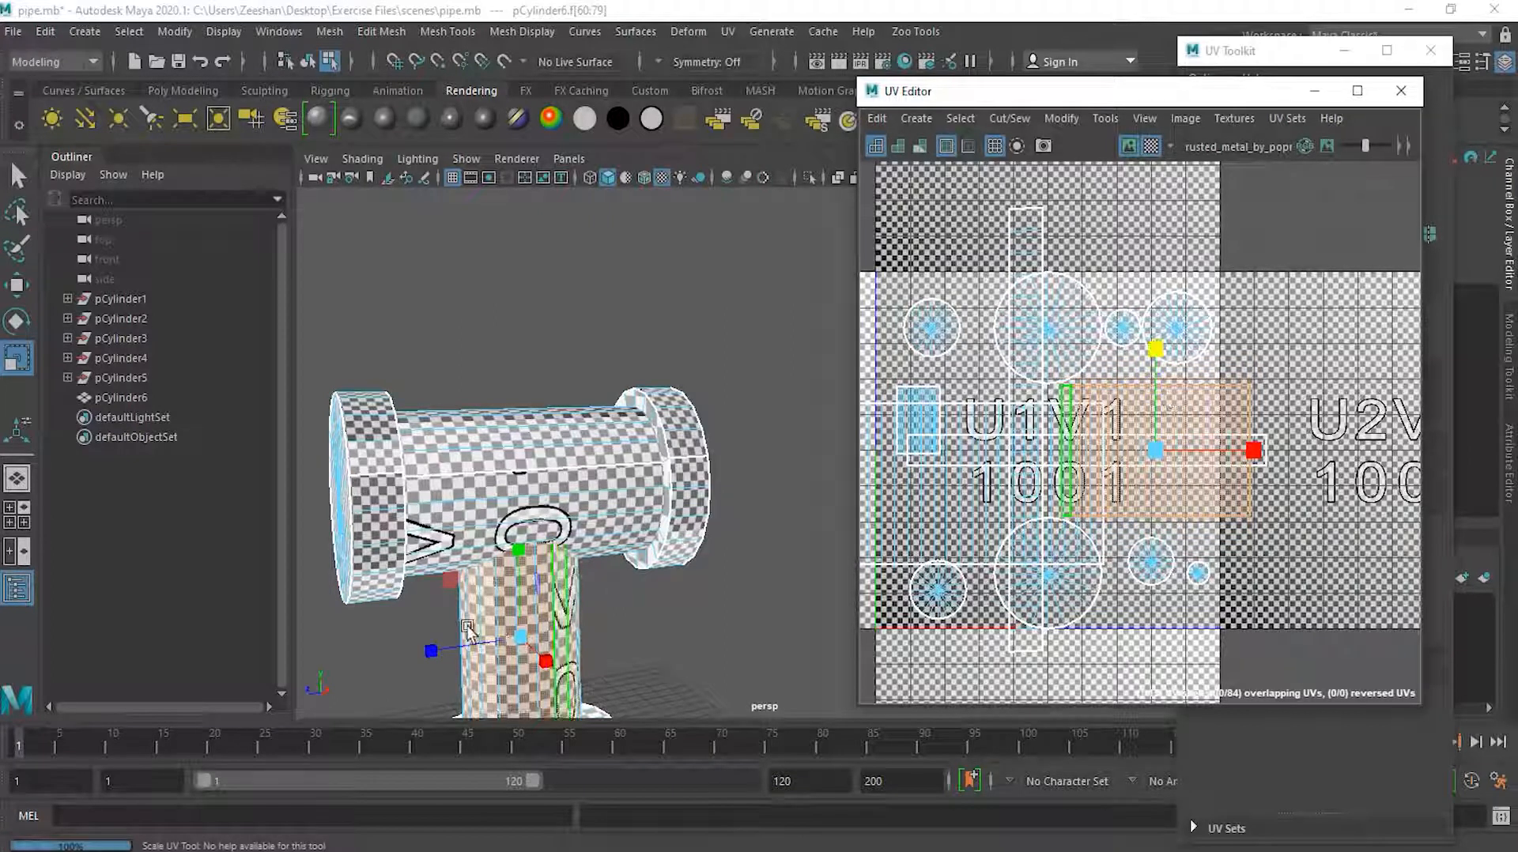
scroll(510, 613, "up", 3)
middle_click_drag(509, 614, 589, 538, "alt")
left_click_drag(567, 547, 595, 554, "alt")
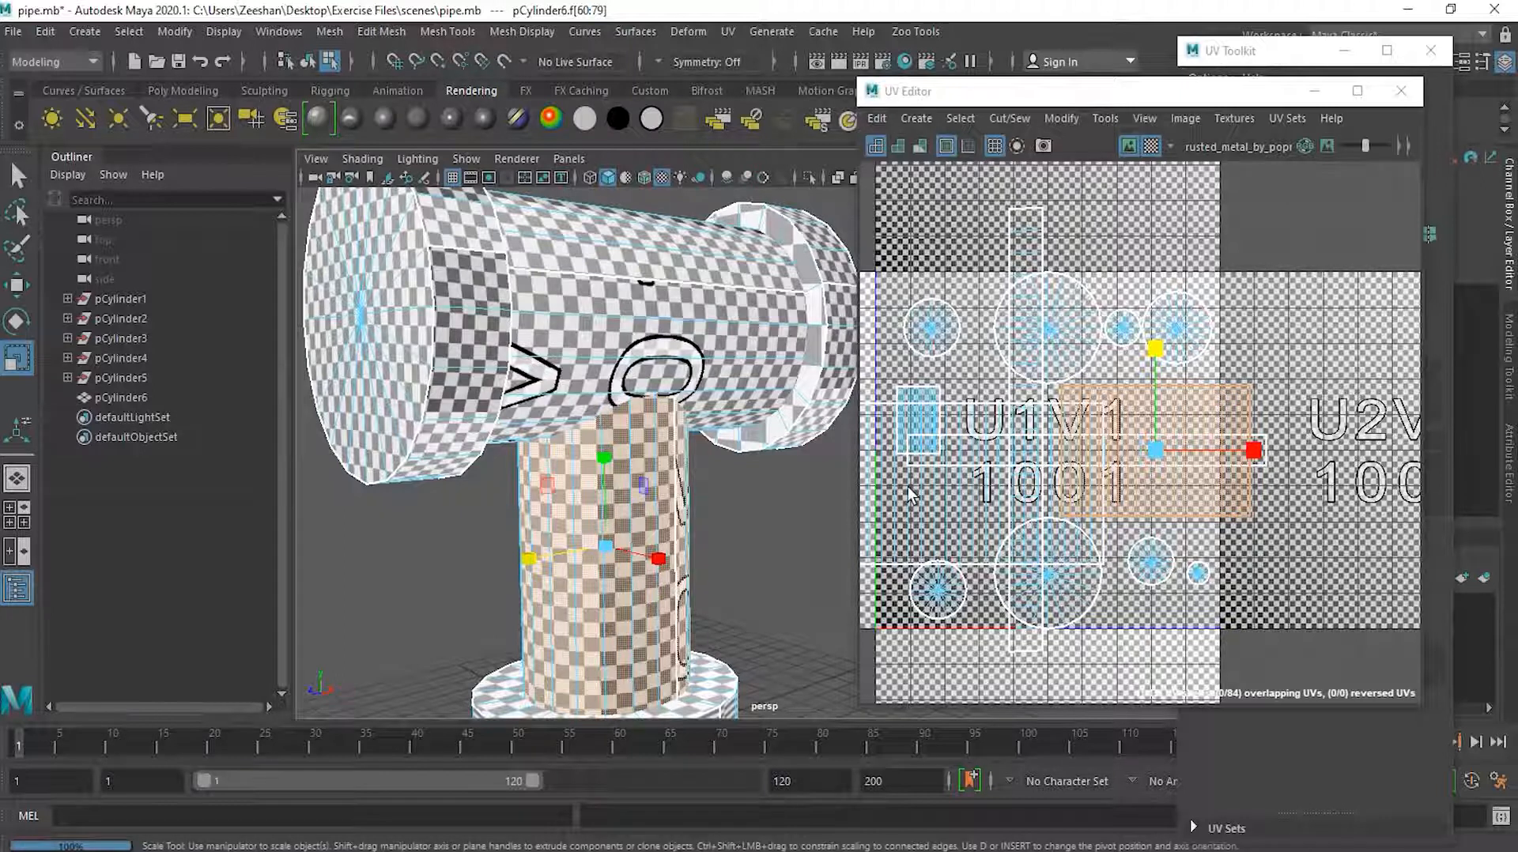
scroll(1136, 540, "down", 1)
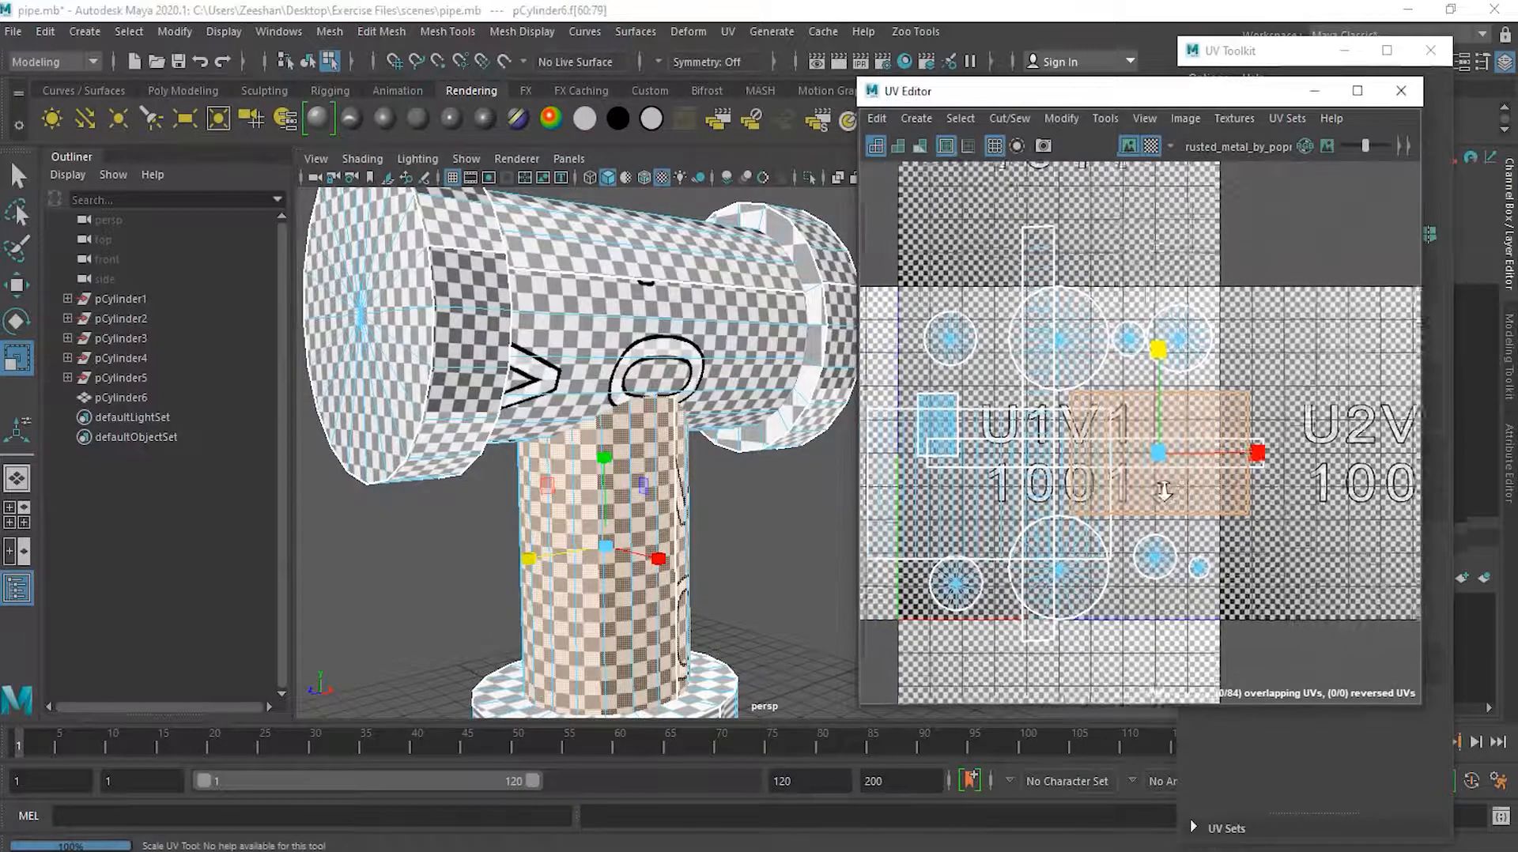
Select the UV shell of the base flange's side and rescale it into a long, low strip with even checker squares
left_click_drag(791, 529, 690, 624, "alt")
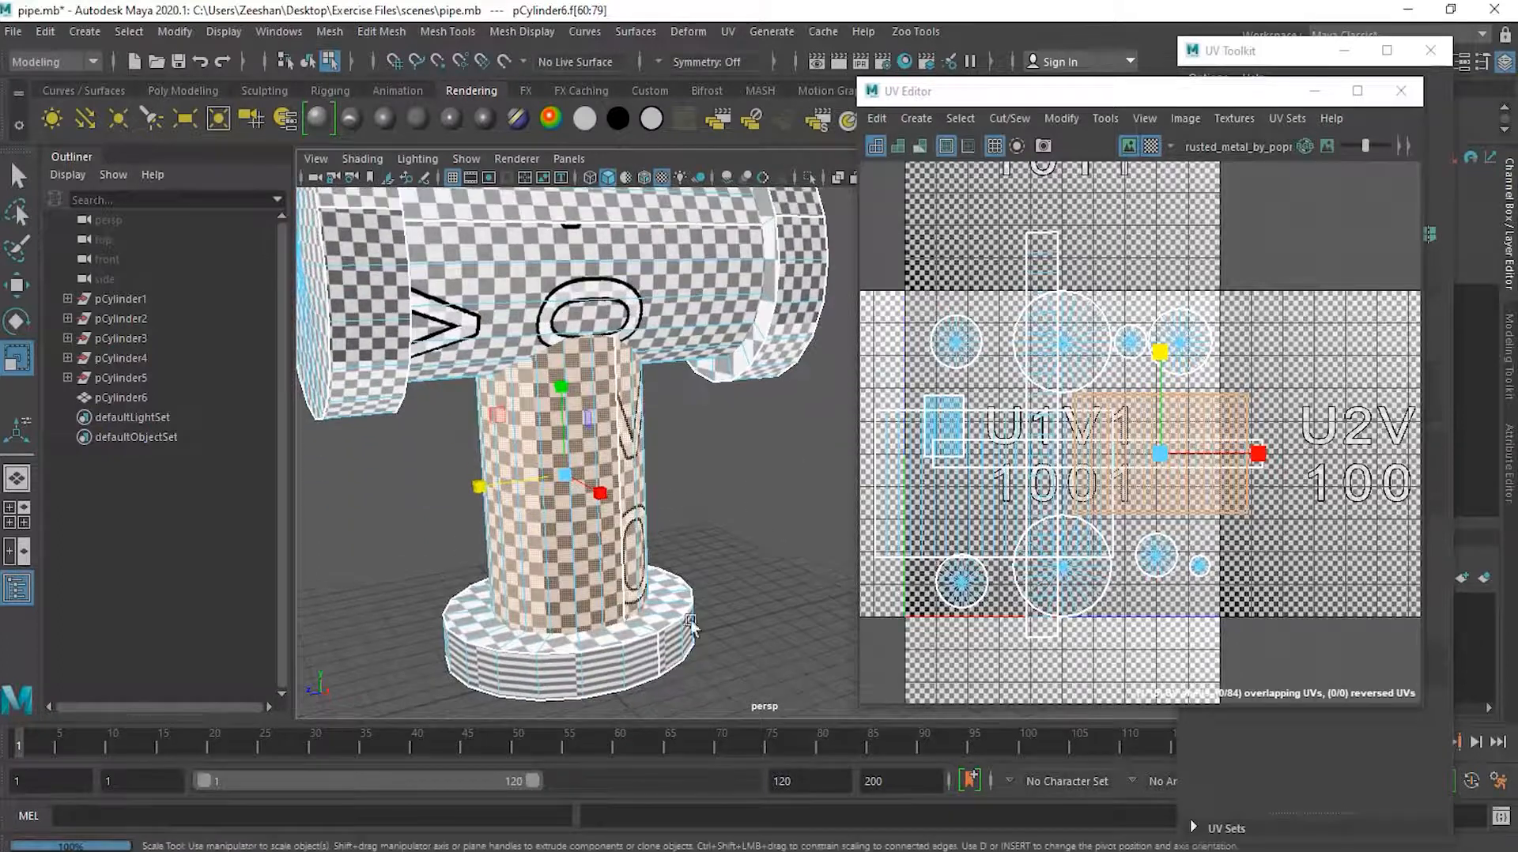
left_click(633, 672)
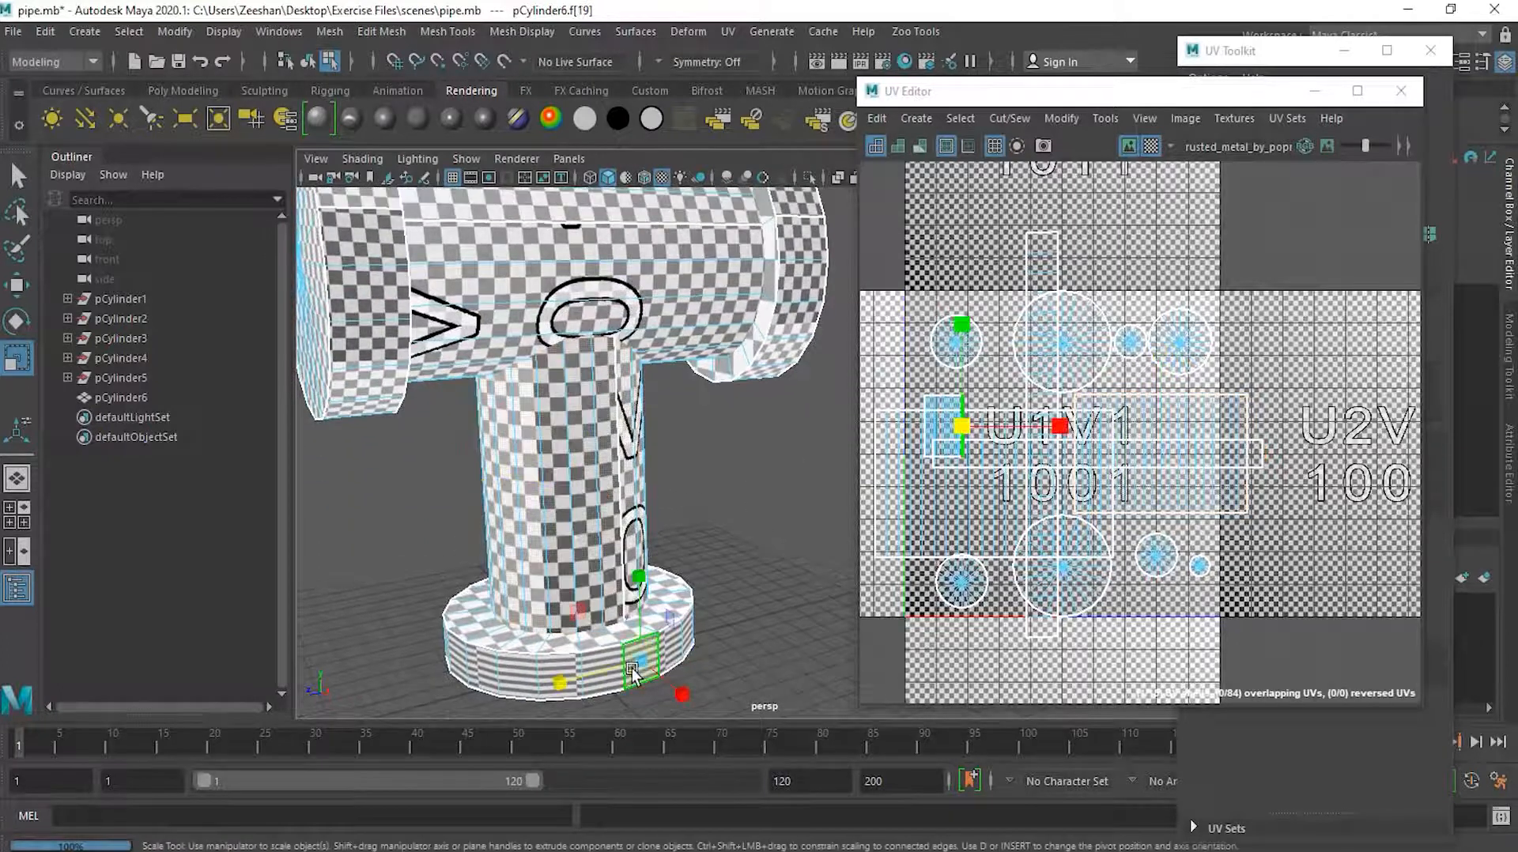
double_click(947, 412)
left_click_drag(1041, 427, 1472, 425)
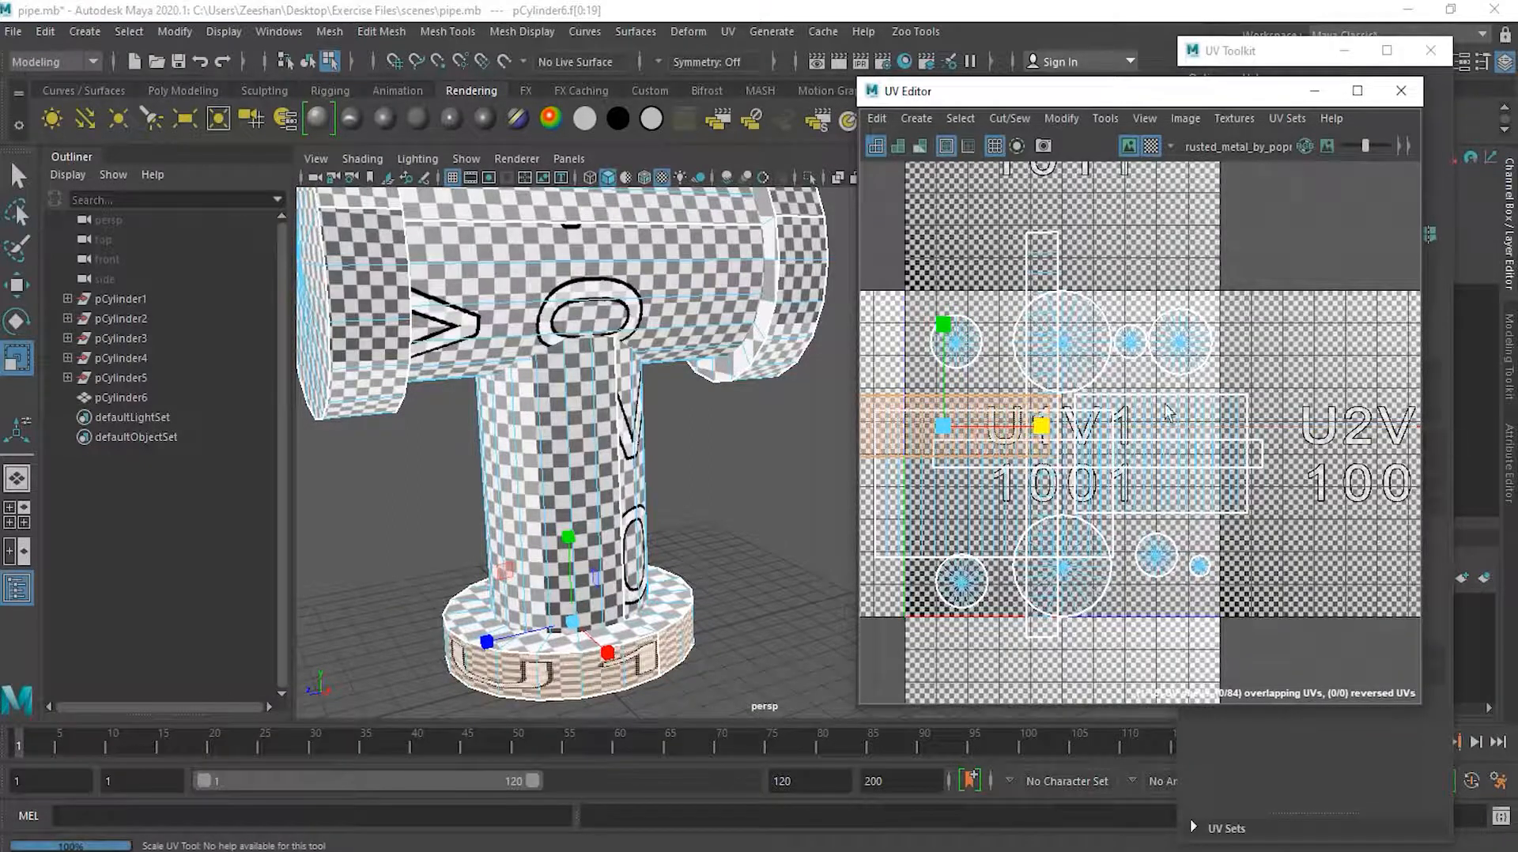
left_click_drag(949, 332, 959, 385)
left_click_drag(1048, 436, 1083, 439)
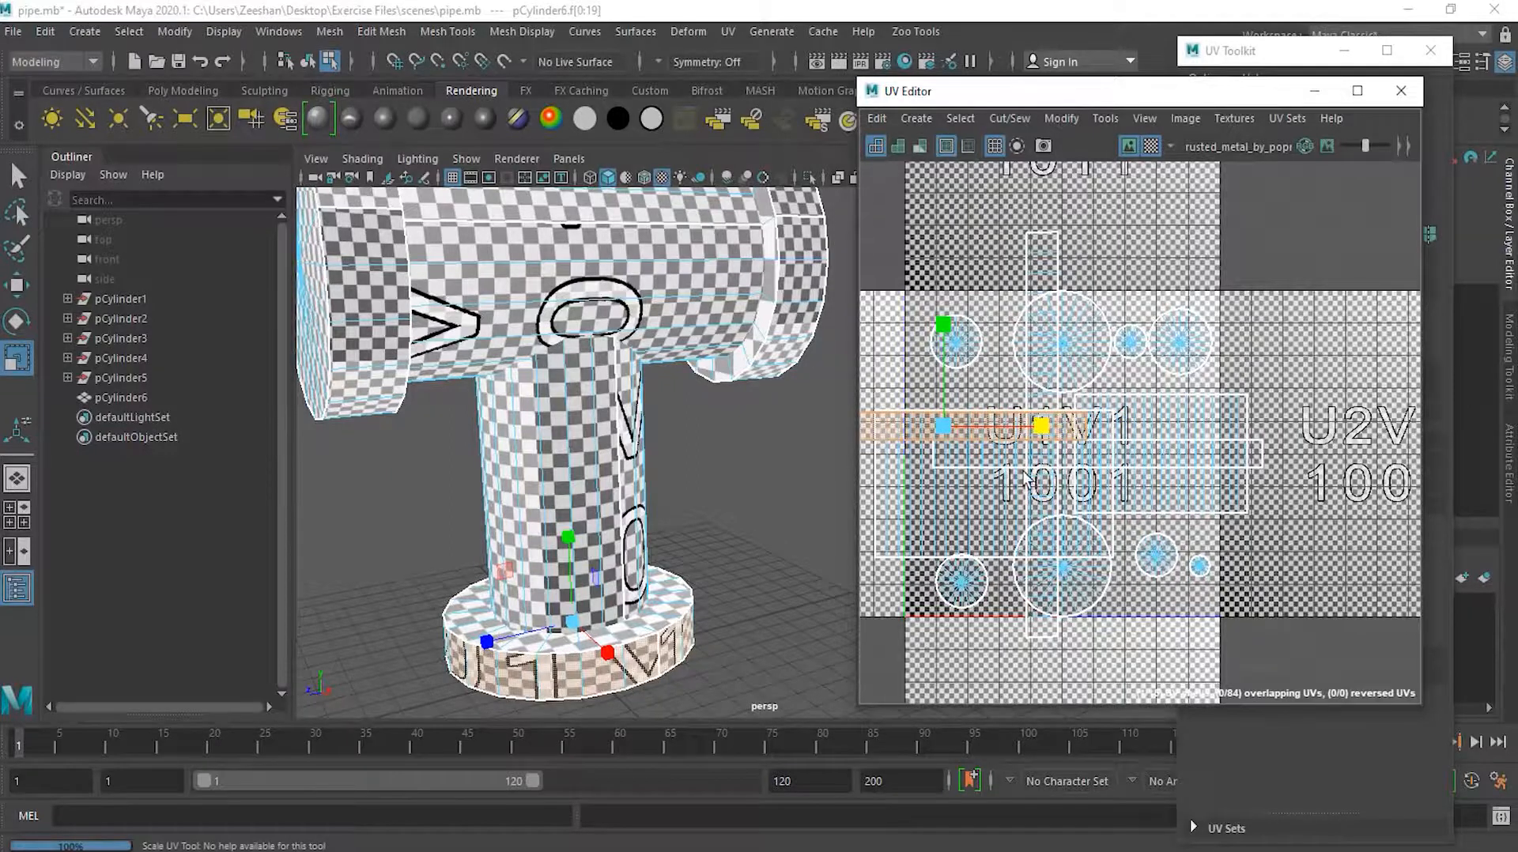
Select the far end cap's small circular UV shell and enlarge it uniformly to match the surrounding checker size
left_click_drag(725, 589, 620, 598, "alt")
left_click(609, 377)
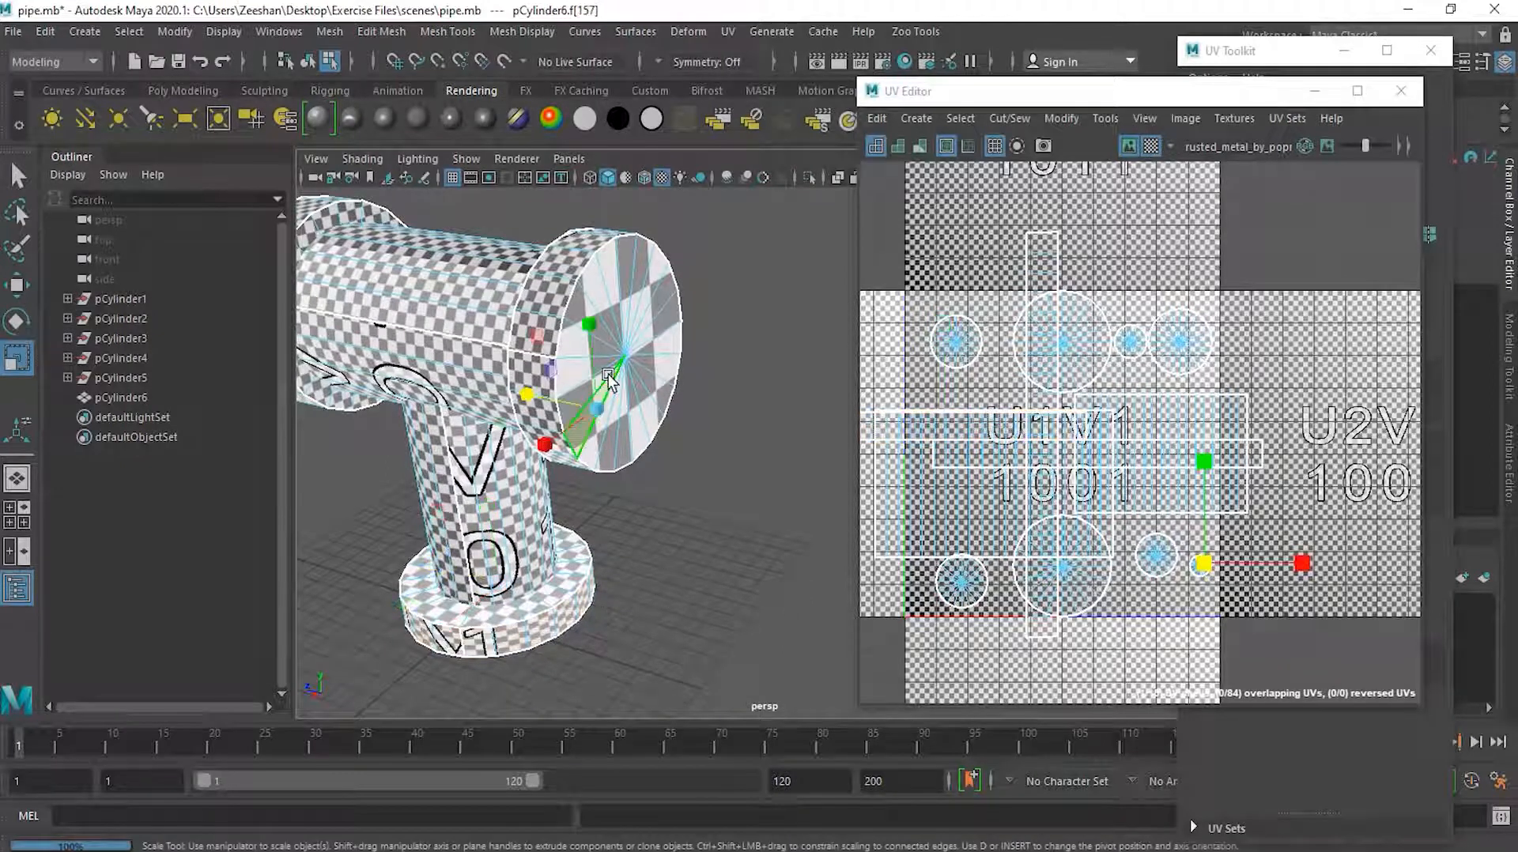
scroll(1218, 601, "up", 5)
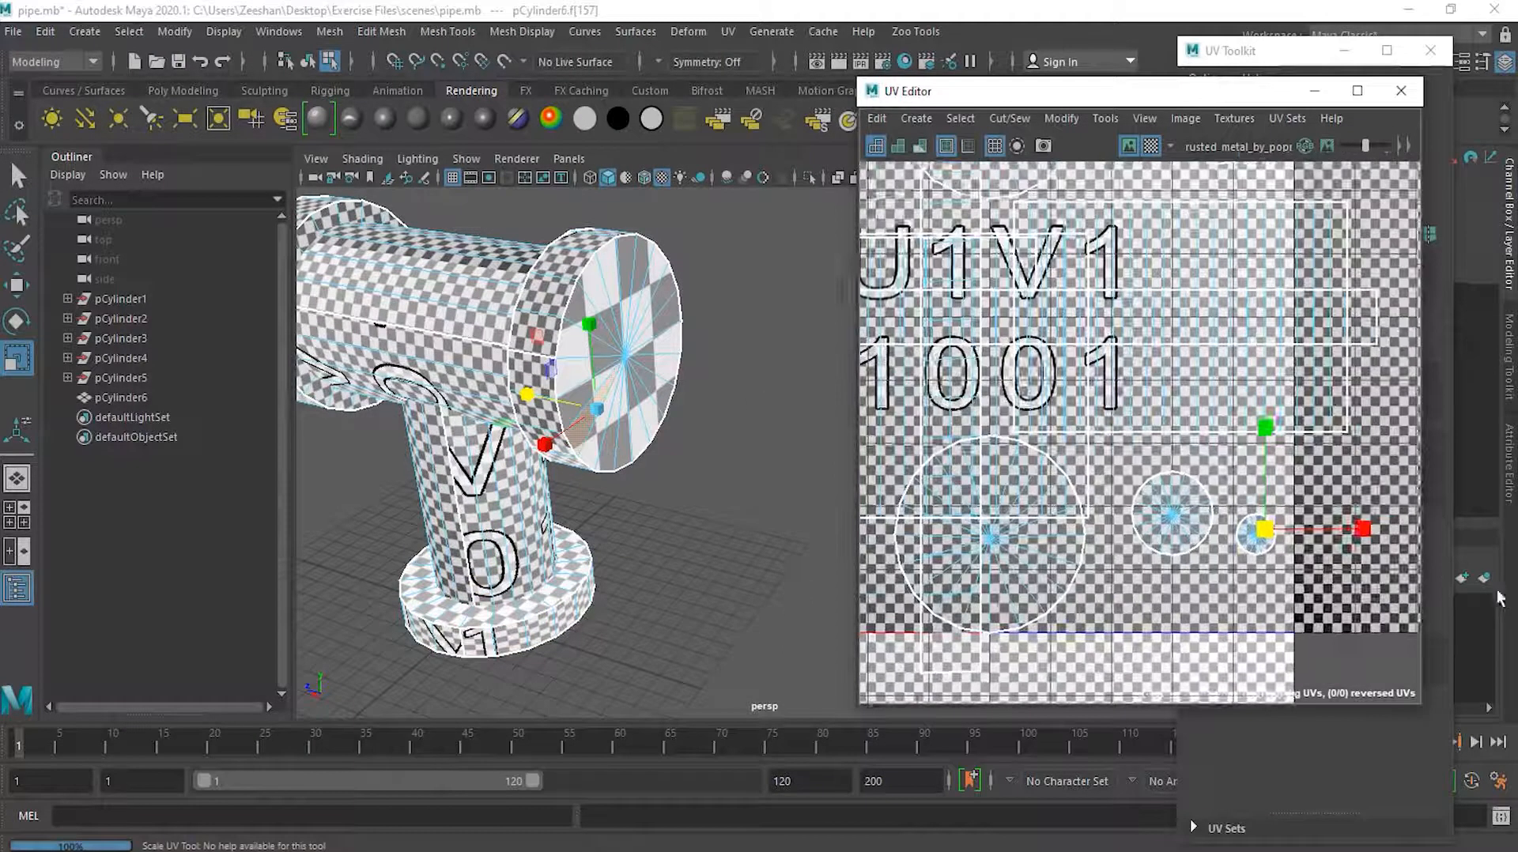
double_click(1228, 569)
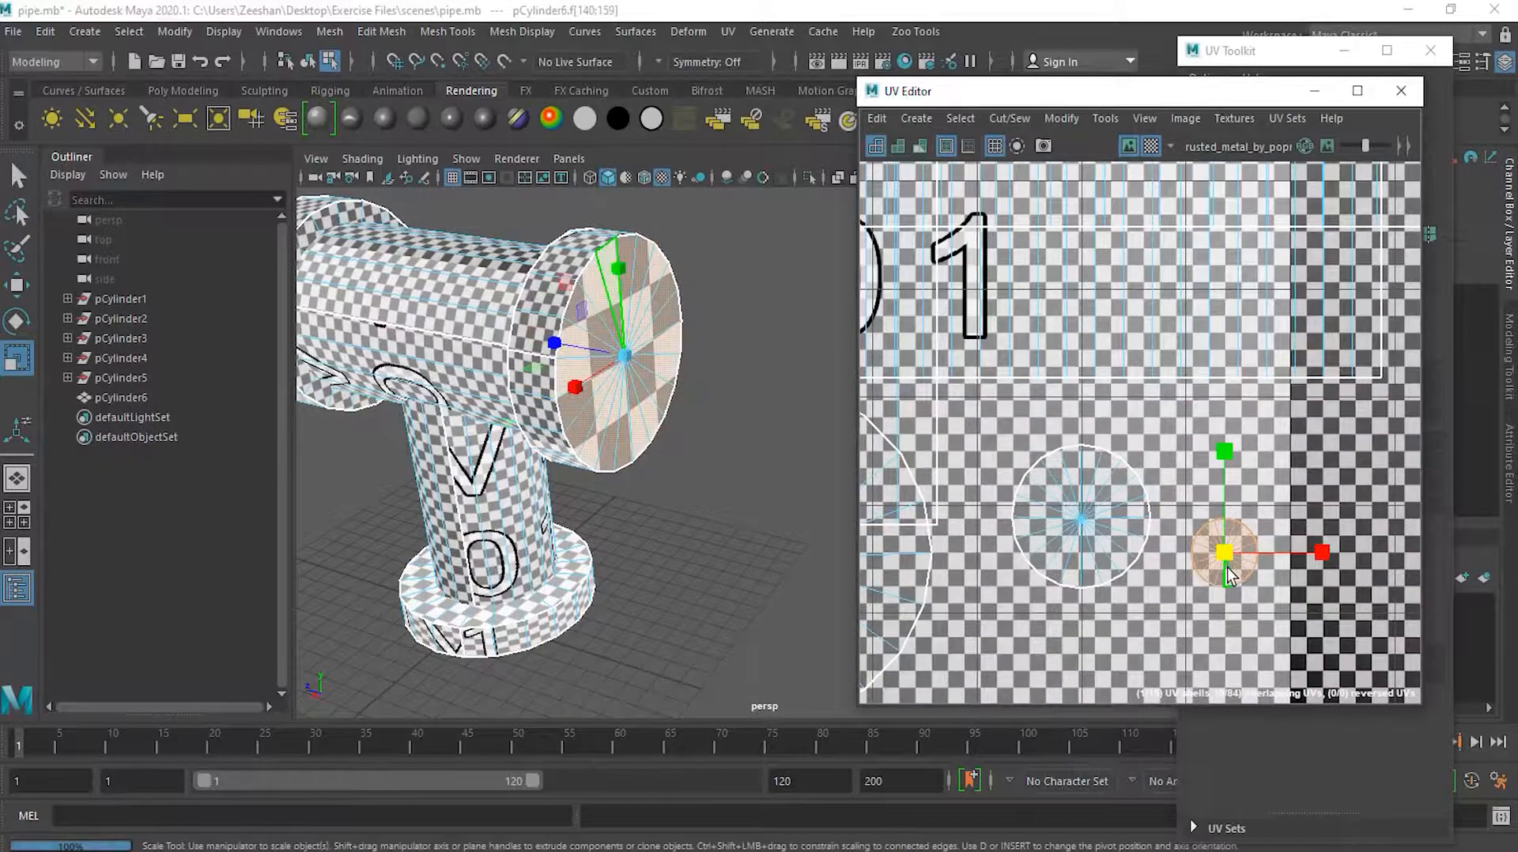
scroll(1211, 526, "down", 4)
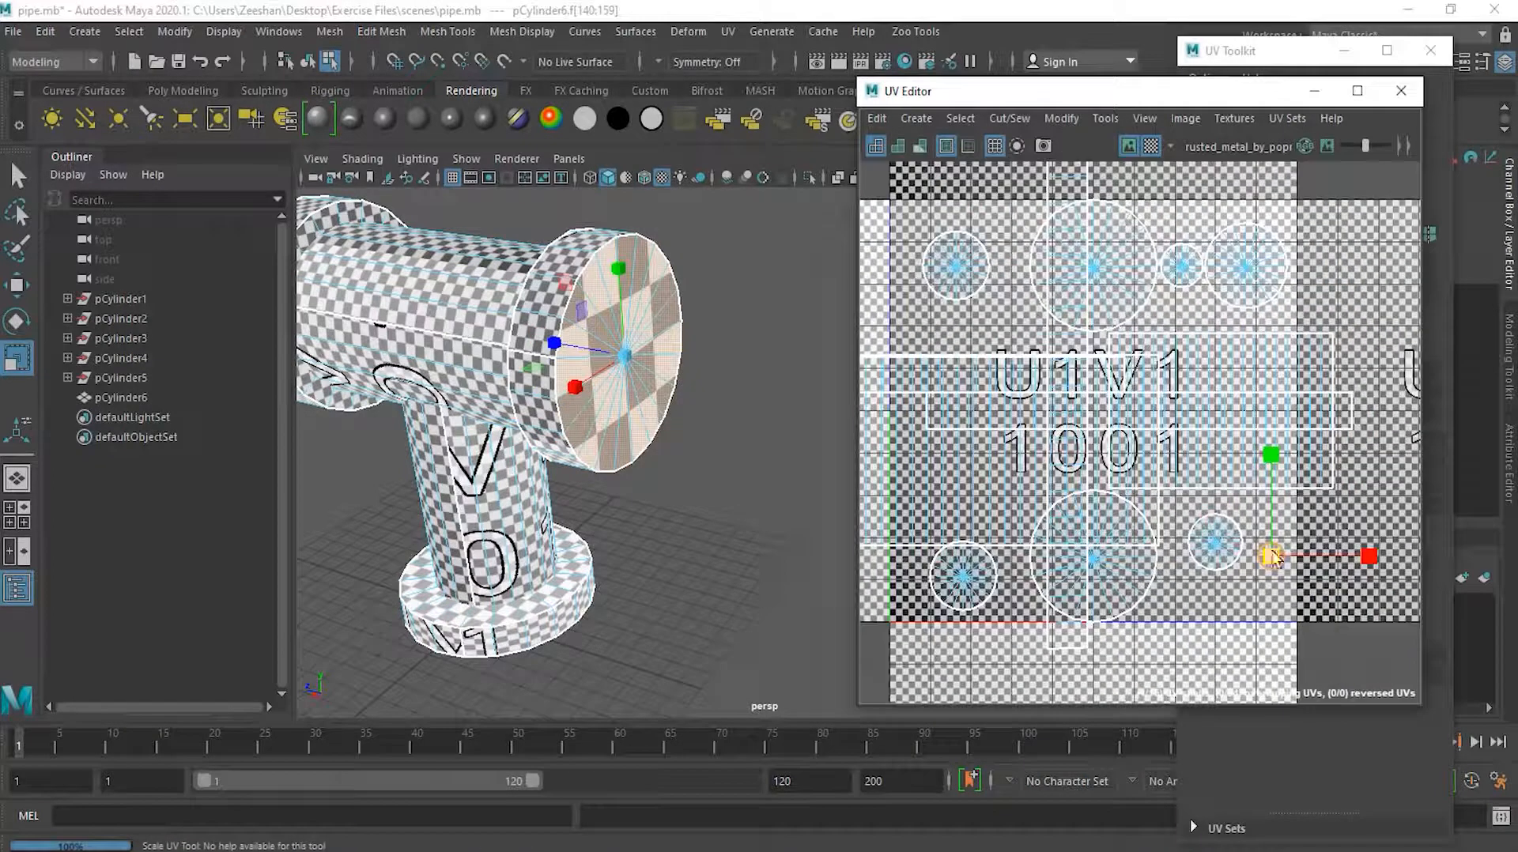
mouse_move(1285, 562)
left_mouse_down()
mouse_move(1335, 556)
mouse_move(1283, 563)
mouse_move(1331, 556)
mouse_move(1303, 568)
left_mouse_up()
Select the small circular UV shell of the far rim's inner face and enlarge it uniformly to match the surrounding checker size
left_click_drag(639, 523, 718, 500, "alt")
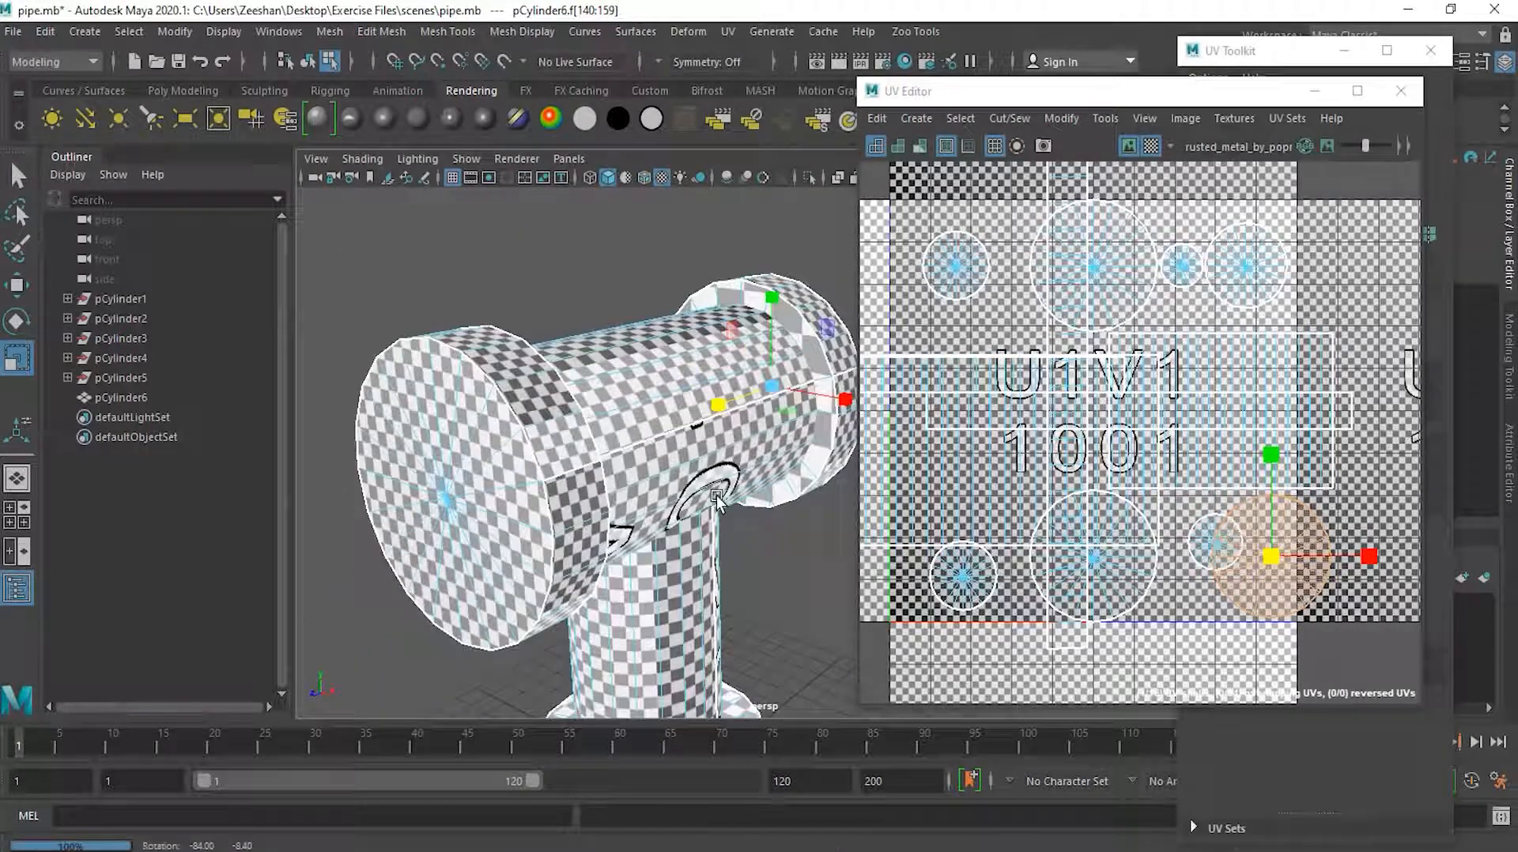
left_click(801, 482)
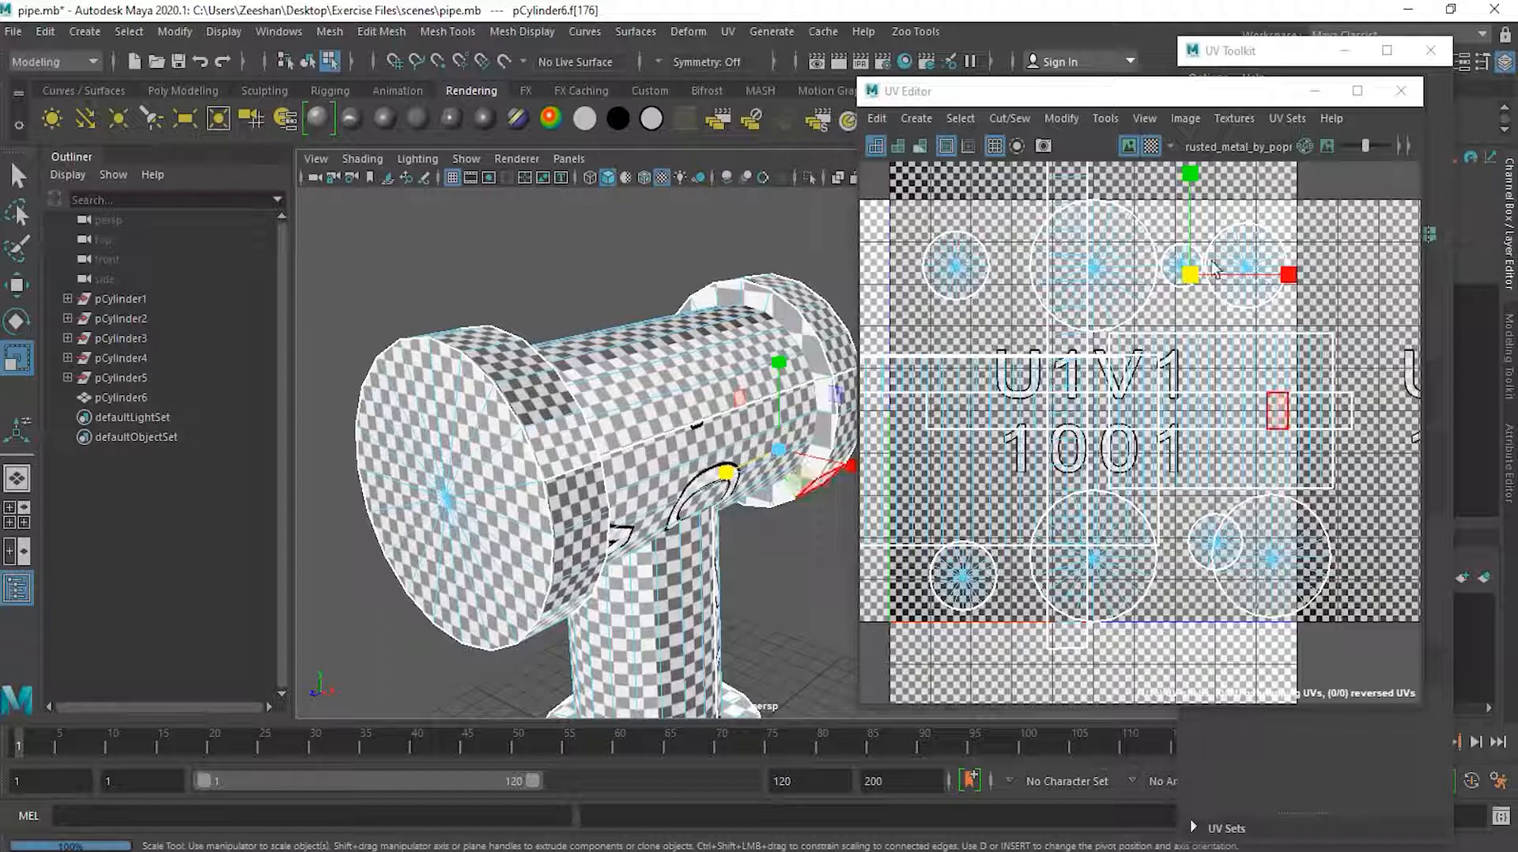
left_click(1189, 274)
scroll(1167, 286, "up", 6)
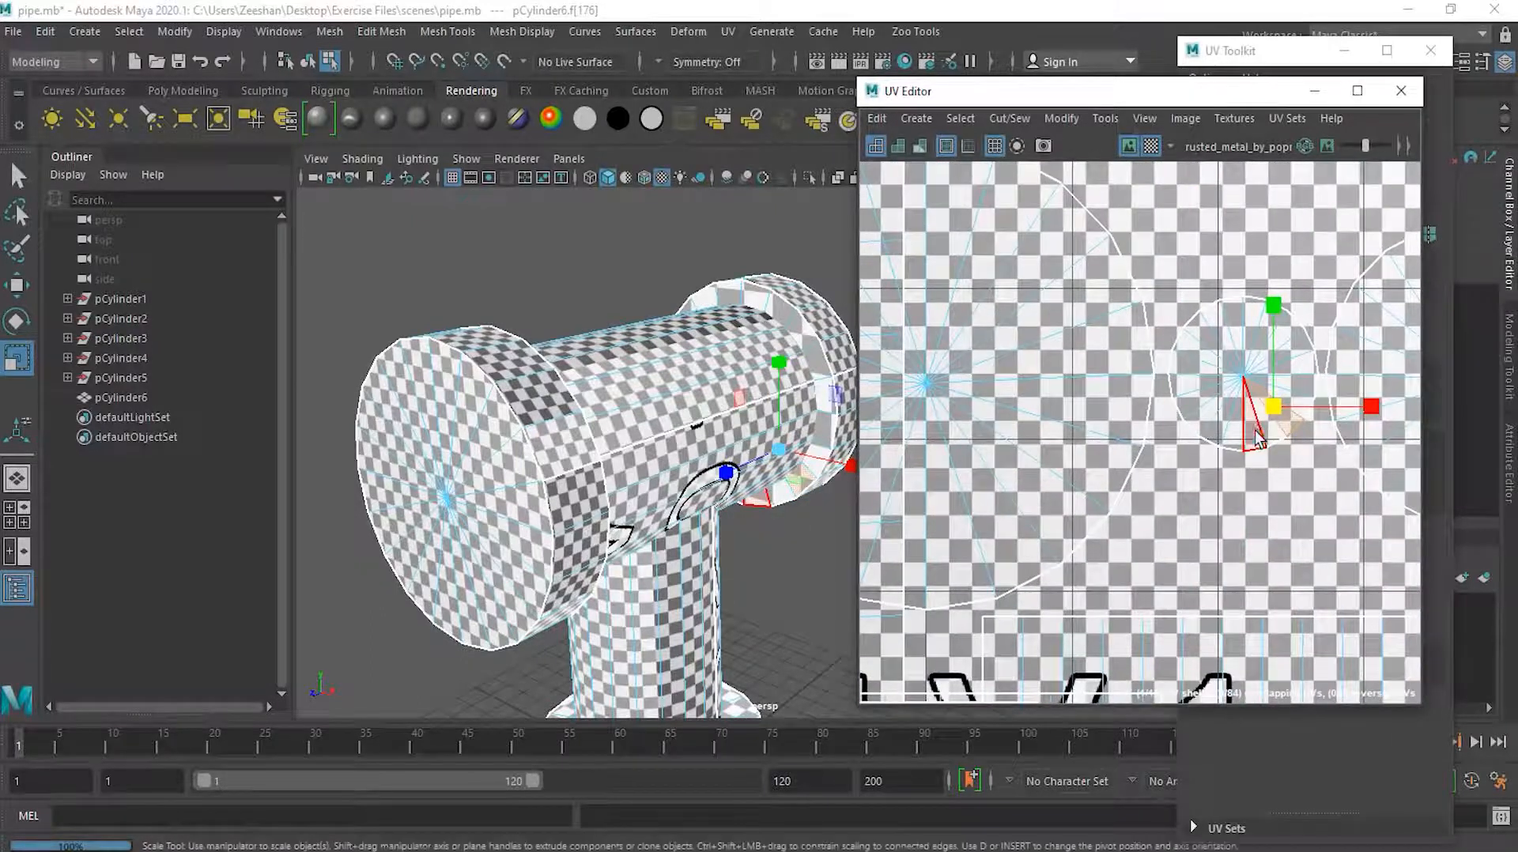
double_click(1257, 439)
scroll(1334, 411, "down", 4)
middle_click_drag(1252, 416, 1093, 451, "alt")
left_click_drag(1147, 436, 1420, 347)
scroll(716, 501, "down", 5)
Select the circular UV shell of the base flange's top face and enlarge it uniformly to match the neighbouring checker squares
left_click_drag(716, 501, 665, 528, "alt")
right_click_drag(666, 528, 808, 574, "alt")
middle_click_drag(568, 552, 639, 460, "alt")
right_click_drag(637, 457, 661, 582, "alt")
left_click(658, 572)
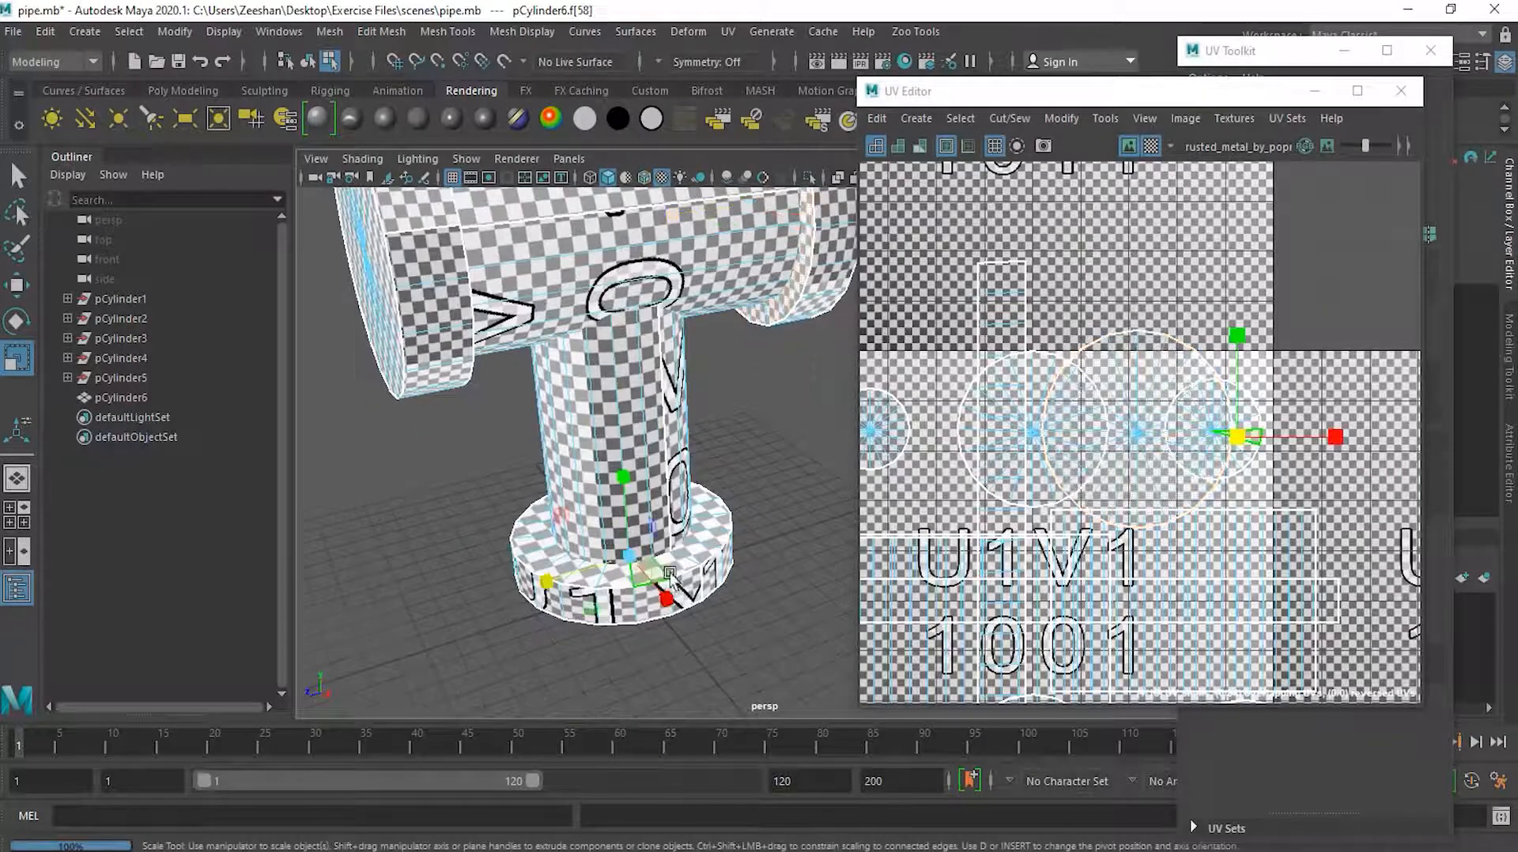
double_click(1245, 457)
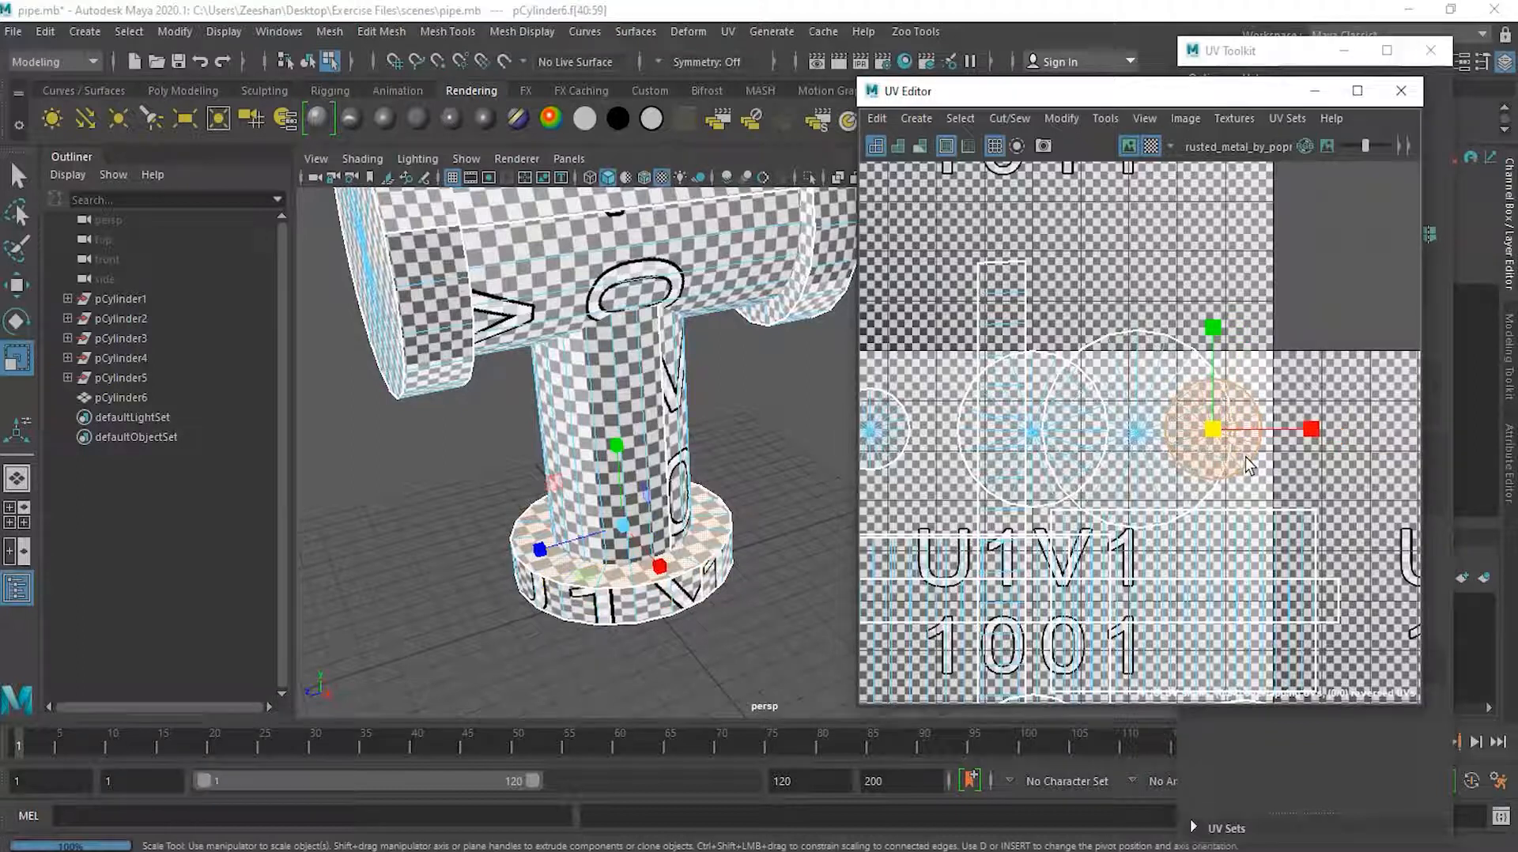
mouse_move(1275, 417)
left_mouse_down()
mouse_move(1297, 415)
mouse_move(1245, 419)
left_mouse_up()
Select the circular UV shell of the base flange's underside and scale it up uniformly to match the surrounding checker size
left_click_drag(524, 566, 562, 470, "alt")
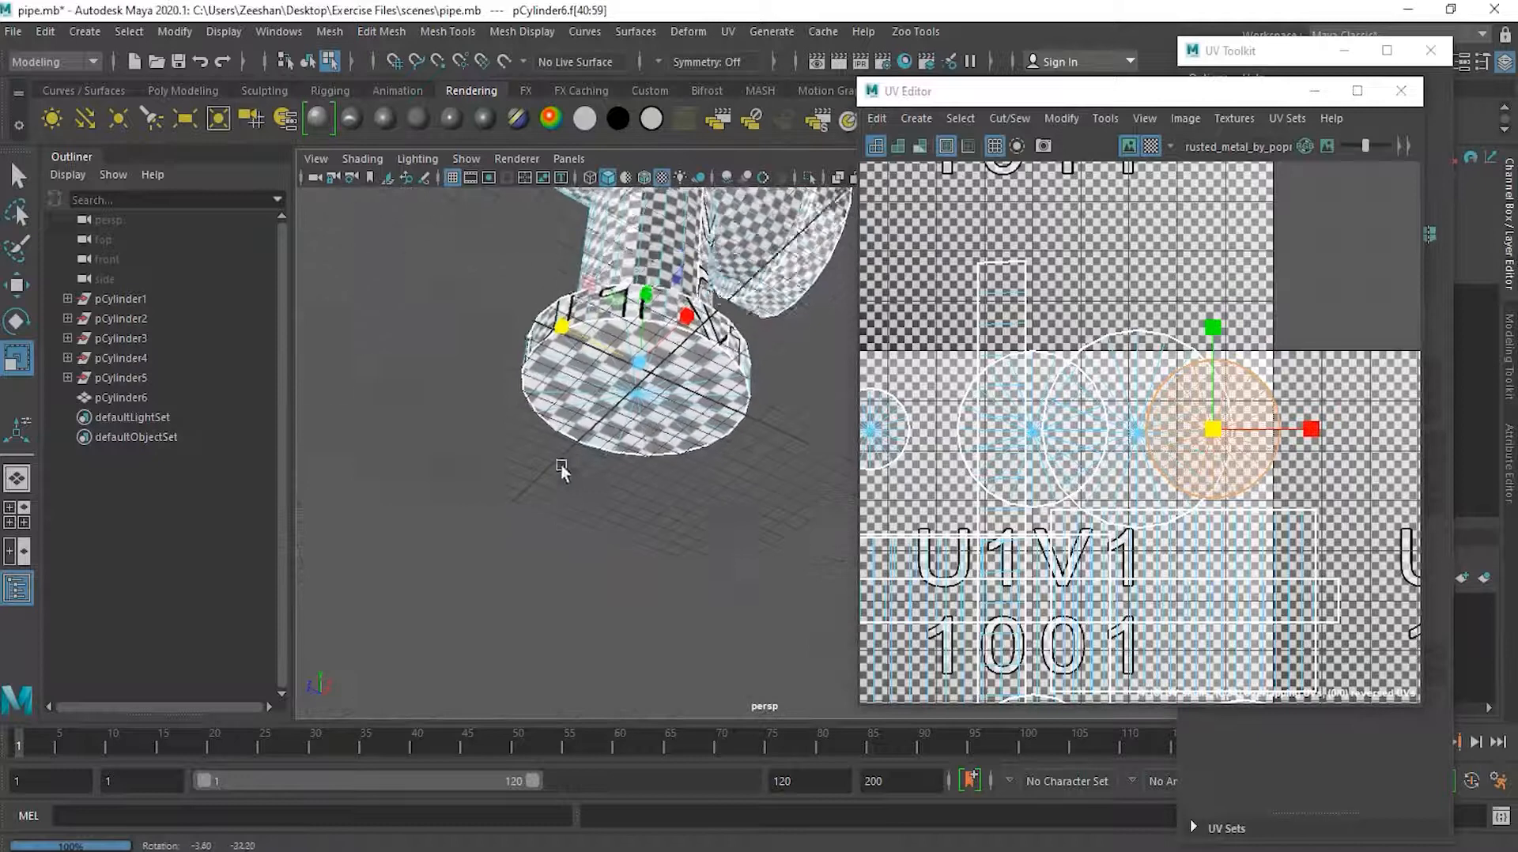
left_click(657, 438)
right_click_drag(1227, 536, 835, 589, "alt")
middle_click_drag(1151, 612, 1138, 412, "alt")
right_click_drag(1107, 431, 1213, 476, "alt")
middle_click_drag(1183, 488, 1076, 524, "alt")
scroll(1129, 520, "up", 1)
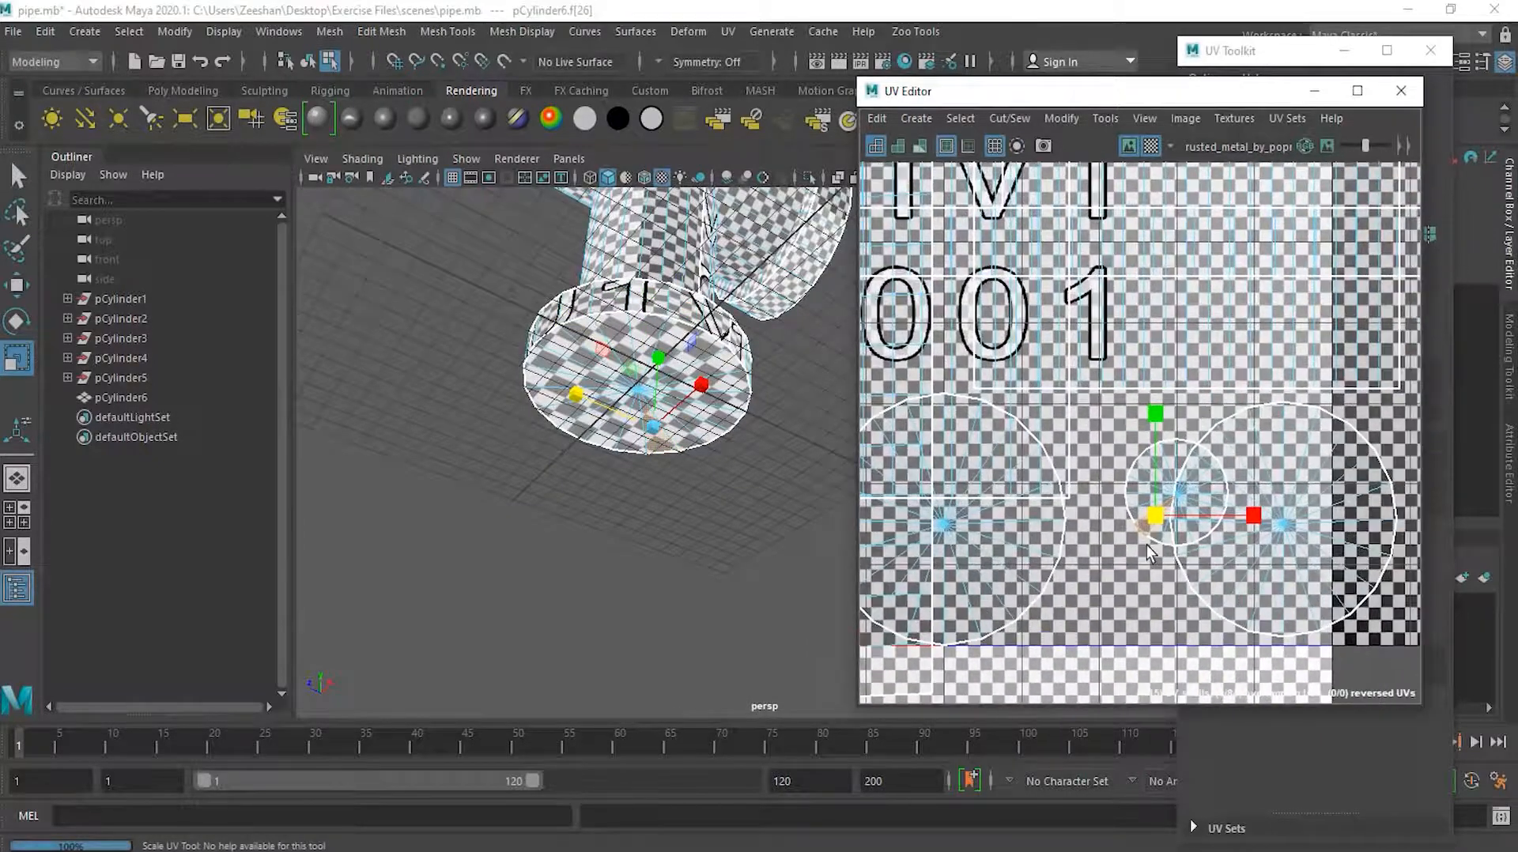
double_click(1158, 540)
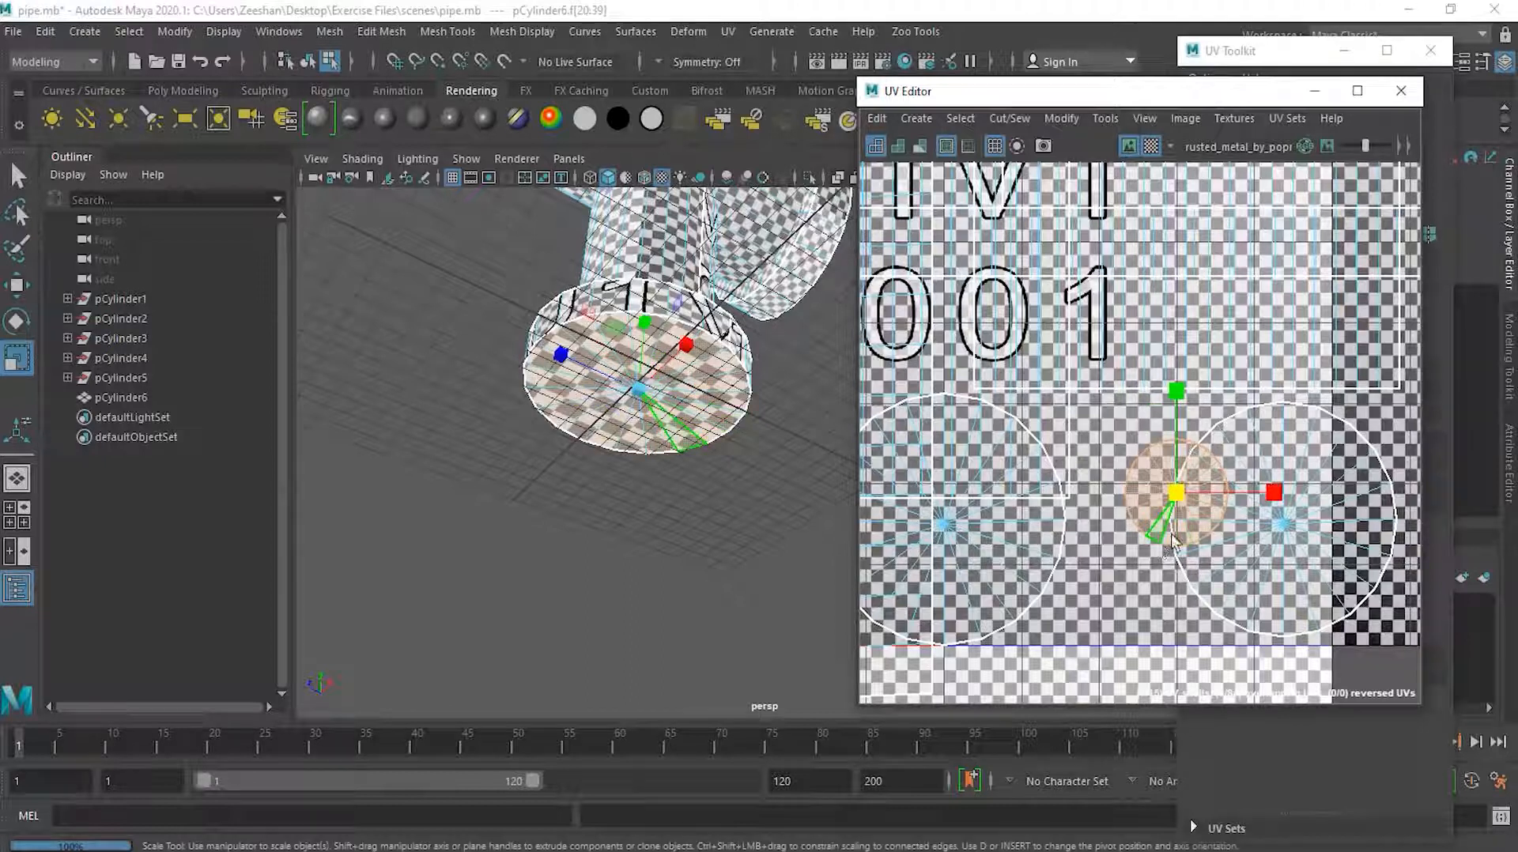
left_click_drag(1177, 496, 1170, 437)
Turn off the checker map, show the rusted metal image behind the UVs, and return the pipe to object mode with nothing selected
left_click_drag(765, 453, 722, 548, "alt")
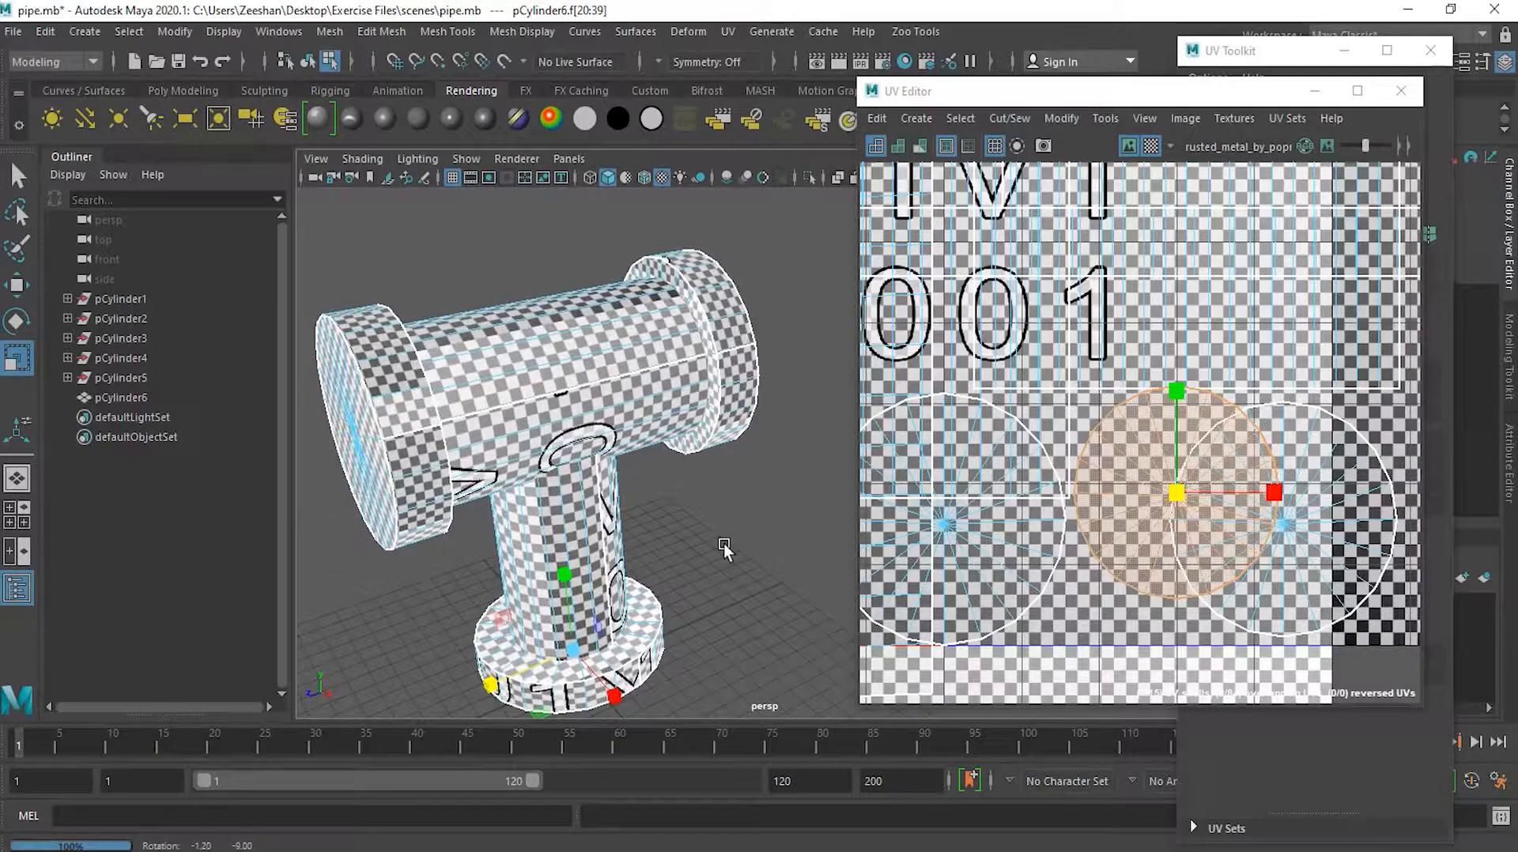
scroll(1162, 363, "down", 4)
right_click_drag(1160, 364, 1068, 186, "alt")
middle_click_drag(1068, 186, 1099, 333, "alt")
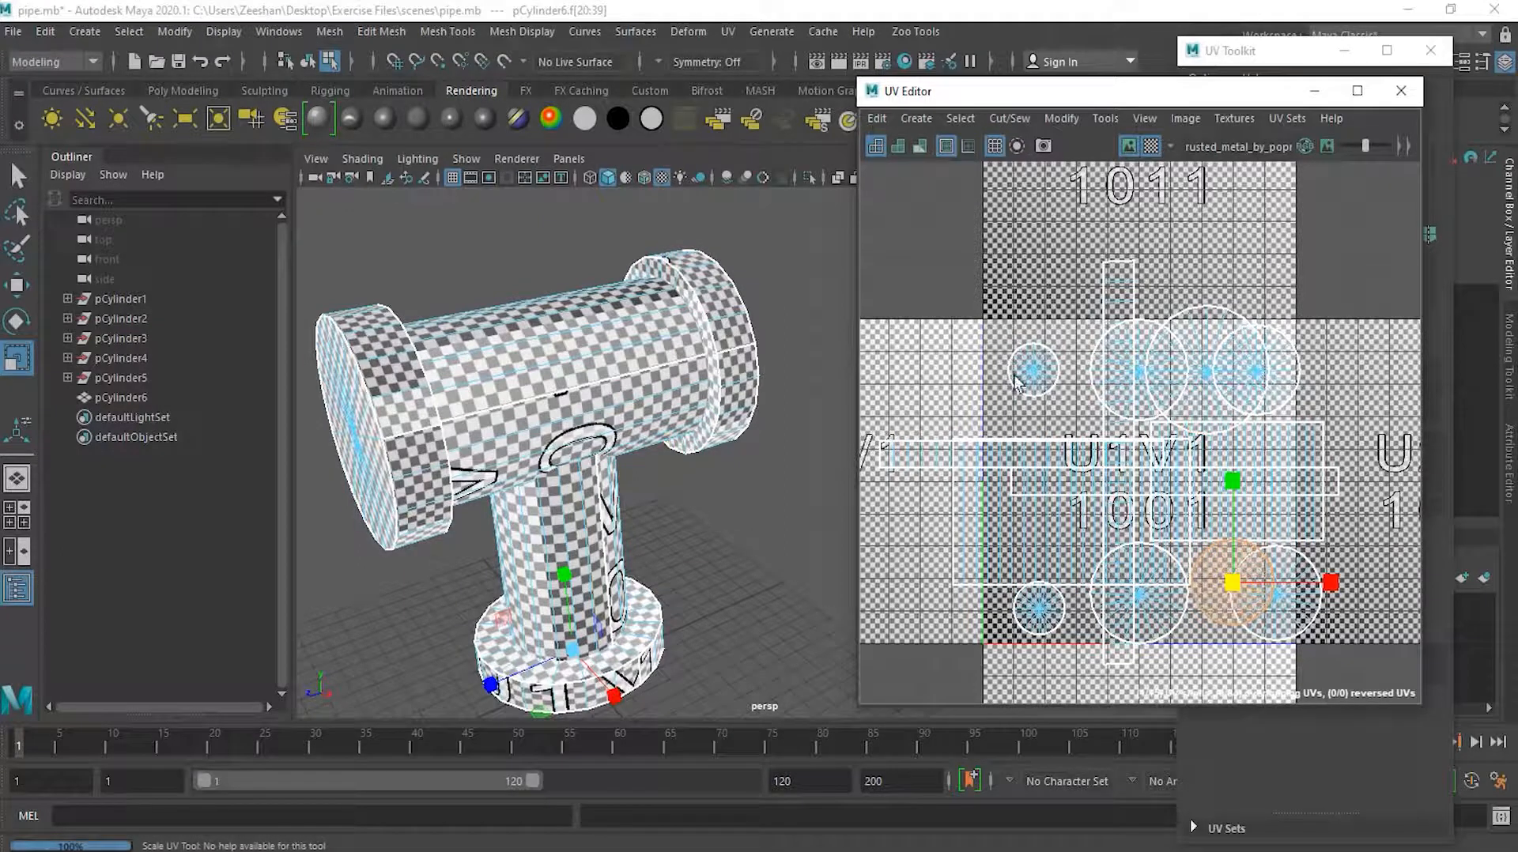
left_click(1129, 146)
left_click(1150, 145)
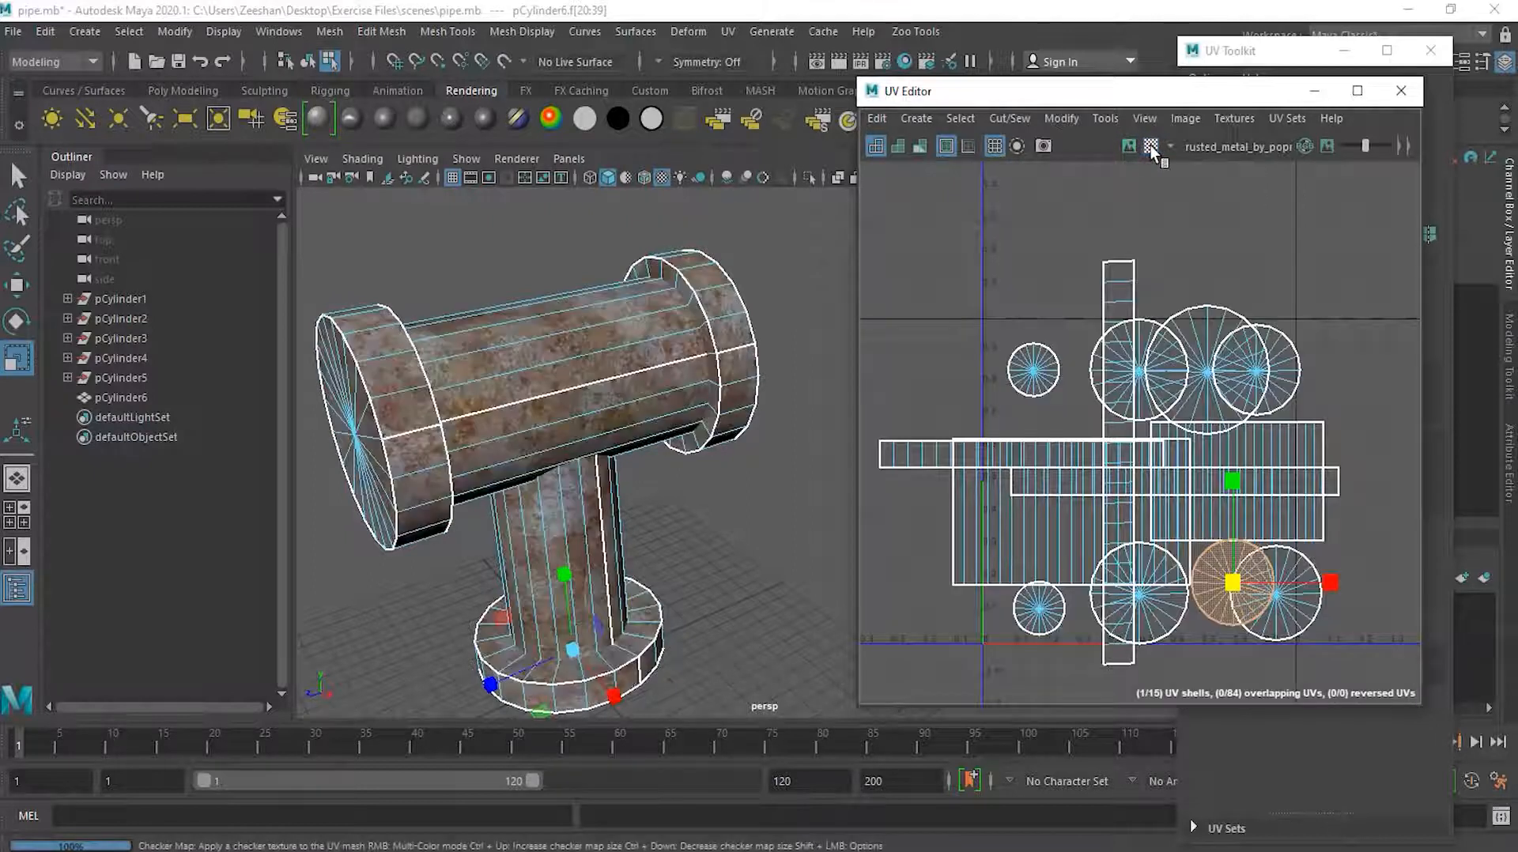
left_click(1072, 226)
left_click(1129, 146)
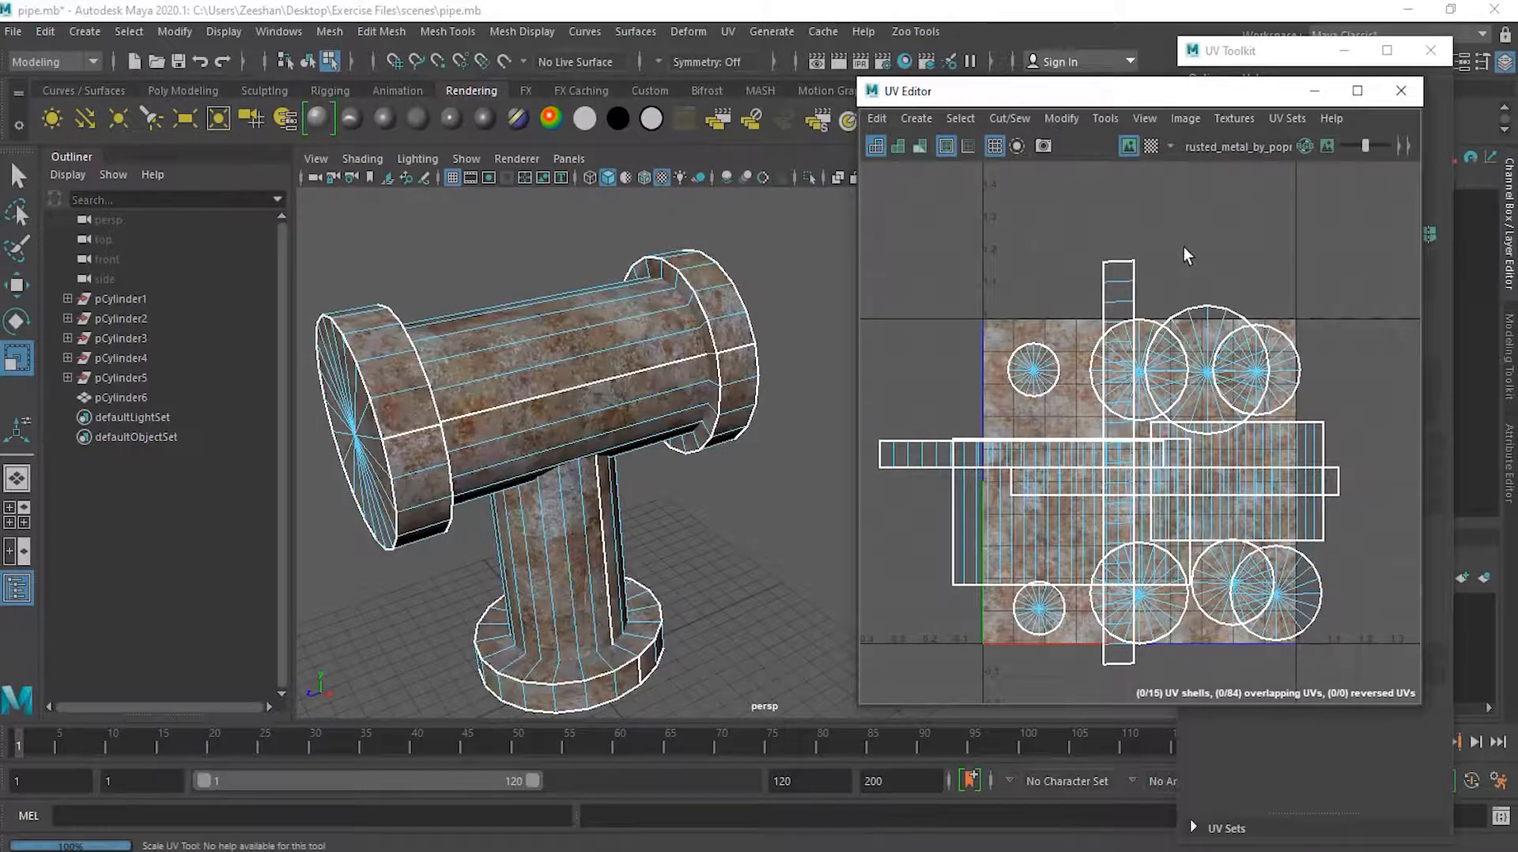
scroll(1022, 517, "up", 3)
right_click_drag(613, 348, 696, 319)
left_click(732, 500)
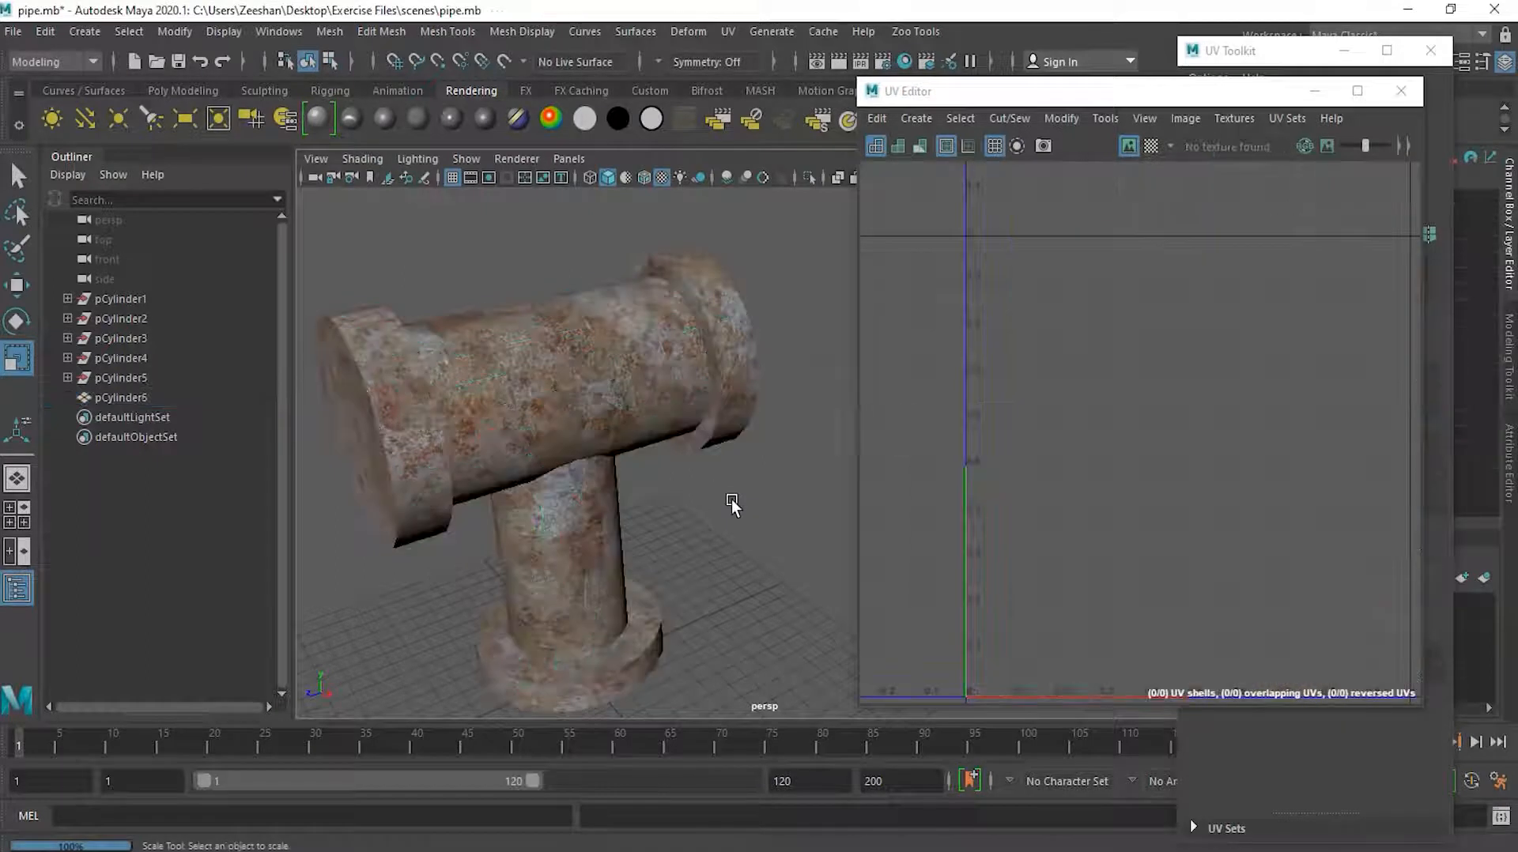
left_click_drag(747, 502, 648, 463, "alt")
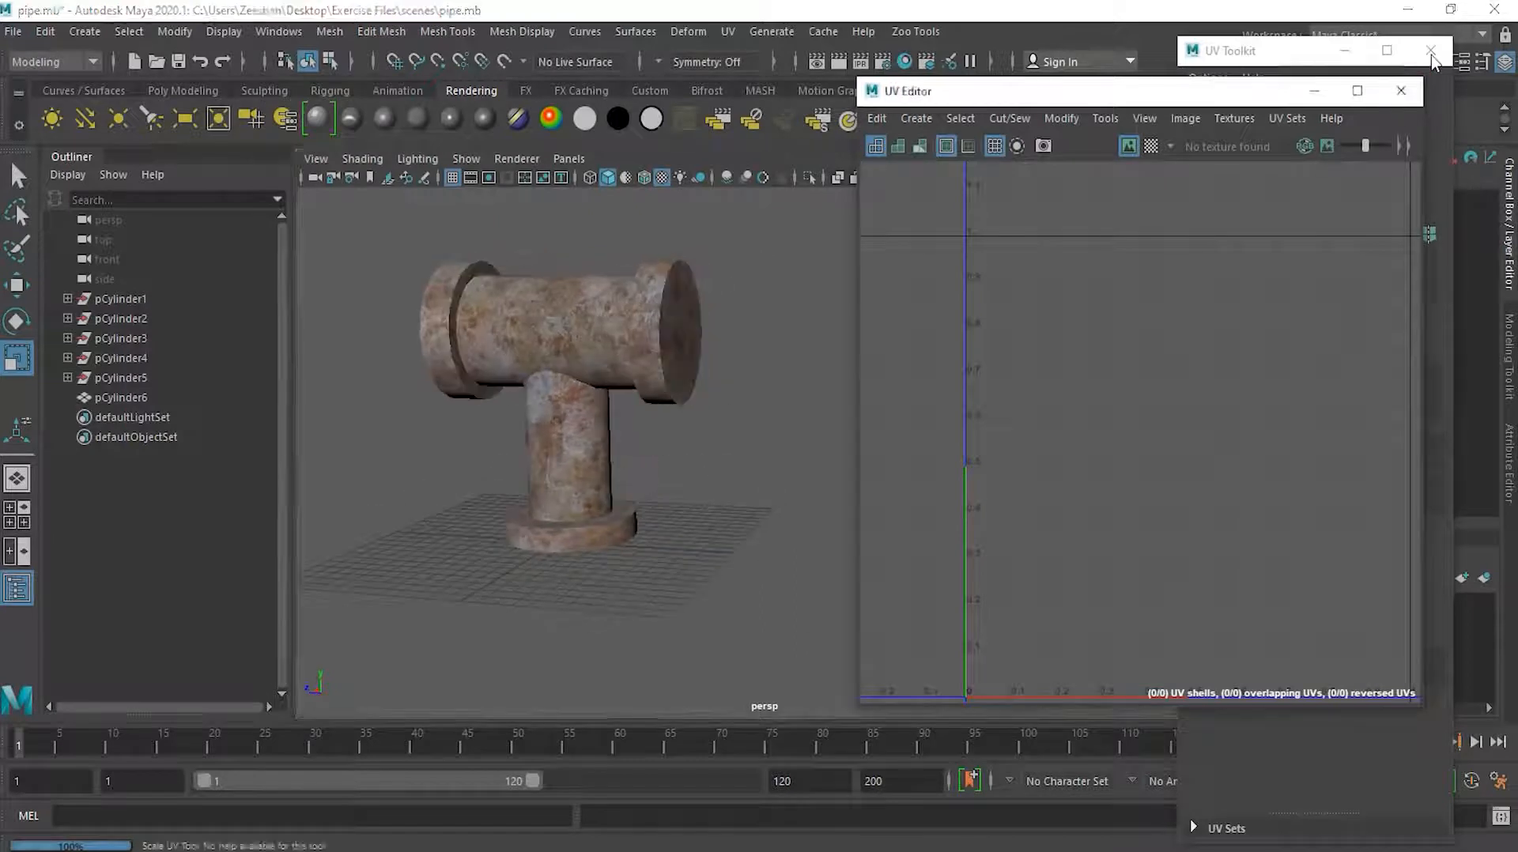
Close the UV Editor and examine the rusted texture on the pipe, its end caps and base flange from several angles
left_click(1402, 91)
scroll(712, 387, "up", 2)
left_click_drag(675, 378, 583, 460, "alt")
right_click_drag(555, 439, 668, 440, "alt")
middle_click_drag(667, 440, 779, 437, "alt")
right_click_drag(780, 438, 722, 483, "alt")
left_click_drag(757, 469, 804, 600, "alt")
left_click_drag(767, 510, 655, 434, "alt")
right_click_drag(654, 434, 734, 466, "alt")
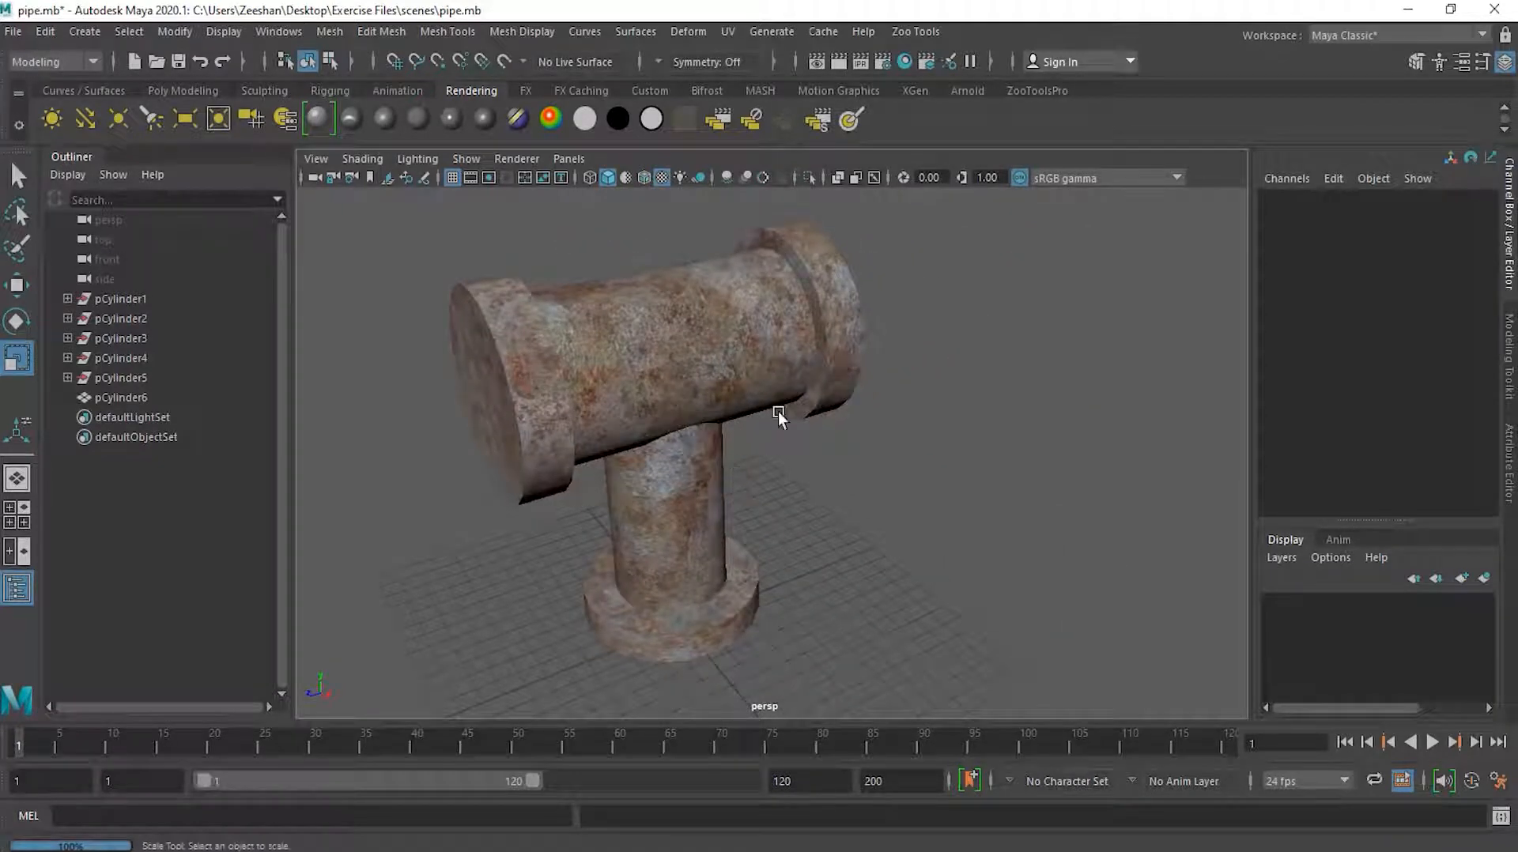
left_click_drag(767, 553, 780, 582, "alt")
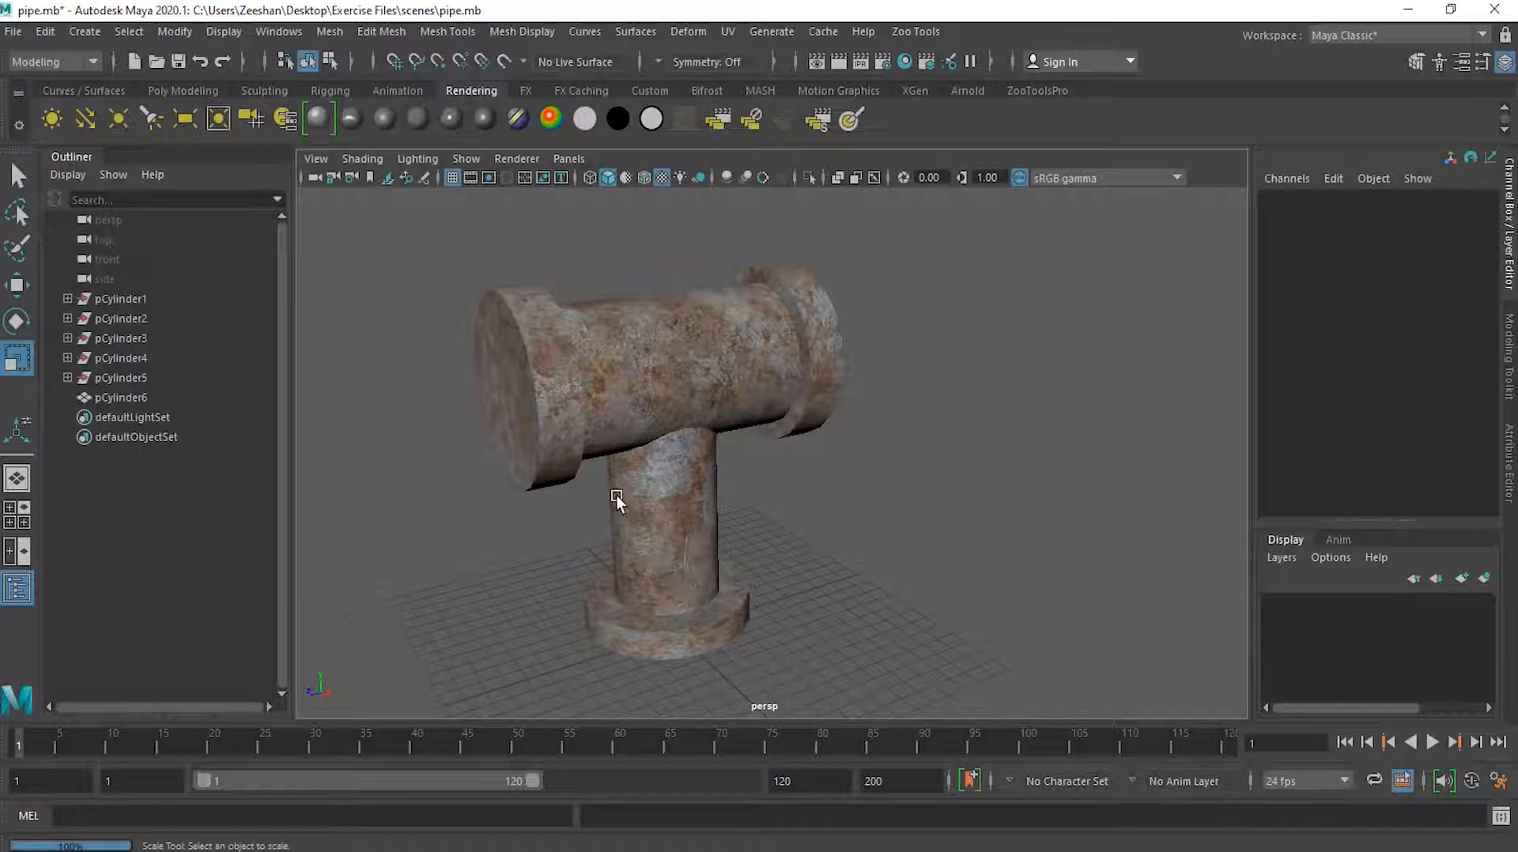
right_click_drag(617, 498, 658, 505, "alt")
middle_click_drag(699, 515, 737, 510, "alt")
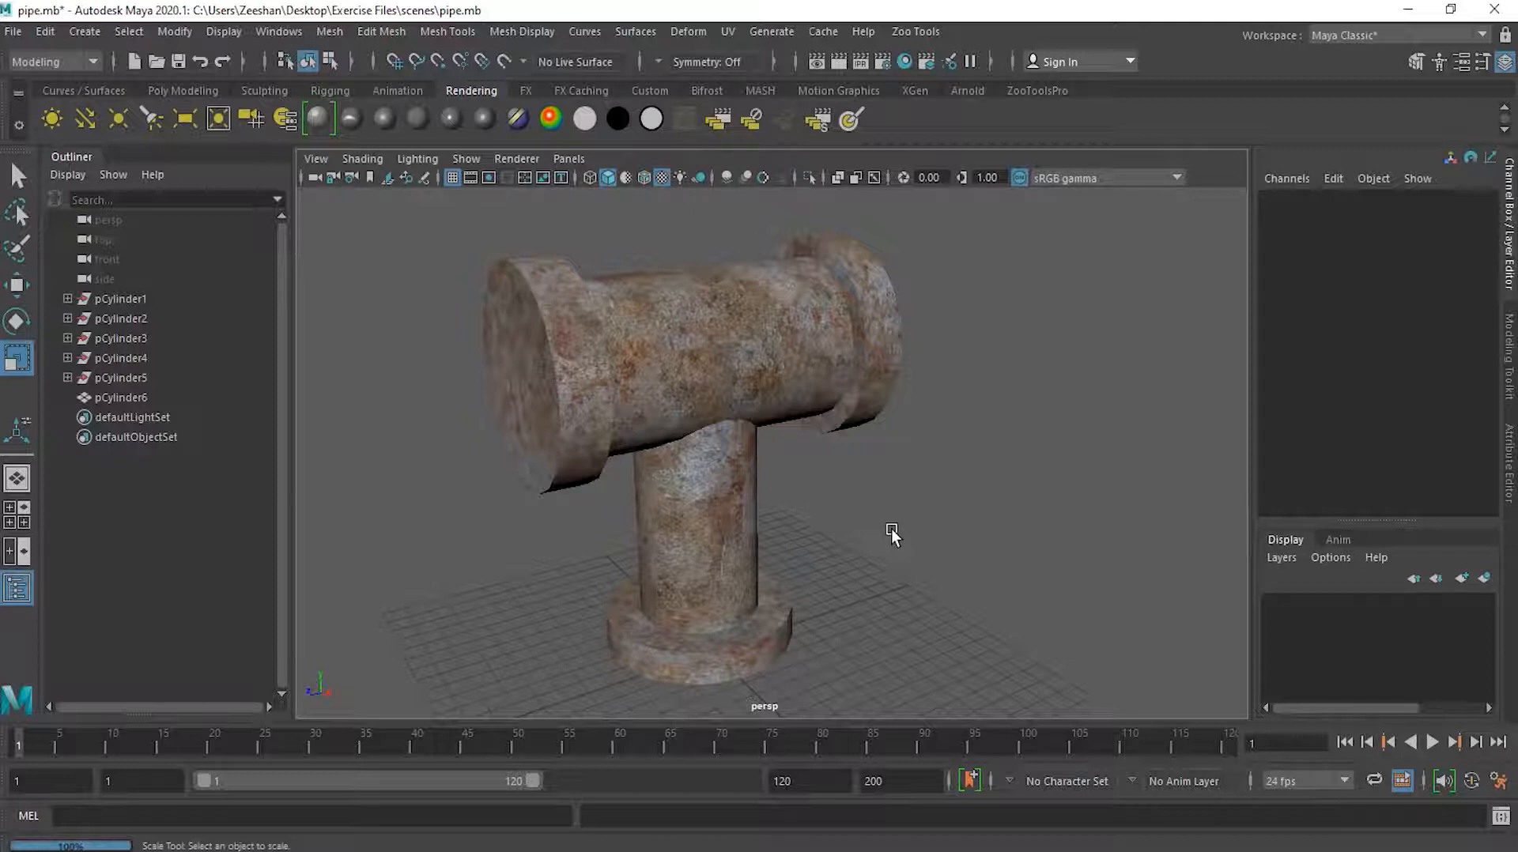
Reopen the UV Editor, select the whole pipe to show its UVs, and place the editor window beside the model
left_click(729, 34)
left_click(761, 68)
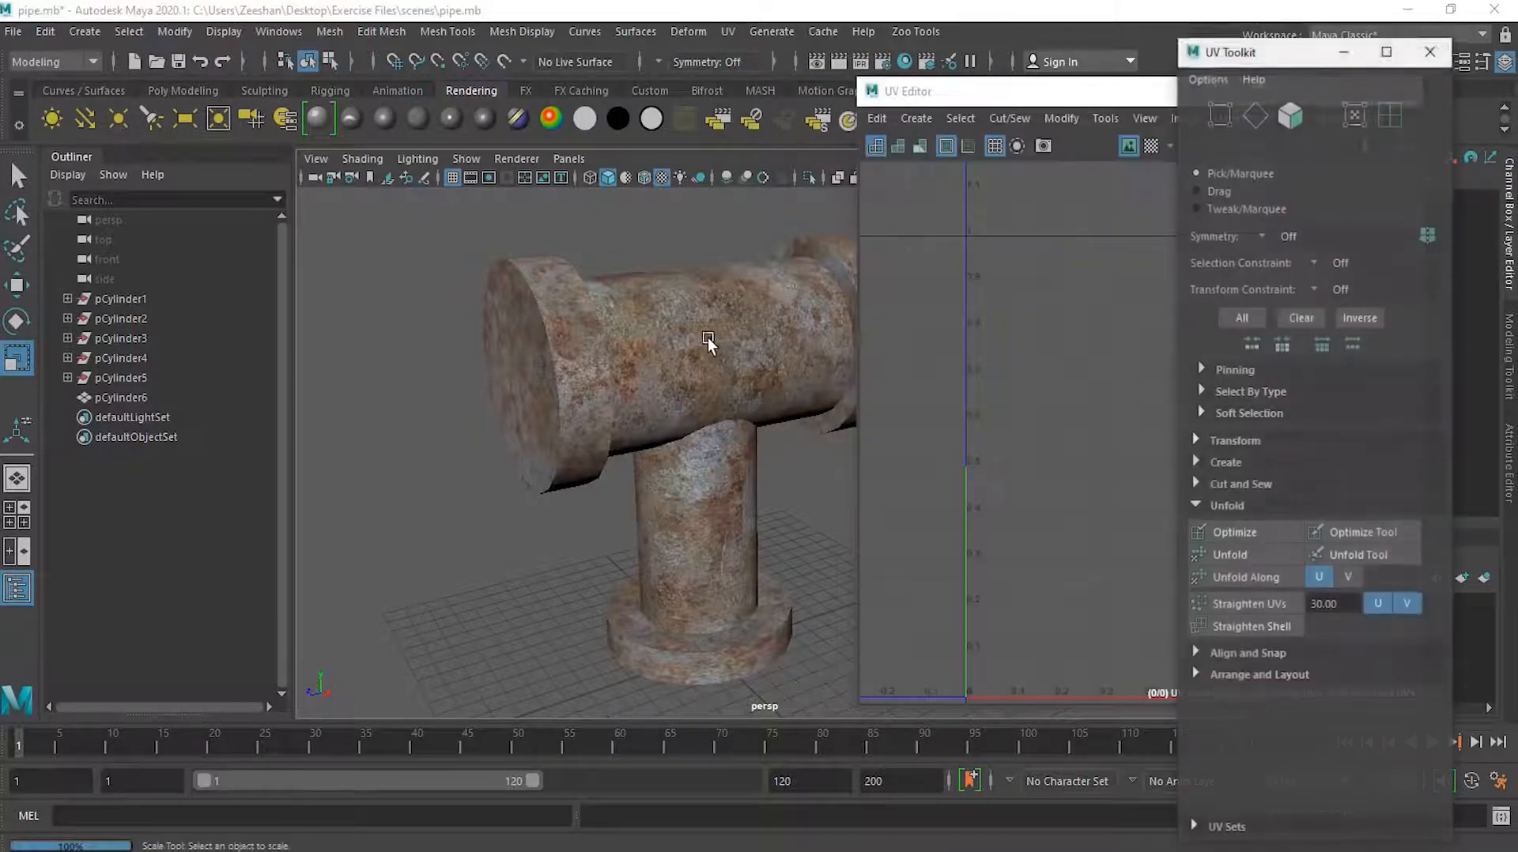
left_click(714, 334)
left_click_drag(1028, 91, 716, 98)
right_click_drag(552, 509, 533, 511, "alt")
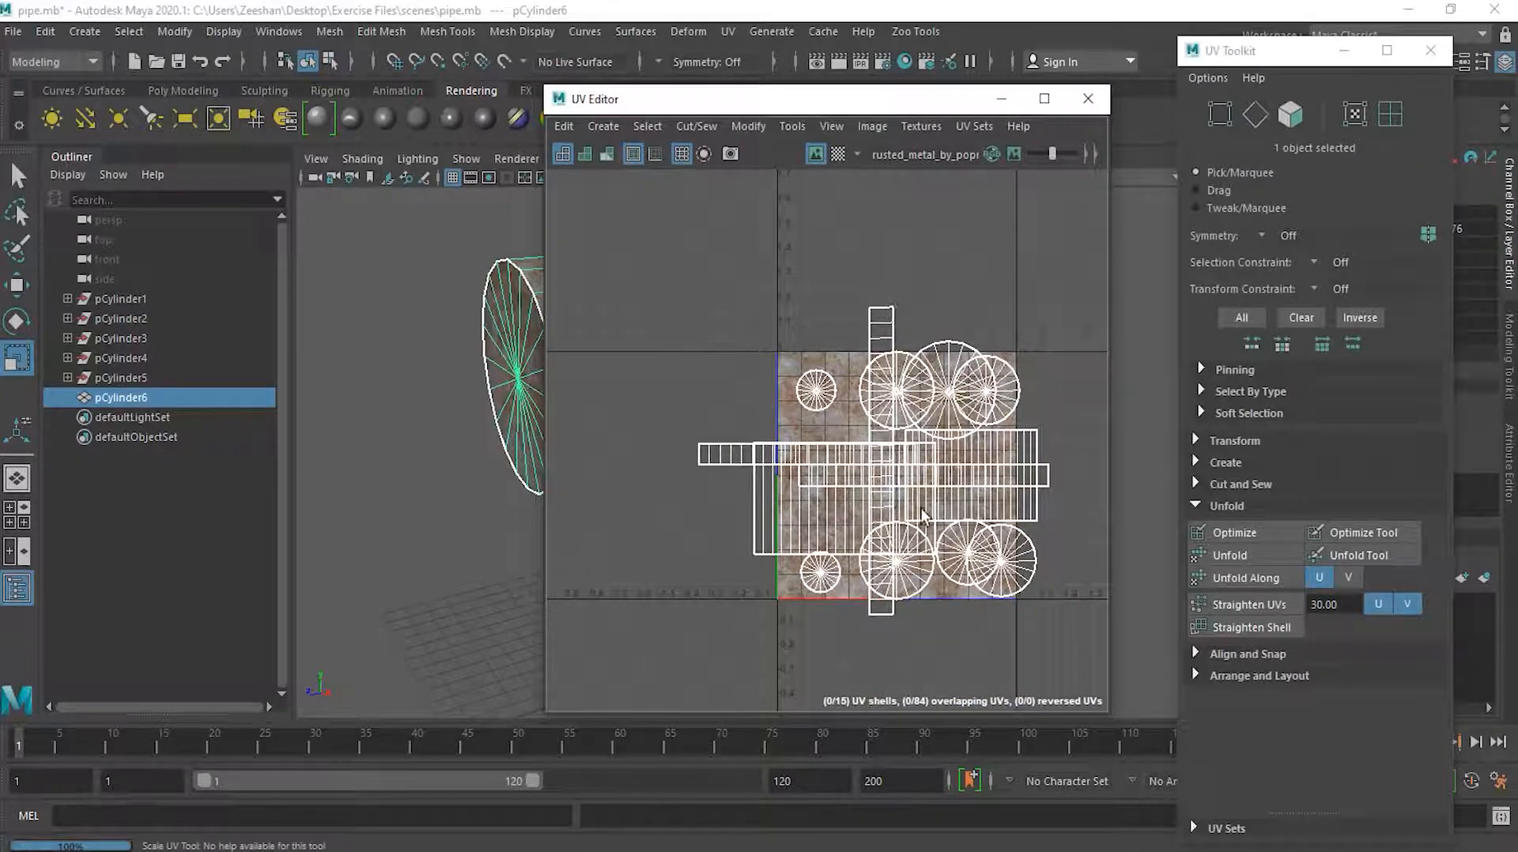
left_click_drag(771, 99, 1123, 97)
scroll(714, 338, "up", 5)
scroll(714, 337, "down", 5)
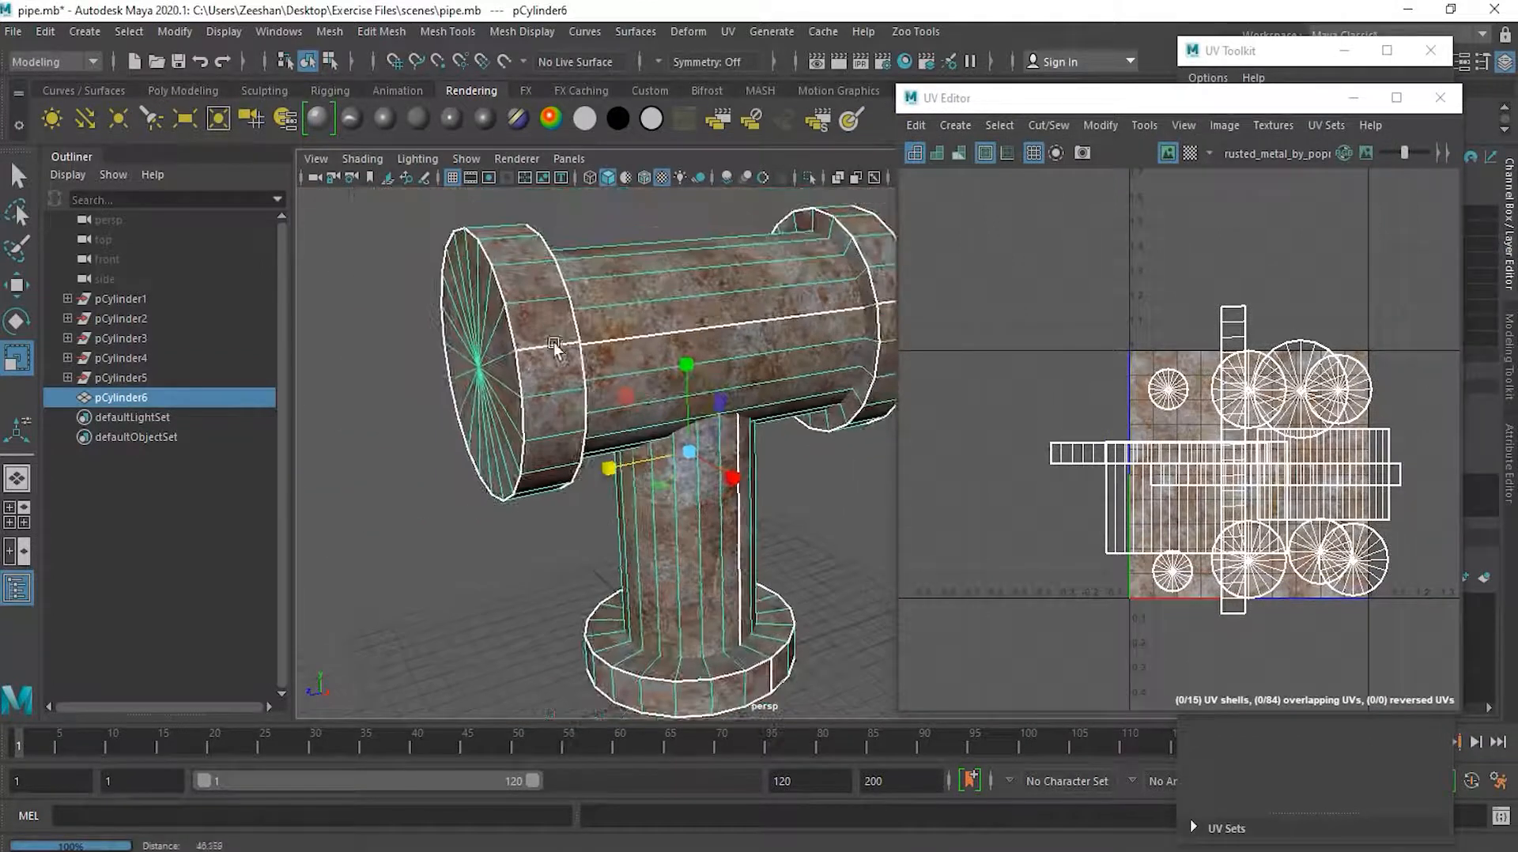
scroll(650, 326, "up", 2)
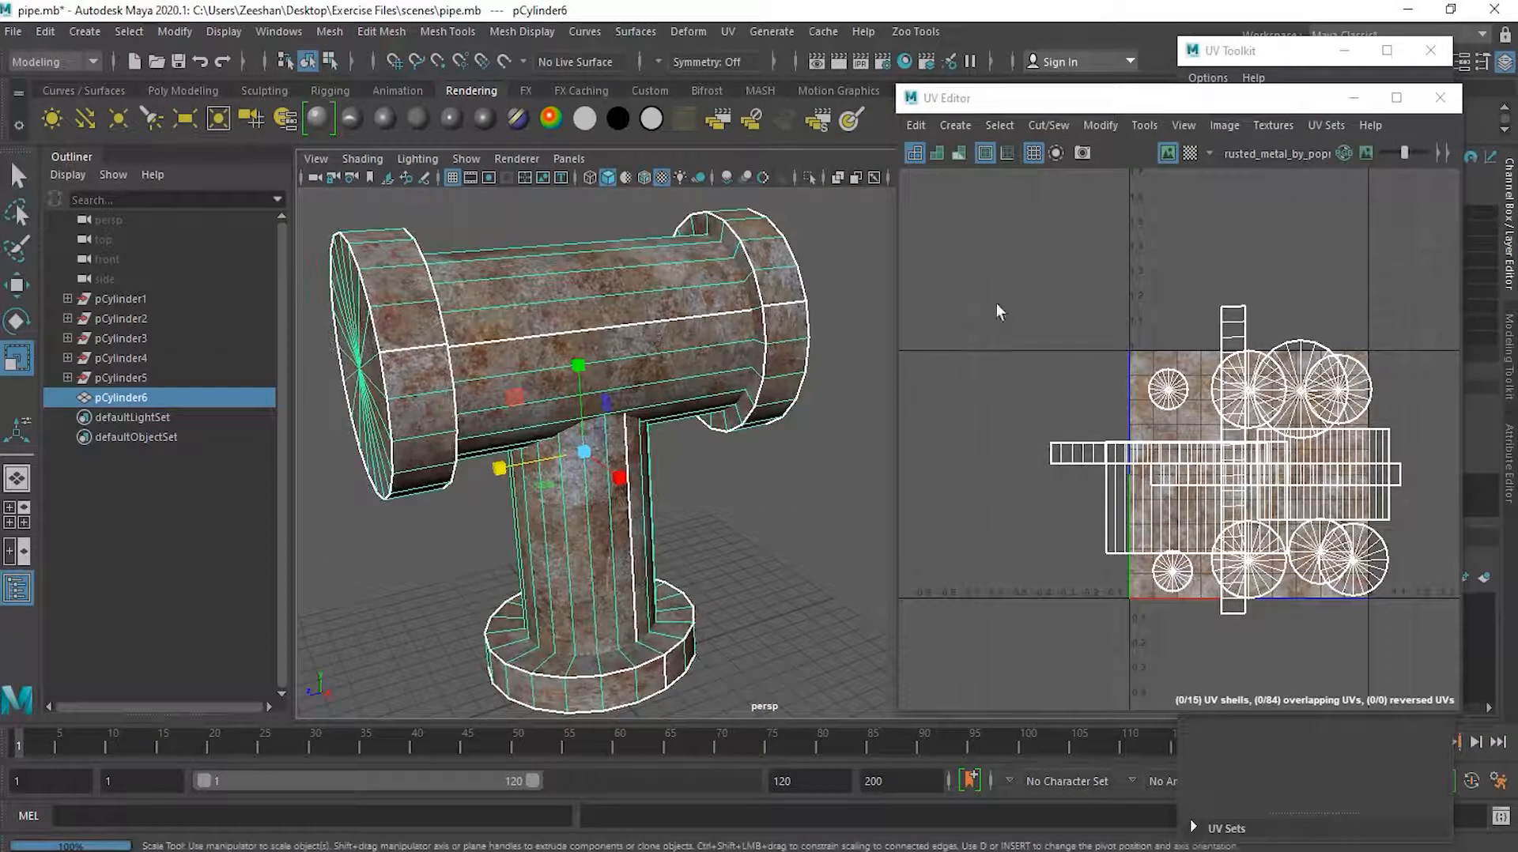
Temporarily display the checker map on the pipe, check its squares from another angle, and switch back to the rusted texture
left_click(1190, 153)
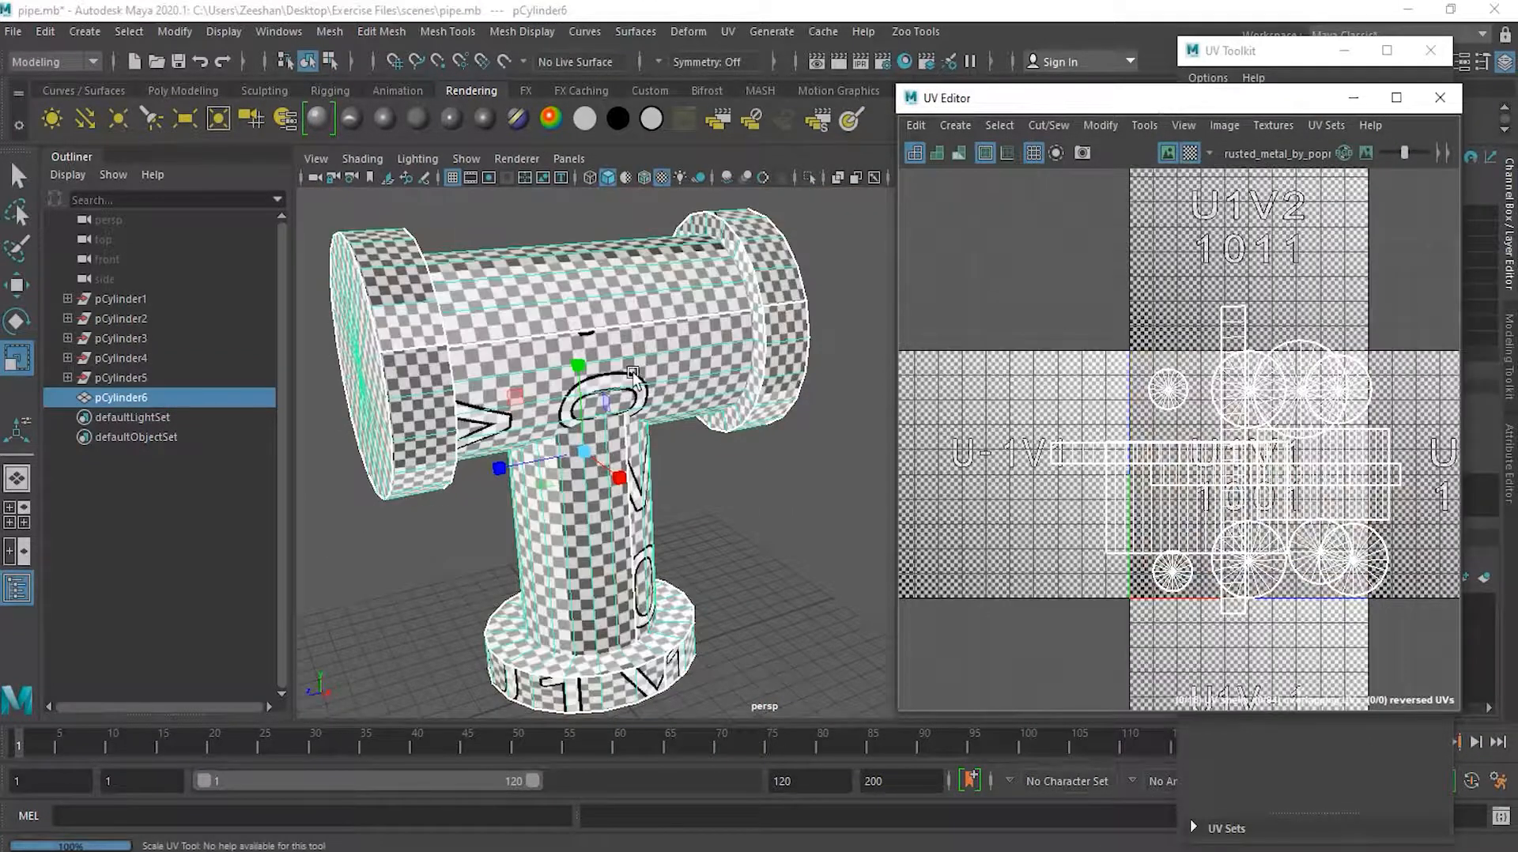
left_click_drag(506, 431, 567, 400, "alt")
left_click_drag(657, 457, 712, 459, "alt")
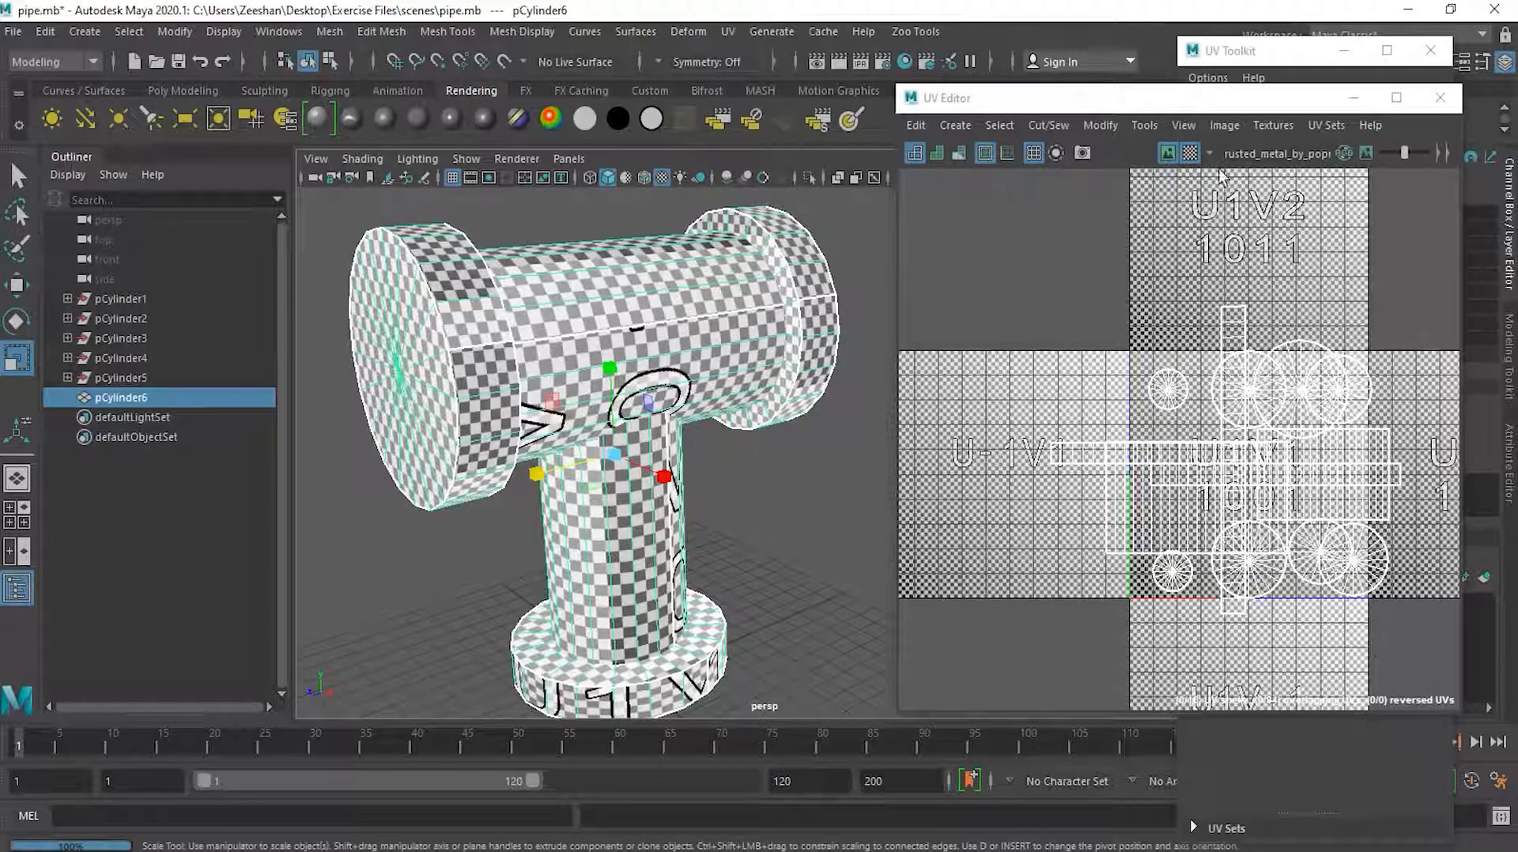
left_click(1168, 154)
left_click(1169, 154)
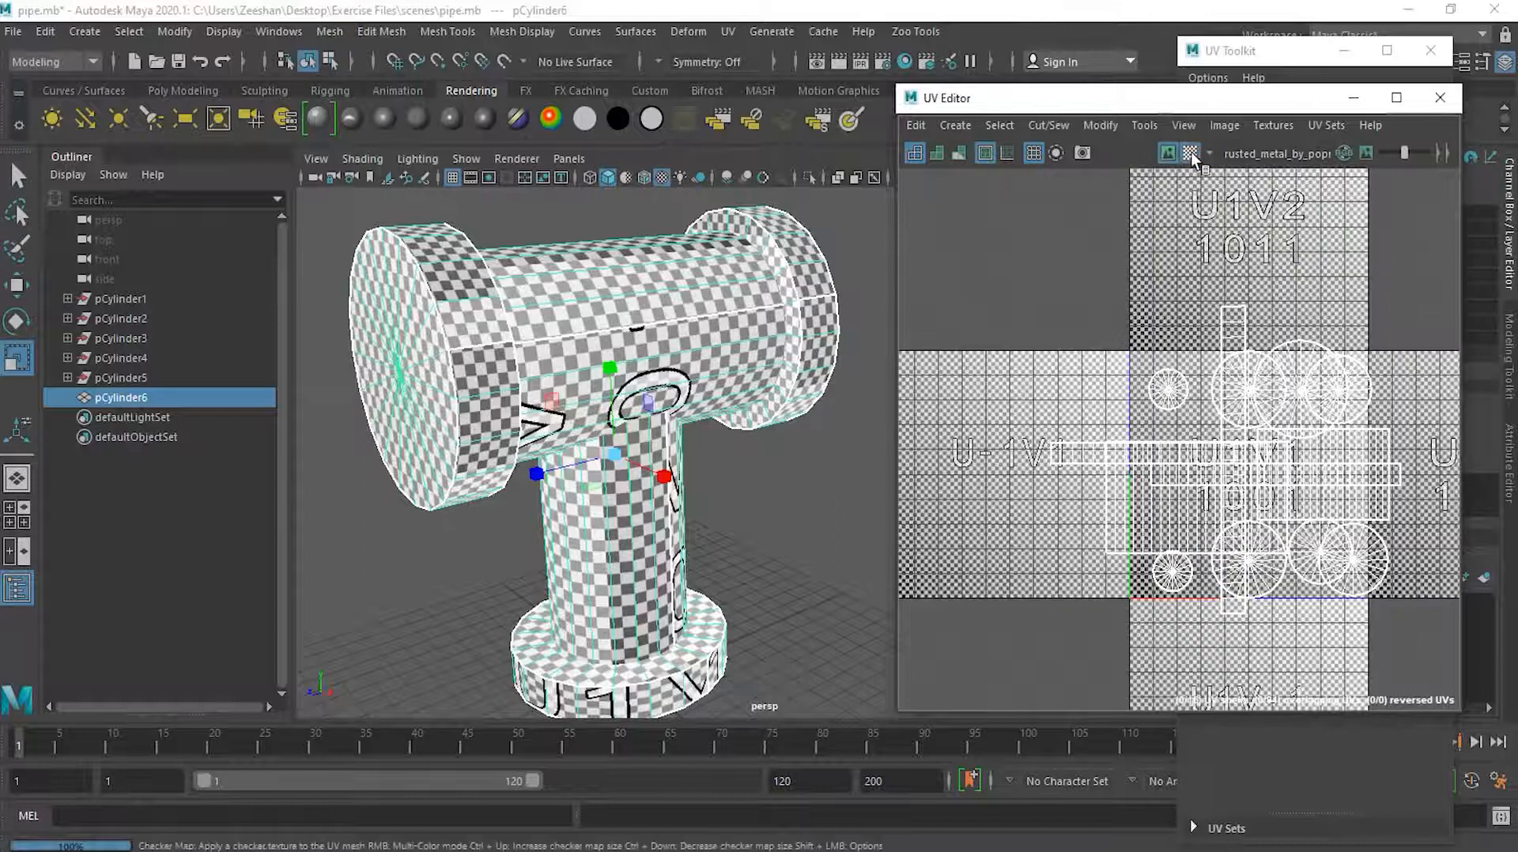
left_click(1190, 154)
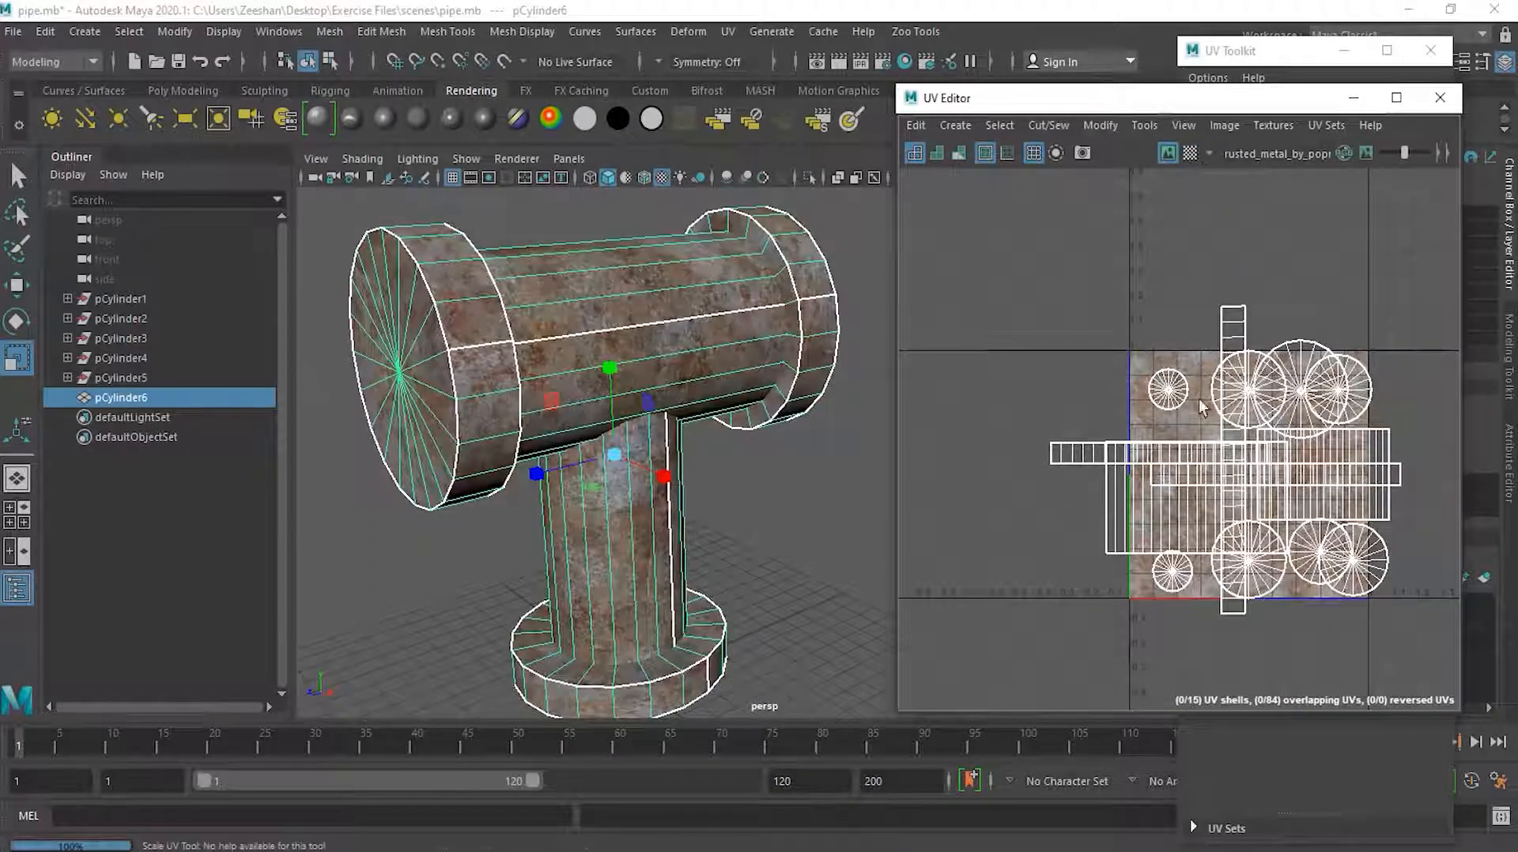